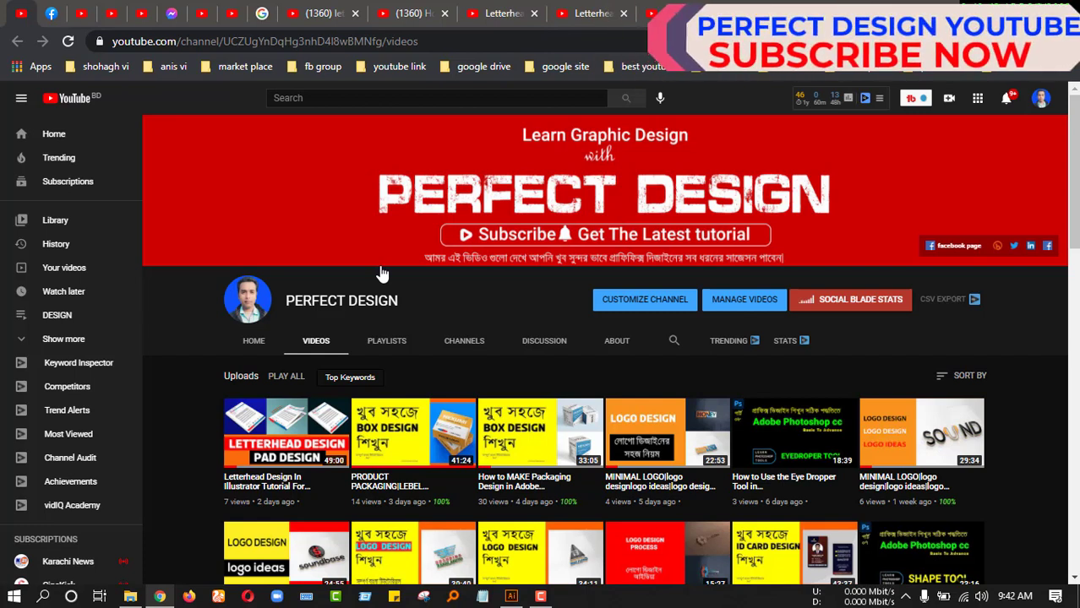
Step: Bring up the Google Images results for 'letterhead design psd free download'
{"action": "scroll", "coordinate": [342, 384], "scroll_direction": "down", "scroll_amount": 2}
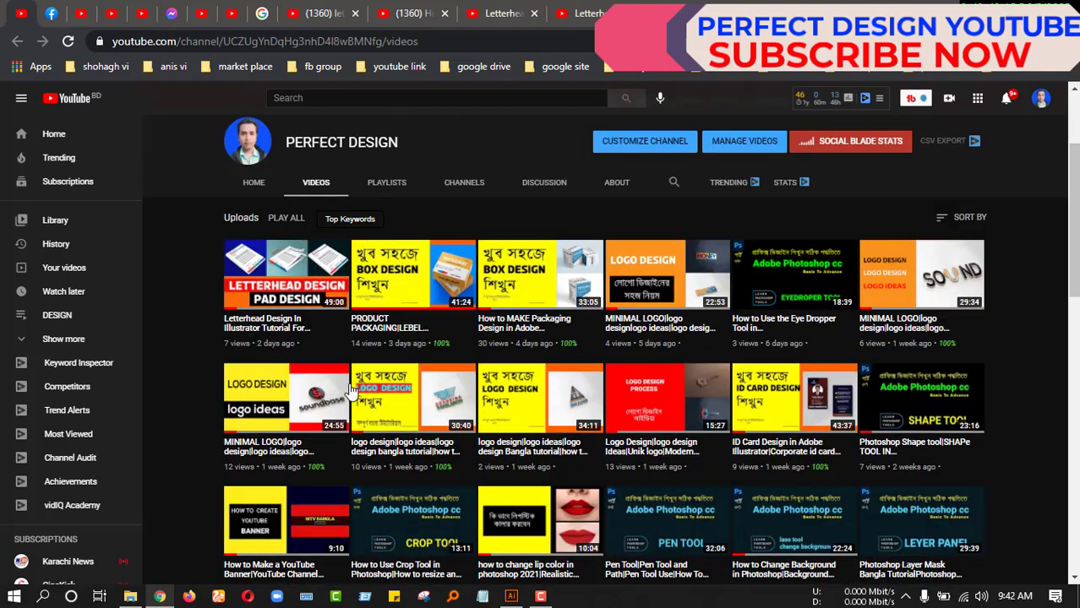
{"action": "scroll", "coordinate": [477, 355], "scroll_direction": "down", "scroll_amount": 3}
{"action": "mouse_move", "coordinate": [414, 255]}
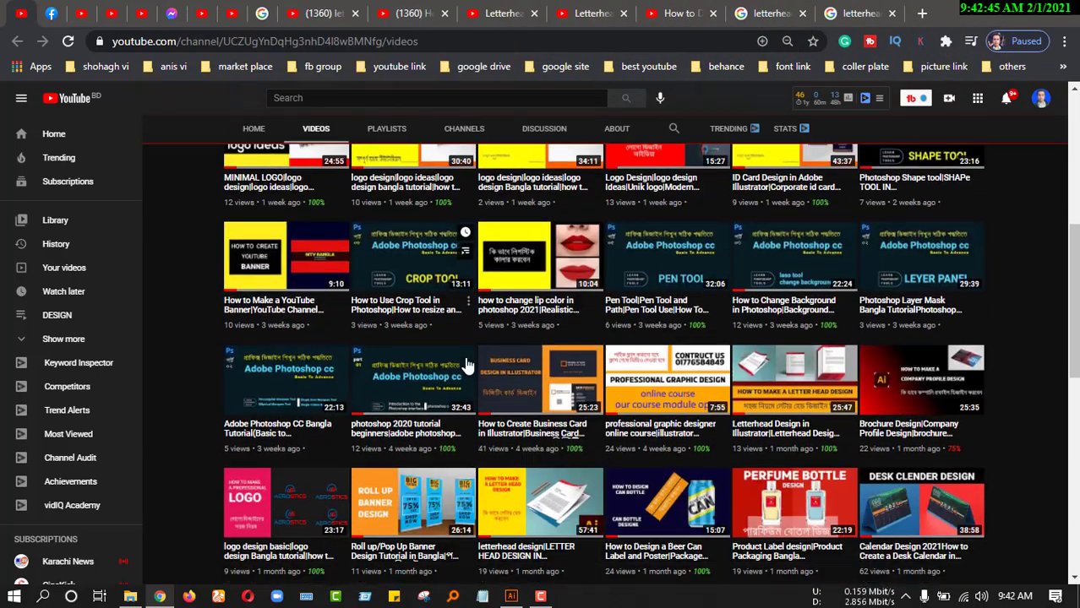
{"action": "scroll", "coordinate": [468, 363], "scroll_direction": "up", "scroll_amount": 5}
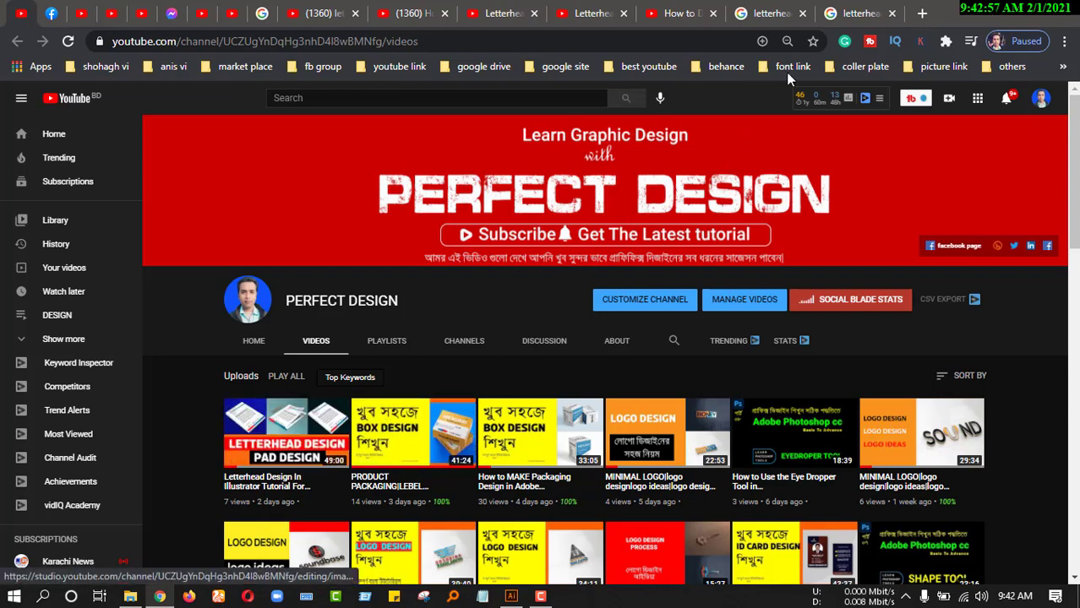
{"action": "left_click", "coordinate": [769, 13]}
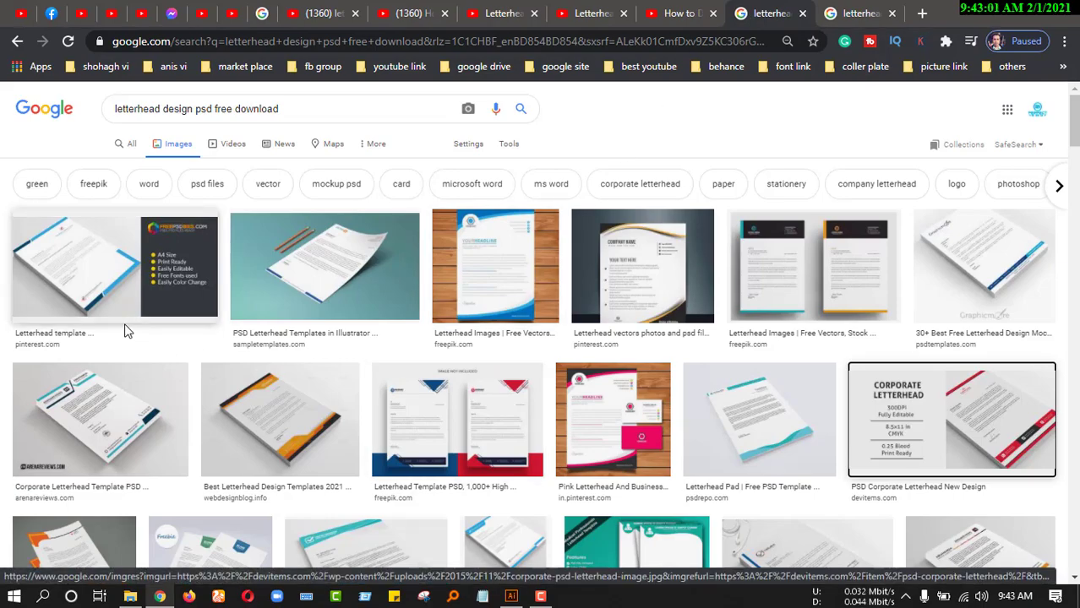
Step: Scroll down through the letterhead template grid and back to the top
{"action": "scroll", "coordinate": [466, 258], "scroll_direction": "down", "scroll_amount": 2}
{"action": "scroll", "coordinate": [465, 289], "scroll_direction": "down", "scroll_amount": 3}
{"action": "scroll", "coordinate": [458, 325], "scroll_direction": "down", "scroll_amount": 4}
{"action": "scroll", "coordinate": [452, 332], "scroll_direction": "down", "scroll_amount": 3}
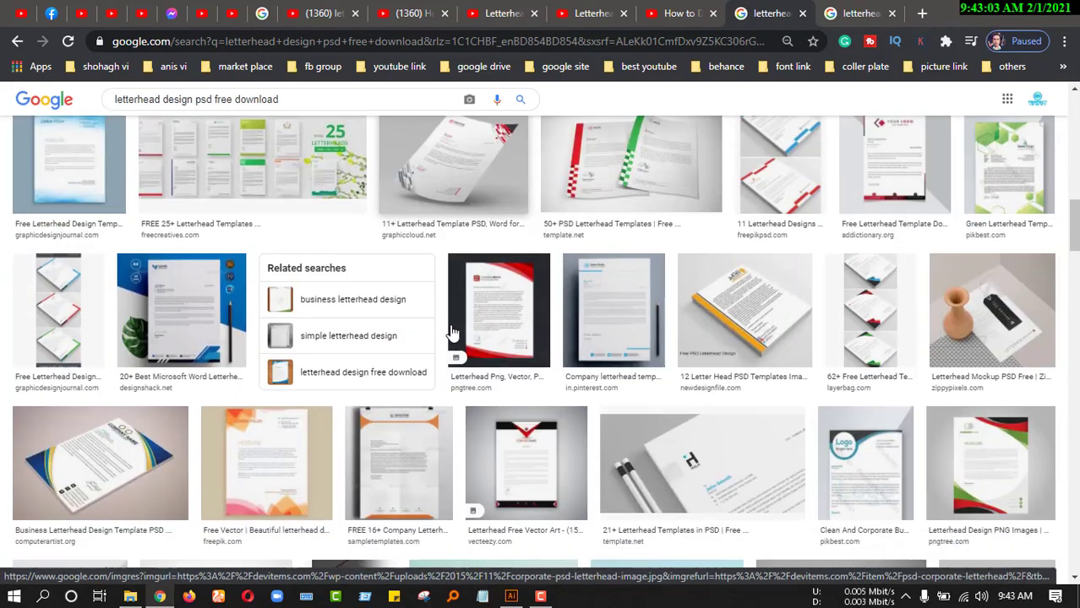
{"action": "scroll", "coordinate": [452, 332], "scroll_direction": "down", "scroll_amount": 4}
{"action": "scroll", "coordinate": [450, 334], "scroll_direction": "down", "scroll_amount": 1}
{"action": "scroll", "coordinate": [449, 335], "scroll_direction": "up", "scroll_amount": 4}
{"action": "scroll", "coordinate": [447, 336], "scroll_direction": "up", "scroll_amount": 4}
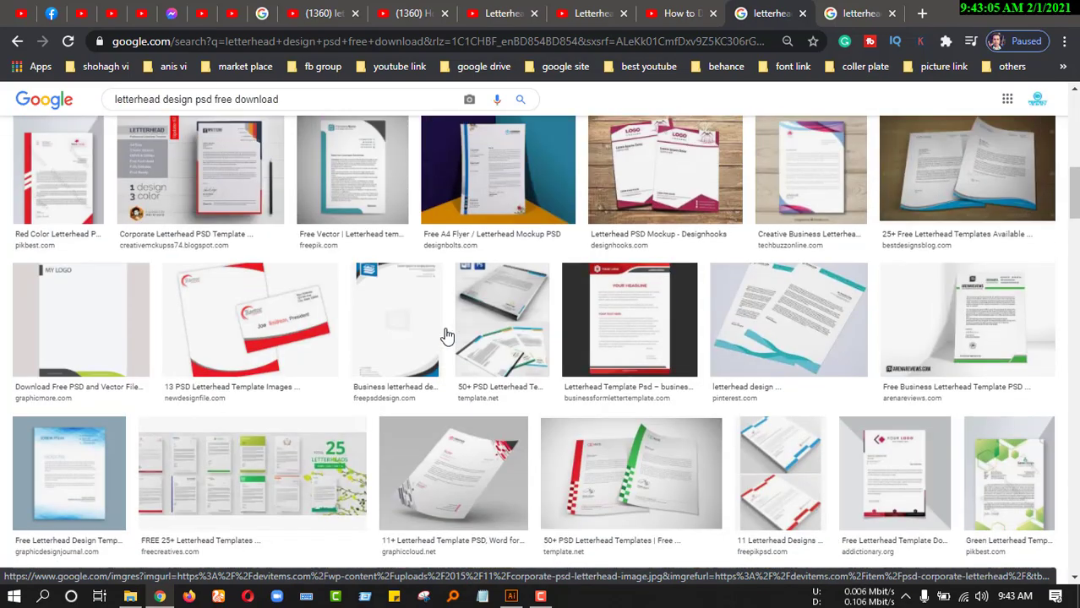
{"action": "scroll", "coordinate": [447, 336], "scroll_direction": "up", "scroll_amount": 4}
{"action": "scroll", "coordinate": [447, 336], "scroll_direction": "up", "scroll_amount": 4}
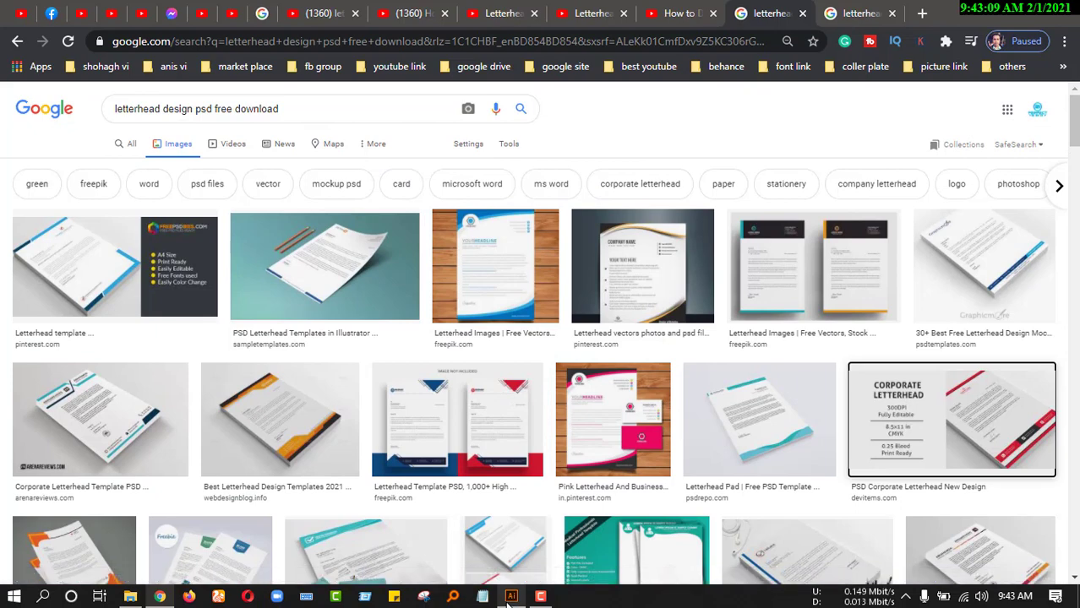
{"action": "mouse_move", "coordinate": [510, 596]}
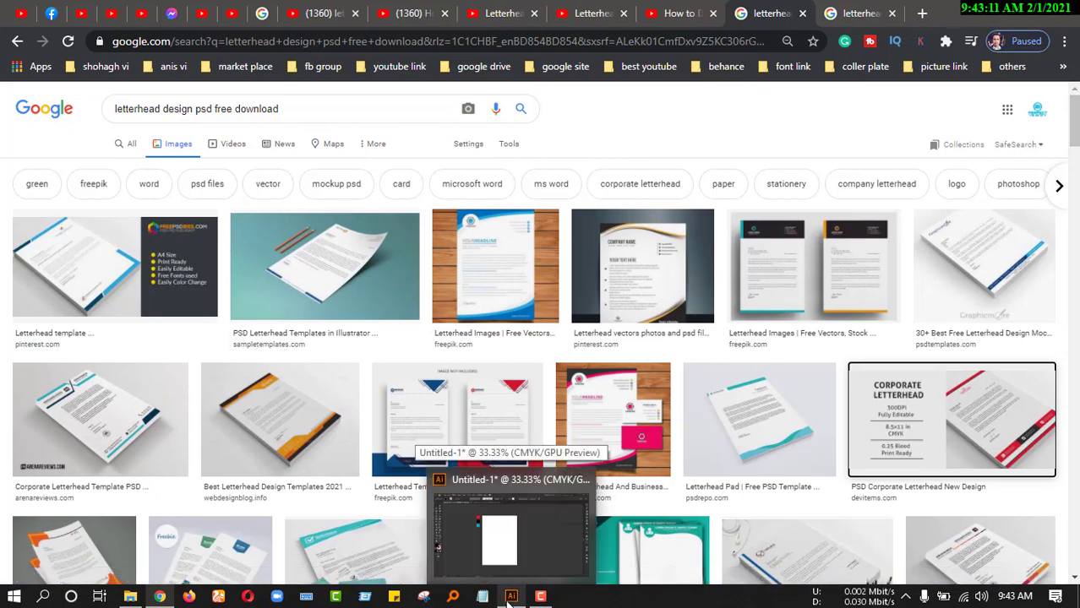
Step: Create a new A4 Print document in inches (8.268 × 11.693 in, CMYK)
{"action": "left_click", "coordinate": [509, 600]}
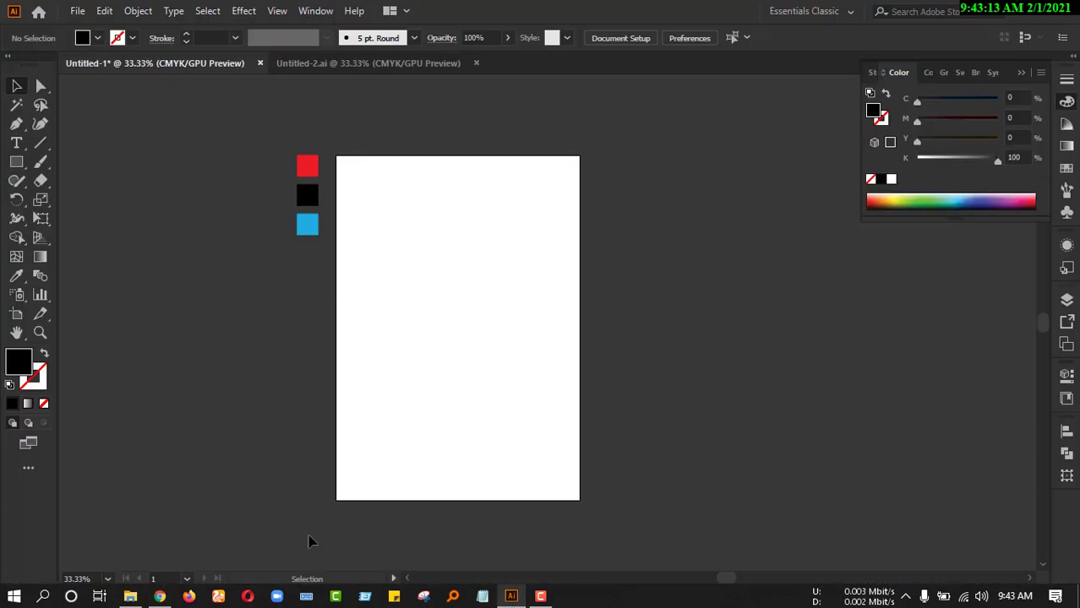
{"action": "left_click_drag", "start_coordinate": [378, 349], "coordinate": [404, 385]}
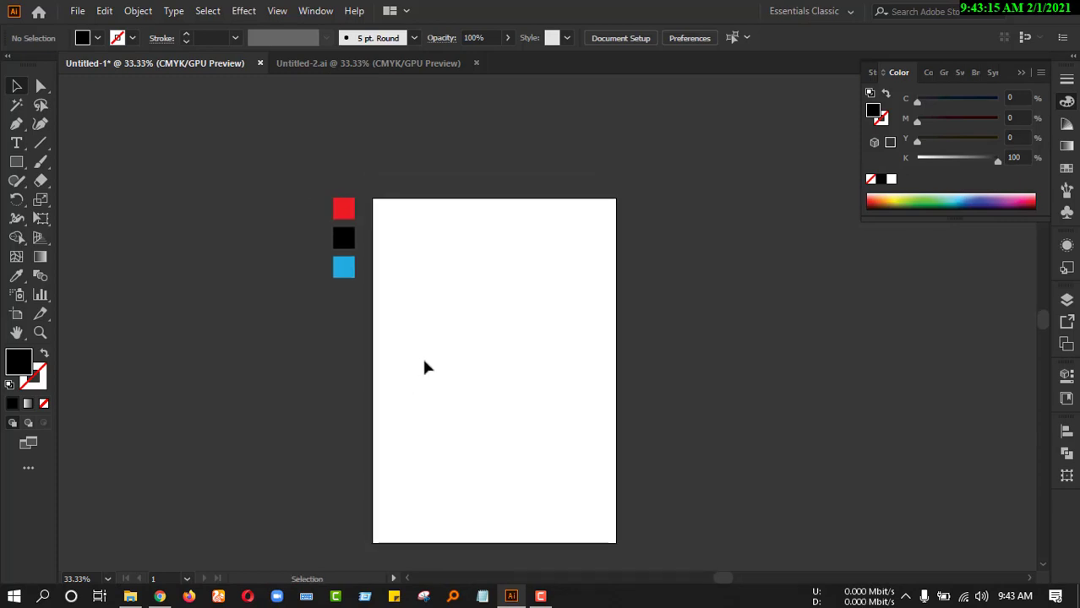
{"action": "left_click", "coordinate": [77, 12]}
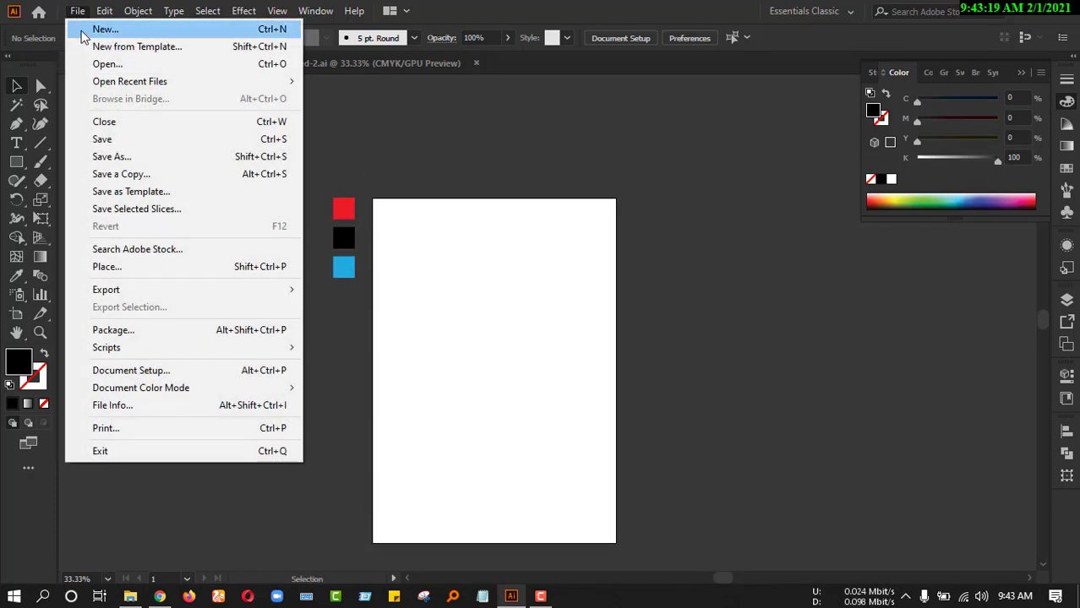
{"action": "left_click", "coordinate": [83, 32]}
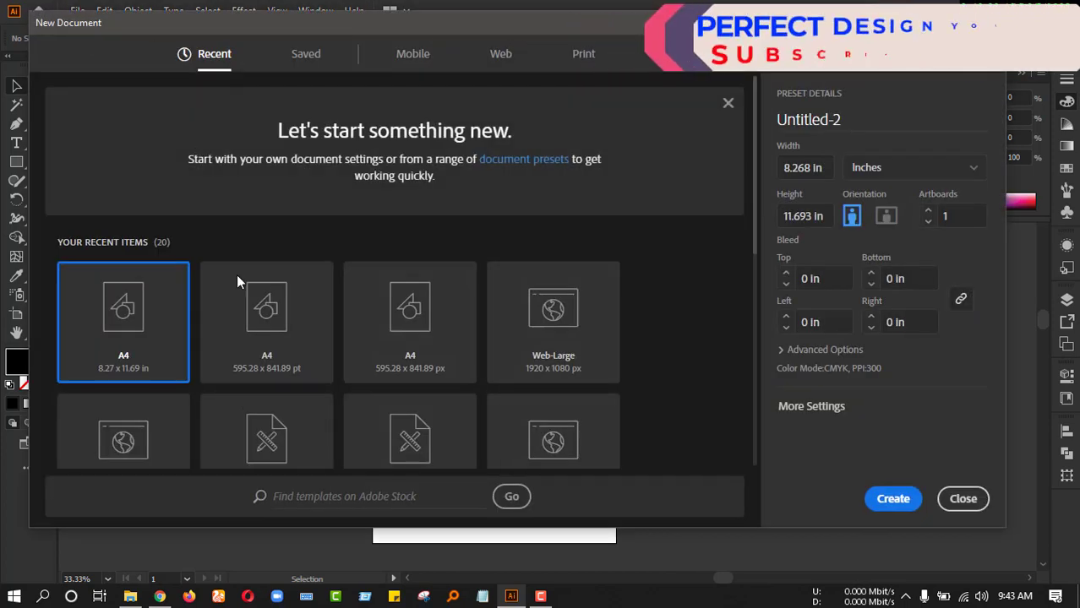
{"action": "left_click", "coordinate": [582, 54]}
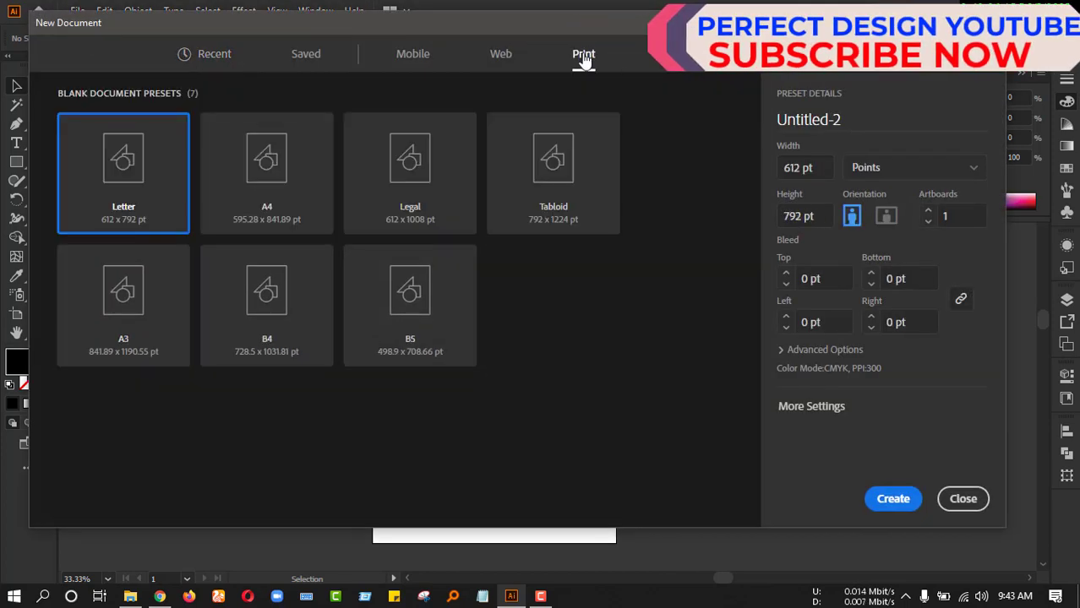
{"action": "left_click", "coordinate": [262, 204]}
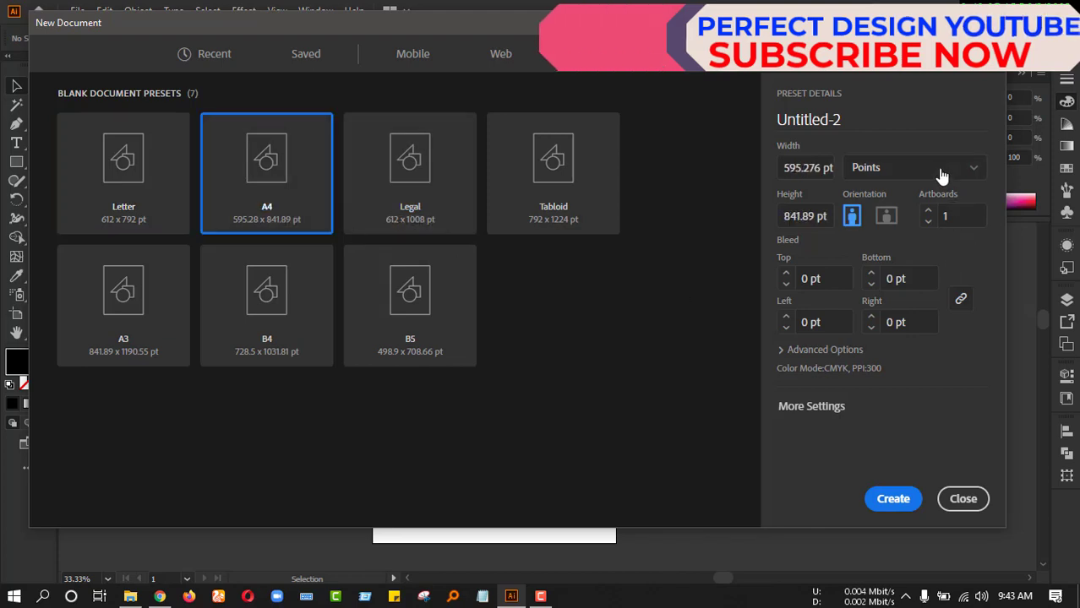
{"action": "left_click", "coordinate": [913, 167]}
{"action": "left_click", "coordinate": [893, 250]}
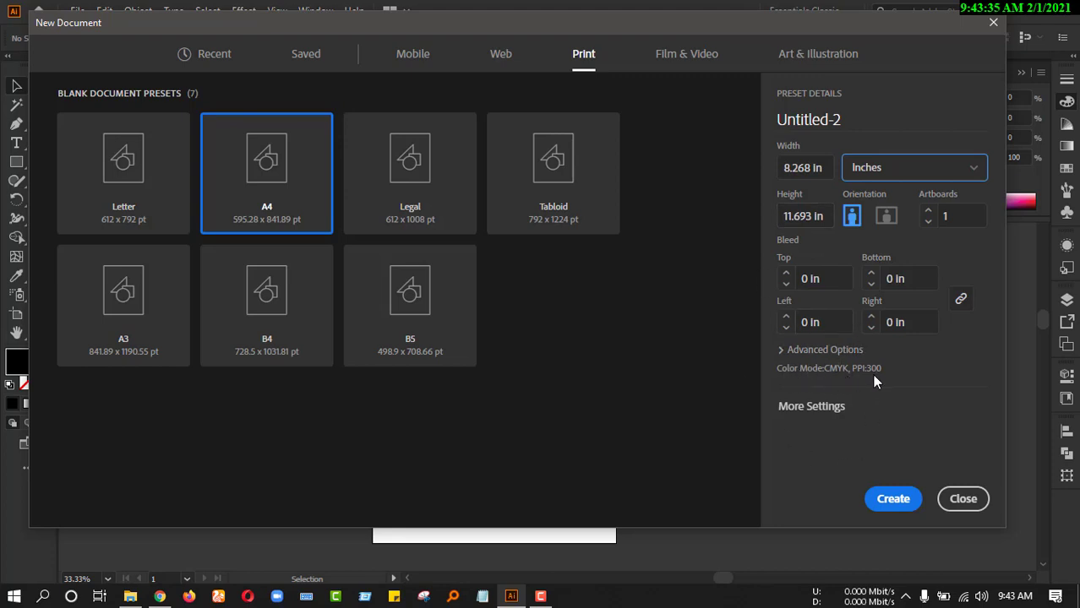
{"action": "left_click", "coordinate": [893, 499]}
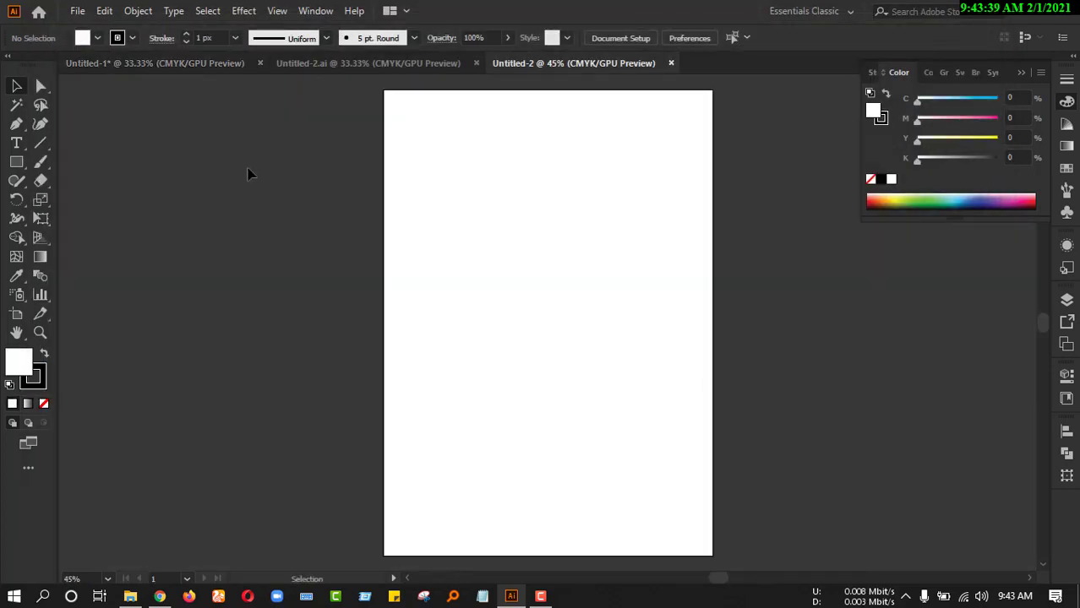
Step: Close the Untitled-2 document and return to the Untitled-1 letterhead page
{"action": "left_click", "coordinate": [670, 63]}
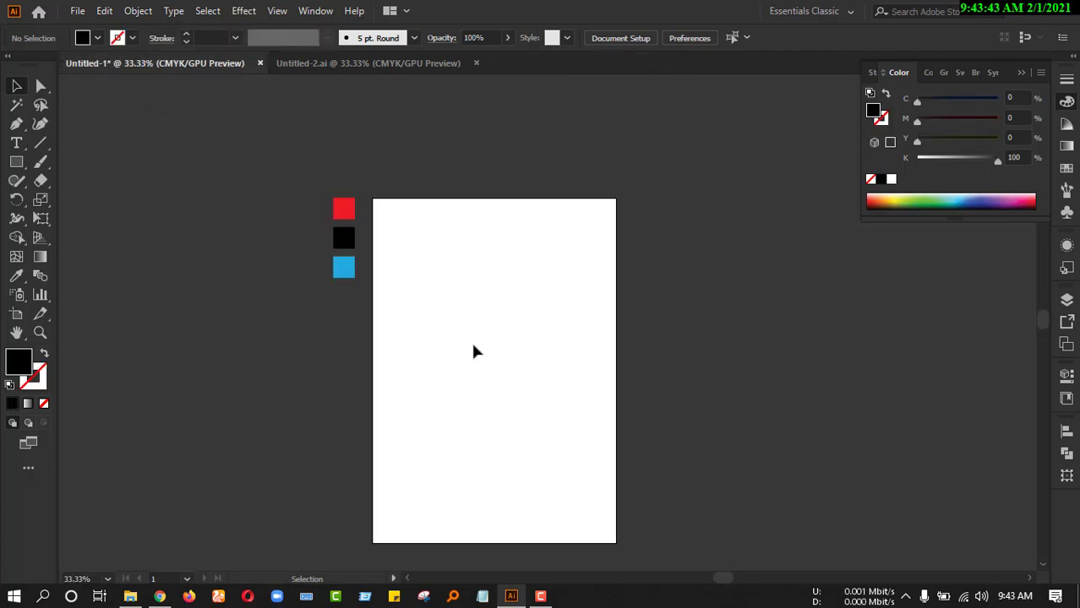
{"action": "left_click_drag", "start_coordinate": [341, 304], "coordinate": [341, 305]}
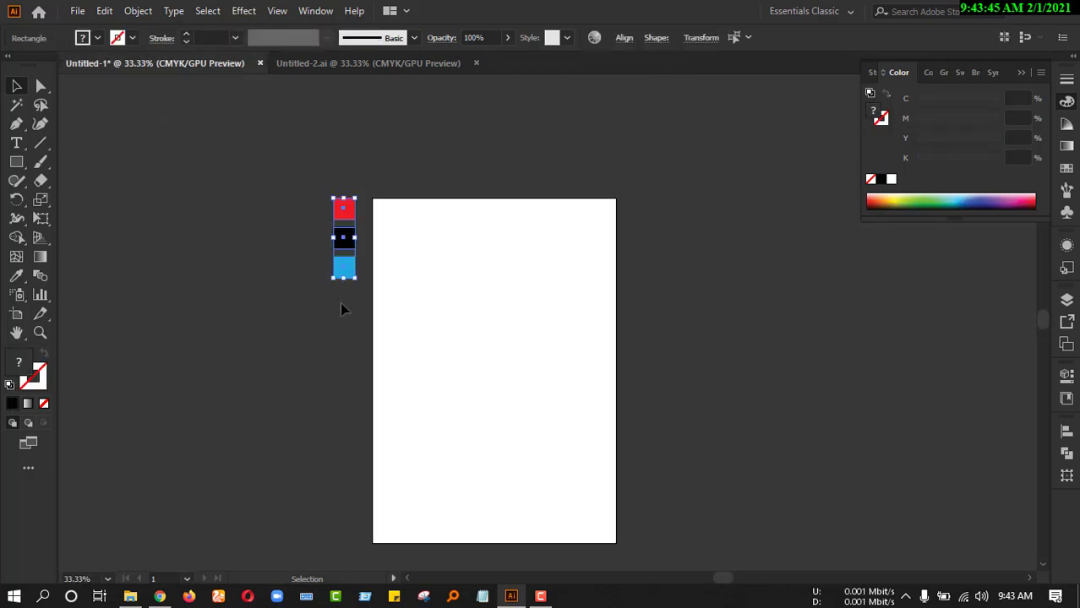
{"action": "left_click", "coordinate": [409, 365]}
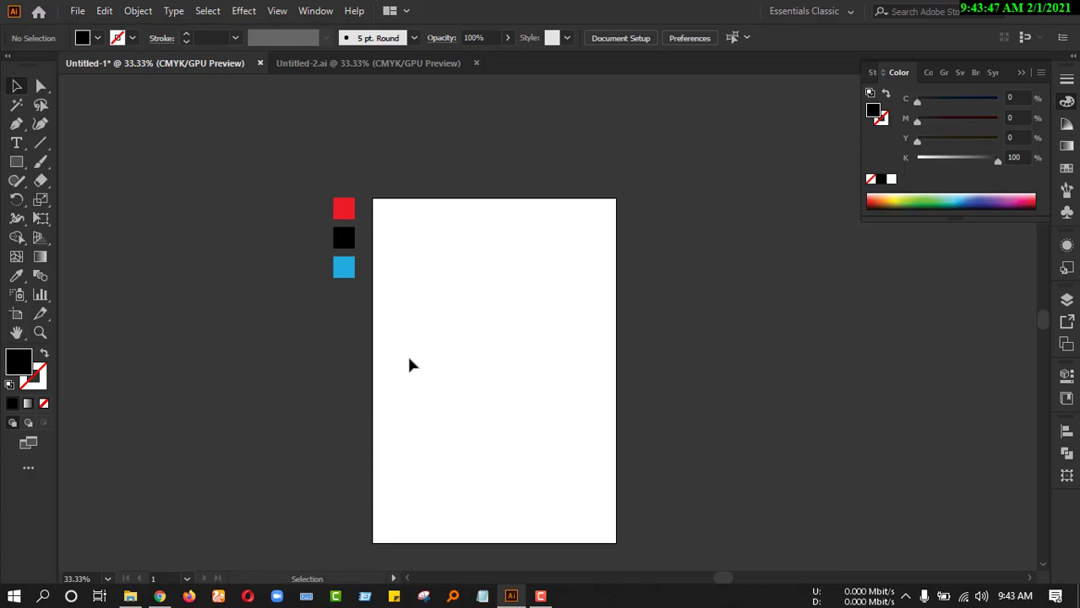
{"action": "scroll", "coordinate": [409, 359], "scroll_direction": "up", "scroll_amount": 1}
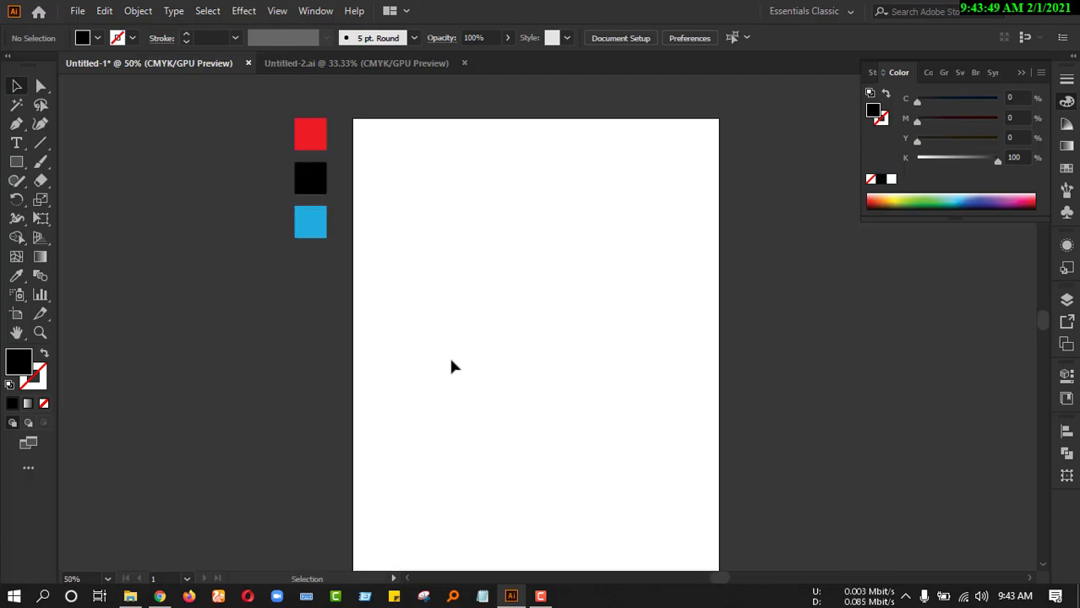
{"action": "scroll", "coordinate": [452, 364], "scroll_direction": "down", "scroll_amount": 1}
{"action": "scroll", "coordinate": [450, 360], "scroll_direction": "down", "scroll_amount": 1}
{"action": "scroll", "coordinate": [450, 360], "scroll_direction": "up", "scroll_amount": 1}
{"action": "scroll", "coordinate": [450, 360], "scroll_direction": "up", "scroll_amount": 1}
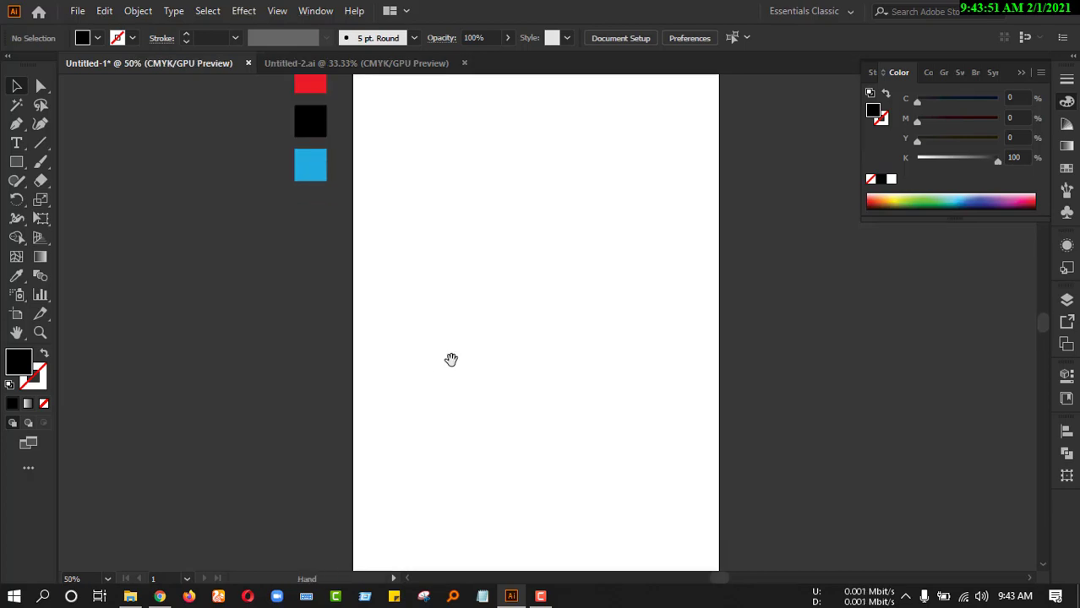
{"action": "scroll", "coordinate": [451, 360], "scroll_direction": "up", "scroll_amount": 1}
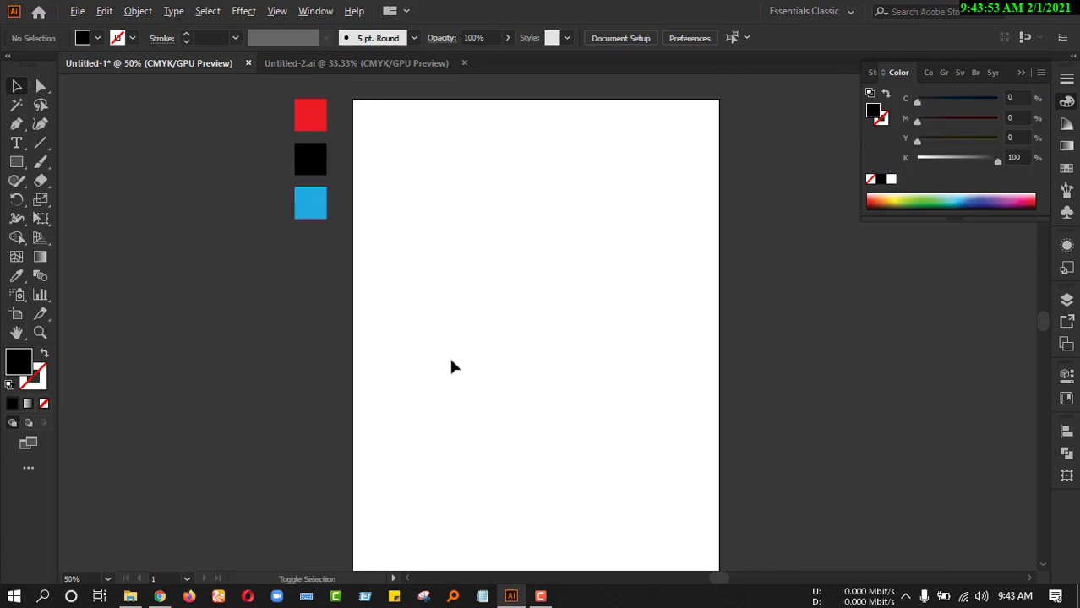
{"action": "scroll", "coordinate": [450, 359], "scroll_direction": "down", "scroll_amount": 1}
{"action": "scroll", "coordinate": [473, 387], "scroll_direction": "down", "scroll_amount": 1}
{"action": "scroll", "coordinate": [506, 379], "scroll_direction": "down", "scroll_amount": 1}
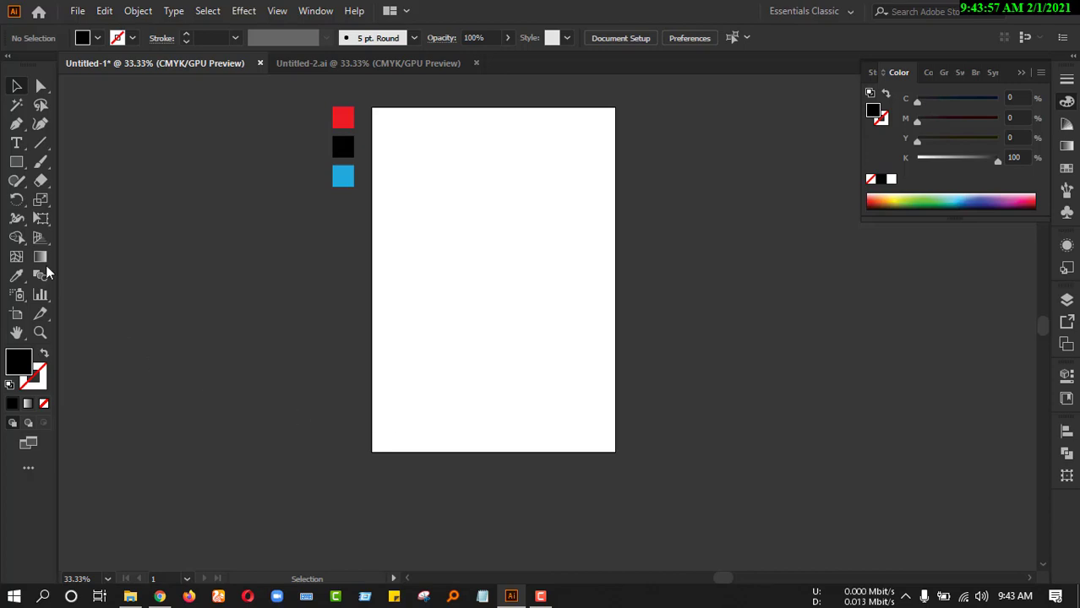
Step: Draw a black 8.27 × 0.64 in rectangle across the bottom of the artboard
{"action": "left_click", "coordinate": [17, 163]}
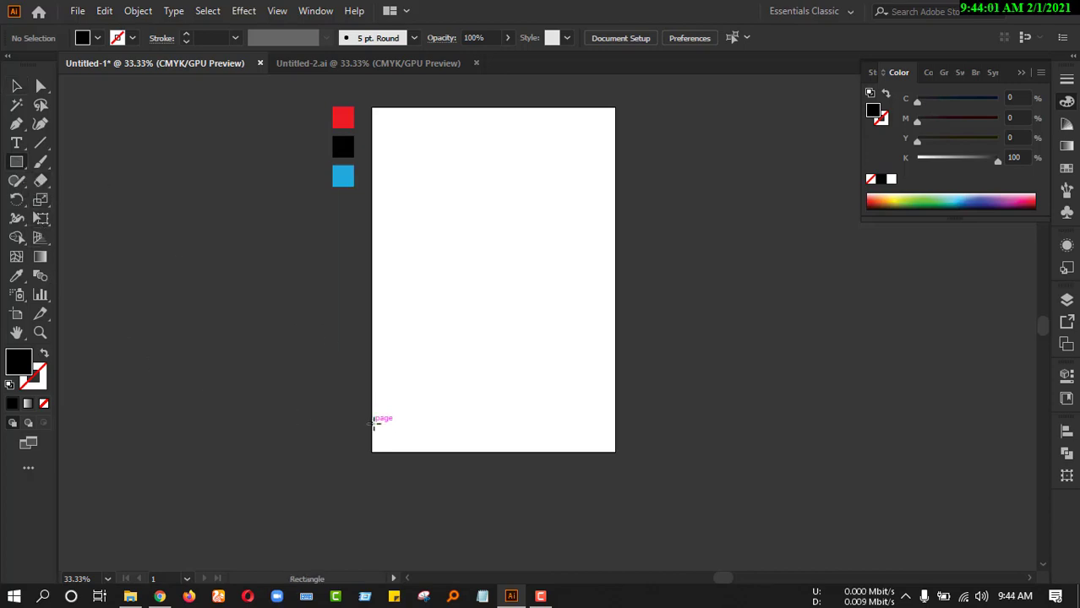
{"action": "left_click_drag", "start_coordinate": [372, 425], "coordinate": [615, 454]}
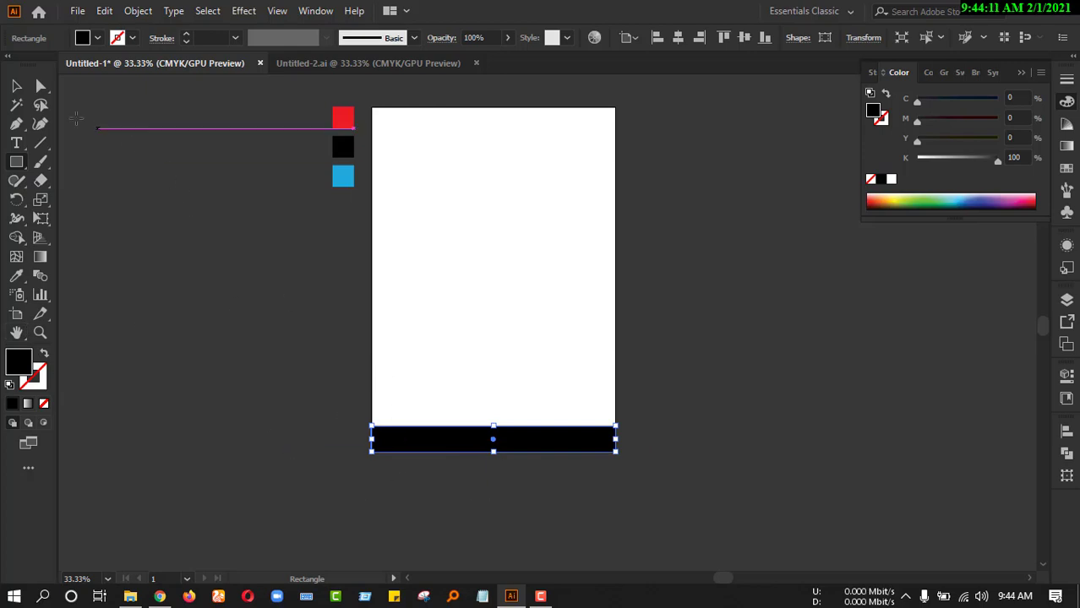
{"action": "left_click", "coordinate": [14, 85]}
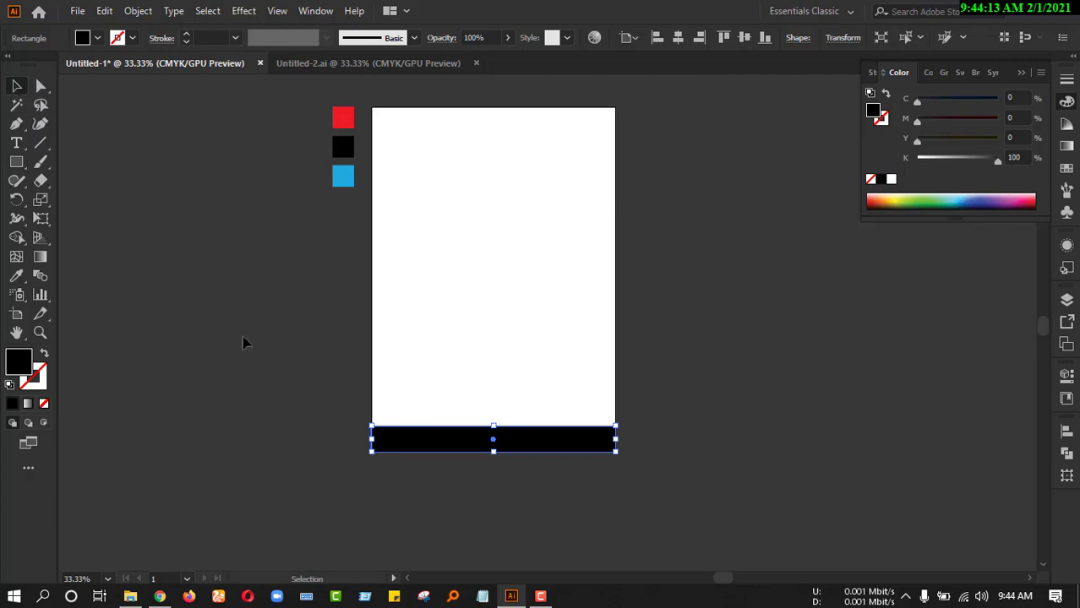
{"action": "left_click", "coordinate": [275, 374]}
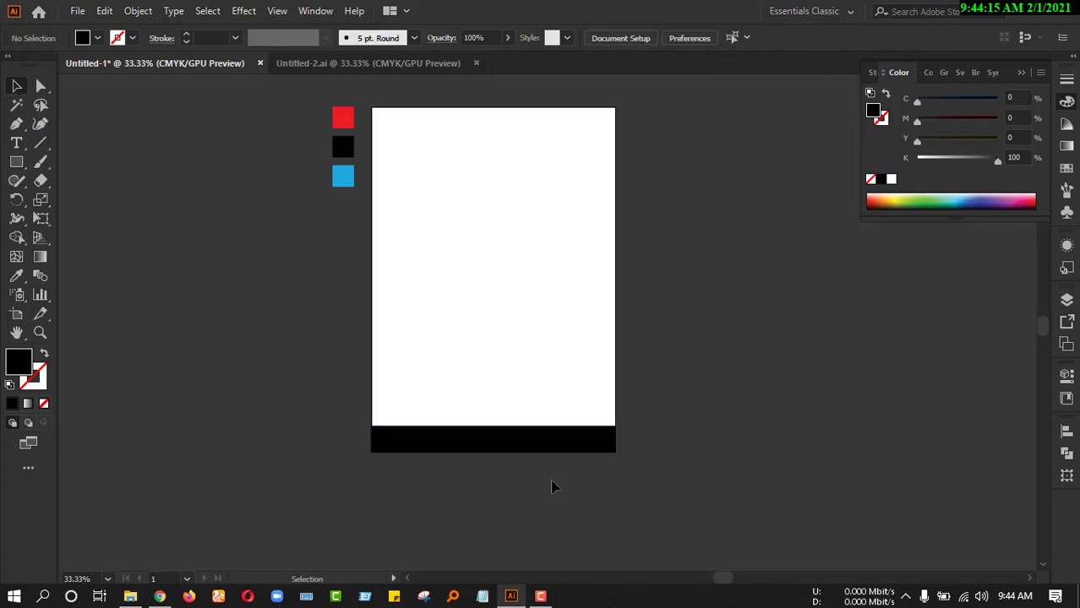
Step: Zoom the view to 100% with the black footer bar in view
{"action": "scroll", "coordinate": [551, 486], "scroll_direction": "up", "scroll_amount": 5}
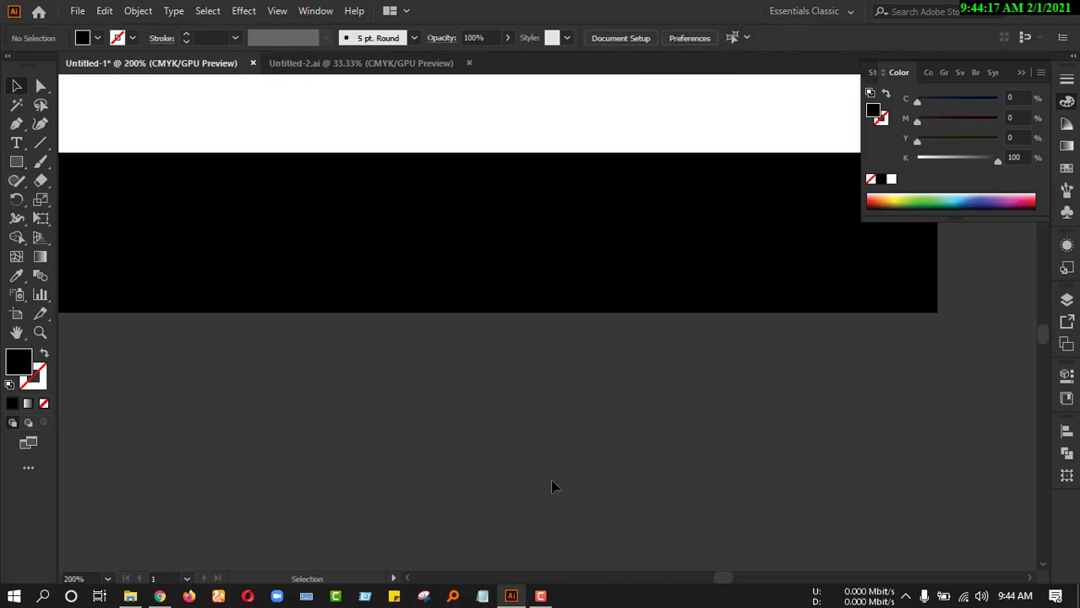
{"action": "mouse_move", "coordinate": [549, 484]}
{"action": "left_mouse_down"}
{"action": "mouse_move", "coordinate": [402, 334]}
{"action": "mouse_move", "coordinate": [164, 397]}
{"action": "mouse_move", "coordinate": [114, 398]}
{"action": "mouse_move", "coordinate": [1039, 287]}
{"action": "mouse_move", "coordinate": [523, 380]}
{"action": "mouse_move", "coordinate": [570, 284]}
{"action": "mouse_move", "coordinate": [546, 379]}
{"action": "mouse_move", "coordinate": [464, 419]}
{"action": "mouse_move", "coordinate": [527, 439]}
{"action": "left_mouse_up"}
{"action": "left_click", "coordinate": [547, 380]}
{"action": "key", "text": "ctrl+1"}
{"action": "left_click", "coordinate": [166, 319]}
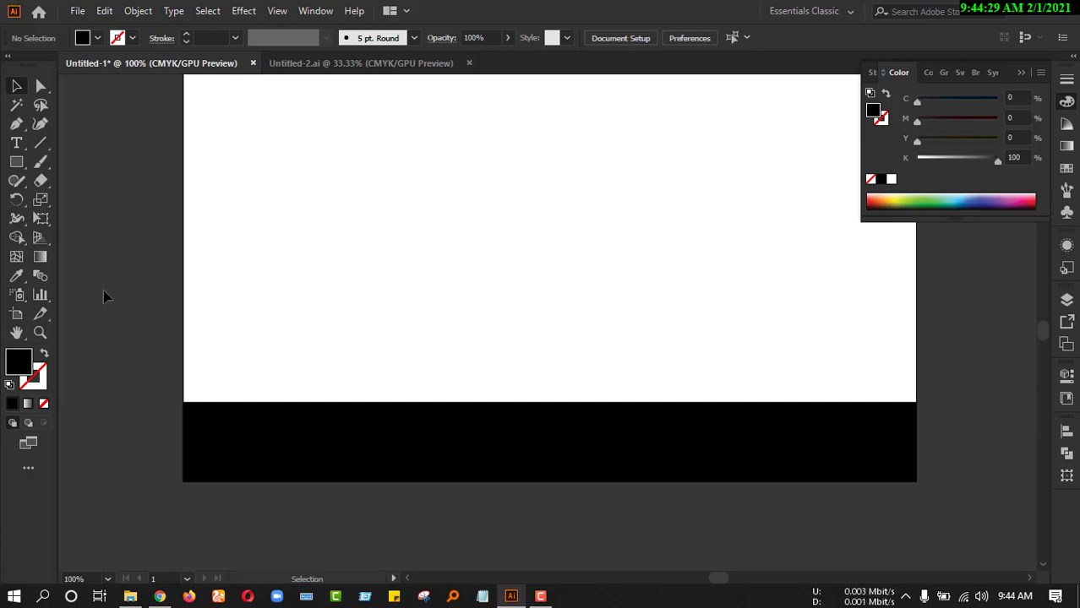
Step: Show rulers and drag out two vertical guides at roughly 2.2 and 5.4 in
{"action": "key", "text": "ctrl+r"}
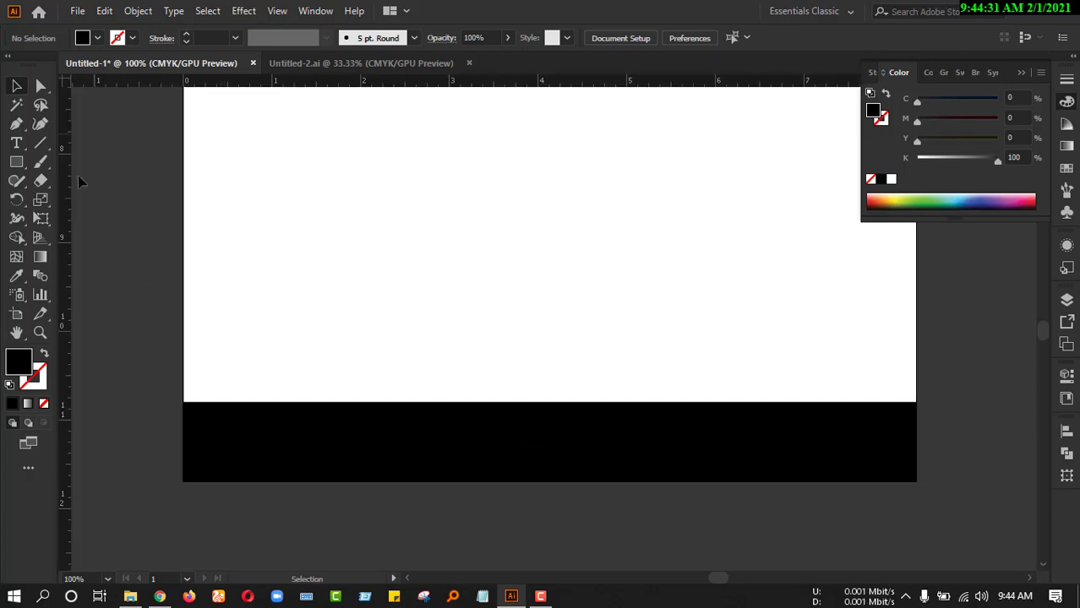
{"action": "mouse_move", "coordinate": [65, 284]}
{"action": "left_mouse_down"}
{"action": "mouse_move", "coordinate": [265, 368]}
{"action": "mouse_move", "coordinate": [380, 366]}
{"action": "left_mouse_up"}
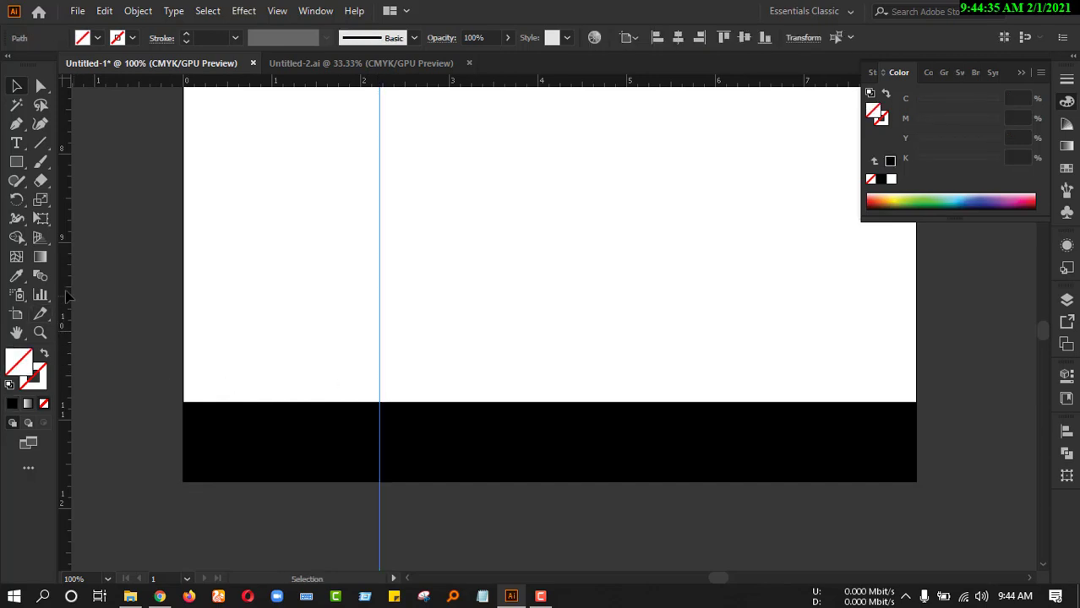
{"action": "left_click_drag", "start_coordinate": [66, 286], "coordinate": [663, 358]}
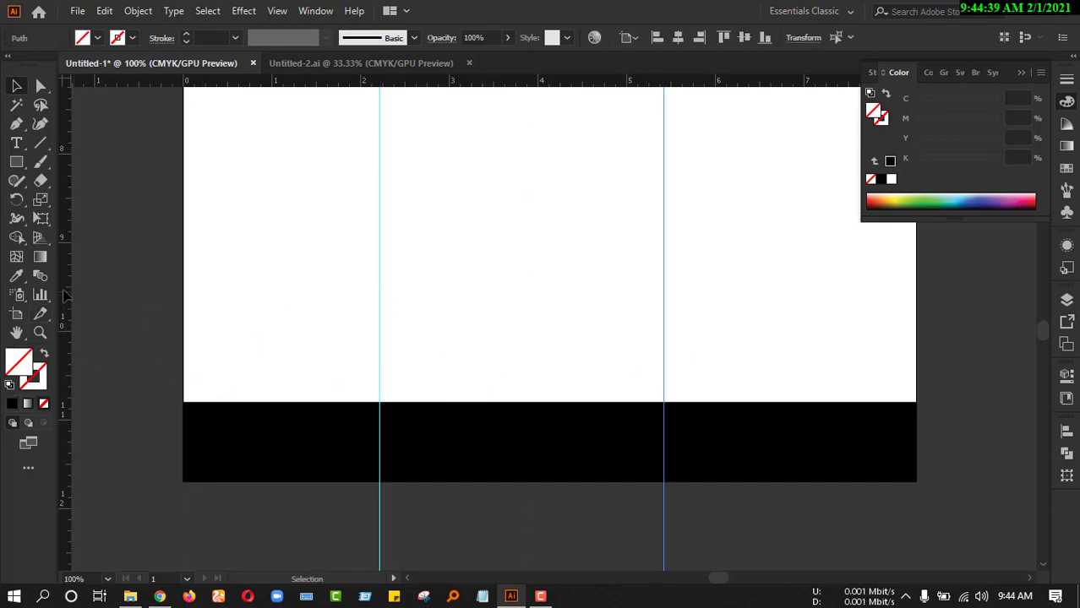
Step: Select both guides and set the Align panel to Align to Artboard
{"action": "left_click_drag", "start_coordinate": [342, 275], "coordinate": [762, 362]}
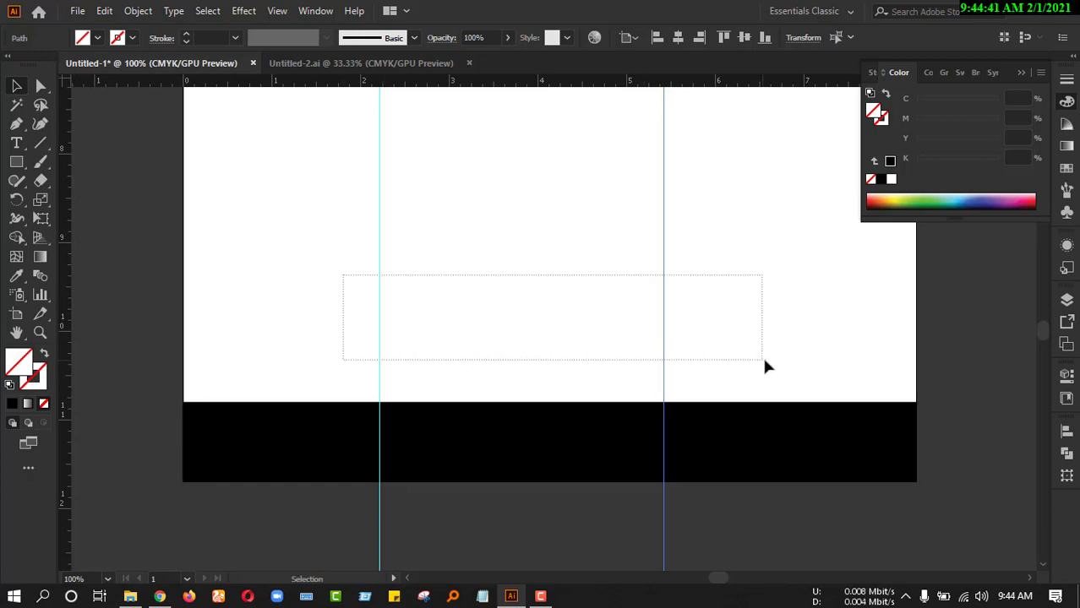
{"action": "left_click", "coordinate": [1067, 431]}
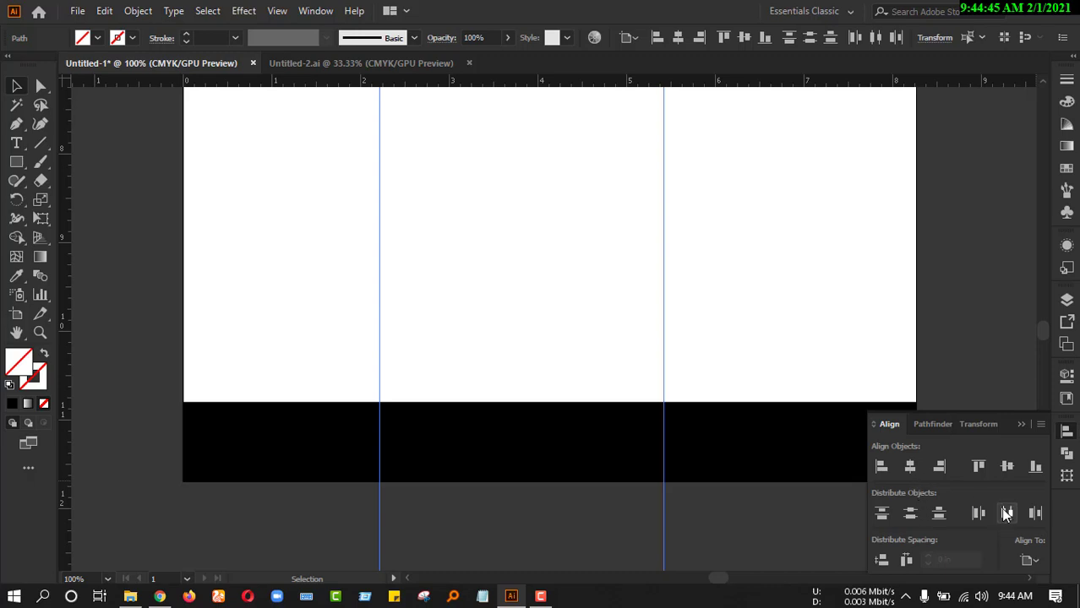
{"action": "left_click", "coordinate": [1029, 560]}
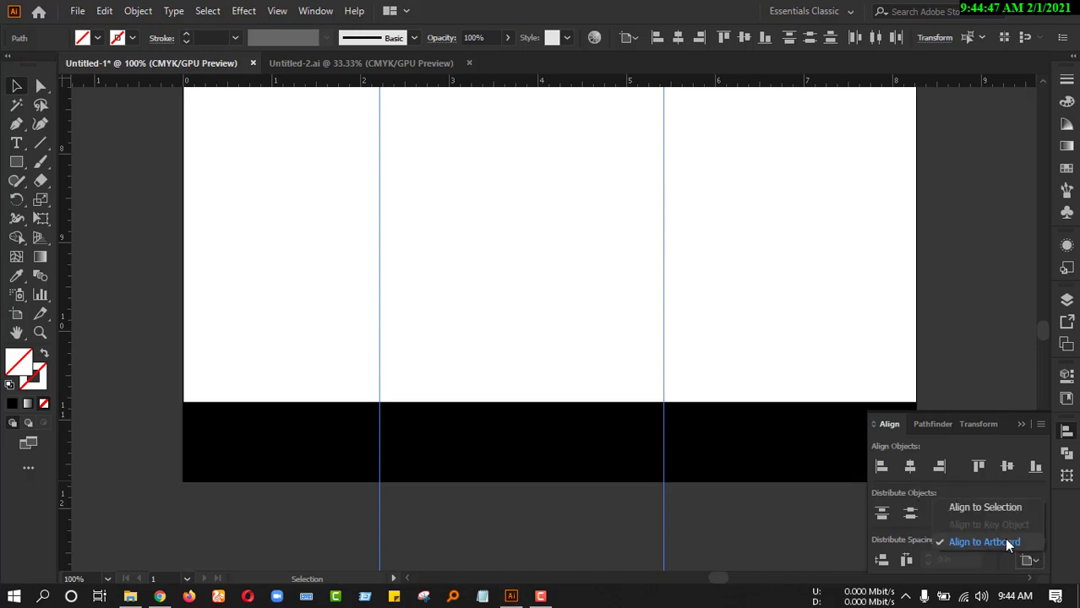
{"action": "left_click", "coordinate": [1005, 542]}
{"action": "left_click", "coordinate": [910, 467]}
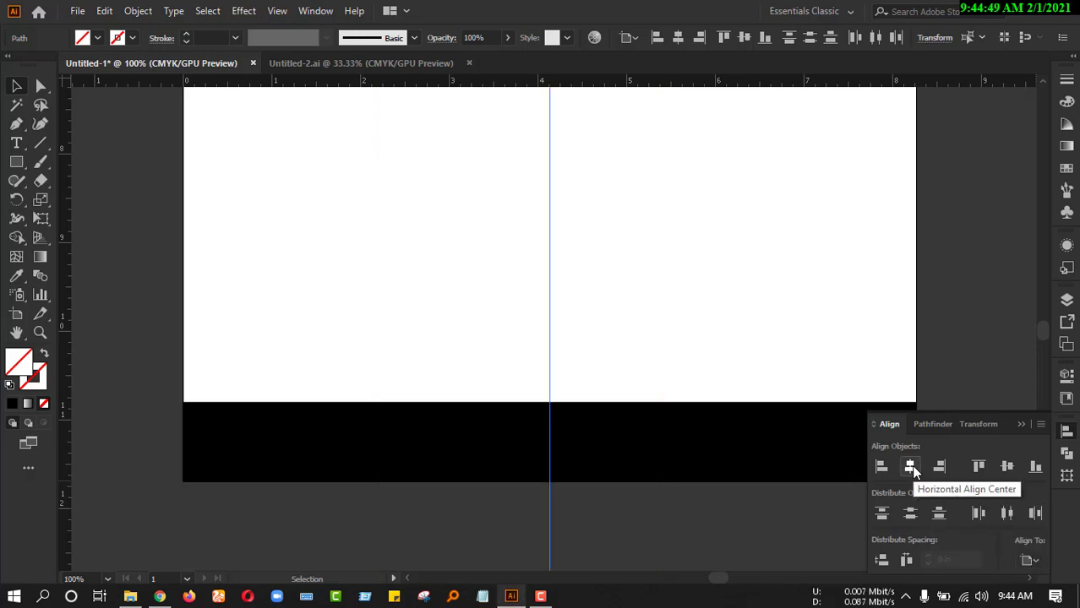
{"action": "key", "text": "ctrl+z"}
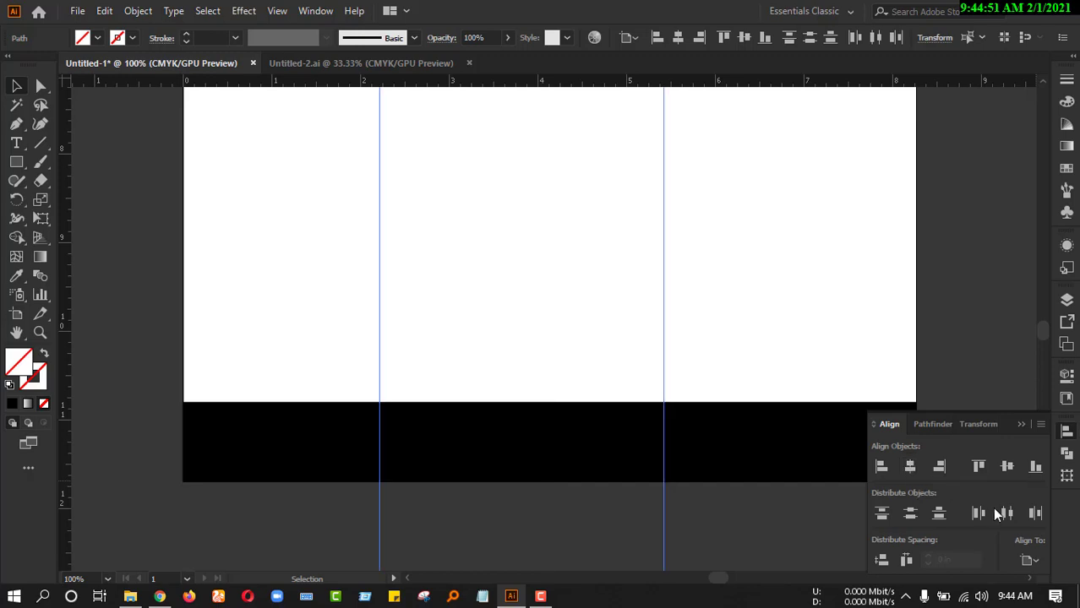
{"action": "left_click", "coordinate": [1007, 467]}
{"action": "scroll", "coordinate": [778, 515], "scroll_direction": "down", "scroll_amount": 1}
{"action": "scroll", "coordinate": [778, 514], "scroll_direction": "down", "scroll_amount": 2}
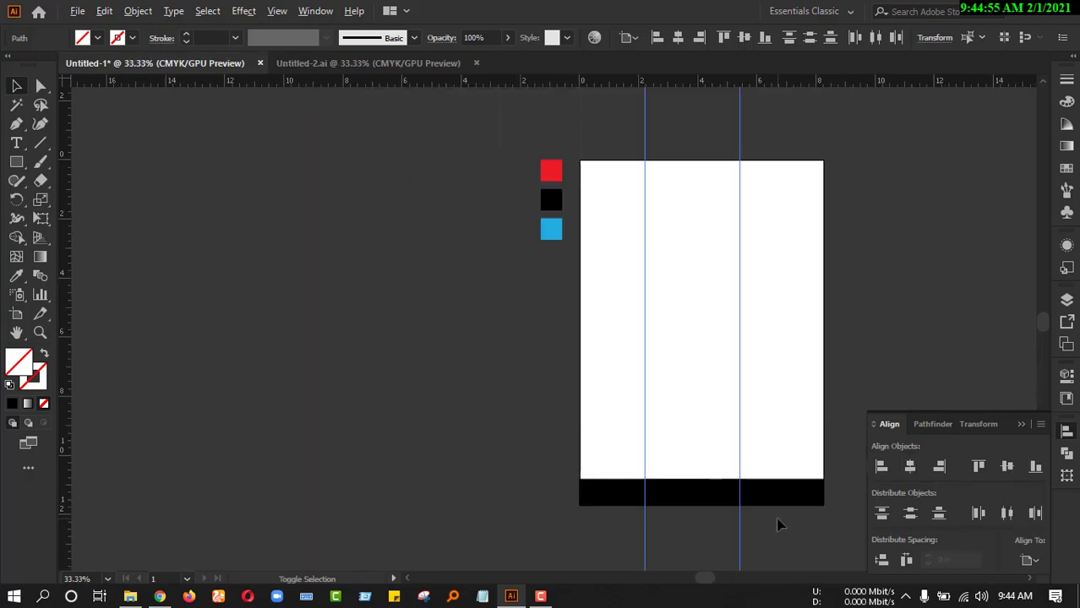
Step: Distribute the two vertical guides out to the left and right page edges
{"action": "left_click_drag", "start_coordinate": [778, 515], "coordinate": [603, 517]}
{"action": "left_click_drag", "start_coordinate": [429, 369], "coordinate": [595, 437]}
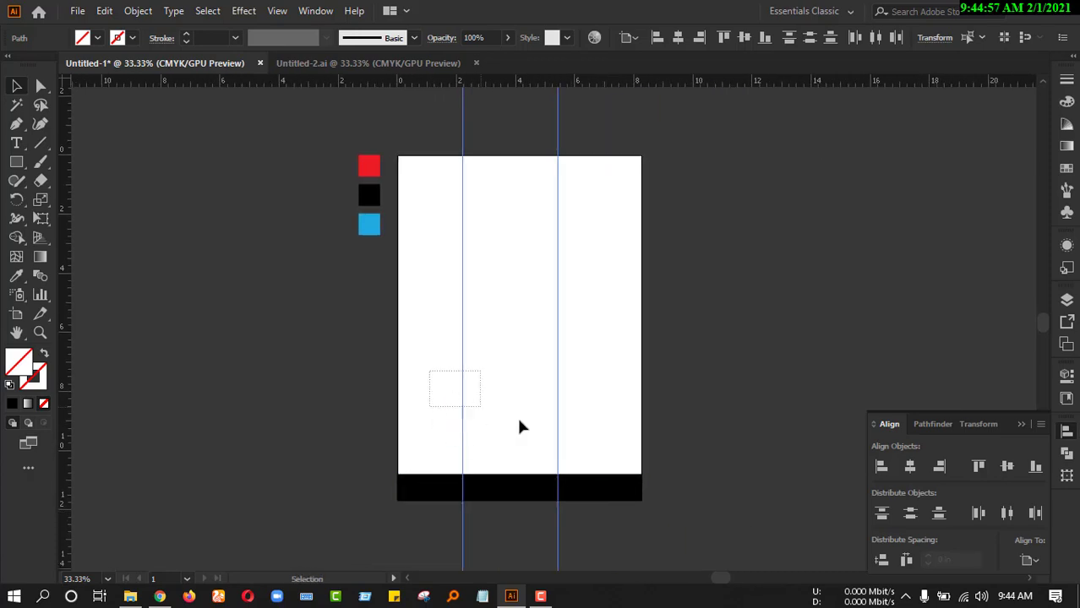
{"action": "left_click", "coordinate": [1007, 514]}
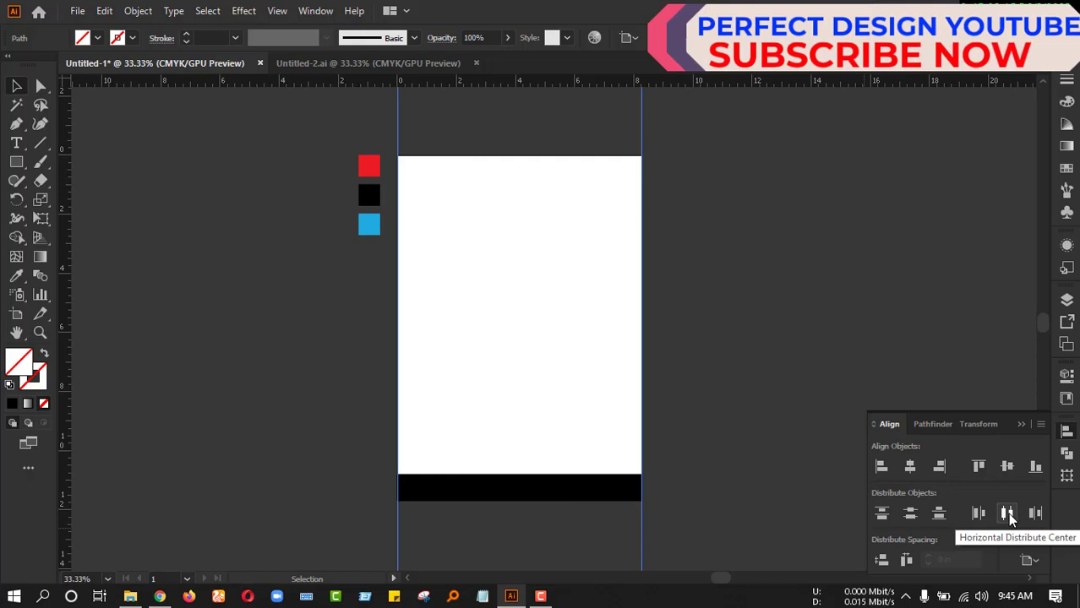
{"action": "left_click", "coordinate": [910, 514]}
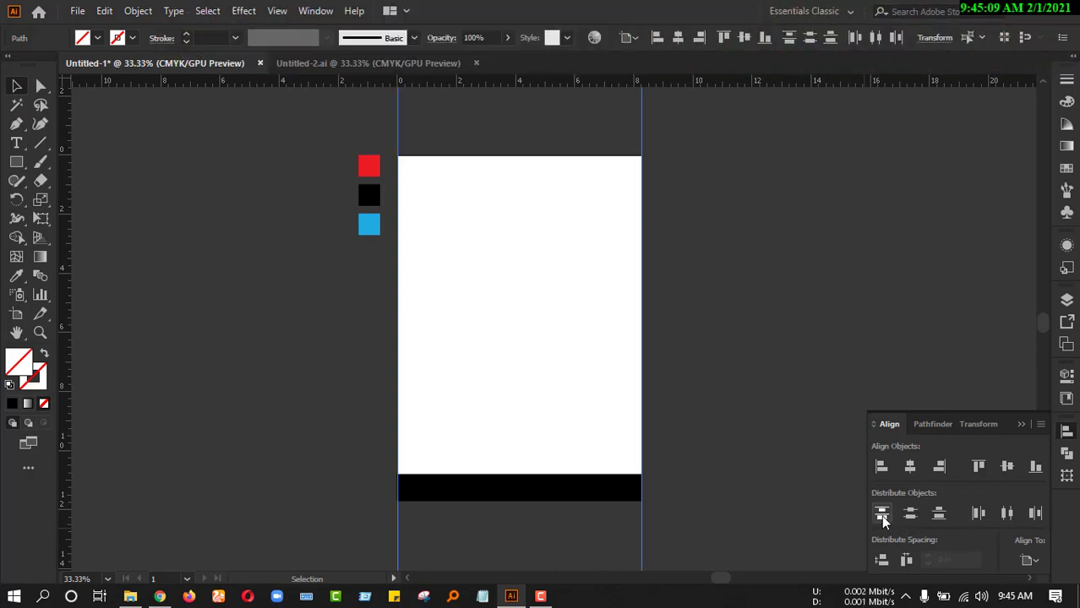
{"action": "left_click", "coordinate": [882, 513]}
{"action": "left_click", "coordinate": [936, 514]}
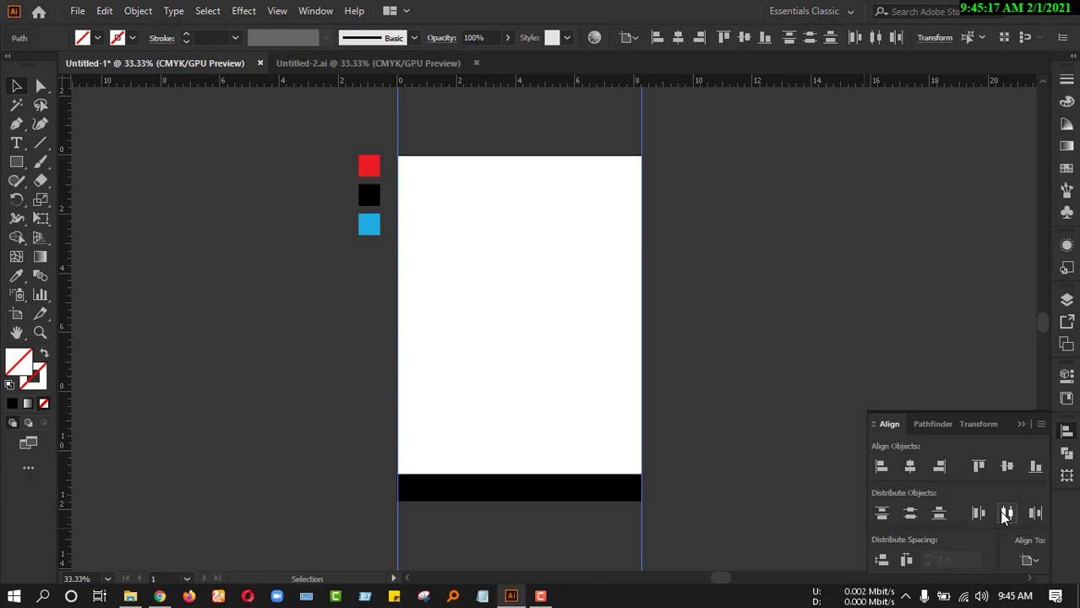
Step: Add two more vertical guides and distribute all four into three equal columns
{"action": "scroll", "coordinate": [755, 421], "scroll_direction": "down", "scroll_amount": 1}
{"action": "scroll", "coordinate": [754, 421], "scroll_direction": "up", "scroll_amount": 1}
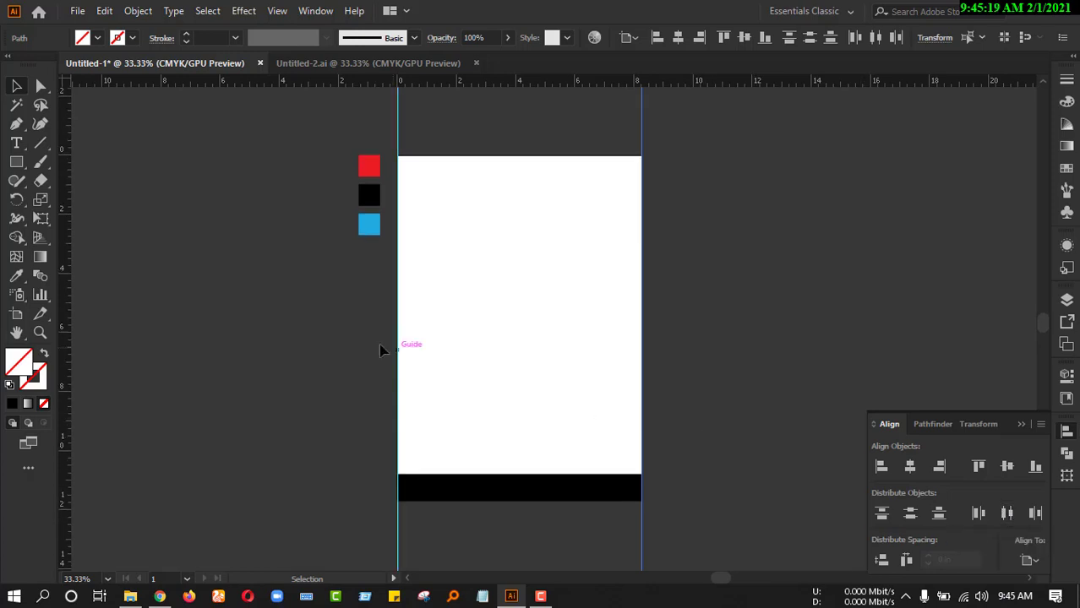
{"action": "left_click_drag", "start_coordinate": [70, 346], "coordinate": [505, 456]}
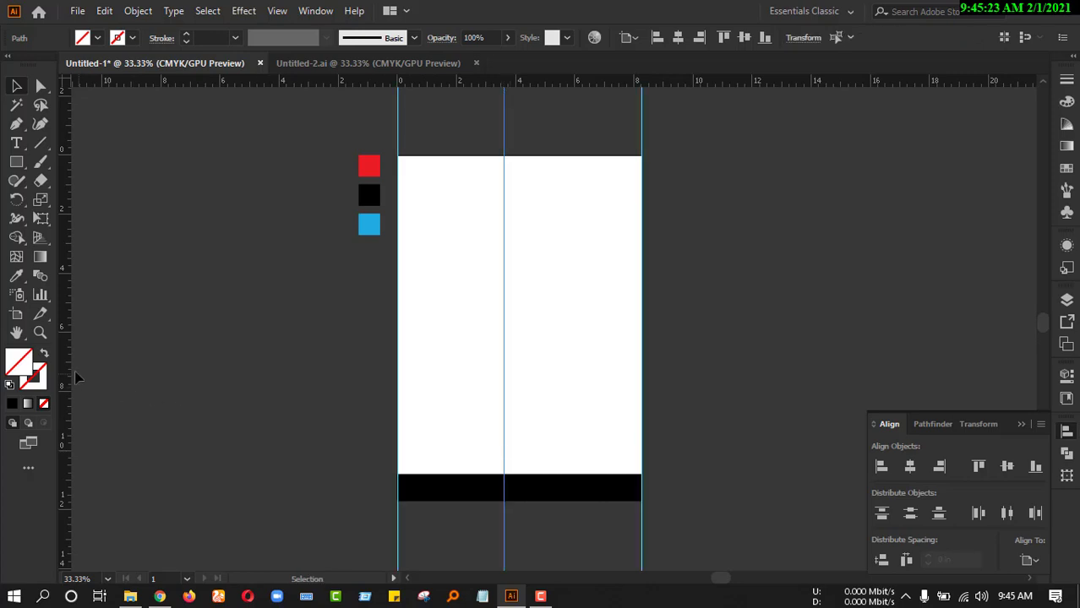
{"action": "left_click_drag", "start_coordinate": [61, 358], "coordinate": [490, 447]}
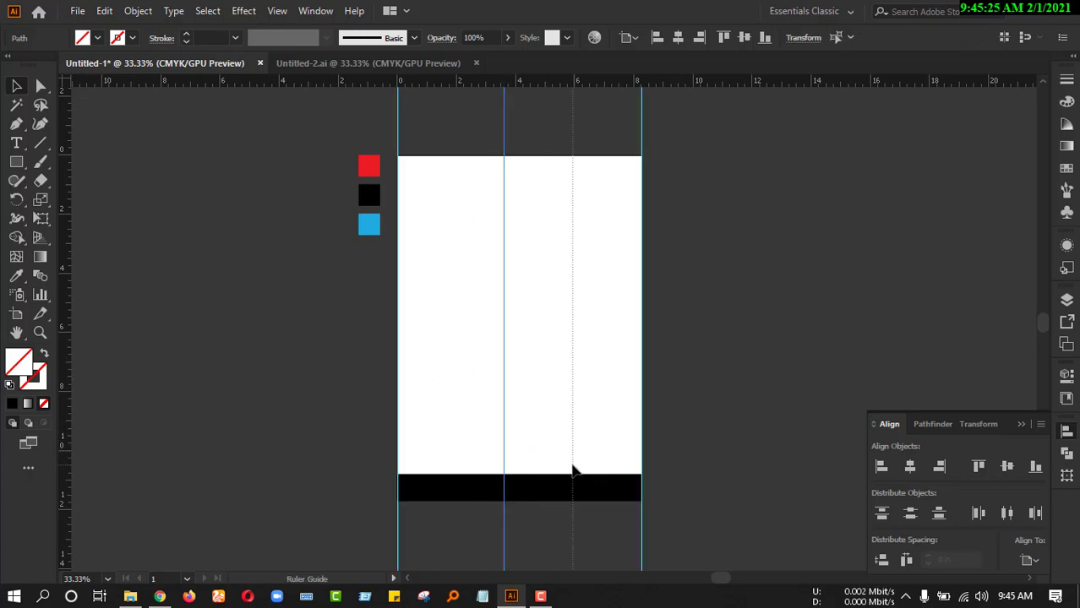
{"action": "left_click_drag", "start_coordinate": [622, 471], "coordinate": [573, 469]}
{"action": "left_click_drag", "start_coordinate": [776, 482], "coordinate": [292, 318]}
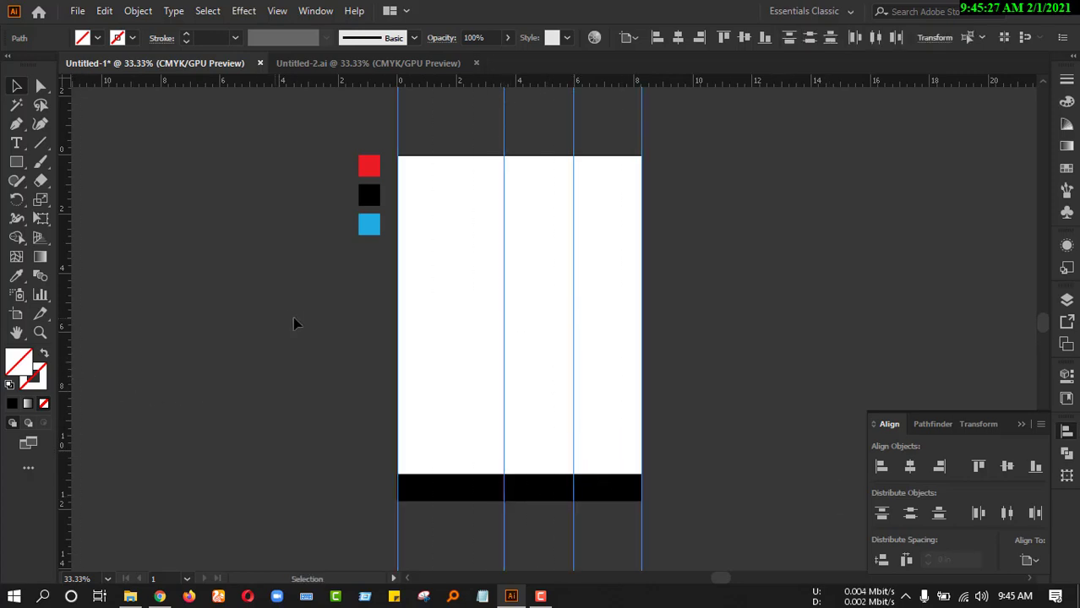
{"action": "left_click", "coordinate": [1006, 515]}
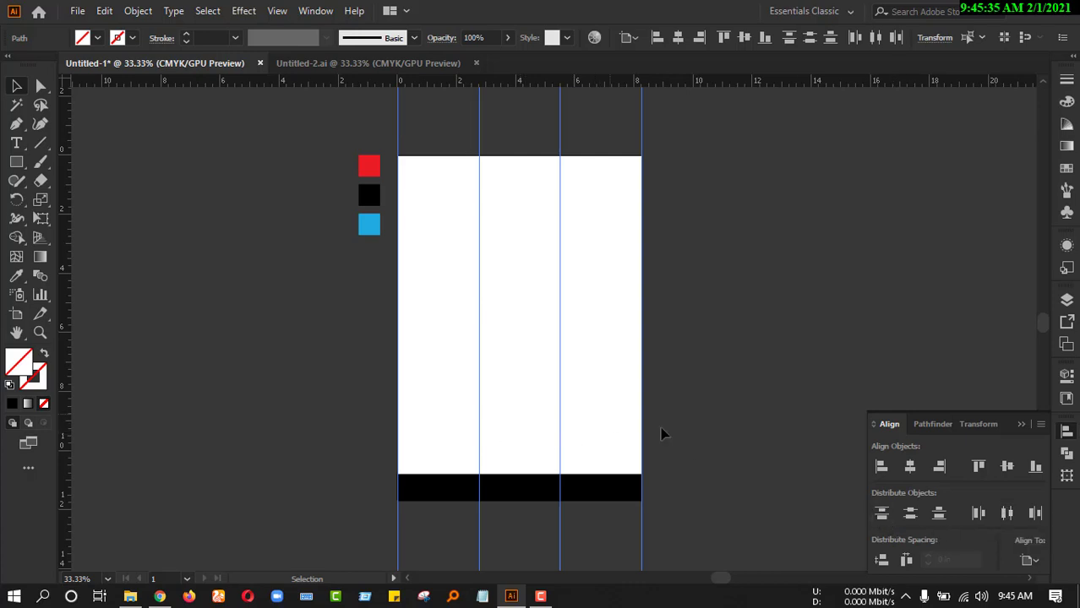
Step: Select the black footer bar together with the vertical guides
{"action": "left_click", "coordinate": [506, 492]}
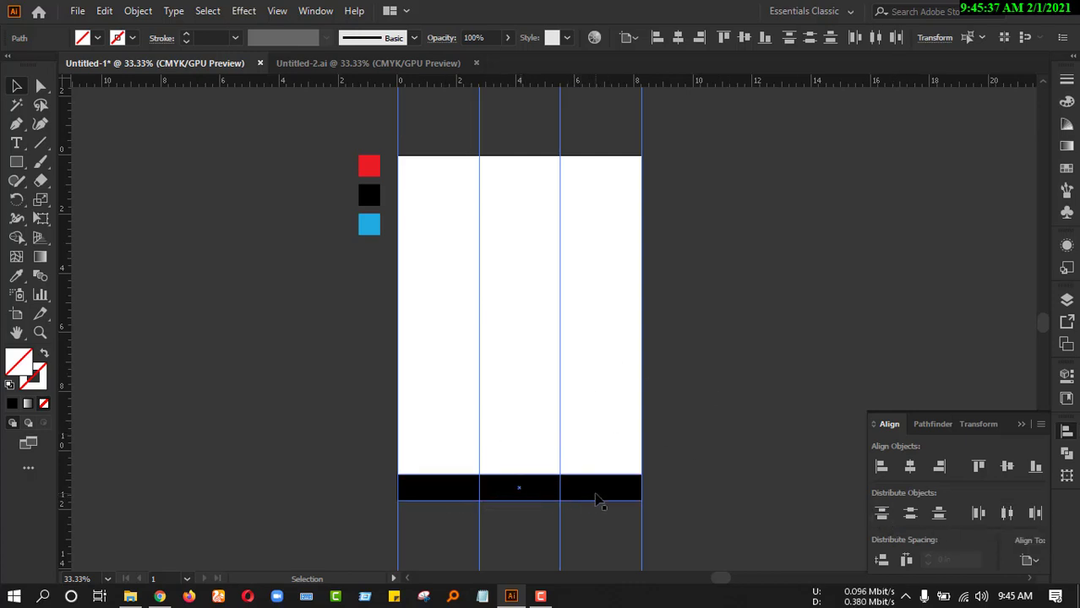
{"action": "left_click", "coordinate": [695, 427]}
{"action": "scroll", "coordinate": [709, 417], "scroll_direction": "down", "scroll_amount": 2}
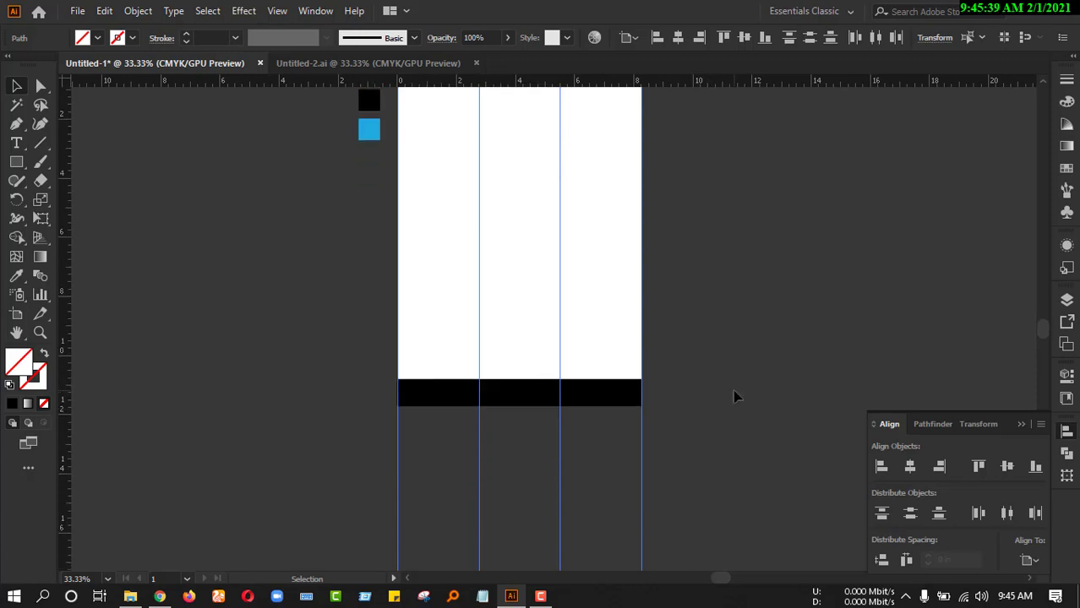
{"action": "left_click_drag", "start_coordinate": [714, 517], "coordinate": [620, 475]}
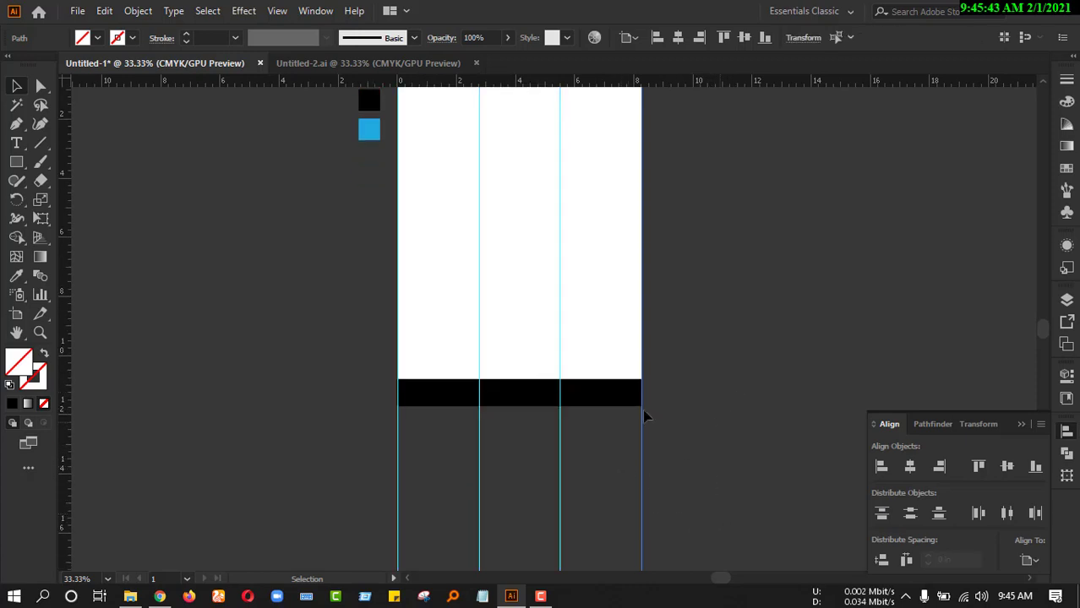
{"action": "left_click_drag", "start_coordinate": [294, 303], "coordinate": [762, 473]}
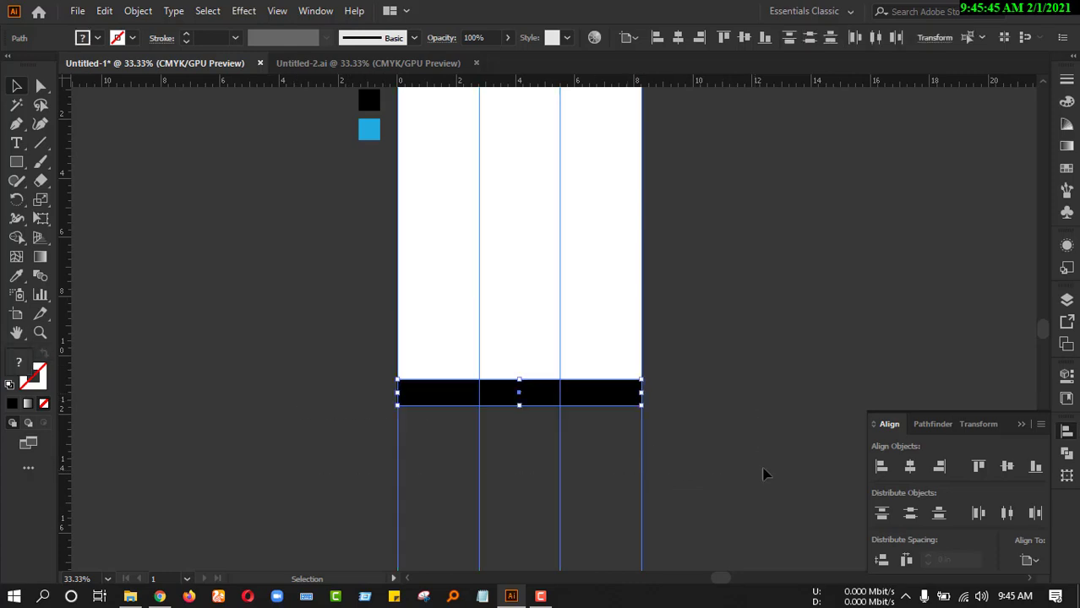
Step: Divide the footer bar along the guides with Pathfinder and ungroup the three pieces
{"action": "mouse_move", "coordinate": [325, 292]}
{"action": "left_mouse_down"}
{"action": "mouse_move", "coordinate": [492, 452]}
{"action": "mouse_move", "coordinate": [744, 497]}
{"action": "left_mouse_up"}
{"action": "left_click", "coordinate": [931, 429]}
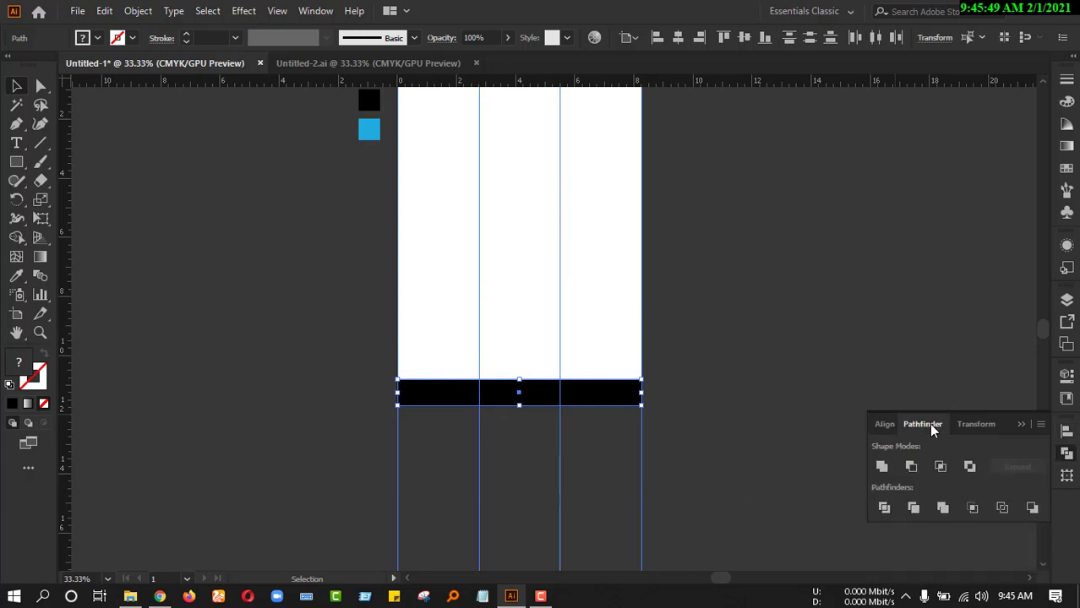
{"action": "left_click", "coordinate": [884, 509]}
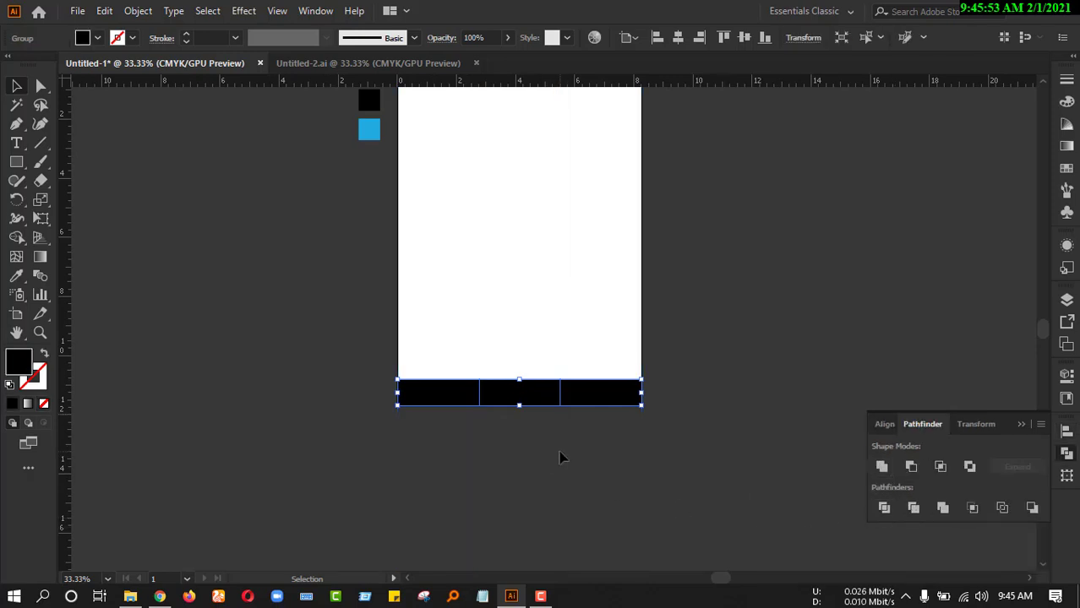
{"action": "right_click", "coordinate": [530, 393]}
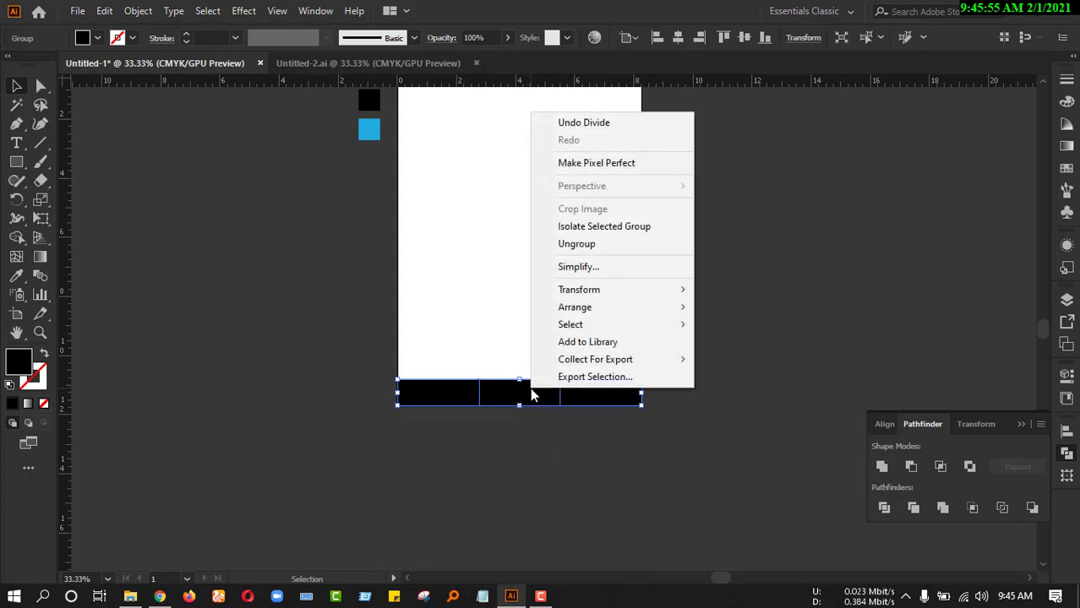
{"action": "left_click", "coordinate": [586, 243]}
{"action": "left_click", "coordinate": [804, 327]}
Step: Recolour the left footer piece red by sampling the red swatch
{"action": "scroll", "coordinate": [591, 525], "scroll_direction": "up", "scroll_amount": 2}
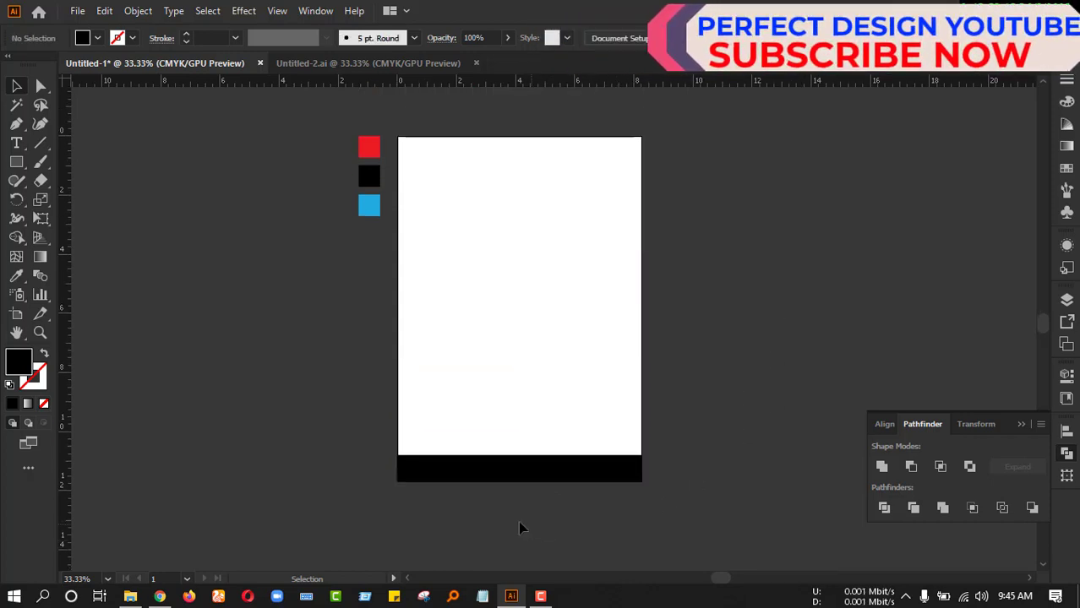
{"action": "left_click", "coordinate": [433, 479]}
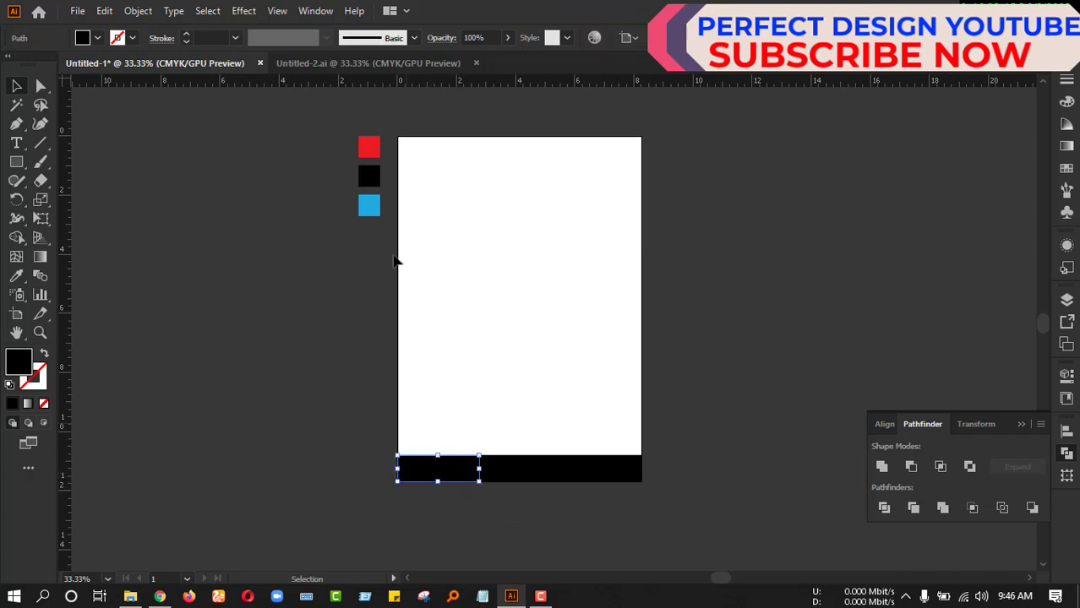
{"action": "left_click", "coordinate": [16, 275]}
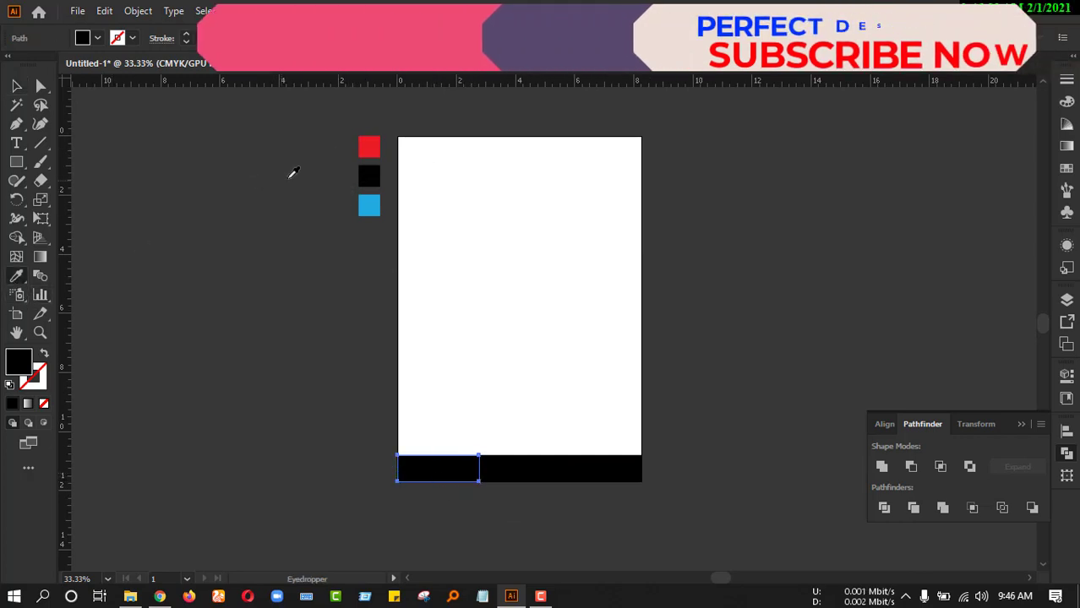
{"action": "left_click", "coordinate": [374, 144]}
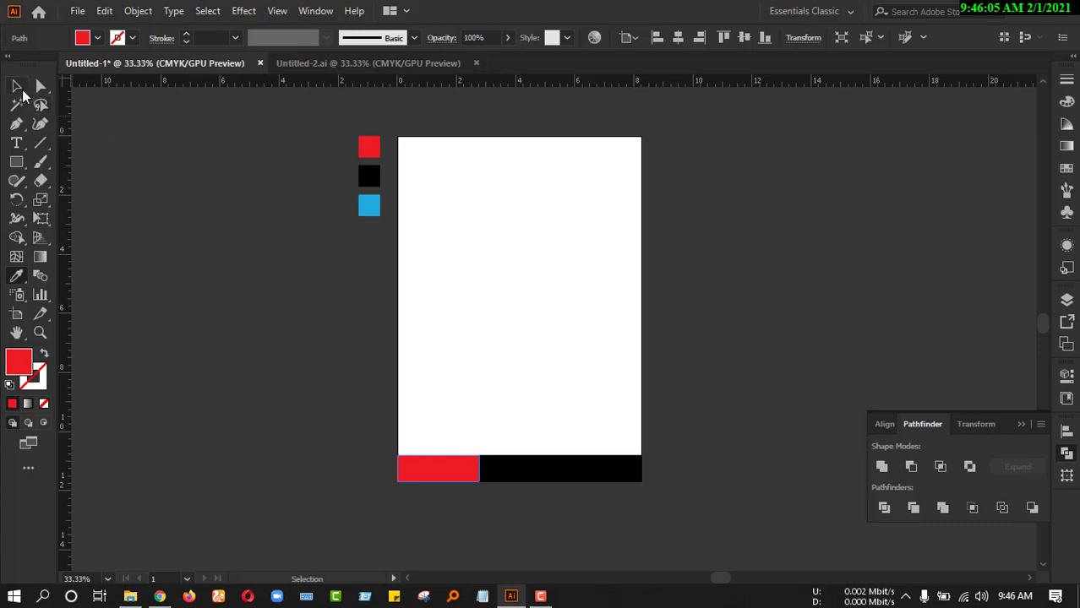
{"action": "left_click", "coordinate": [16, 85]}
Step: Recolour the right footer piece blue by sampling the blue swatch
{"action": "left_click", "coordinate": [539, 444]}
{"action": "left_click", "coordinate": [537, 469]}
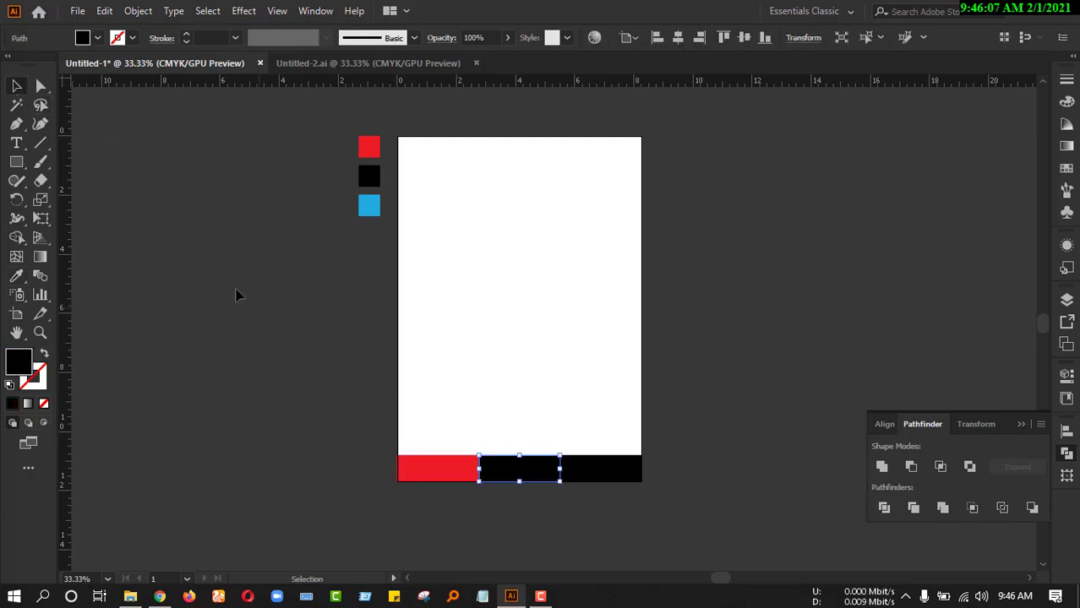
{"action": "left_click", "coordinate": [623, 470]}
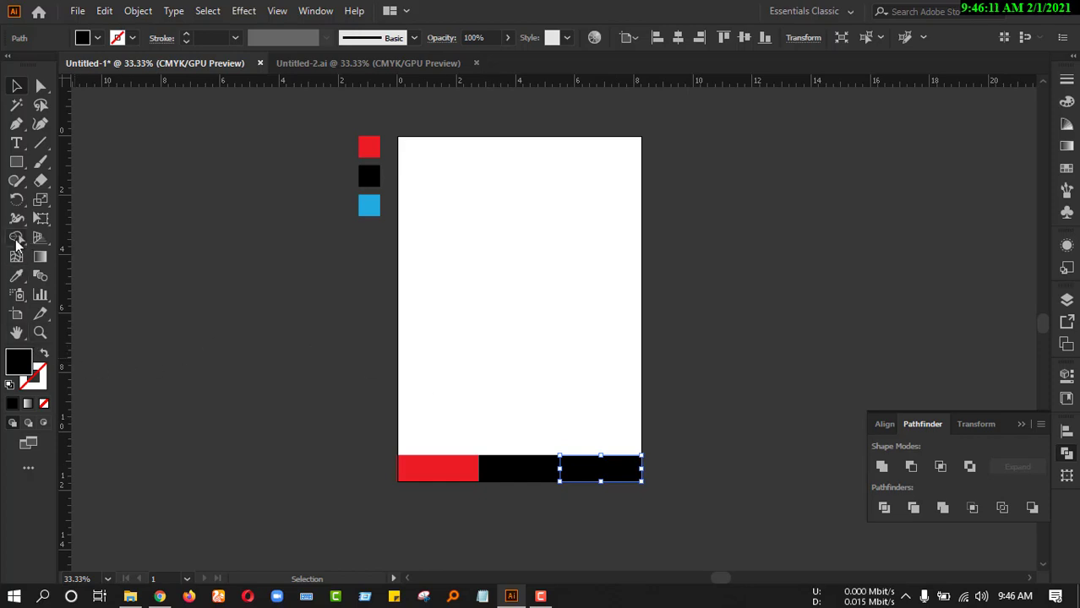
{"action": "left_click", "coordinate": [16, 276]}
{"action": "left_click", "coordinate": [370, 207]}
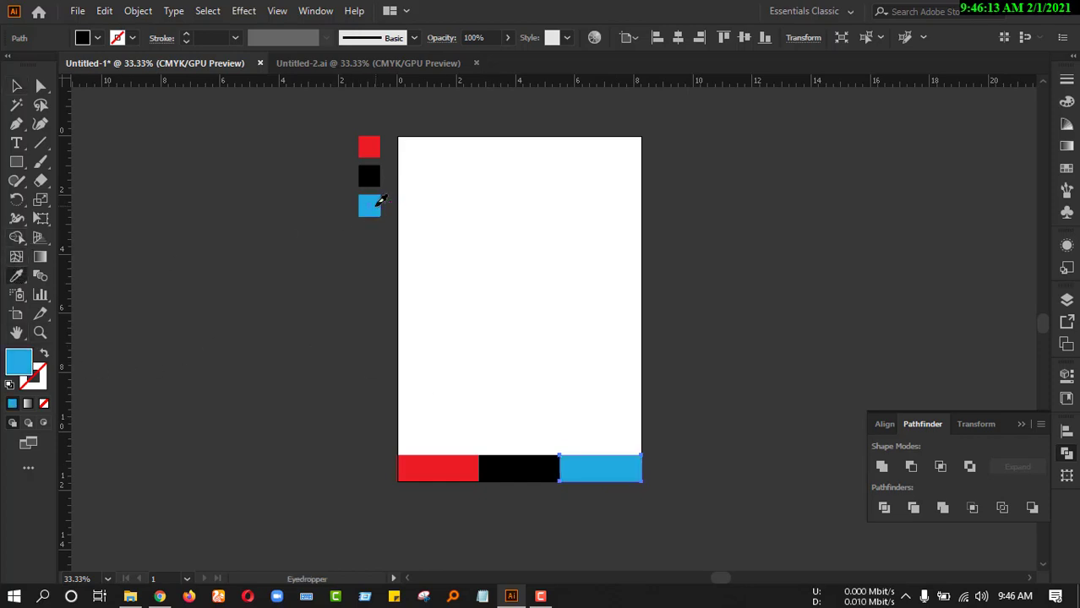
{"action": "left_click", "coordinate": [16, 86]}
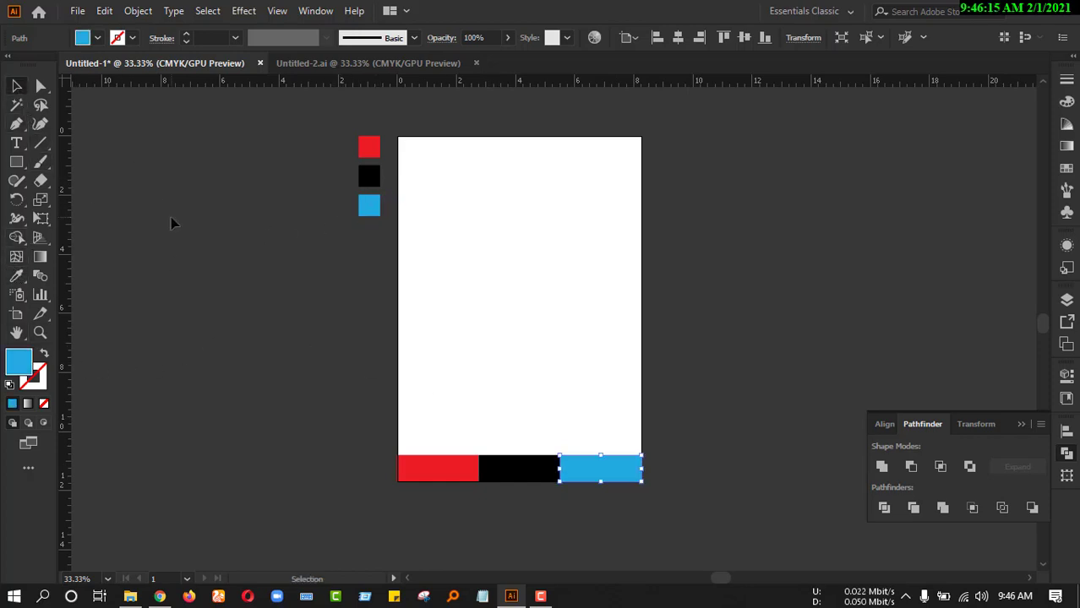
{"action": "left_click", "coordinate": [171, 223]}
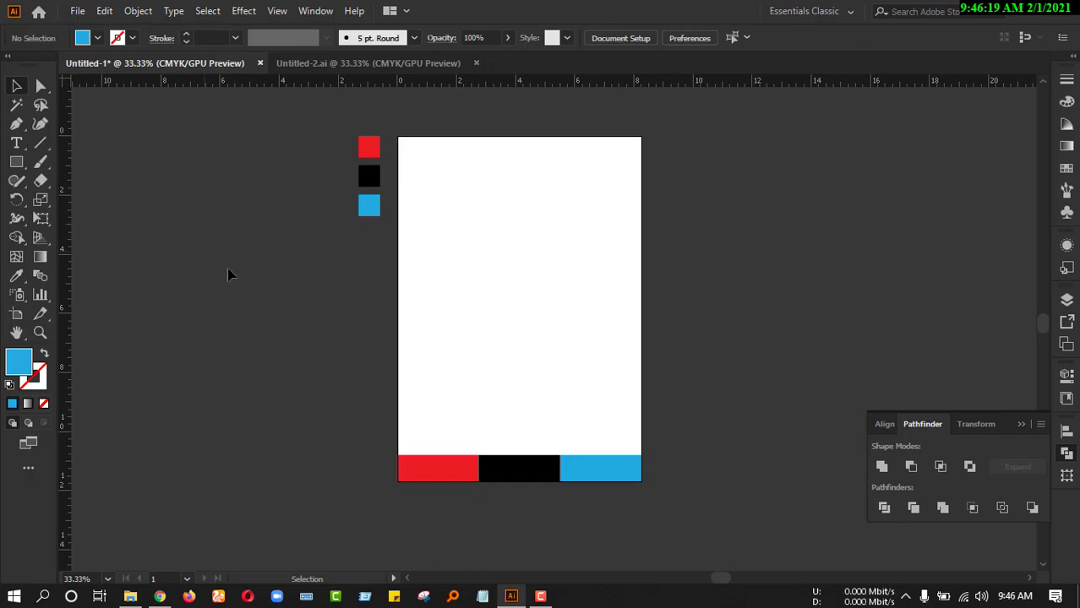
{"action": "scroll", "coordinate": [238, 356], "scroll_direction": "down", "scroll_amount": 1}
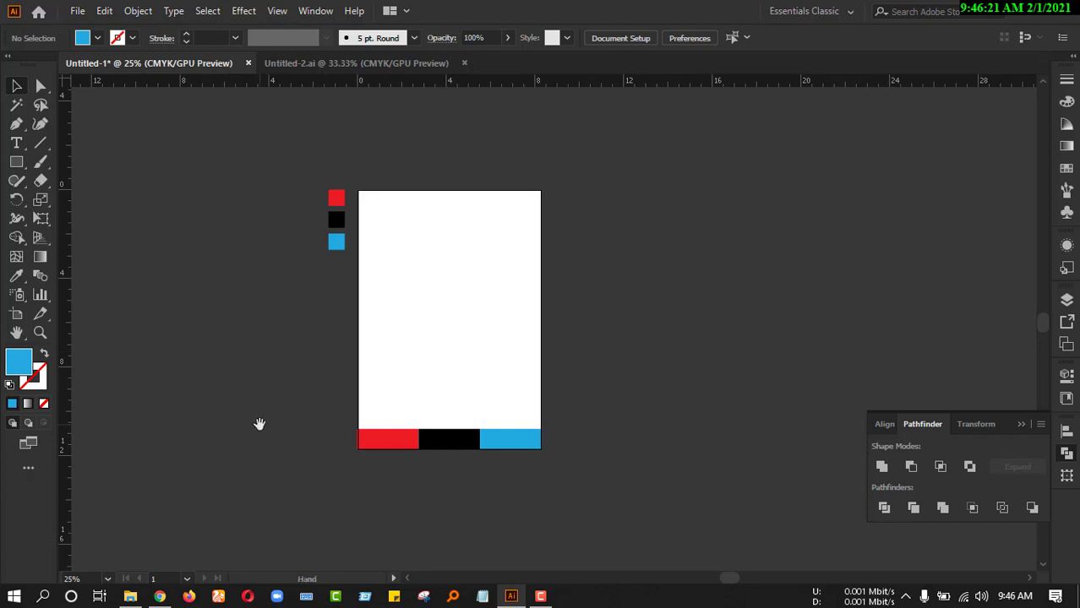
Step: Duplicate the red, black, blue footer bars straight up to the page top
{"action": "left_click_drag", "start_coordinate": [259, 424], "coordinate": [316, 486]}
{"action": "scroll", "coordinate": [316, 489], "scroll_direction": "down", "scroll_amount": 1}
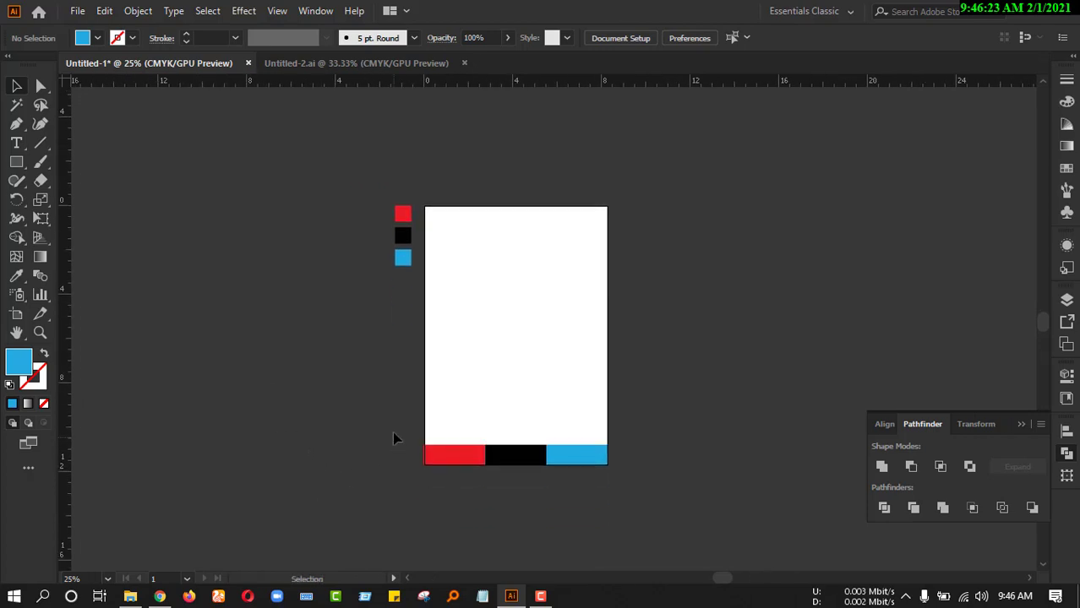
{"action": "left_click_drag", "start_coordinate": [393, 434], "coordinate": [521, 509]}
{"action": "left_click_drag", "start_coordinate": [657, 498], "coordinate": [656, 495]}
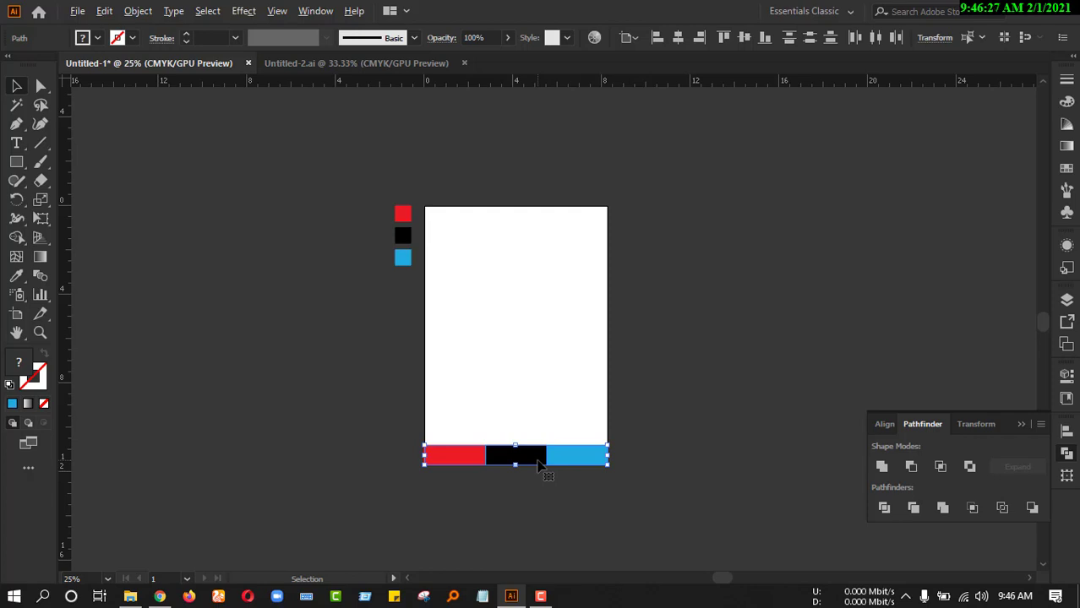
{"action": "left_click_drag", "start_coordinate": [539, 464], "coordinate": [541, 228]}
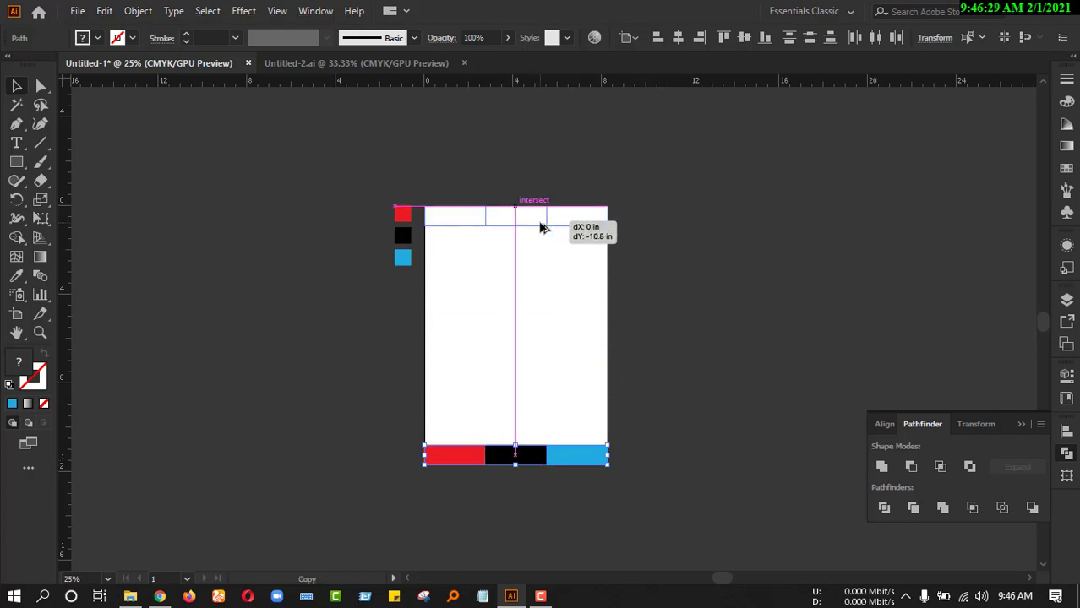
{"action": "left_click_drag", "start_coordinate": [541, 228], "coordinate": [549, 228]}
{"action": "left_click", "coordinate": [775, 441]}
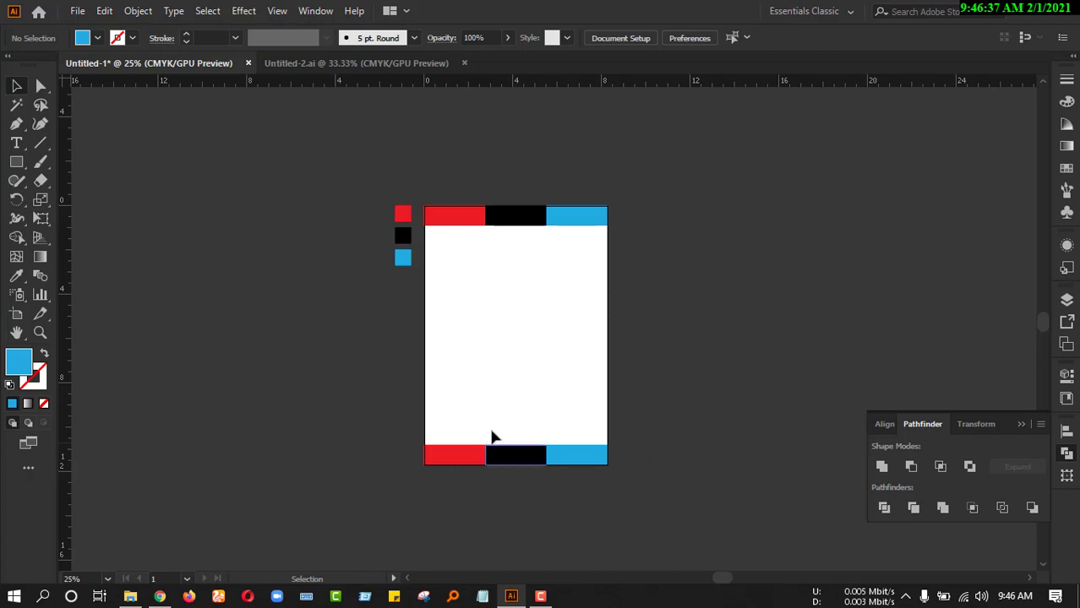
Step: Move the copied header bar flush against the top edge of the page
{"action": "scroll", "coordinate": [486, 434], "scroll_direction": "up", "scroll_amount": 2}
{"action": "scroll", "coordinate": [486, 434], "scroll_direction": "left", "scroll_amount": 3}
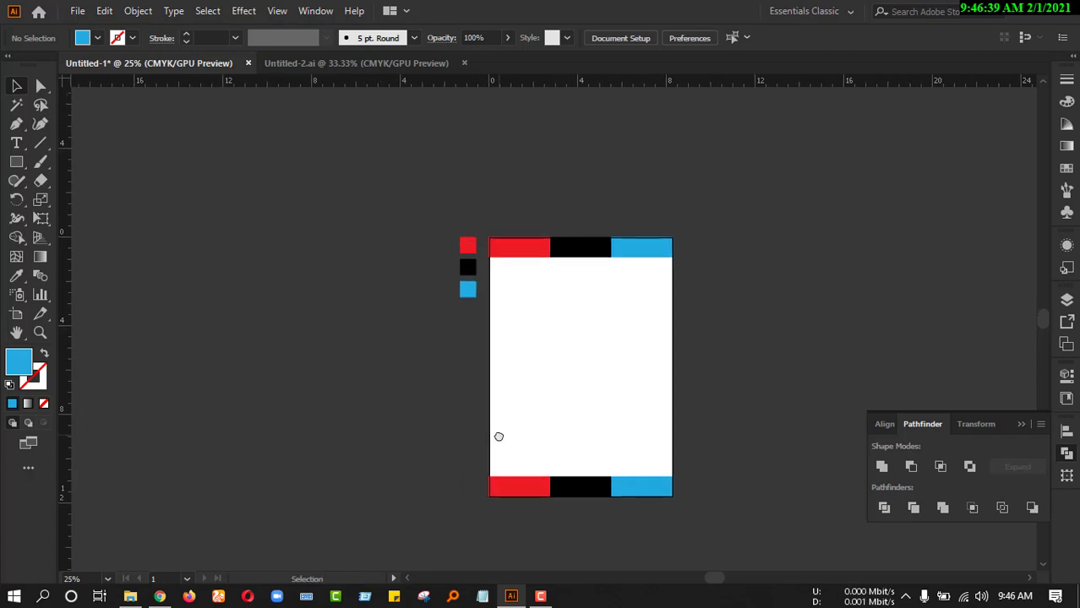
{"action": "scroll", "coordinate": [474, 419], "scroll_direction": "up", "scroll_amount": 2}
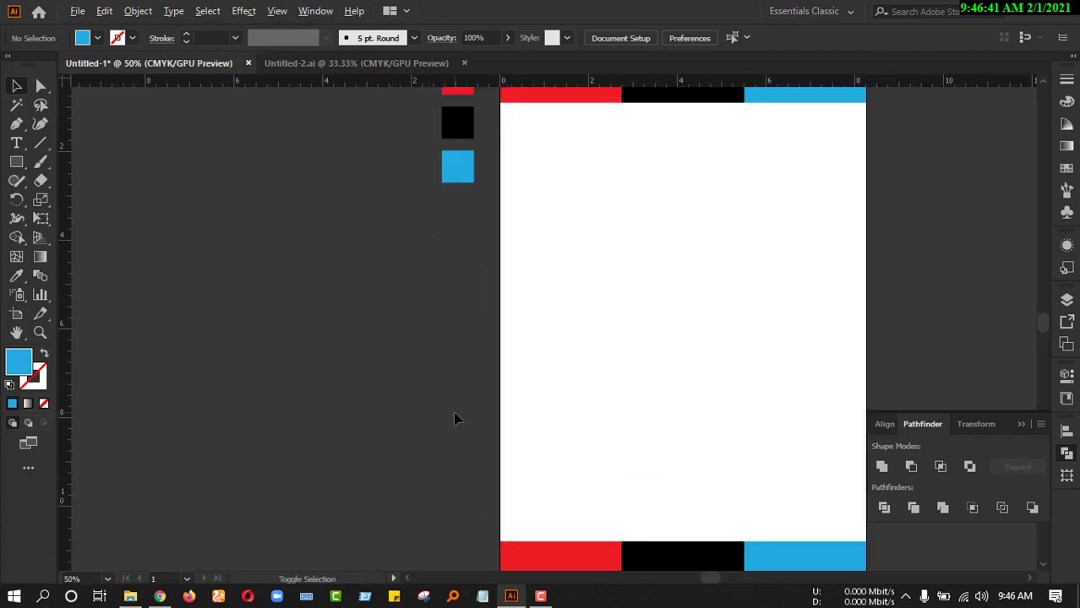
{"action": "scroll", "coordinate": [454, 418], "scroll_direction": "down", "scroll_amount": 2}
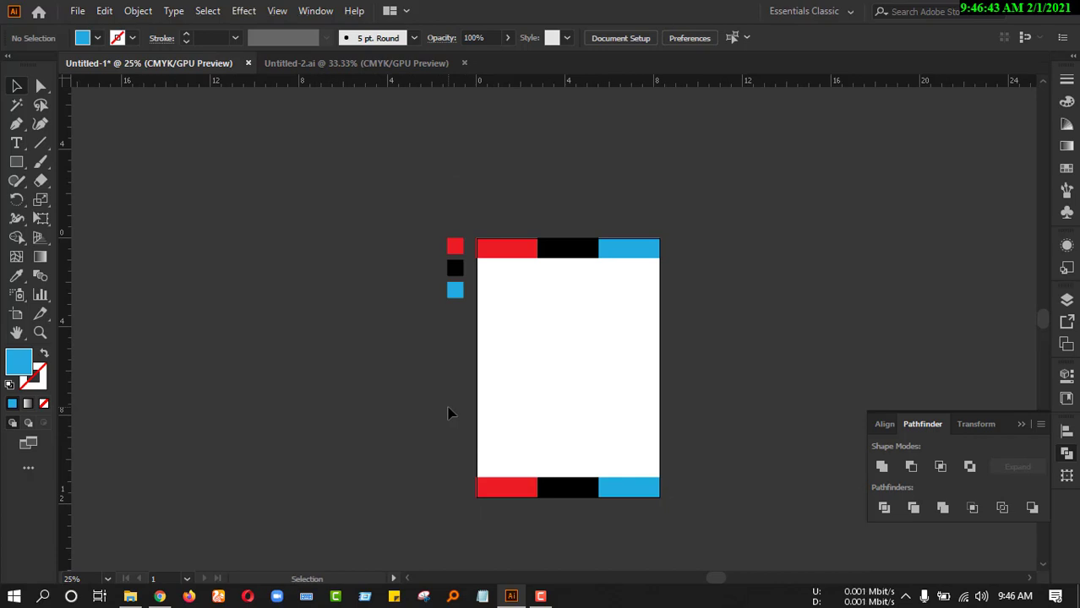
{"action": "scroll", "coordinate": [448, 411], "scroll_direction": "up", "scroll_amount": 1}
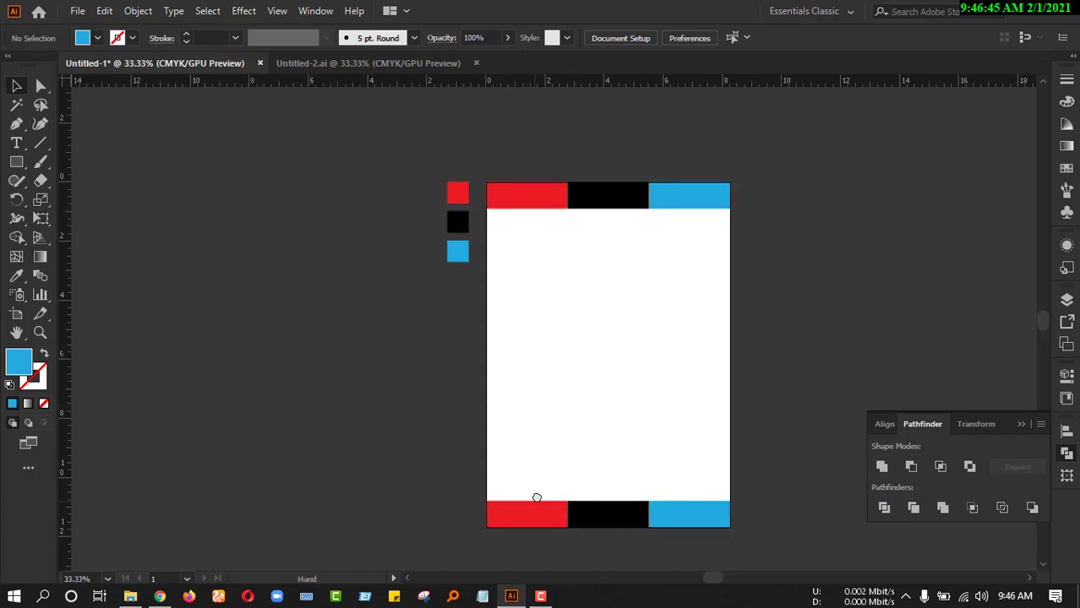
{"action": "left_click_drag", "start_coordinate": [536, 498], "coordinate": [500, 464]}
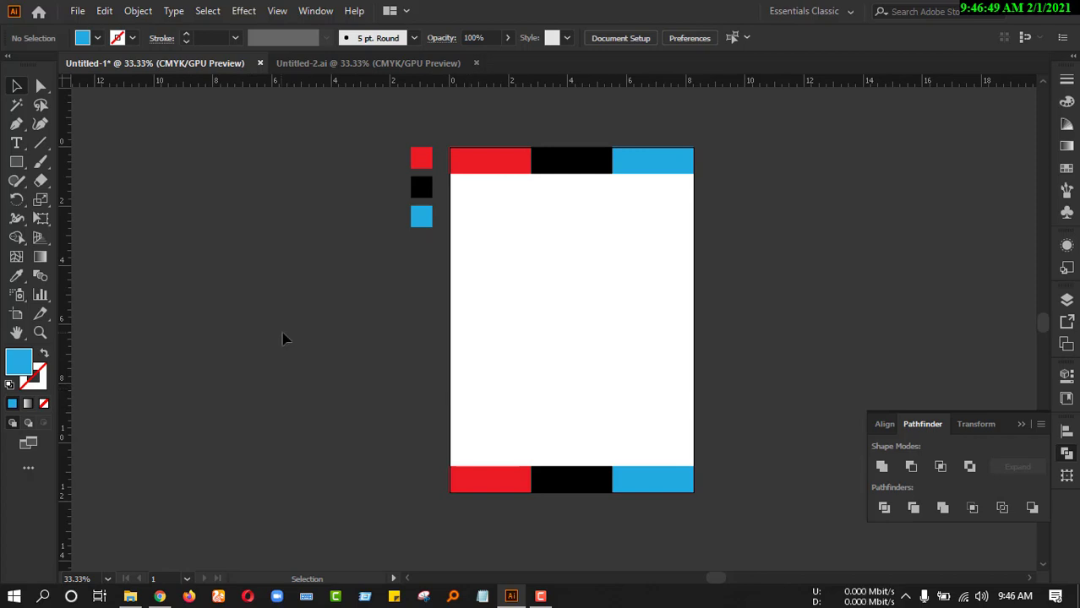
{"action": "left_click_drag", "start_coordinate": [603, 293], "coordinate": [616, 357]}
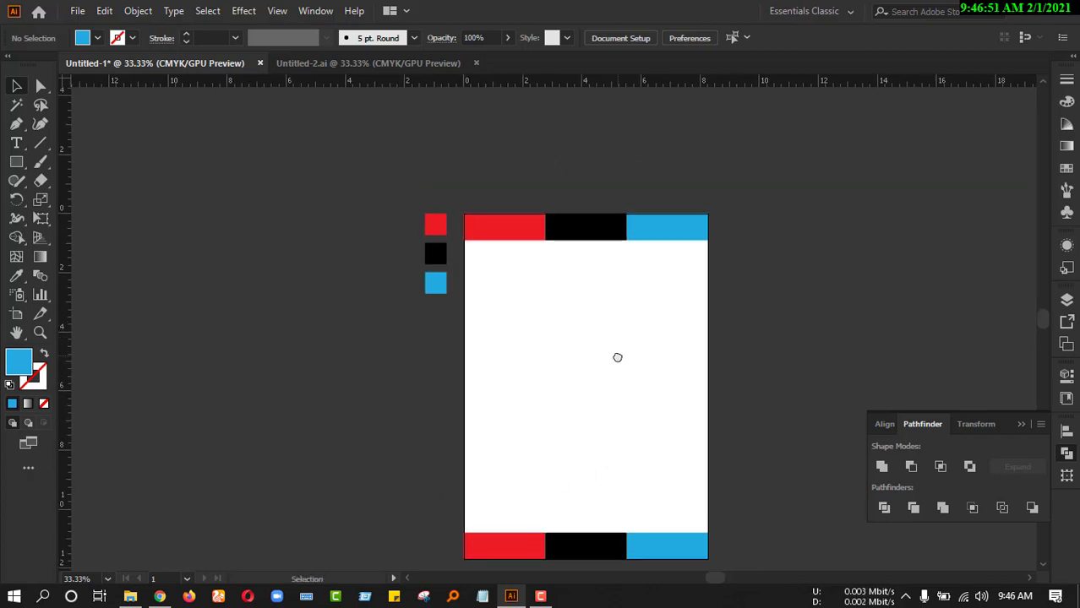
{"action": "left_click_drag", "start_coordinate": [524, 187], "coordinate": [649, 259]}
{"action": "left_click_drag", "start_coordinate": [586, 242], "coordinate": [588, 229]}
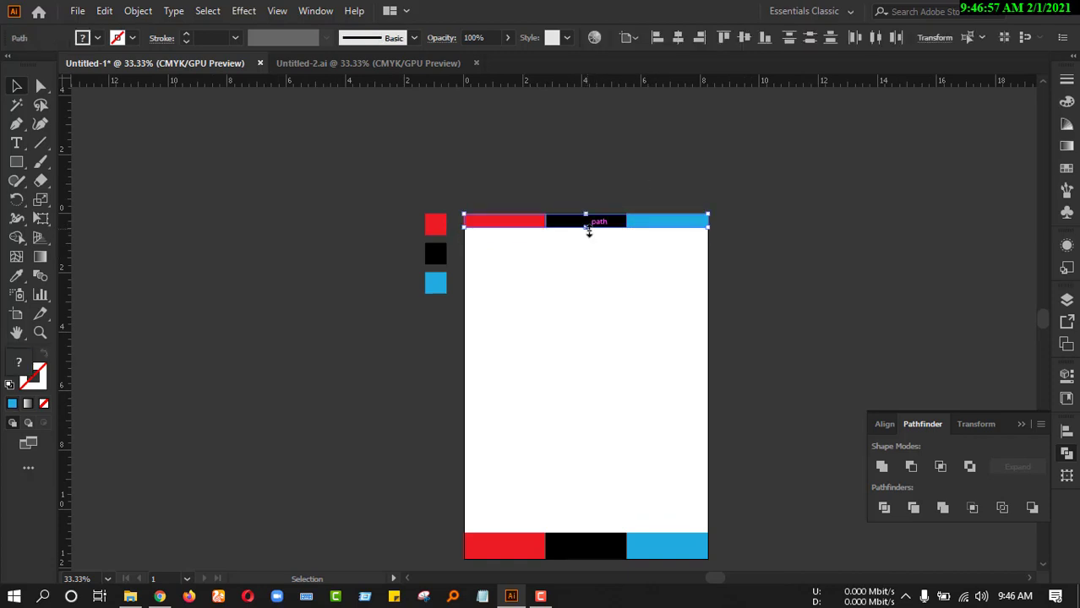
{"action": "left_click", "coordinate": [756, 345]}
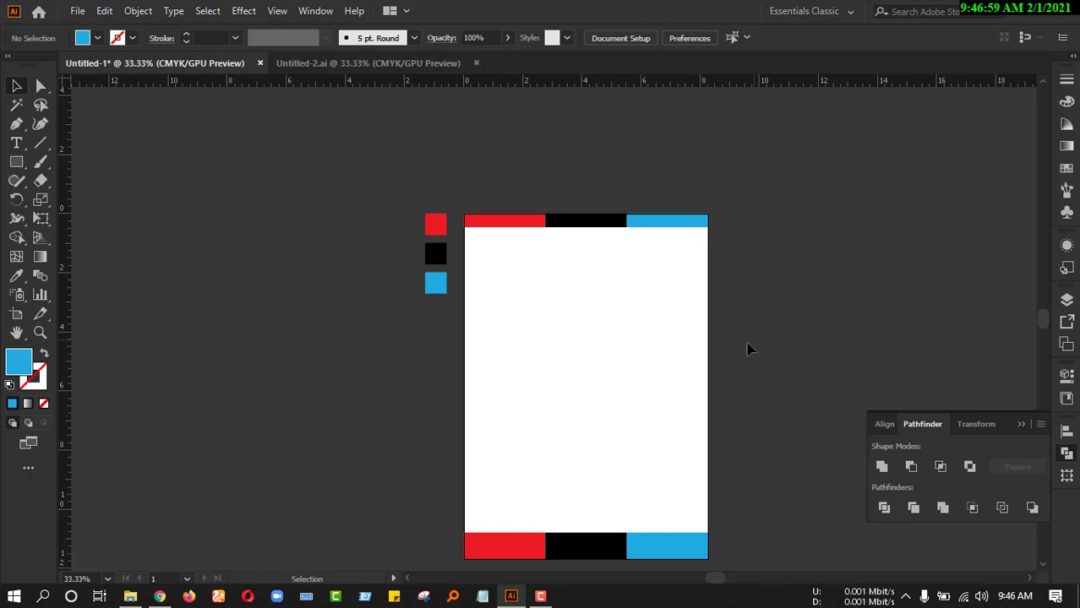
{"action": "scroll", "coordinate": [670, 448], "scroll_direction": "down", "scroll_amount": 2}
{"action": "scroll", "coordinate": [318, 473], "scroll_direction": "up", "scroll_amount": 1}
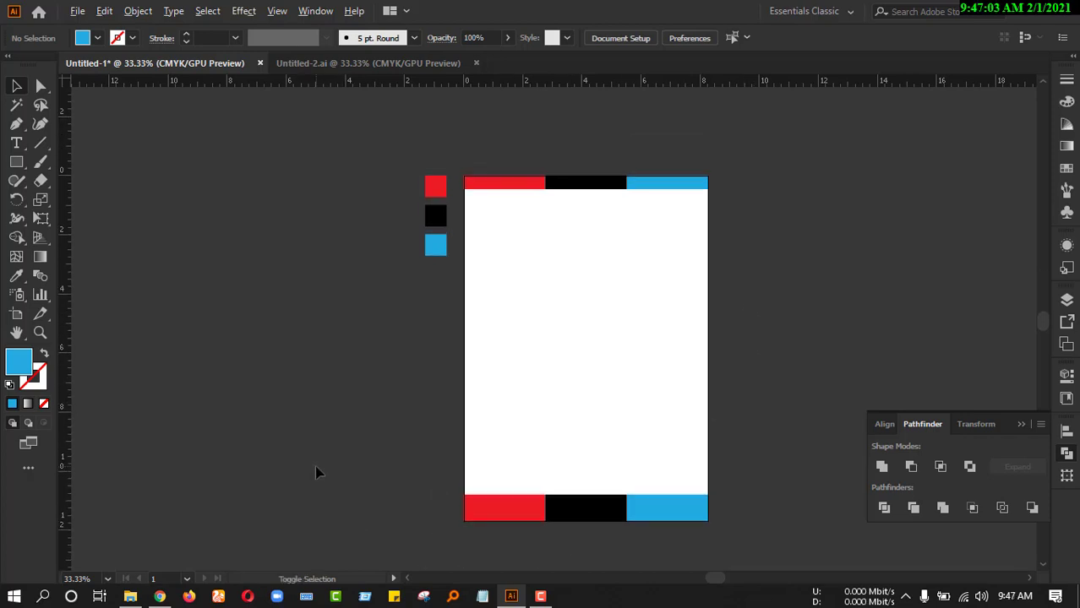
{"action": "scroll", "coordinate": [314, 465], "scroll_direction": "up", "scroll_amount": 1}
{"action": "scroll", "coordinate": [314, 466], "scroll_direction": "up", "scroll_amount": 1}
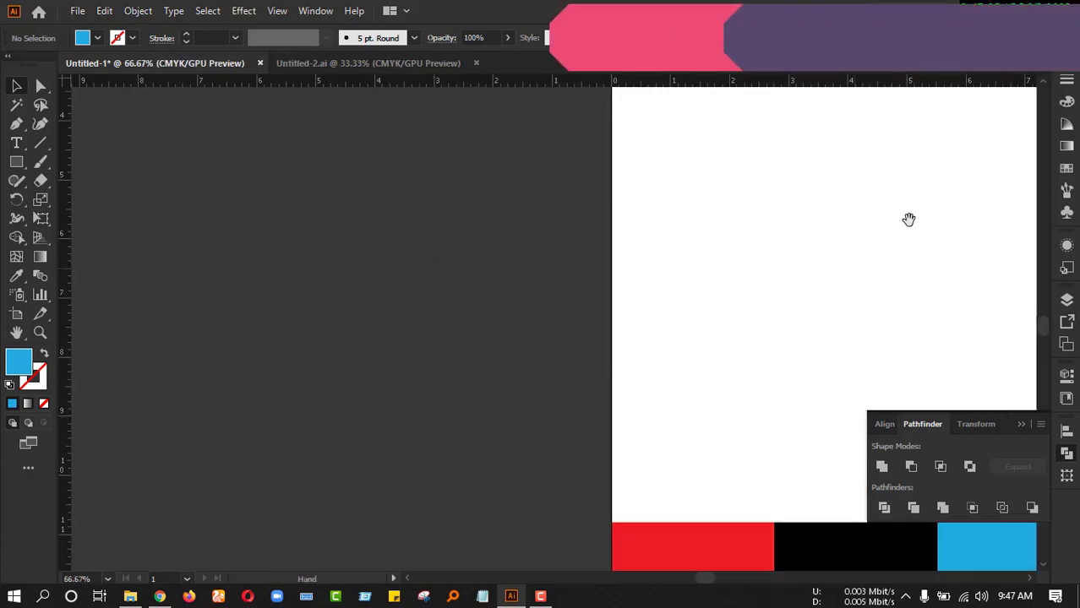
{"action": "mouse_move", "coordinate": [905, 218]}
{"action": "left_mouse_down"}
{"action": "mouse_move", "coordinate": [128, 543]}
{"action": "mouse_move", "coordinate": [316, 533]}
{"action": "left_mouse_up"}
{"action": "mouse_move", "coordinate": [250, 402]}
{"action": "left_mouse_down"}
{"action": "mouse_move", "coordinate": [561, 391]}
{"action": "mouse_move", "coordinate": [511, 360]}
{"action": "left_mouse_up"}
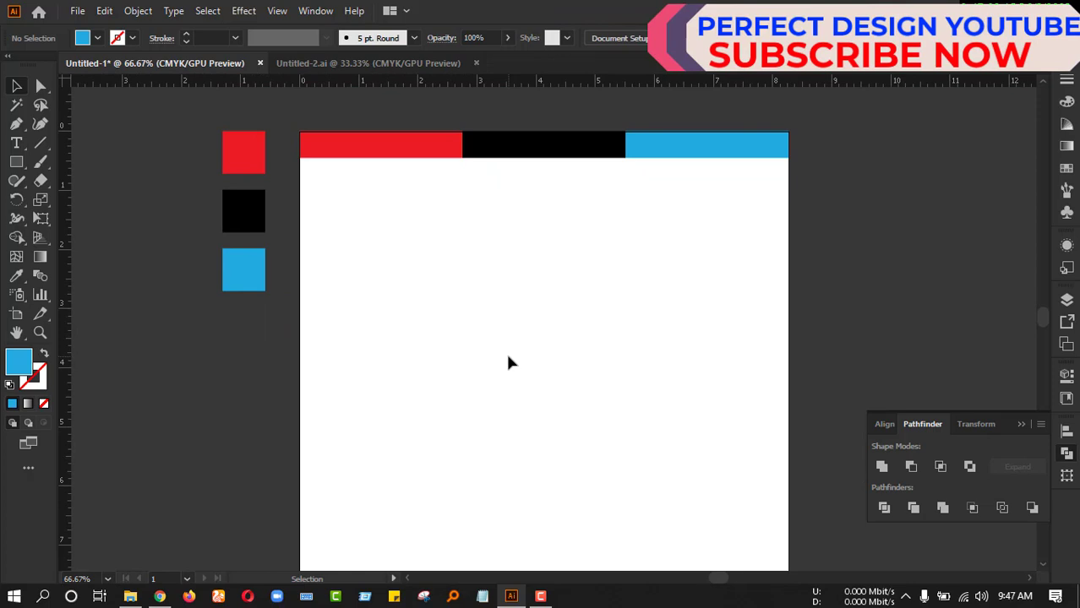
{"action": "scroll", "coordinate": [508, 362], "scroll_direction": "up", "scroll_amount": 1}
{"action": "mouse_move", "coordinate": [592, 193]}
{"action": "left_mouse_down"}
{"action": "mouse_move", "coordinate": [555, 355]}
{"action": "mouse_move", "coordinate": [603, 321]}
{"action": "left_mouse_up"}
{"action": "scroll", "coordinate": [603, 321], "scroll_direction": "down", "scroll_amount": 1}
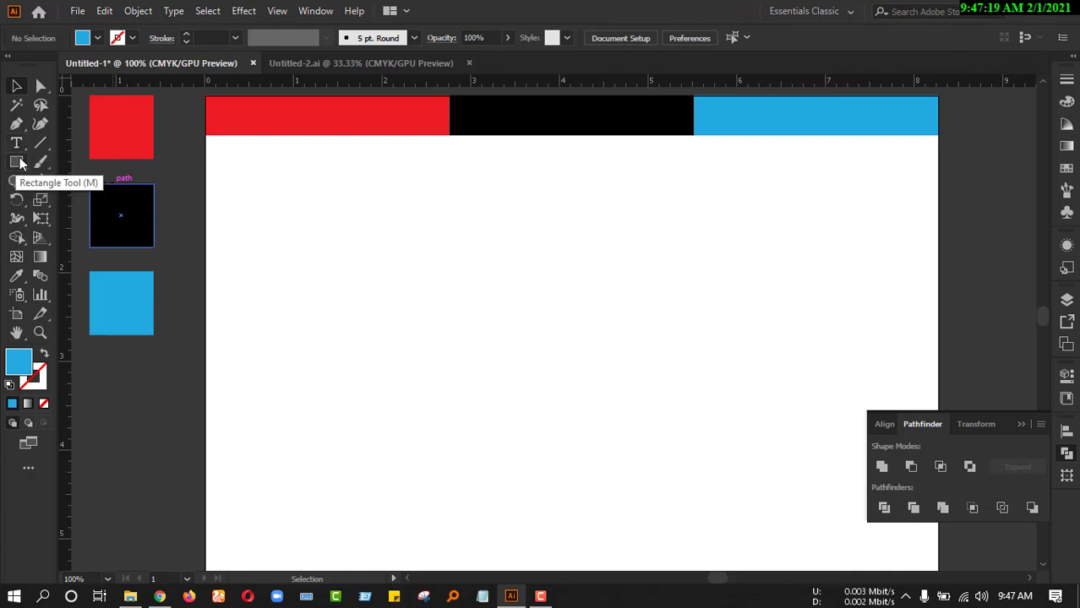
Step: Add the text 'creative studio' at 18 px below the header bar
{"action": "key", "text": "t"}
{"action": "left_click", "coordinate": [501, 248]}
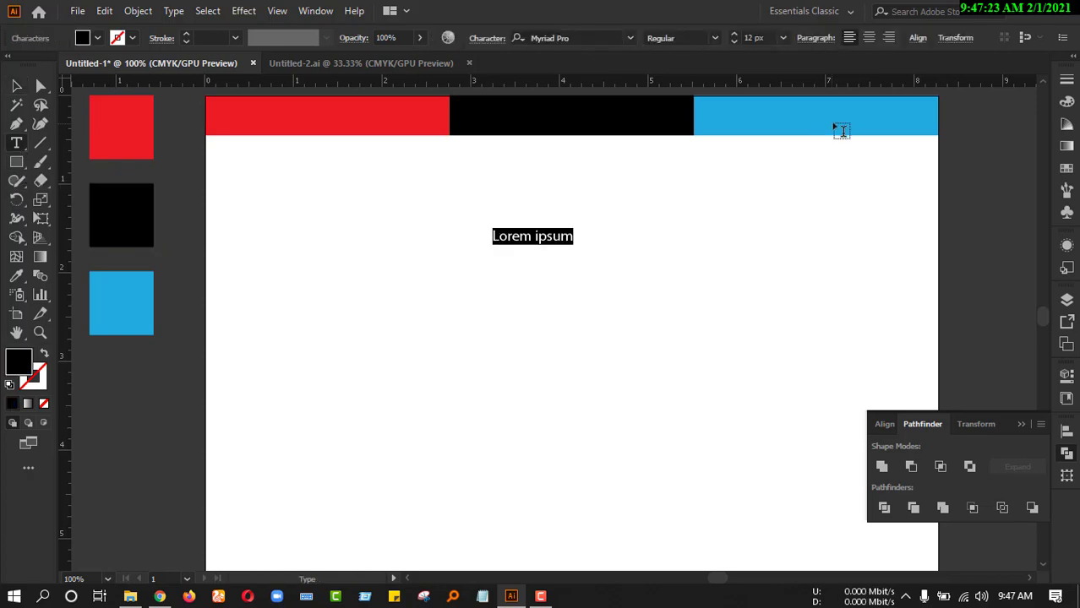
{"action": "left_click", "coordinate": [785, 39]}
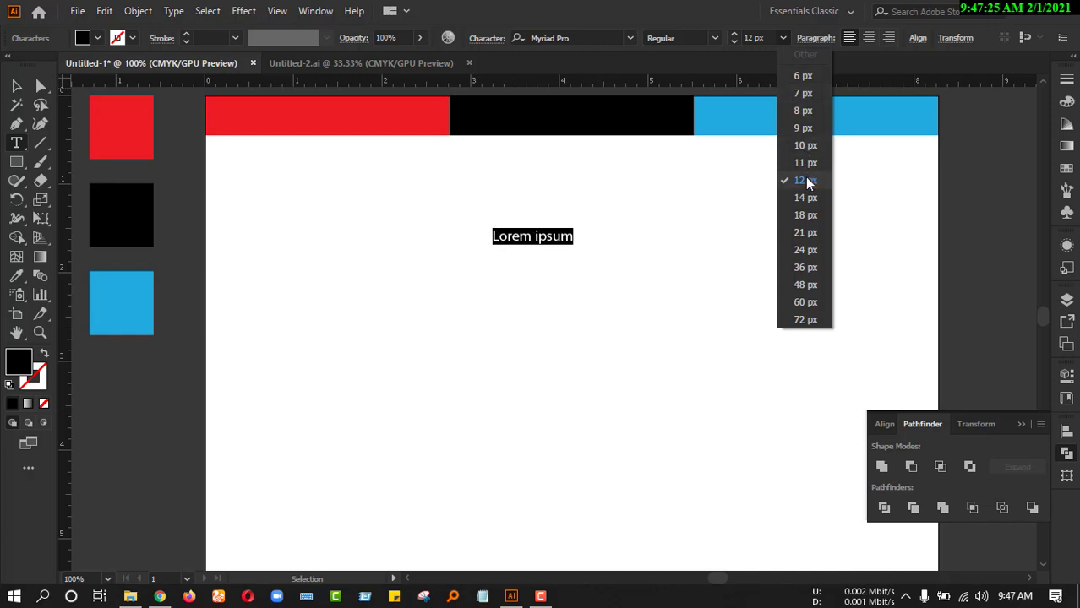
{"action": "left_click", "coordinate": [803, 216]}
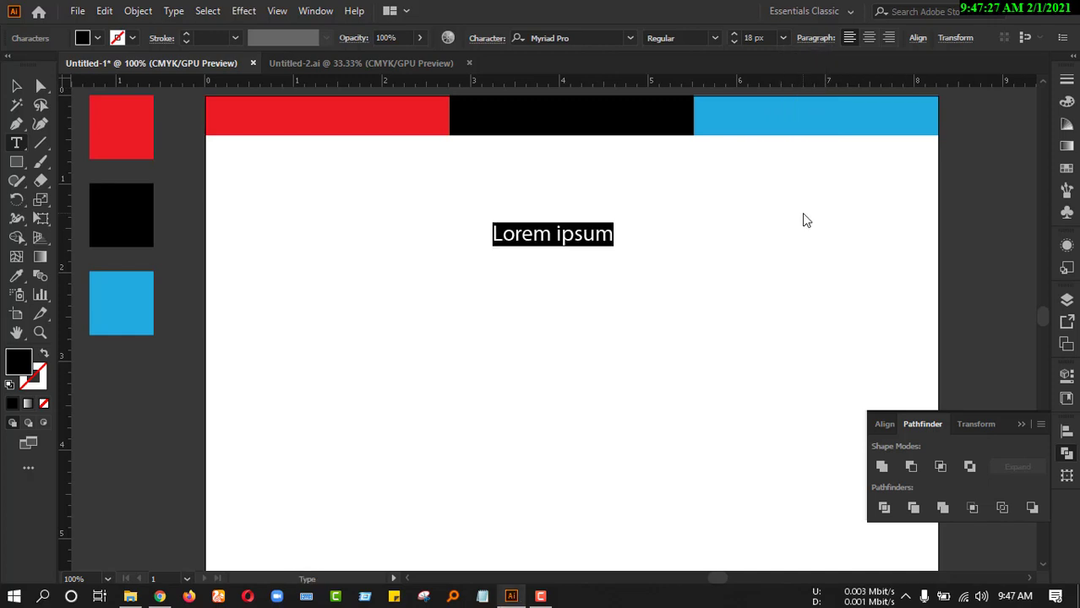
{"action": "key", "text": "BackSpace"}
{"action": "type", "text": "cr"}
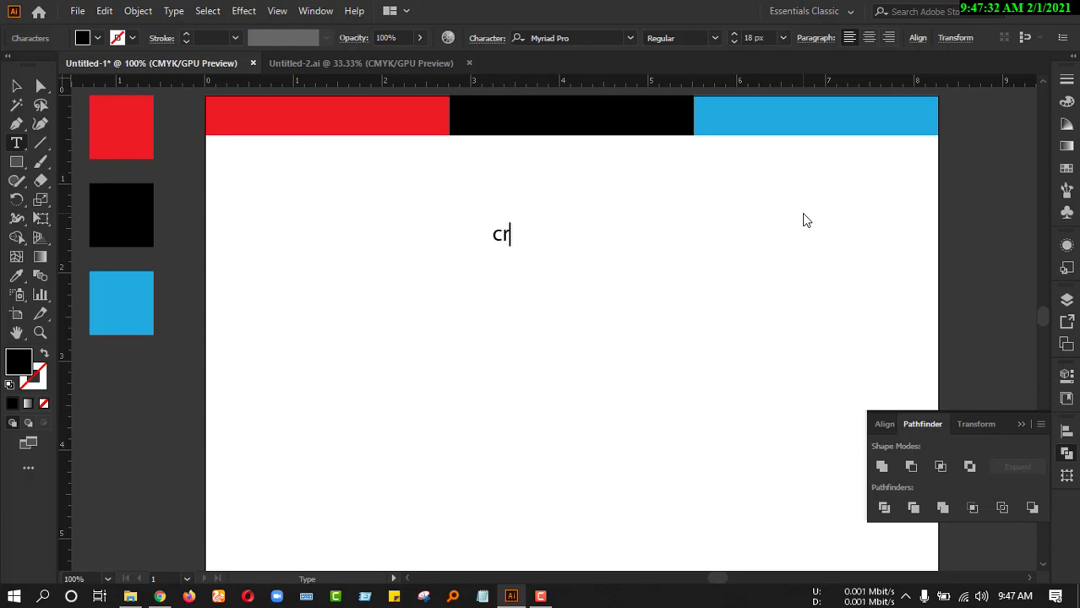
{"action": "type", "text": "eati"}
{"action": "type", "text": "ve"}
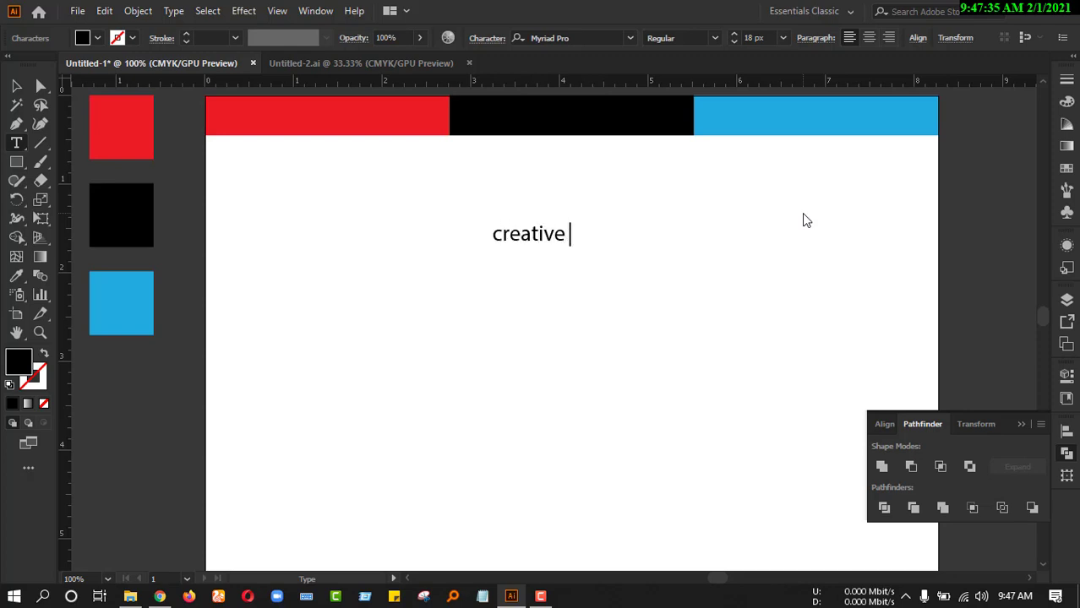
{"action": "type", "text": " st"}
{"action": "type", "text": "udio"}
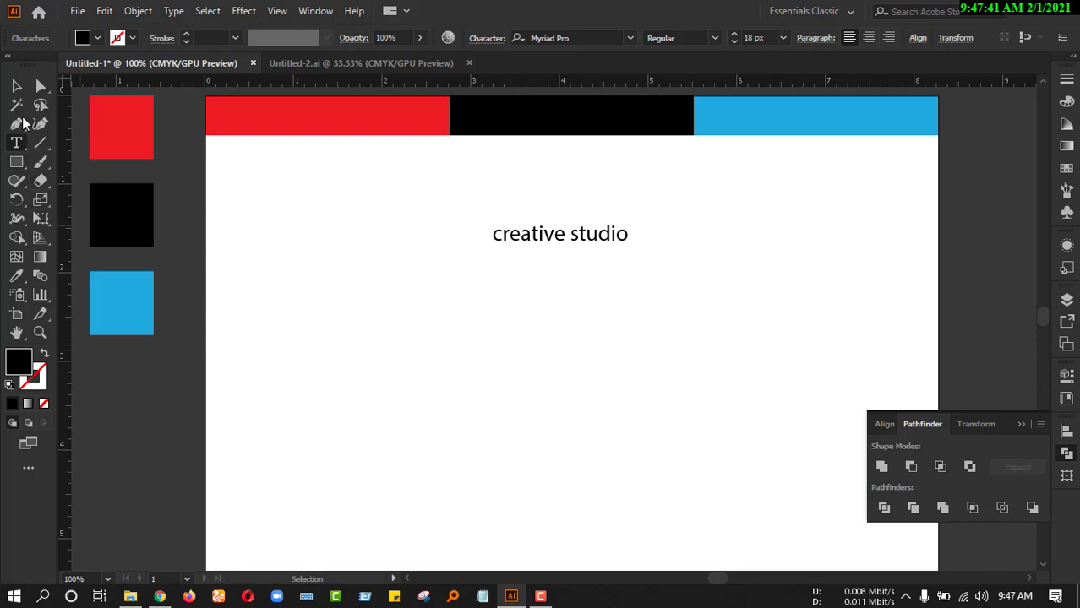
{"action": "key", "text": "Escape"}
{"action": "left_click", "coordinate": [441, 253]}
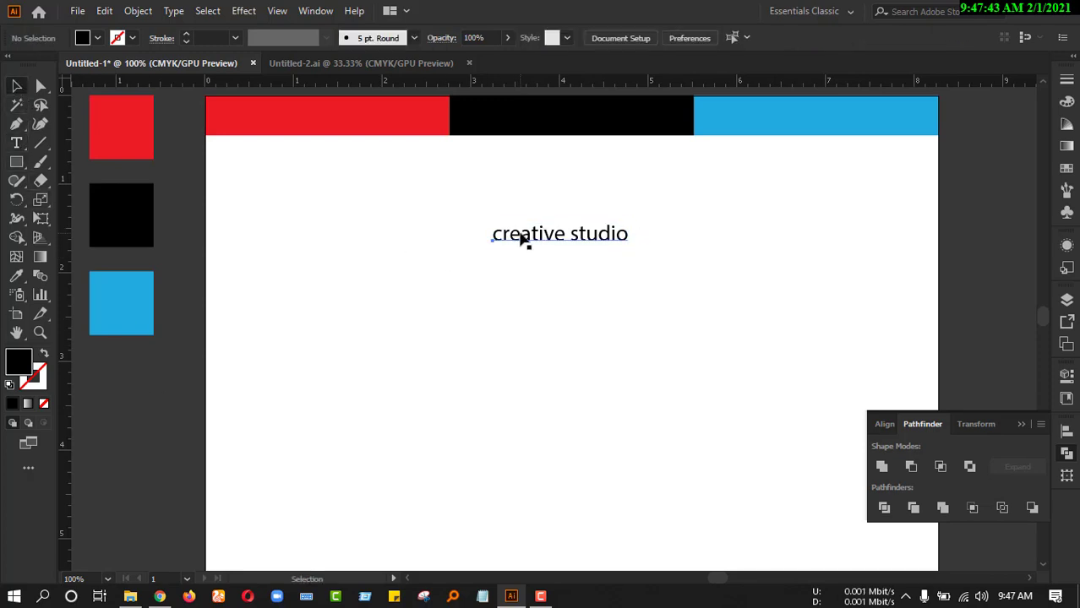
Step: Nudge the 'creative studio' text up to sit just beneath the header band
{"action": "left_click_drag", "start_coordinate": [523, 237], "coordinate": [523, 231]}
{"action": "left_click", "coordinate": [506, 287]}
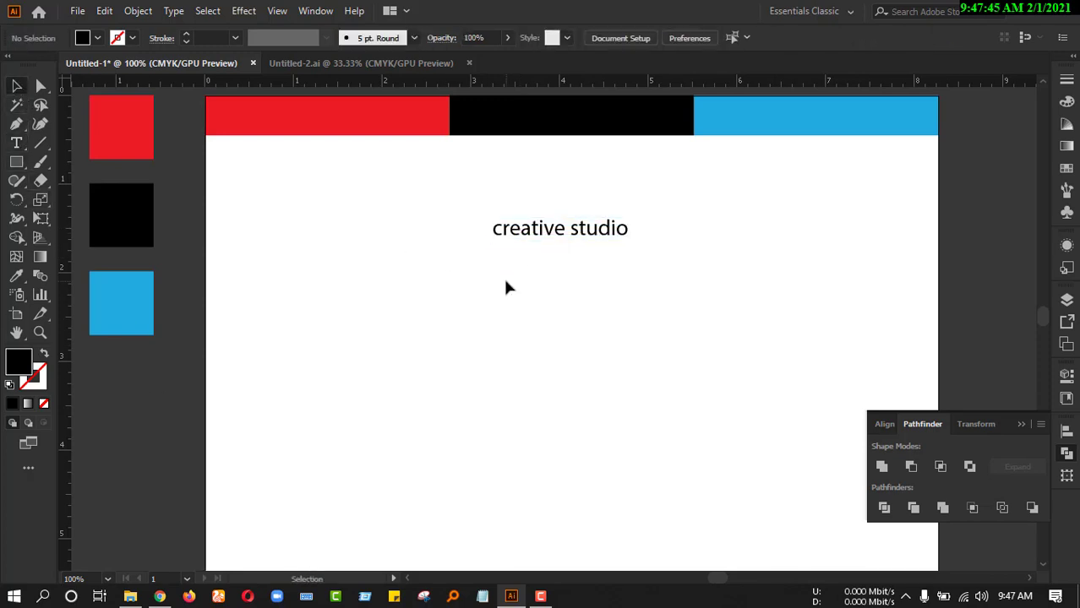
{"action": "scroll", "coordinate": [506, 289], "scroll_direction": "down", "scroll_amount": 1}
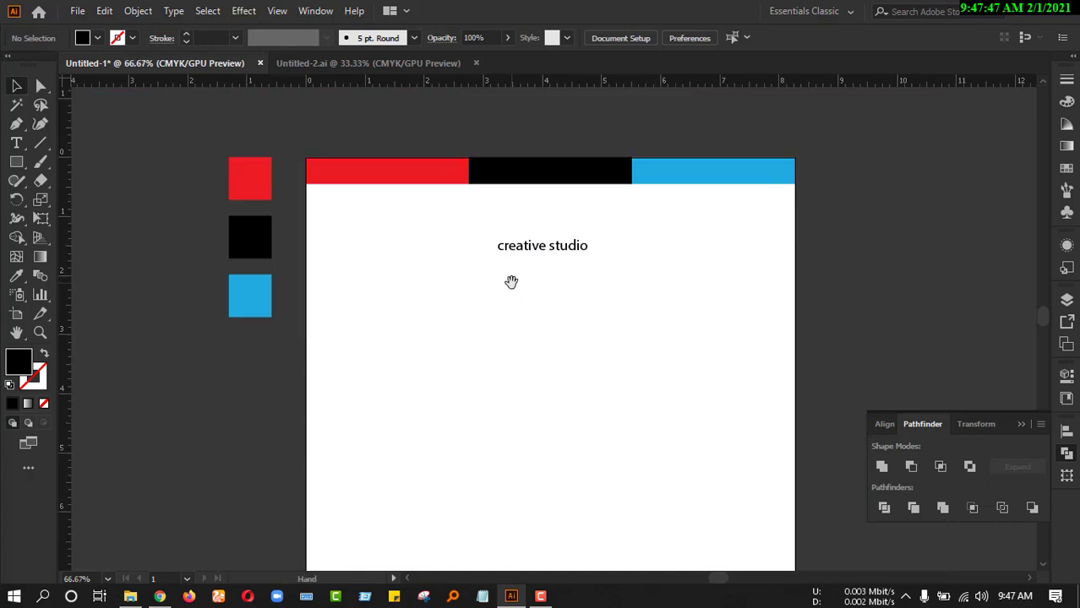
{"action": "left_click_drag", "start_coordinate": [511, 282], "coordinate": [553, 221]}
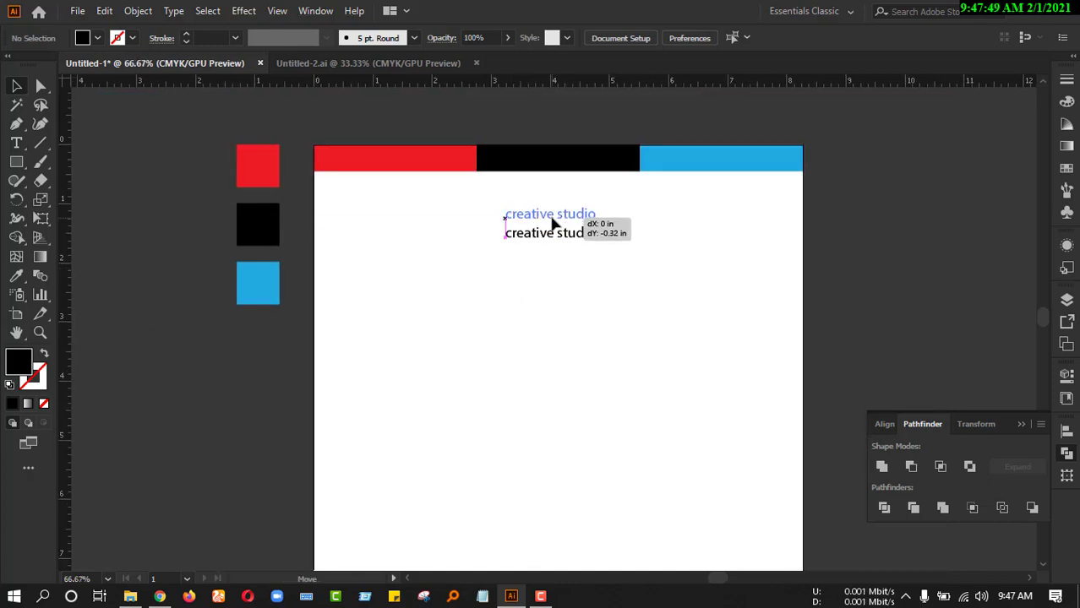
{"action": "left_click", "coordinate": [544, 269]}
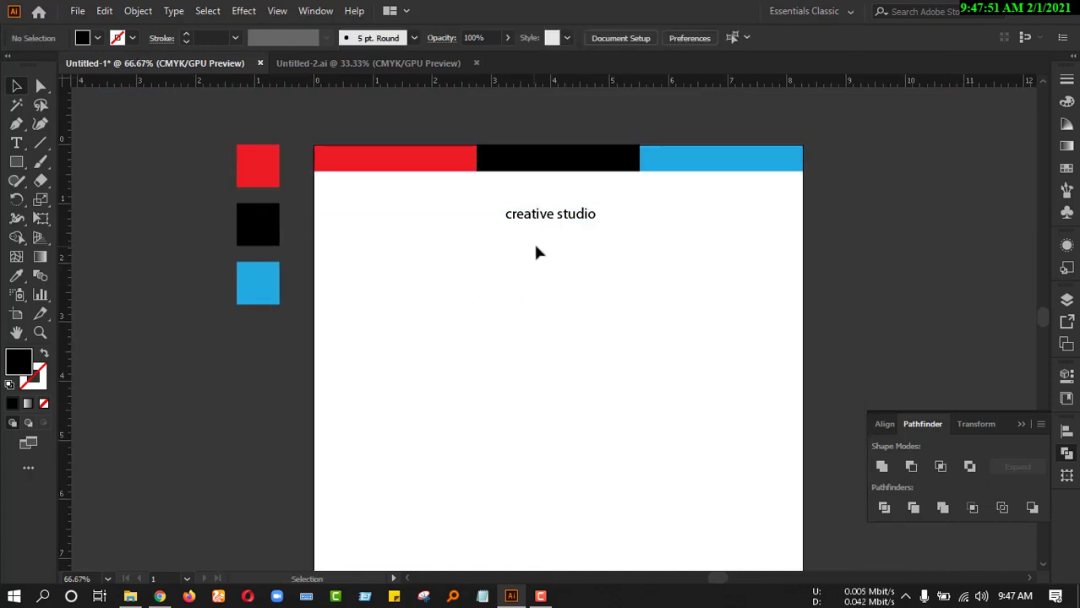
{"action": "left_click", "coordinate": [512, 205]}
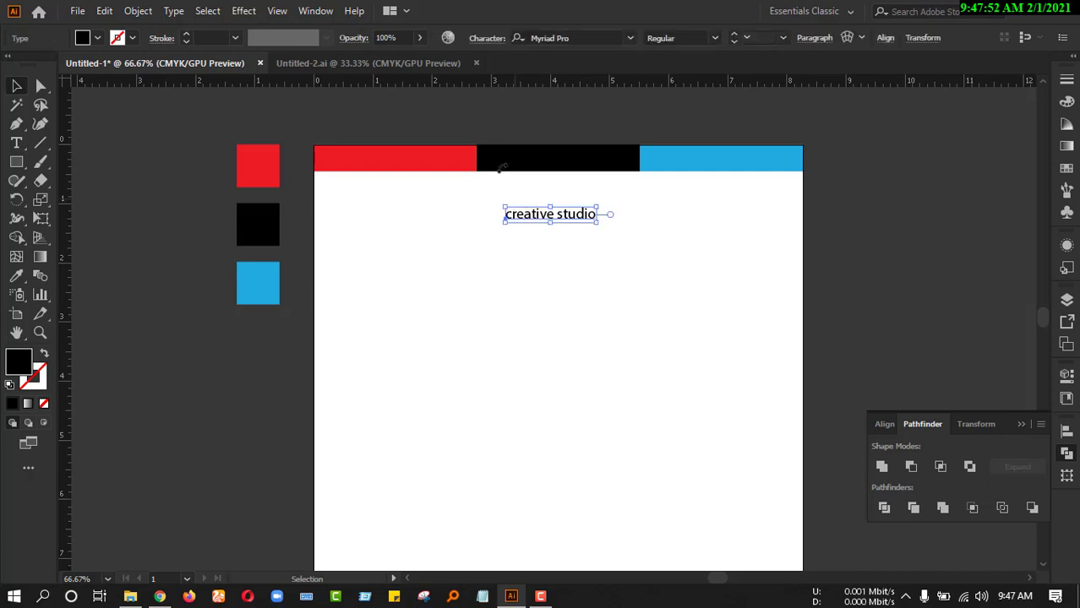
Step: Set the title to All Caps in the Raleway Black font
{"action": "left_click", "coordinate": [497, 40]}
{"action": "left_click", "coordinate": [337, 203]}
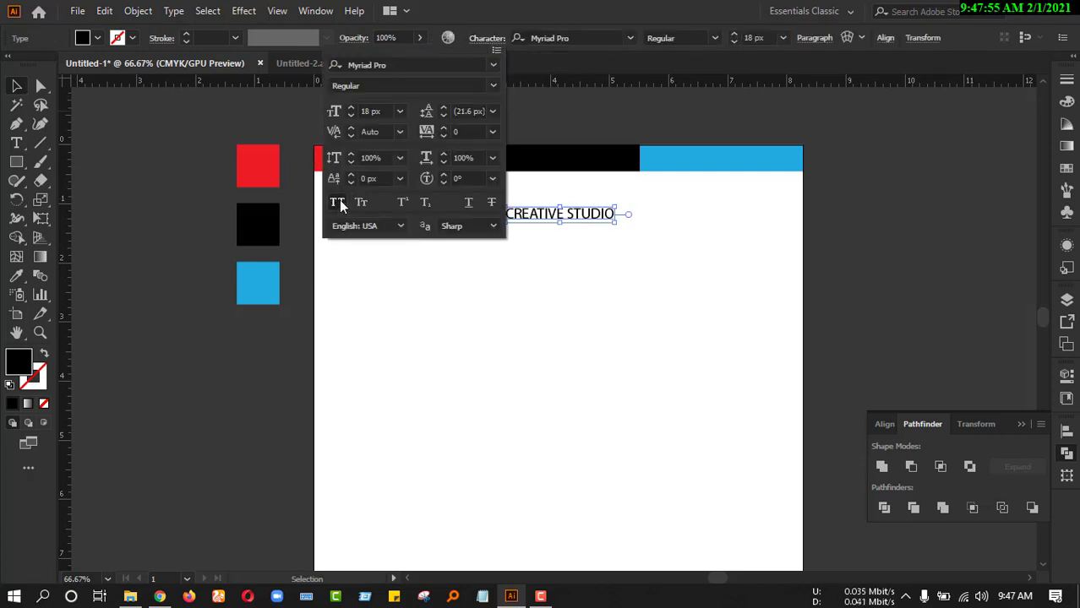
{"action": "left_click", "coordinate": [524, 321]}
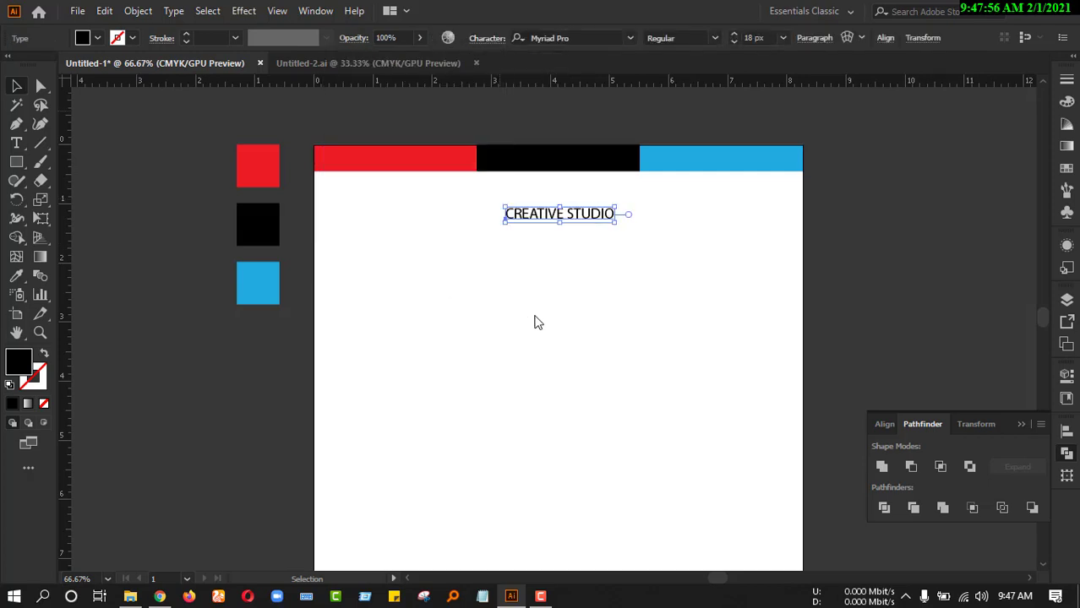
{"action": "left_click", "coordinate": [629, 40]}
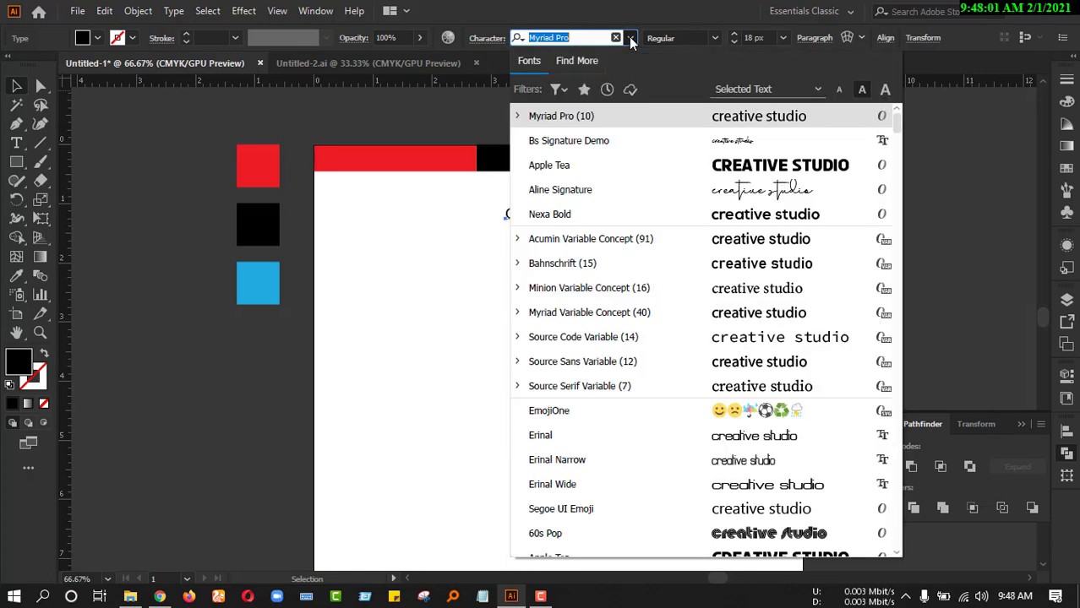
{"action": "type", "text": "r"}
{"action": "type", "text": "e"}
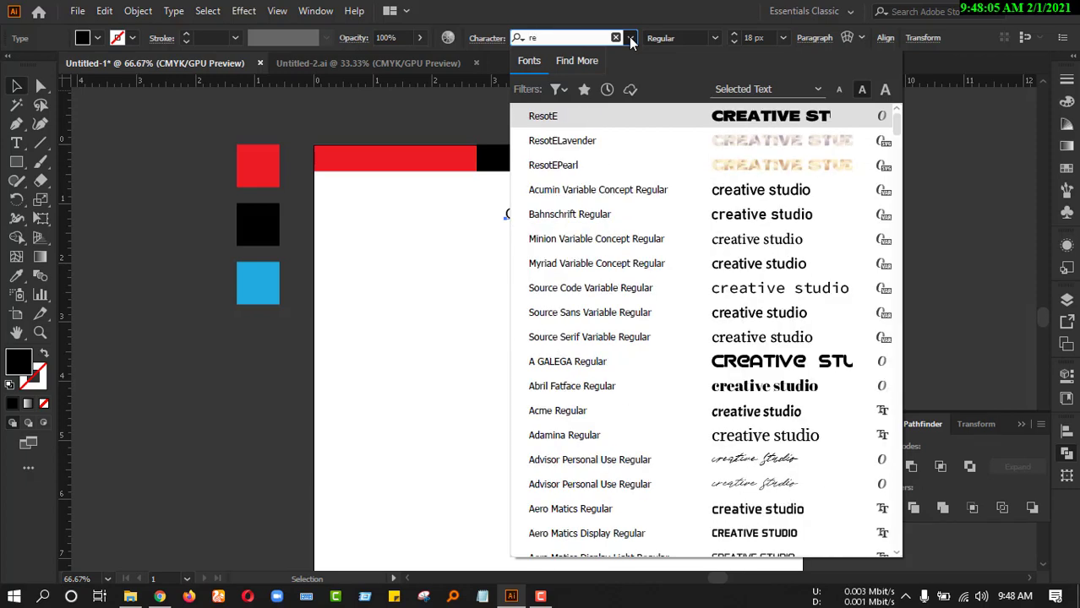
{"action": "type", "text": "l"}
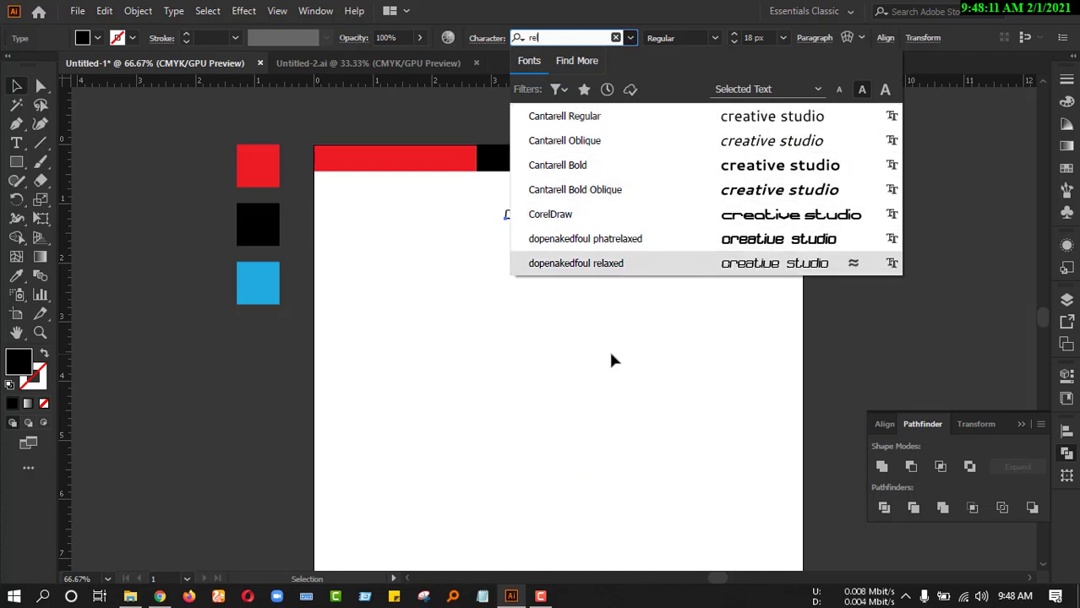
{"action": "key", "text": "BackSpace"}
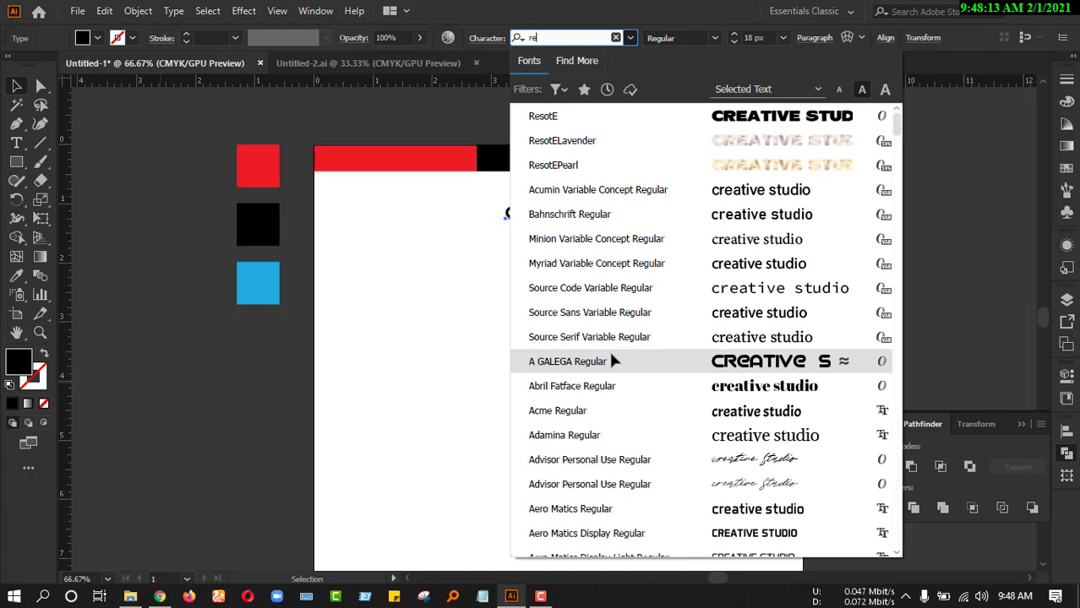
{"action": "key", "text": "BackSpace"}
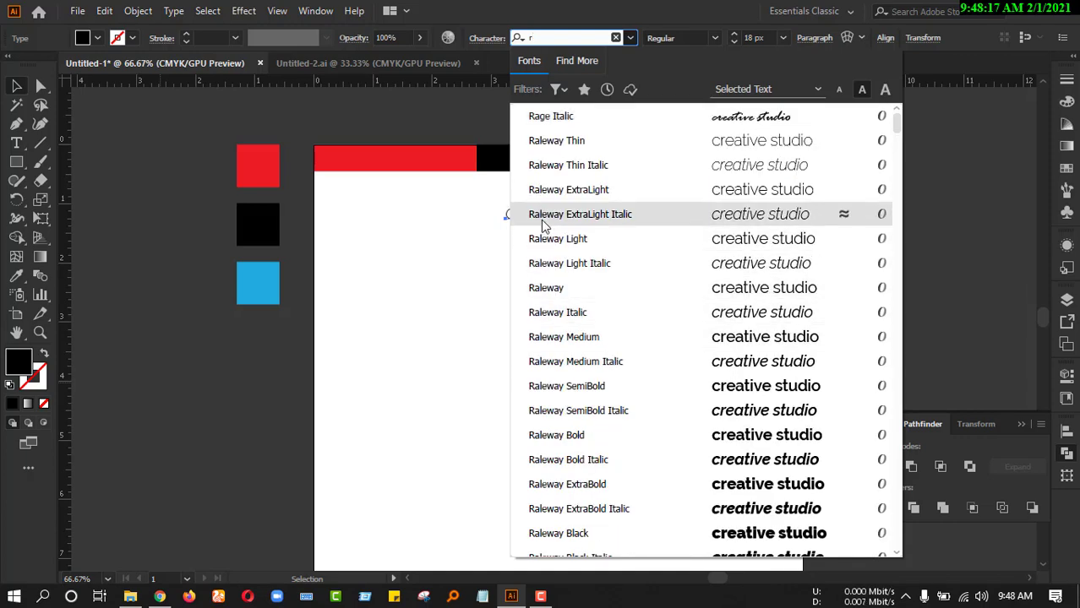
{"action": "left_click", "coordinate": [544, 221]}
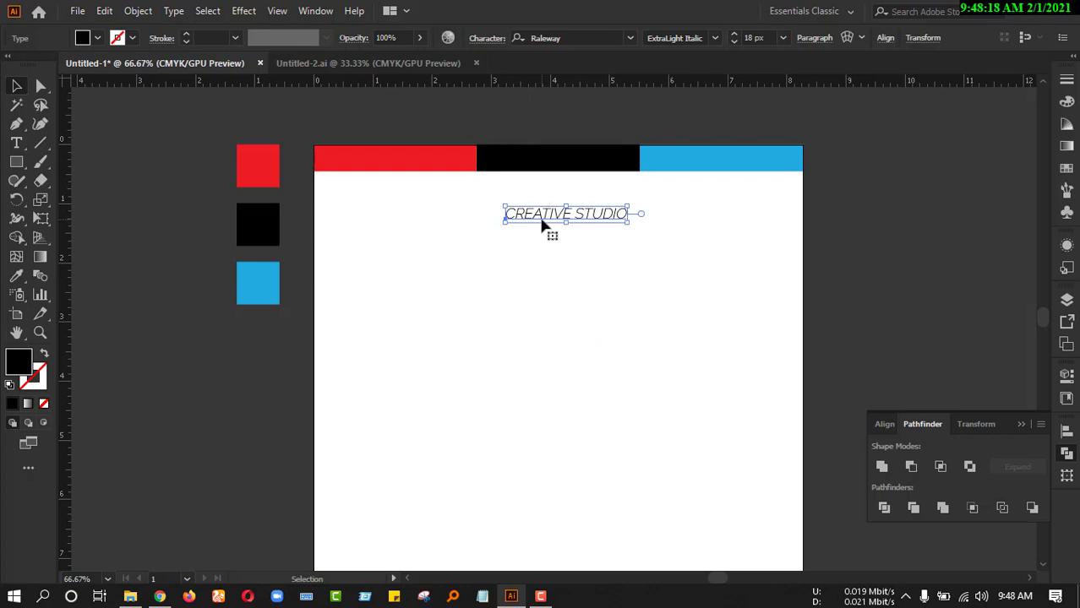
{"action": "left_click", "coordinate": [715, 39]}
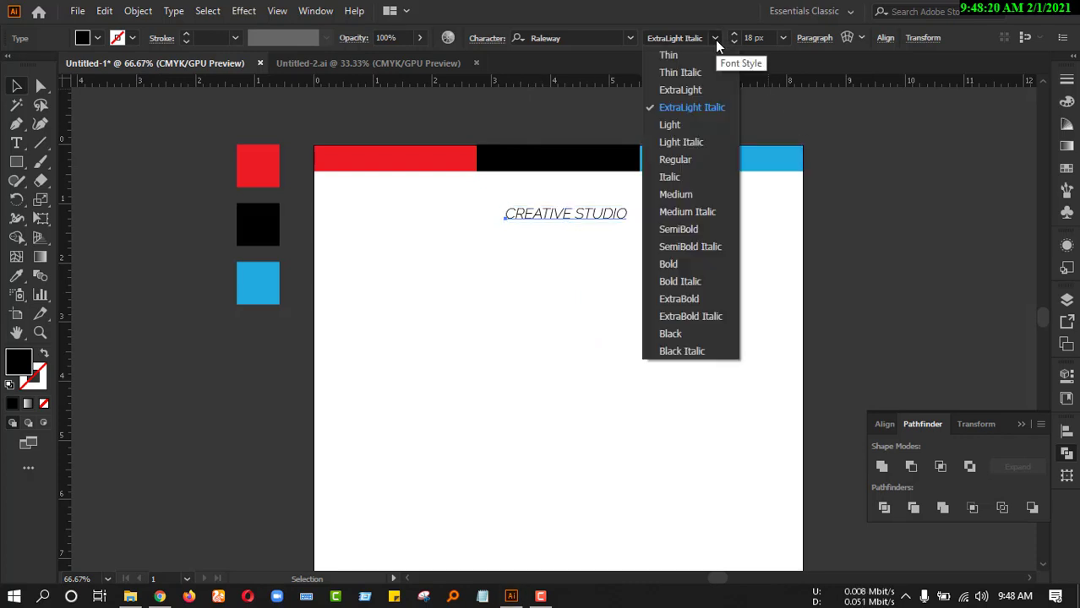
{"action": "left_click", "coordinate": [689, 335]}
Step: Shift the CREATIVE STUDIO title slightly to the left
{"action": "left_click", "coordinate": [589, 309]}
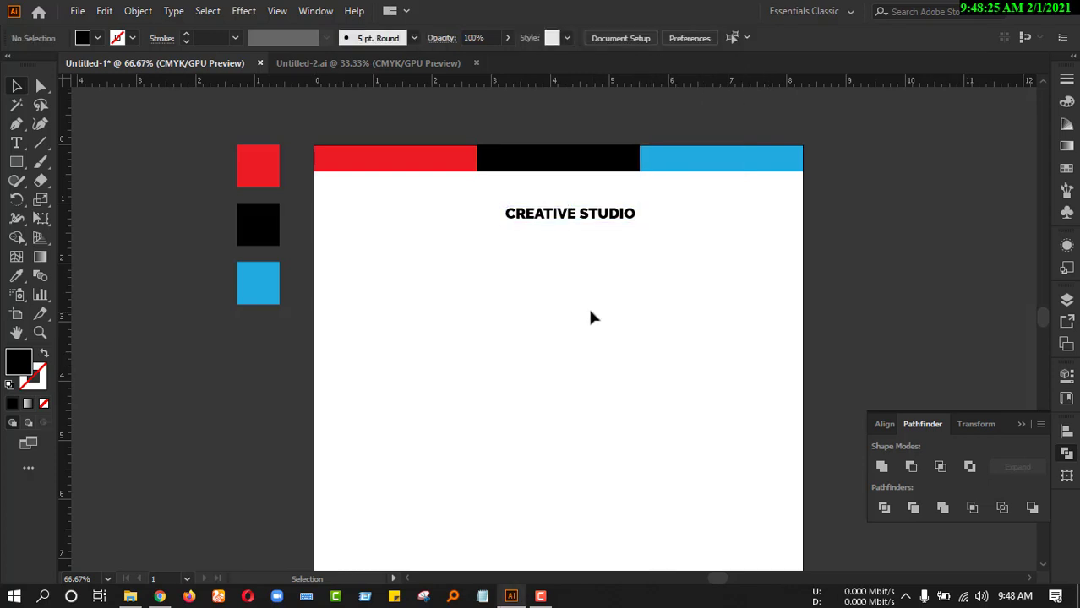
{"action": "left_click_drag", "start_coordinate": [576, 218], "coordinate": [555, 218]}
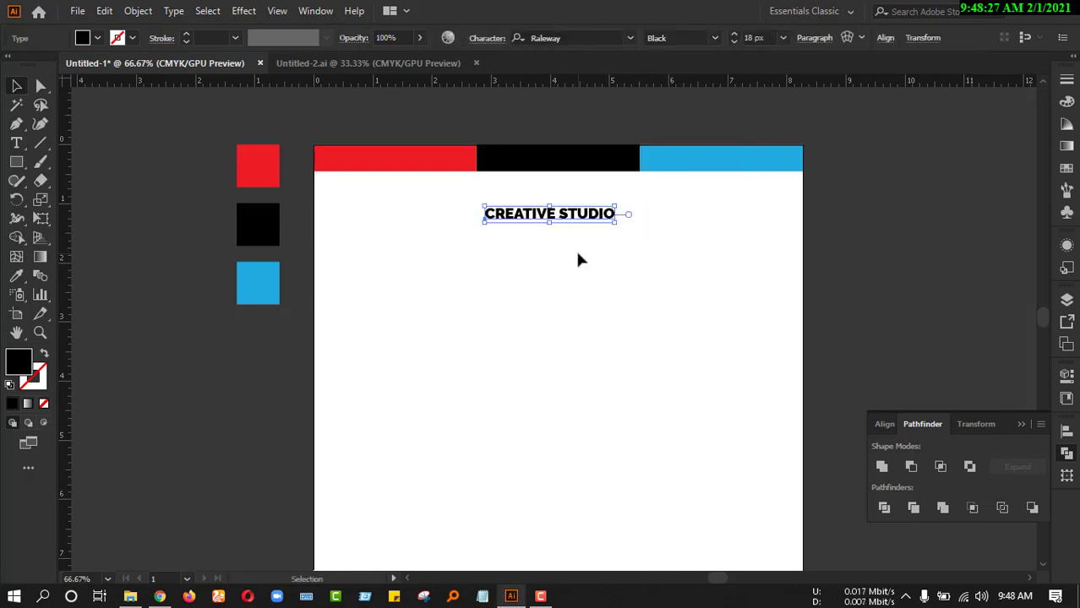
{"action": "left_click", "coordinate": [579, 260]}
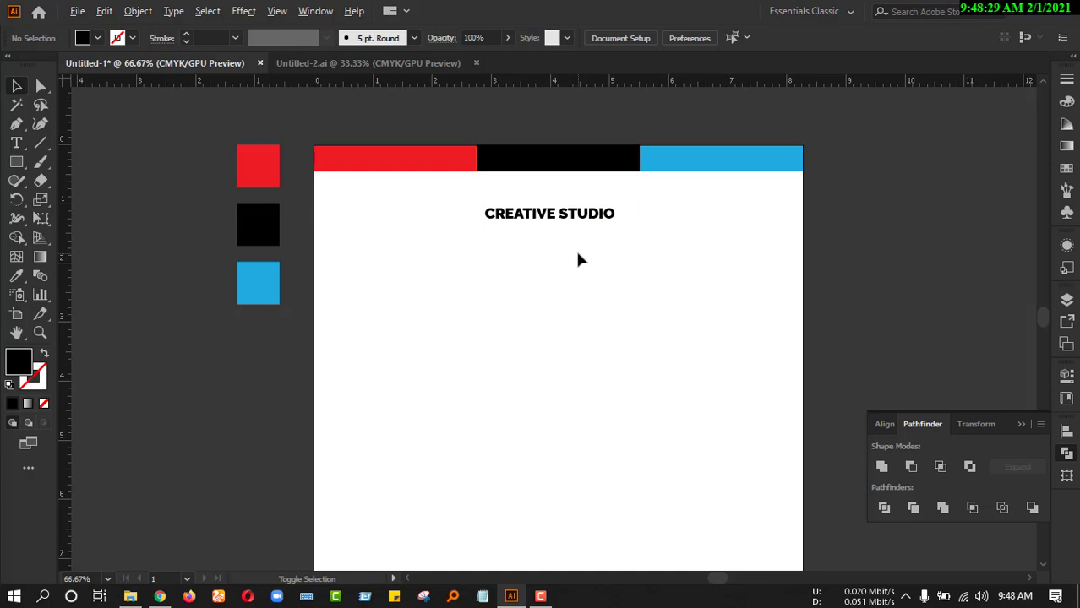
{"action": "left_click_drag", "start_coordinate": [576, 257], "coordinate": [598, 297]}
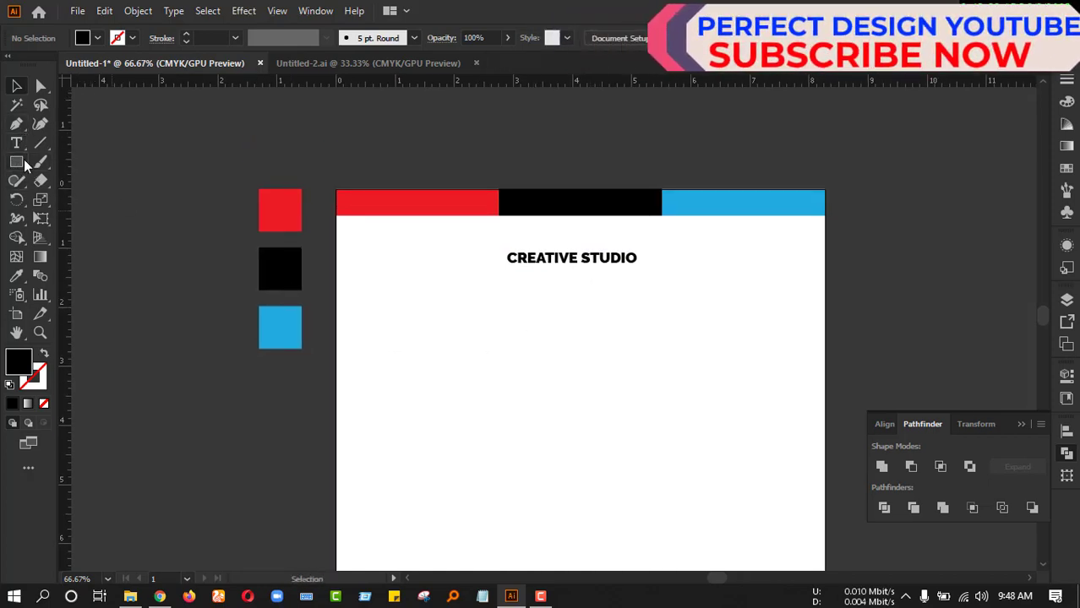
Step: Add a separate text letter 'C' below the CREATIVE STUDIO title
{"action": "left_click", "coordinate": [16, 143]}
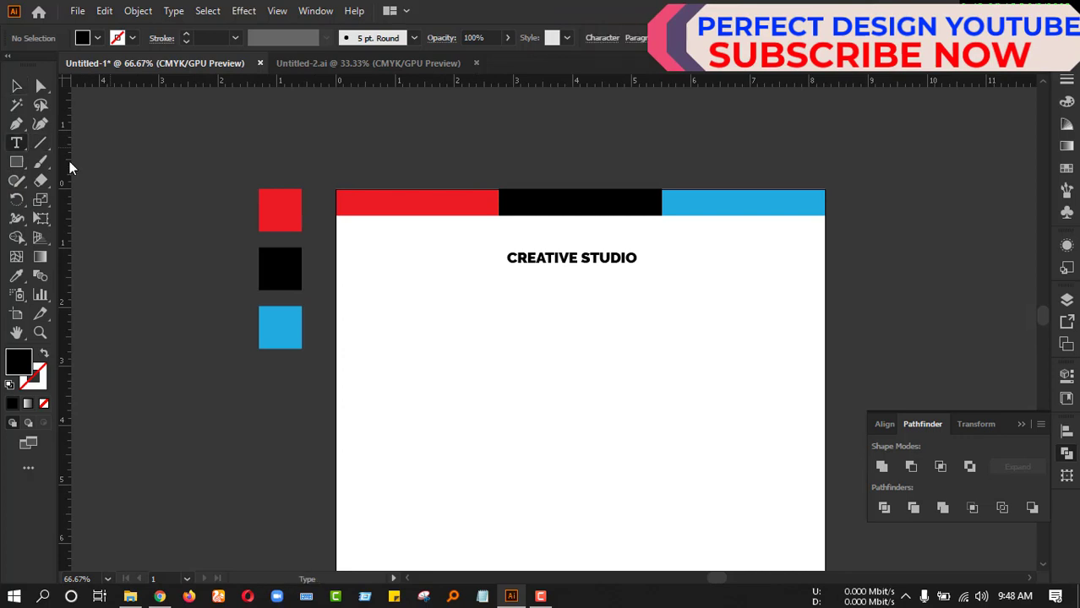
{"action": "left_click", "coordinate": [493, 304]}
{"action": "type", "text": "C"}
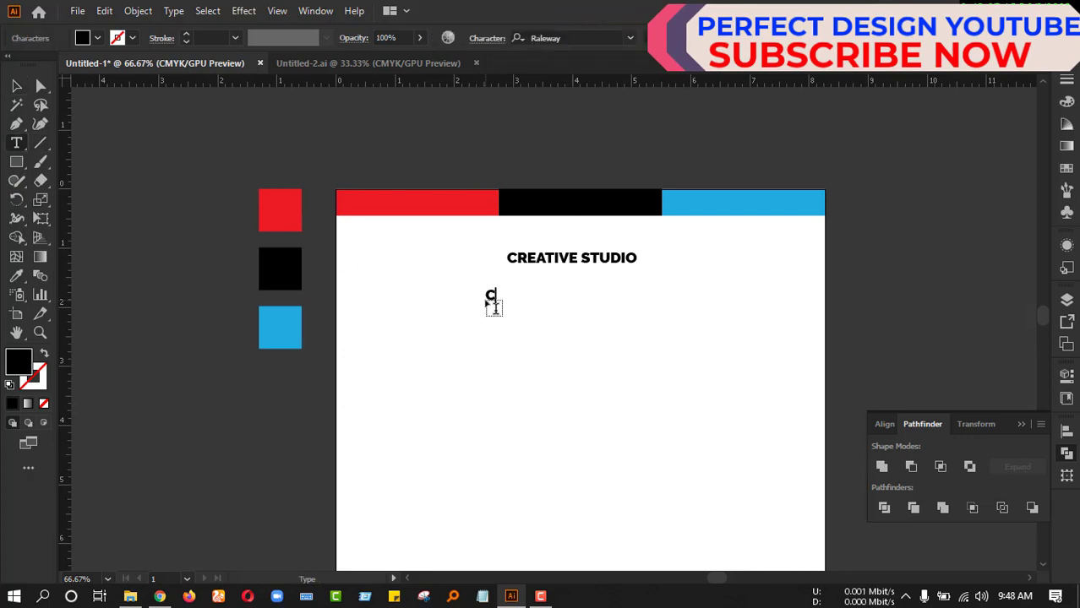
{"action": "key", "text": "Escape"}
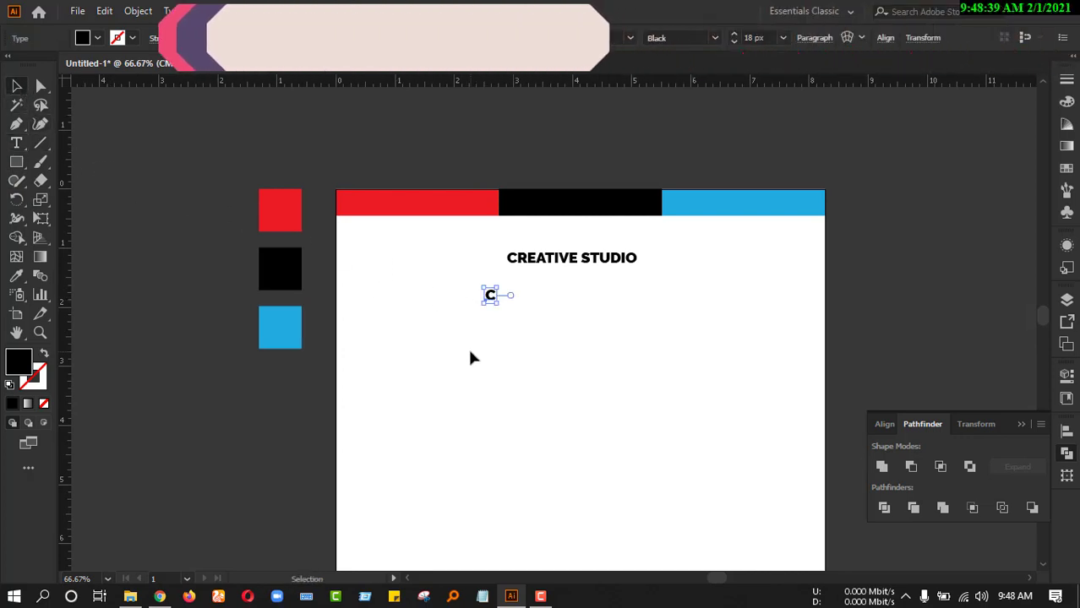
{"action": "left_click", "coordinate": [472, 347]}
{"action": "left_click", "coordinate": [488, 295]}
{"action": "left_click", "coordinate": [508, 376]}
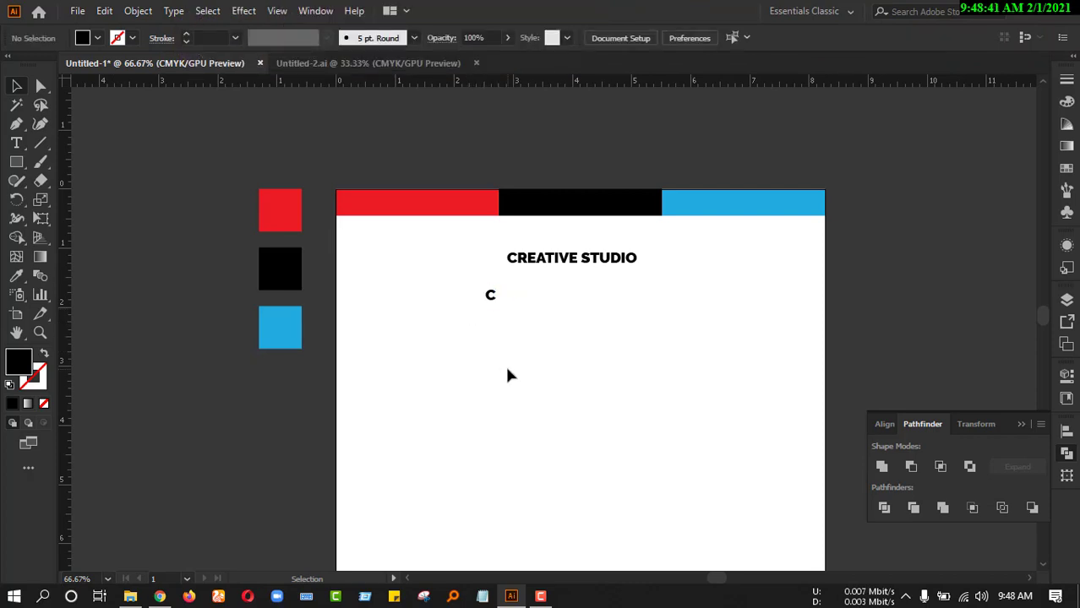
Step: Zoom to 200% and move the C up and left of the title
{"action": "key", "text": "ctrl+plus"}
{"action": "key", "text": "ctrl+plus"}
{"action": "key", "text": "ctrl+plus"}
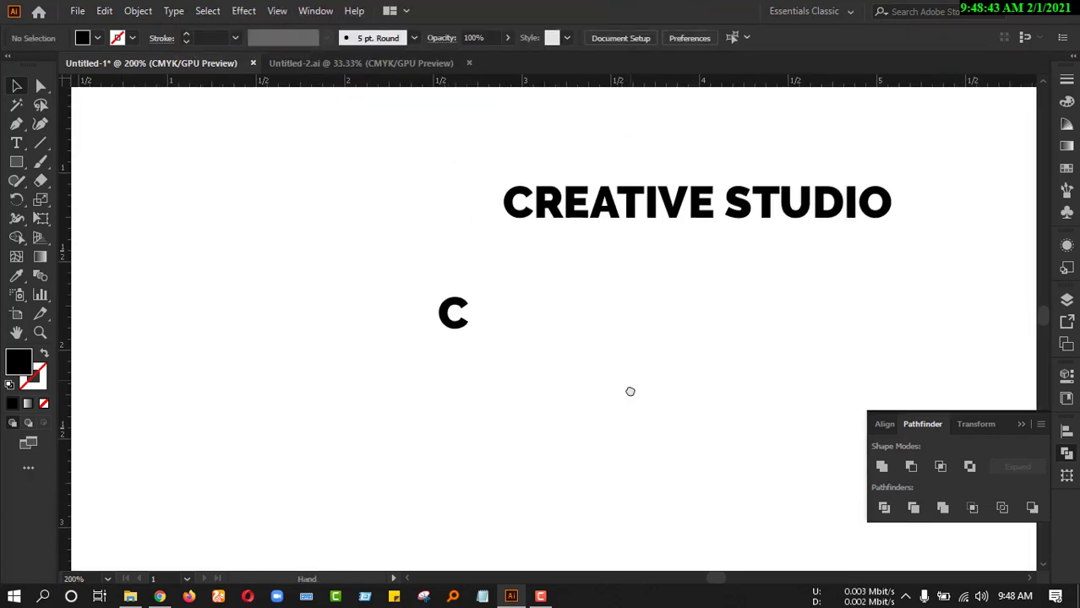
{"action": "left_click_drag", "start_coordinate": [376, 306], "coordinate": [469, 395]}
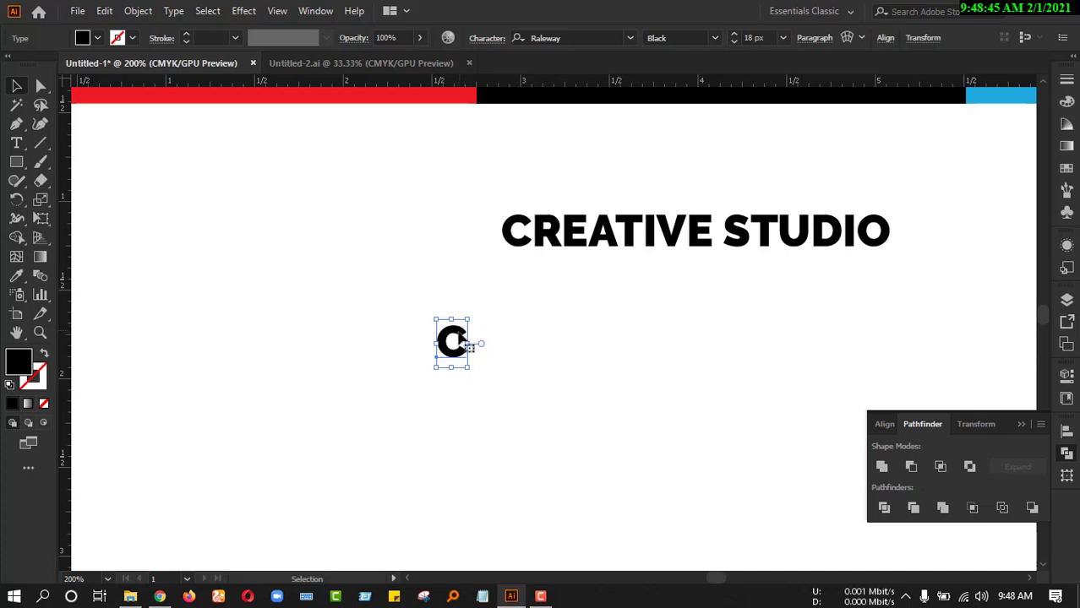
{"action": "left_click_drag", "start_coordinate": [464, 340], "coordinate": [374, 310]}
{"action": "left_click", "coordinate": [388, 349]}
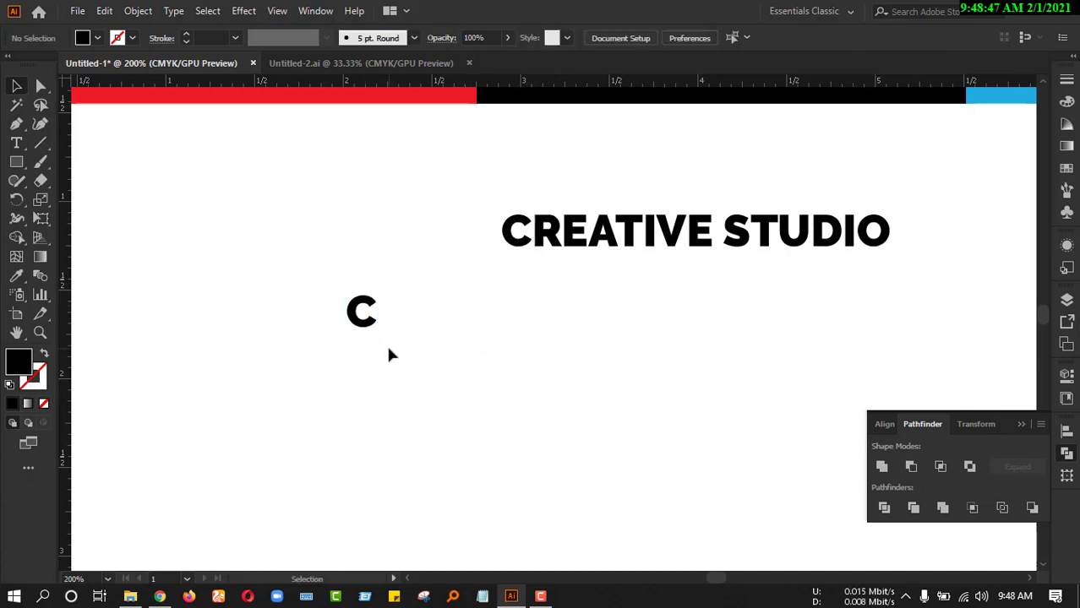
Step: Sample the red header bar's colour onto the C with the Eyedropper
{"action": "scroll", "coordinate": [388, 350], "scroll_direction": "up", "scroll_amount": 1}
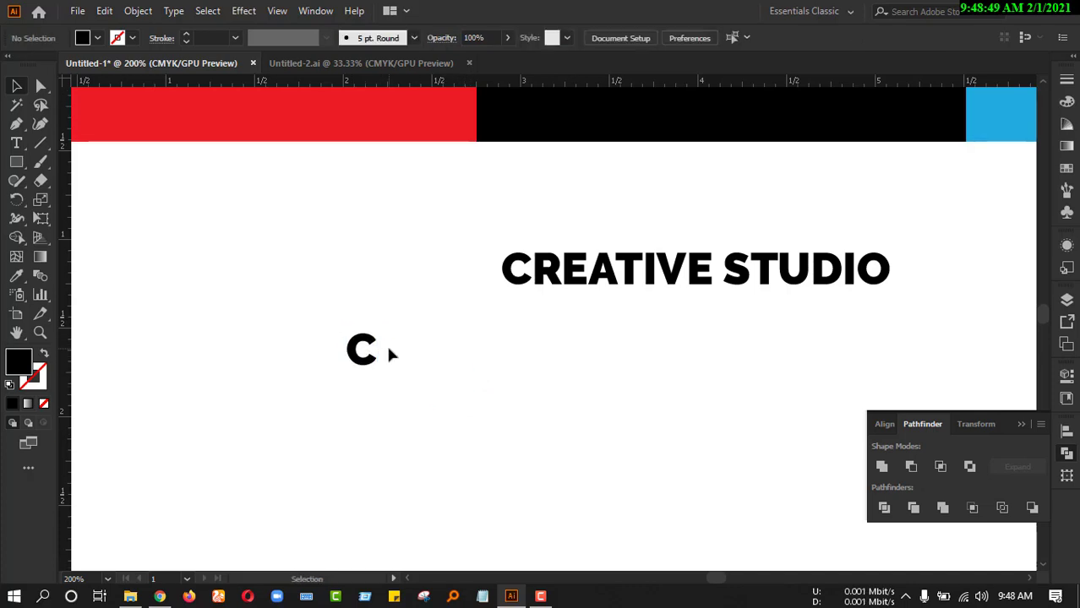
{"action": "scroll", "coordinate": [386, 343], "scroll_direction": "down", "scroll_amount": 1, "text": "alt"}
{"action": "left_click_drag", "start_coordinate": [286, 303], "coordinate": [406, 372]}
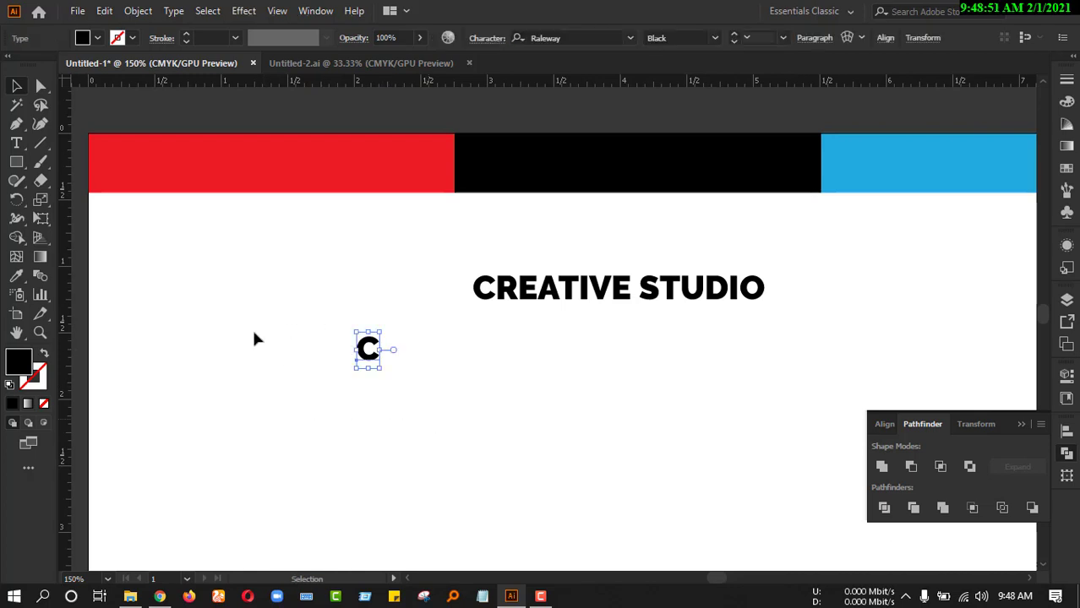
{"action": "left_click", "coordinate": [16, 274]}
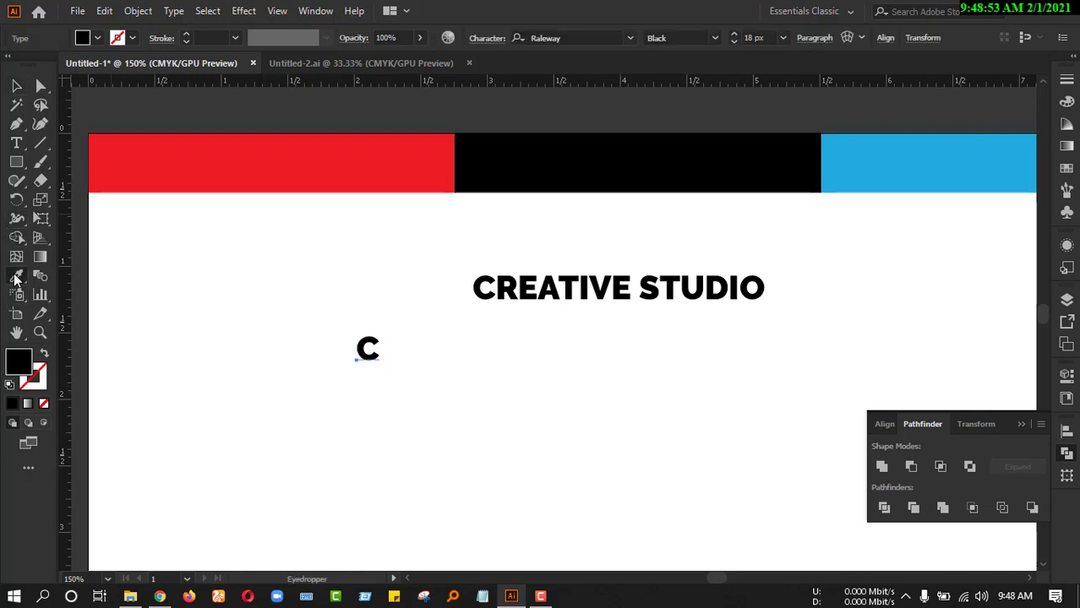
{"action": "left_click", "coordinate": [942, 153]}
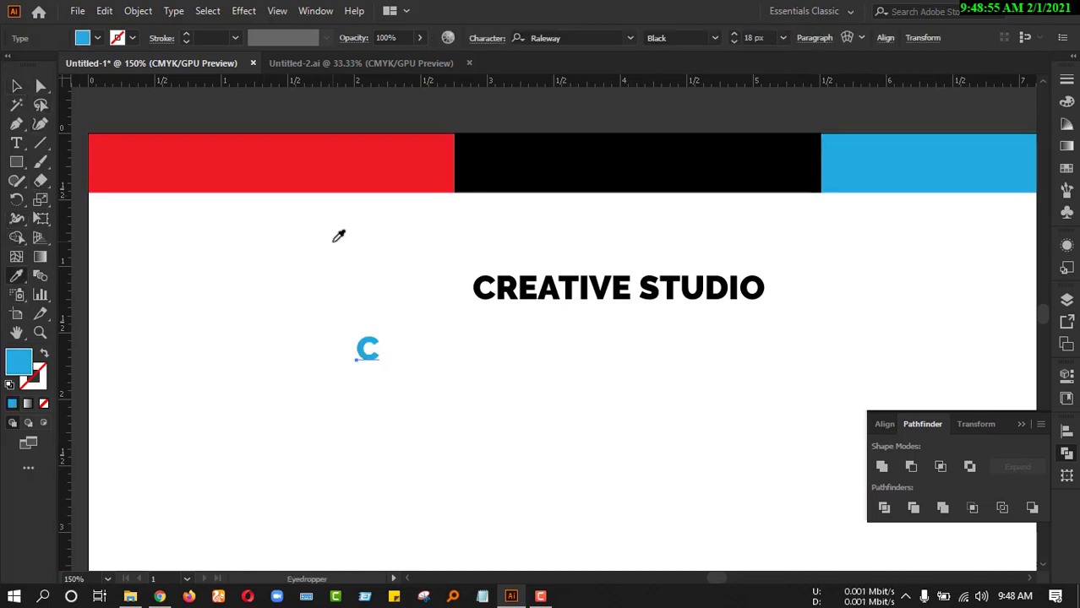
{"action": "left_click", "coordinate": [269, 156]}
{"action": "left_click", "coordinate": [16, 85]}
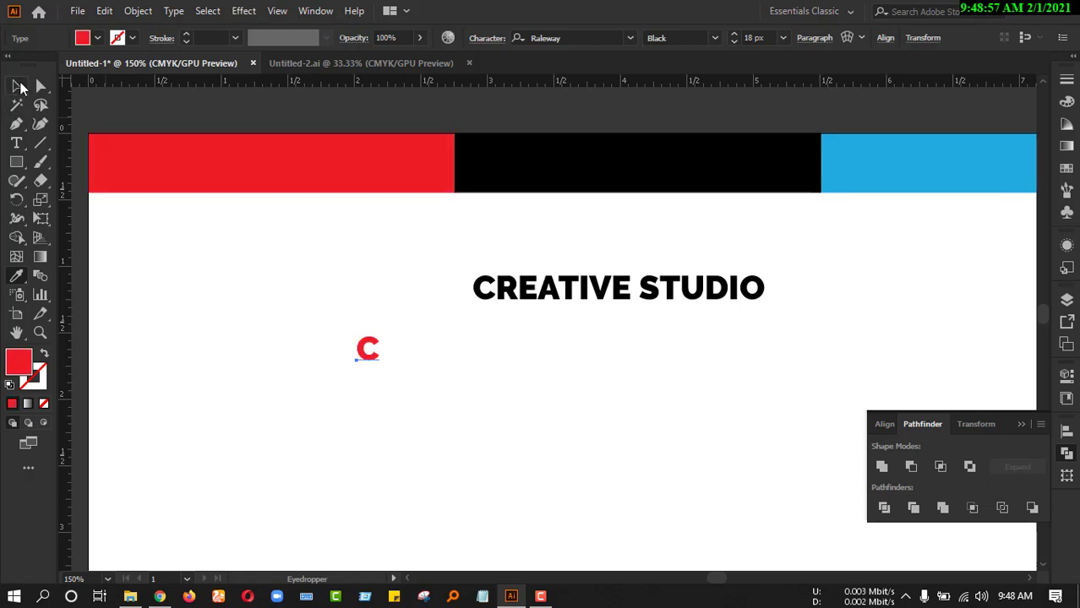
{"action": "left_click", "coordinate": [278, 350]}
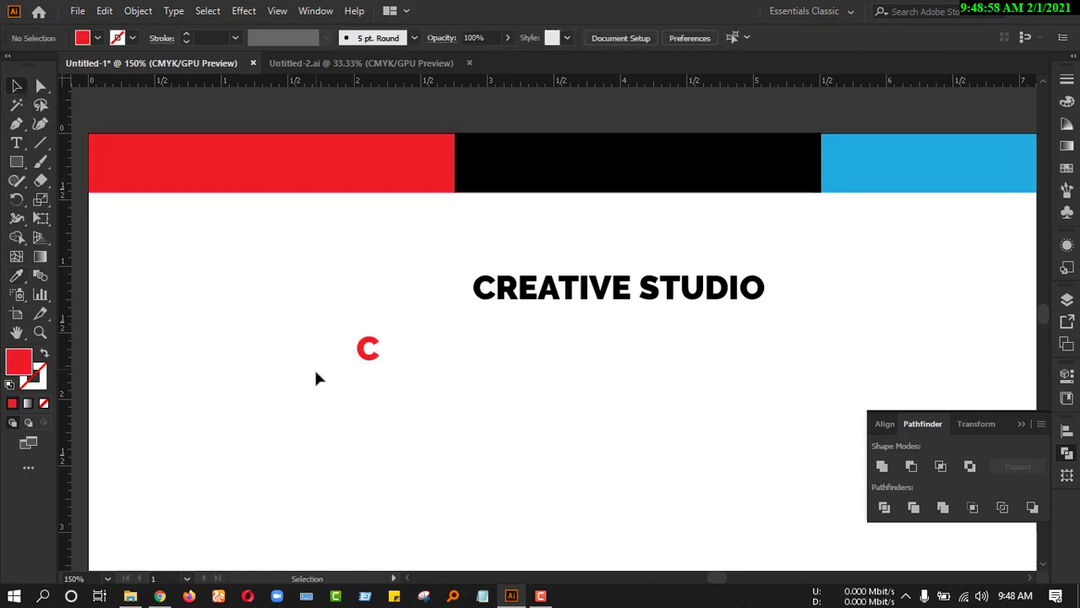
Step: Draw a small square, rotate it 45° into a diamond, and give it a red outline with no fill
{"action": "left_click", "coordinate": [17, 161]}
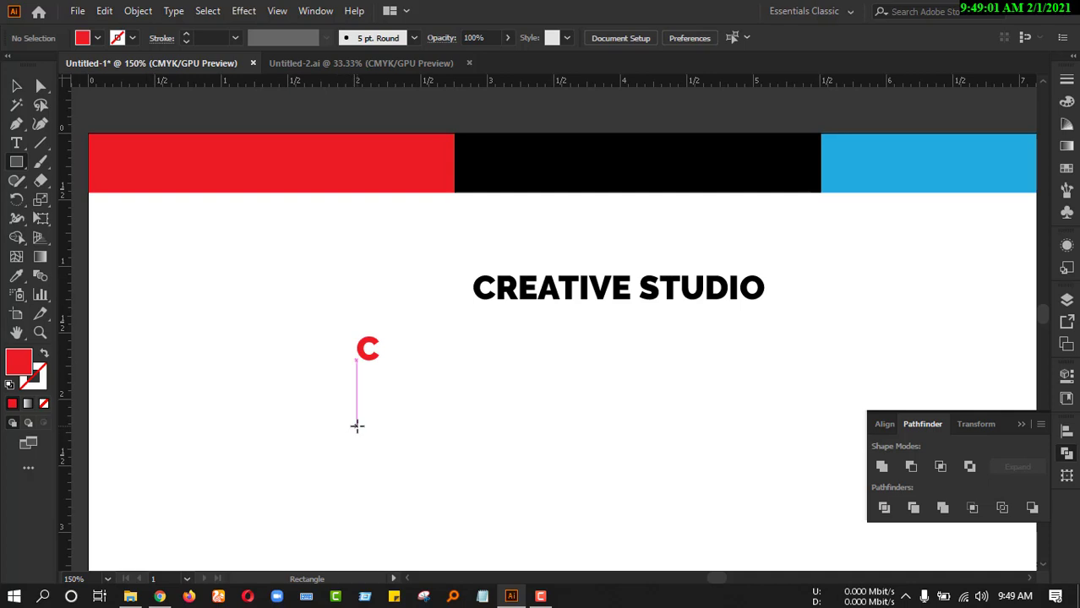
{"action": "left_click_drag", "start_coordinate": [356, 425], "coordinate": [373, 440]}
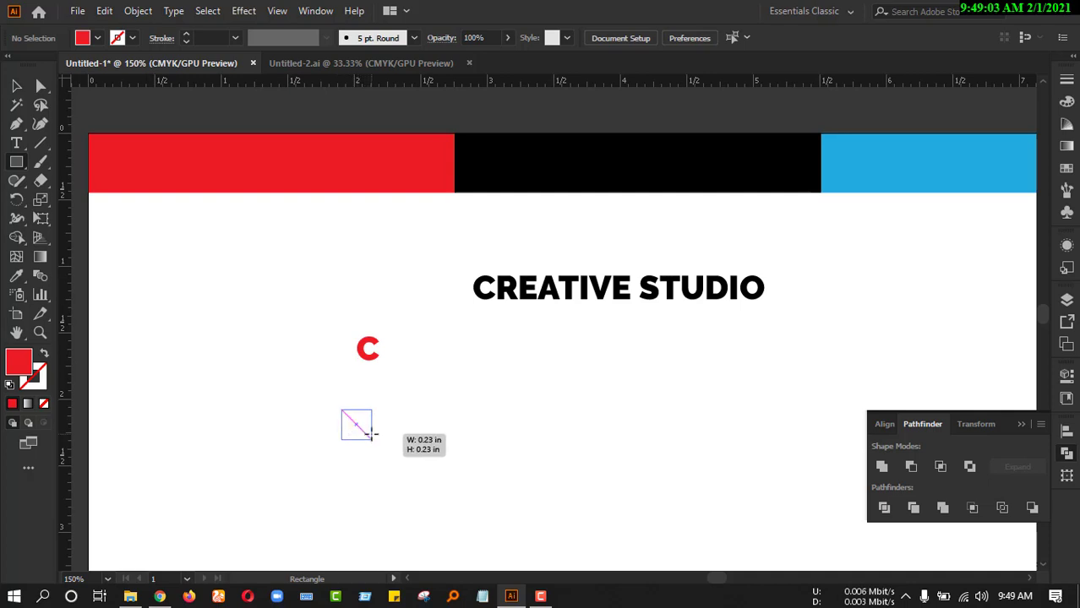
{"action": "left_click", "coordinate": [16, 85]}
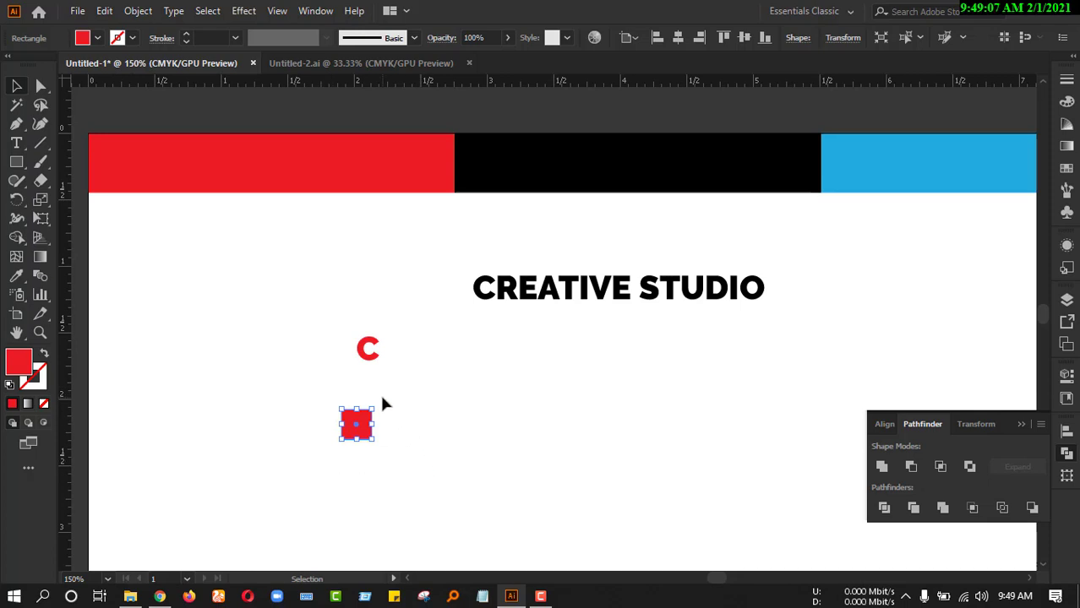
{"action": "mouse_move", "coordinate": [375, 407]}
{"action": "left_mouse_down"}
{"action": "mouse_move", "coordinate": [385, 436]}
{"action": "mouse_move", "coordinate": [379, 356]}
{"action": "left_mouse_up"}
{"action": "left_click", "coordinate": [404, 426]}
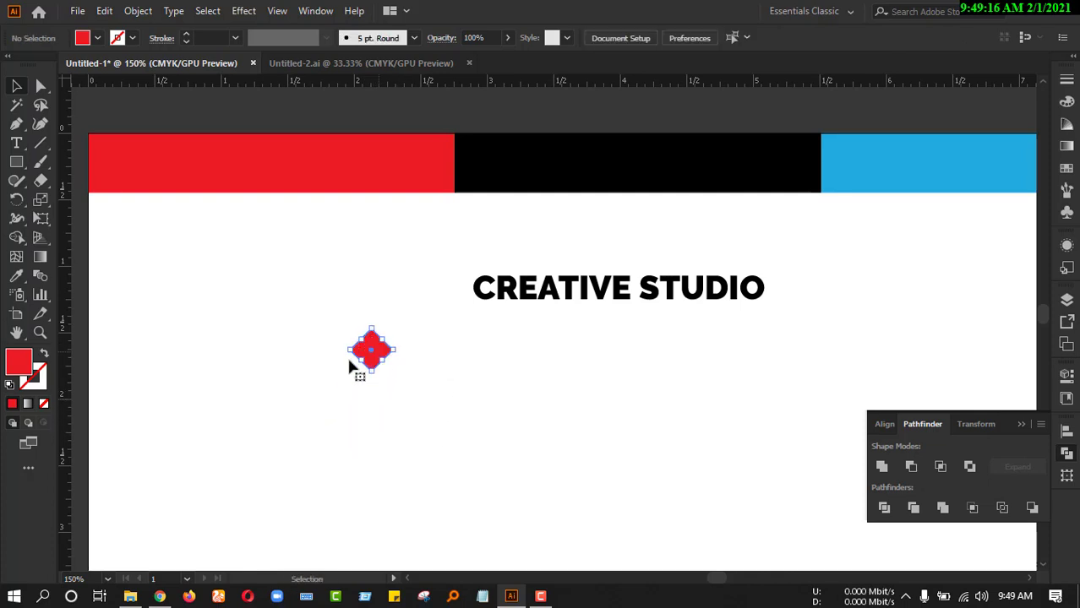
{"action": "left_click", "coordinate": [45, 355]}
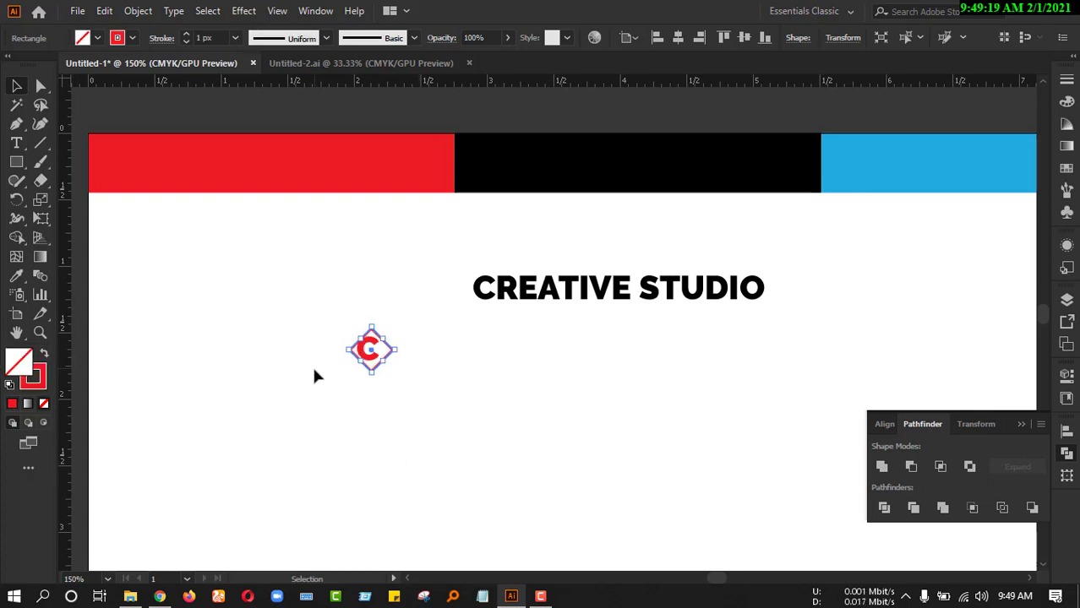
{"action": "left_click", "coordinate": [197, 336]}
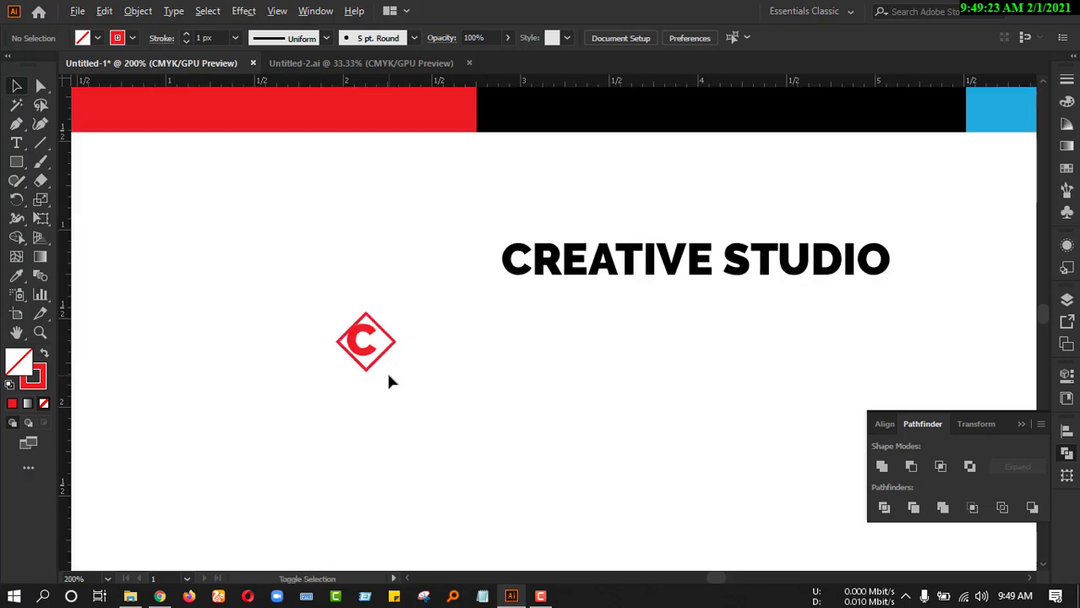
Step: Horizontally centre the C within the diamond using Align To Selection
{"action": "scroll", "coordinate": [389, 382], "scroll_direction": "up", "scroll_amount": 2}
{"action": "scroll", "coordinate": [389, 382], "scroll_direction": "up", "scroll_amount": 2}
{"action": "left_click_drag", "start_coordinate": [282, 255], "coordinate": [499, 454]}
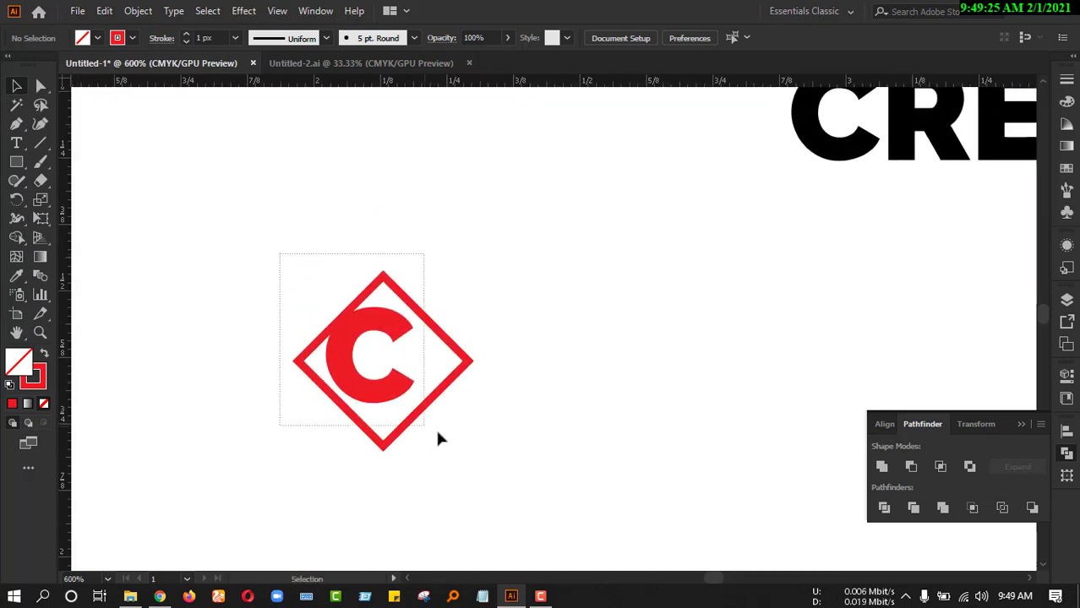
{"action": "left_click", "coordinate": [885, 424]}
{"action": "left_click", "coordinate": [1027, 560]}
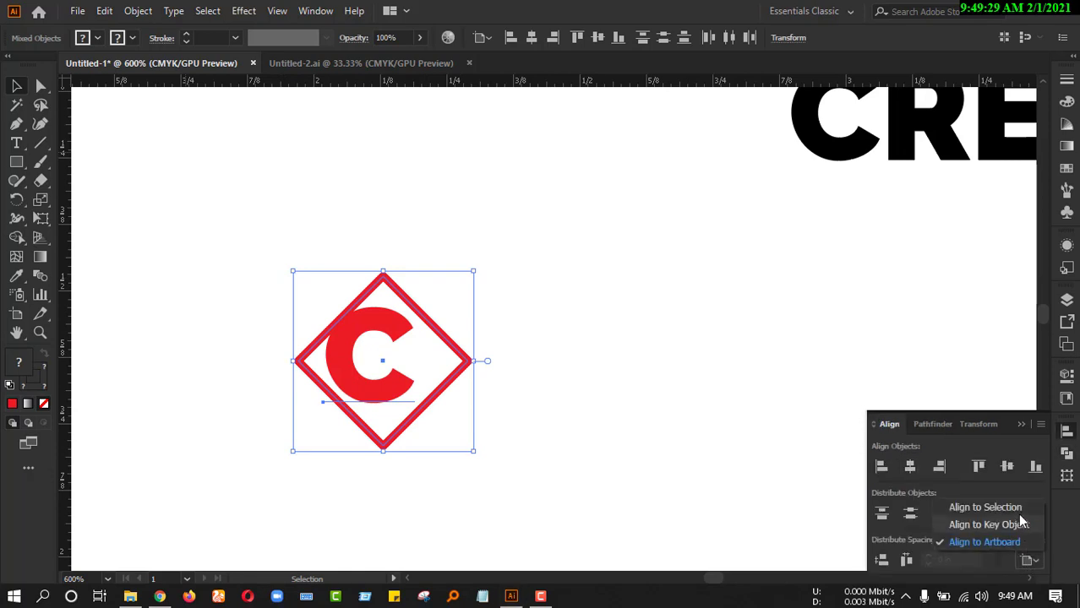
{"action": "left_click", "coordinate": [992, 508]}
{"action": "left_click_drag", "start_coordinate": [184, 203], "coordinate": [482, 467]}
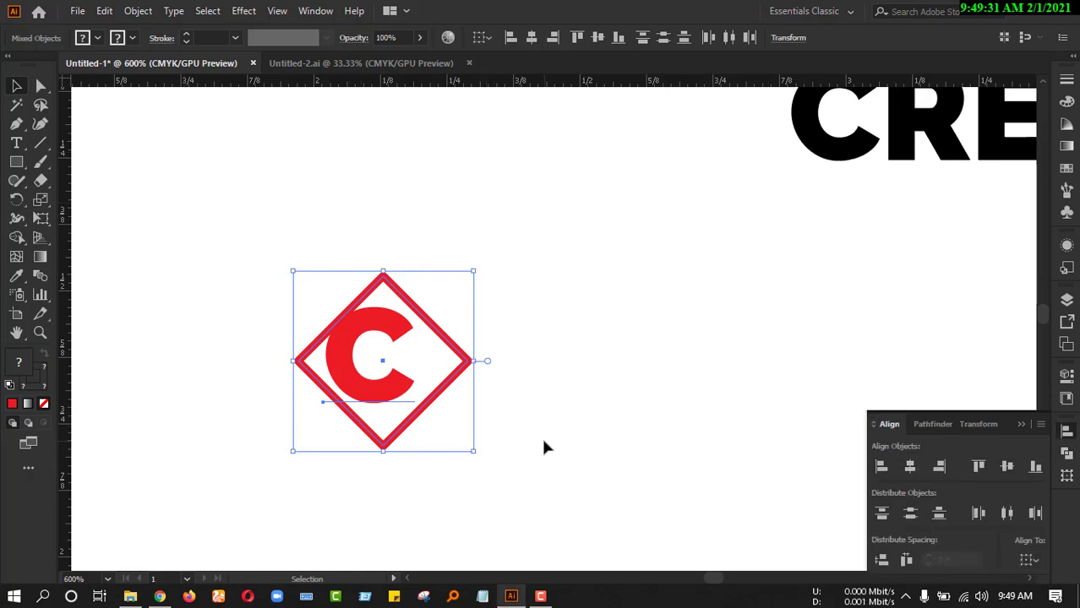
{"action": "left_click", "coordinate": [911, 467]}
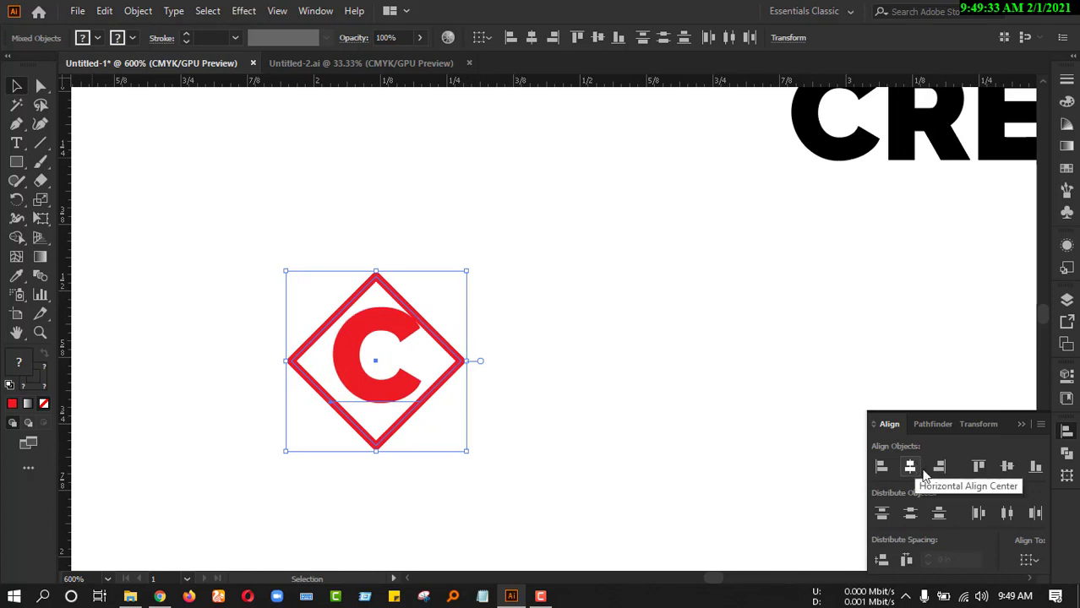
{"action": "left_click", "coordinate": [561, 451]}
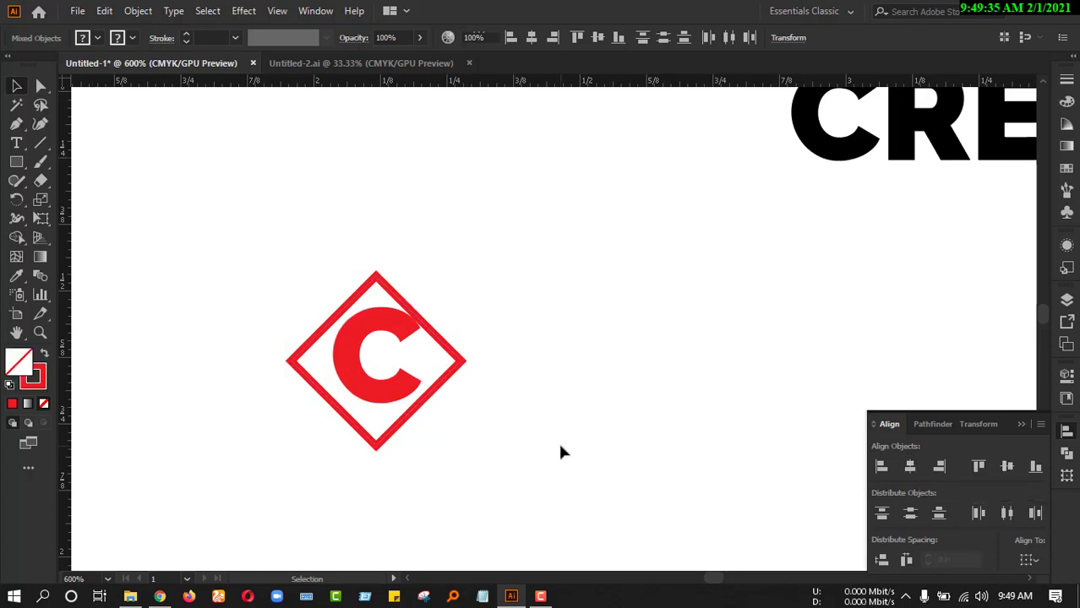
Step: Set the diamond's stroke weight to 0.75 px
{"action": "left_click", "coordinate": [439, 365]}
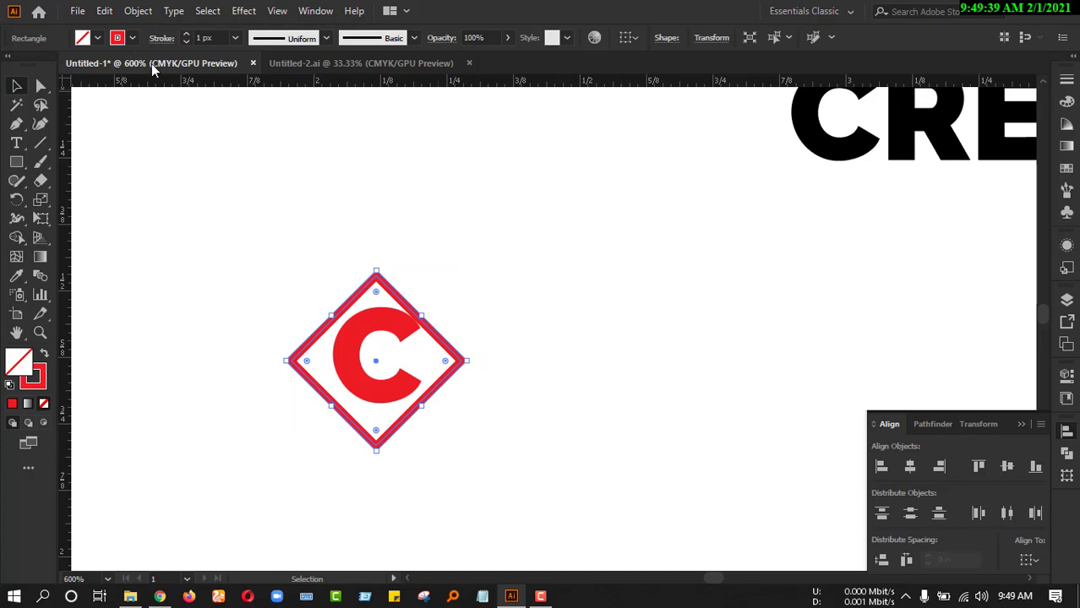
{"action": "left_click", "coordinate": [187, 31]}
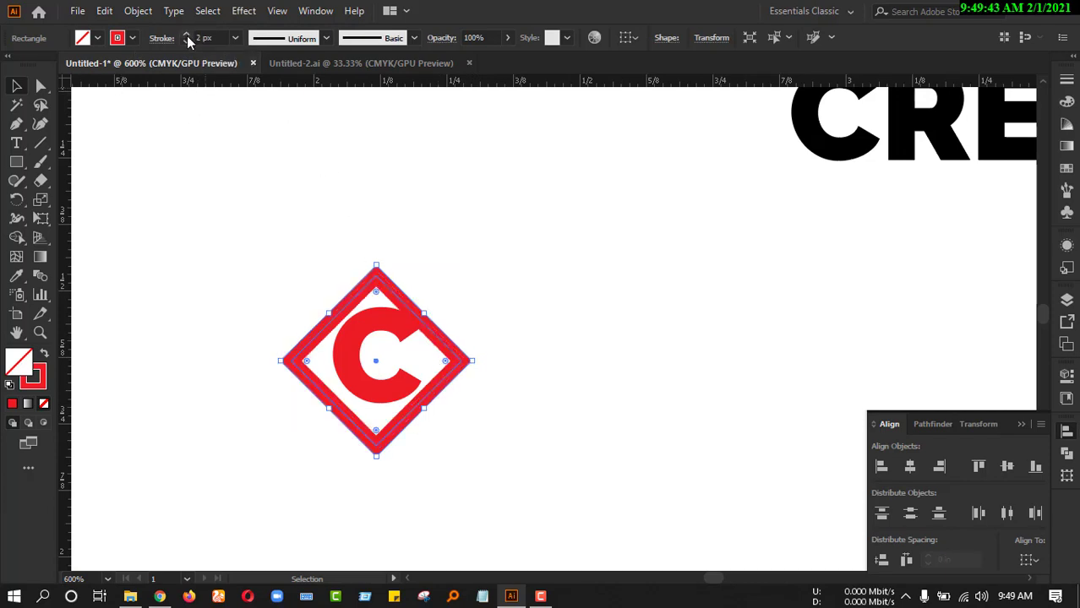
{"action": "left_click", "coordinate": [185, 42]}
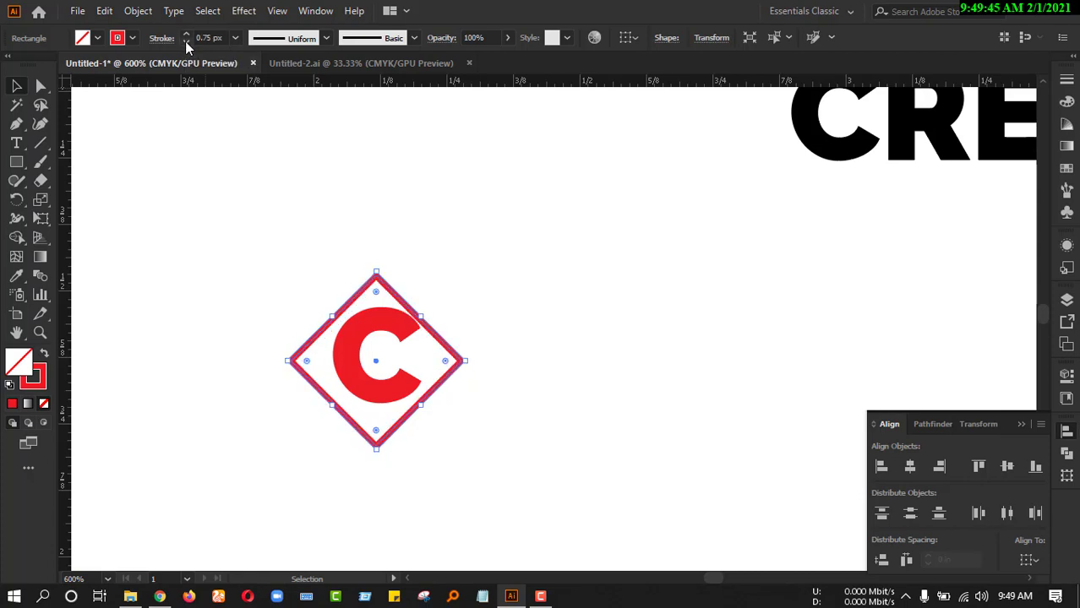
{"action": "left_click", "coordinate": [217, 168]}
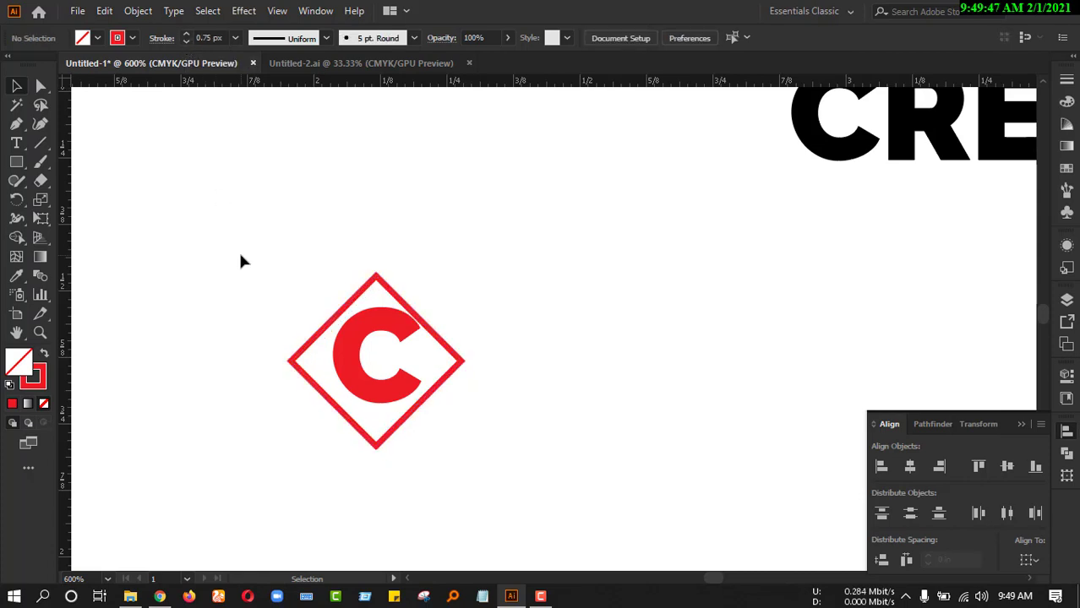
Step: Change the diamond's stroke to a blue swatch
{"action": "scroll", "coordinate": [240, 261], "scroll_direction": "down", "scroll_amount": 1}
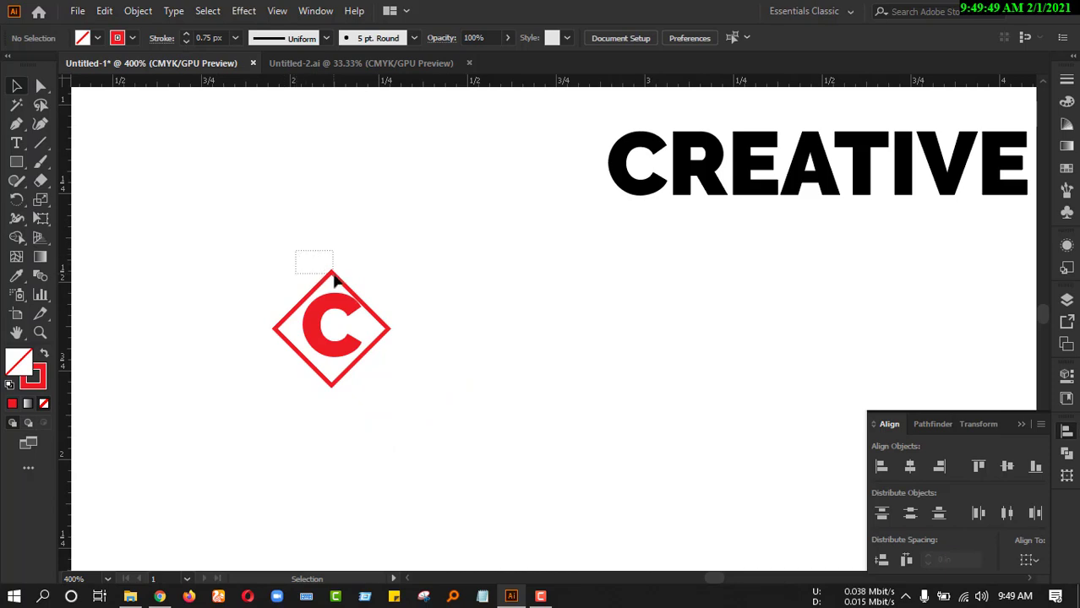
{"action": "left_click_drag", "start_coordinate": [334, 278], "coordinate": [343, 283]}
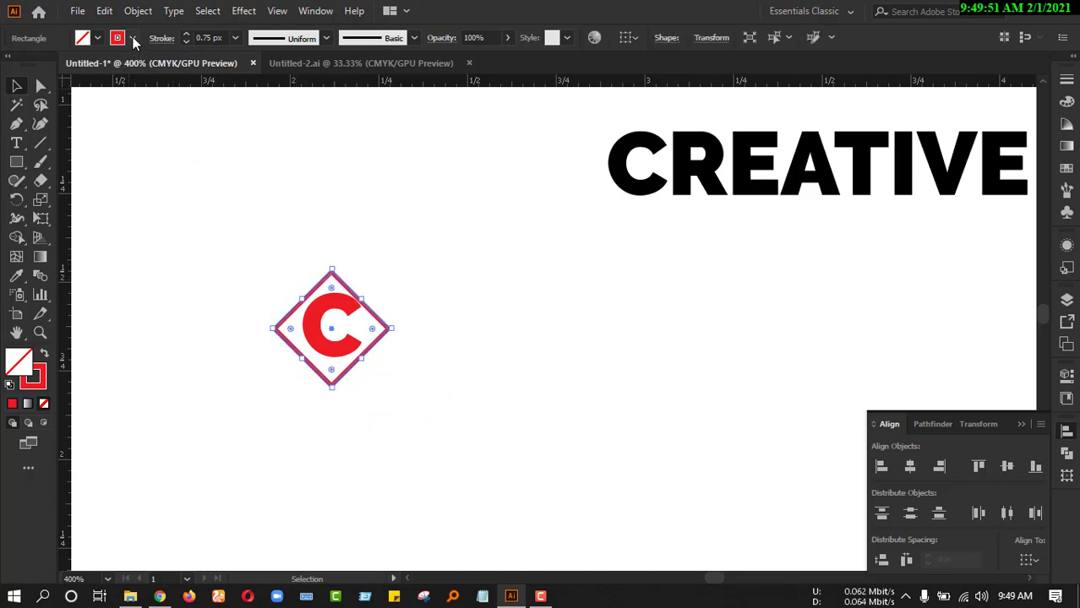
{"action": "left_click", "coordinate": [132, 40]}
{"action": "left_click", "coordinate": [55, 64]}
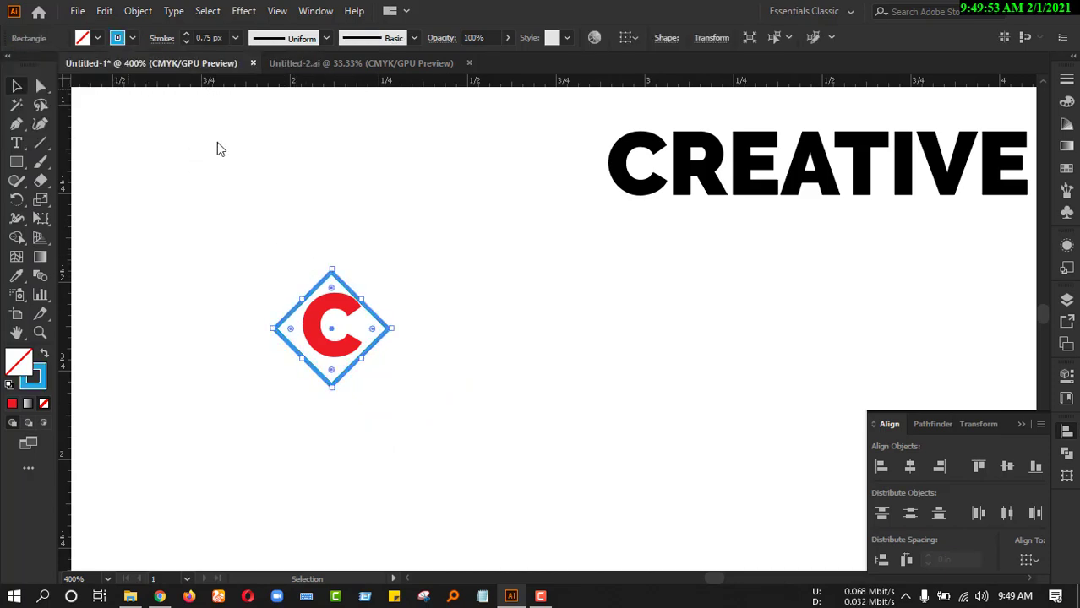
{"action": "left_click", "coordinate": [250, 175]}
Step: Zoom in on the logo and adjust the red C's position inside the diamond
{"action": "scroll", "coordinate": [250, 175], "scroll_direction": "down", "scroll_amount": 2}
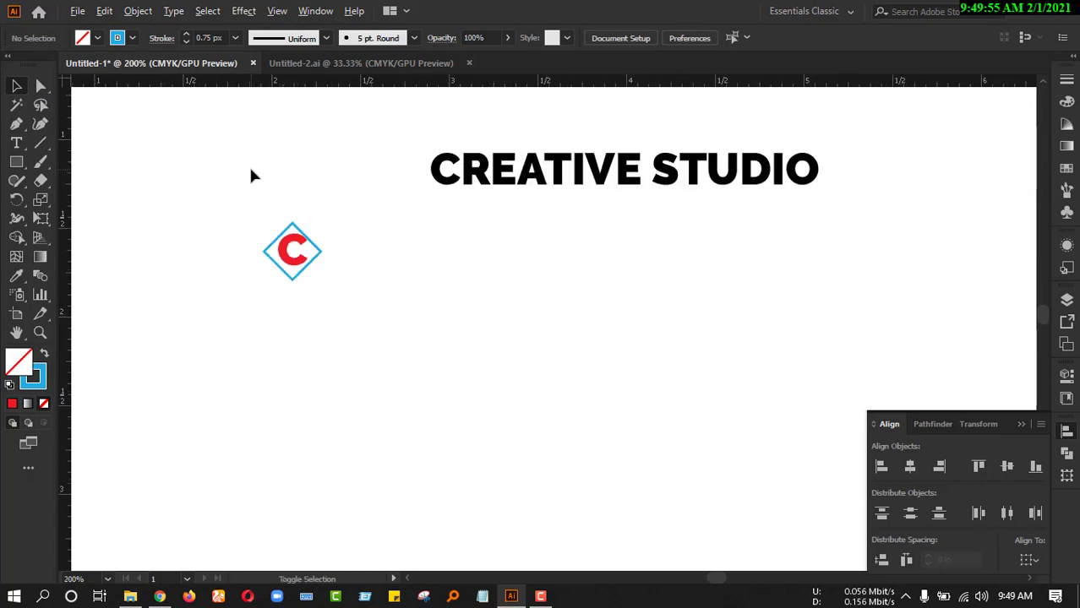
{"action": "left_click_drag", "start_coordinate": [256, 235], "coordinate": [338, 285]}
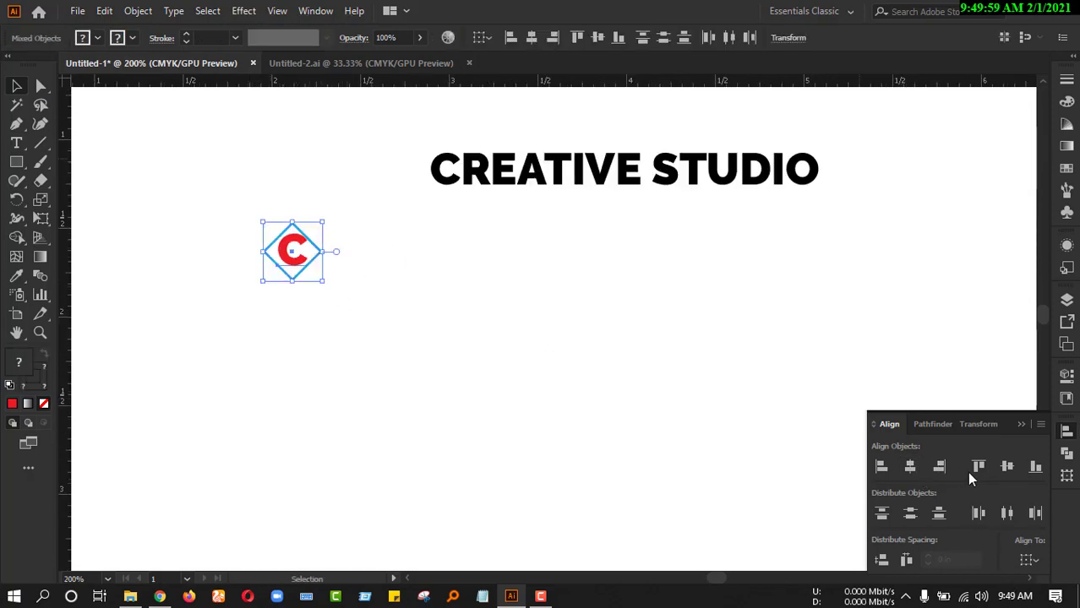
{"action": "left_click", "coordinate": [332, 380]}
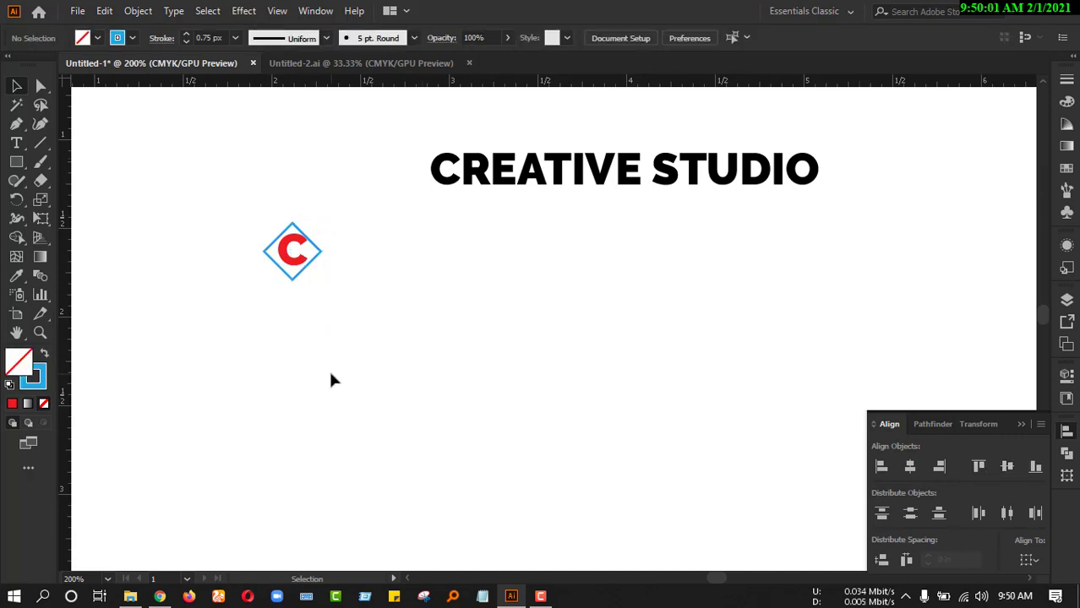
{"action": "scroll", "coordinate": [331, 380], "scroll_direction": "up", "scroll_amount": 4}
{"action": "left_click_drag", "start_coordinate": [457, 430], "coordinate": [408, 456]}
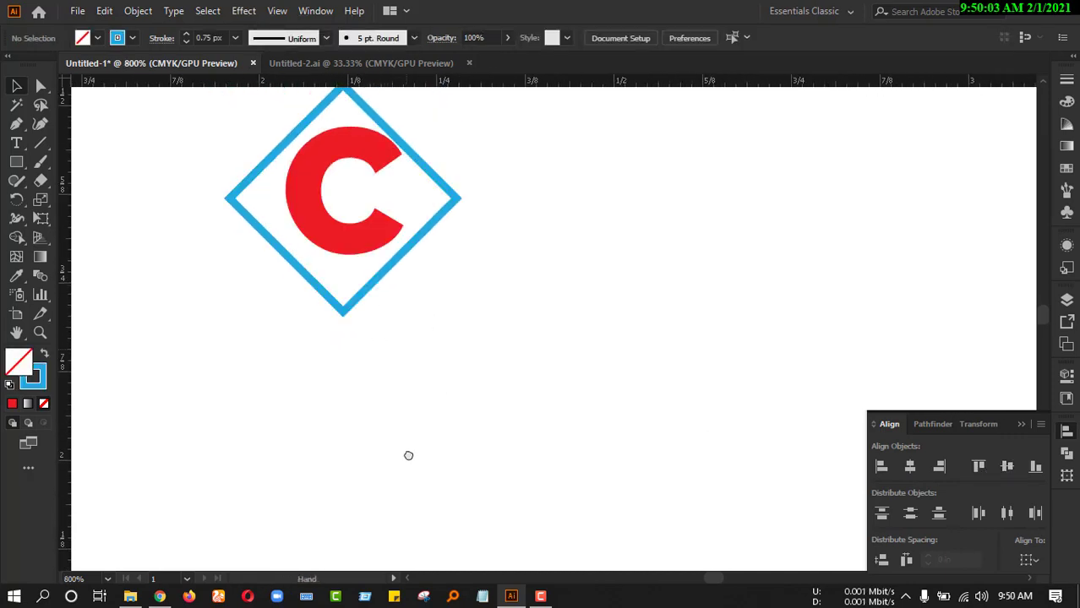
{"action": "left_click_drag", "start_coordinate": [384, 314], "coordinate": [397, 446]}
{"action": "left_click_drag", "start_coordinate": [322, 331], "coordinate": [313, 346]}
{"action": "left_click", "coordinate": [523, 480]}
{"action": "left_click", "coordinate": [559, 434]}
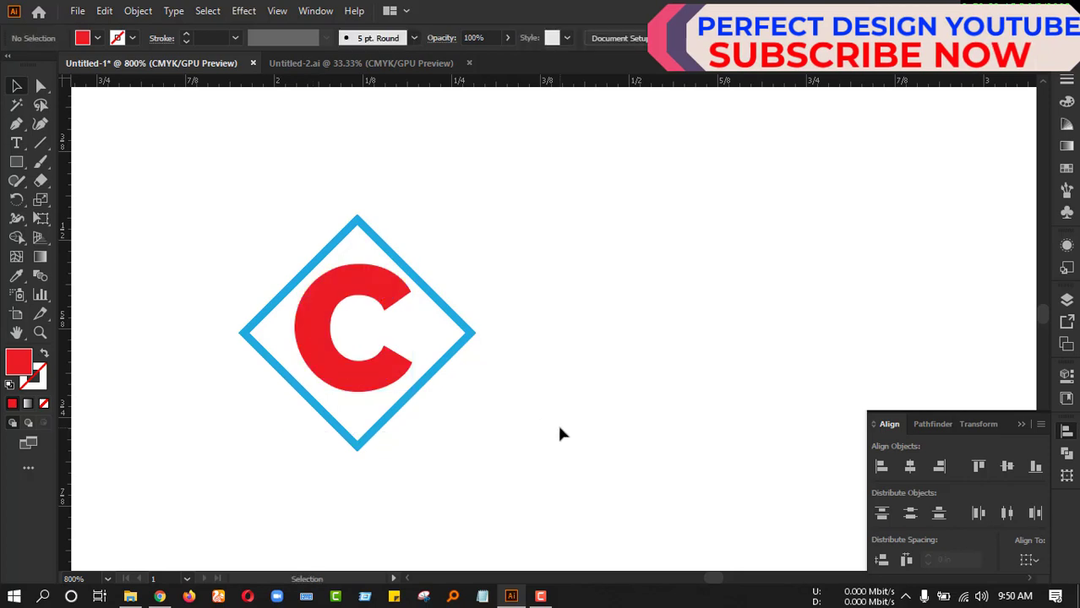
{"action": "left_click_drag", "start_coordinate": [154, 227], "coordinate": [452, 422]}
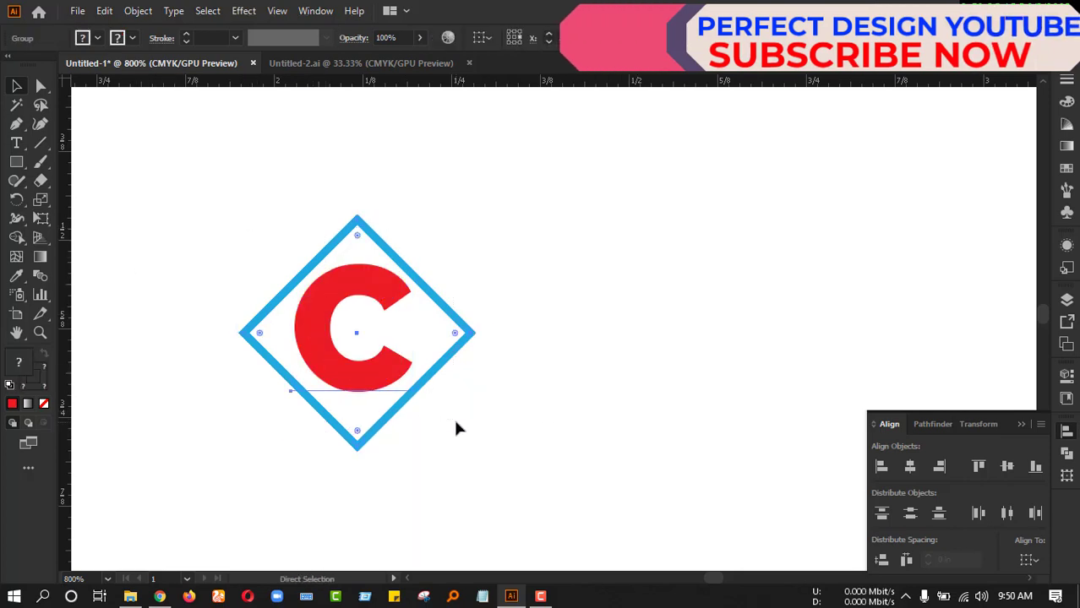
{"action": "left_click", "coordinate": [455, 423]}
{"action": "scroll", "coordinate": [543, 404], "scroll_direction": "down", "scroll_amount": 4}
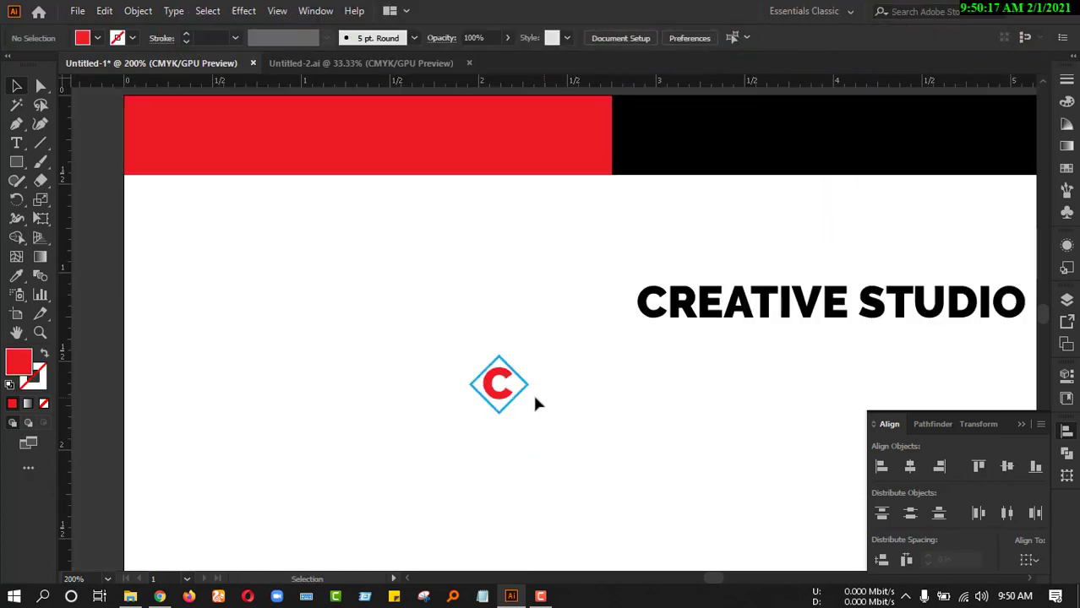
Step: Move the logo mark beside the CREATIVE STUDIO title
{"action": "mouse_move", "coordinate": [495, 398]}
{"action": "left_mouse_down"}
{"action": "mouse_move", "coordinate": [563, 359]}
{"action": "mouse_move", "coordinate": [580, 319]}
{"action": "left_mouse_up"}
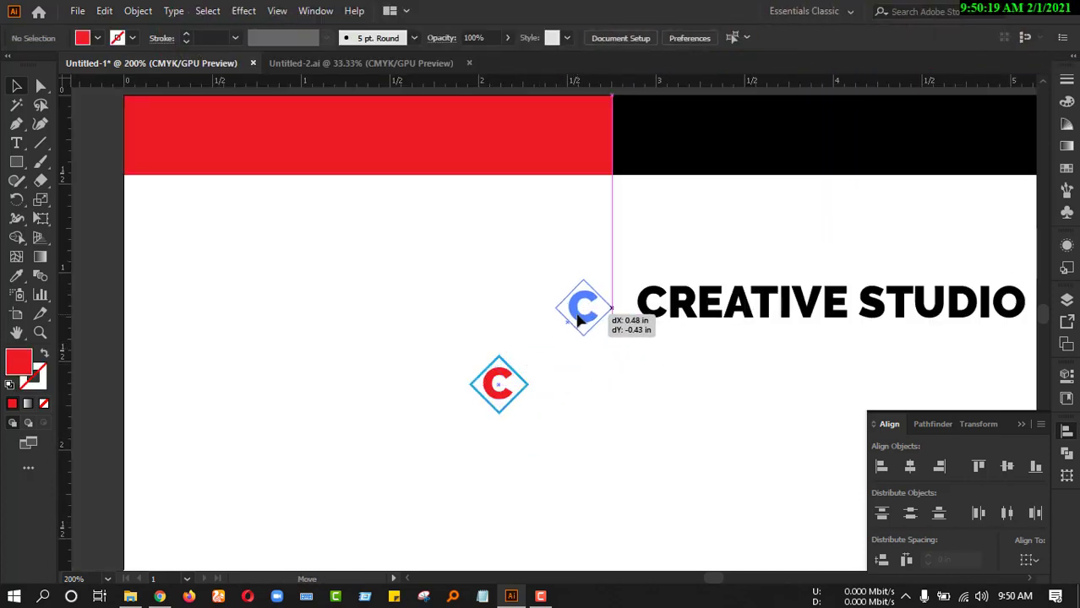
{"action": "left_click", "coordinate": [676, 443]}
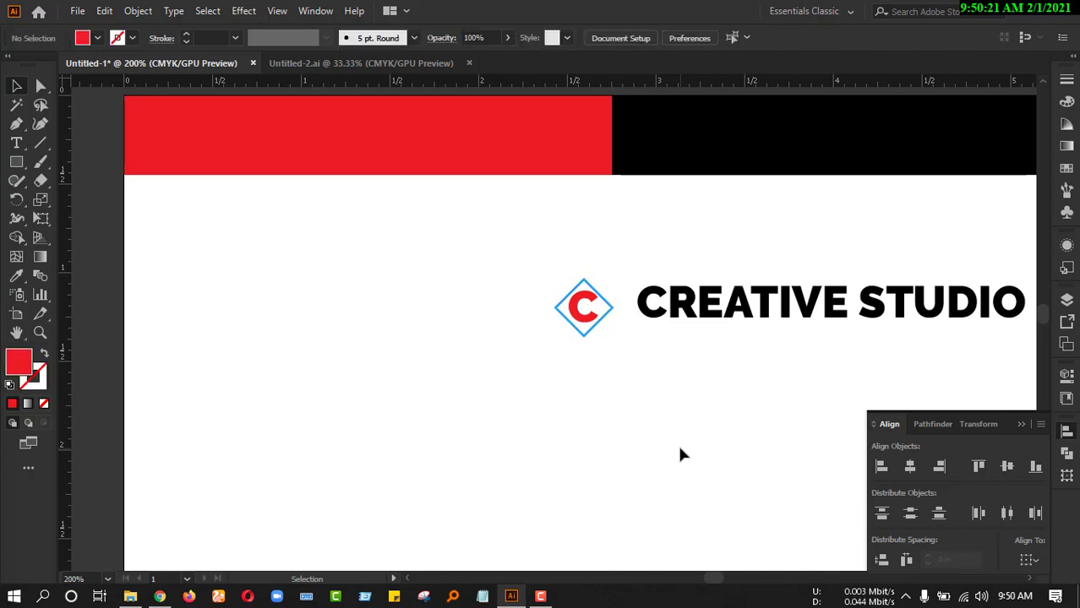
{"action": "left_click_drag", "start_coordinate": [677, 443], "coordinate": [370, 451]}
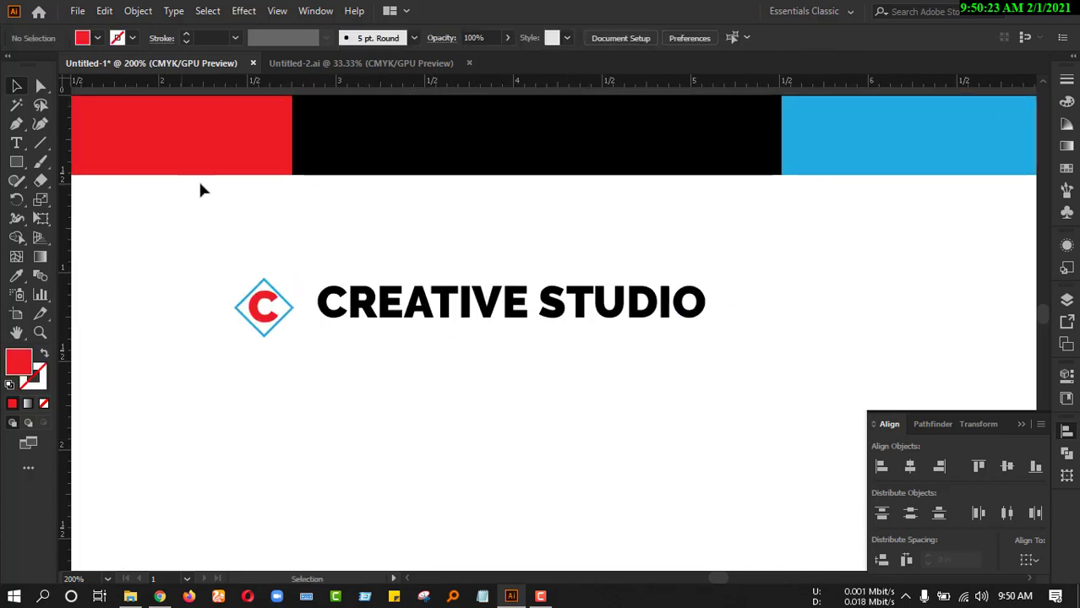
Step: Add the 10 px line 'COMPANY TAGLINE HERE' below the title
{"action": "left_click", "coordinate": [17, 144]}
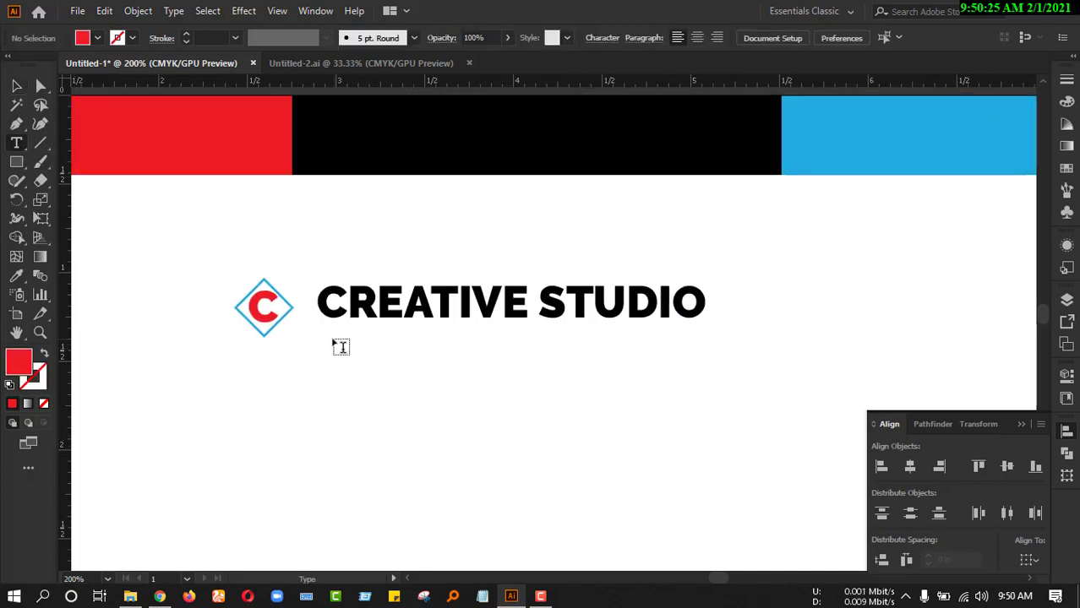
{"action": "left_click", "coordinate": [333, 351]}
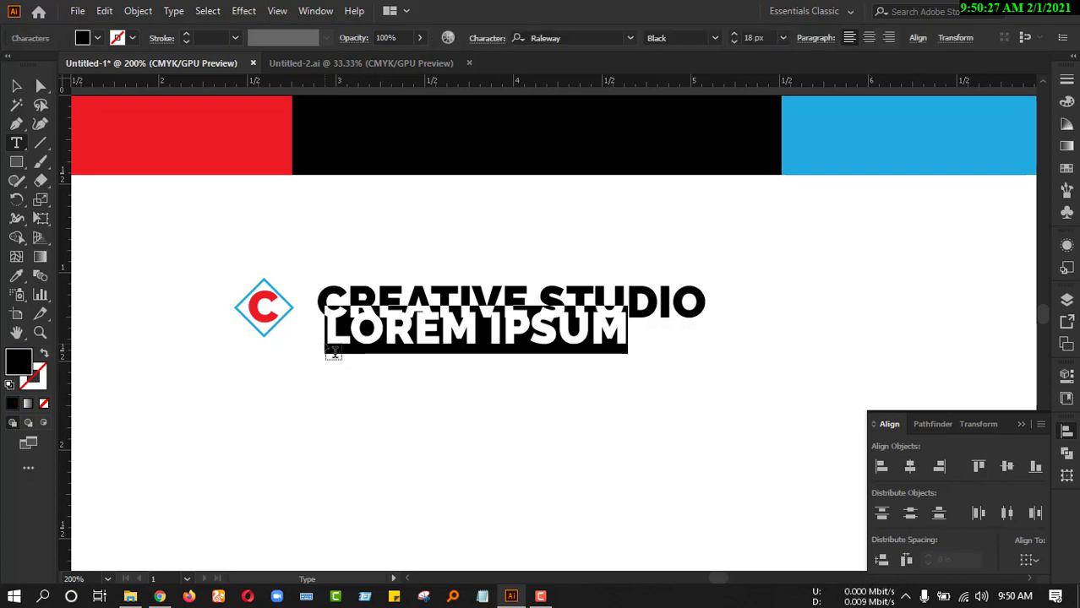
{"action": "left_click", "coordinate": [783, 38]}
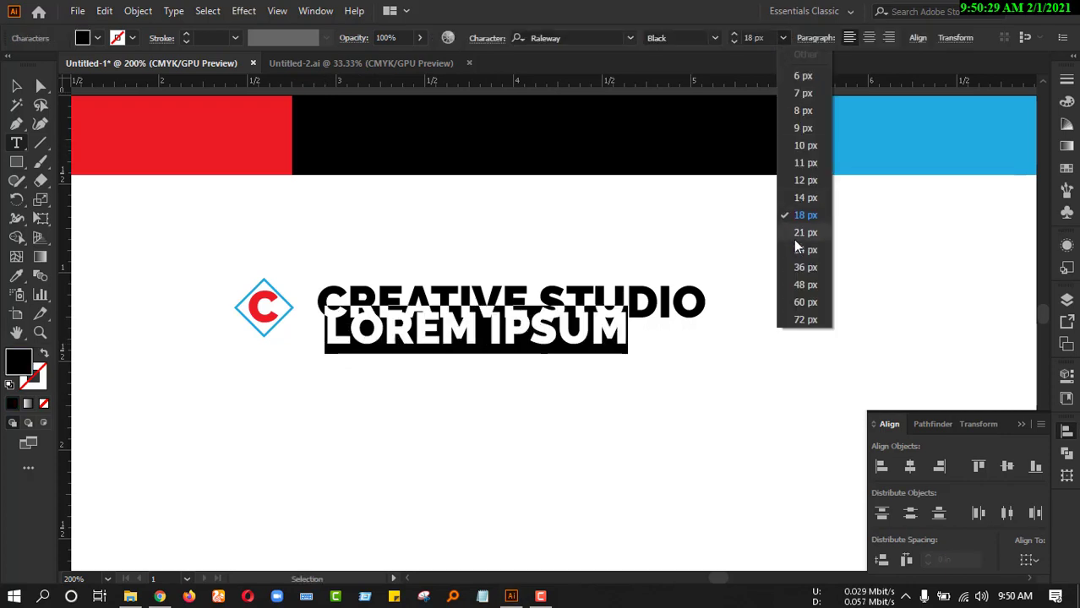
{"action": "left_click", "coordinate": [805, 145]}
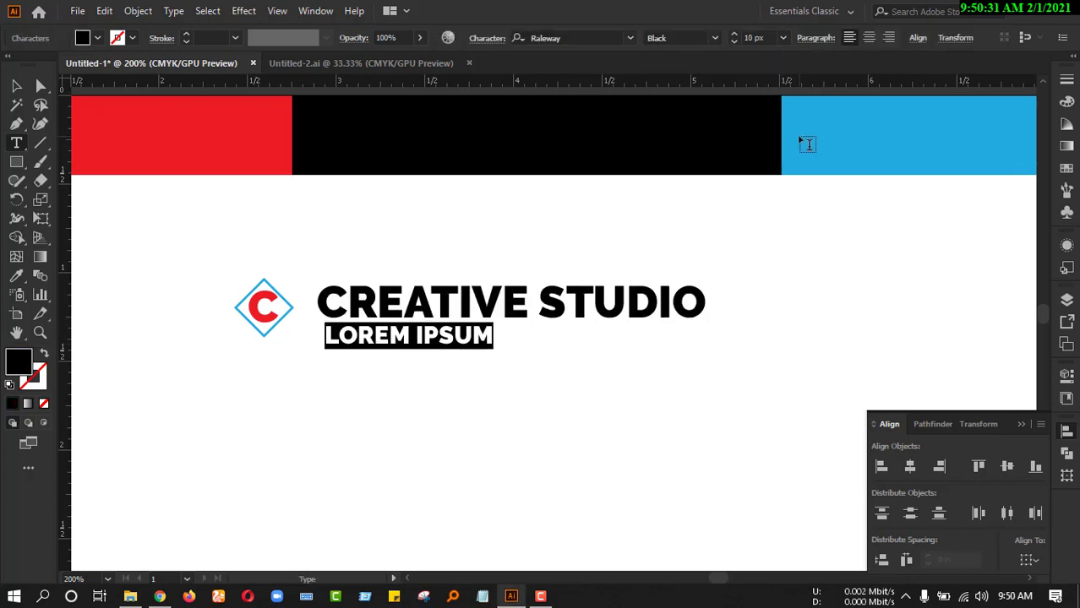
{"action": "type", "text": "C"}
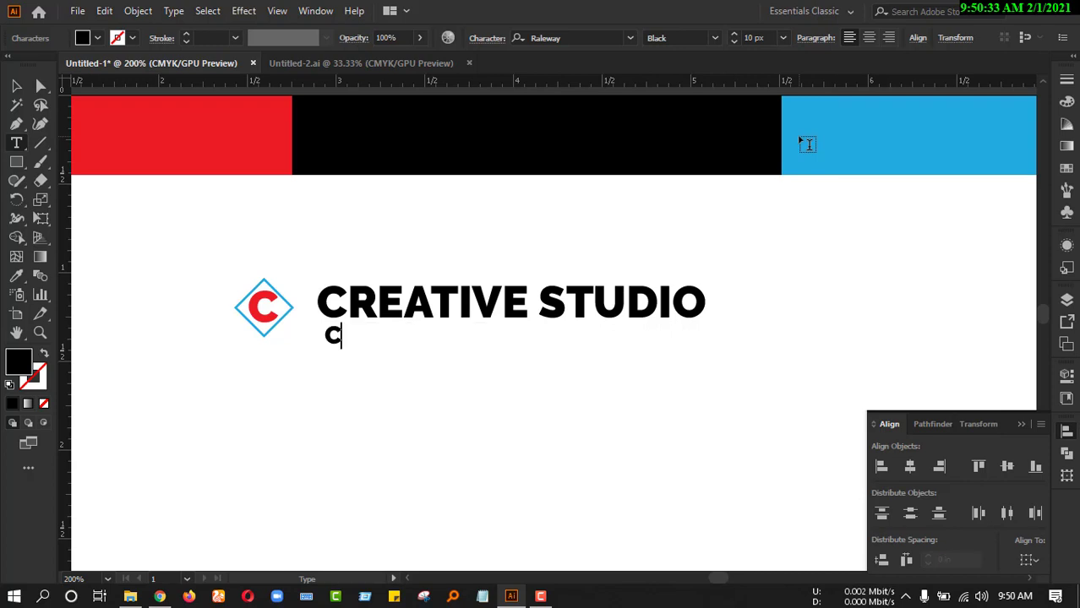
{"action": "type", "text": "OMPA"}
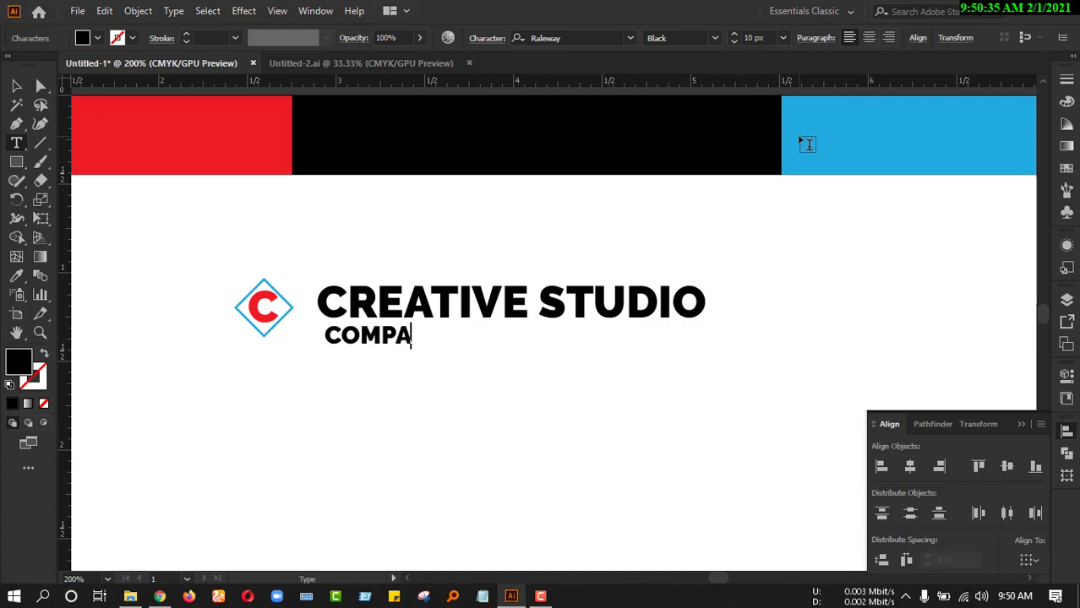
{"action": "type", "text": "NY TA"}
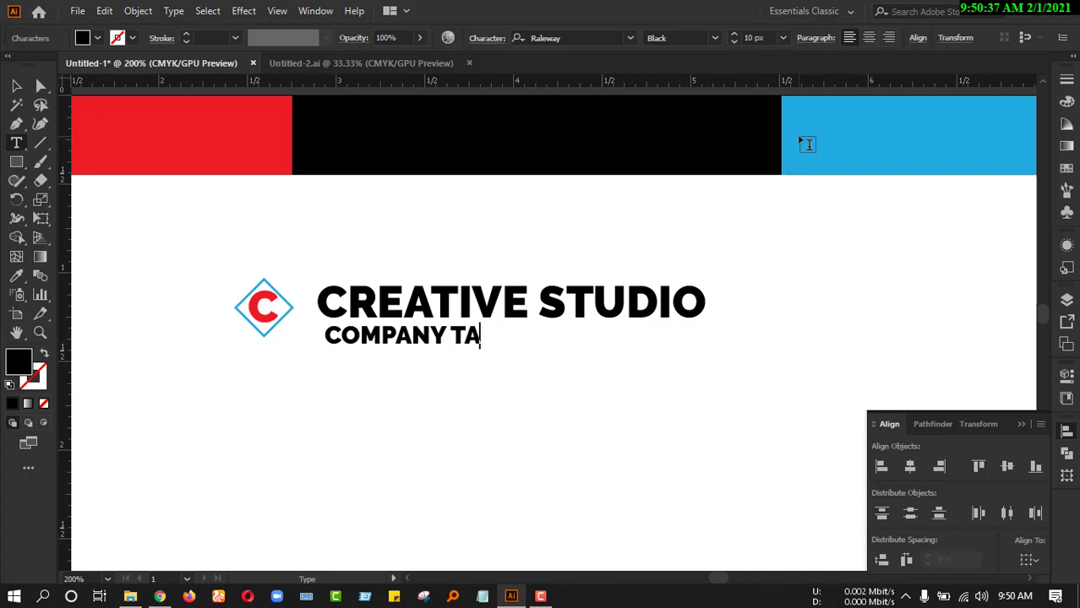
{"action": "type", "text": "GLI"}
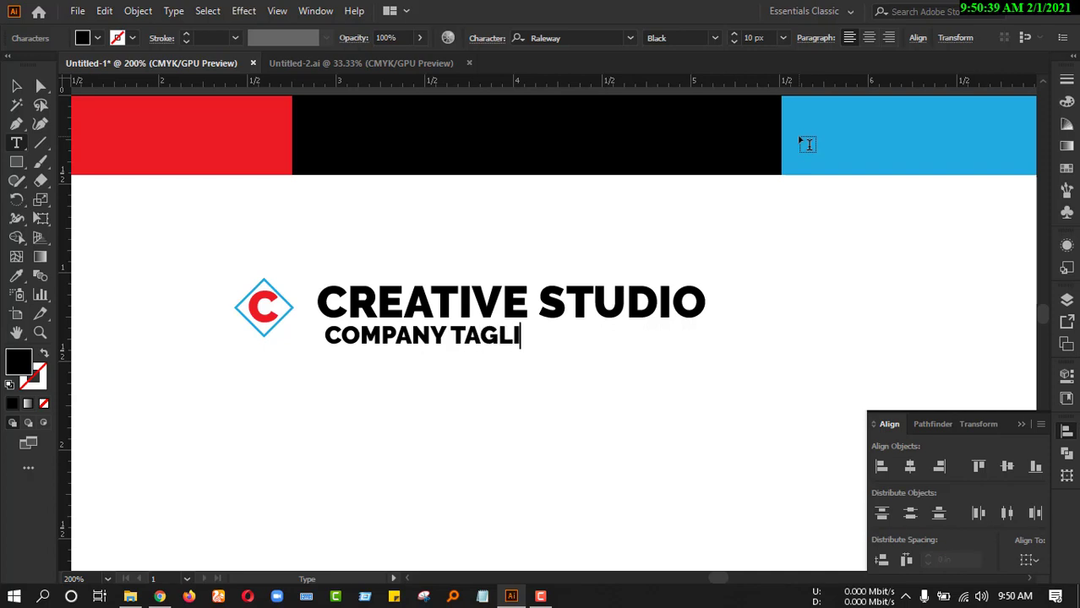
{"action": "type", "text": "NE "}
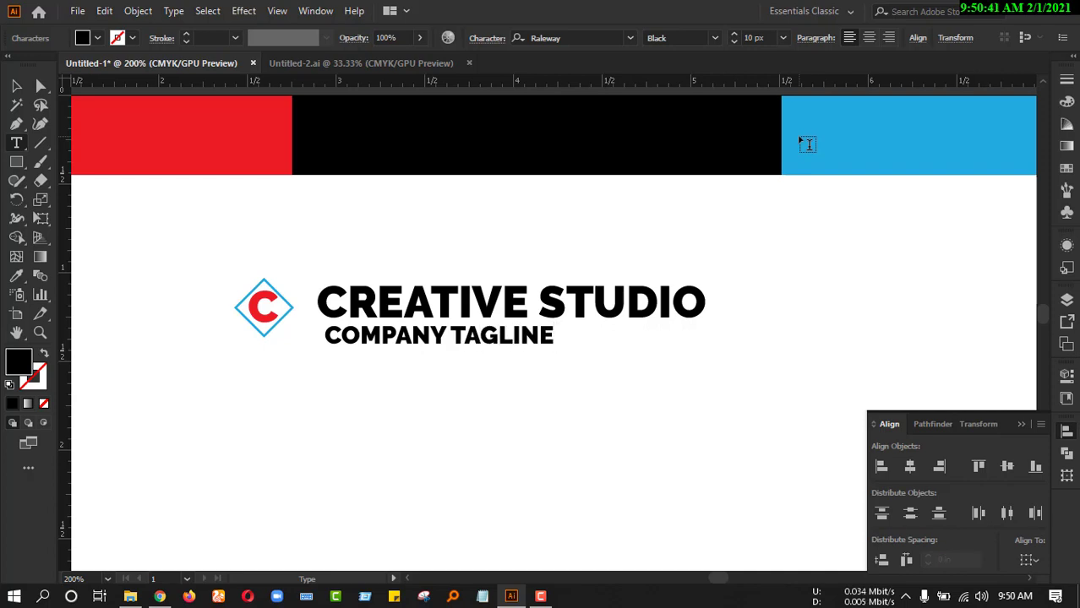
{"action": "type", "text": "HERE"}
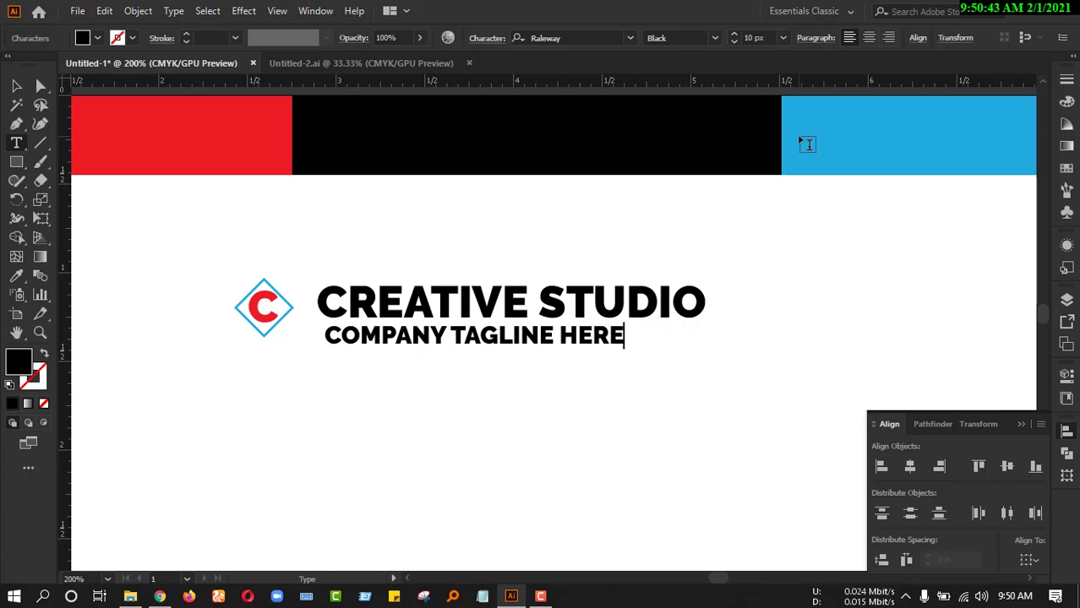
Step: Set the tagline to Raleway Light at 9 px
{"action": "left_click", "coordinate": [15, 93]}
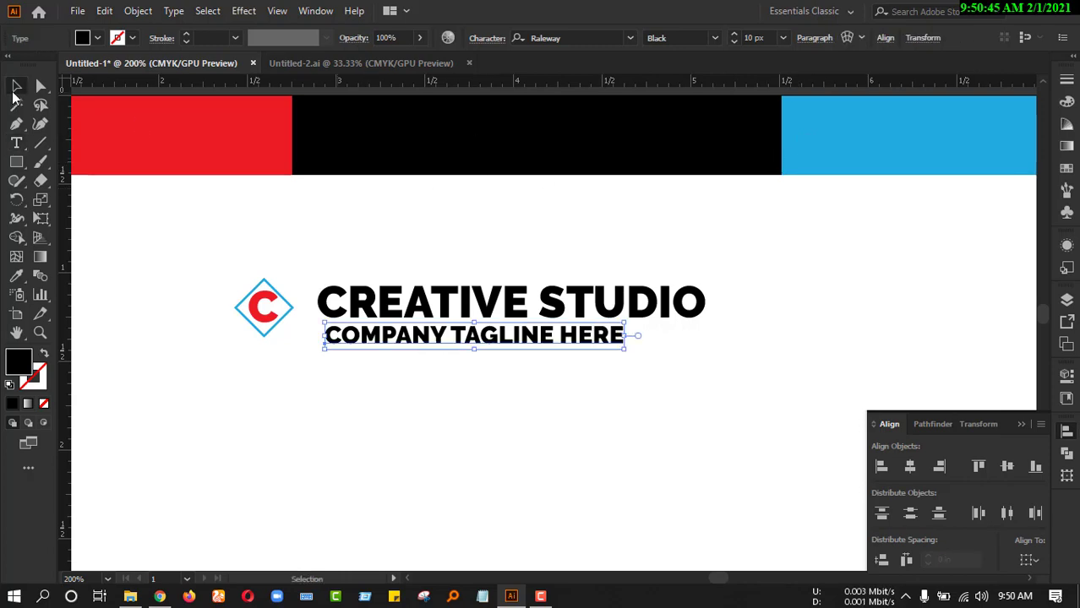
{"action": "left_click", "coordinate": [716, 37]}
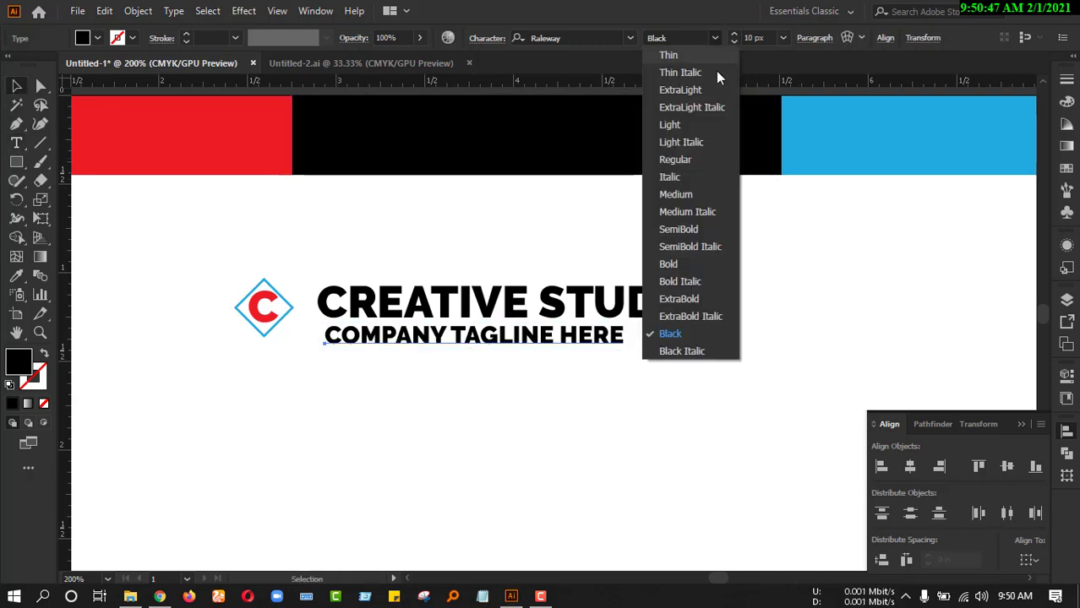
{"action": "left_click", "coordinate": [686, 127]}
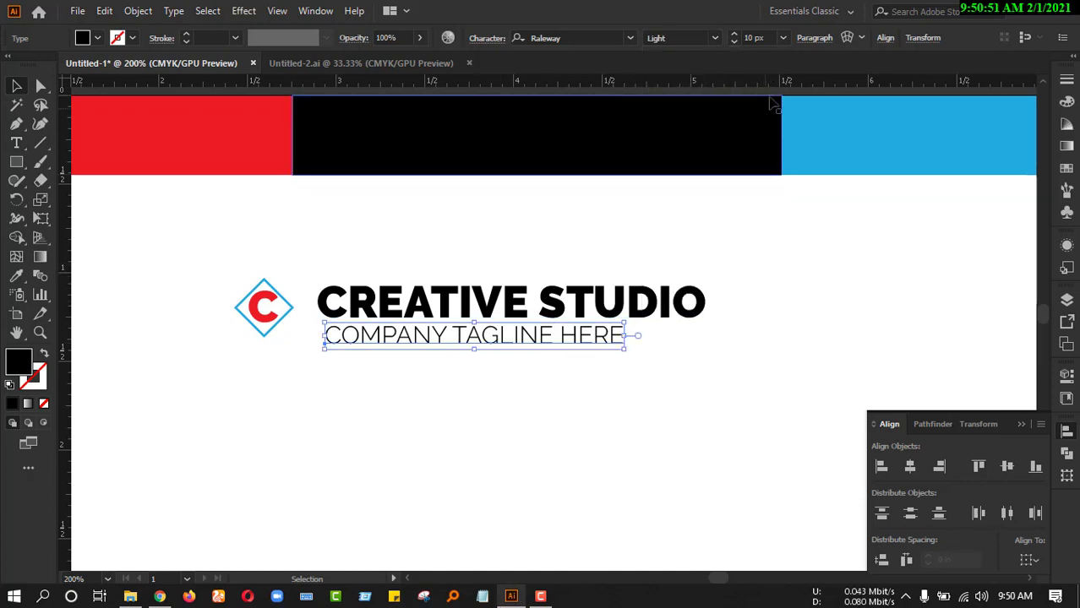
{"action": "left_click", "coordinate": [783, 38]}
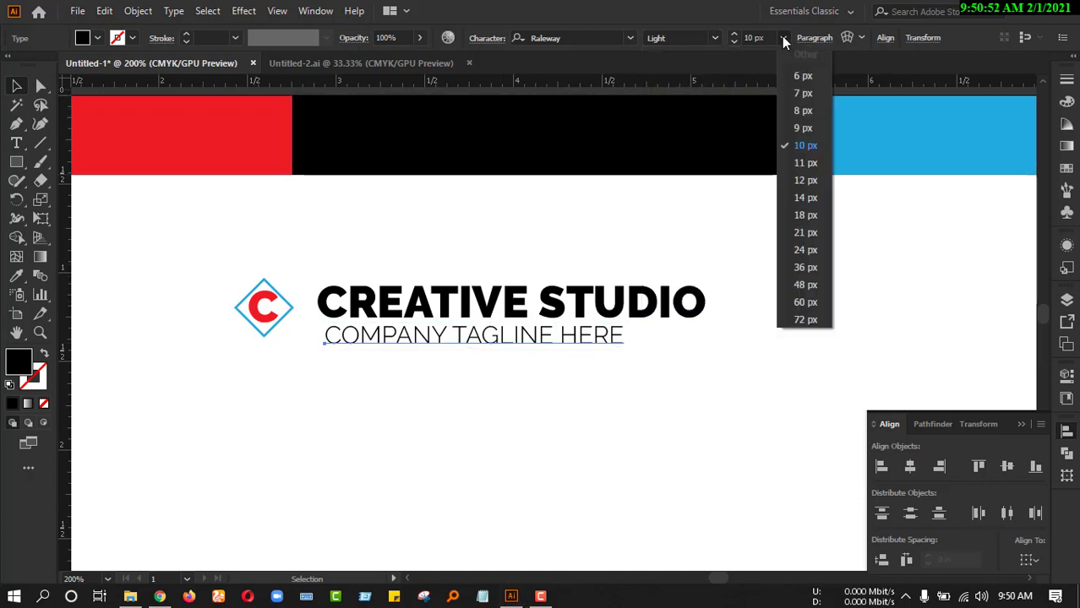
{"action": "left_click", "coordinate": [796, 128]}
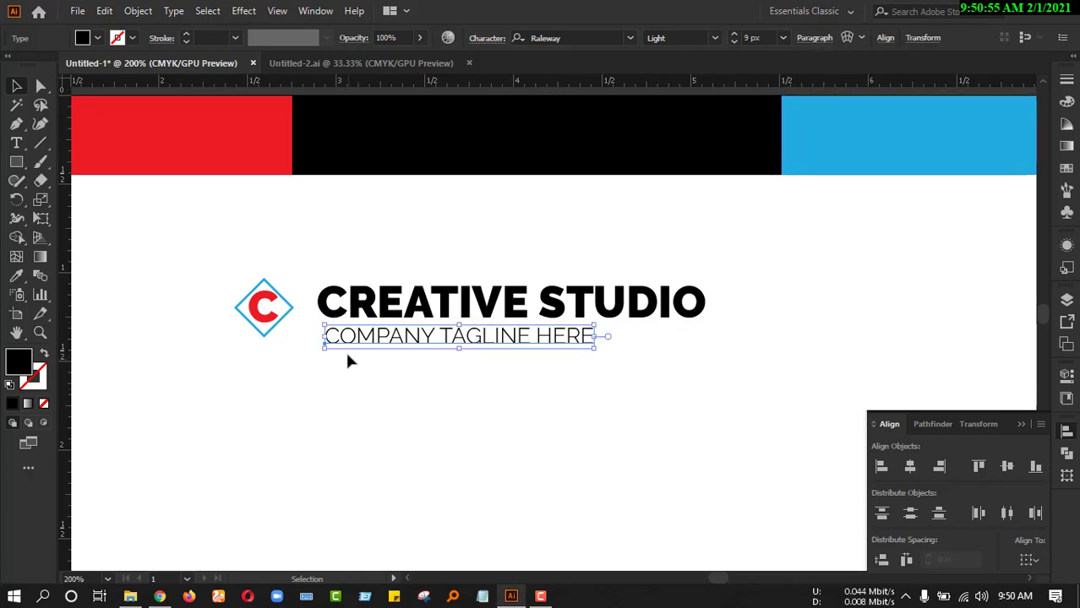
Step: Left-align the tagline with the CREATIVE STUDIO title
{"action": "left_click_drag", "start_coordinate": [329, 251], "coordinate": [367, 350]}
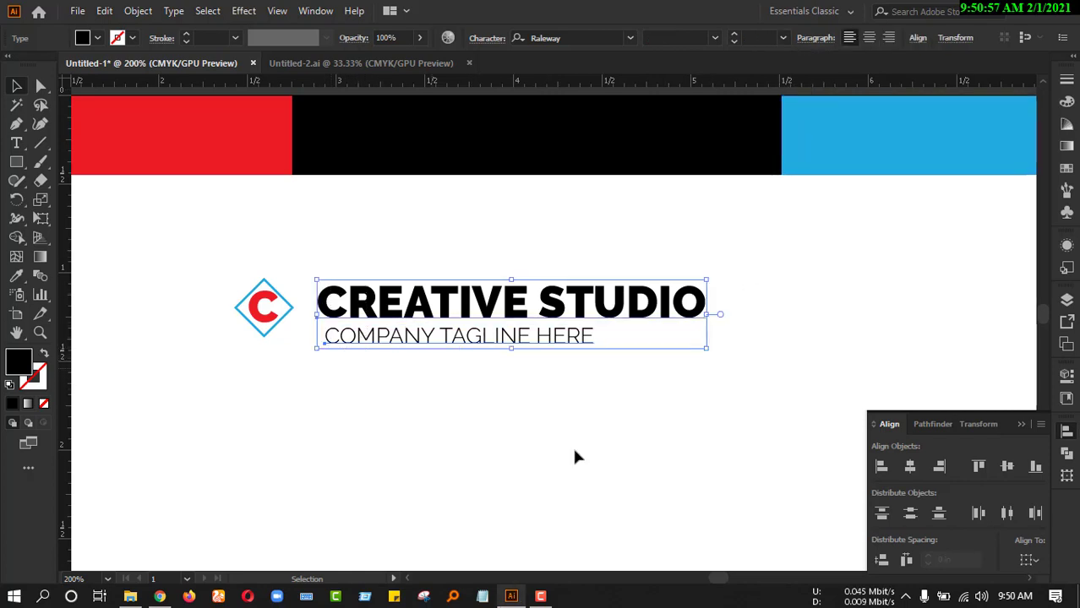
{"action": "left_click", "coordinate": [881, 467]}
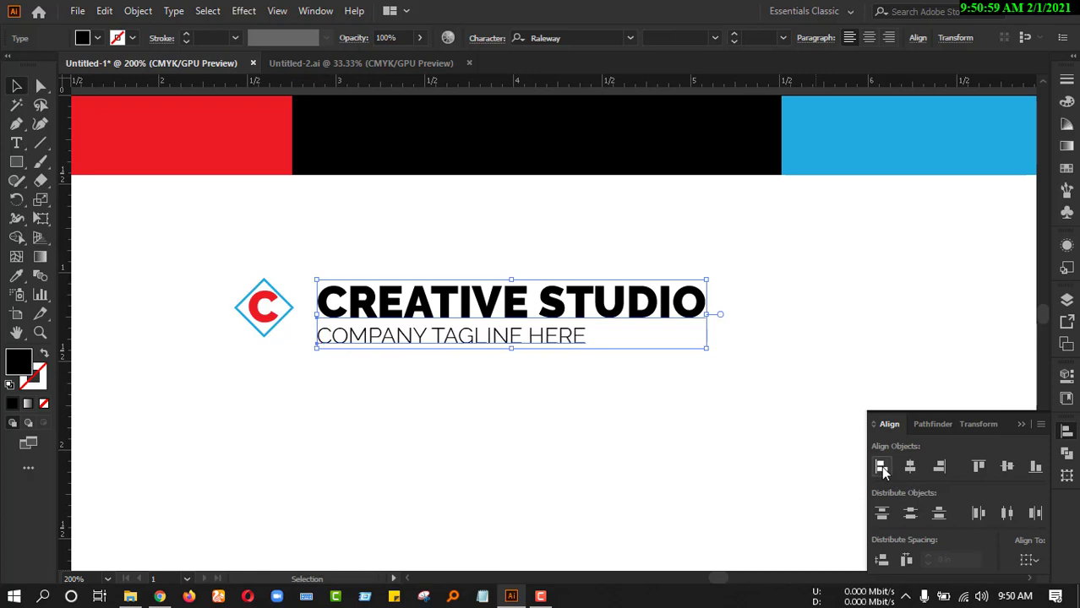
{"action": "left_click", "coordinate": [603, 357]}
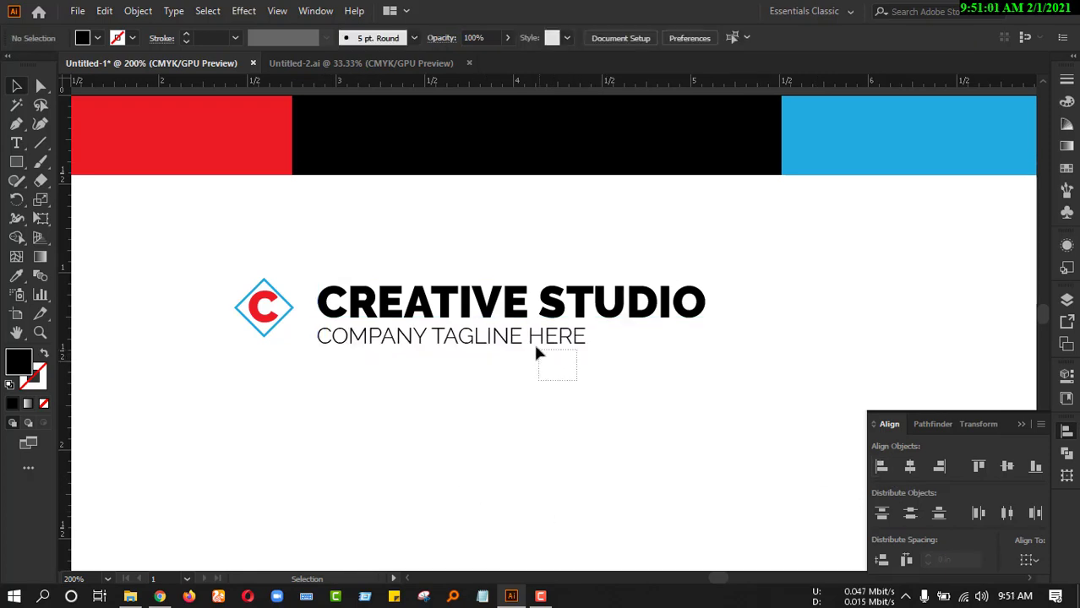
Step: Raise the tagline's tracking to 208, then fine-tune it with arrow keys
{"action": "left_click_drag", "start_coordinate": [536, 353], "coordinate": [504, 338]}
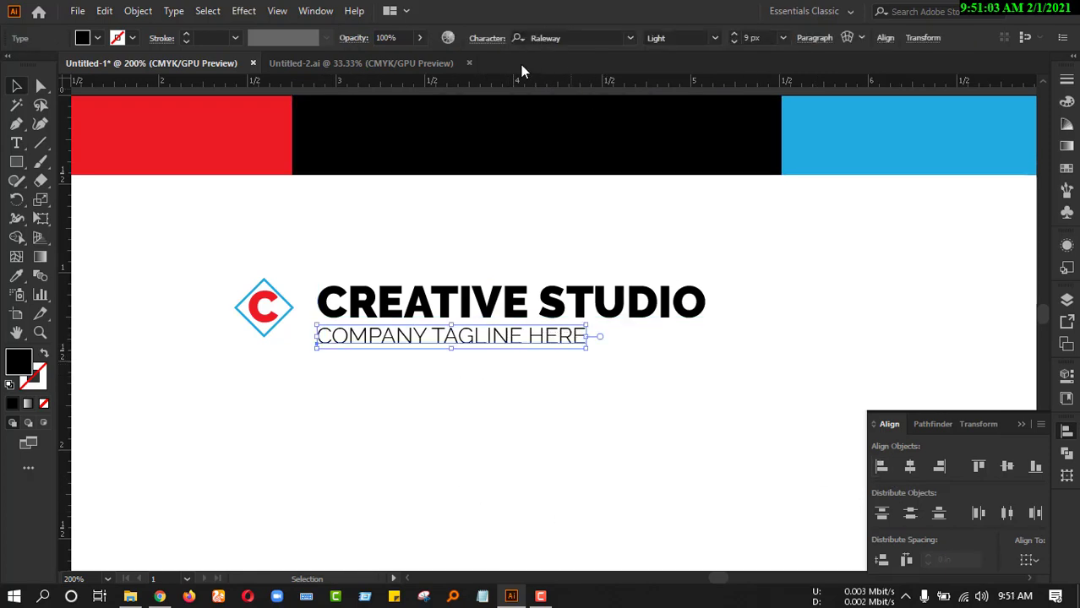
{"action": "left_click", "coordinate": [477, 39]}
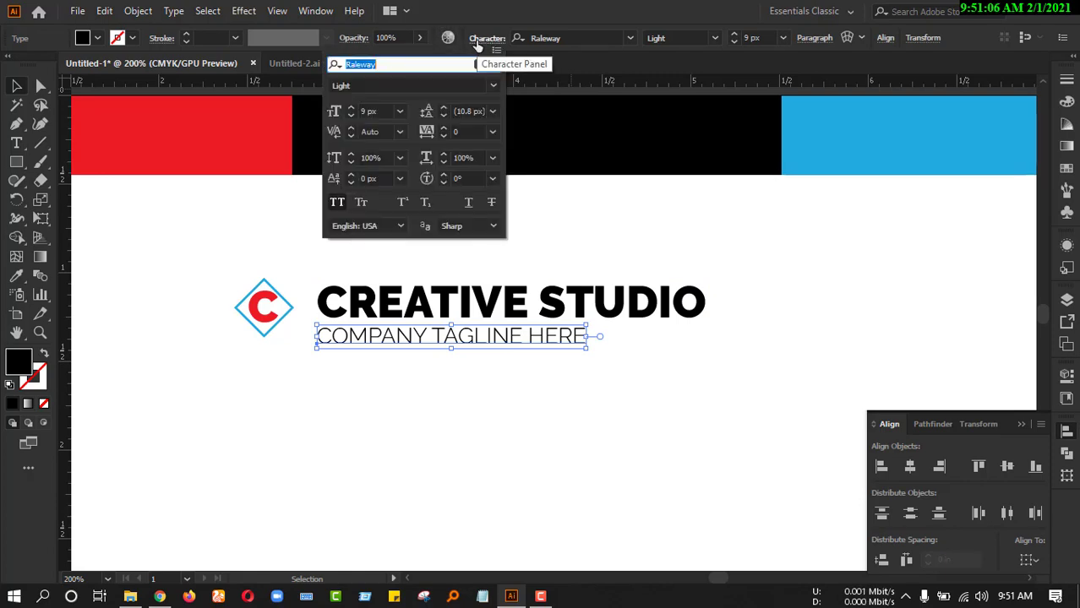
{"action": "left_click", "coordinate": [475, 131]}
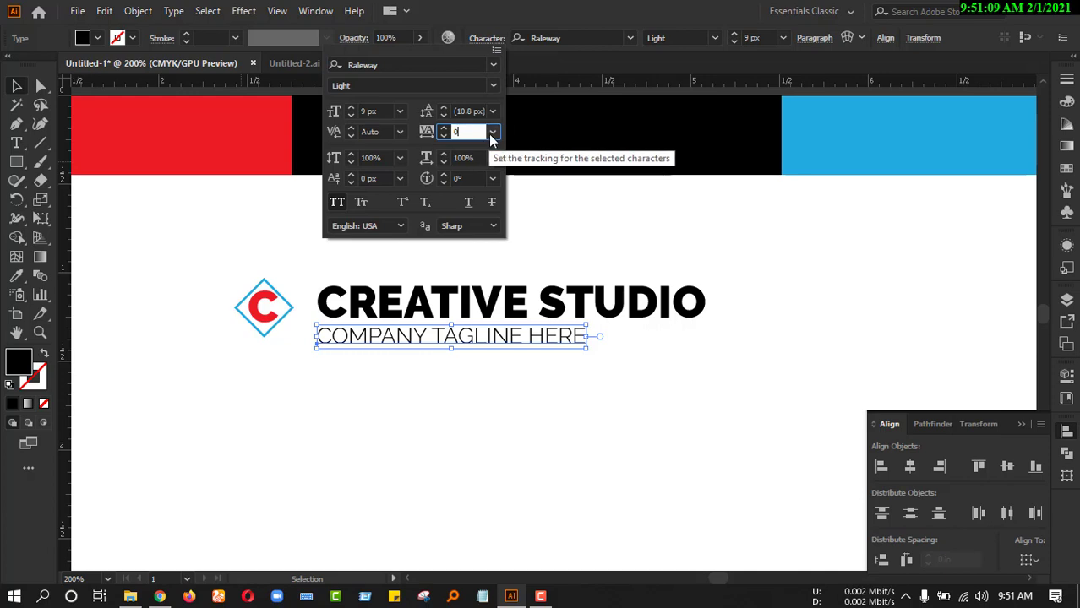
{"action": "left_click", "coordinate": [493, 132]}
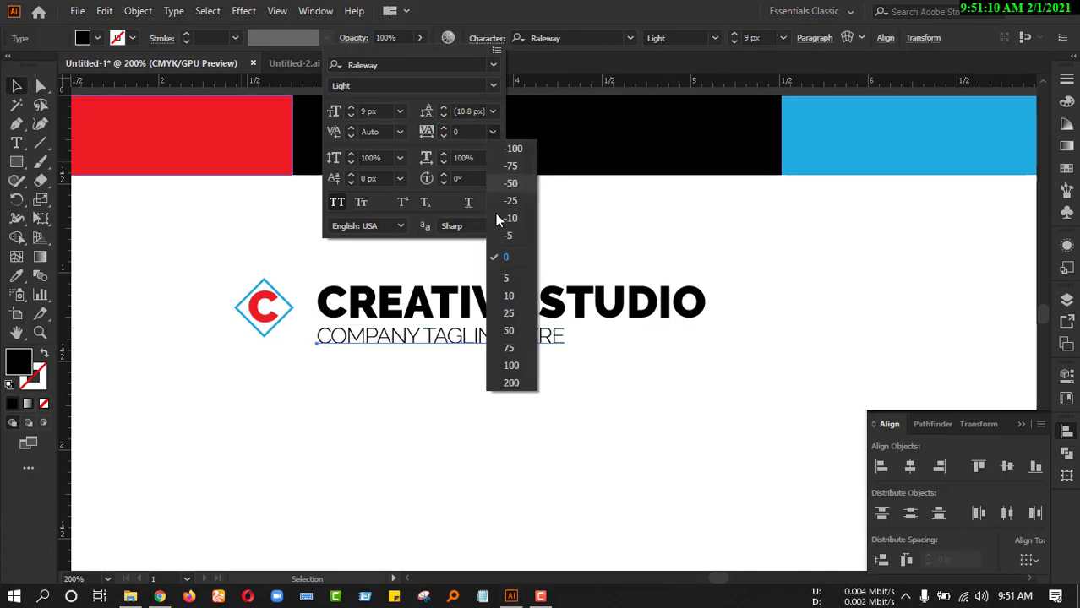
{"action": "left_click", "coordinate": [511, 384]}
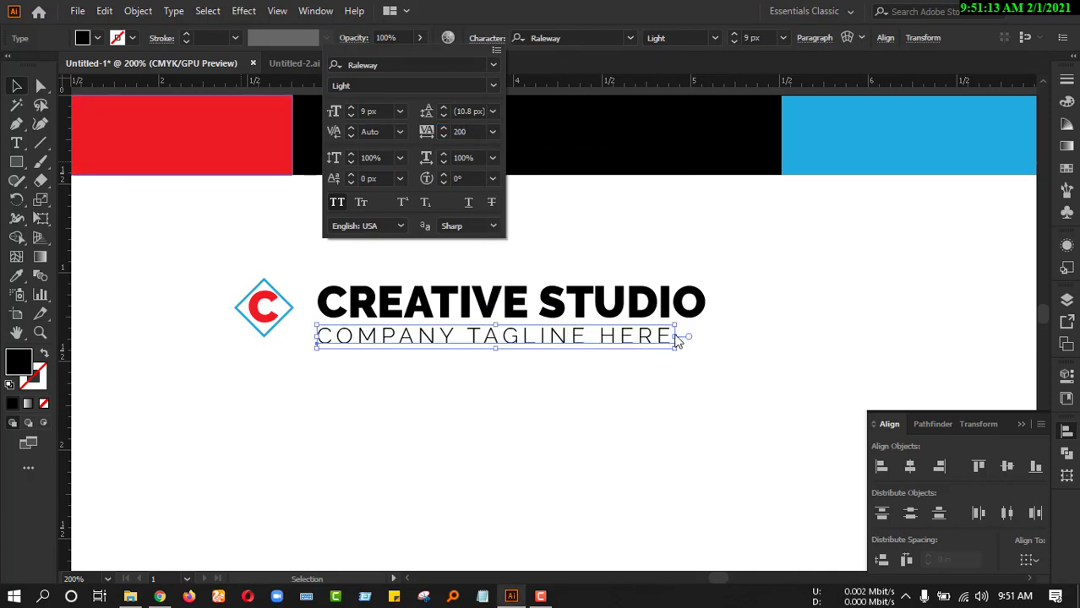
{"action": "left_click", "coordinate": [477, 132]}
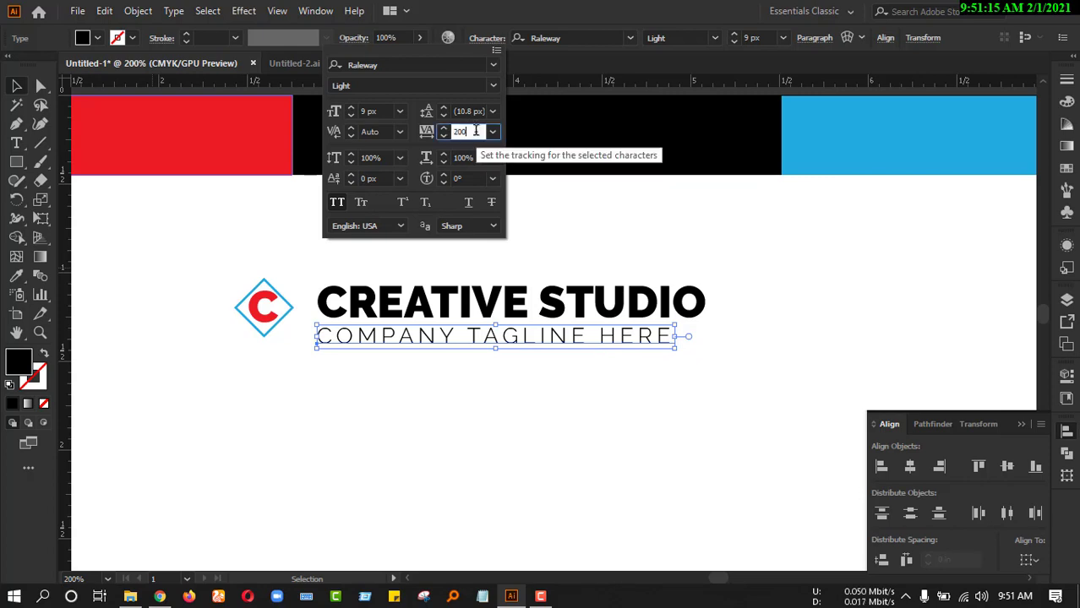
{"action": "type", "text": "208"}
{"action": "key", "text": "Return"}
{"action": "key", "text": "Up"}
{"action": "key", "text": "Up"}
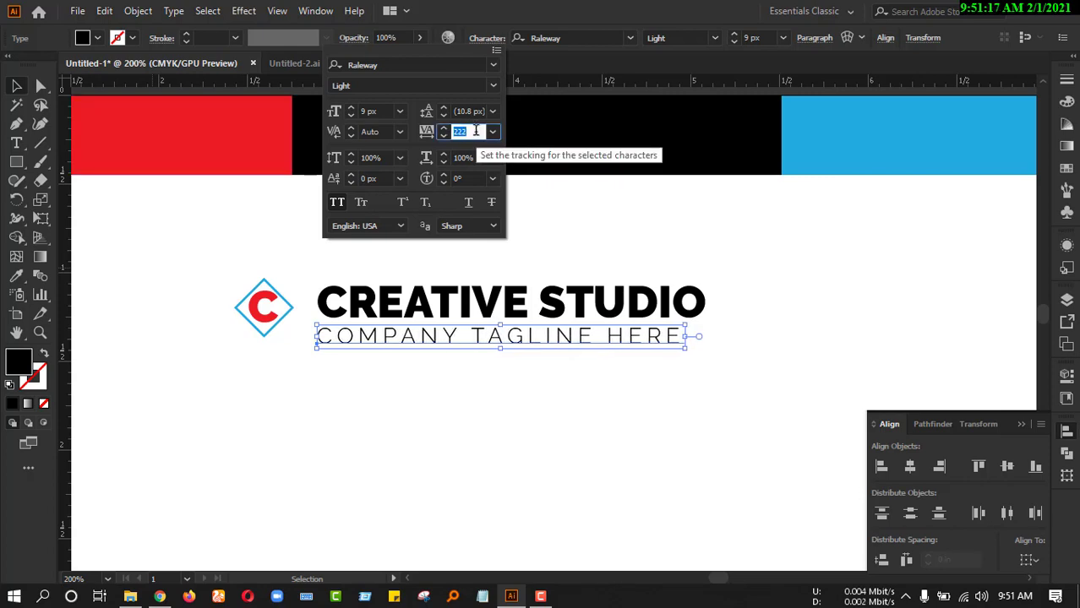
{"action": "key", "text": "Up"}
{"action": "key", "text": "Up"}
{"action": "key", "text": "Up"}
{"action": "key", "text": "Up"}
{"action": "key", "text": "Up"}
{"action": "key", "text": "Up"}
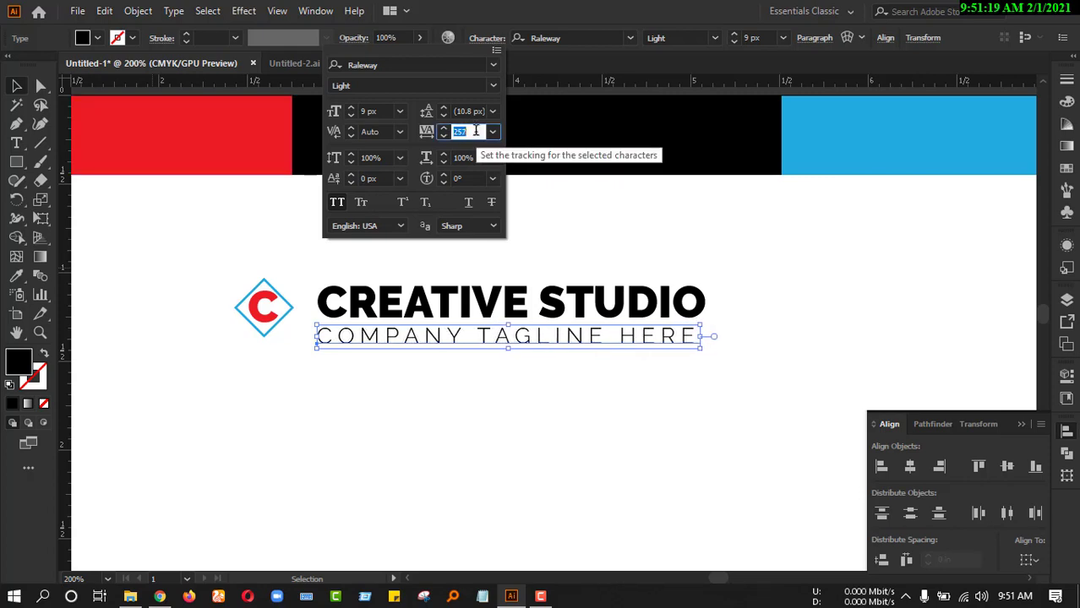
{"action": "key", "text": "Up"}
{"action": "key", "text": "Up"}
{"action": "key", "text": "Up"}
{"action": "key", "text": "Up"}
{"action": "key", "text": "Up"}
{"action": "key", "text": "Up"}
{"action": "key", "text": "Up"}
{"action": "key", "text": "Up"}
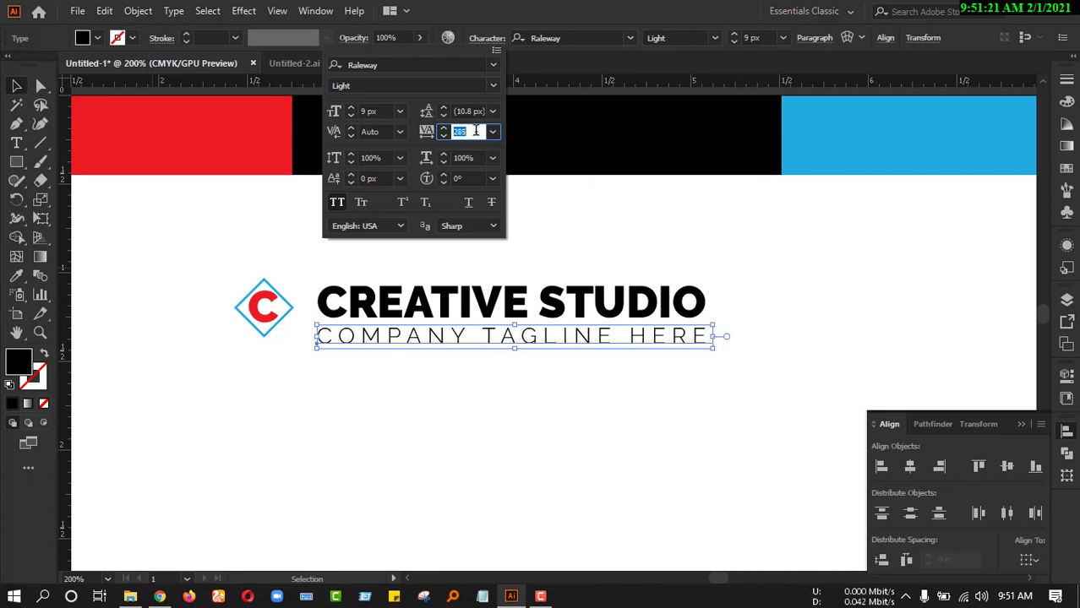
{"action": "key", "text": "Up"}
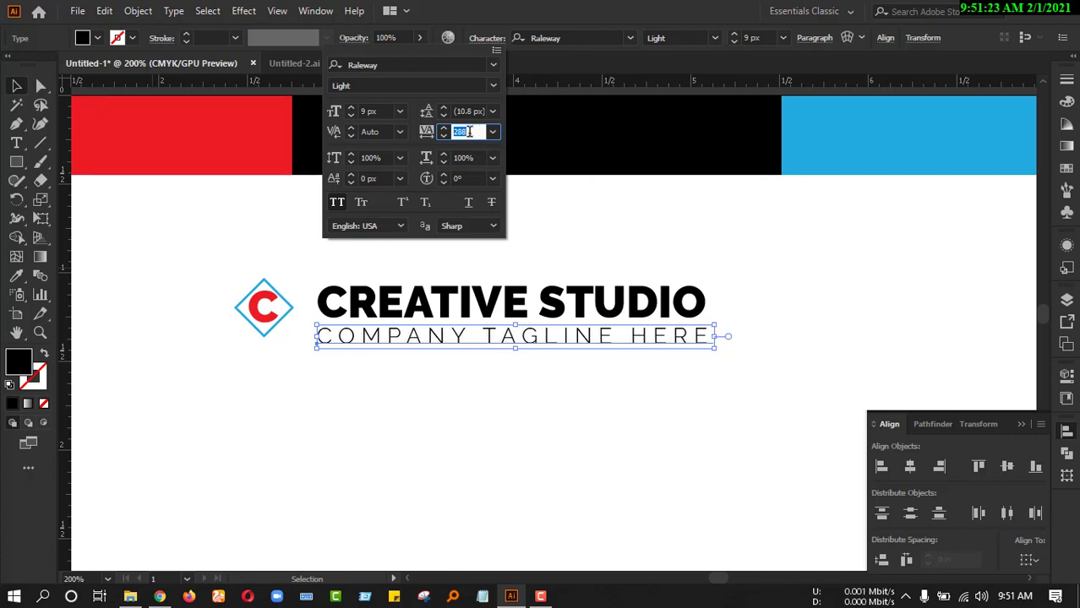
{"action": "key", "text": "Down"}
{"action": "key", "text": "Down"}
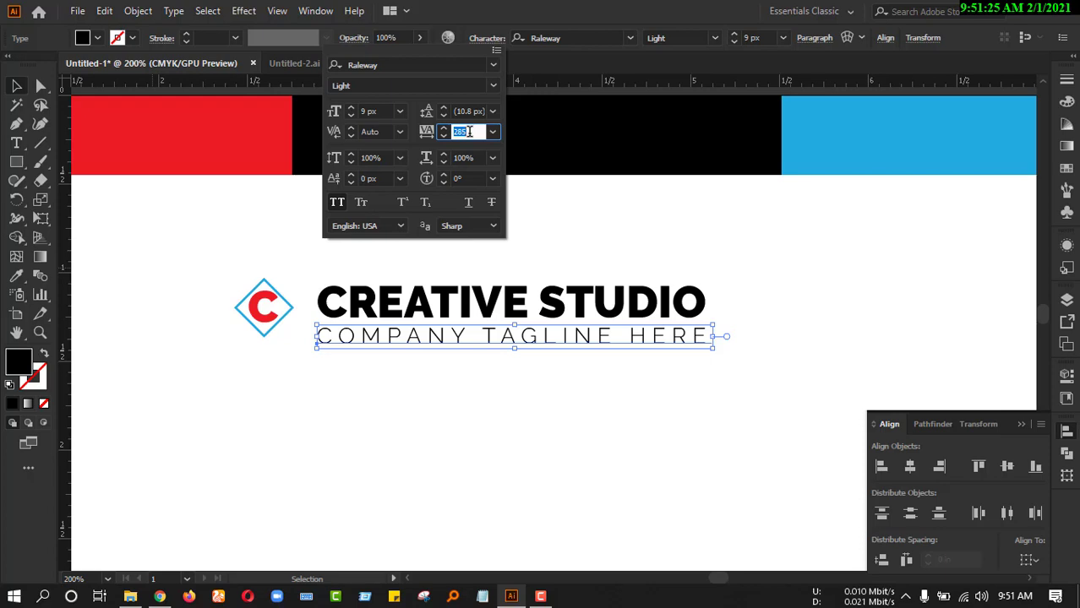
Step: Close the Character panel and select title and tagline to compare widths
{"action": "left_click", "coordinate": [451, 505]}
{"action": "left_click", "coordinate": [418, 450]}
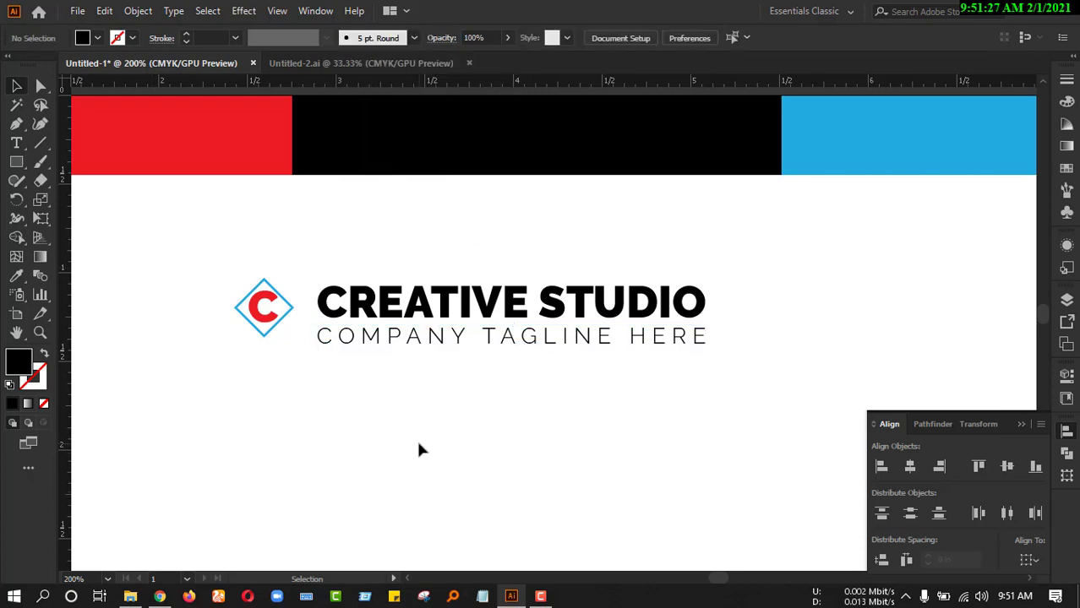
{"action": "left_click_drag", "start_coordinate": [693, 409], "coordinate": [545, 272]}
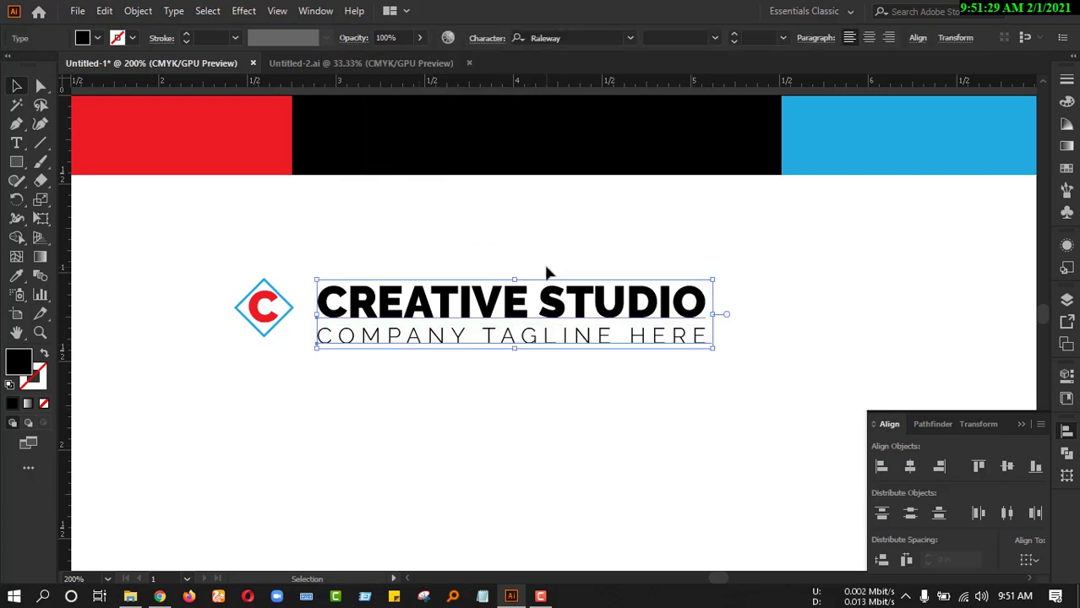
{"action": "left_click", "coordinate": [539, 396]}
{"action": "scroll", "coordinate": [614, 427], "scroll_direction": "up", "scroll_amount": 2}
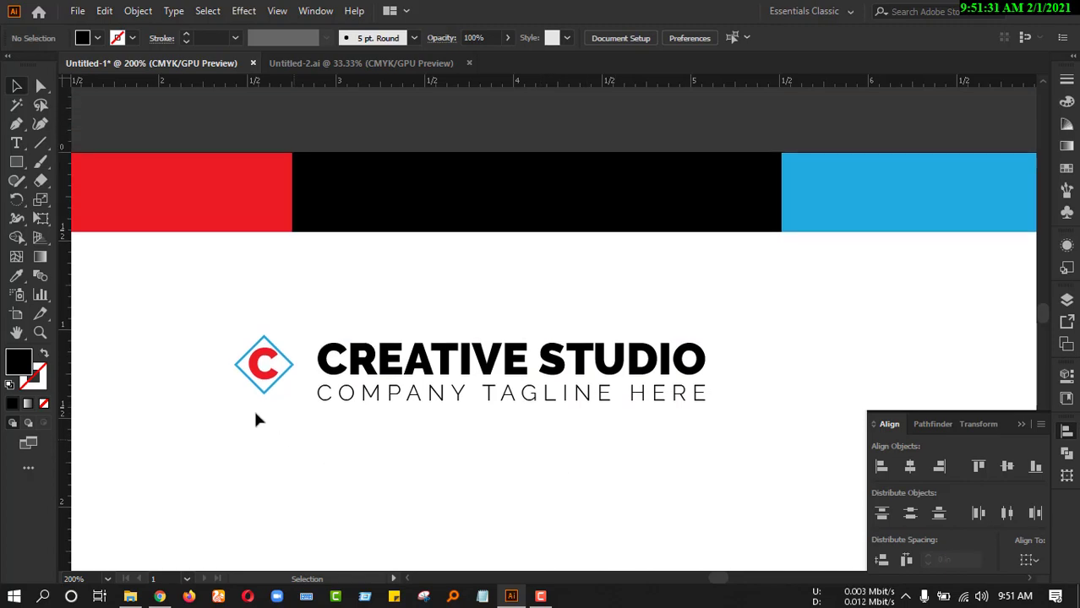
Step: Colour the word STUDIO with the red header bar's colour
{"action": "key", "text": "t"}
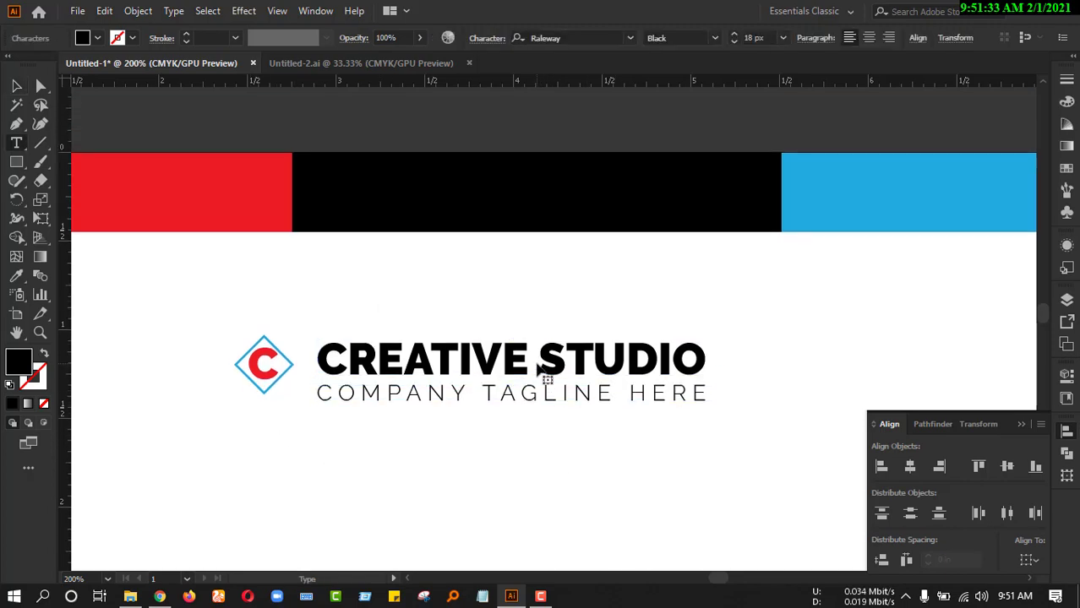
{"action": "left_click_drag", "start_coordinate": [537, 369], "coordinate": [707, 361]}
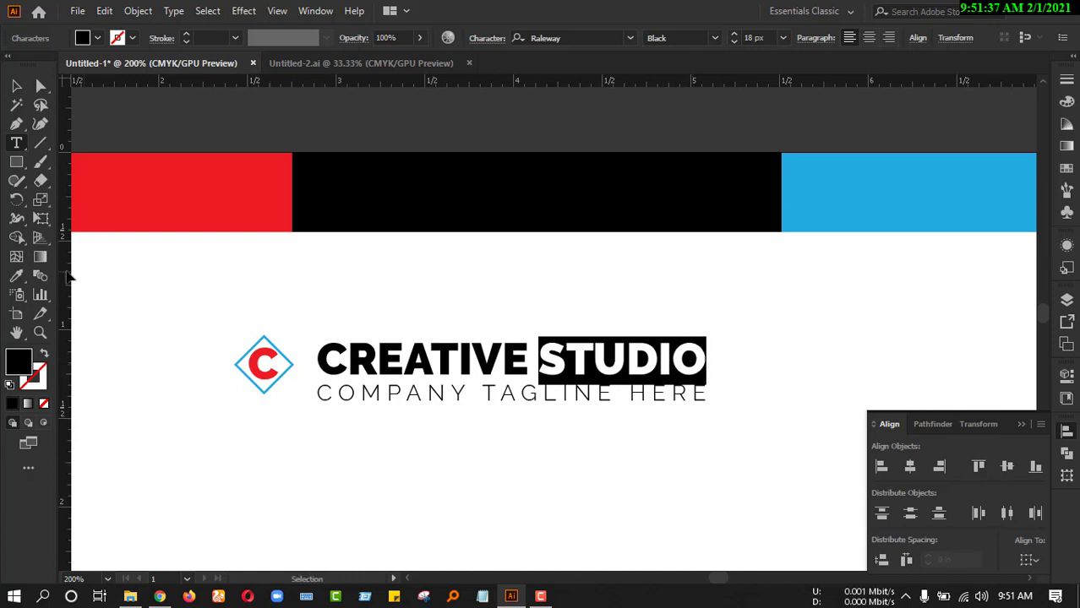
{"action": "left_click", "coordinate": [15, 279]}
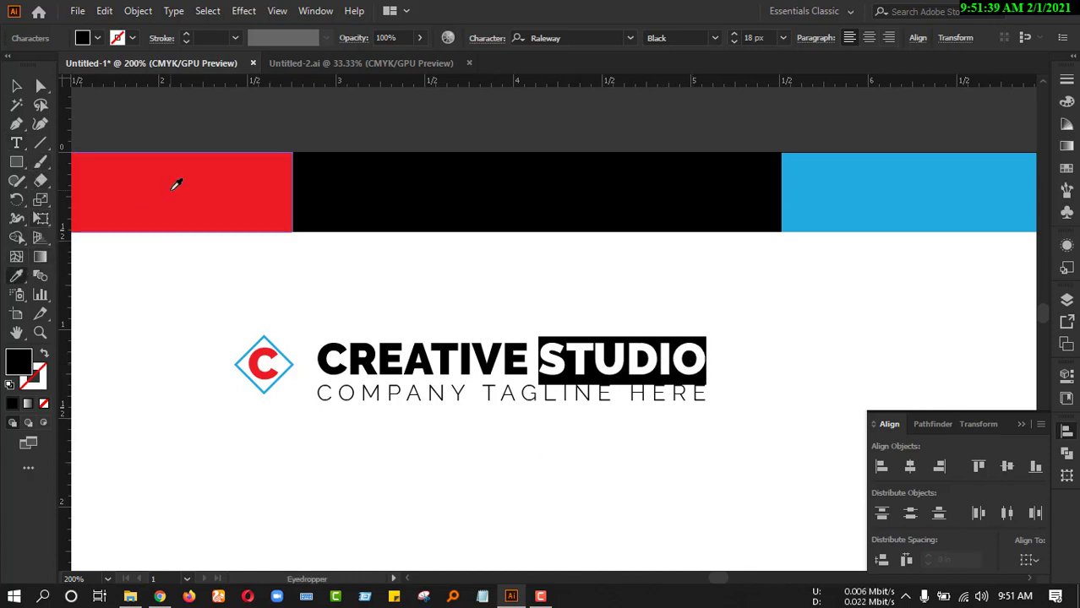
{"action": "left_click", "coordinate": [176, 181]}
{"action": "left_click", "coordinate": [19, 85]}
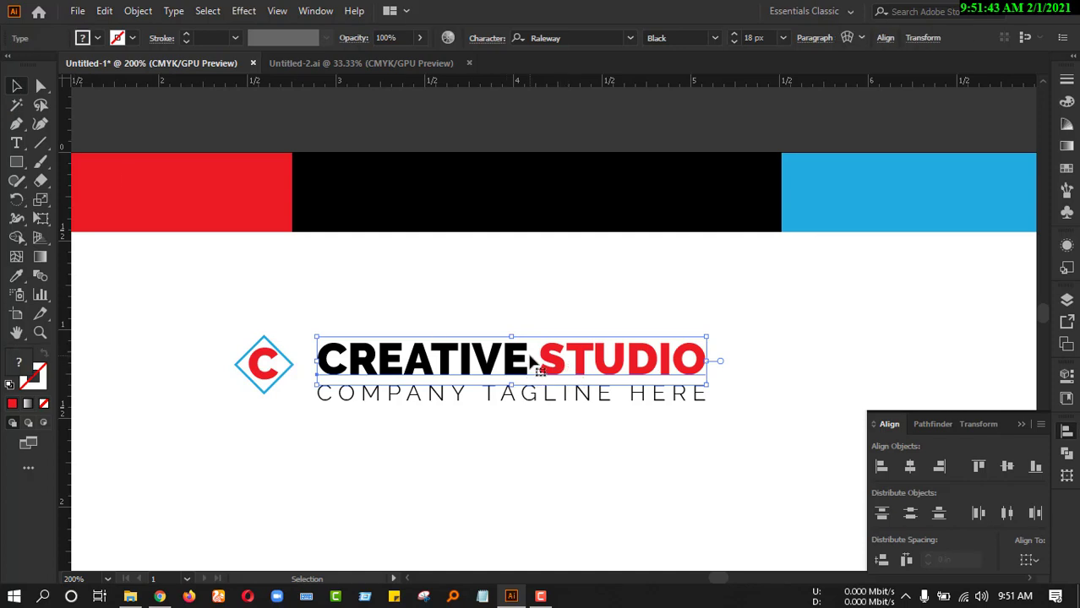
Step: Colour the word CREATIVE with the blue header bar's colour
{"action": "double_click", "coordinate": [531, 363]}
{"action": "left_click_drag", "start_coordinate": [531, 363], "coordinate": [188, 235]}
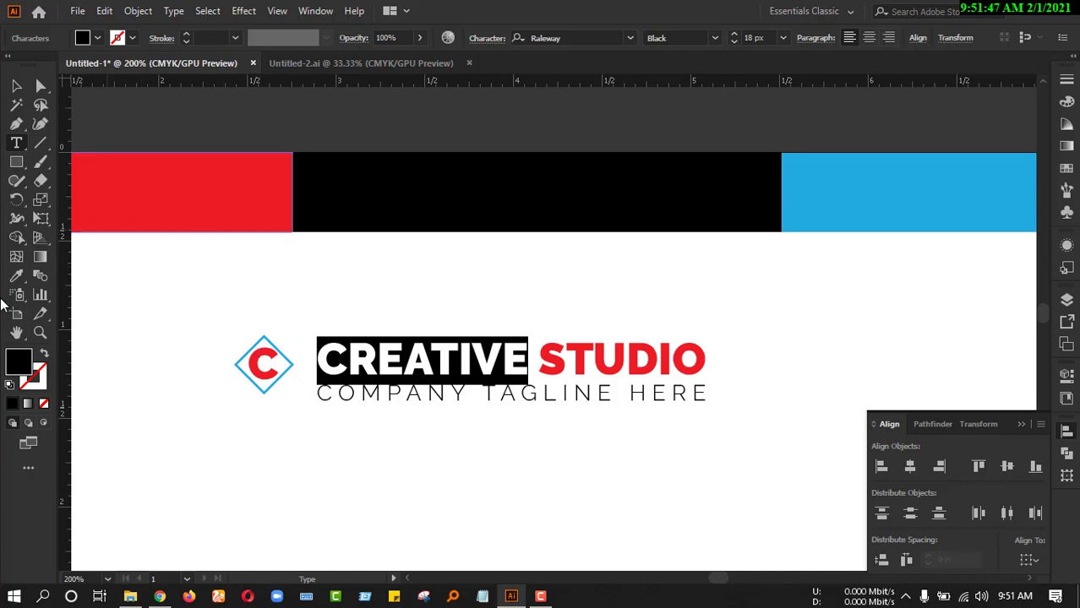
{"action": "left_click", "coordinate": [16, 275]}
{"action": "left_click", "coordinate": [947, 168]}
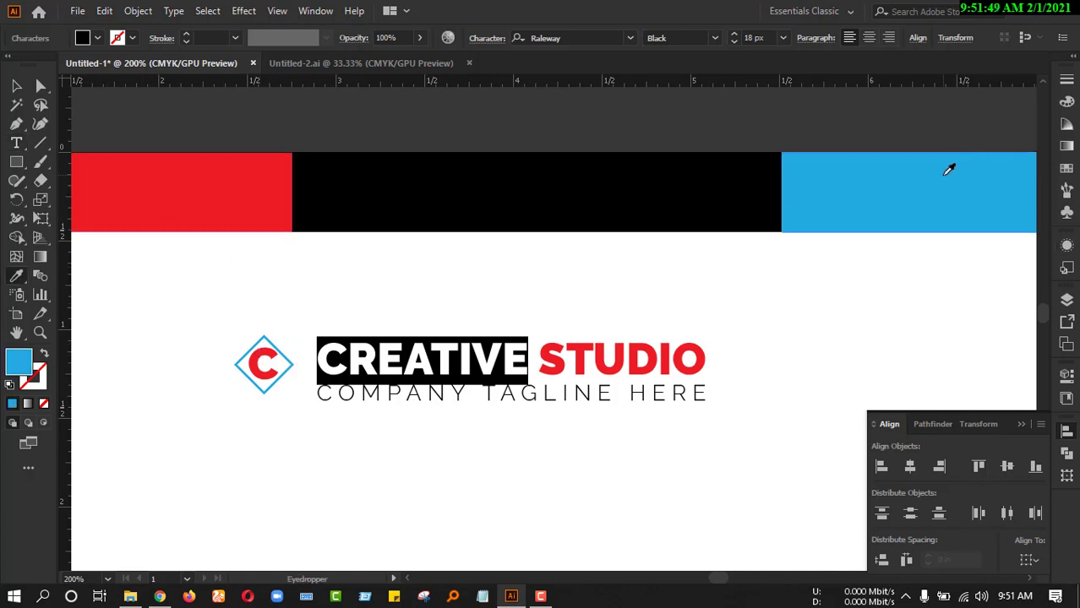
{"action": "left_click", "coordinate": [18, 84]}
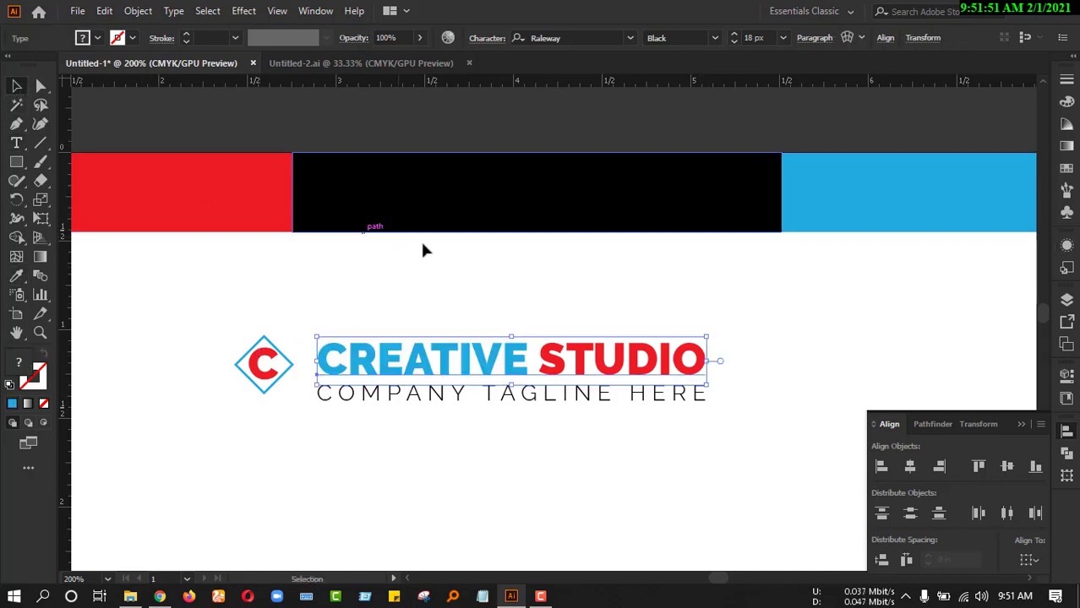
{"action": "left_click", "coordinate": [432, 244]}
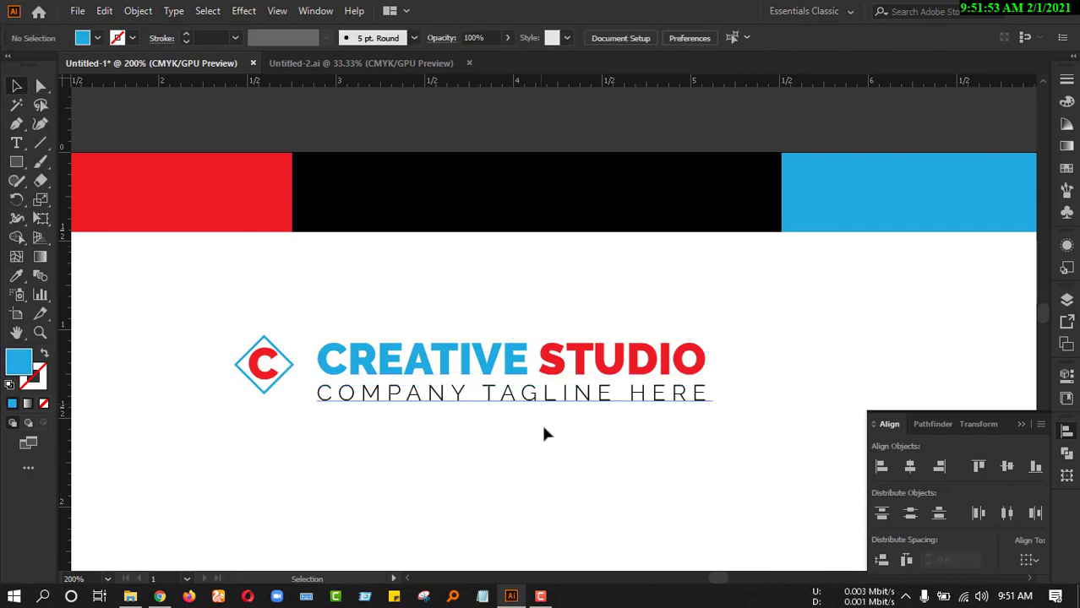
{"action": "left_click_drag", "start_coordinate": [647, 466], "coordinate": [439, 337]}
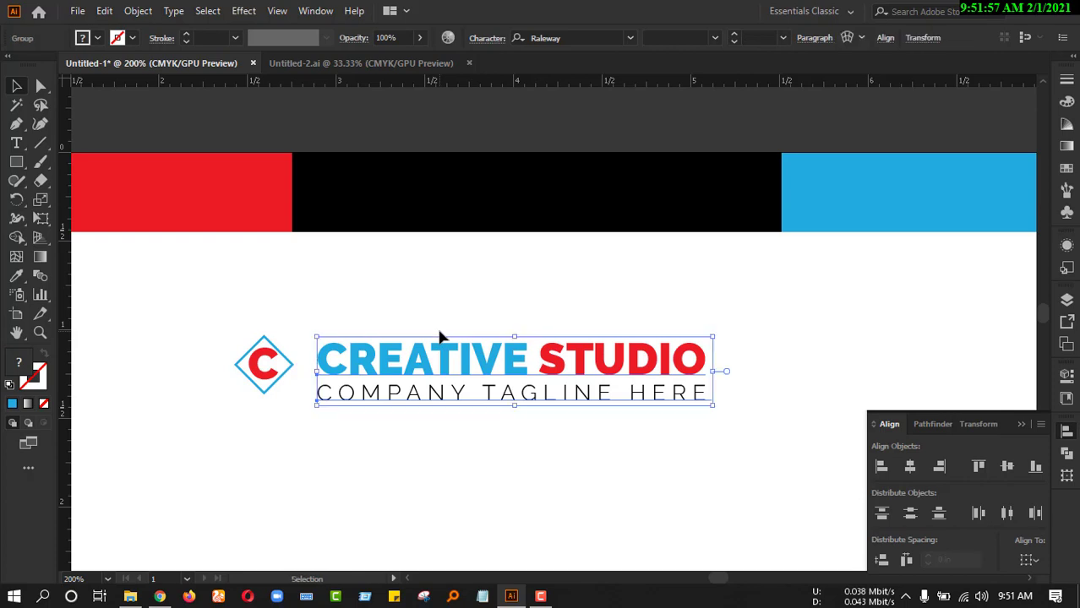
Step: Enlarge the diamond C icon to about 0.41 in and nudge it left
{"action": "left_click", "coordinate": [442, 479]}
{"action": "scroll", "coordinate": [439, 473], "scroll_direction": "down", "scroll_amount": 2}
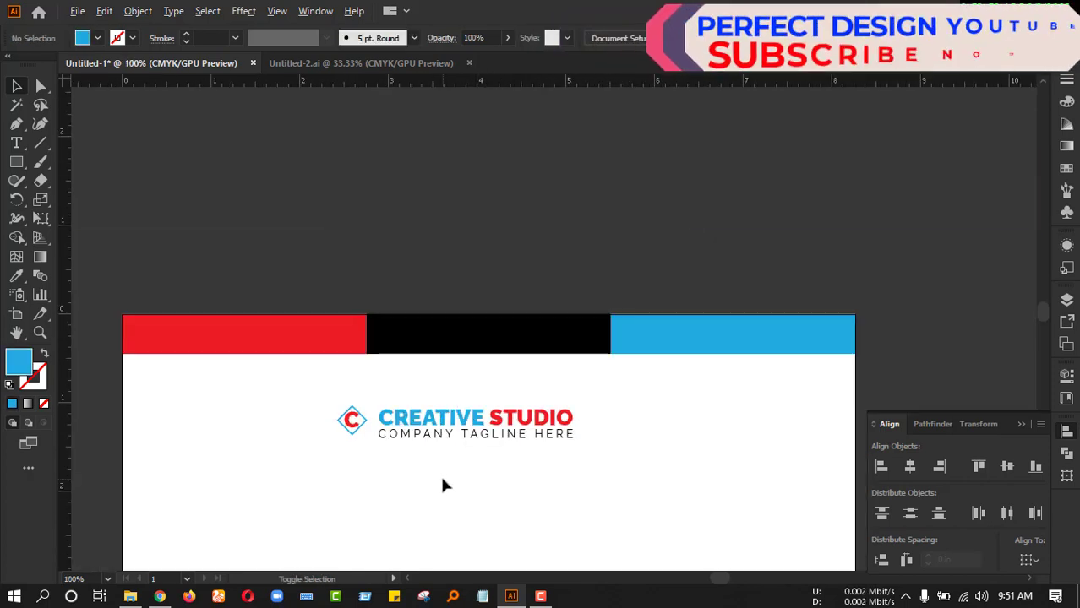
{"action": "left_click_drag", "start_coordinate": [439, 473], "coordinate": [455, 450]}
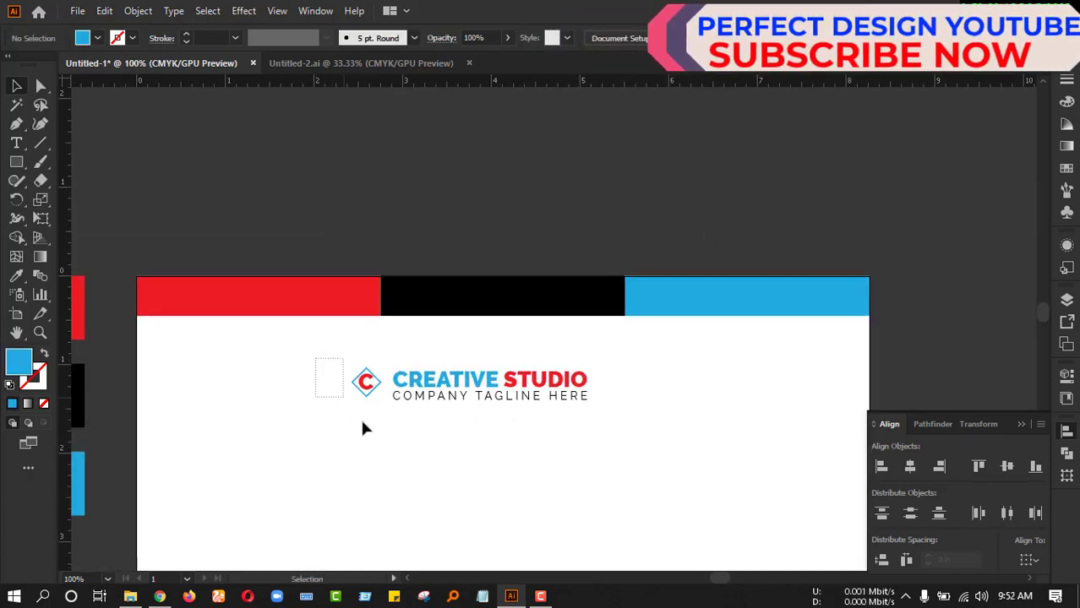
{"action": "left_click_drag", "start_coordinate": [363, 428], "coordinate": [424, 456]}
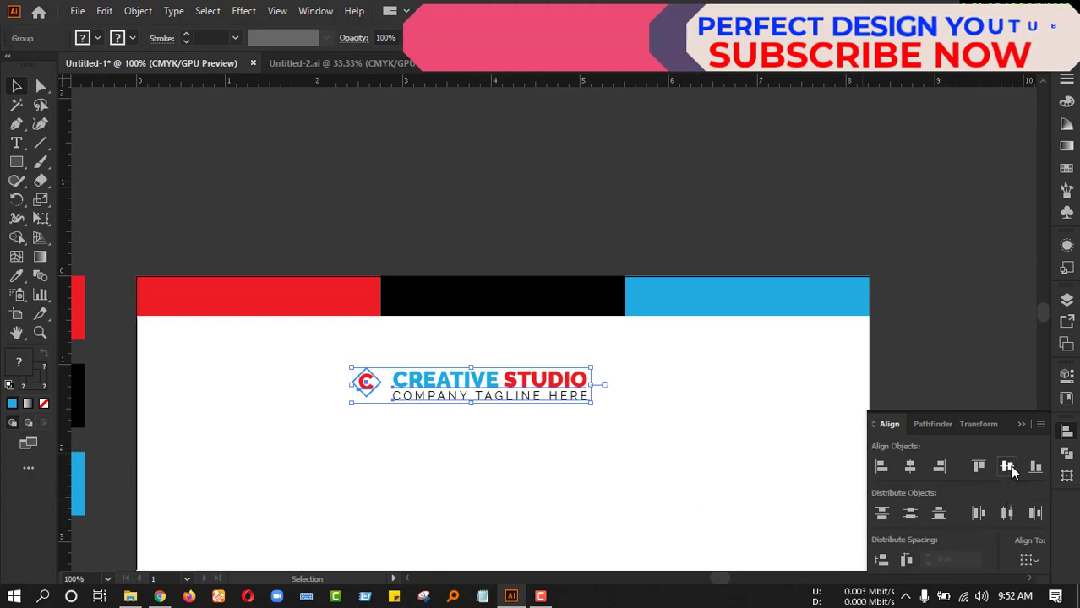
{"action": "left_click", "coordinate": [507, 486]}
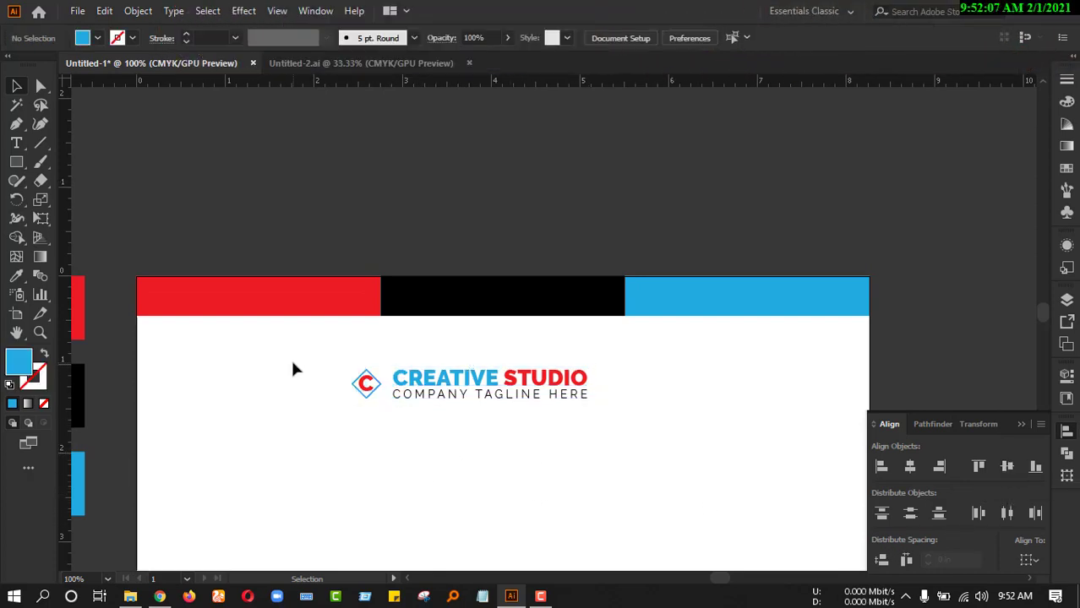
{"action": "left_click_drag", "start_coordinate": [353, 411], "coordinate": [368, 418]}
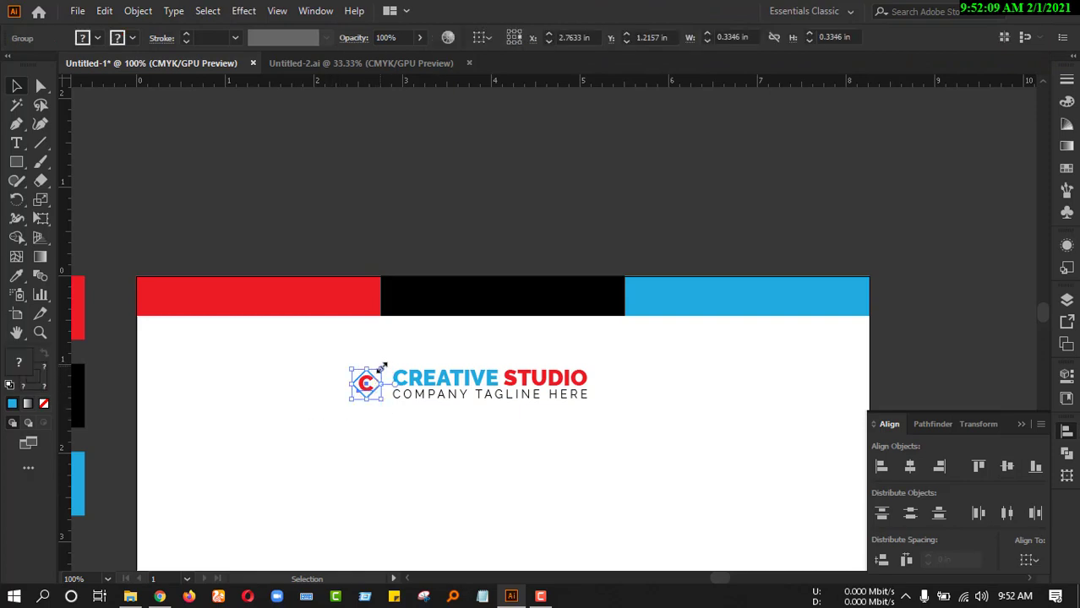
{"action": "left_click_drag", "start_coordinate": [380, 368], "coordinate": [387, 361]}
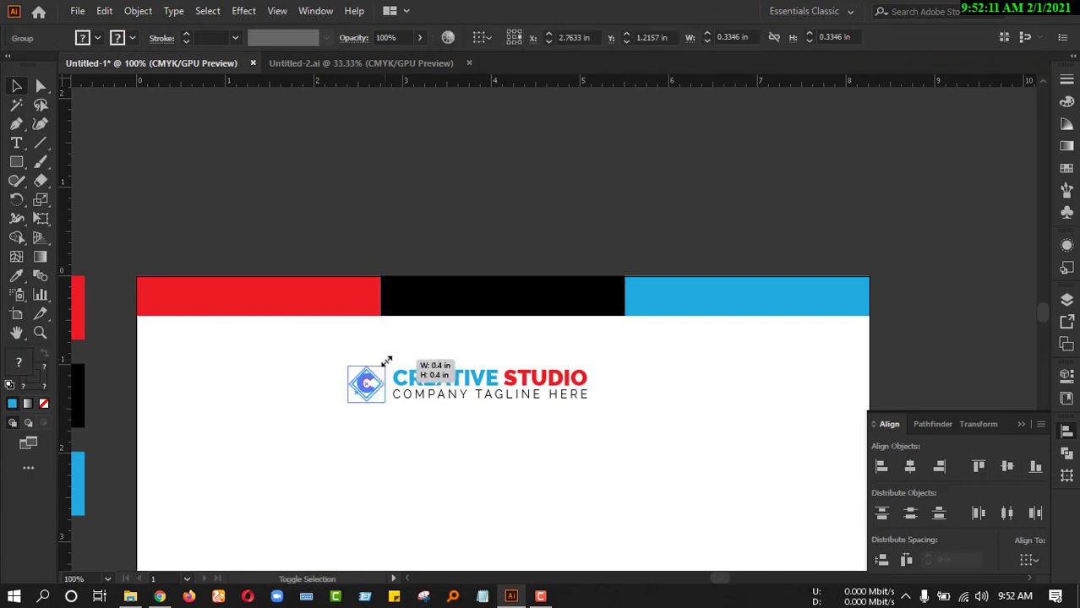
{"action": "key", "text": "shift+Left"}
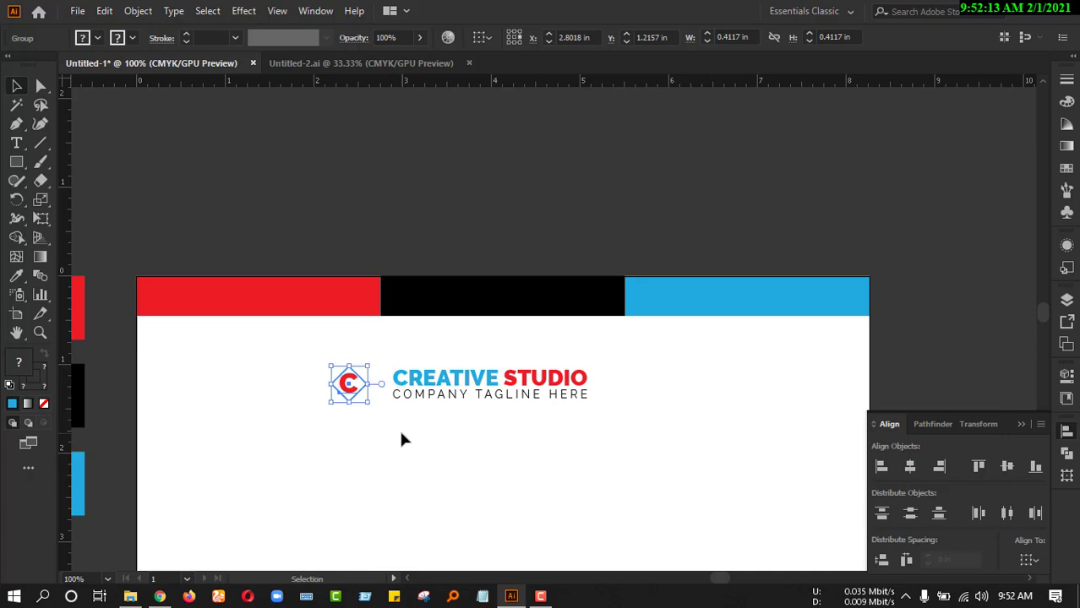
{"action": "left_click", "coordinate": [401, 437]}
Step: Vertically centre the icon with the title and tagline block
{"action": "left_click_drag", "start_coordinate": [258, 356], "coordinate": [483, 448]}
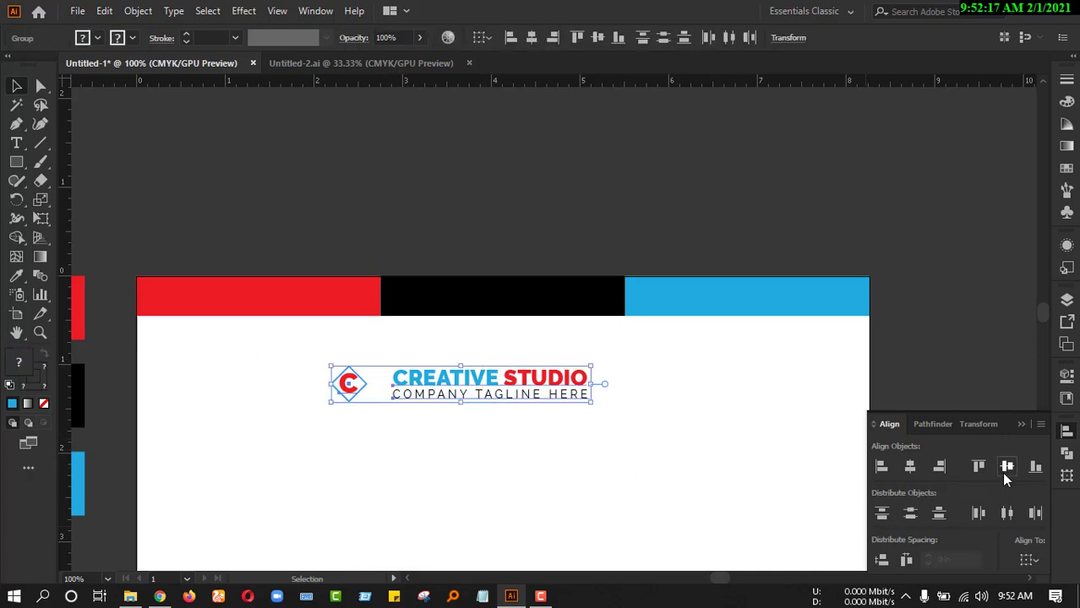
{"action": "left_click", "coordinate": [384, 440]}
{"action": "left_click_drag", "start_coordinate": [331, 380], "coordinate": [494, 458]}
{"action": "left_click", "coordinate": [493, 456]}
{"action": "key", "text": "ctrl+z"}
{"action": "left_click", "coordinate": [493, 456]}
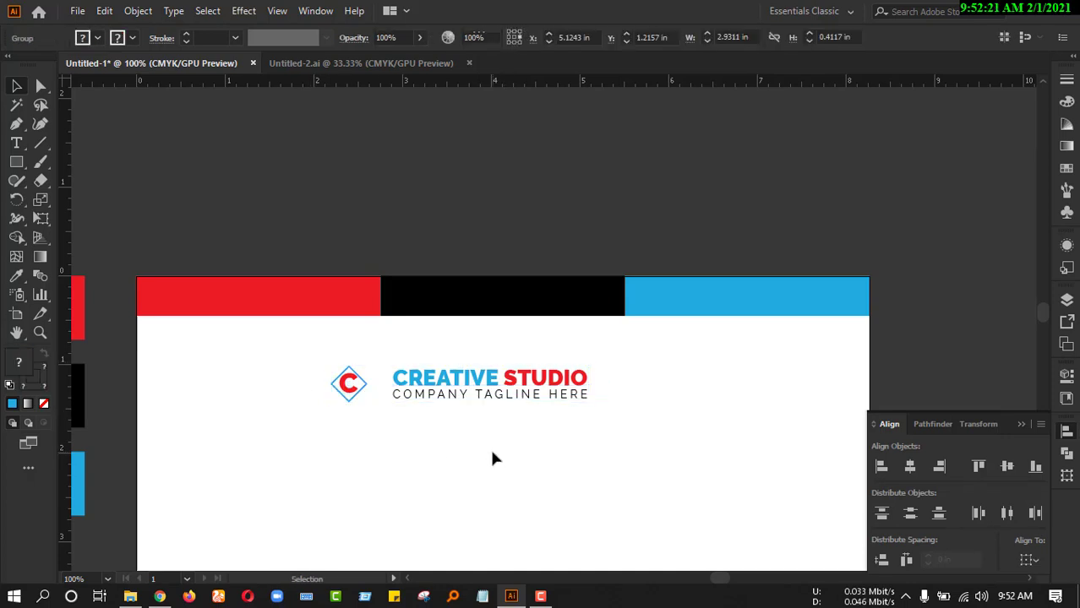
{"action": "scroll", "coordinate": [494, 458], "scroll_direction": "down", "scroll_amount": 2}
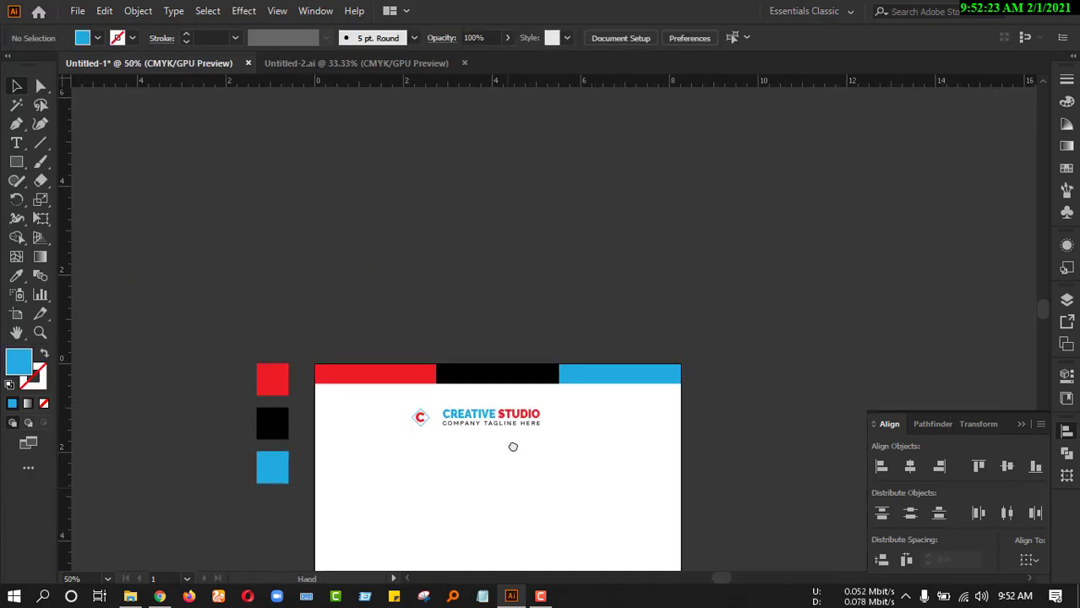
Step: Move the logo up under the header and centre it horizontally on the artboard
{"action": "left_click_drag", "start_coordinate": [513, 441], "coordinate": [531, 386]}
{"action": "left_click_drag", "start_coordinate": [503, 319], "coordinate": [519, 308]}
{"action": "scroll", "coordinate": [567, 457], "scroll_direction": "down", "scroll_amount": 2}
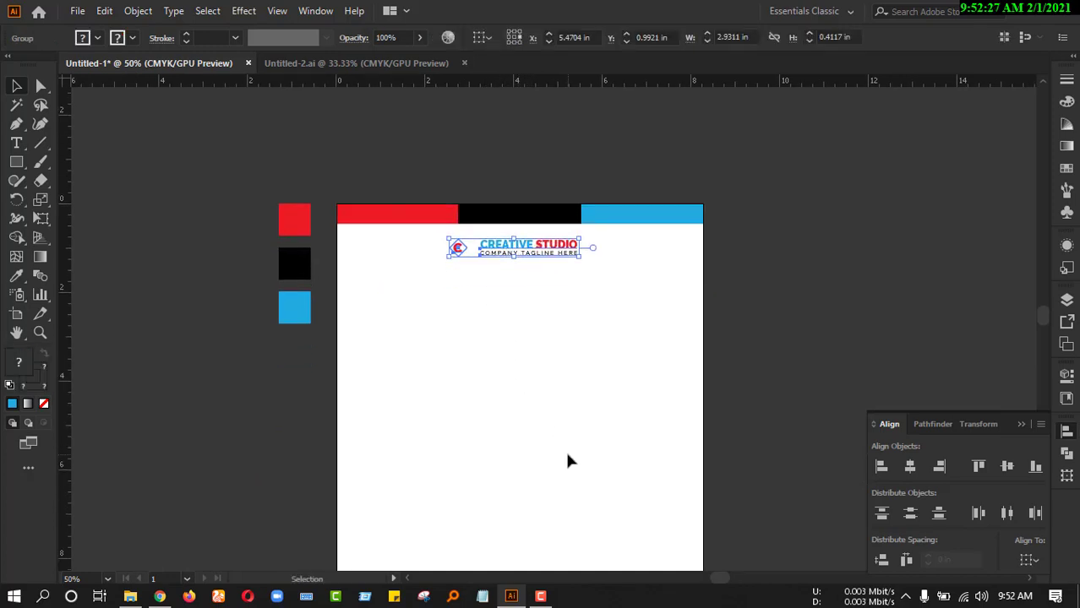
{"action": "left_click", "coordinate": [1024, 560]}
{"action": "left_click", "coordinate": [980, 542]}
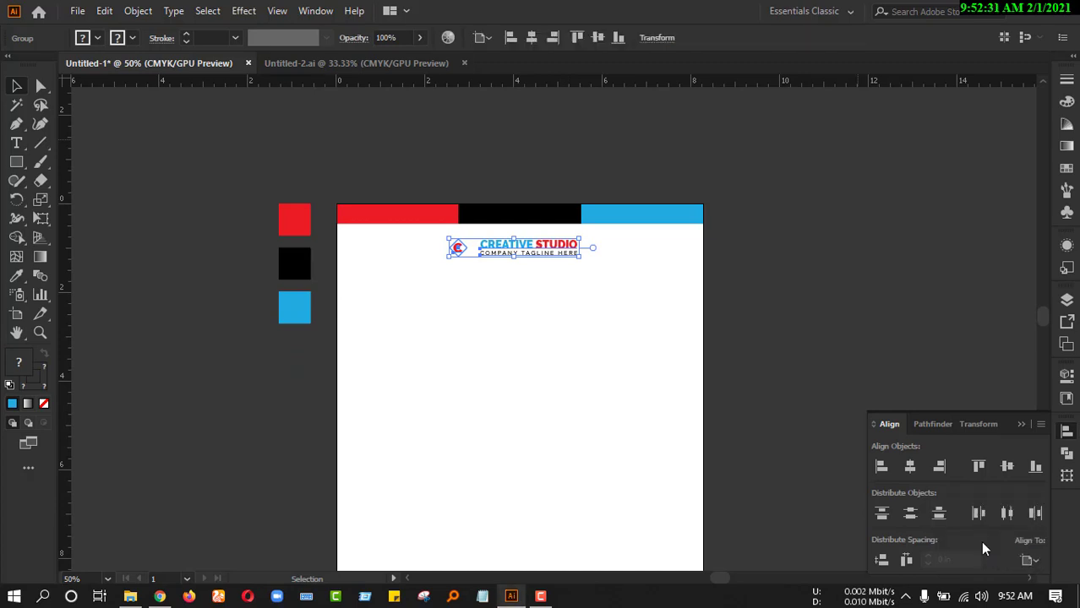
{"action": "left_click", "coordinate": [910, 466]}
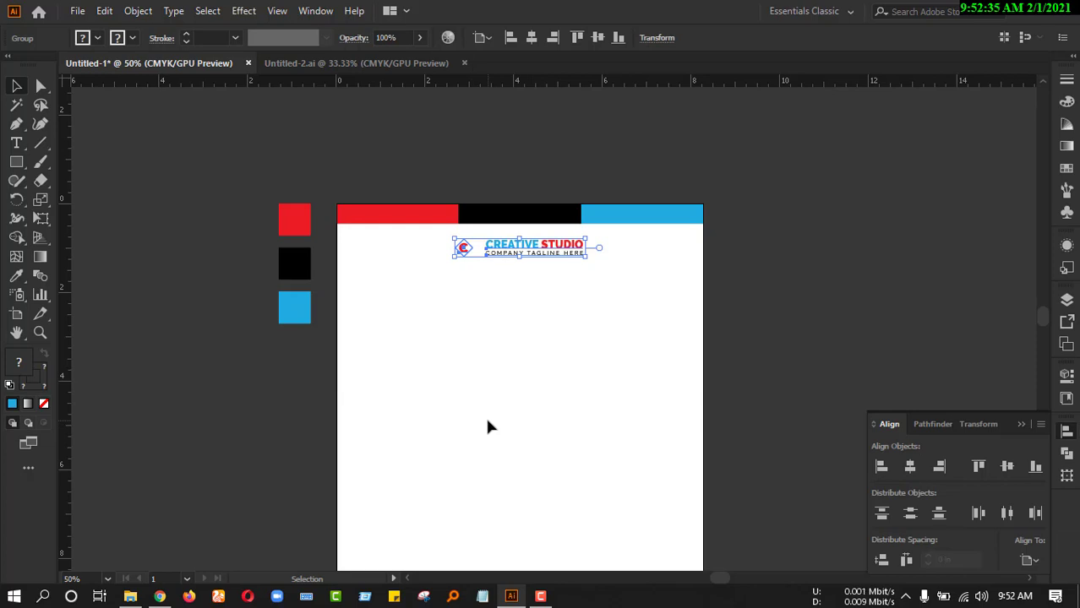
{"action": "scroll", "coordinate": [487, 427], "scroll_direction": "down", "scroll_amount": 2}
{"action": "scroll", "coordinate": [486, 427], "scroll_direction": "down", "scroll_amount": 1}
{"action": "scroll", "coordinate": [488, 426], "scroll_direction": "up", "scroll_amount": 1}
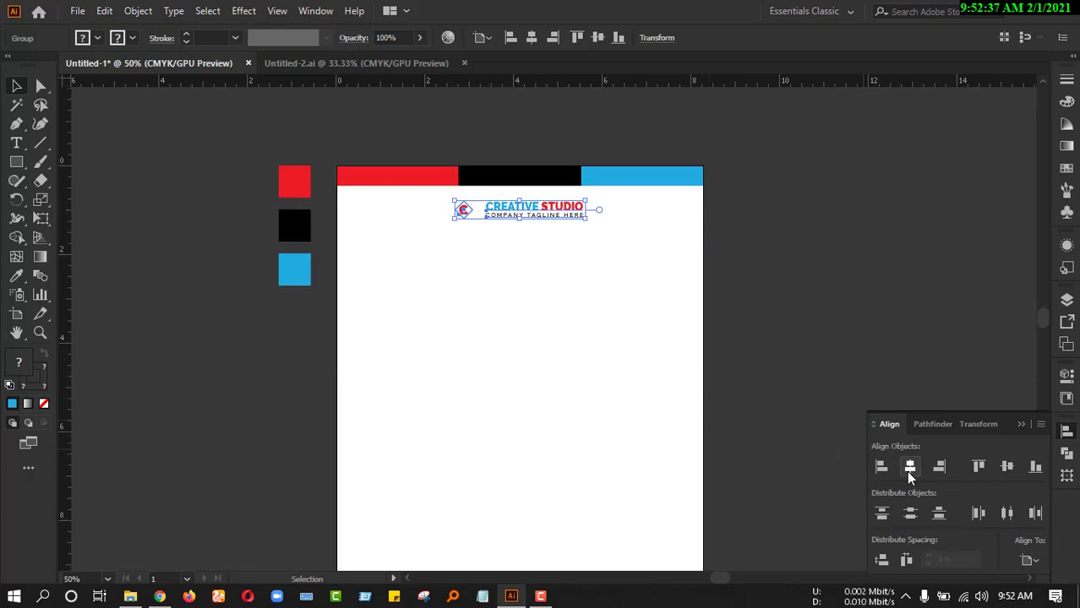
{"action": "left_click", "coordinate": [547, 406]}
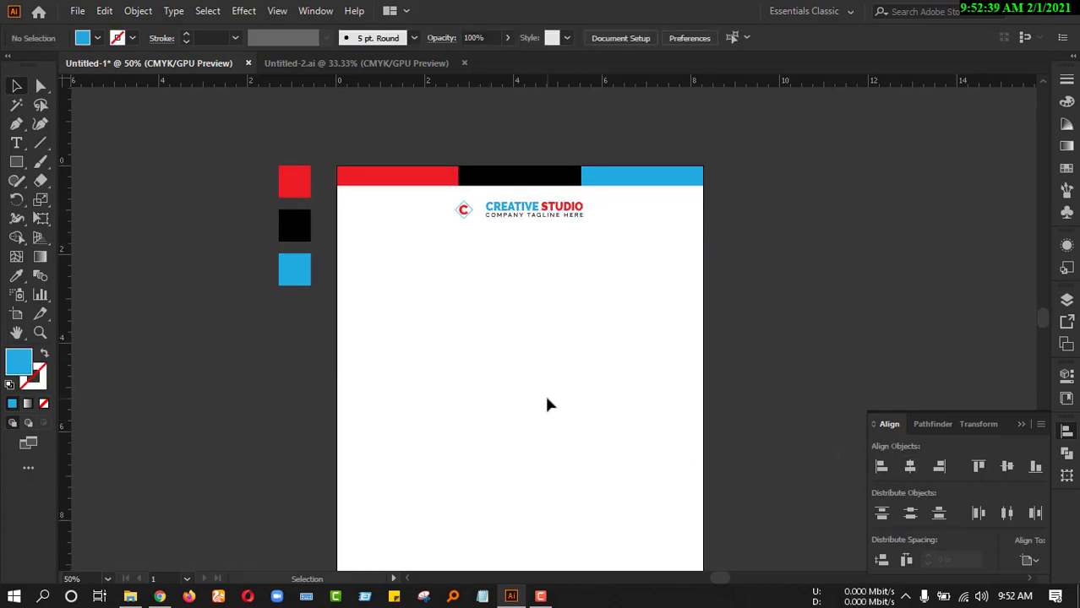
{"action": "scroll", "coordinate": [544, 405], "scroll_direction": "down", "scroll_amount": 1}
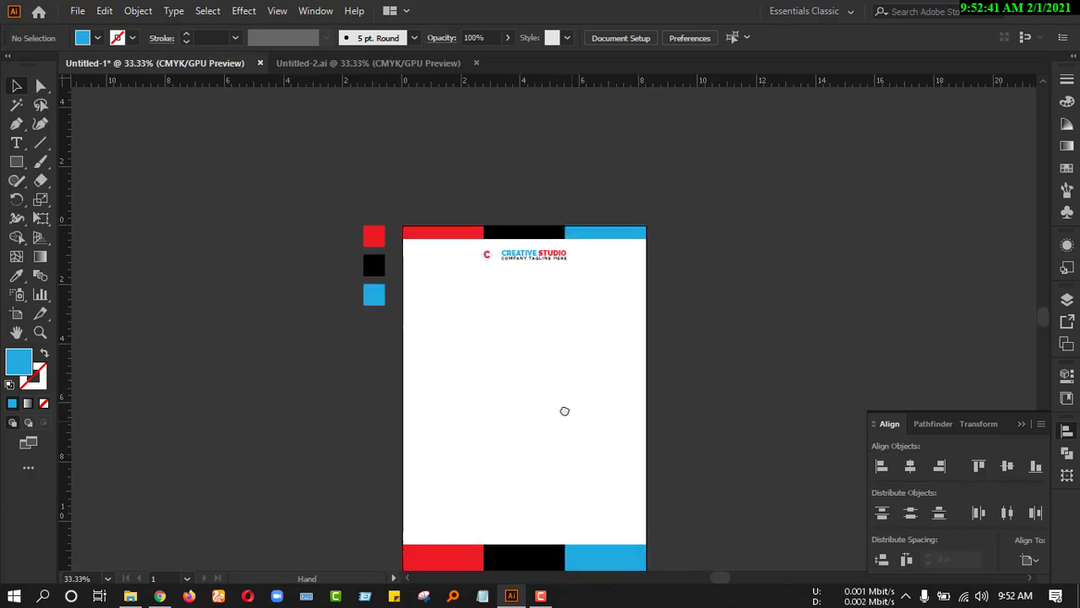
Step: Move the red, black and blue swatches together farther left on the pasteboard, clear of the page
{"action": "scroll", "coordinate": [565, 411], "scroll_direction": "down", "scroll_amount": 1}
{"action": "scroll", "coordinate": [567, 397], "scroll_direction": "down", "scroll_amount": 1}
{"action": "scroll", "coordinate": [566, 397], "scroll_direction": "up", "scroll_amount": 1}
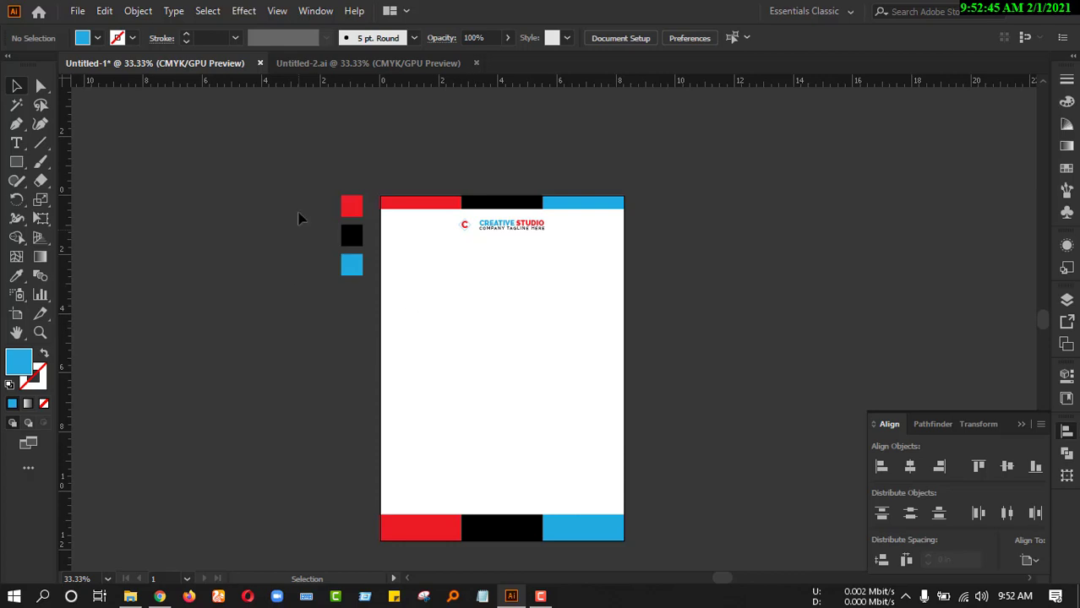
{"action": "mouse_move", "coordinate": [308, 188]}
{"action": "left_mouse_down"}
{"action": "mouse_move", "coordinate": [353, 286]}
{"action": "mouse_move", "coordinate": [260, 280]}
{"action": "left_mouse_up"}
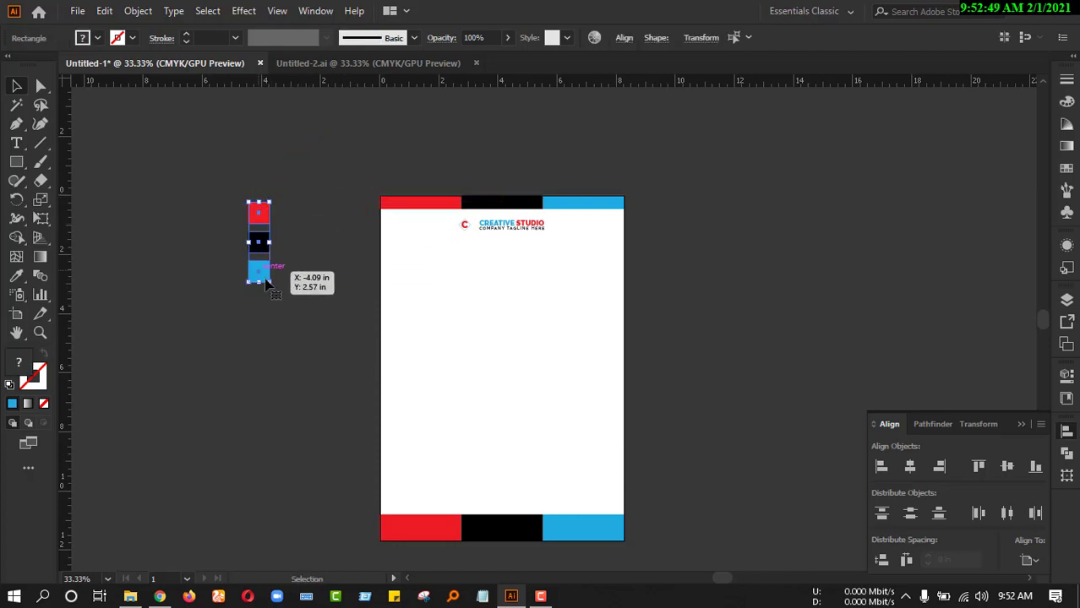
{"action": "left_click", "coordinate": [284, 330]}
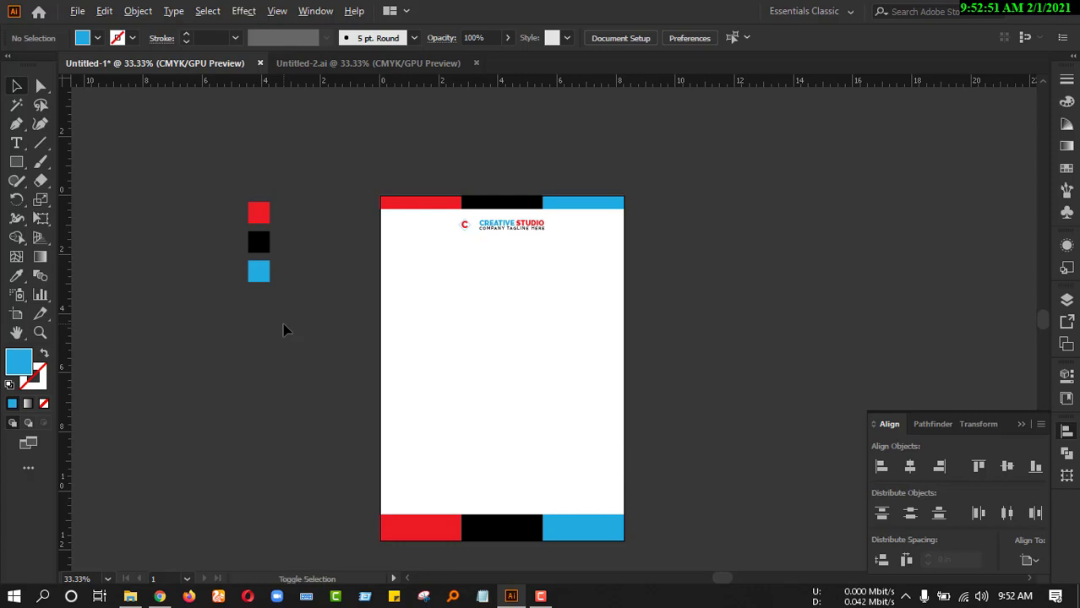
{"action": "scroll", "coordinate": [283, 325], "scroll_direction": "up", "scroll_amount": 2}
{"action": "left_click_drag", "start_coordinate": [698, 253], "coordinate": [490, 353]}
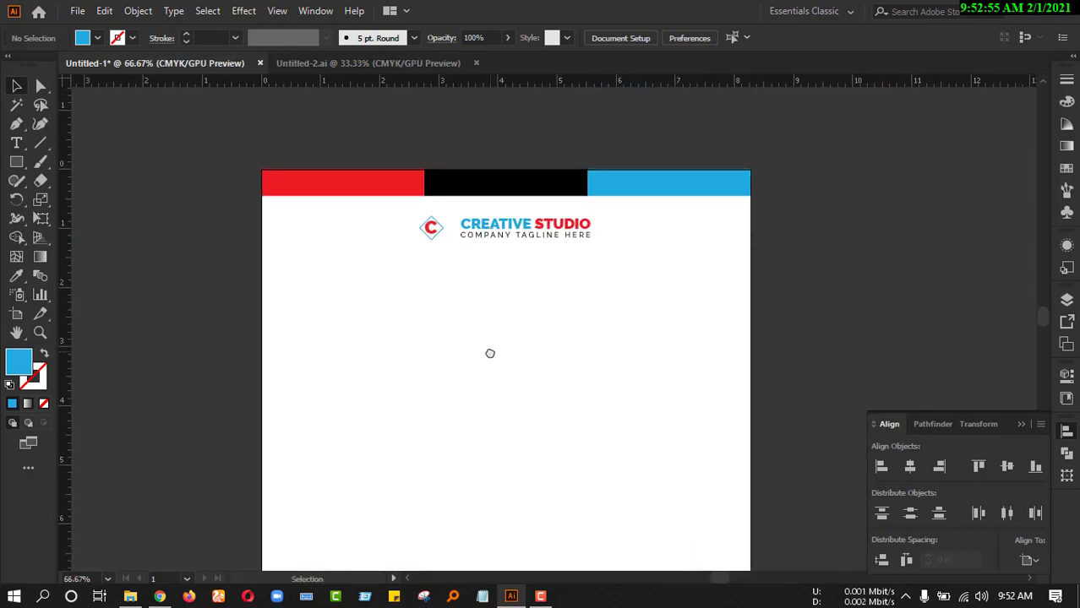
{"action": "scroll", "coordinate": [486, 359], "scroll_direction": "down", "scroll_amount": 2}
{"action": "scroll", "coordinate": [486, 359], "scroll_direction": "down", "scroll_amount": 2}
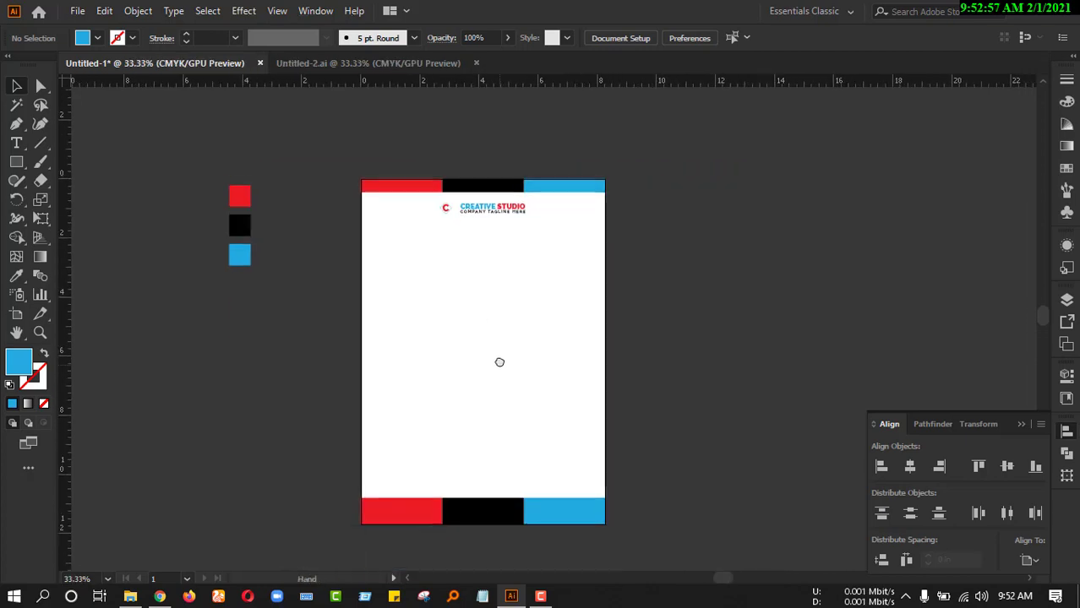
Step: Place two vertical guides at the letterhead's left and right page margins
{"action": "left_click_drag", "start_coordinate": [72, 313], "coordinate": [127, 335]}
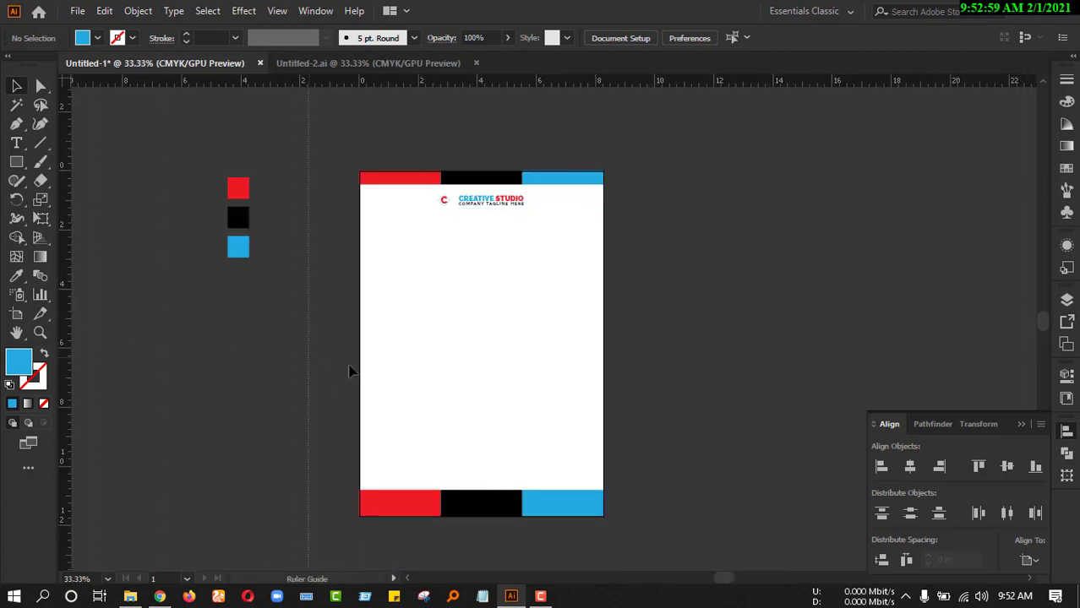
{"action": "left_click_drag", "start_coordinate": [350, 371], "coordinate": [401, 386]}
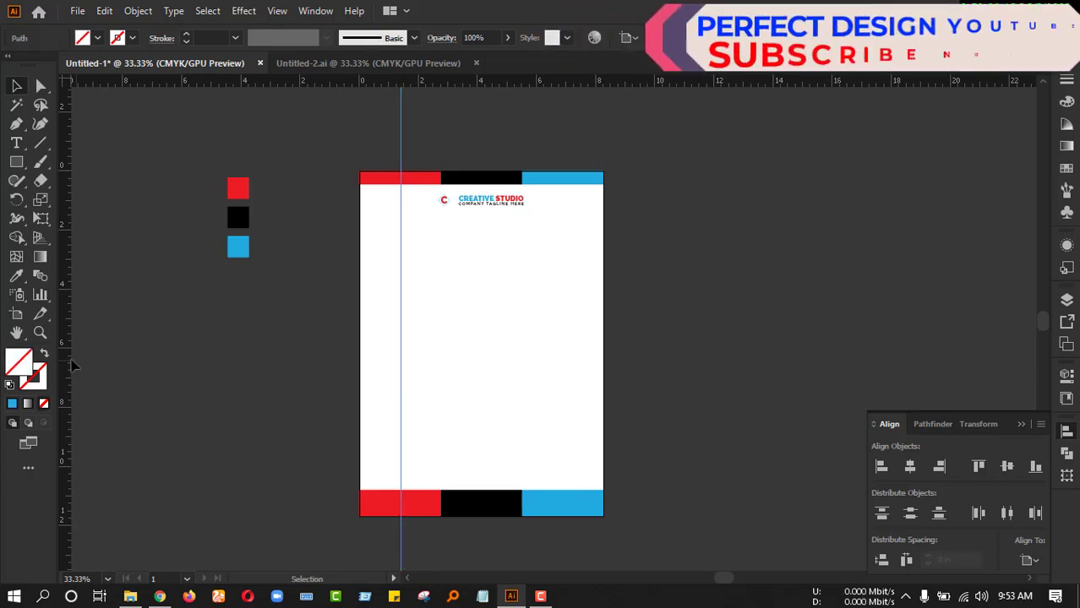
{"action": "left_click_drag", "start_coordinate": [71, 366], "coordinate": [567, 430]}
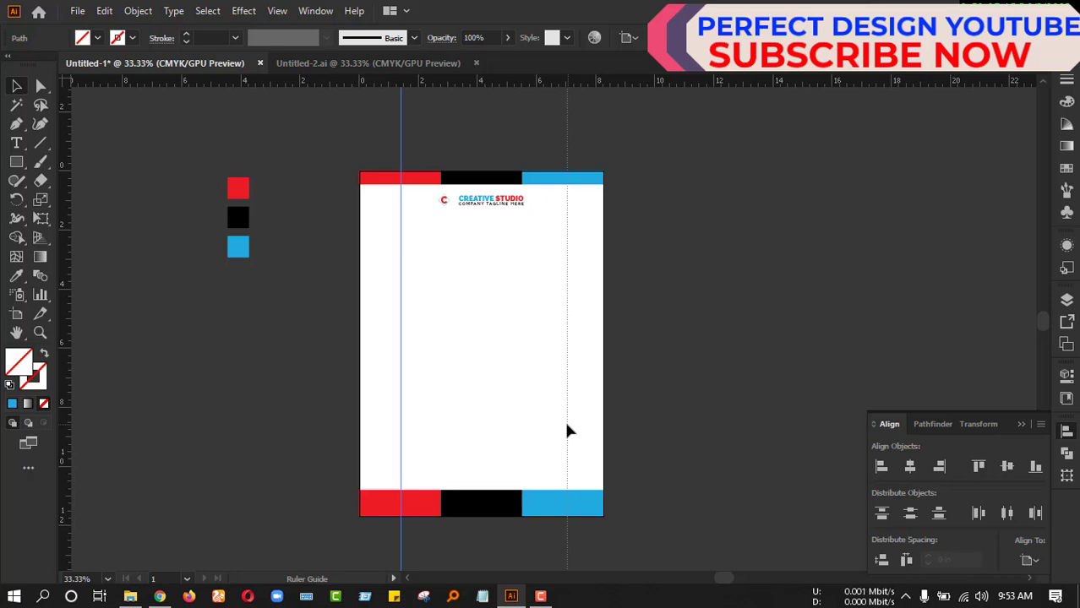
{"action": "left_click_drag", "start_coordinate": [567, 431], "coordinate": [563, 426]}
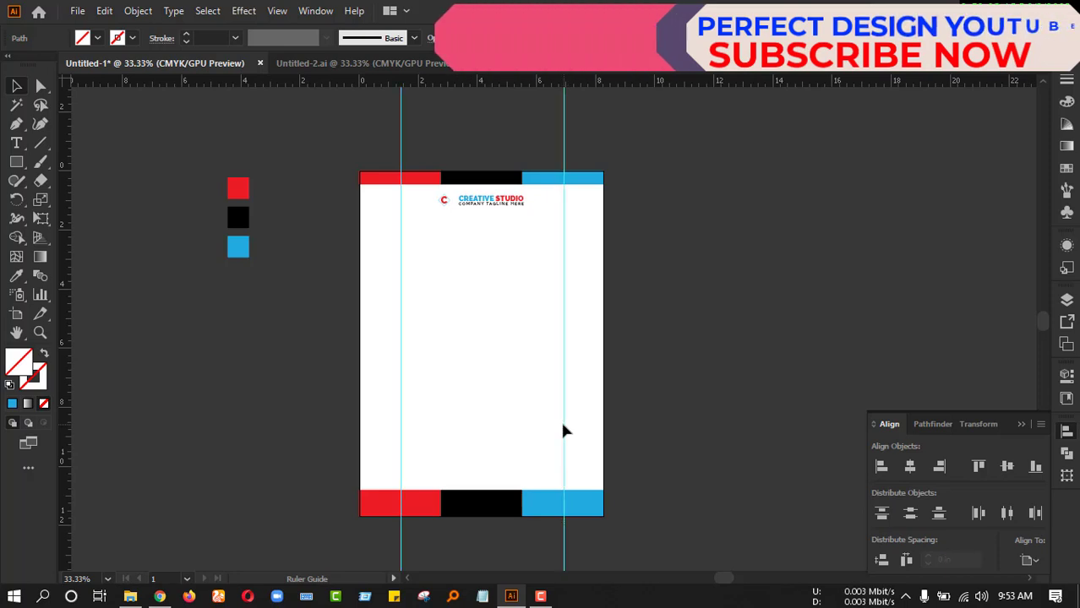
{"action": "scroll", "coordinate": [736, 409], "scroll_direction": "up", "scroll_amount": 2}
{"action": "scroll", "coordinate": [737, 410], "scroll_direction": "up", "scroll_amount": 1}
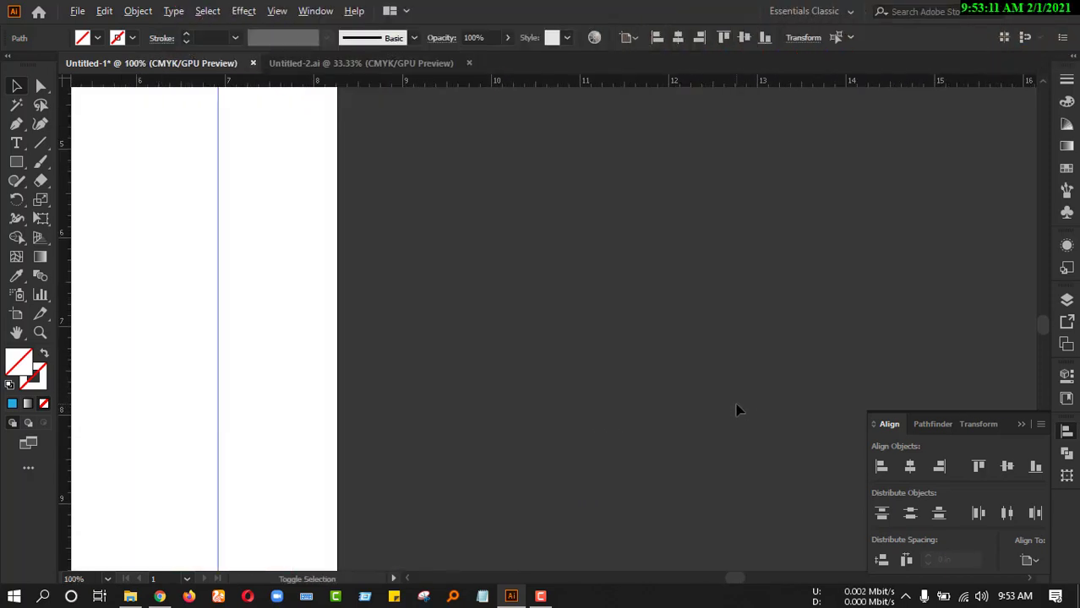
{"action": "mouse_move", "coordinate": [105, 357]}
{"action": "left_mouse_down"}
{"action": "mouse_move", "coordinate": [470, 392]}
{"action": "mouse_move", "coordinate": [605, 348]}
{"action": "left_mouse_up"}
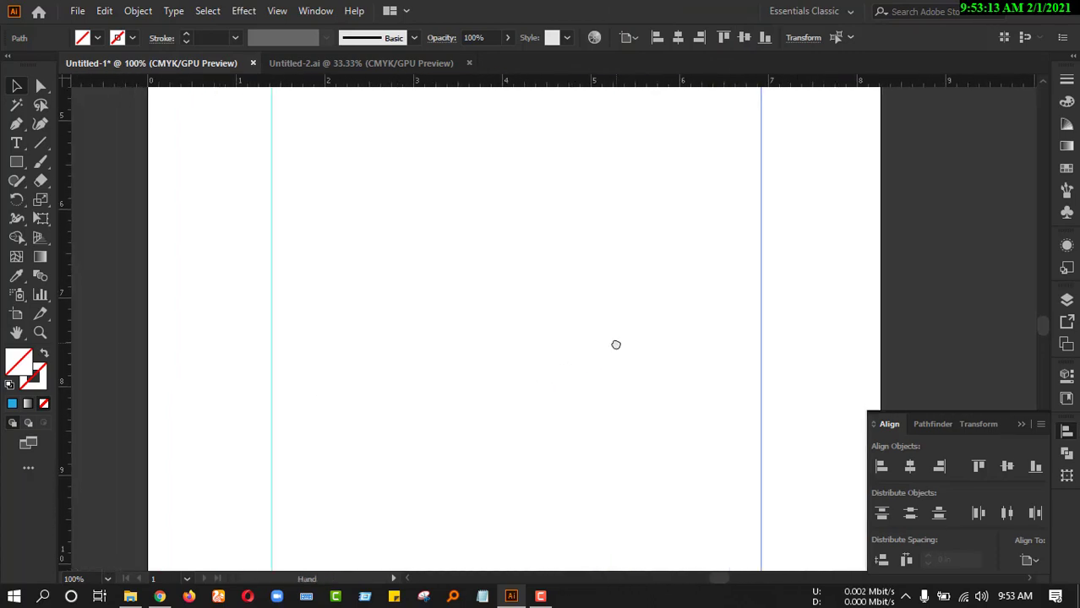
{"action": "scroll", "coordinate": [614, 346], "scroll_direction": "down", "scroll_amount": 1}
{"action": "scroll", "coordinate": [615, 350], "scroll_direction": "down", "scroll_amount": 1}
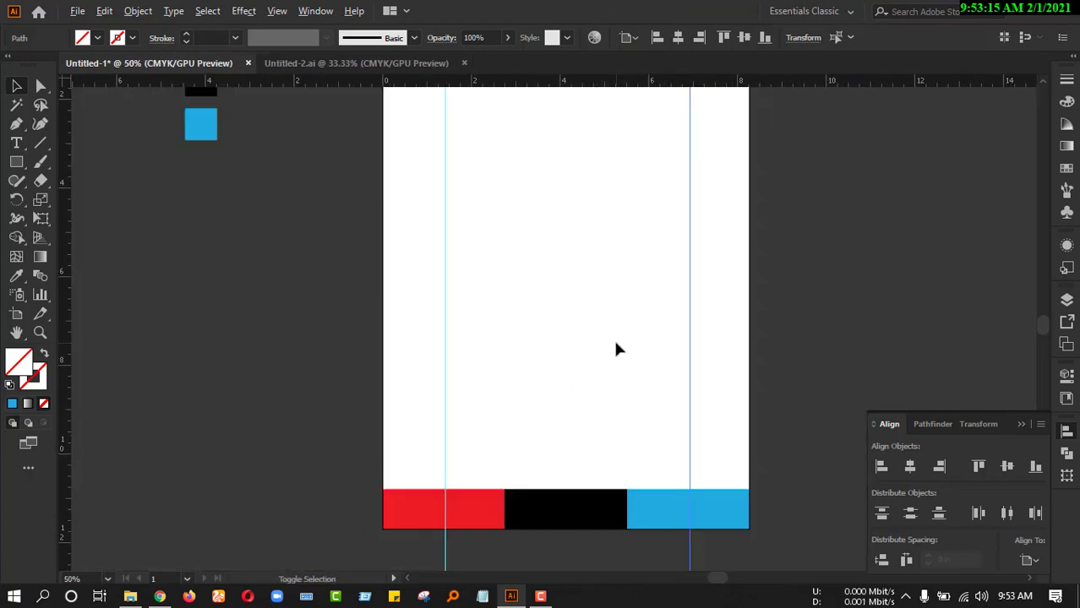
Step: Add a horizontal guide across the page just below the CREATIVE STUDIO logo
{"action": "key", "text": "space"}
{"action": "scroll", "coordinate": [615, 342], "scroll_direction": "up", "scroll_amount": 2}
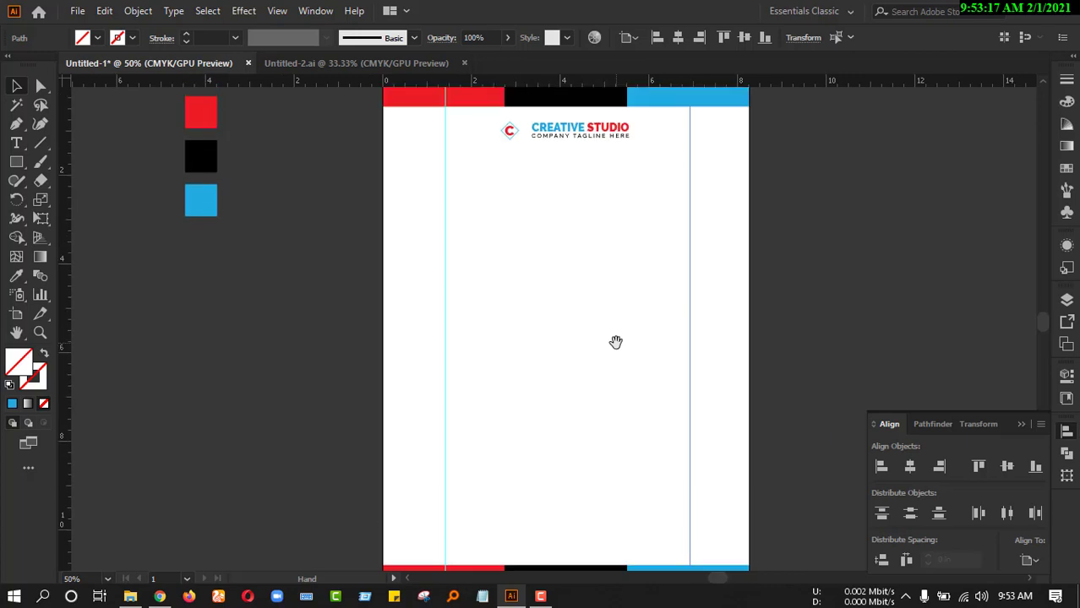
{"action": "scroll", "coordinate": [615, 342], "scroll_direction": "up", "scroll_amount": 1}
{"action": "scroll", "coordinate": [595, 356], "scroll_direction": "down", "scroll_amount": 1}
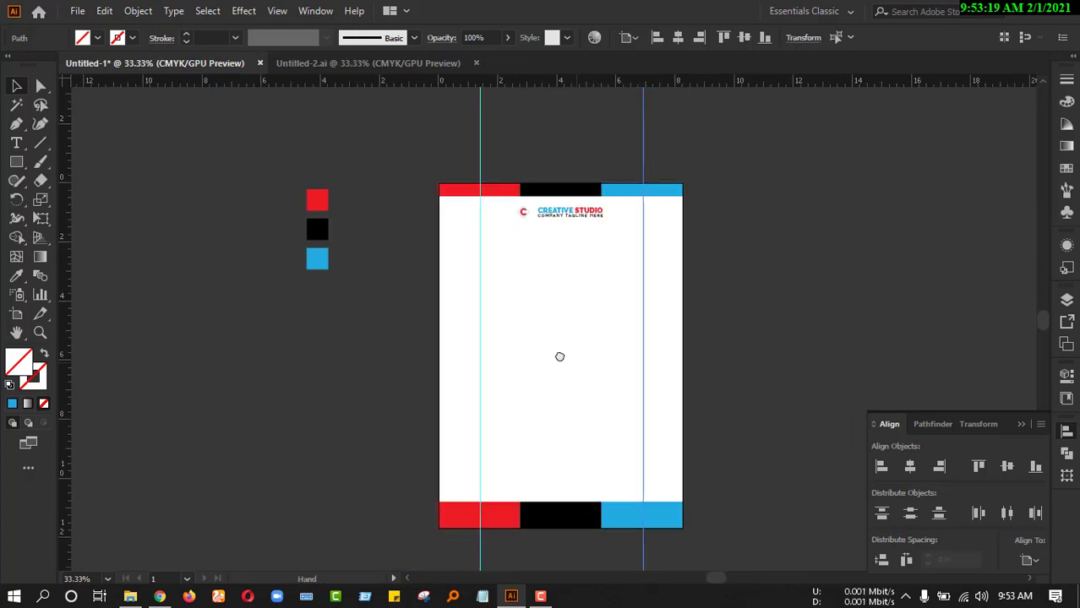
{"action": "left_click_drag", "start_coordinate": [591, 361], "coordinate": [537, 347]}
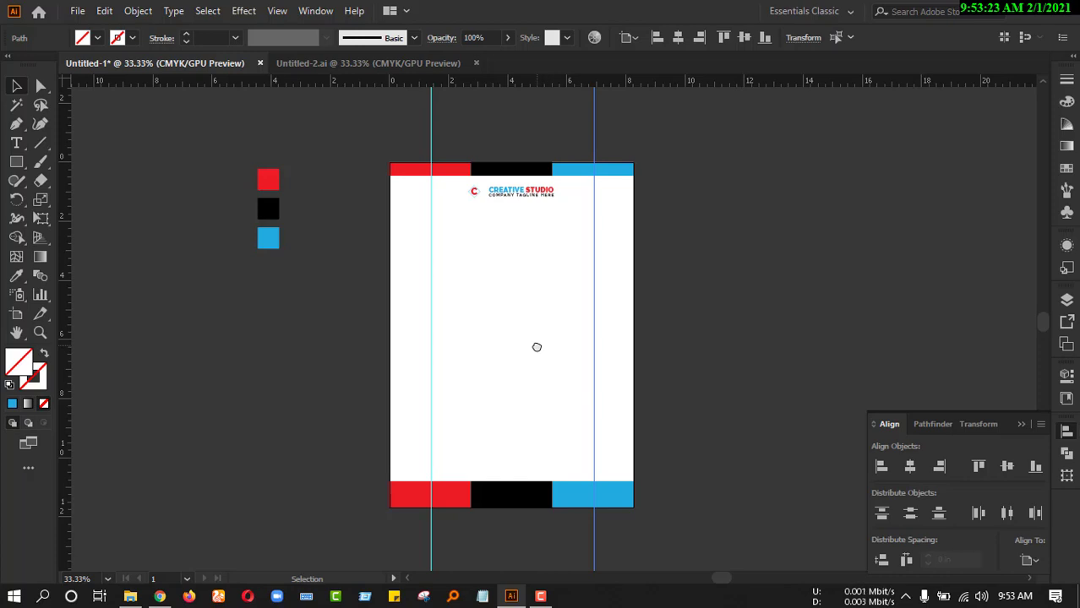
{"action": "left_click_drag", "start_coordinate": [426, 84], "coordinate": [429, 212]}
{"action": "left_click_drag", "start_coordinate": [429, 211], "coordinate": [429, 212]}
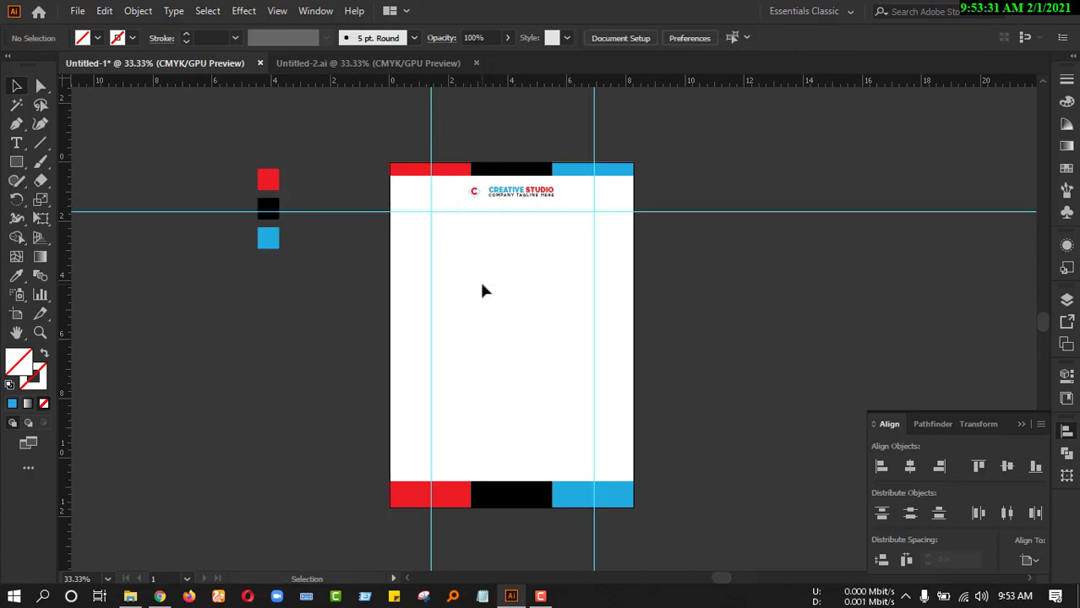
{"action": "scroll", "coordinate": [482, 291], "scroll_direction": "up", "scroll_amount": 4}
{"action": "scroll", "coordinate": [482, 291], "scroll_direction": "up", "scroll_amount": 1}
{"action": "mouse_move", "coordinate": [418, 246]}
{"action": "left_mouse_down"}
{"action": "mouse_move", "coordinate": [401, 328]}
{"action": "mouse_move", "coordinate": [419, 424]}
{"action": "left_mouse_up"}
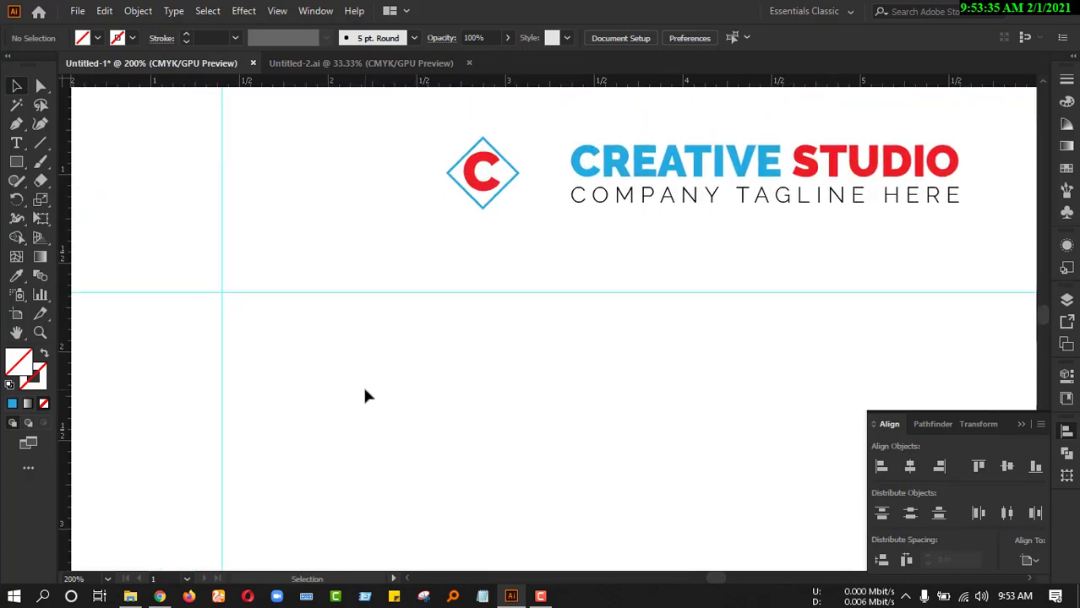
{"action": "left_click_drag", "start_coordinate": [402, 408], "coordinate": [419, 349]}
Step: Type a 'TO' heading at the guide intersection and set it to Raleway Bold
{"action": "left_click", "coordinate": [16, 143]}
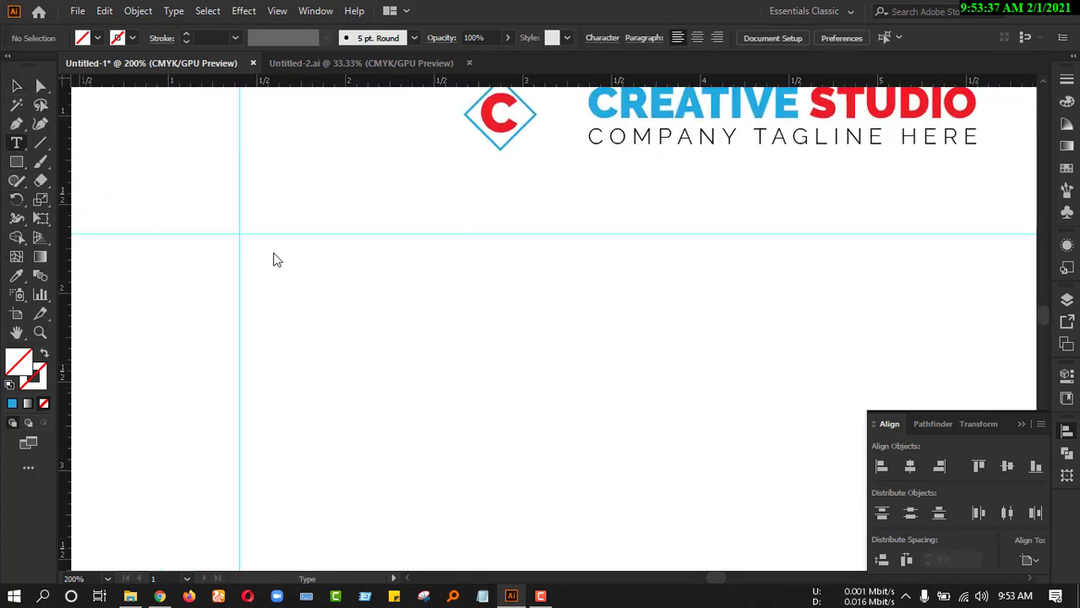
{"action": "left_click", "coordinate": [241, 246]}
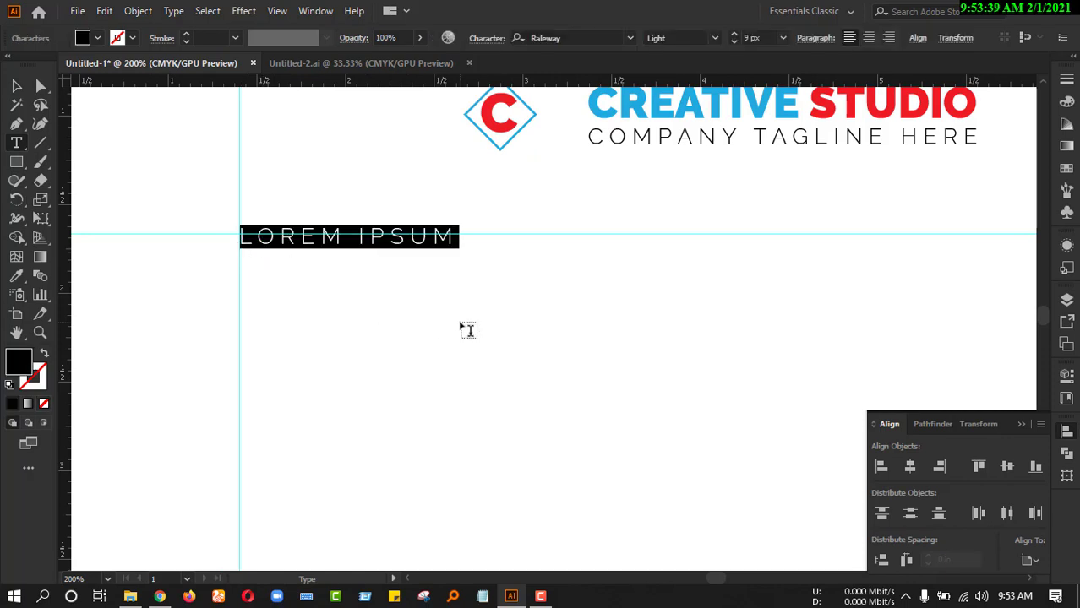
{"action": "type", "text": "TO"}
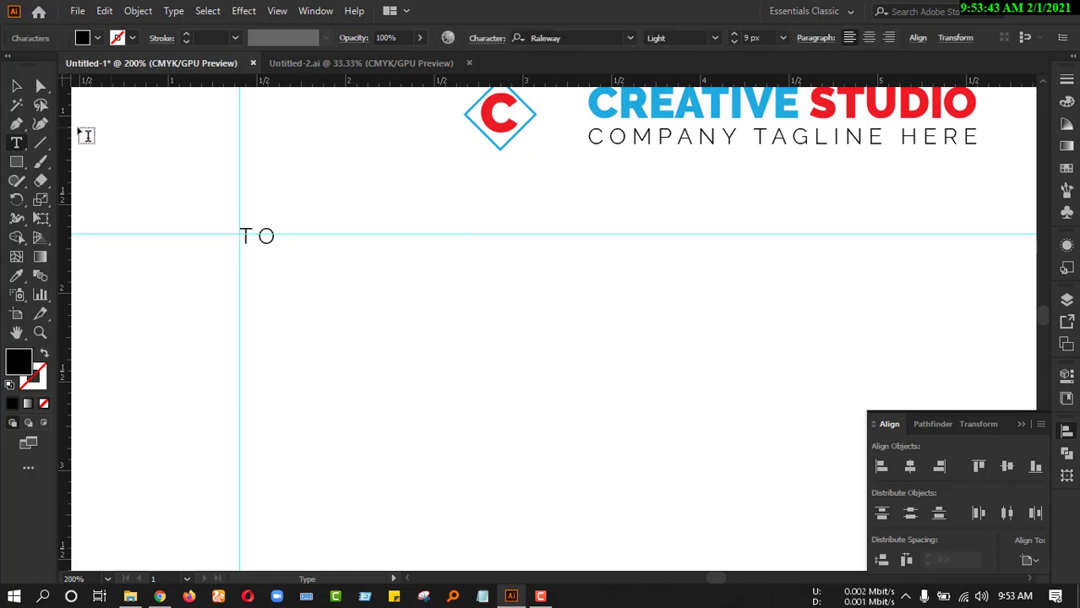
{"action": "left_click", "coordinate": [16, 86]}
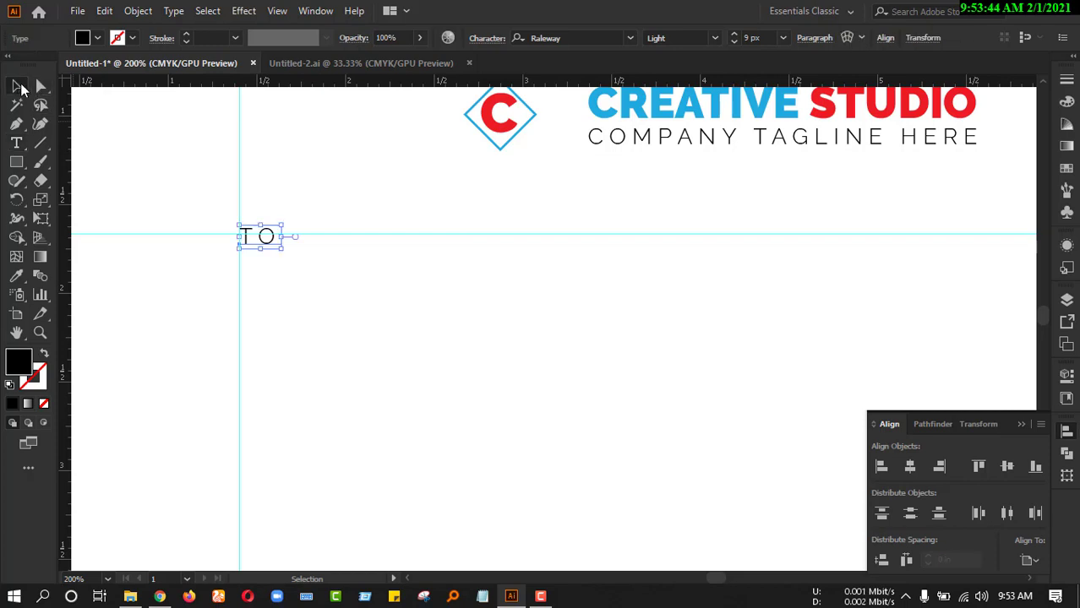
{"action": "left_click", "coordinate": [714, 39]}
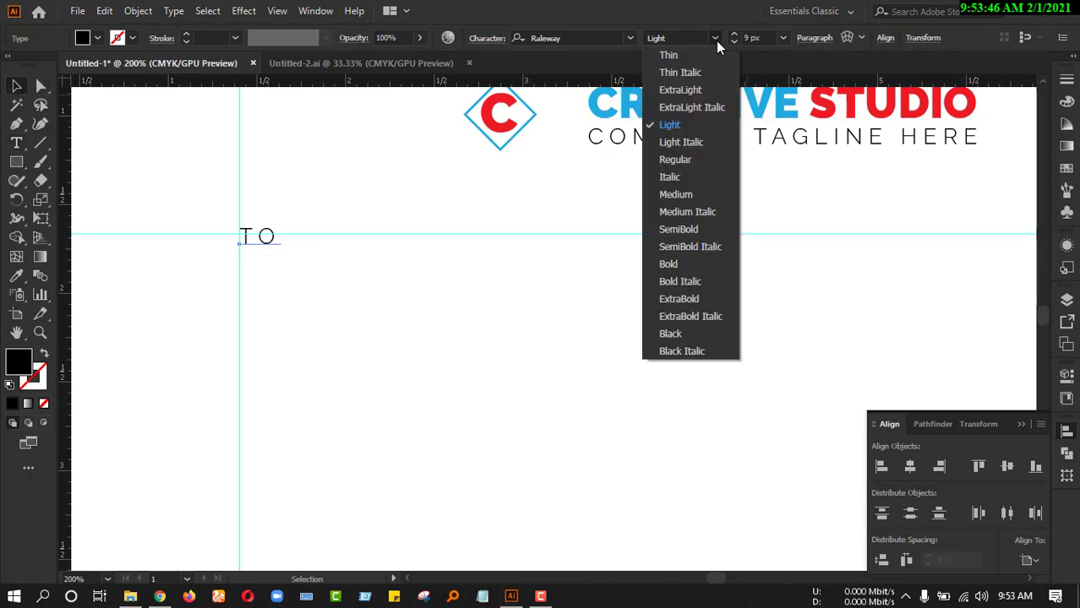
{"action": "left_click", "coordinate": [673, 265]}
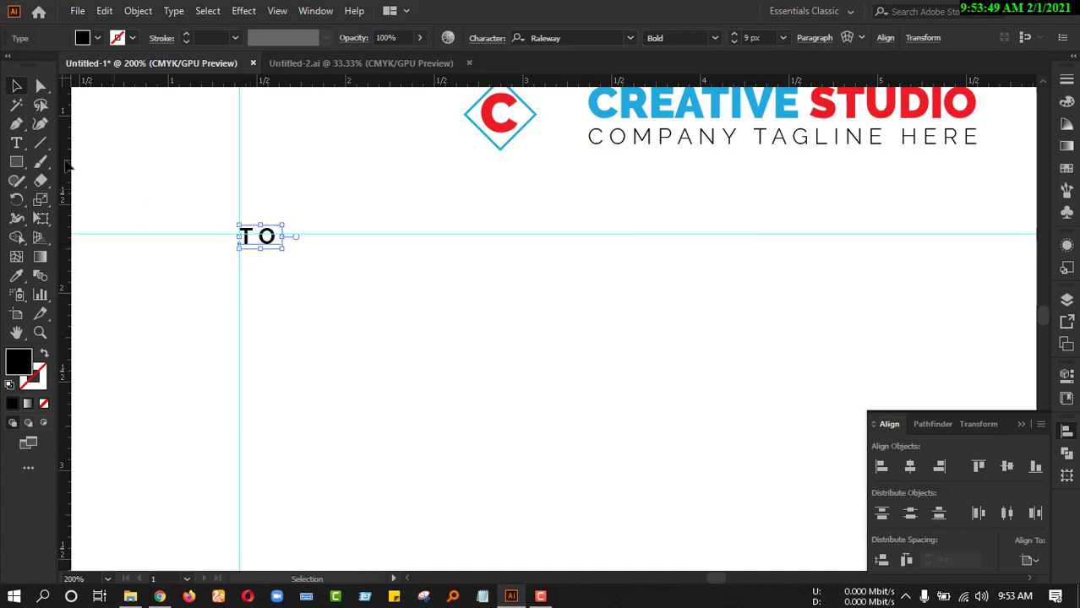
Step: Align the TO text onto the horizontal guide at the left margin
{"action": "left_click", "coordinate": [283, 277]}
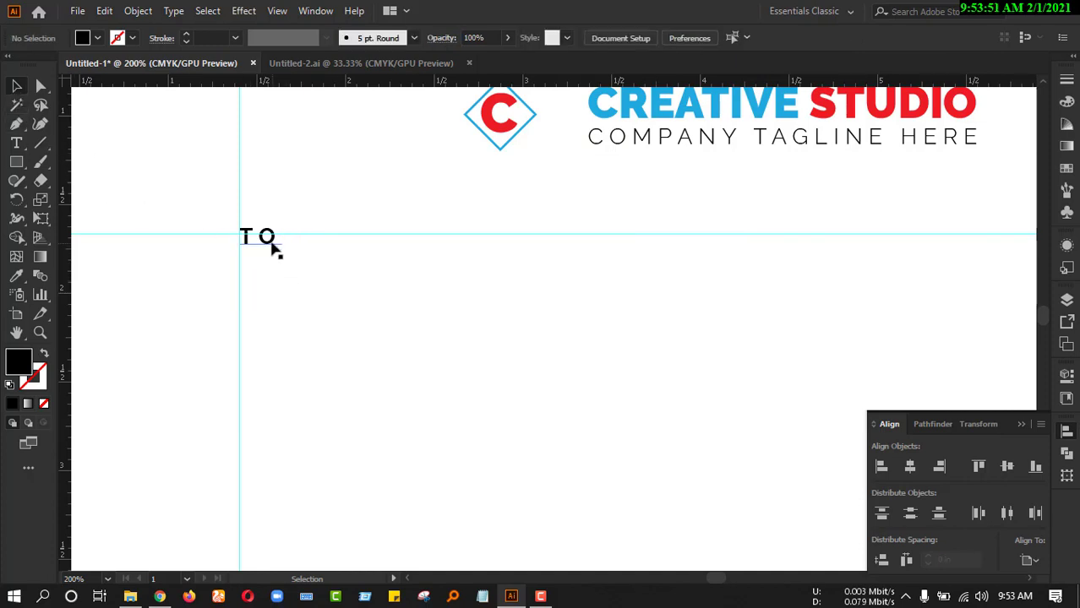
{"action": "left_click", "coordinate": [273, 245]}
{"action": "key", "text": "shift+Down"}
{"action": "key", "text": "shift+Down"}
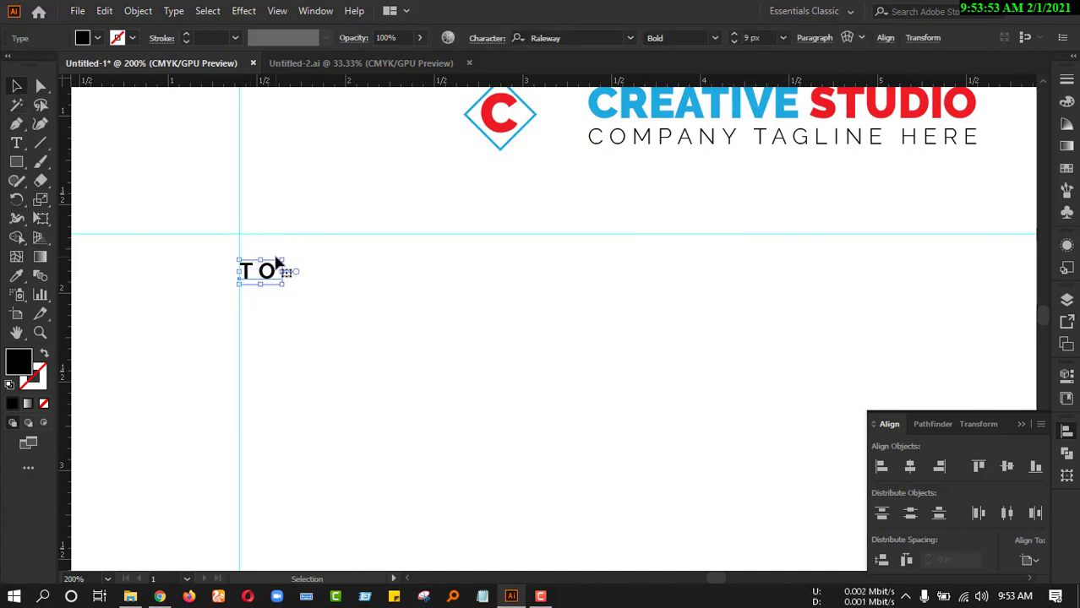
{"action": "scroll", "coordinate": [344, 330], "scroll_direction": "up", "scroll_amount": 2}
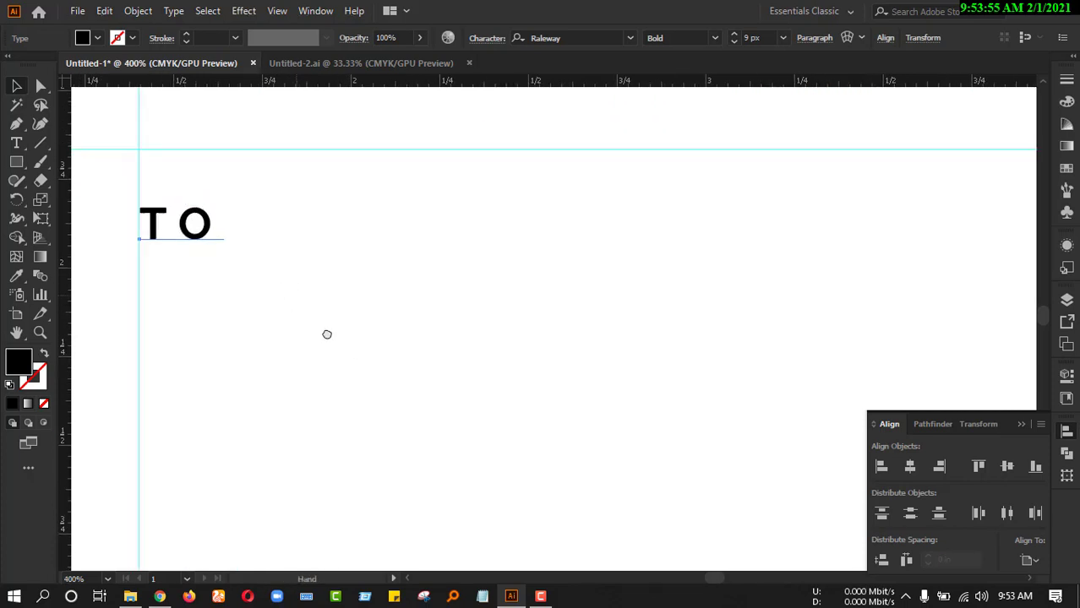
{"action": "left_click_drag", "start_coordinate": [269, 322], "coordinate": [267, 267]}
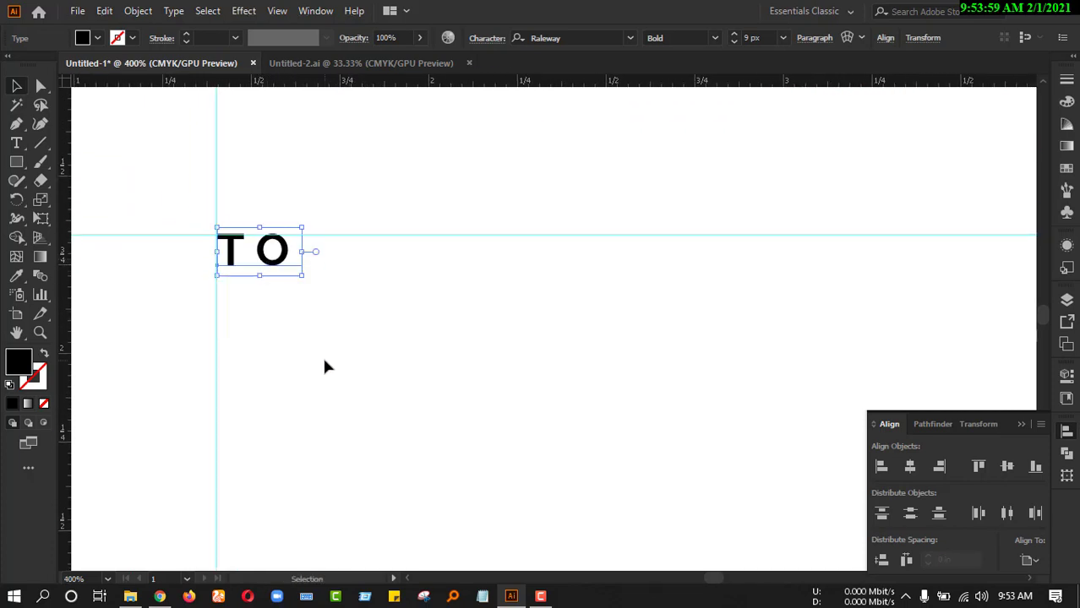
{"action": "left_click", "coordinate": [326, 366]}
{"action": "scroll", "coordinate": [326, 366], "scroll_direction": "down", "scroll_amount": 2}
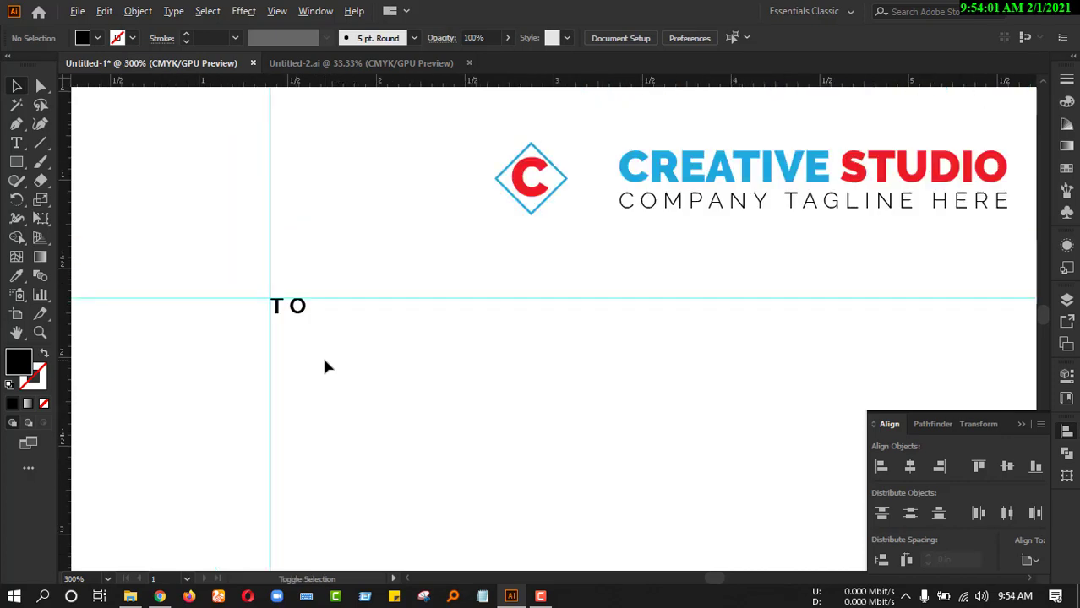
{"action": "left_click_drag", "start_coordinate": [351, 403], "coordinate": [336, 360]}
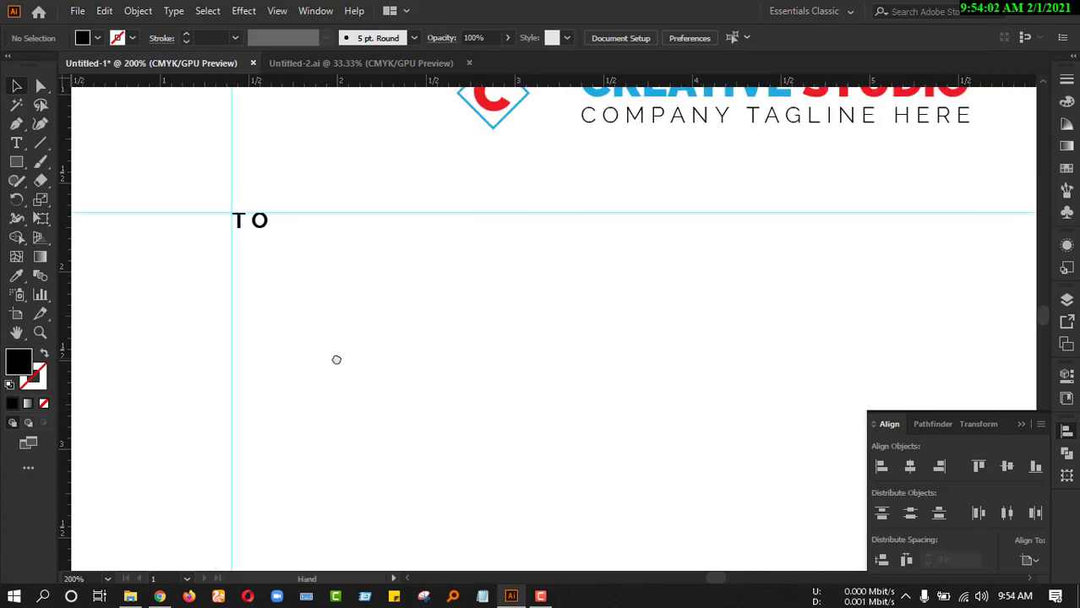
{"action": "left_click", "coordinate": [16, 143]}
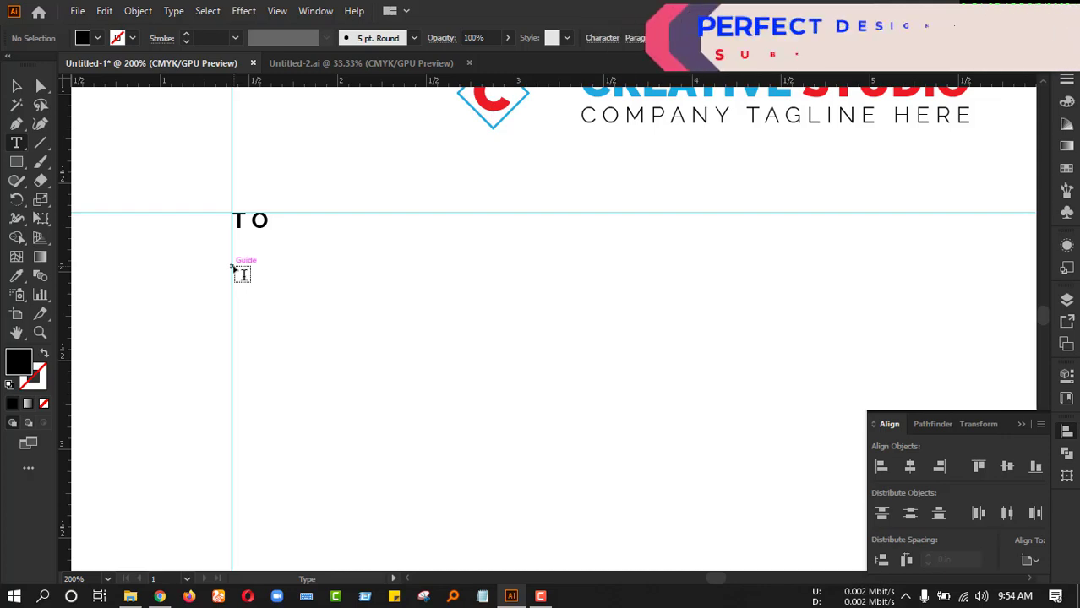
Step: Type the recipient's name below TO with letter spacing set to 0
{"action": "left_click", "coordinate": [242, 272]}
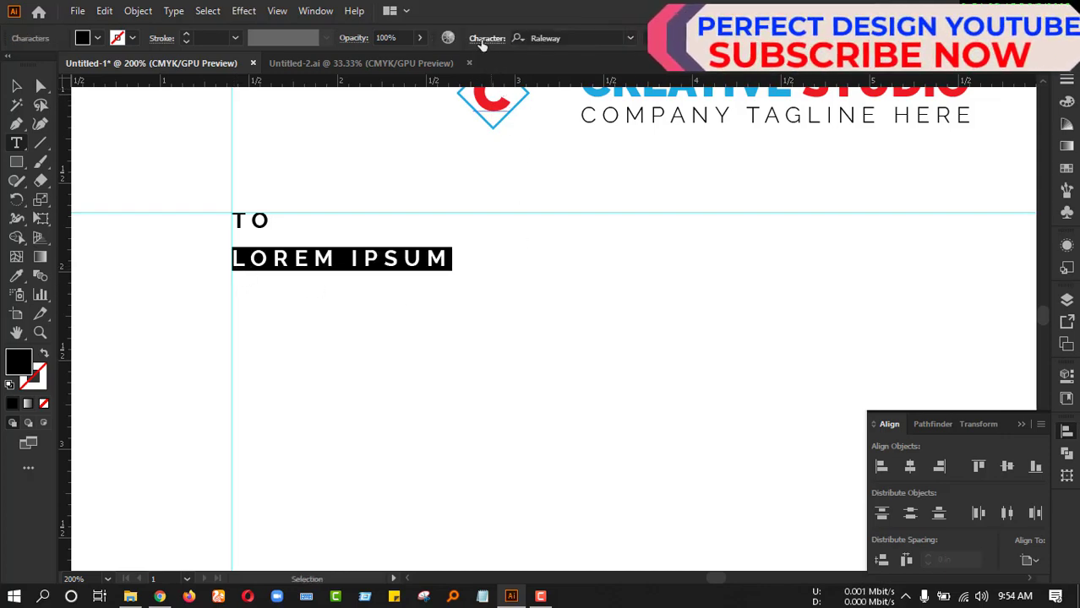
{"action": "left_click", "coordinate": [486, 38]}
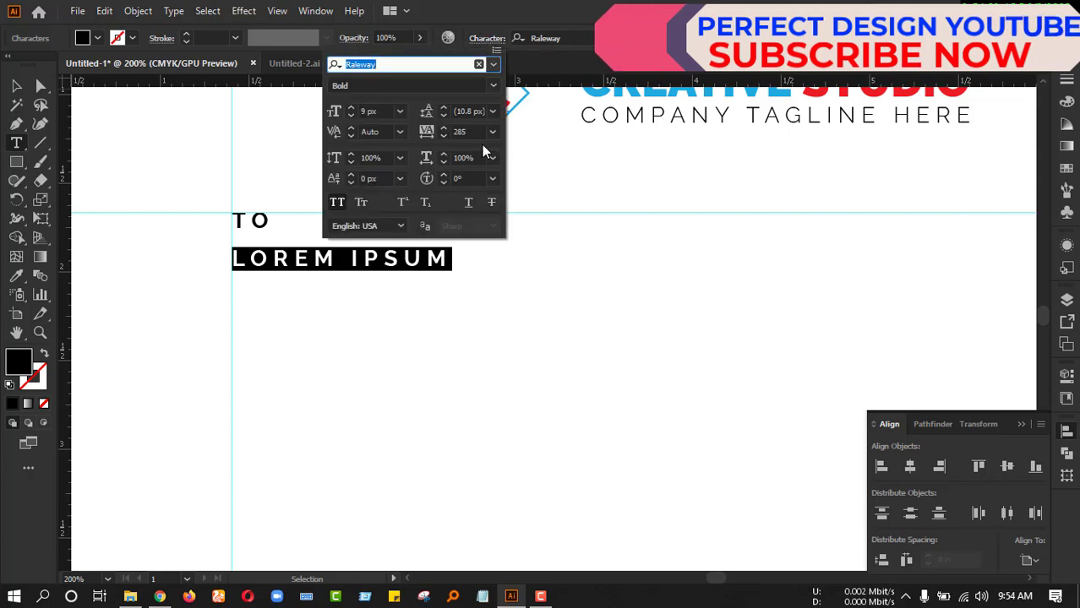
{"action": "left_click", "coordinate": [493, 133]}
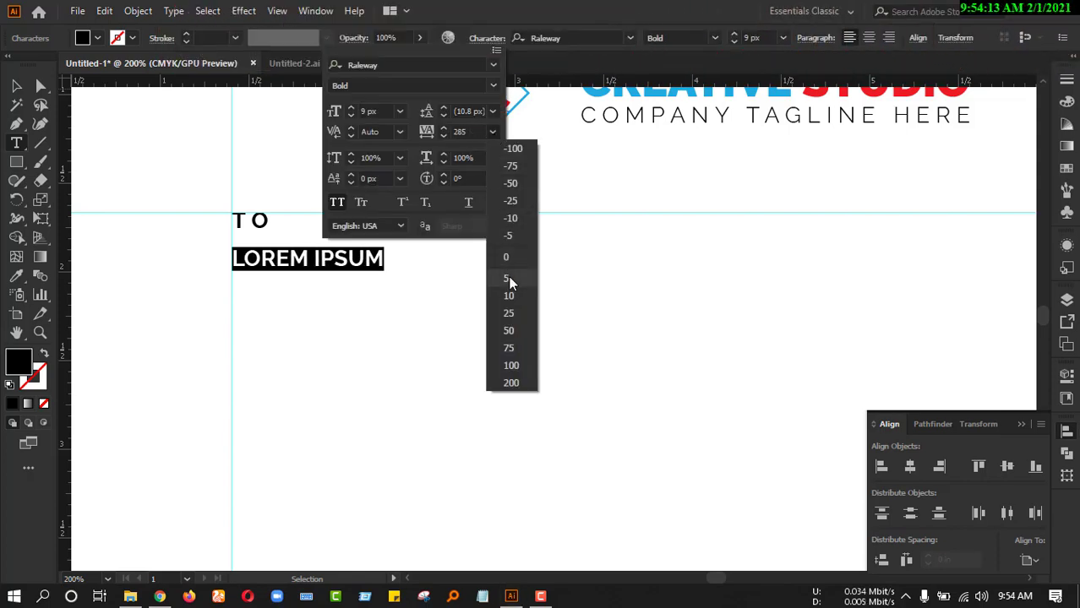
{"action": "left_click", "coordinate": [507, 262]}
{"action": "left_click", "coordinate": [508, 277]}
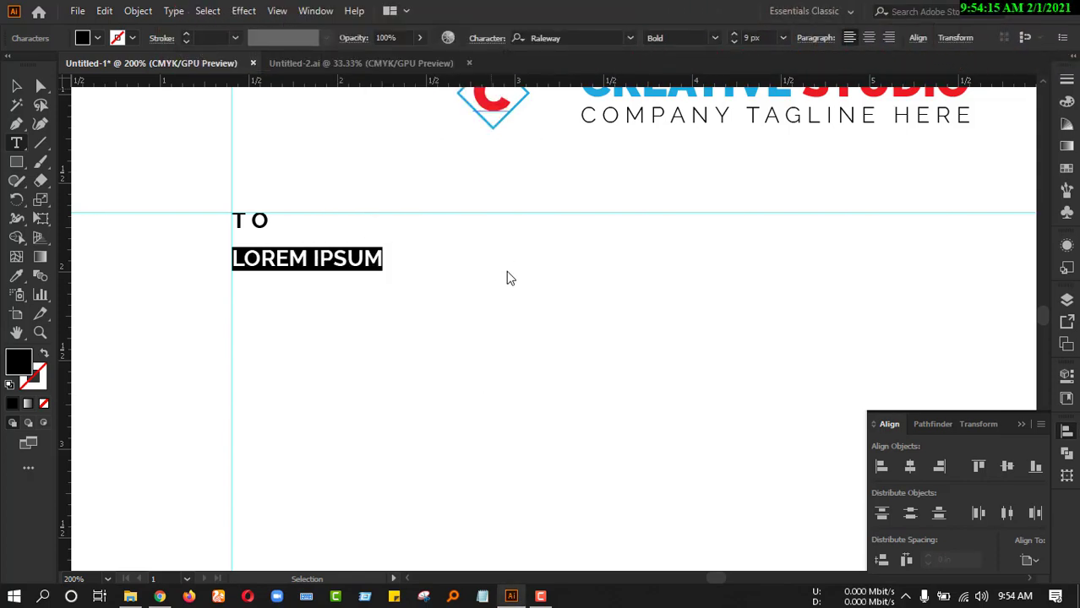
{"action": "key", "text": "BackSpace"}
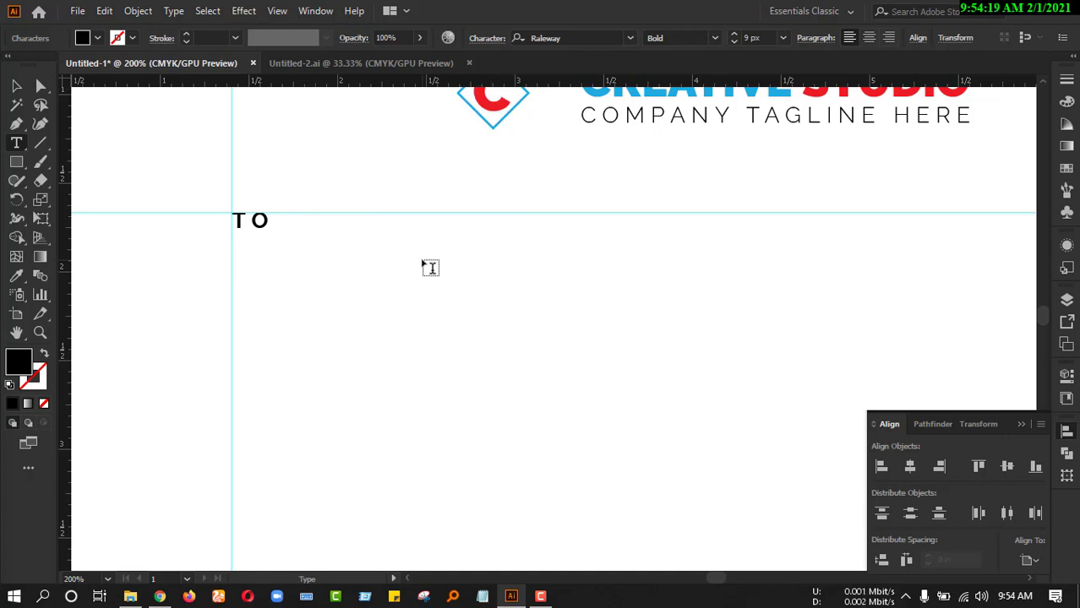
{"action": "type", "text": "JHON"}
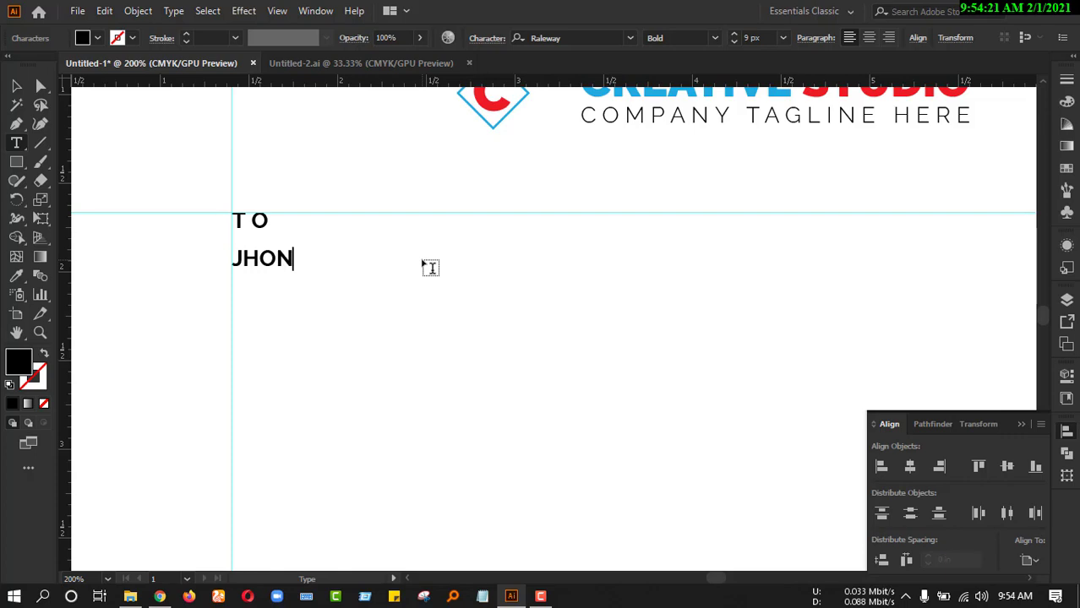
{"action": "type", "text": "E "}
{"action": "type", "text": "SMIT"}
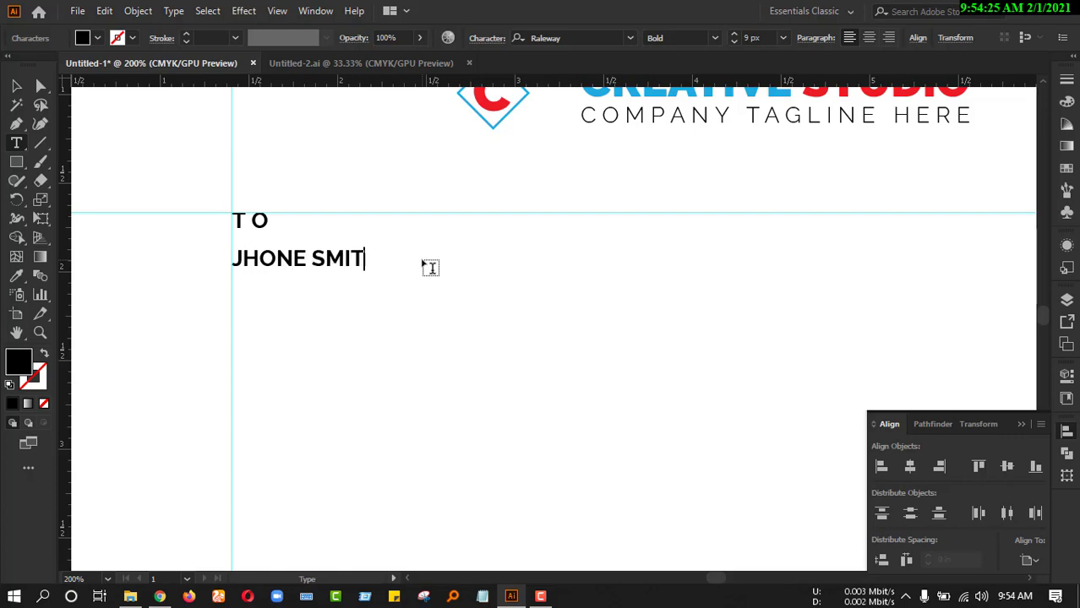
{"action": "type", "text": "H"}
{"action": "type", "text": " ROY"}
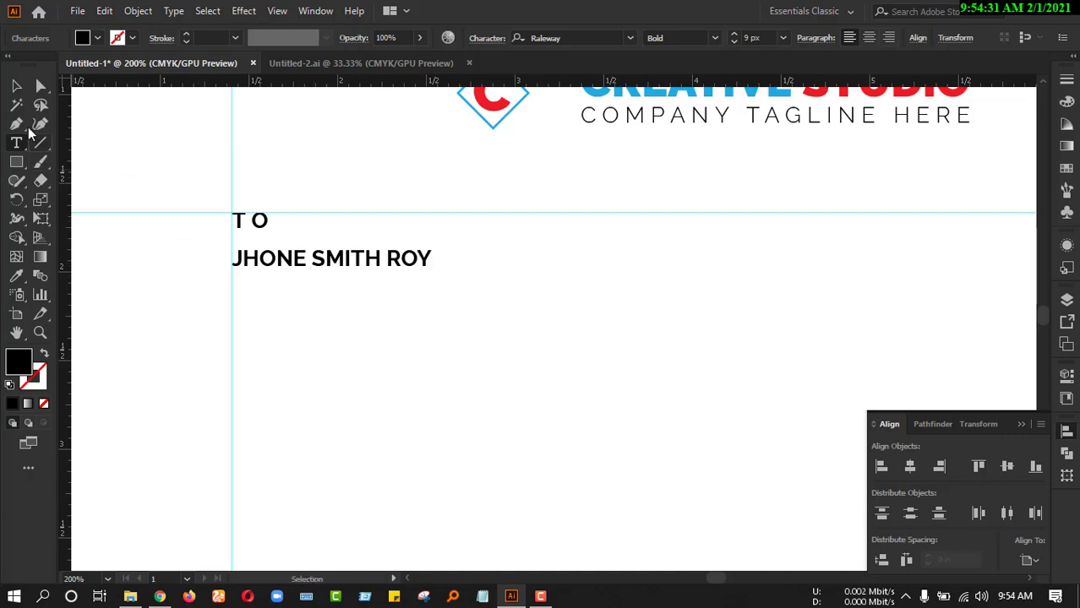
{"action": "left_click", "coordinate": [16, 85]}
Step: Enlarge the recipient's name to 12 px
{"action": "left_click", "coordinate": [473, 379]}
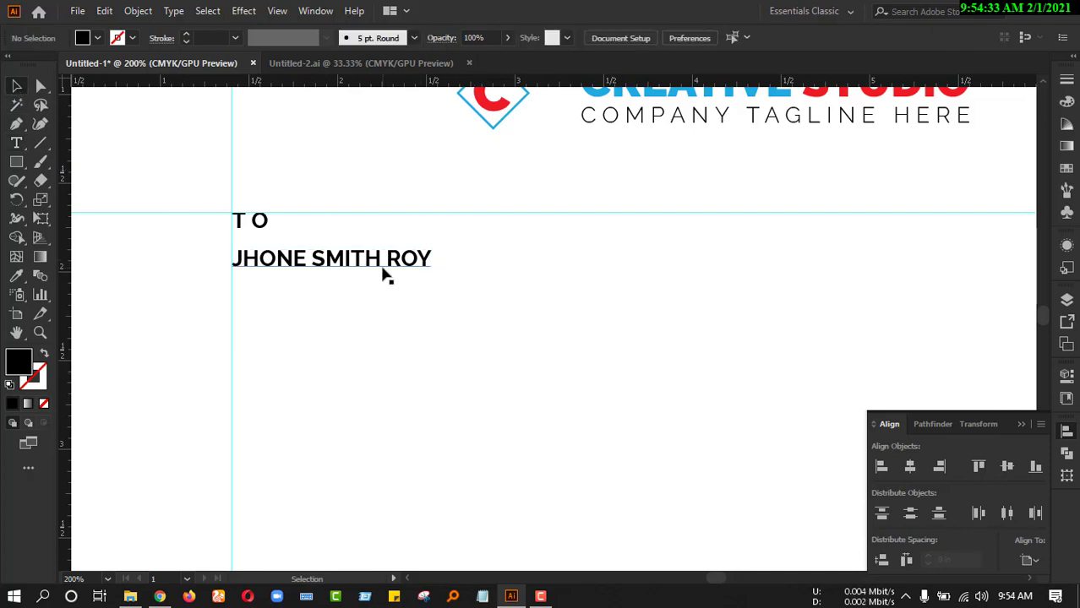
{"action": "left_click", "coordinate": [321, 260]}
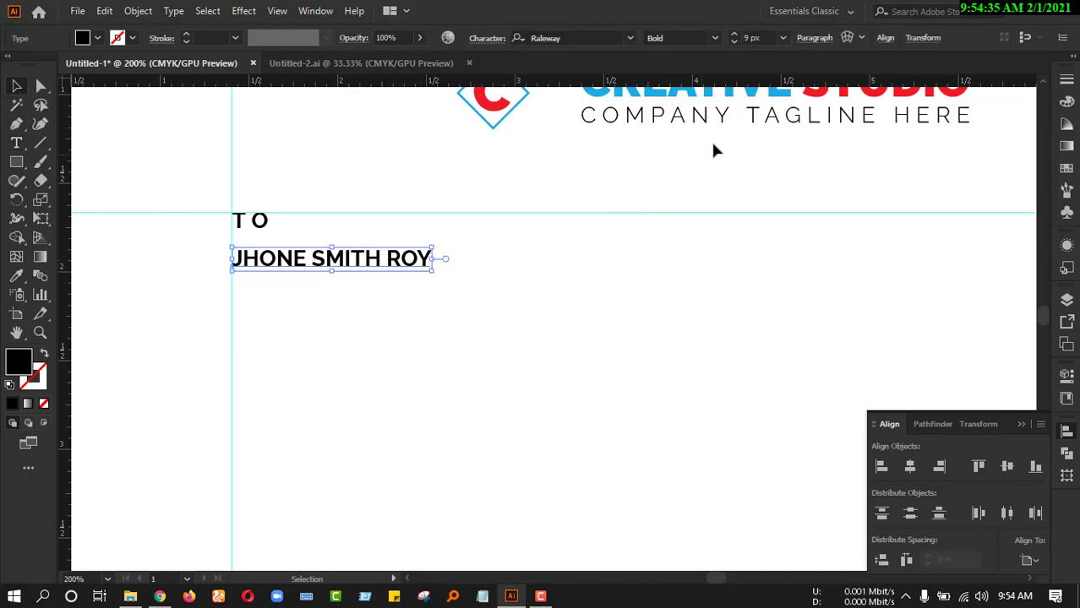
{"action": "left_click", "coordinate": [782, 37]}
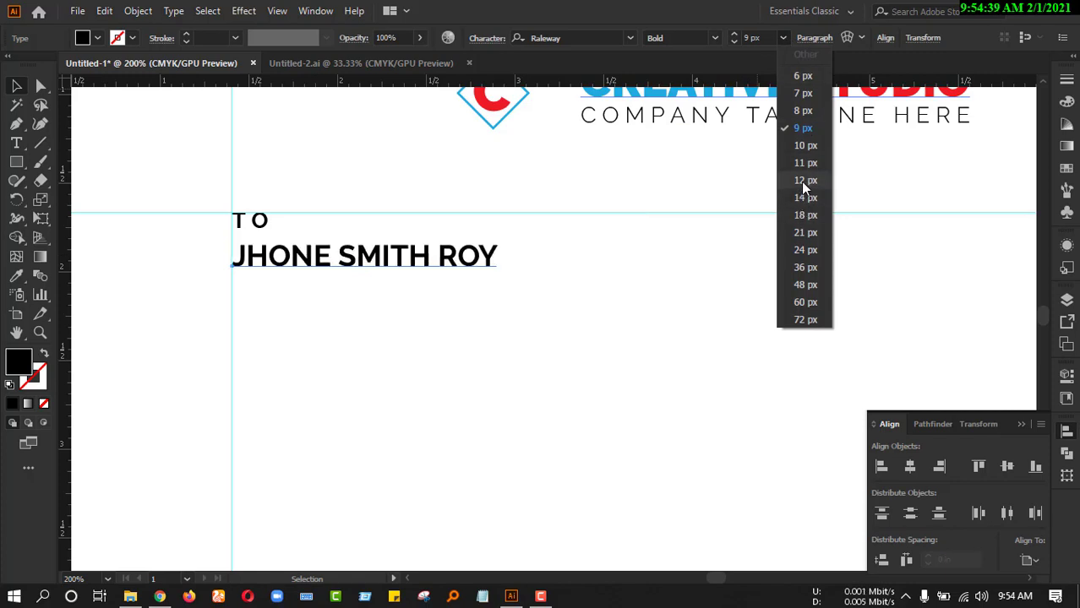
{"action": "left_click", "coordinate": [802, 181]}
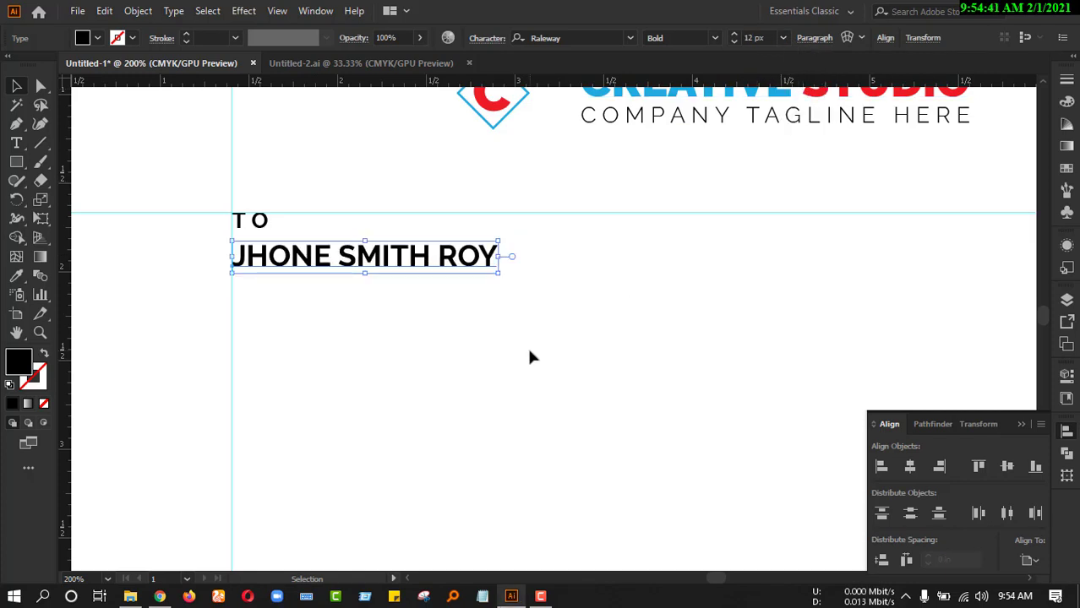
{"action": "scroll", "coordinate": [466, 369], "scroll_direction": "down", "scroll_amount": 1}
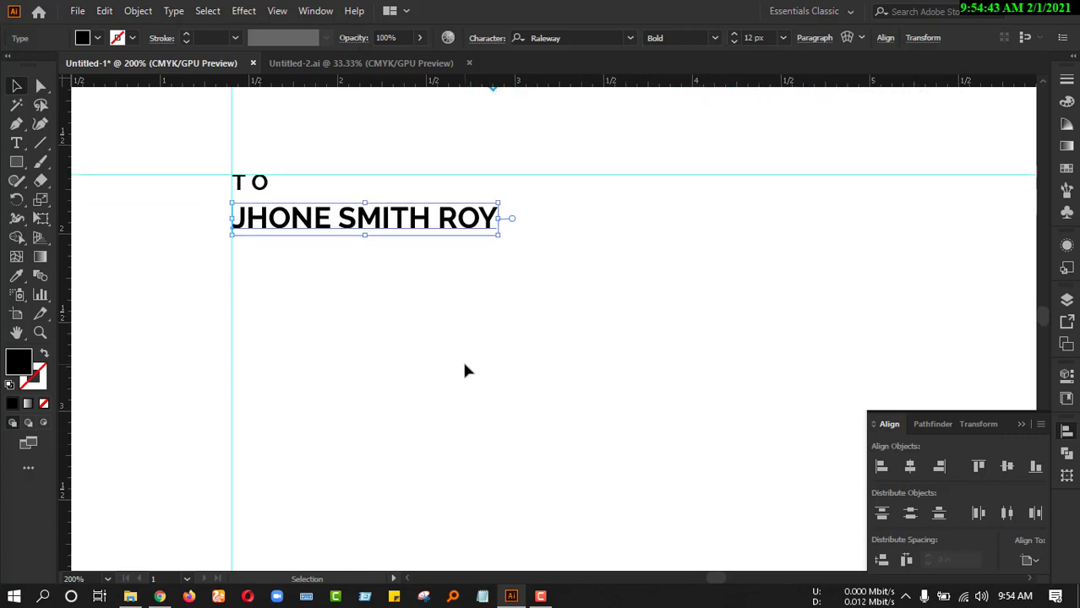
{"action": "left_click", "coordinate": [457, 373]}
{"action": "scroll", "coordinate": [373, 350], "scroll_direction": "down", "scroll_amount": 2}
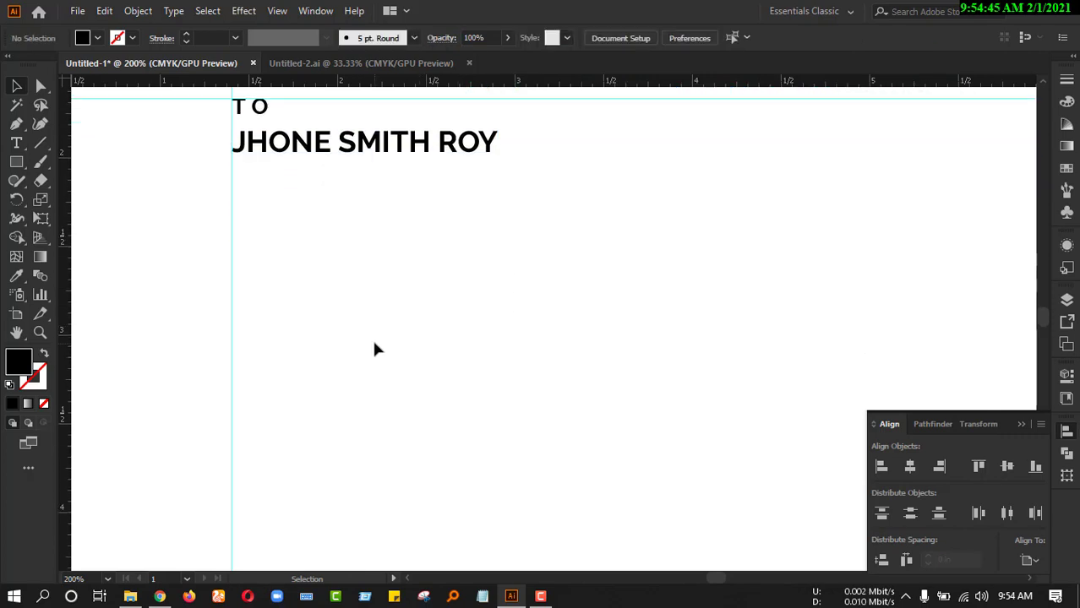
{"action": "scroll", "coordinate": [429, 315], "scroll_direction": "up", "scroll_amount": 1}
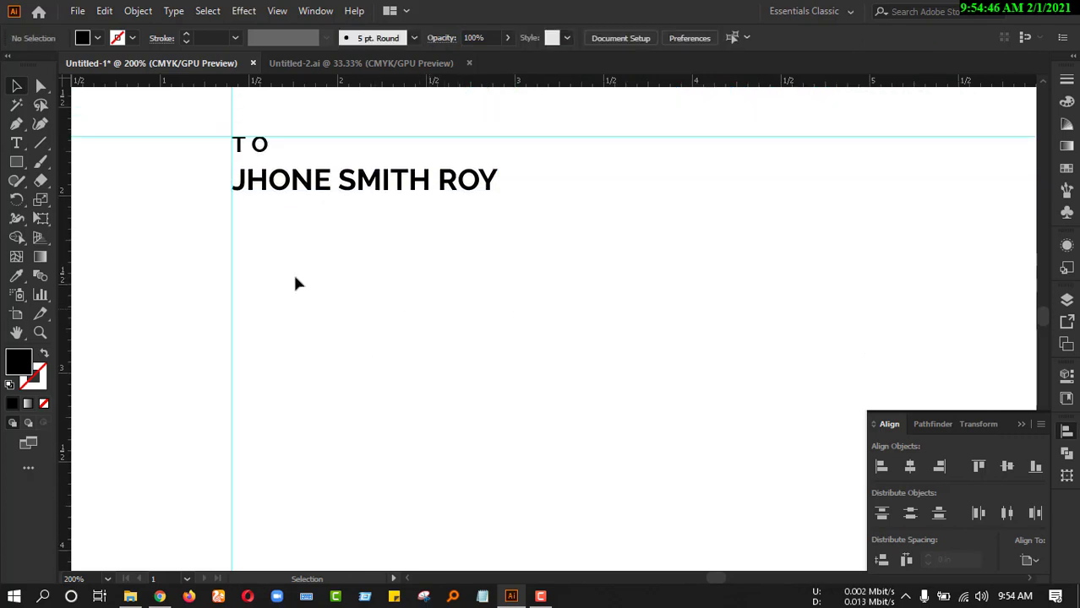
Step: Start a new 9 px text line directly under the recipient's name
{"action": "left_click", "coordinate": [16, 146]}
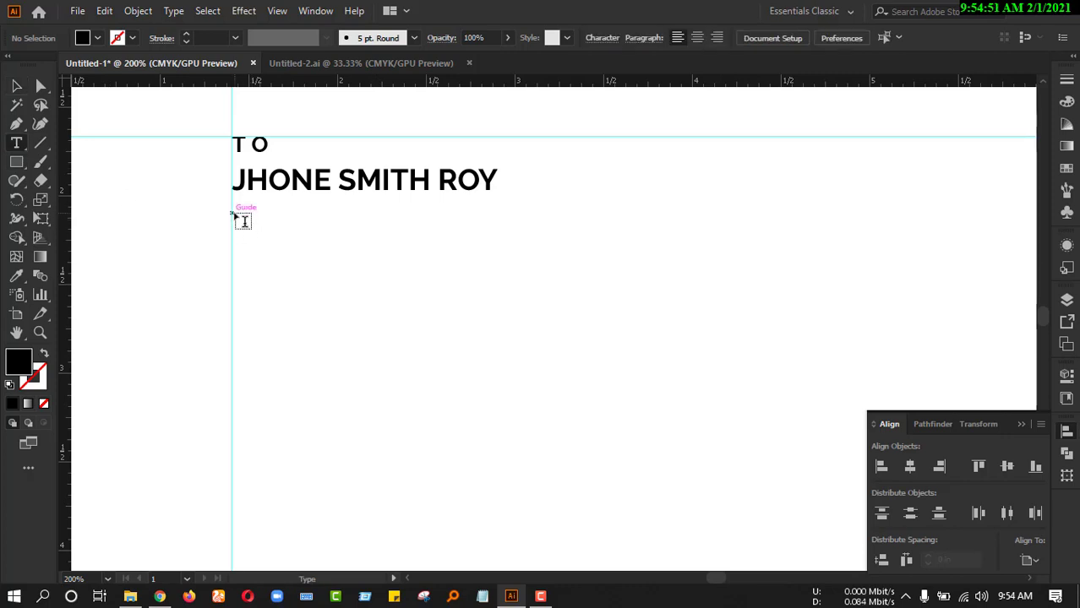
{"action": "left_click", "coordinate": [242, 220]}
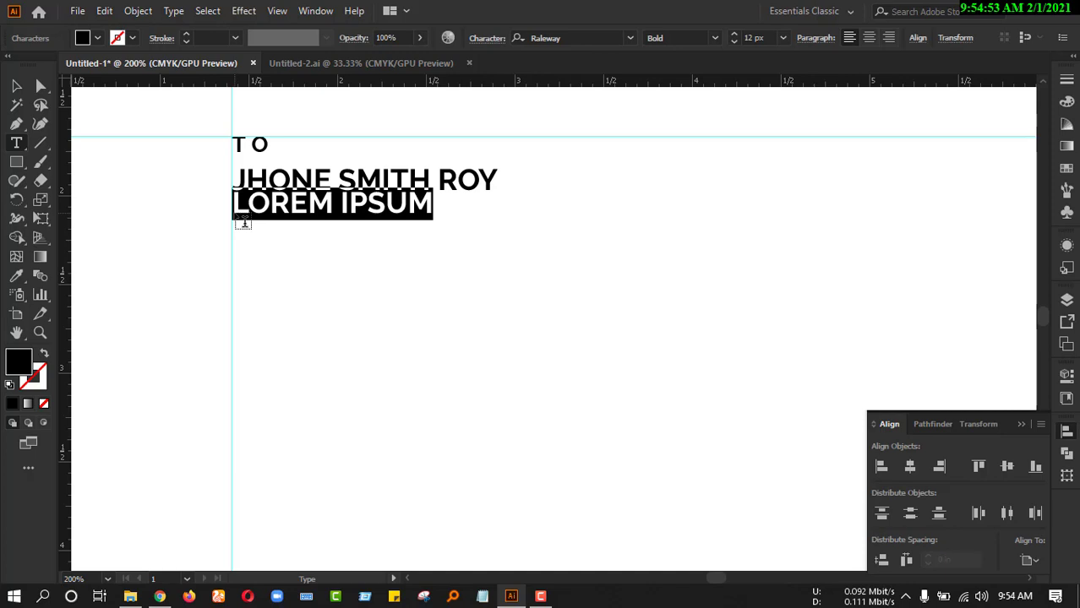
{"action": "left_click", "coordinate": [782, 37]}
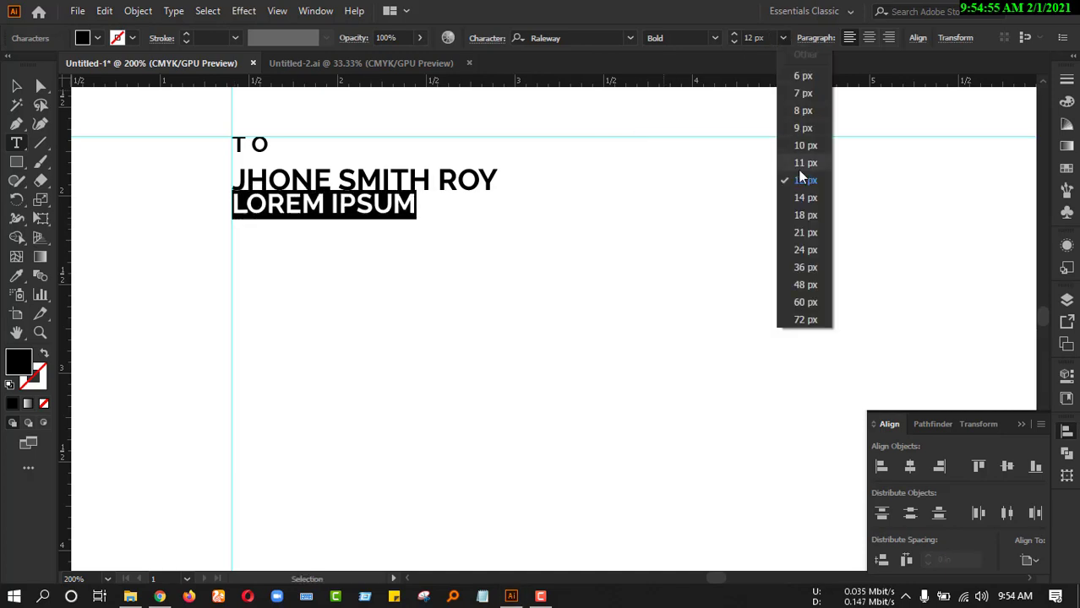
{"action": "left_click", "coordinate": [803, 127]}
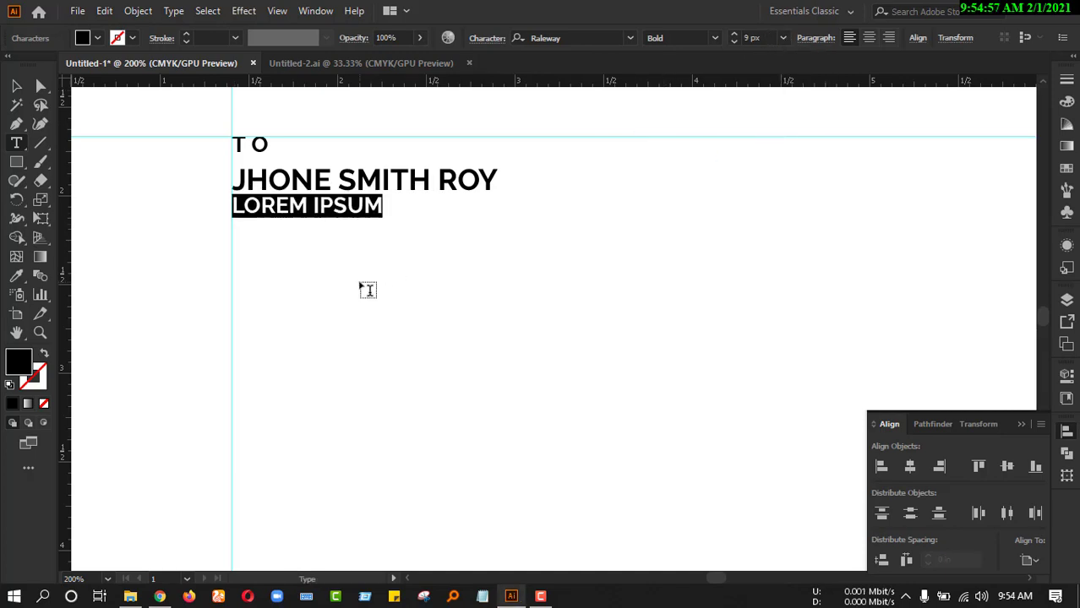
{"action": "key", "text": "BackSpace"}
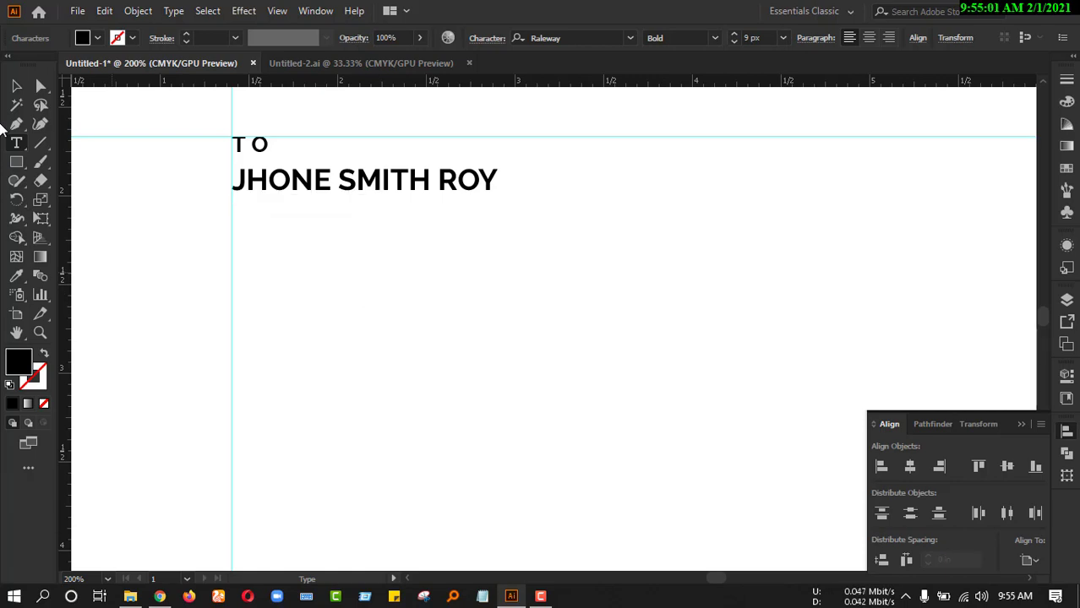
Step: Type the first part of the recipient's address, fixing mistyped slashes
{"action": "type", "text": "123"}
{"action": "key", "text": "Return"}
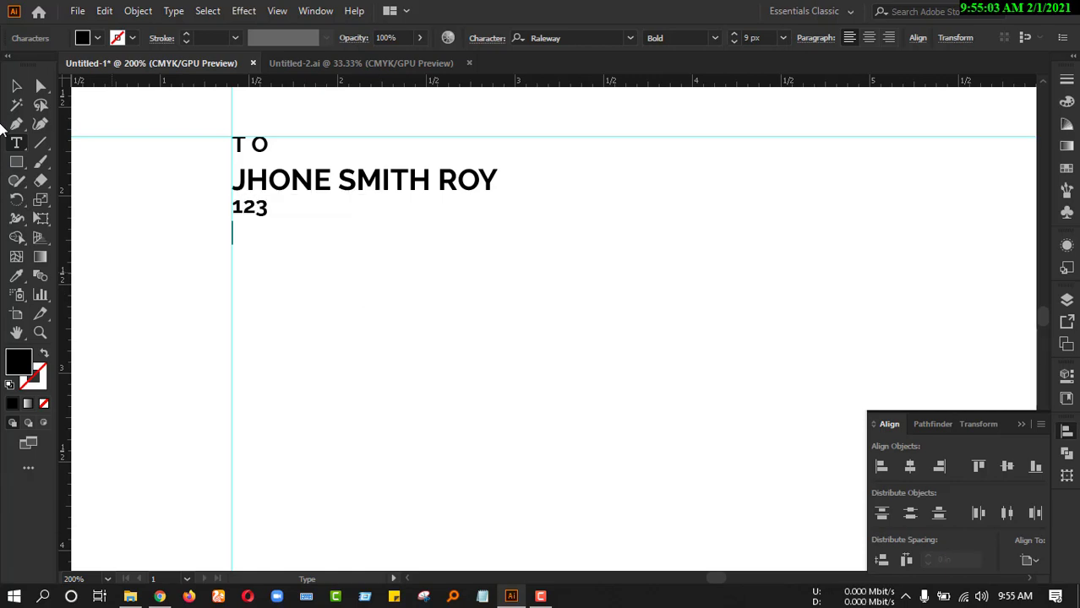
{"action": "type", "text": "/"}
{"action": "key", "text": "BackSpace"}
{"action": "type", "text": "/"}
{"action": "key", "text": "BackSpace"}
{"action": "key", "text": "BackSpace"}
{"action": "type", "text": "/"}
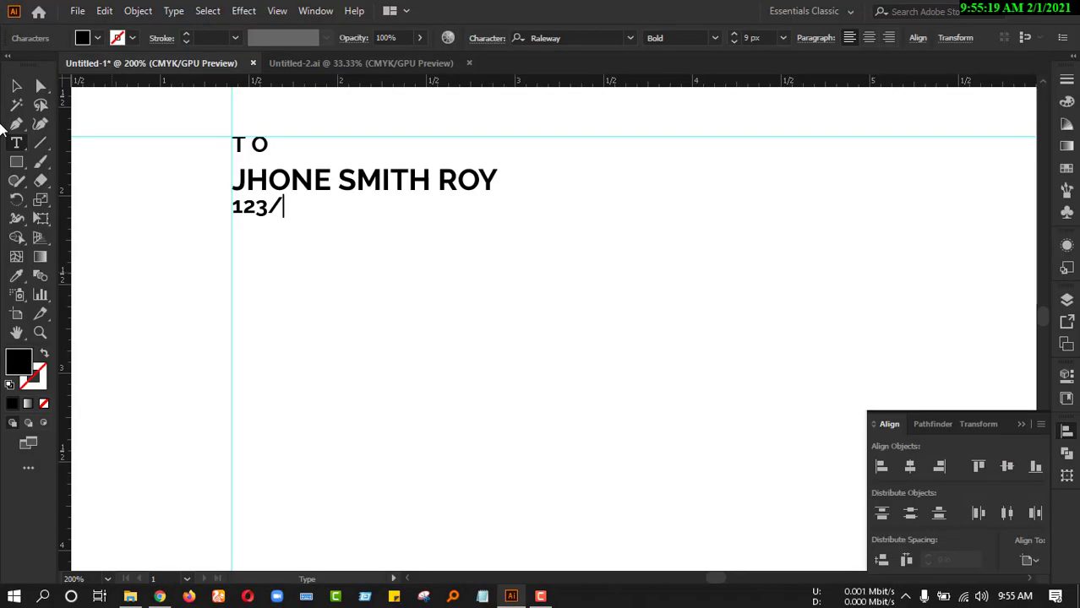
{"action": "type", "text": "4"}
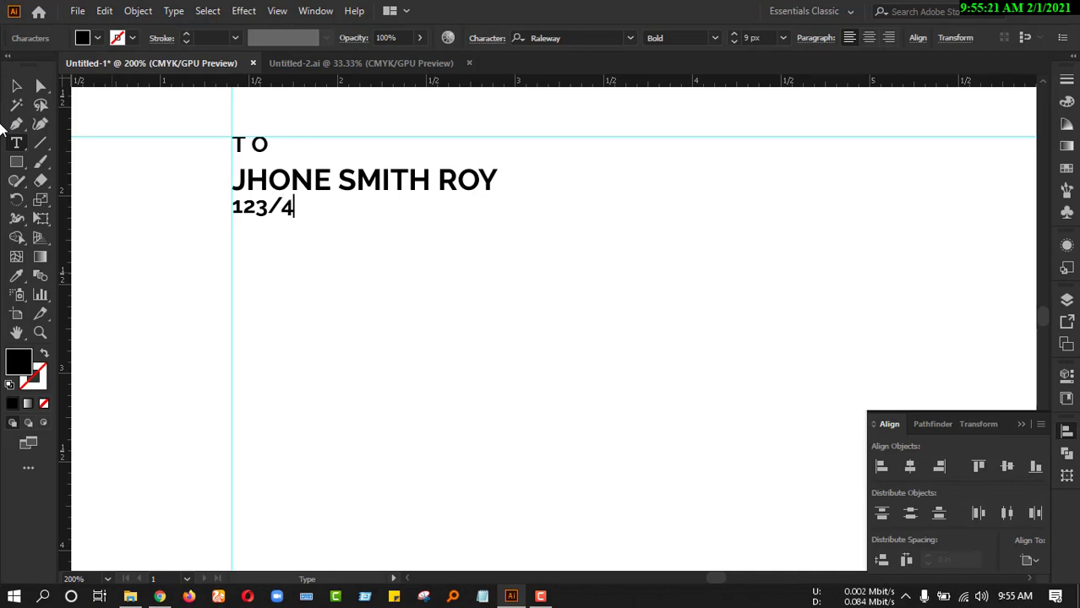
{"action": "type", "text": "TH"}
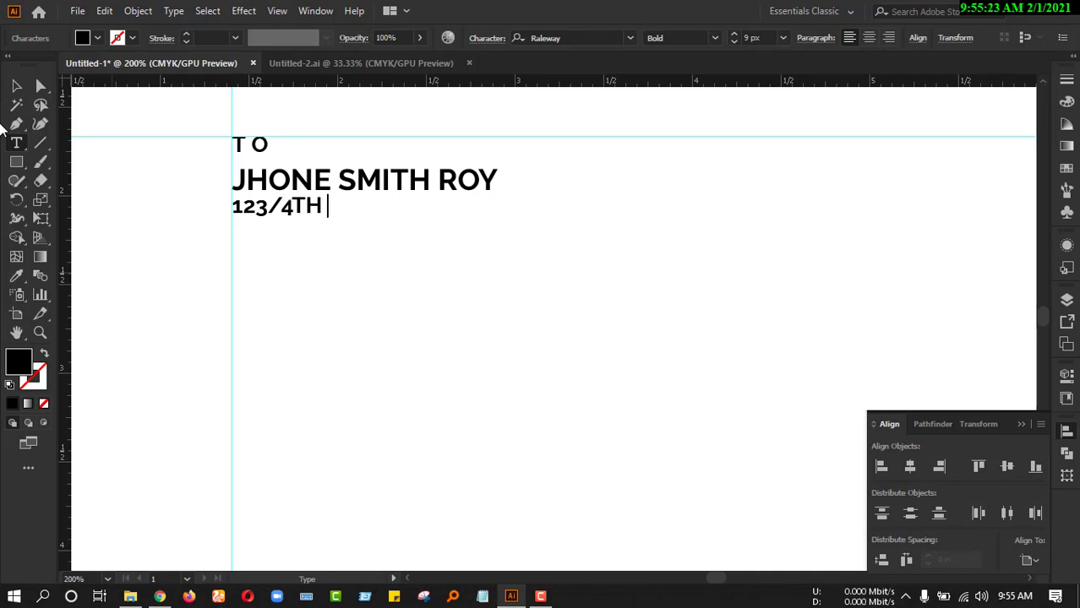
{"action": "type", "text": " F"}
{"action": "type", "text": "OL"}
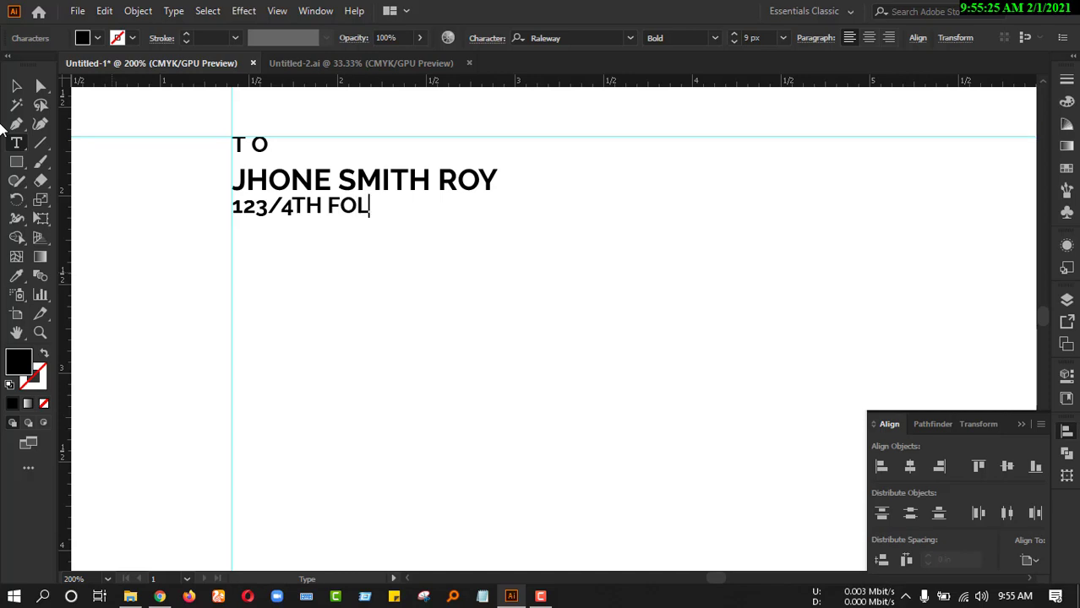
{"action": "type", "text": "R"}
{"action": "type", "text": "/"}
{"action": "type", "text": "RAM"}
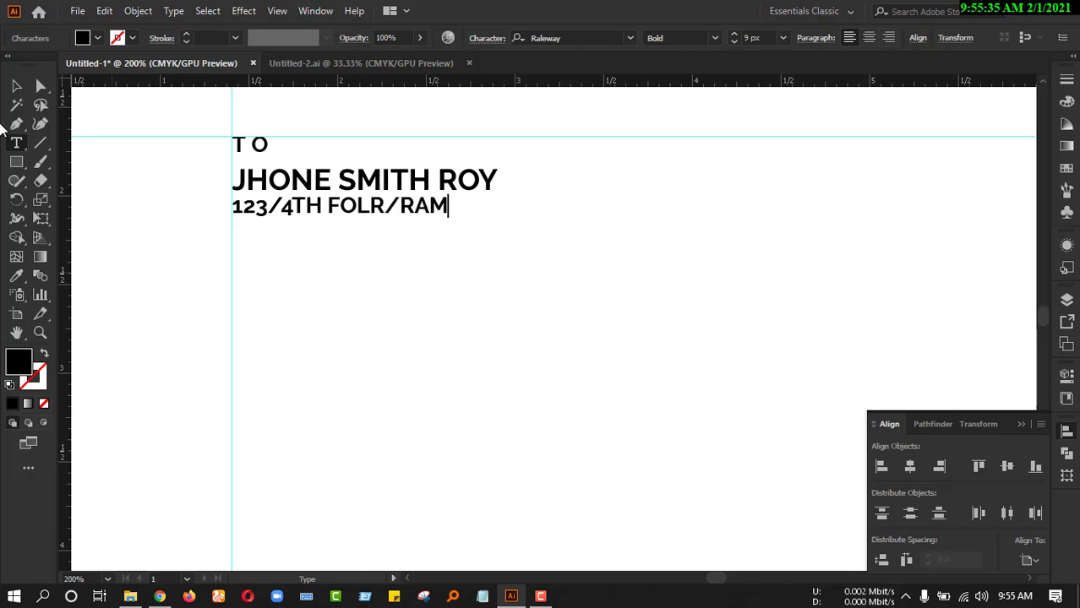
{"action": "type", "text": "PURA,DHAKA,BANGLADESH"}
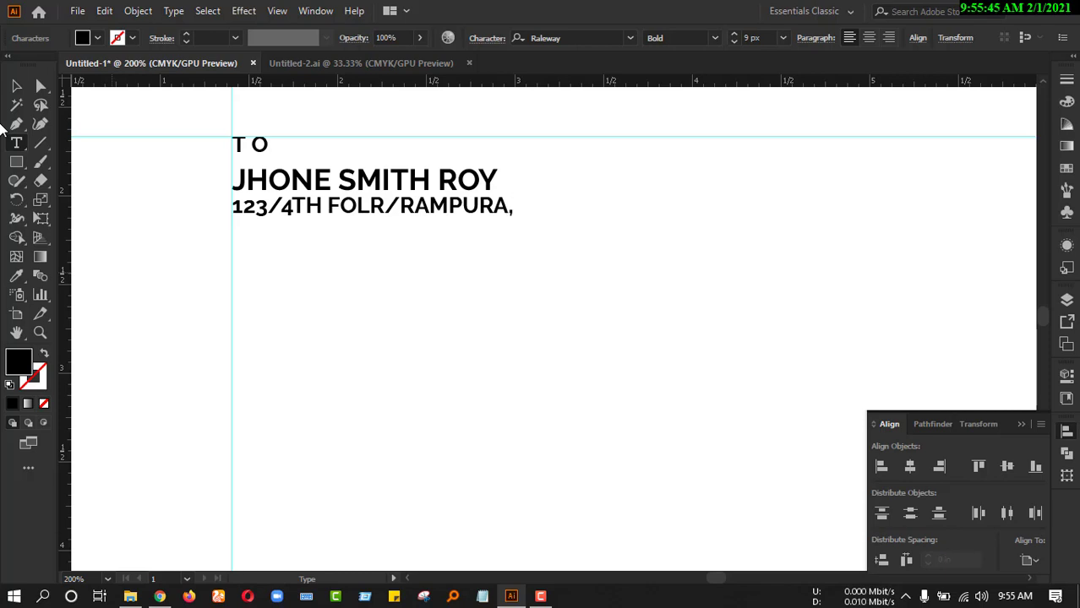
Step: Append the city and country, DHAKA,BANGLADESH, to the recipient's address line
{"action": "type", "text": "D"}
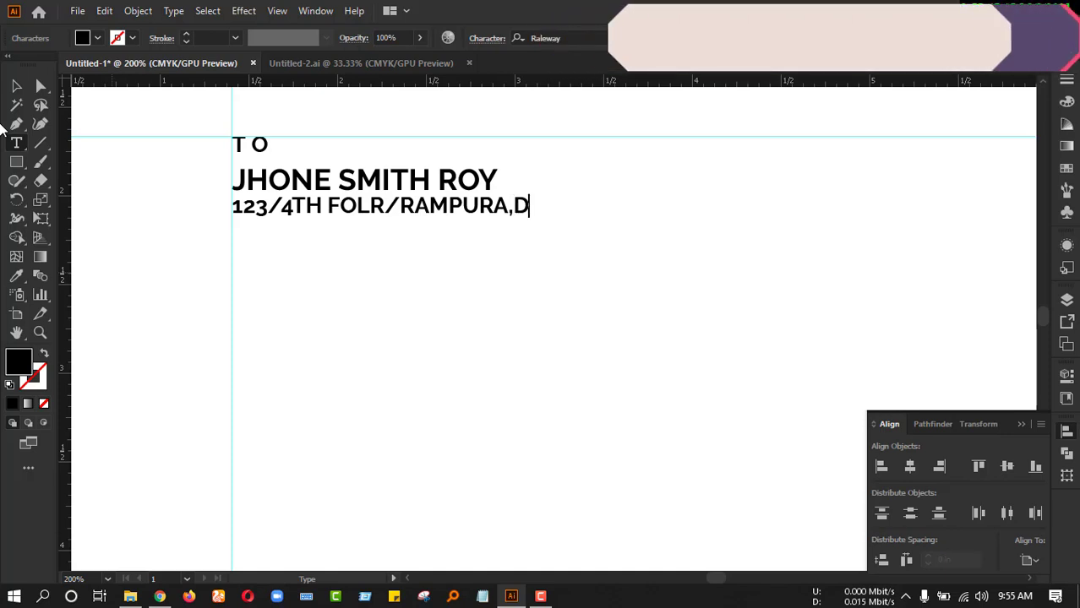
{"action": "type", "text": "HA"}
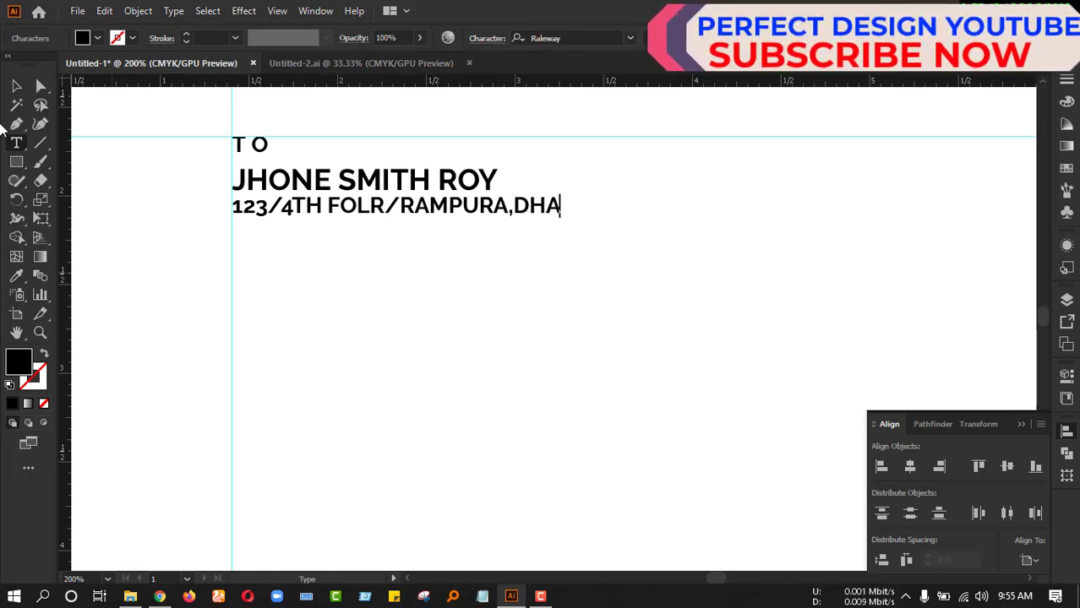
{"action": "type", "text": "KA,"}
{"action": "type", "text": "BA"}
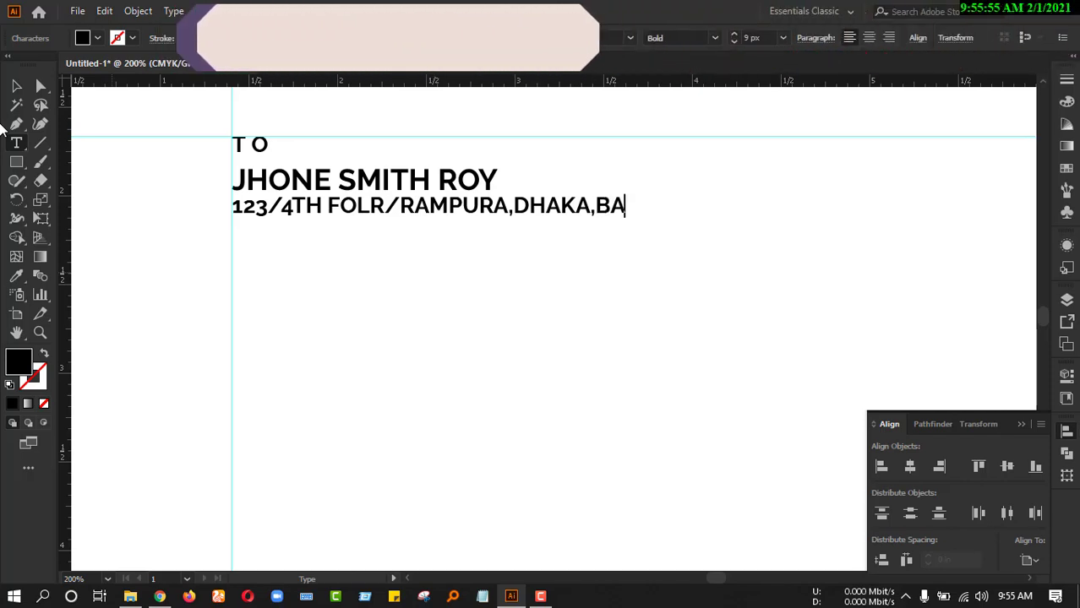
{"action": "type", "text": "NGLAD"}
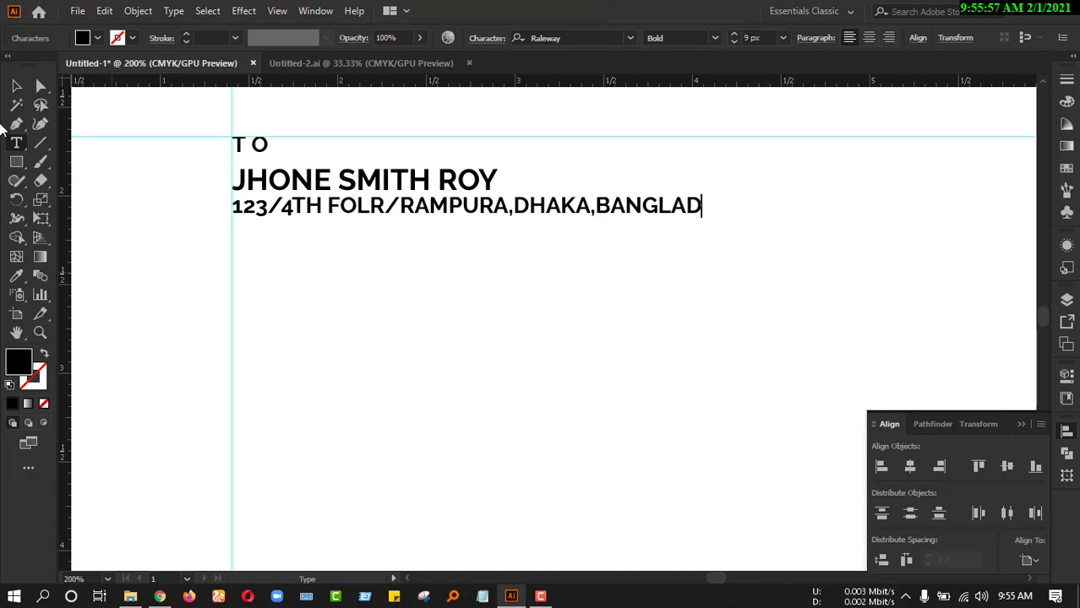
{"action": "type", "text": "ESH"}
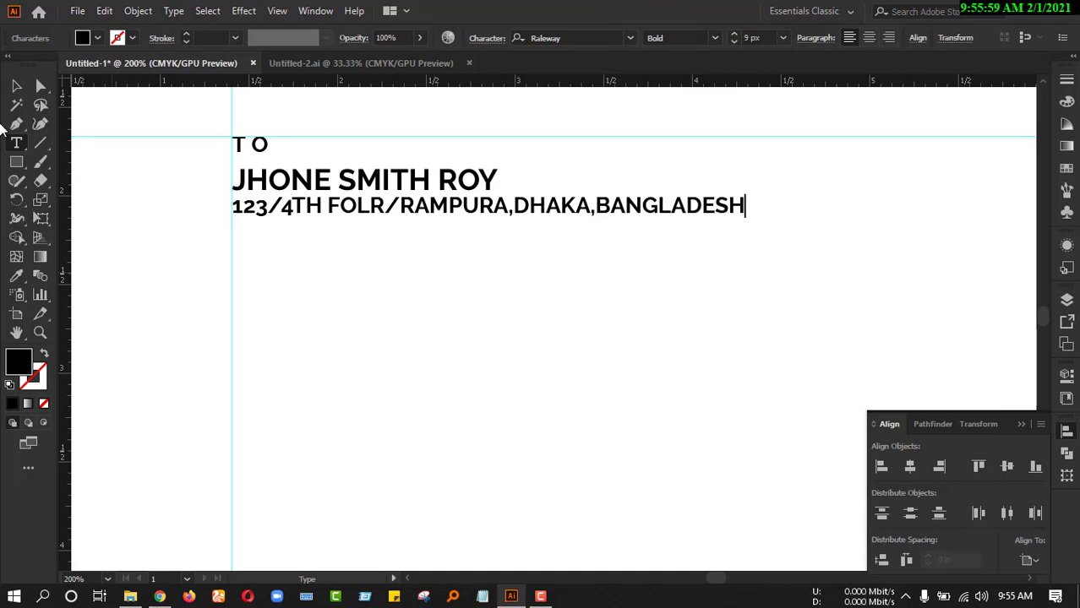
Step: Change the recipient's address line from Raleway Bold to Raleway Medium
{"action": "left_click", "coordinate": [16, 85]}
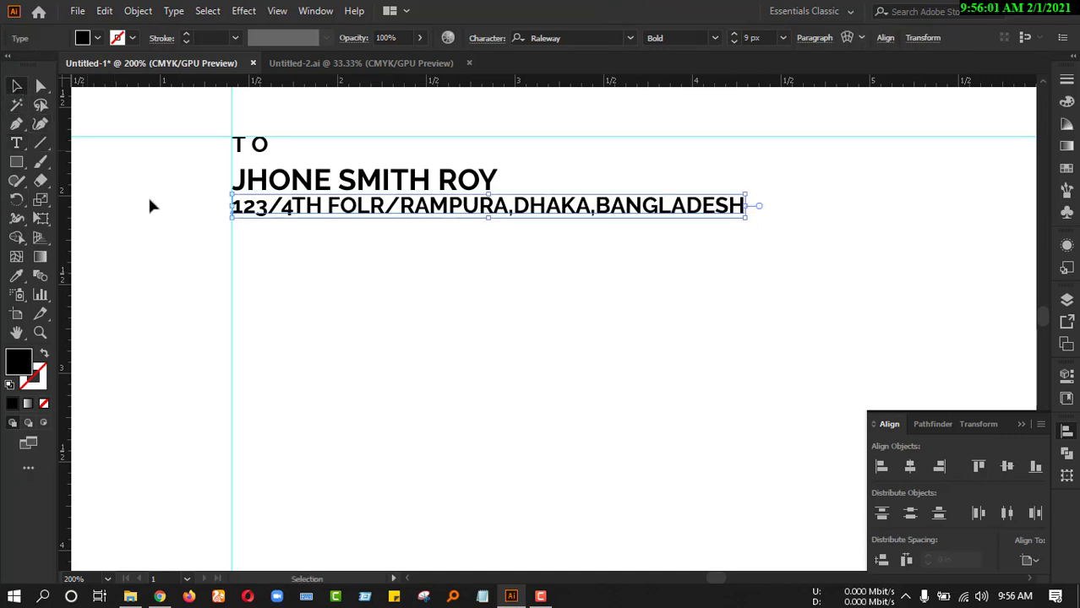
{"action": "left_click", "coordinate": [302, 290]}
{"action": "left_click_drag", "start_coordinate": [515, 235], "coordinate": [282, 206]}
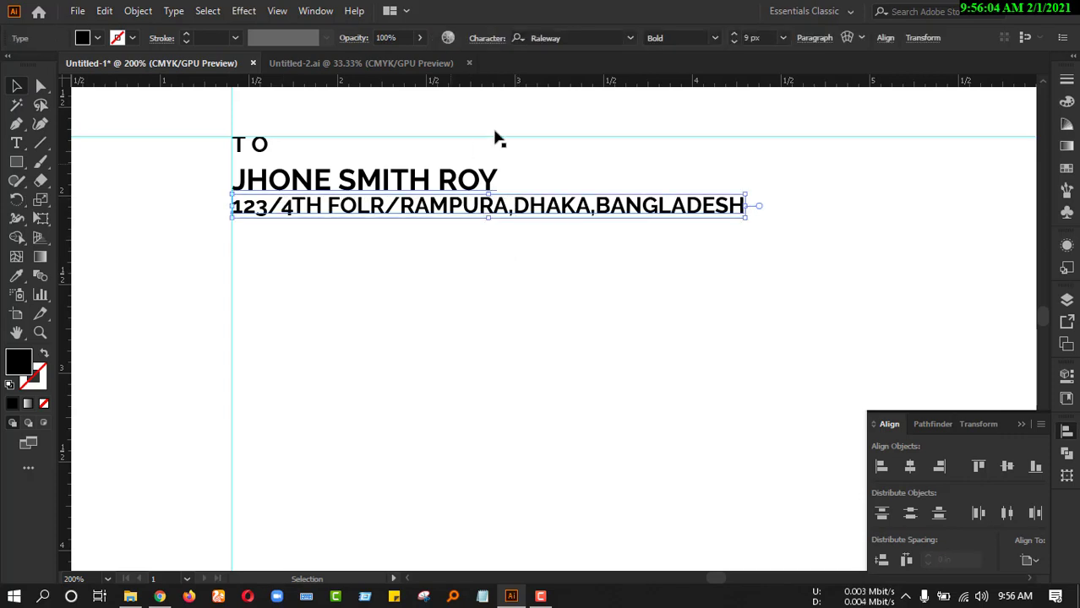
{"action": "left_click", "coordinate": [715, 37]}
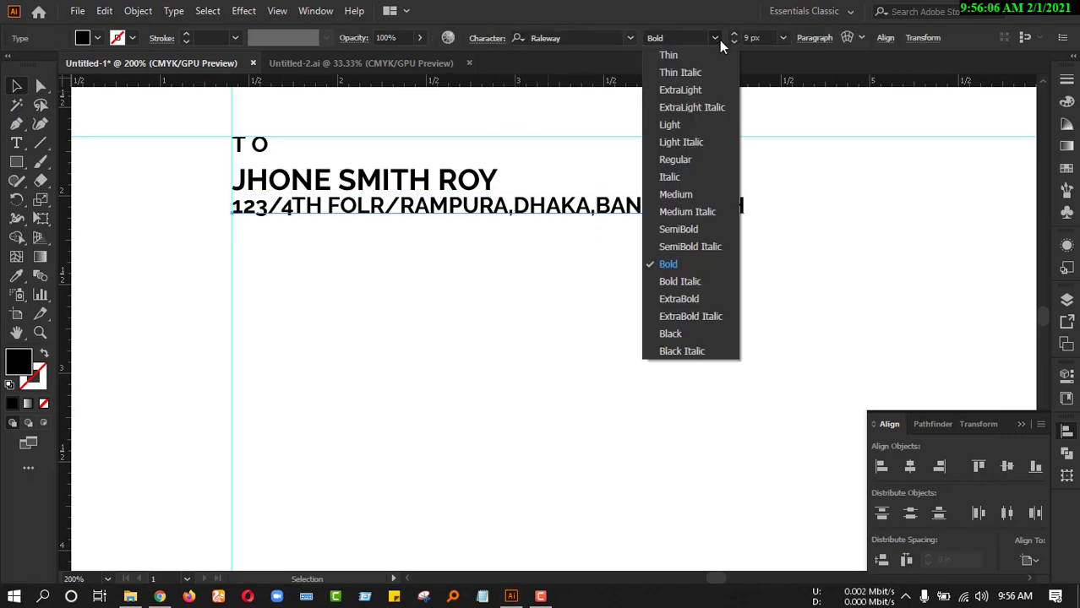
{"action": "left_click", "coordinate": [697, 196]}
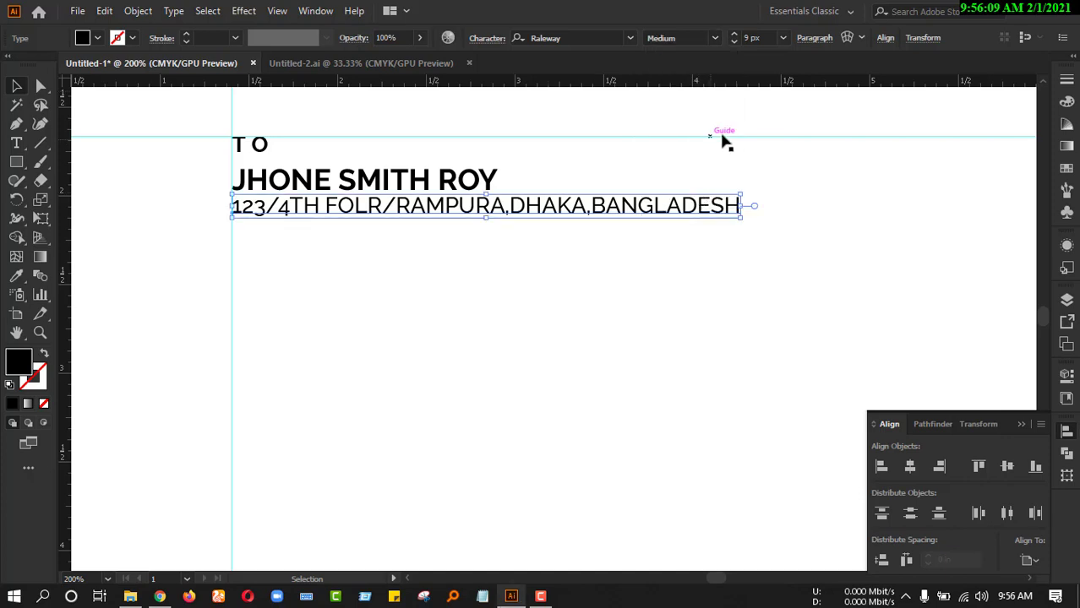
Step: Compare with the name line's style, then nudge the address line slightly lower
{"action": "left_click", "coordinate": [557, 162]}
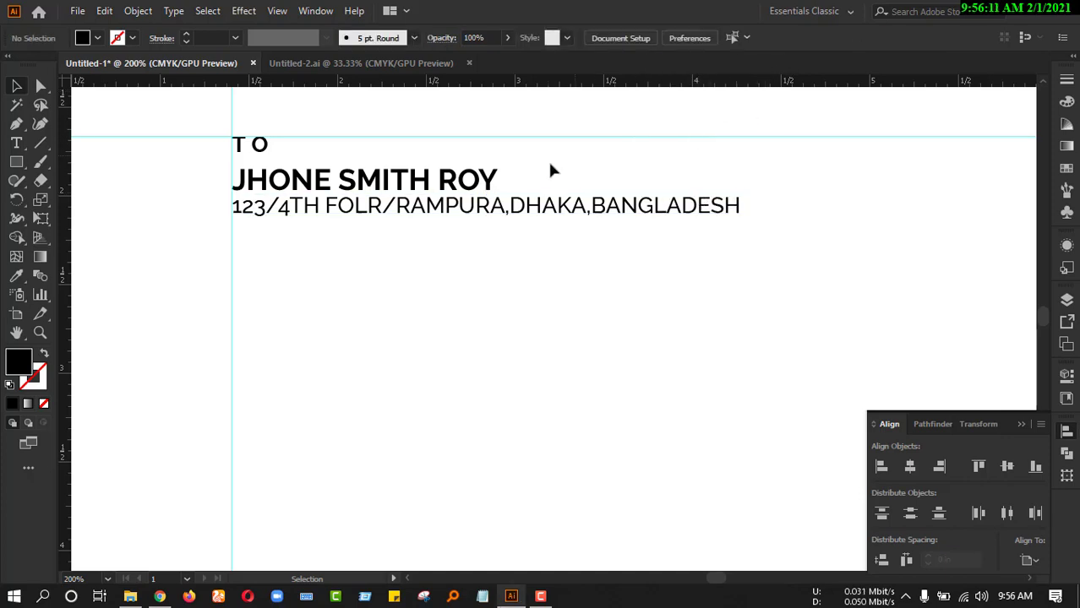
{"action": "left_click", "coordinate": [486, 179]}
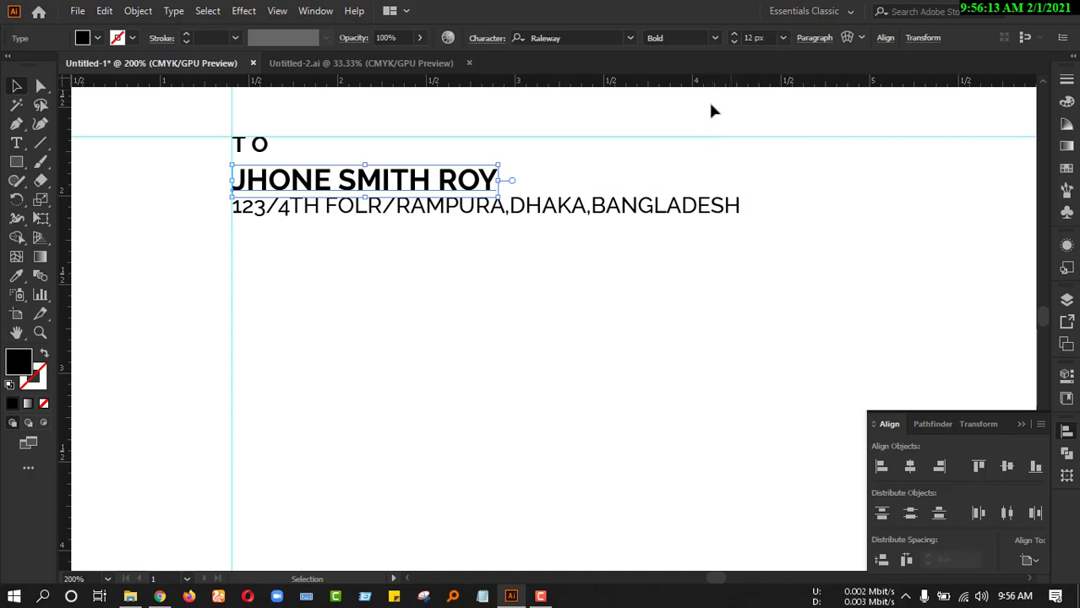
{"action": "left_click", "coordinate": [536, 176]}
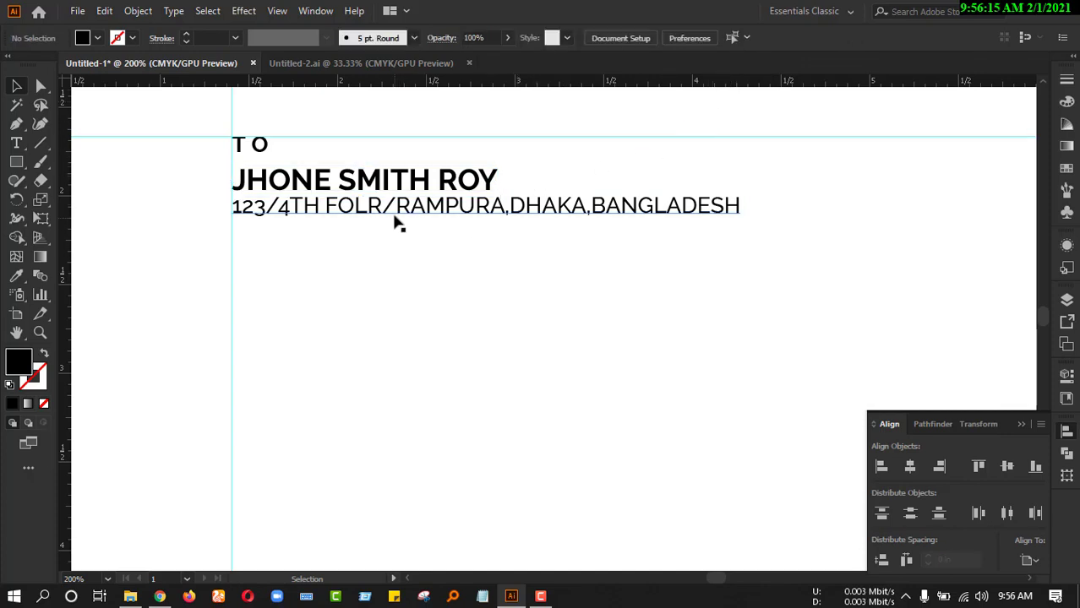
{"action": "left_click", "coordinate": [395, 216]}
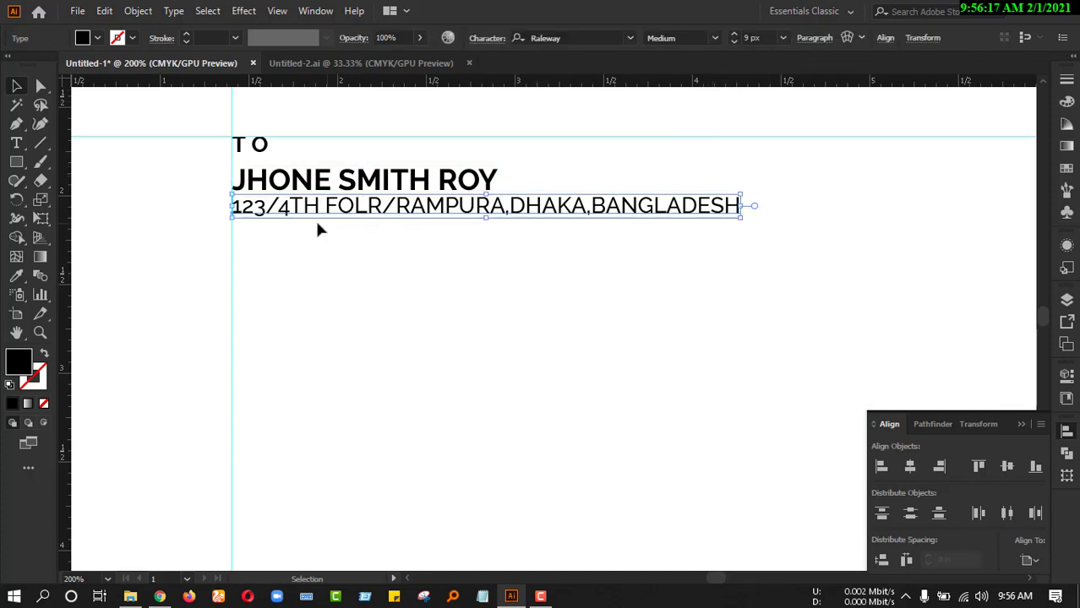
{"action": "left_click_drag", "start_coordinate": [290, 217], "coordinate": [290, 221]}
{"action": "left_click", "coordinate": [295, 264]}
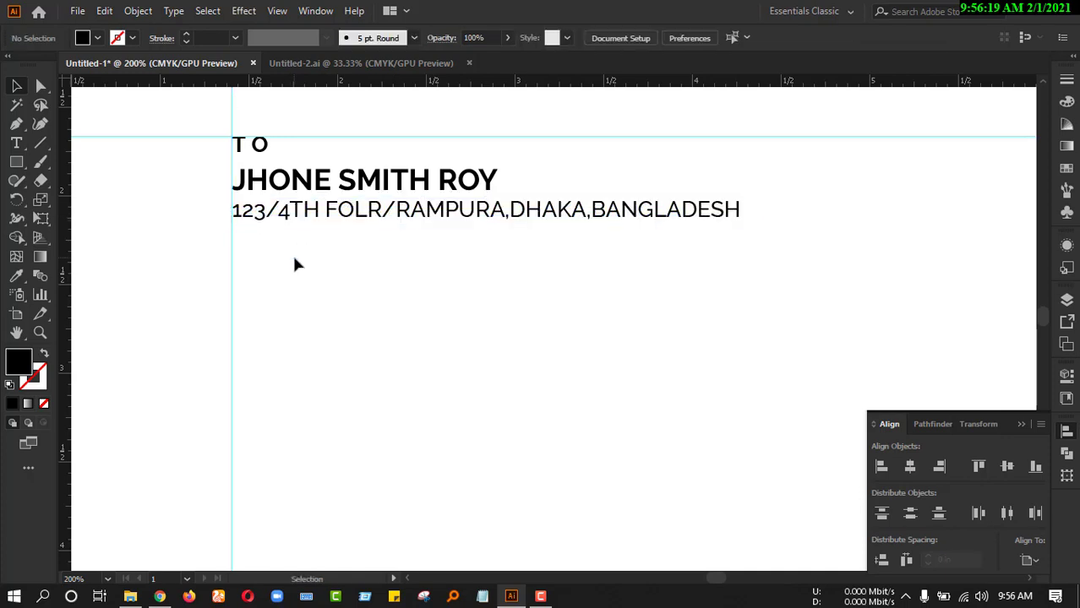
{"action": "scroll", "coordinate": [297, 260], "scroll_direction": "down", "scroll_amount": 3}
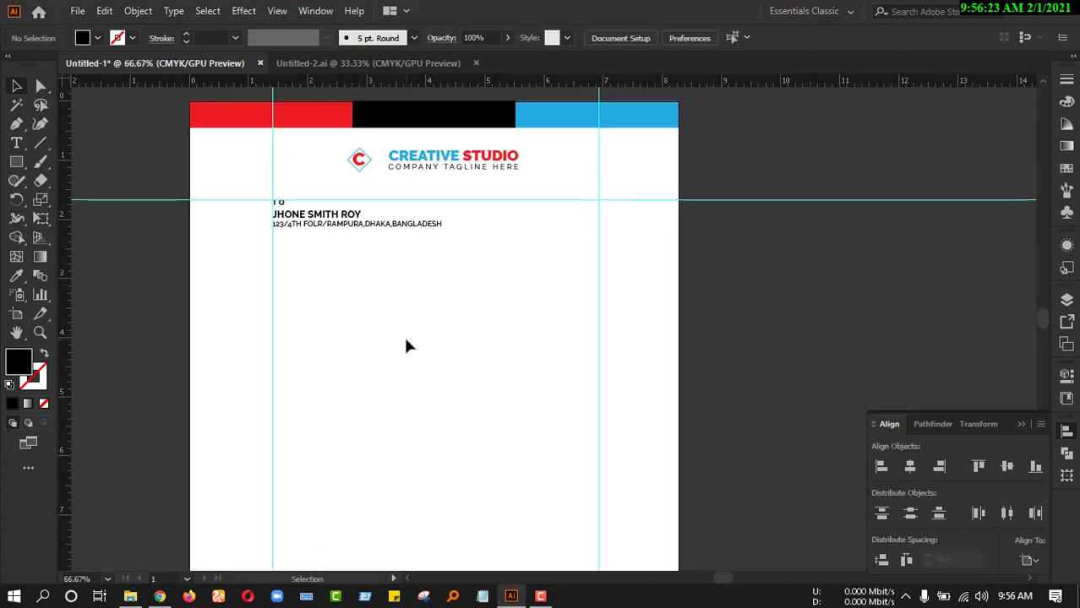
Step: Type DATE:01/02/2021 as a new text line right of the logo area
{"action": "scroll", "coordinate": [405, 345], "scroll_direction": "up", "scroll_amount": 3}
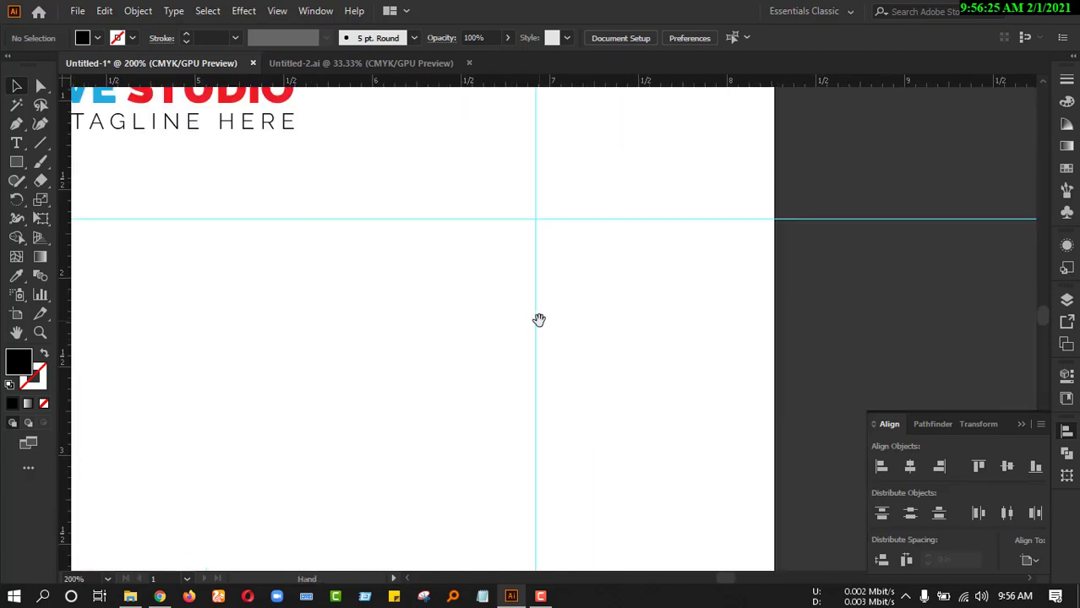
{"action": "scroll", "coordinate": [539, 321], "scroll_direction": "left", "scroll_amount": 2}
{"action": "scroll", "coordinate": [500, 354], "scroll_direction": "left", "scroll_amount": 3}
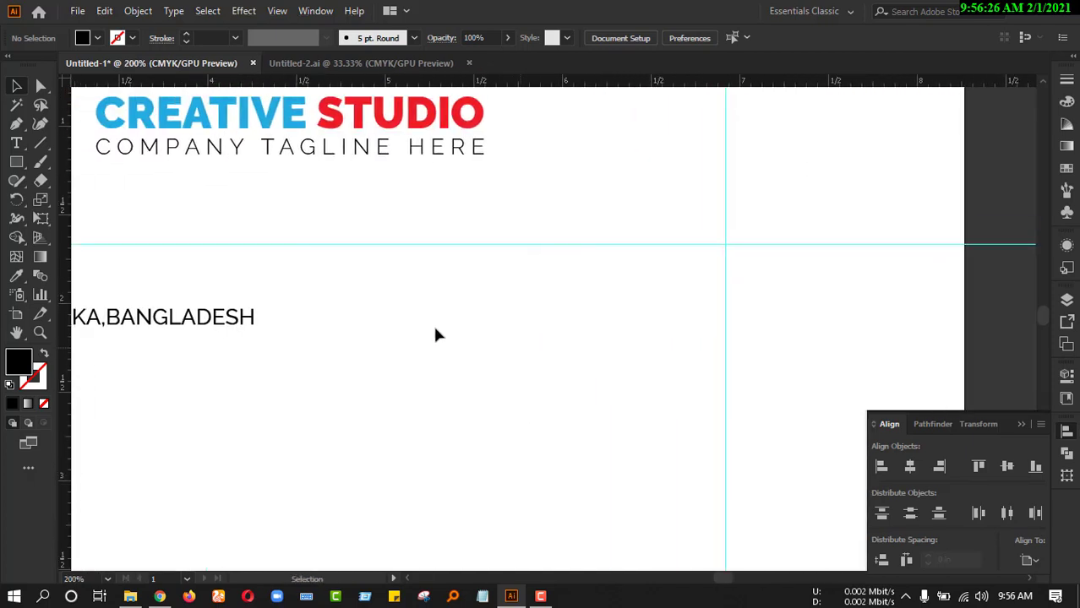
{"action": "left_click", "coordinate": [17, 144]}
{"action": "left_click", "coordinate": [598, 247]}
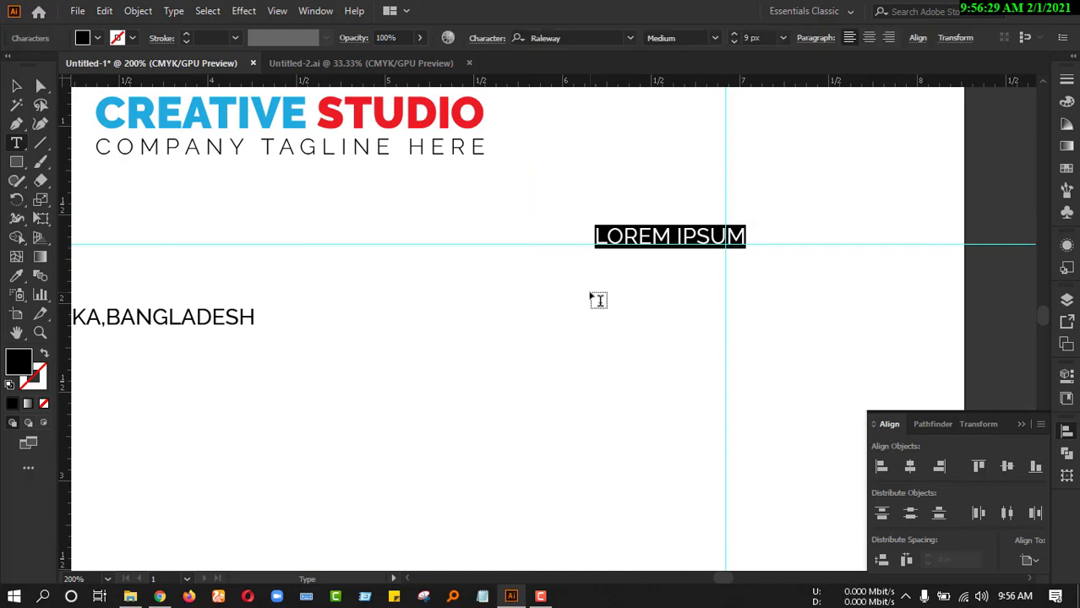
{"action": "type", "text": "DA"}
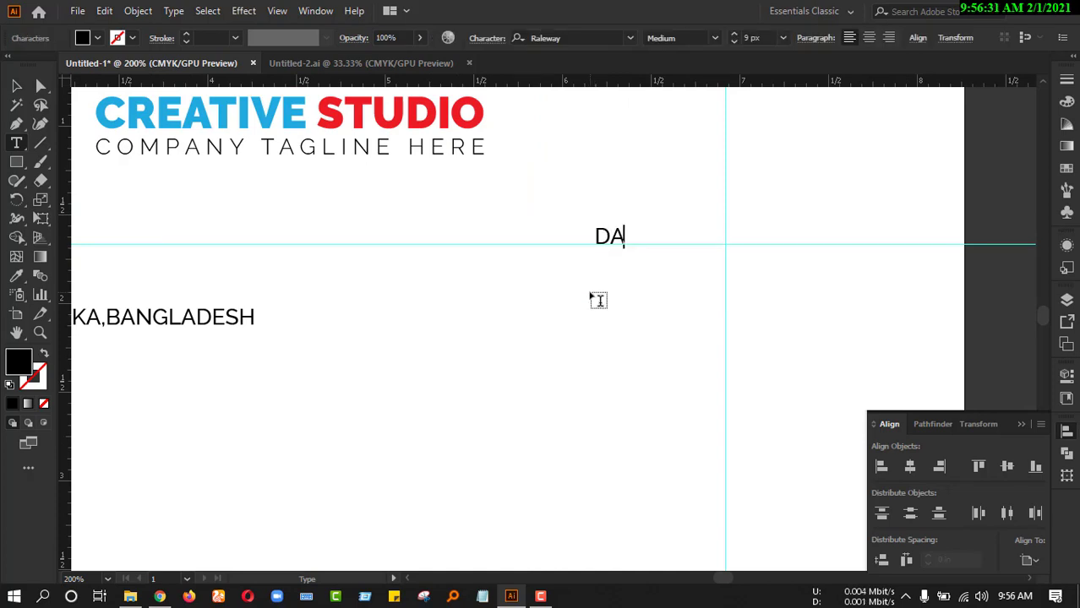
{"action": "type", "text": "TE"}
{"action": "type", "text": ":"}
{"action": "type", "text": "01"}
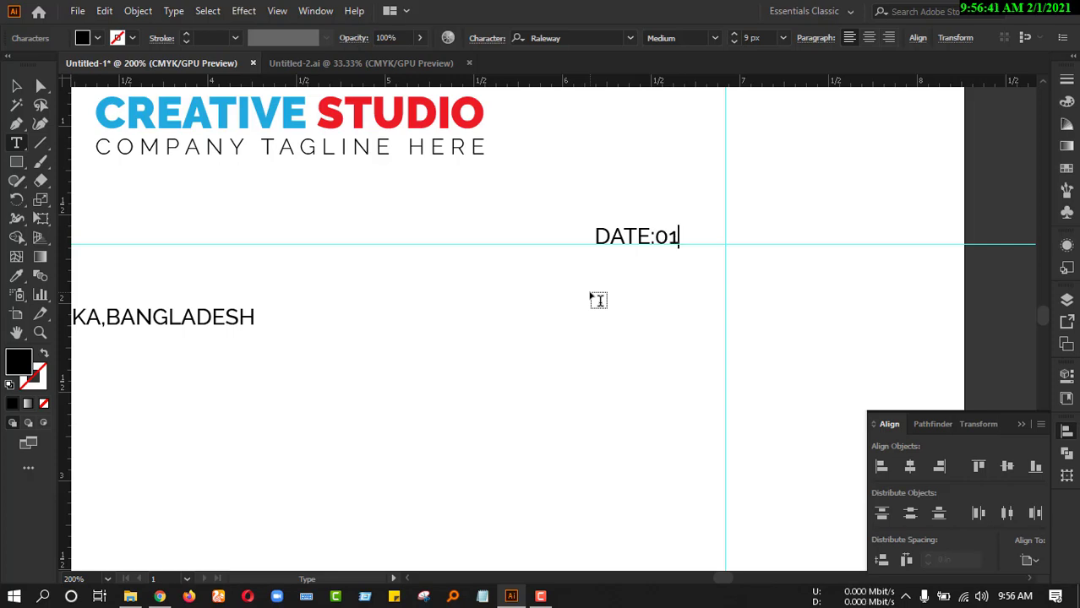
{"action": "type", "text": "/0"}
{"action": "type", "text": "2"}
{"action": "type", "text": "/2021"}
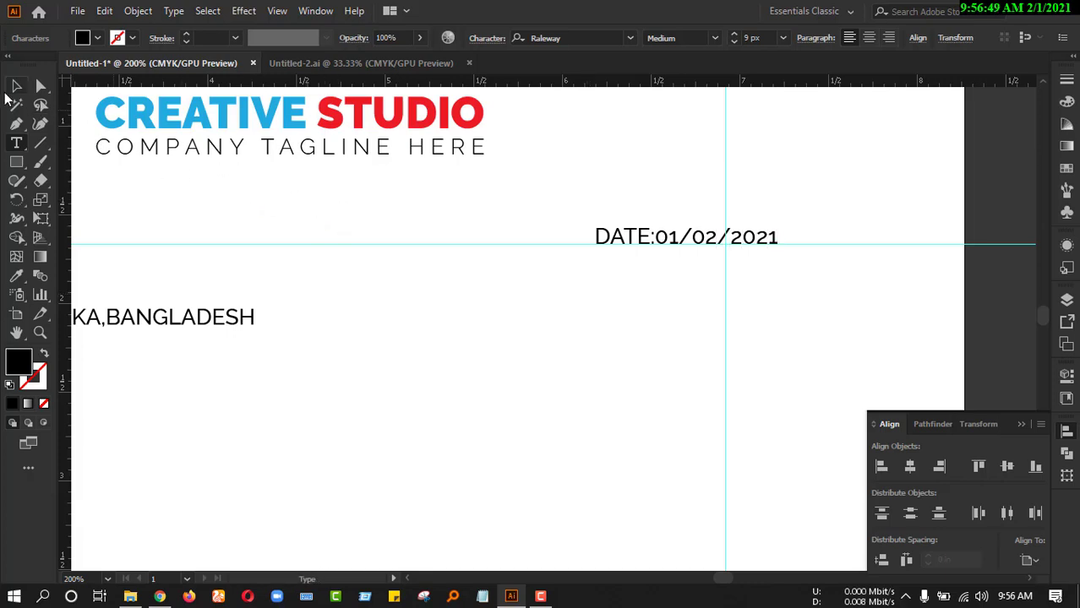
{"action": "left_click", "coordinate": [16, 85]}
Step: Shift the DATE:01/02/2021 text further left on its line
{"action": "left_click", "coordinate": [609, 260]}
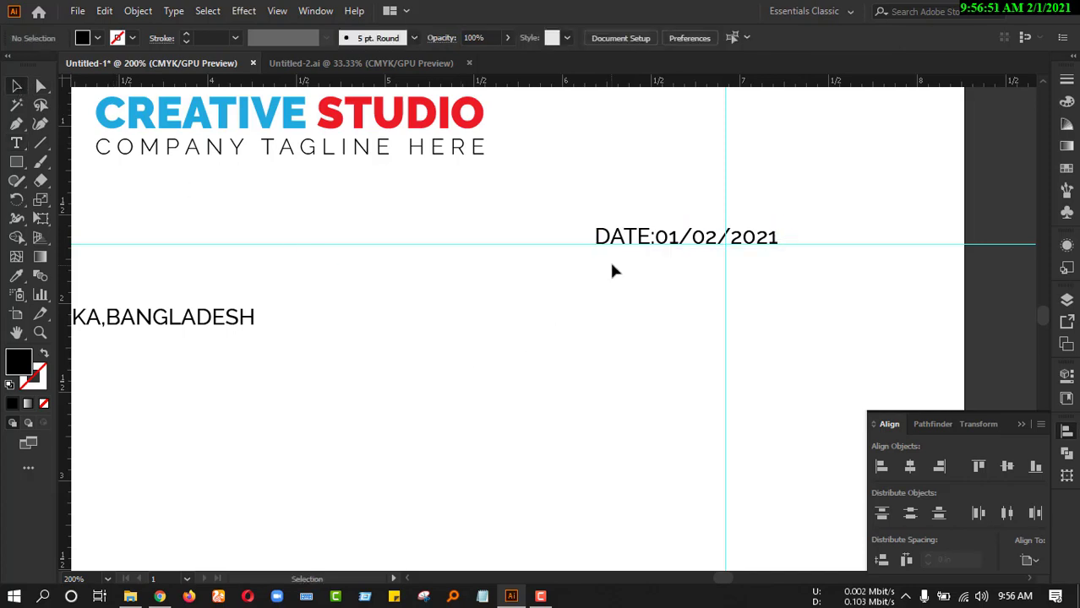
{"action": "left_click_drag", "start_coordinate": [625, 247], "coordinate": [568, 242]}
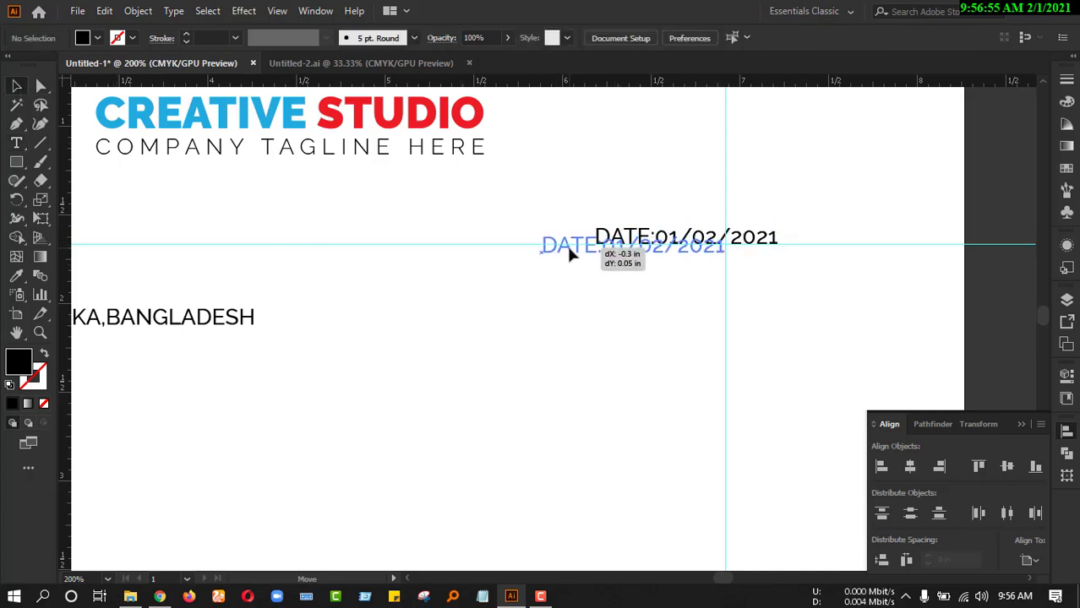
{"action": "mouse_move", "coordinate": [568, 242]}
{"action": "left_mouse_down"}
{"action": "mouse_move", "coordinate": [570, 257]}
{"action": "mouse_move", "coordinate": [569, 245]}
{"action": "left_mouse_up"}
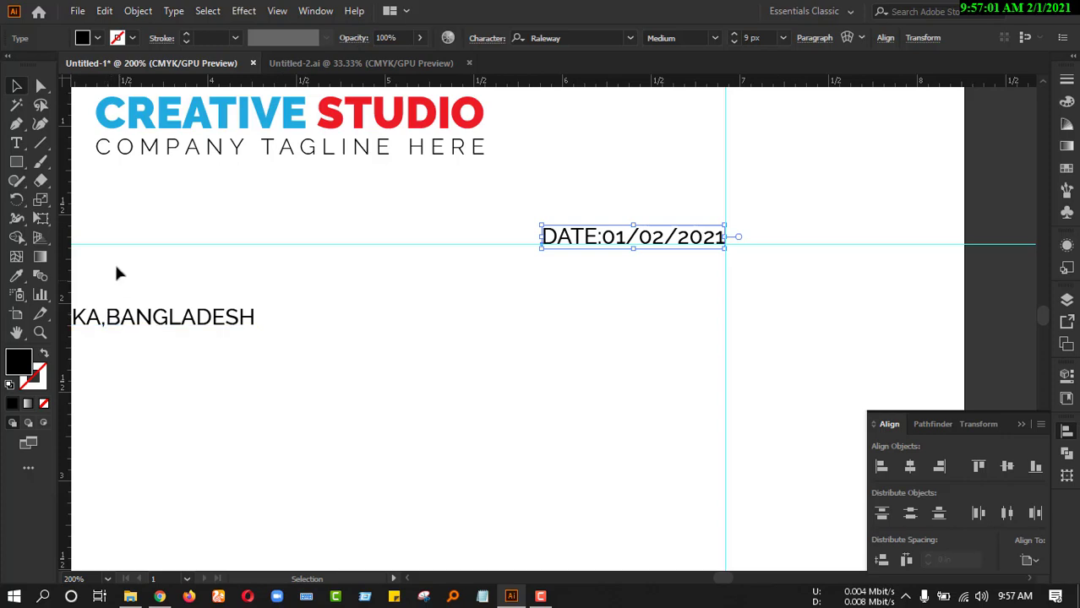
Step: Copy BANGLADESH from the address and paste it as a new line beneath the date
{"action": "double_click", "coordinate": [109, 324]}
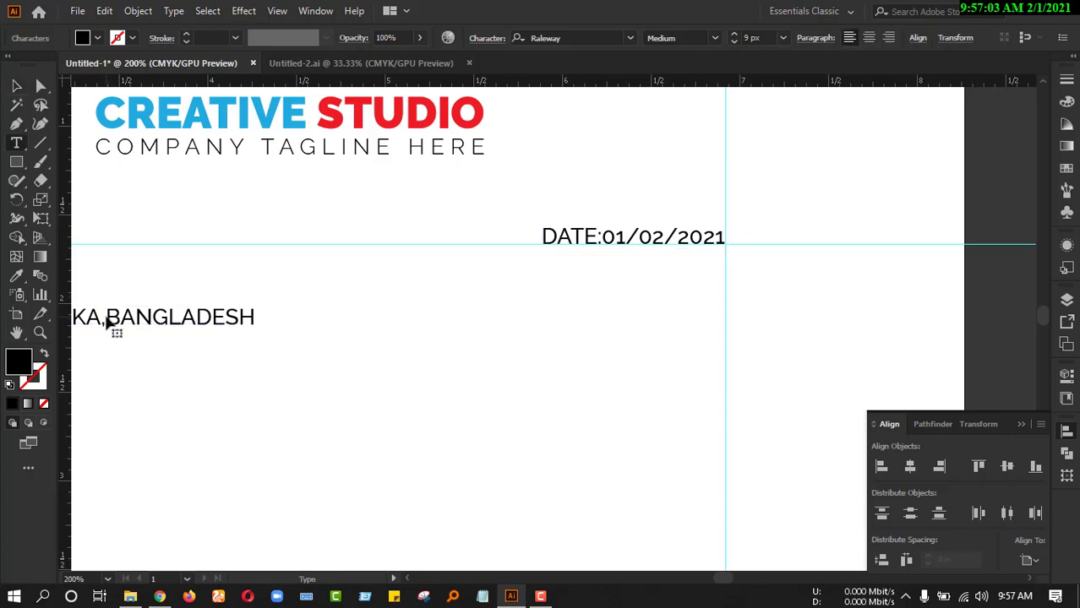
{"action": "left_click_drag", "start_coordinate": [106, 319], "coordinate": [252, 331]}
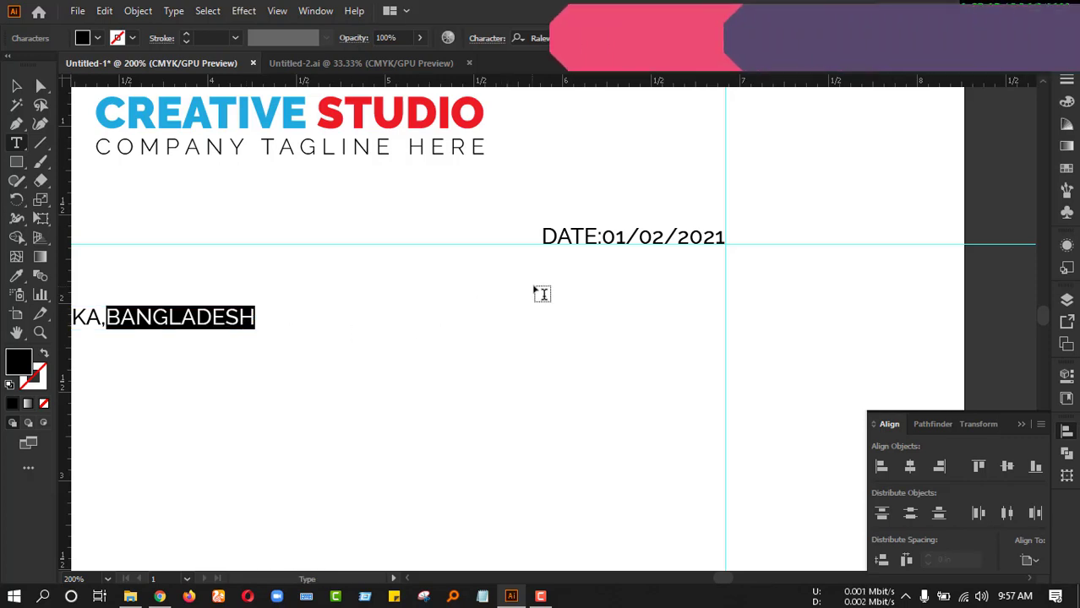
{"action": "left_click", "coordinate": [551, 269], "text": "ctrl"}
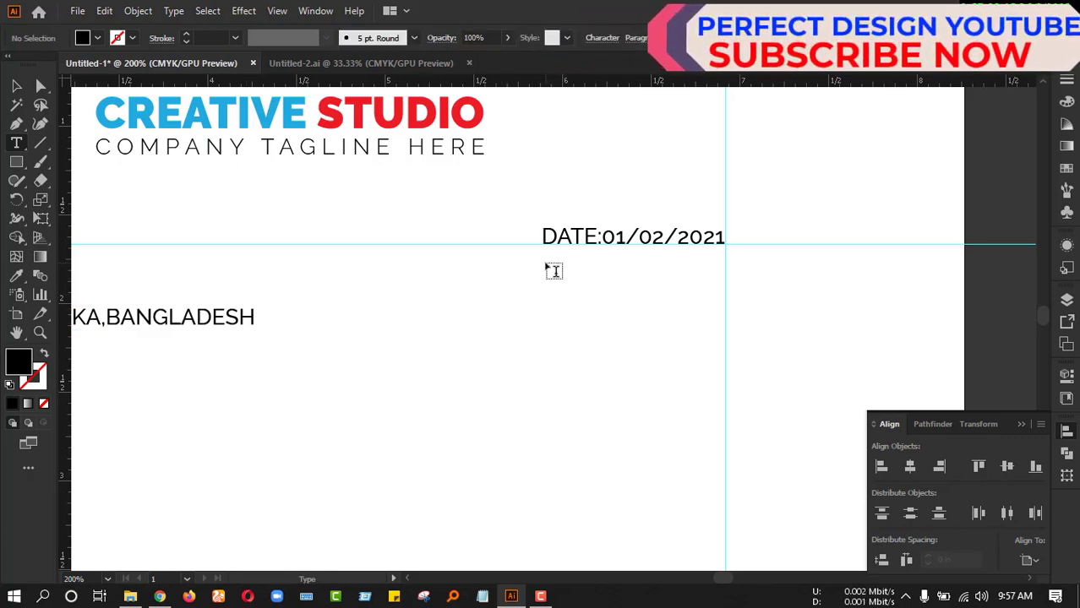
{"action": "left_click", "coordinate": [552, 268]}
{"action": "type", "text": "BANGLADESH"}
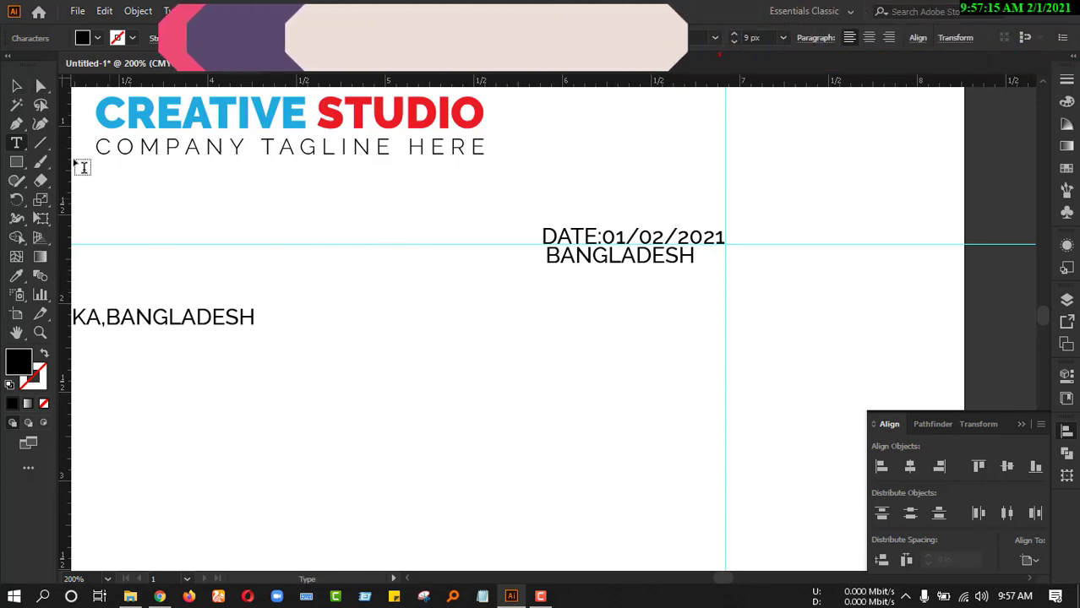
{"action": "key", "text": "Escape"}
{"action": "left_click", "coordinate": [697, 354]}
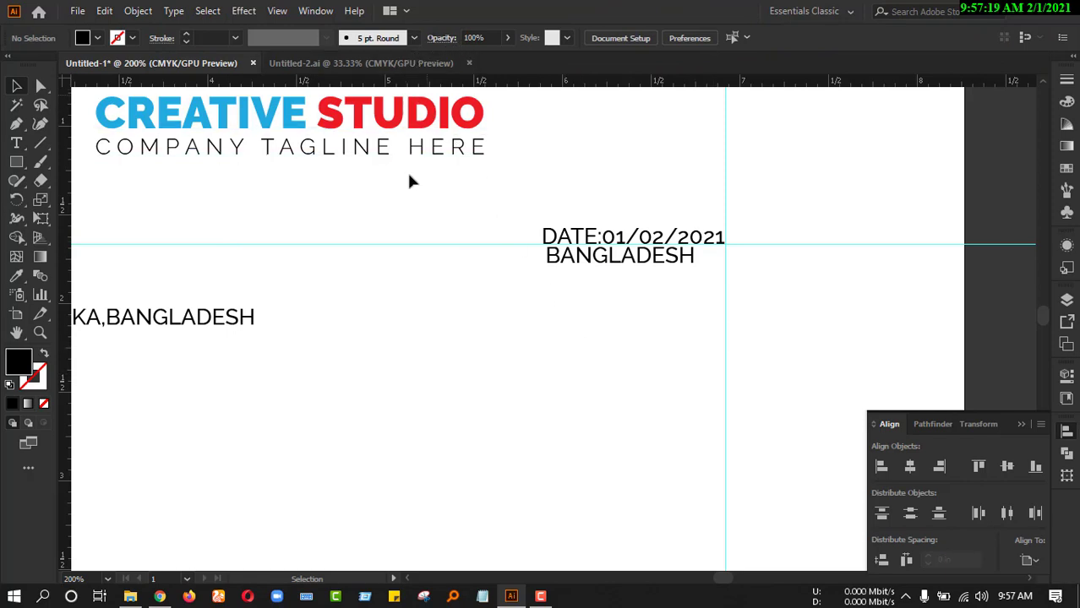
Step: Raise the BANGLADESH line's tracking to about 167 in the Character panel
{"action": "left_click_drag", "start_coordinate": [527, 256], "coordinate": [527, 254]}
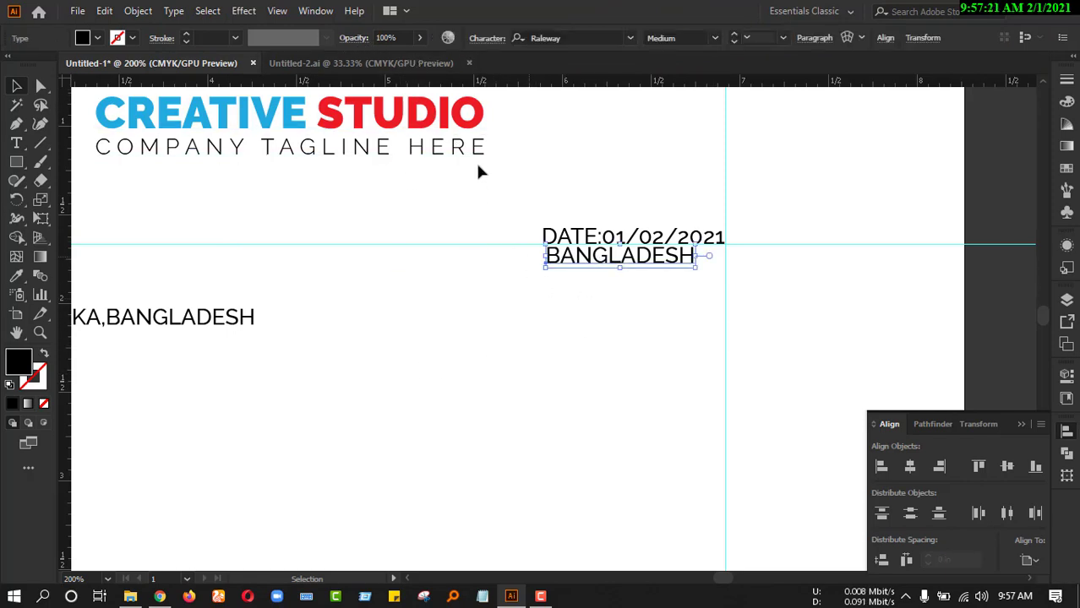
{"action": "left_click", "coordinate": [488, 39]}
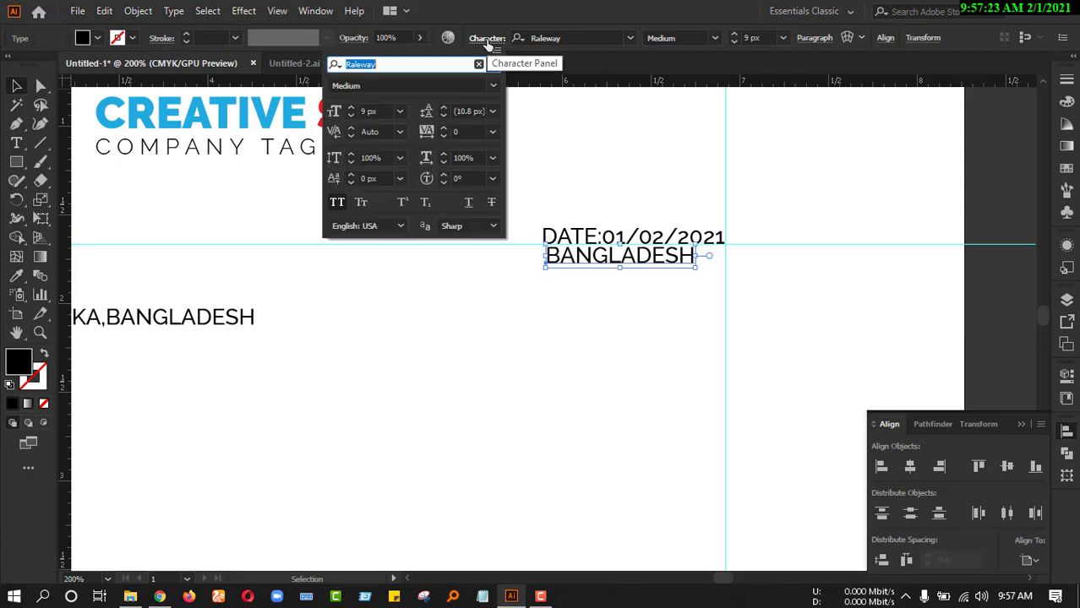
{"action": "left_click", "coordinate": [465, 131]}
{"action": "scroll", "coordinate": [467, 131], "scroll_direction": "up", "scroll_amount": 2}
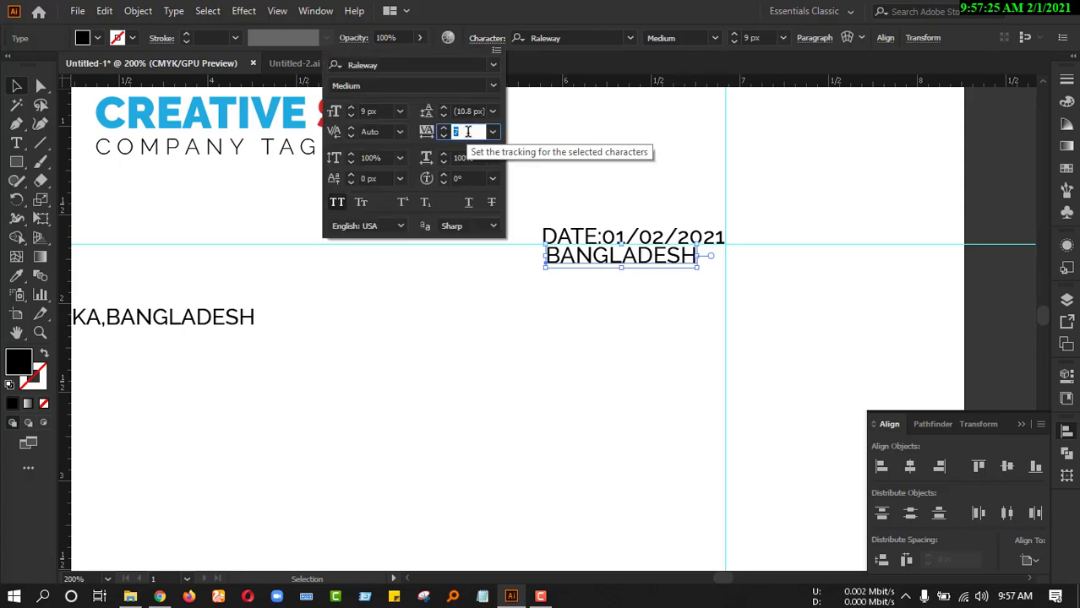
{"action": "scroll", "coordinate": [467, 131], "scroll_direction": "up", "scroll_amount": 2}
{"action": "scroll", "coordinate": [467, 131], "scroll_direction": "up", "scroll_amount": 2}
{"action": "scroll", "coordinate": [467, 131], "scroll_direction": "up", "scroll_amount": 2}
{"action": "scroll", "coordinate": [467, 131], "scroll_direction": "up", "scroll_amount": 2}
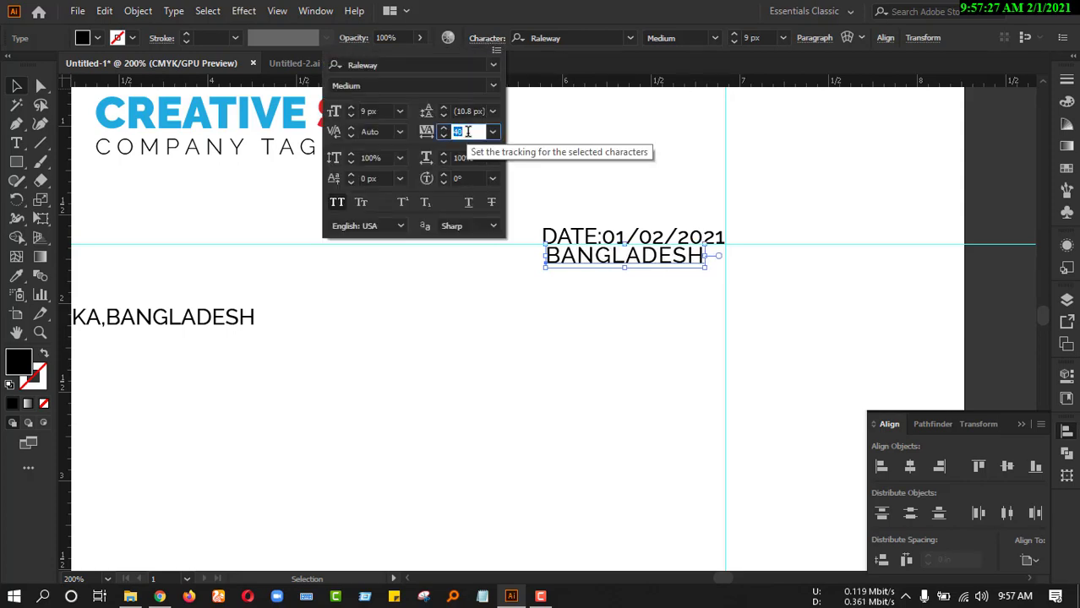
{"action": "scroll", "coordinate": [467, 132], "scroll_direction": "up", "scroll_amount": 2}
{"action": "scroll", "coordinate": [467, 131], "scroll_direction": "up", "scroll_amount": 2}
{"action": "scroll", "coordinate": [467, 132], "scroll_direction": "up", "scroll_amount": 2}
{"action": "scroll", "coordinate": [467, 131], "scroll_direction": "up", "scroll_amount": 2}
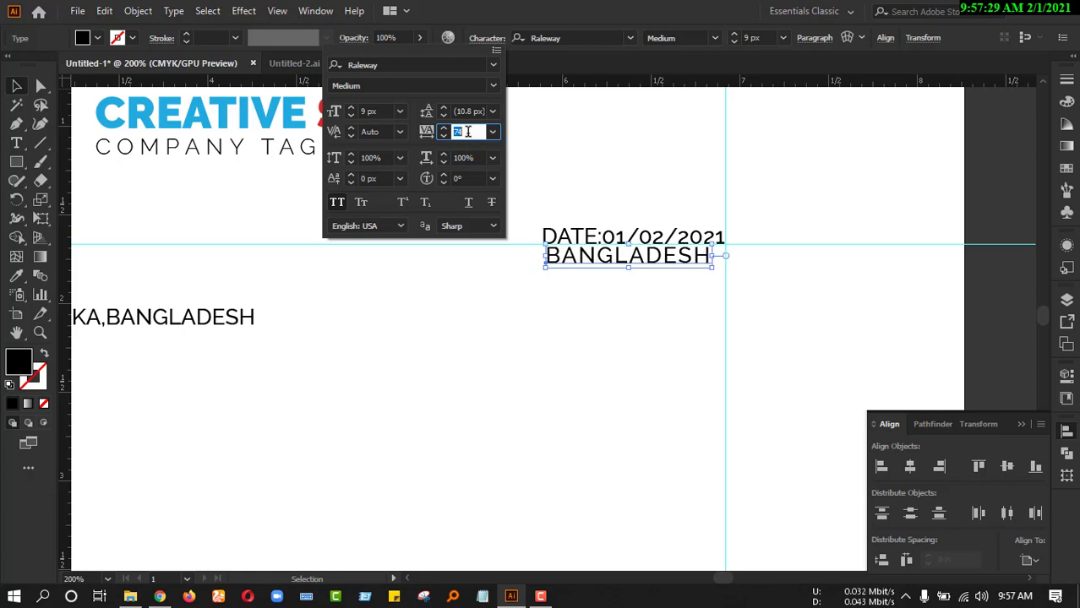
{"action": "scroll", "coordinate": [467, 132], "scroll_direction": "up", "scroll_amount": 2}
{"action": "scroll", "coordinate": [467, 132], "scroll_direction": "up", "scroll_amount": 2}
{"action": "scroll", "coordinate": [468, 132], "scroll_direction": "up", "scroll_amount": 2}
{"action": "scroll", "coordinate": [468, 132], "scroll_direction": "up", "scroll_amount": 2}
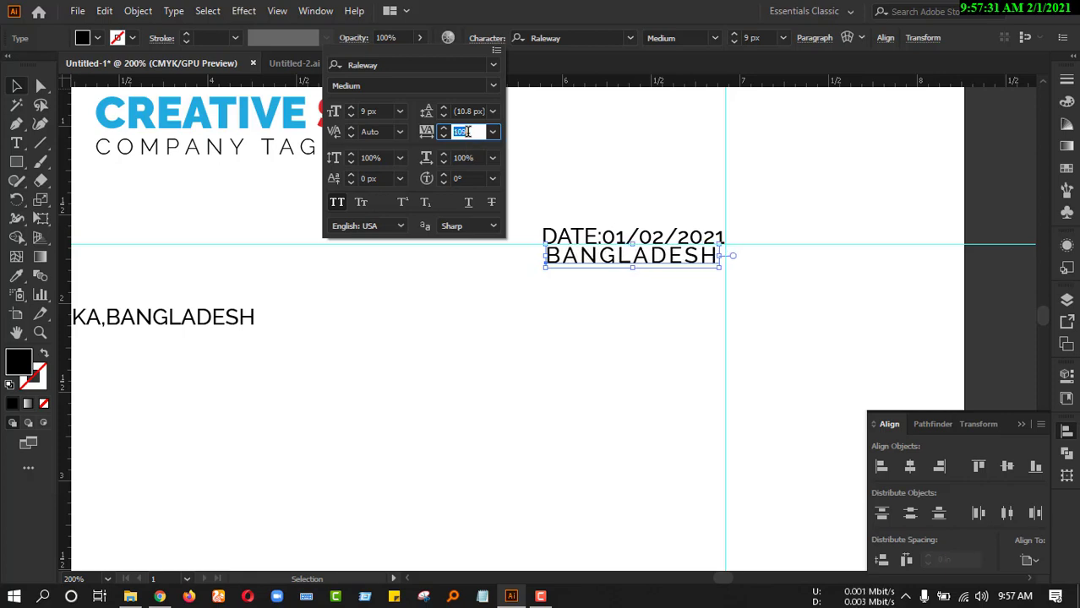
{"action": "scroll", "coordinate": [467, 132], "scroll_direction": "up", "scroll_amount": 2}
{"action": "scroll", "coordinate": [467, 132], "scroll_direction": "up", "scroll_amount": 2}
{"action": "scroll", "coordinate": [467, 132], "scroll_direction": "up", "scroll_amount": 2}
{"action": "scroll", "coordinate": [468, 132], "scroll_direction": "up", "scroll_amount": 2}
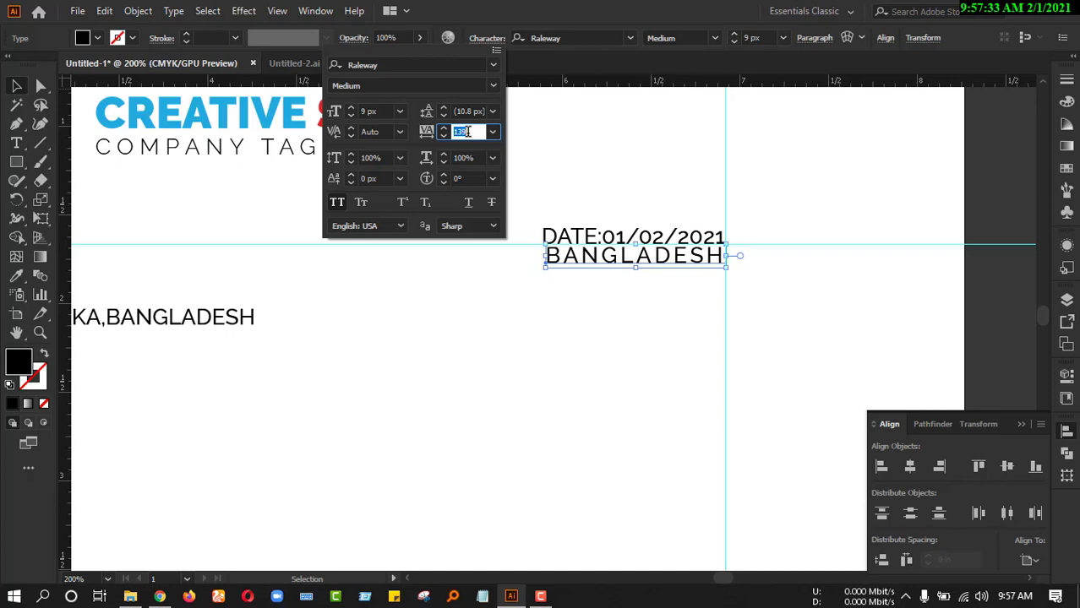
{"action": "scroll", "coordinate": [467, 132], "scroll_direction": "up", "scroll_amount": 2}
{"action": "scroll", "coordinate": [467, 132], "scroll_direction": "up", "scroll_amount": 2}
{"action": "scroll", "coordinate": [467, 132], "scroll_direction": "up", "scroll_amount": 2}
{"action": "scroll", "coordinate": [467, 132], "scroll_direction": "up", "scroll_amount": 2}
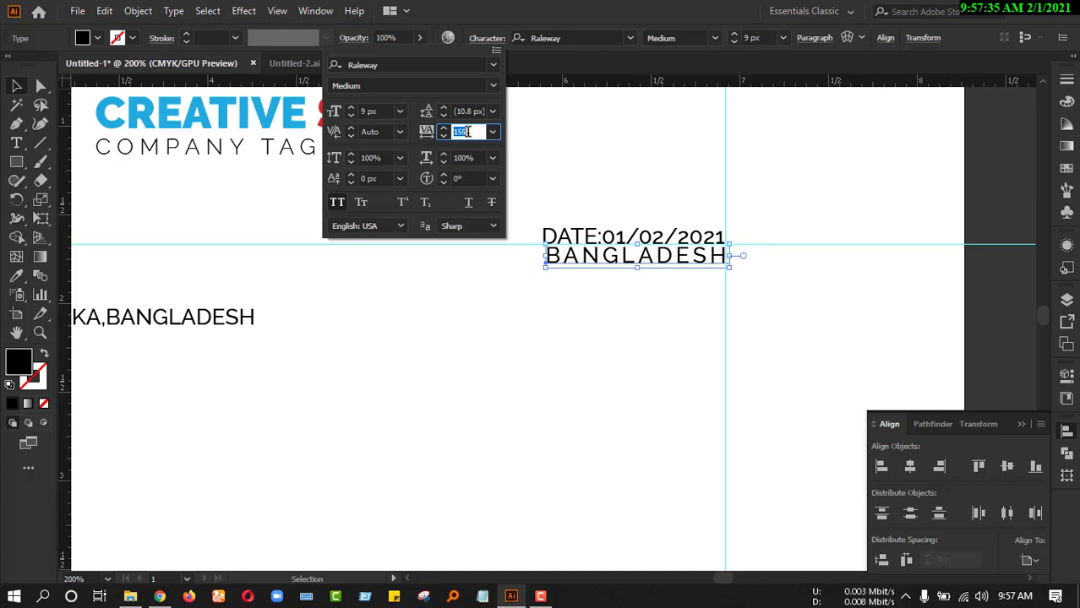
{"action": "scroll", "coordinate": [467, 132], "scroll_direction": "up", "scroll_amount": 2}
{"action": "scroll", "coordinate": [467, 132], "scroll_direction": "up", "scroll_amount": 2}
{"action": "scroll", "coordinate": [467, 132], "scroll_direction": "up", "scroll_amount": 2}
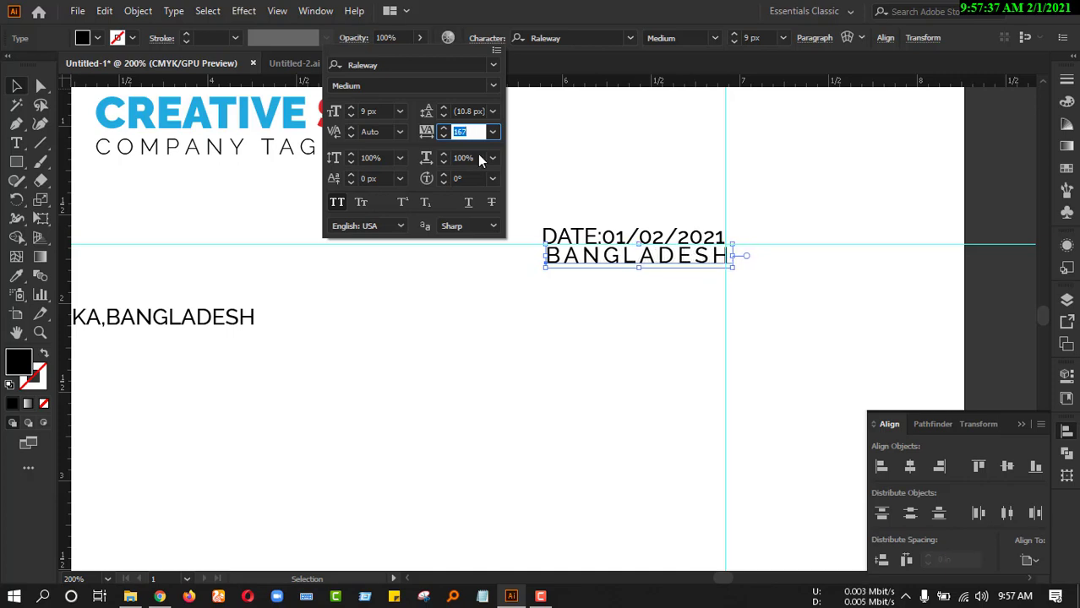
{"action": "key", "text": "Return"}
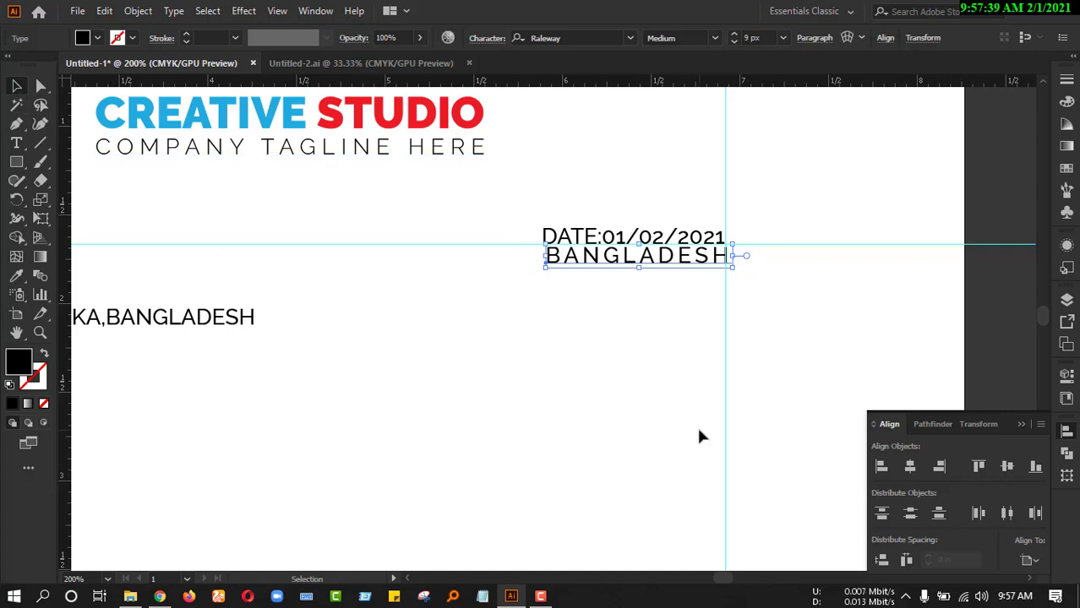
{"action": "left_click", "coordinate": [667, 380]}
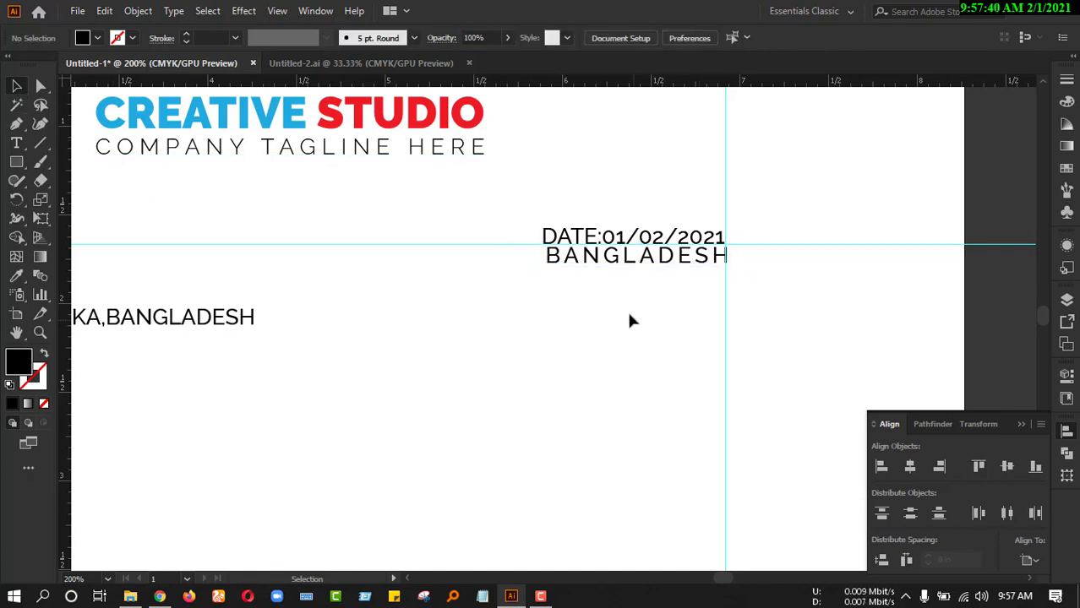
Step: Undo an artboard right-align by dragging both lines back, with DATE above BANGLADESH
{"action": "left_click", "coordinate": [595, 235]}
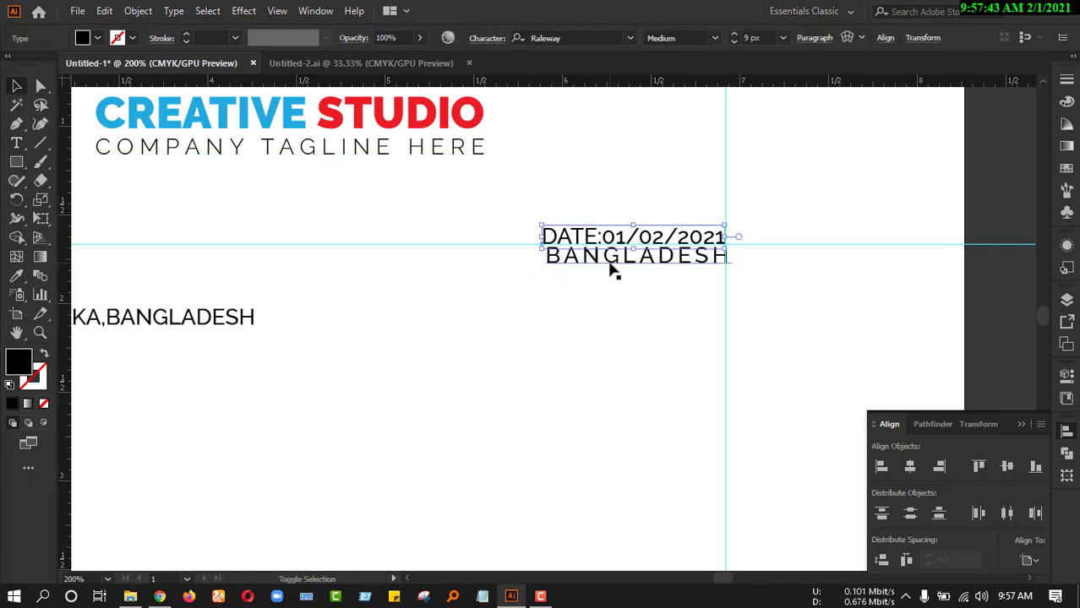
{"action": "left_click", "coordinate": [611, 265], "text": "shift"}
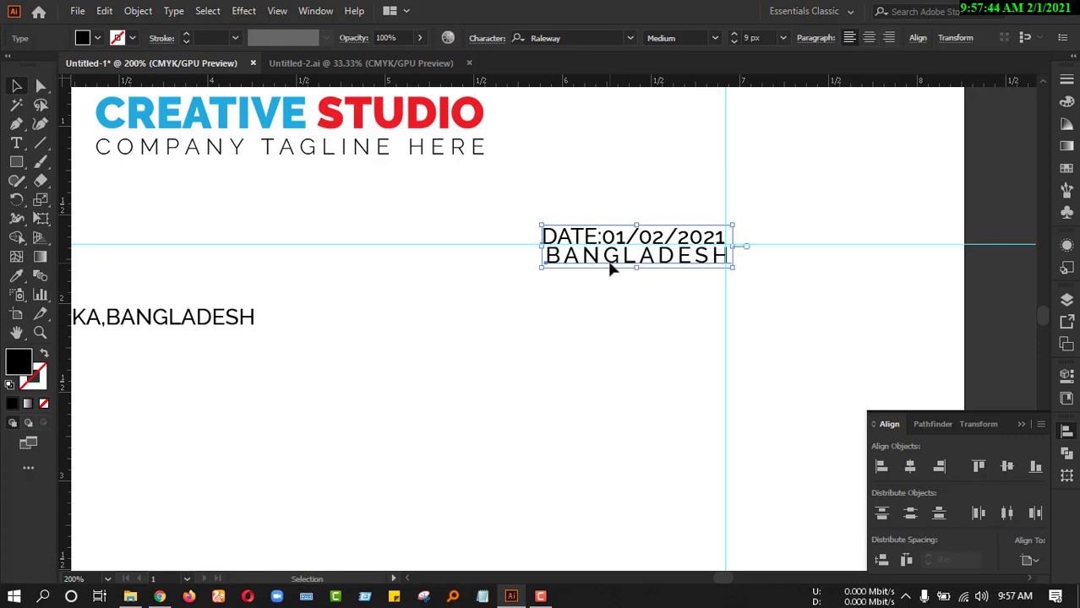
{"action": "left_click", "coordinate": [941, 466]}
{"action": "left_click", "coordinate": [811, 408]}
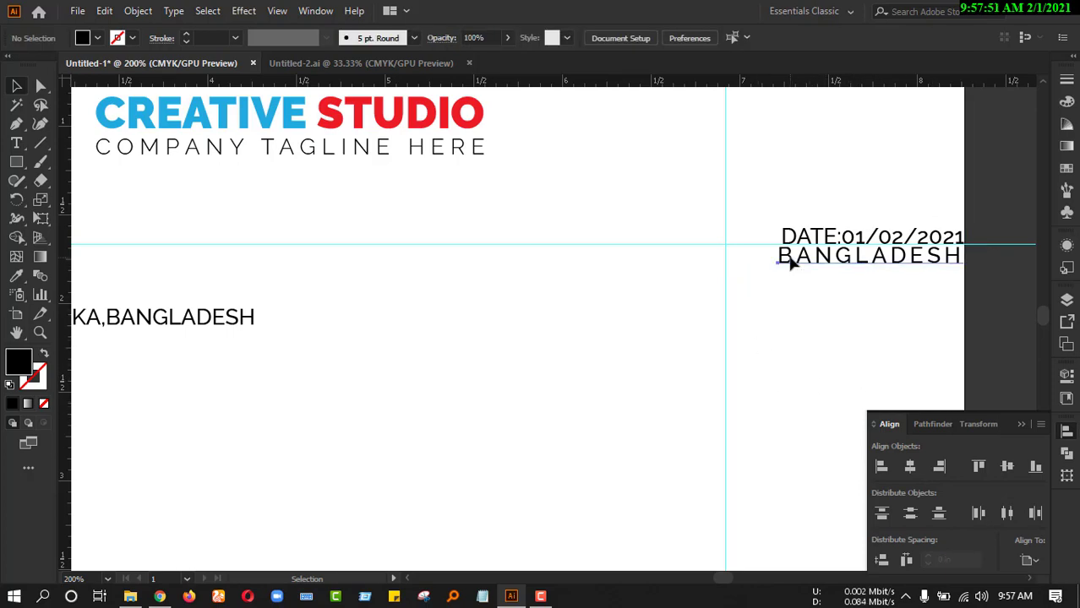
{"action": "mouse_move", "coordinate": [791, 261]}
{"action": "left_mouse_down"}
{"action": "mouse_move", "coordinate": [541, 302]}
{"action": "mouse_move", "coordinate": [560, 289]}
{"action": "left_mouse_up"}
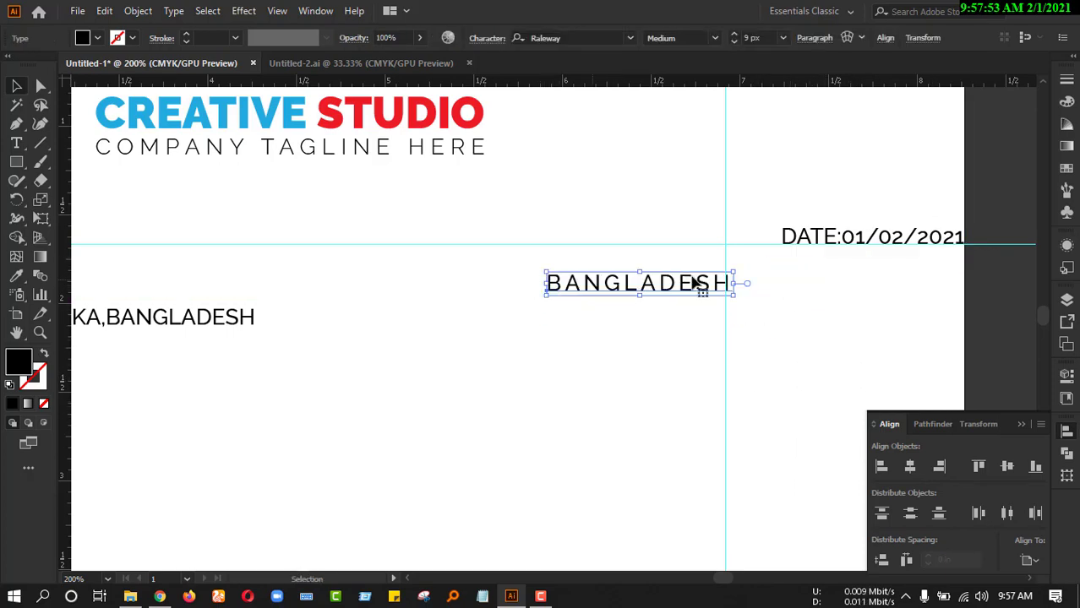
{"action": "mouse_move", "coordinate": [845, 236]}
{"action": "left_mouse_down"}
{"action": "mouse_move", "coordinate": [538, 238]}
{"action": "mouse_move", "coordinate": [600, 253]}
{"action": "left_mouse_up"}
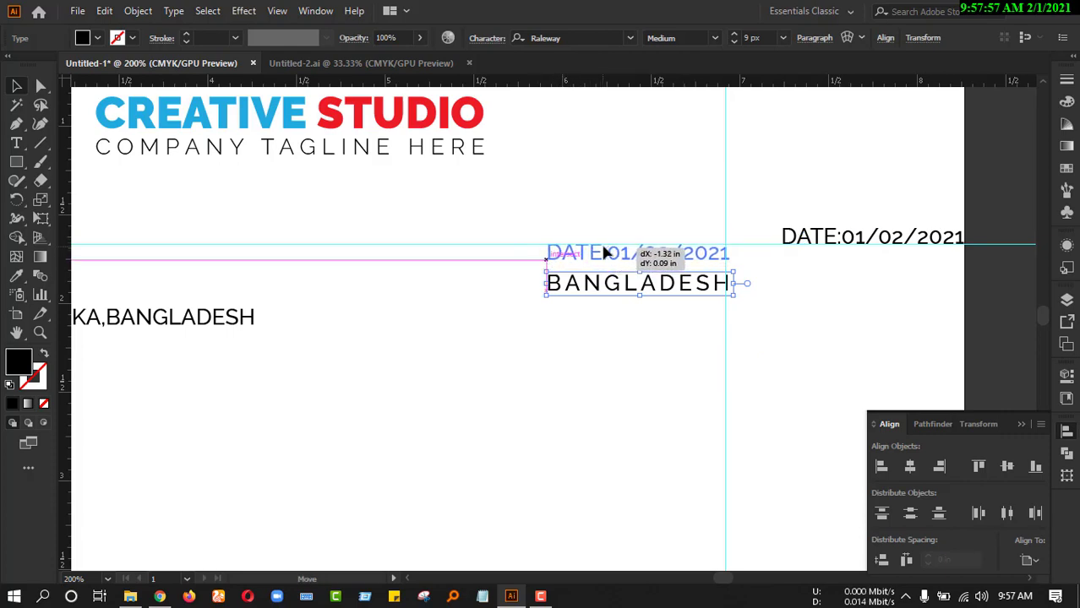
{"action": "left_click_drag", "start_coordinate": [600, 253], "coordinate": [602, 253]}
{"action": "left_click", "coordinate": [621, 404]}
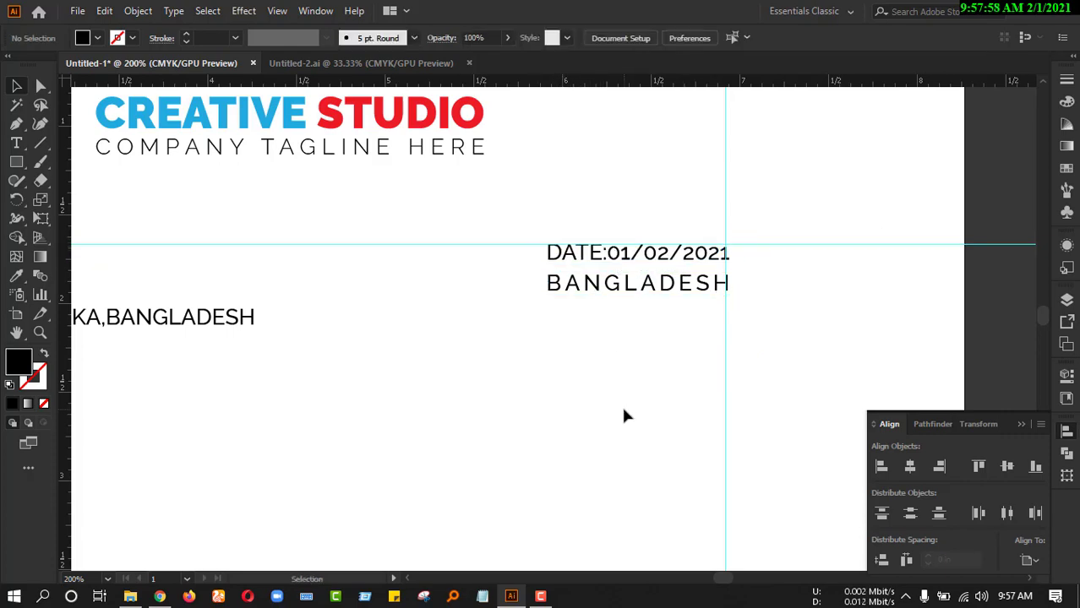
Step: Right-align the DATE and BANGLADESH lines to each other using Align to Selection
{"action": "left_click", "coordinate": [1028, 561]}
{"action": "left_click", "coordinate": [988, 504]}
{"action": "left_click_drag", "start_coordinate": [511, 270], "coordinate": [504, 241]}
{"action": "left_click", "coordinate": [938, 466]}
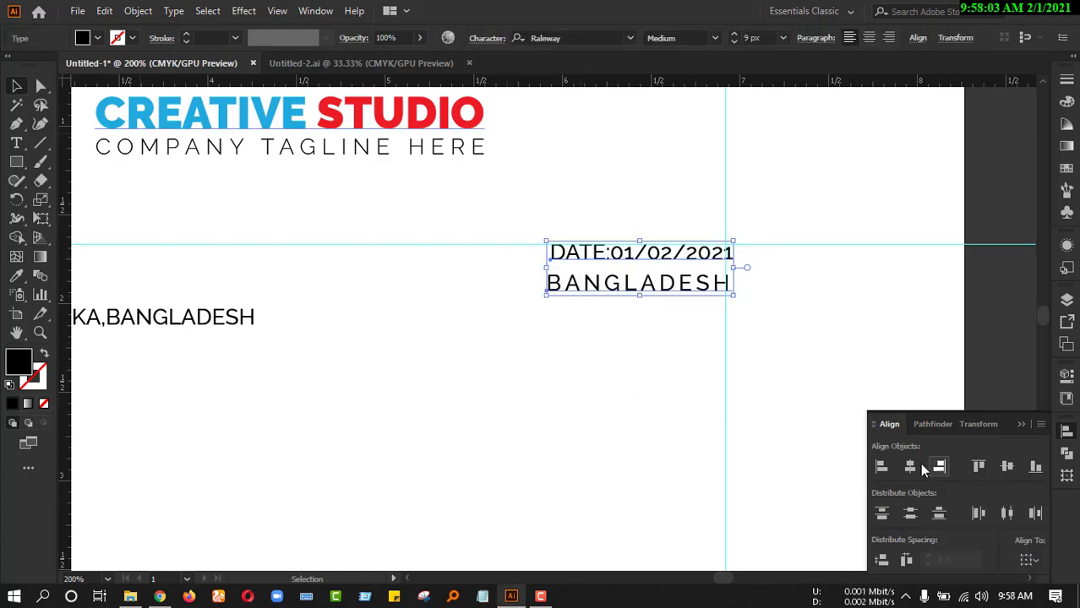
{"action": "left_click", "coordinate": [602, 443]}
Step: Line DATE up with BANGLADESH's left edge and move both lines slightly up
{"action": "scroll", "coordinate": [605, 441], "scroll_direction": "up", "scroll_amount": 2, "text": "alt"}
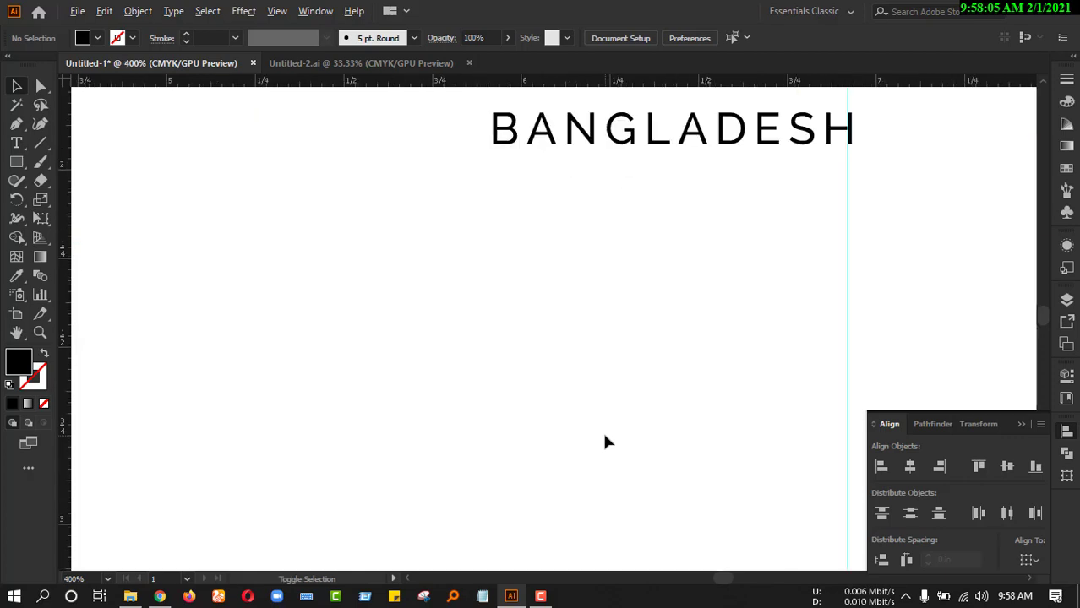
{"action": "left_click_drag", "start_coordinate": [659, 297], "coordinate": [631, 432]}
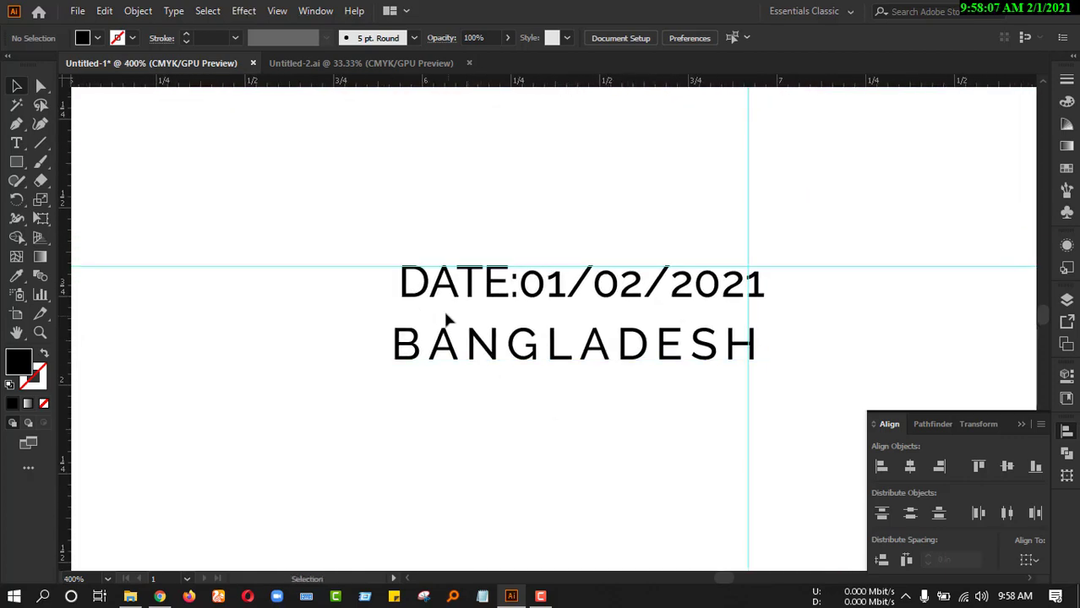
{"action": "left_click_drag", "start_coordinate": [433, 285], "coordinate": [427, 285]}
{"action": "left_click", "coordinate": [460, 447]}
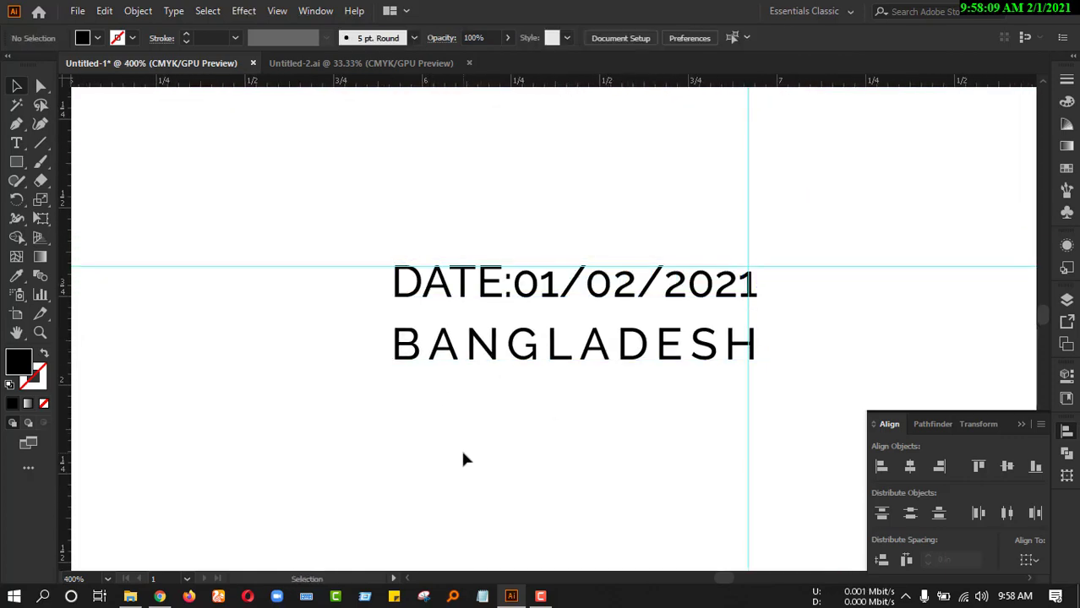
{"action": "left_click_drag", "start_coordinate": [532, 420], "coordinate": [397, 279]}
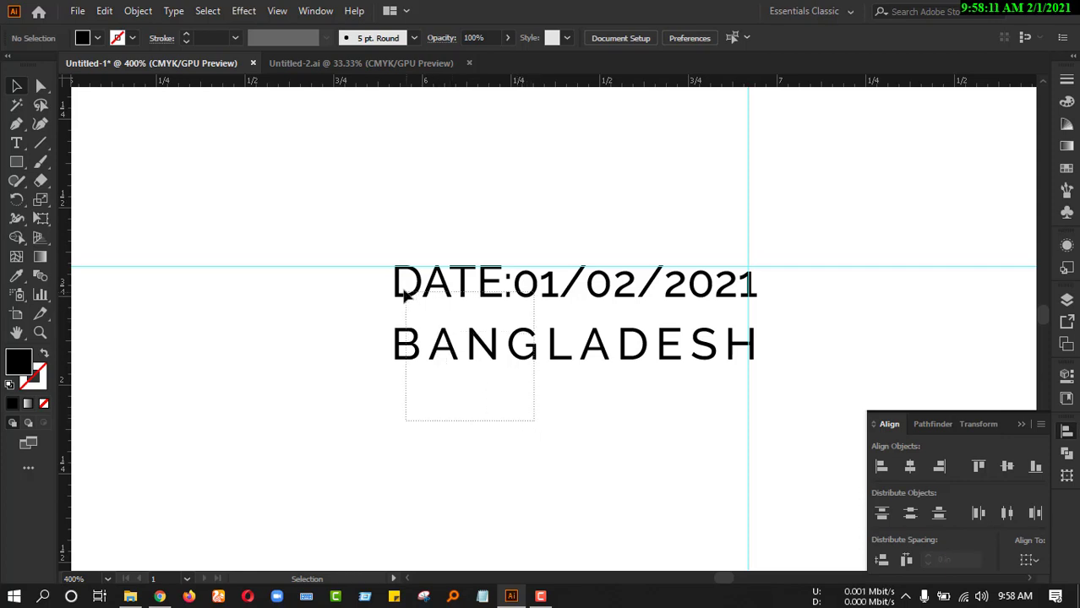
{"action": "left_click_drag", "start_coordinate": [566, 292], "coordinate": [550, 243]}
{"action": "left_click", "coordinate": [525, 393]}
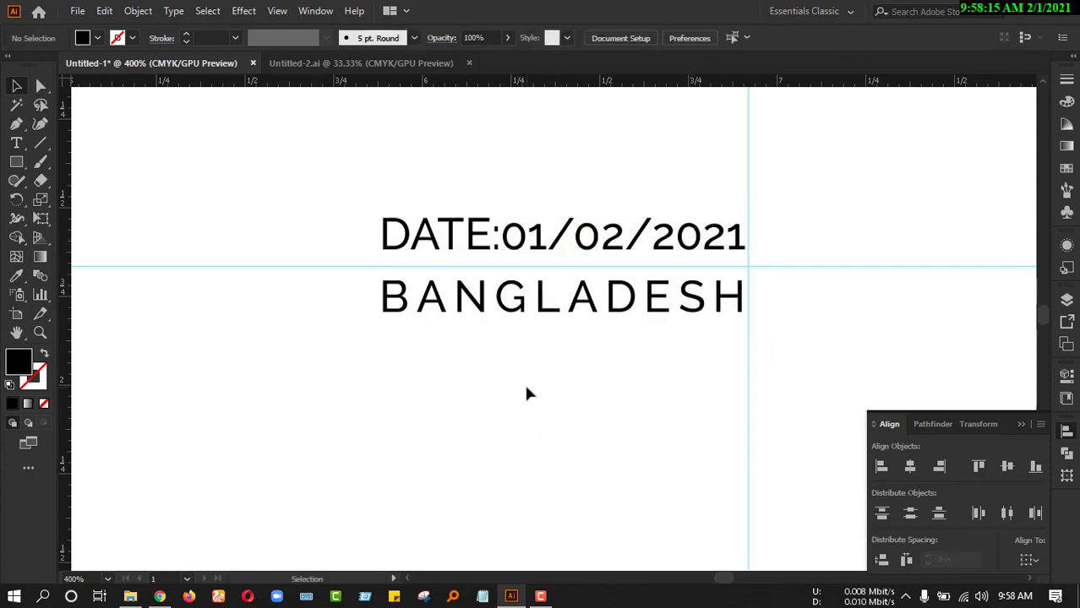
Step: Reduce the DATE and BANGLADESH lines to 8 px font size
{"action": "scroll", "coordinate": [526, 393], "scroll_direction": "down", "scroll_amount": 5}
{"action": "scroll", "coordinate": [526, 393], "scroll_direction": "down", "scroll_amount": 2}
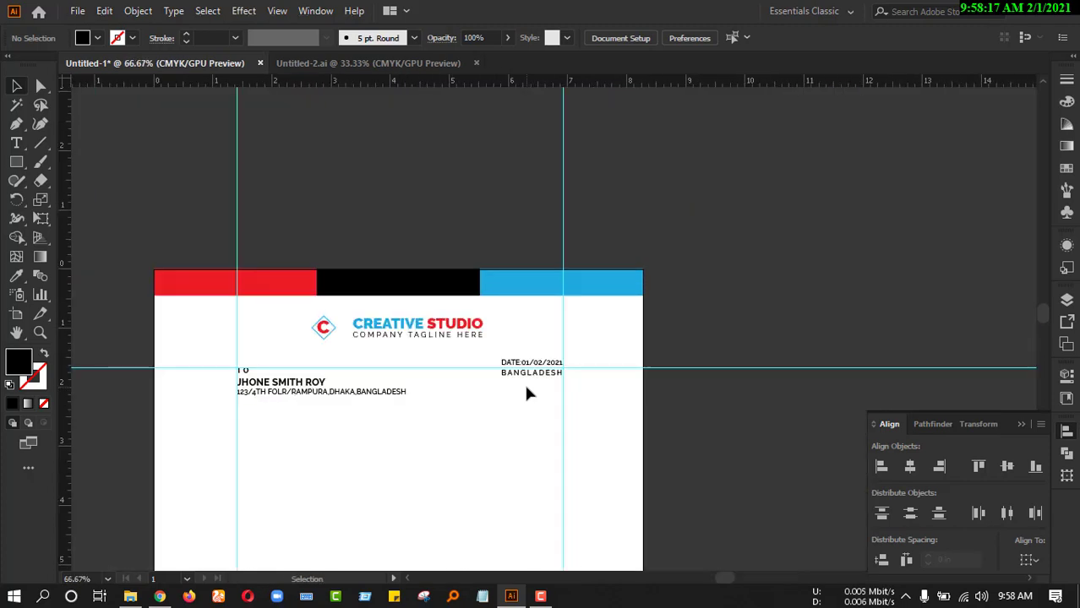
{"action": "left_click_drag", "start_coordinate": [494, 435], "coordinate": [552, 380]}
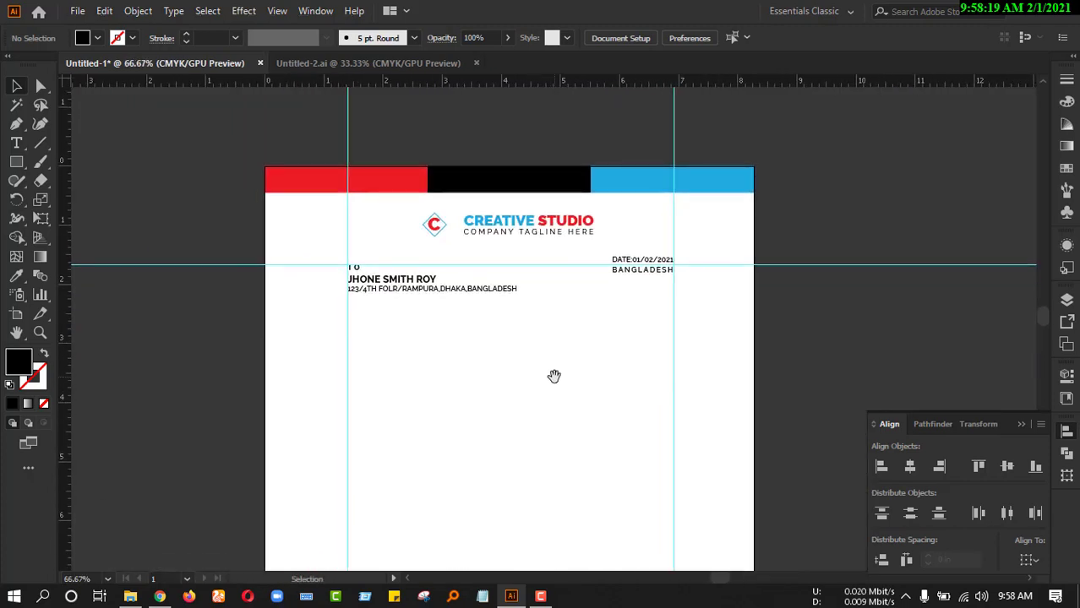
{"action": "scroll", "coordinate": [553, 376], "scroll_direction": "up", "scroll_amount": 3}
{"action": "left_click_drag", "start_coordinate": [733, 306], "coordinate": [648, 466]}
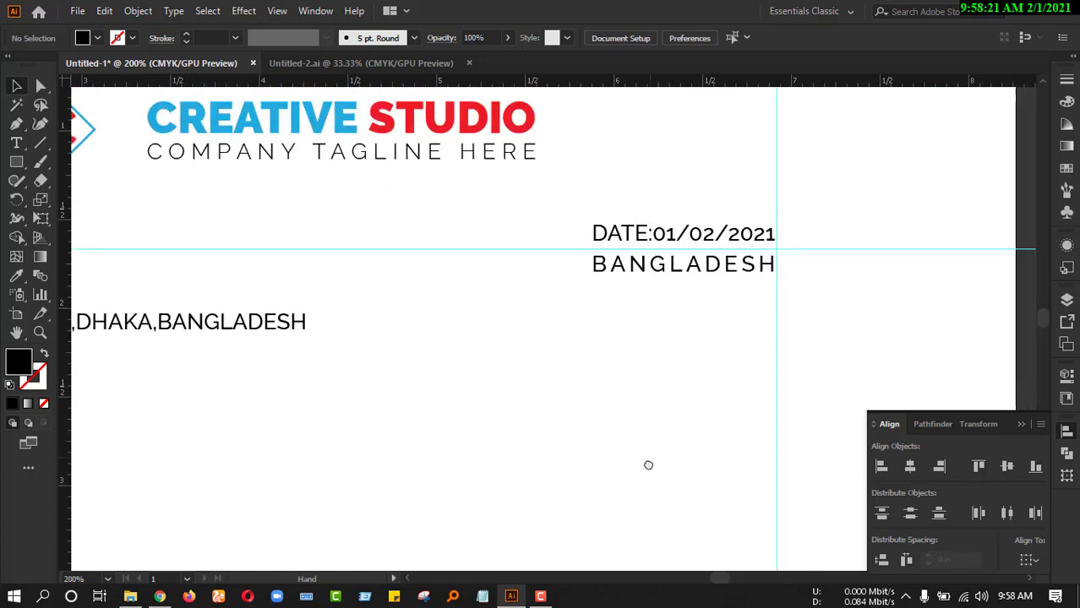
{"action": "left_click", "coordinate": [676, 243]}
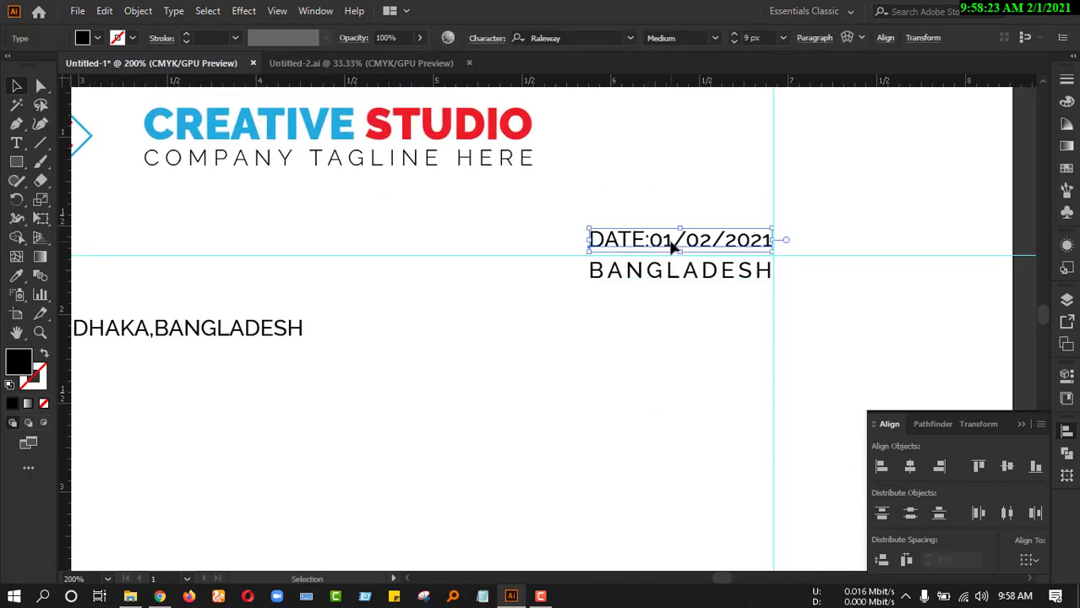
{"action": "left_click", "coordinate": [672, 272], "text": "shift"}
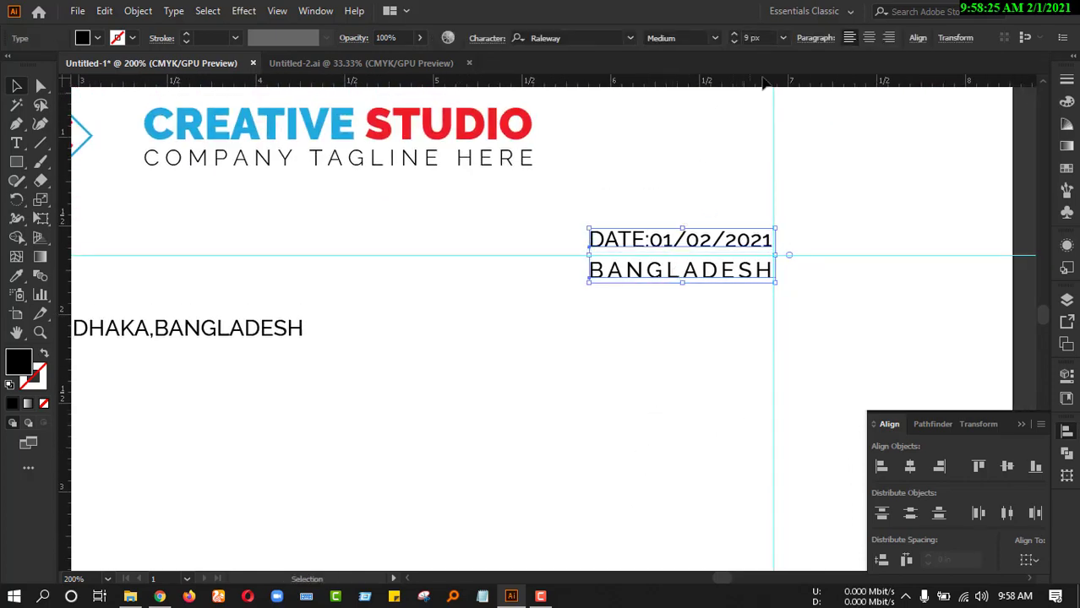
{"action": "left_click", "coordinate": [782, 38]}
{"action": "left_click", "coordinate": [789, 108]}
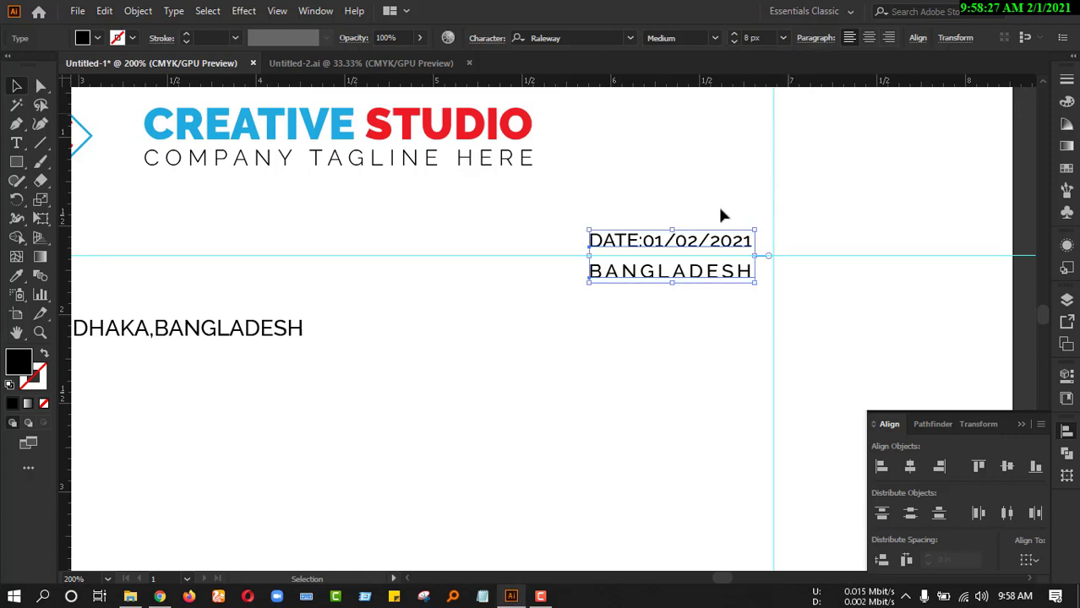
{"action": "left_click", "coordinate": [520, 437]}
Step: Zoom to 300% on the recipient block and pan so the address sits near the top
{"action": "scroll", "coordinate": [520, 439], "scroll_direction": "down", "scroll_amount": 3}
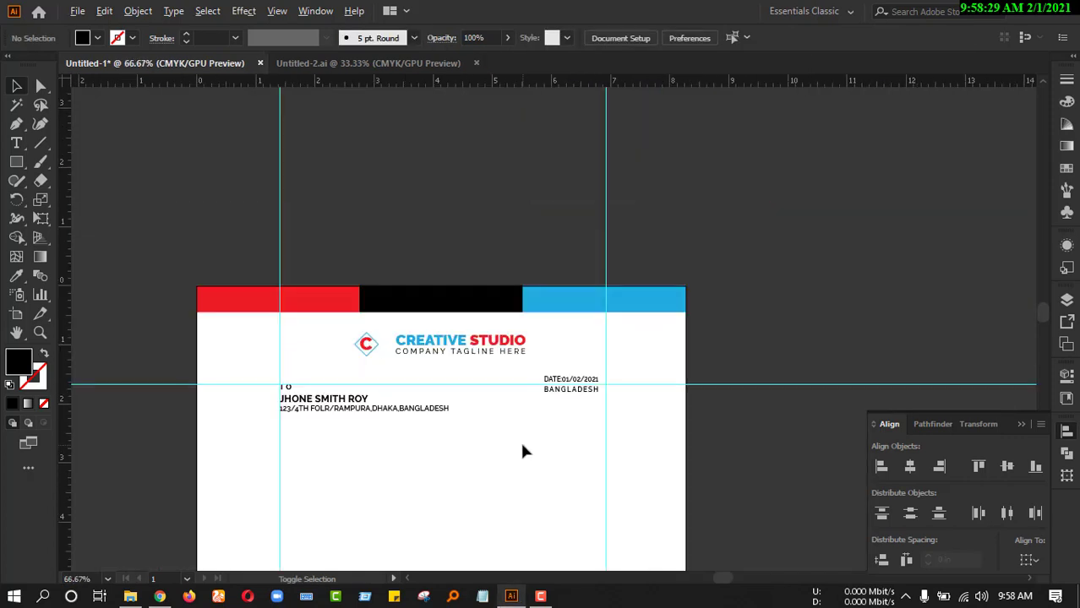
{"action": "scroll", "coordinate": [520, 448], "scroll_direction": "down", "scroll_amount": 3}
{"action": "scroll", "coordinate": [498, 452], "scroll_direction": "down", "scroll_amount": 2}
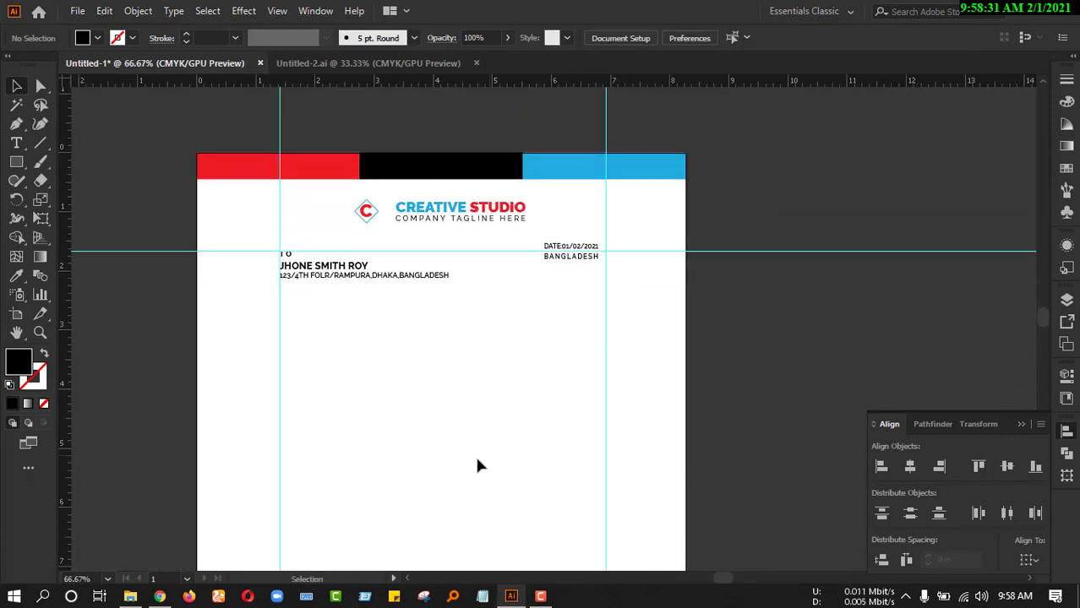
{"action": "scroll", "coordinate": [471, 467], "scroll_direction": "down", "scroll_amount": 1}
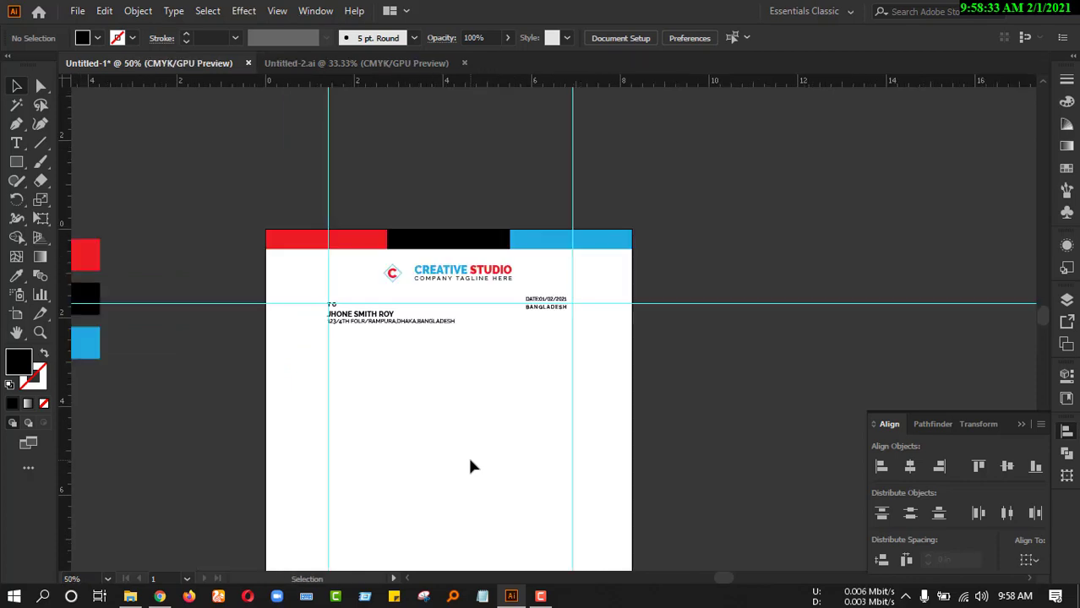
{"action": "scroll", "coordinate": [463, 435], "scroll_direction": "down", "scroll_amount": 2}
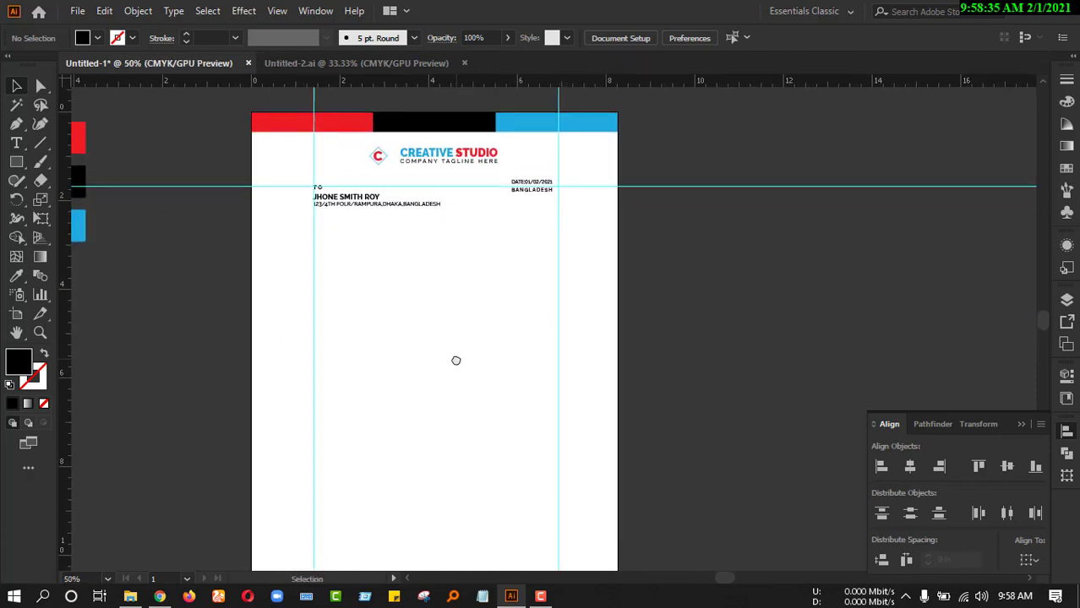
{"action": "scroll", "coordinate": [455, 359], "scroll_direction": "up", "scroll_amount": 2}
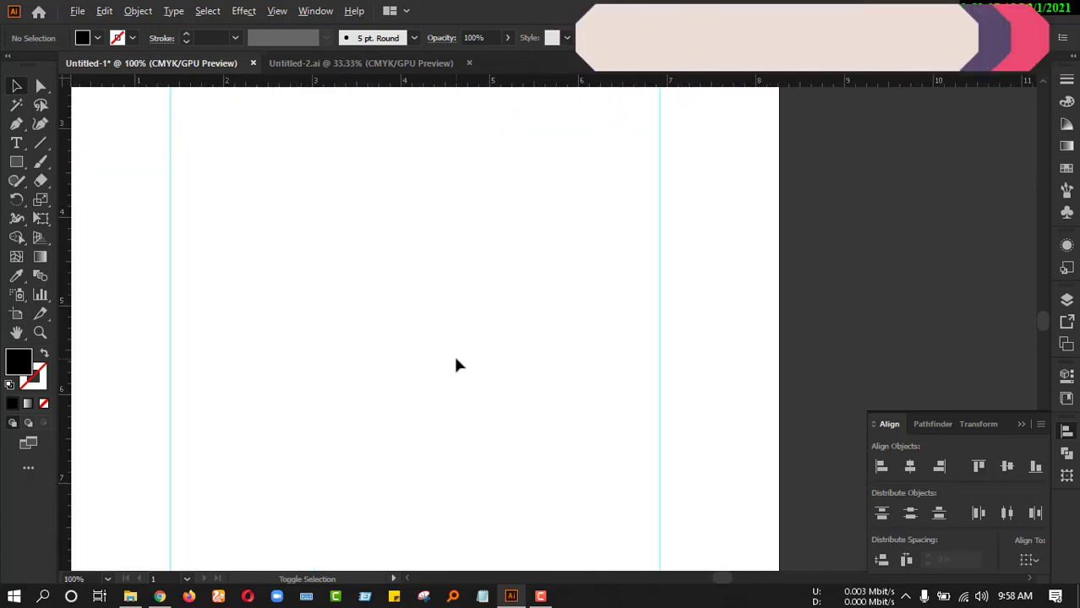
{"action": "scroll", "coordinate": [453, 354], "scroll_direction": "up", "scroll_amount": 1}
{"action": "scroll", "coordinate": [416, 317], "scroll_direction": "up", "scroll_amount": 1}
{"action": "scroll", "coordinate": [457, 456], "scroll_direction": "up", "scroll_amount": 5}
{"action": "scroll", "coordinate": [431, 482], "scroll_direction": "left", "scroll_amount": 3}
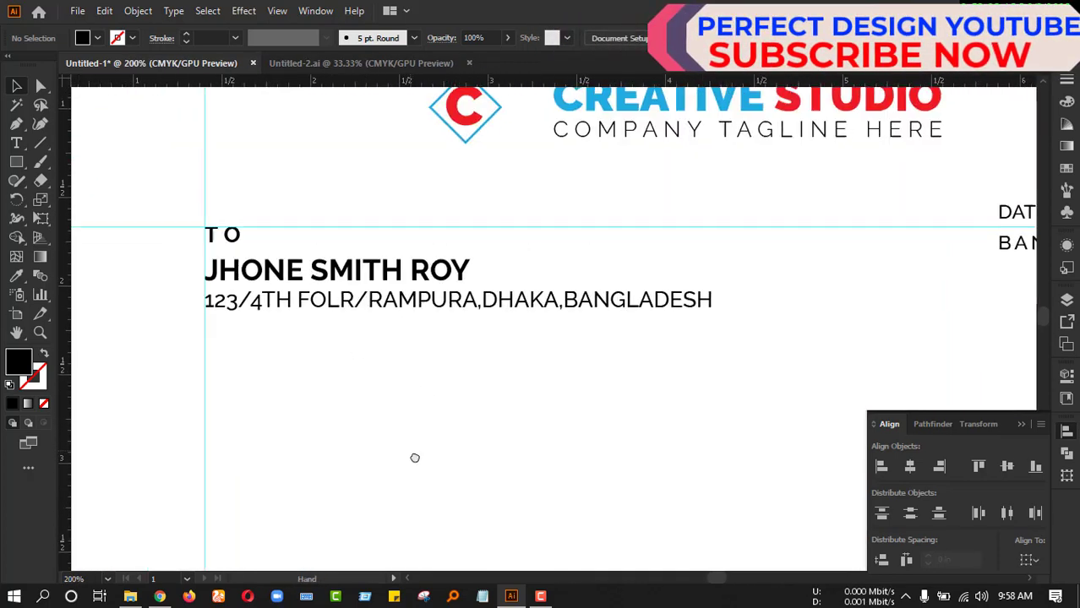
{"action": "scroll", "coordinate": [415, 454], "scroll_direction": "up", "scroll_amount": 1}
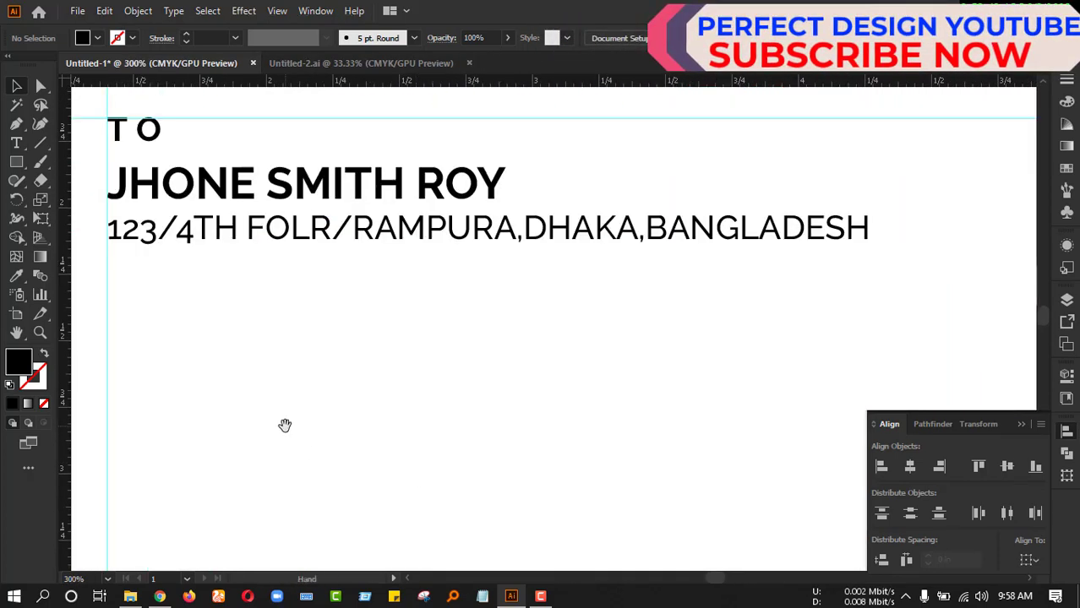
{"action": "left_click_drag", "start_coordinate": [284, 424], "coordinate": [345, 359]}
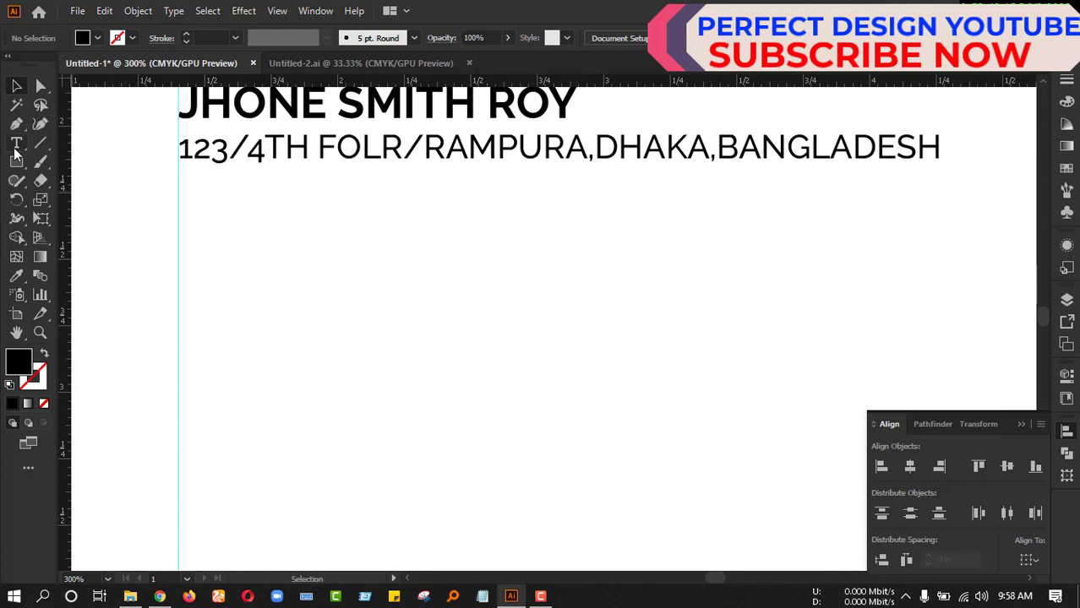
Step: Add a "C:" line with the contact phone number beneath the address
{"action": "left_click", "coordinate": [182, 226]}
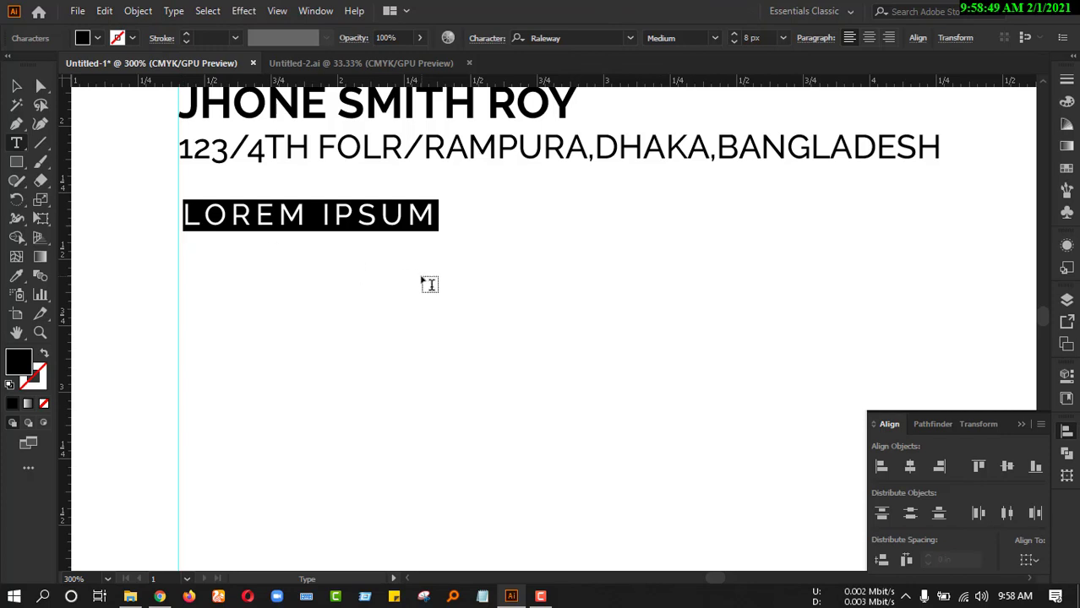
{"action": "type", "text": "C"}
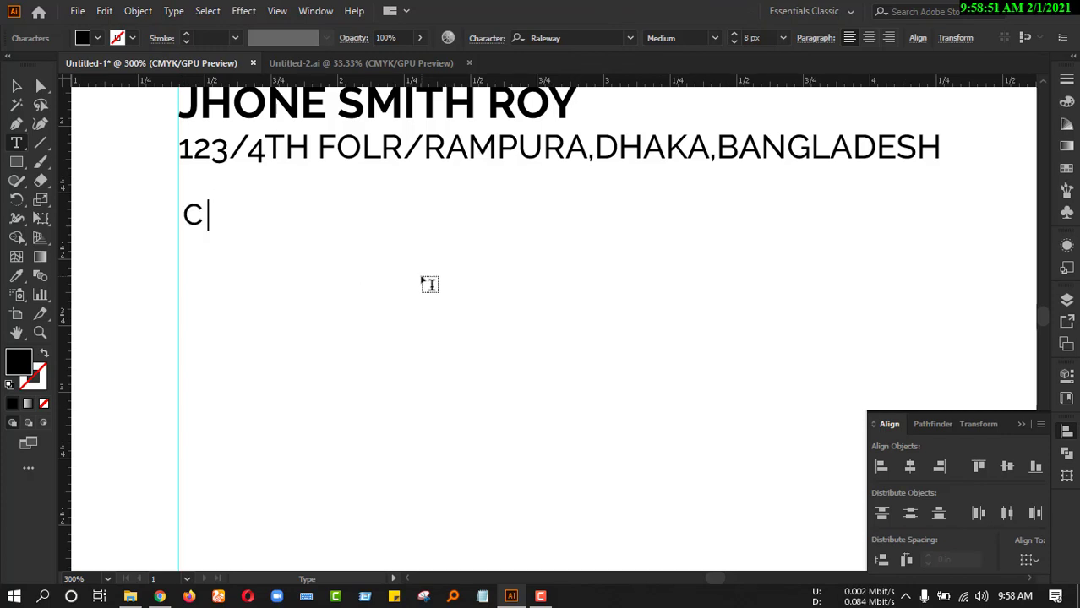
{"action": "type", "text": ":"}
{"action": "type", "text": "1"}
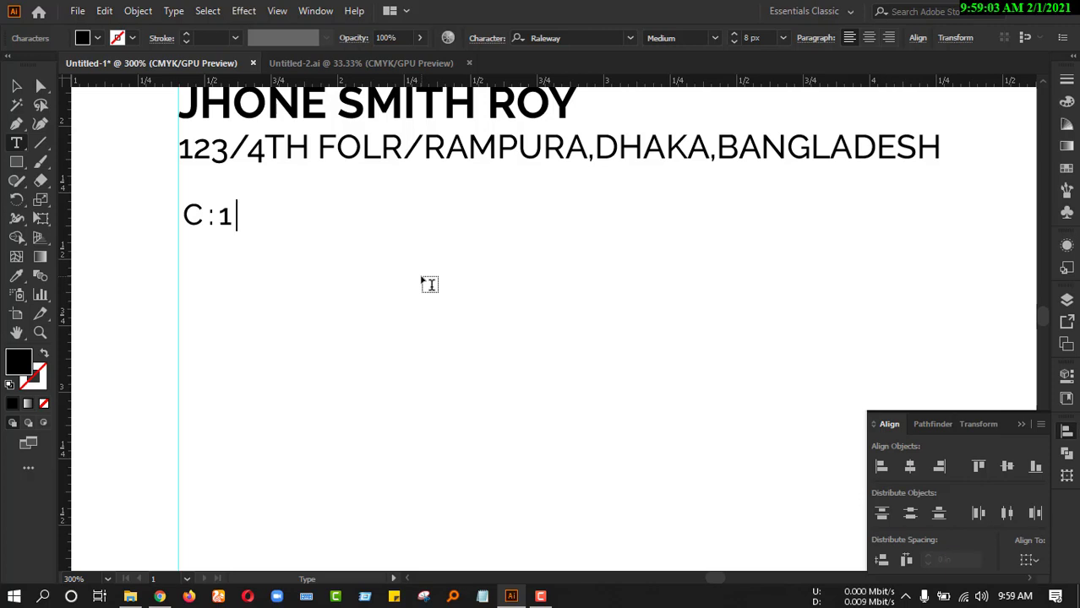
{"action": "type", "text": "2"}
{"action": "type", "text": "3 12"}
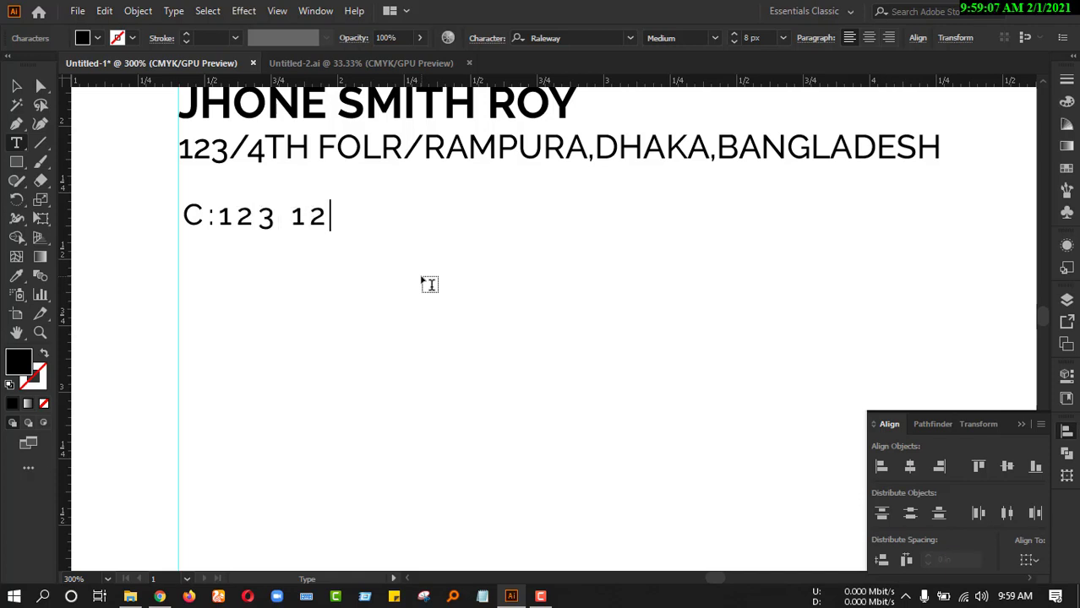
{"action": "type", "text": "3 123"}
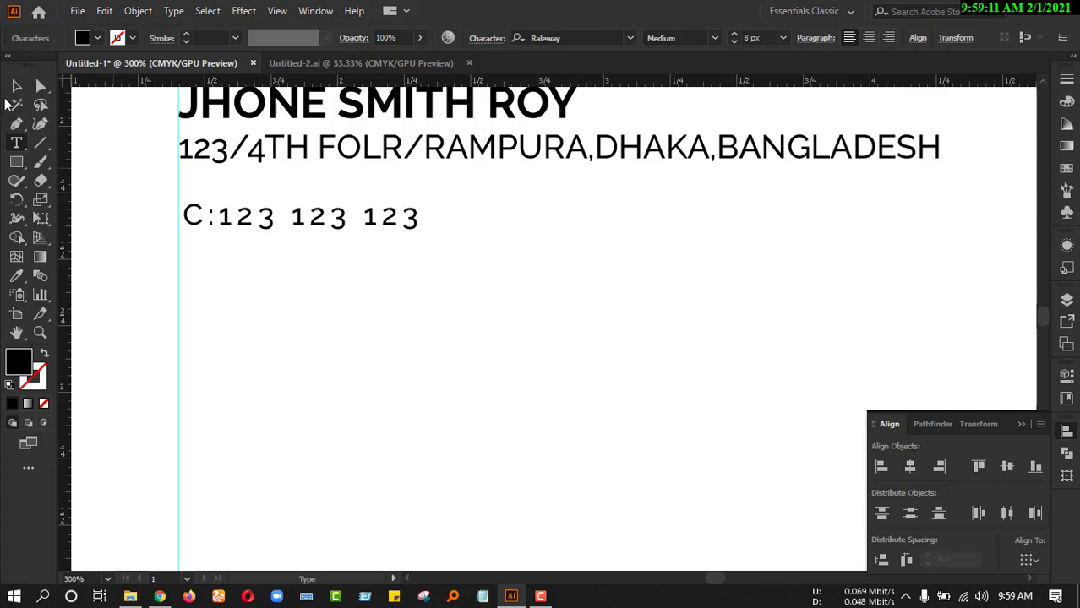
{"action": "left_click", "coordinate": [16, 86]}
{"action": "left_click", "coordinate": [355, 495]}
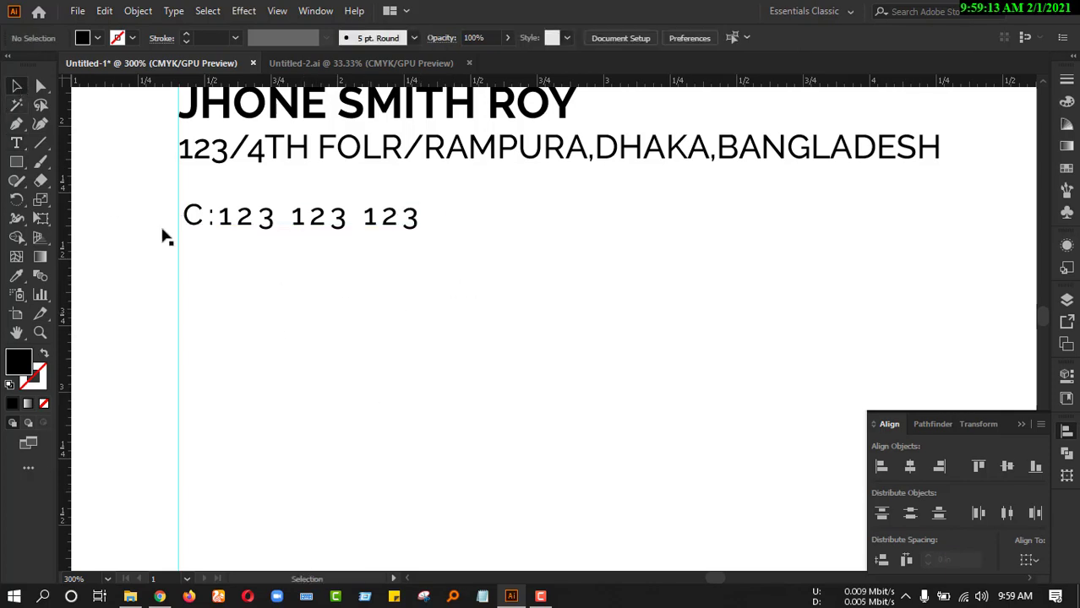
Step: Add a "G:" line with the recipient's e-mail address beneath the phone line
{"action": "left_click", "coordinate": [16, 143]}
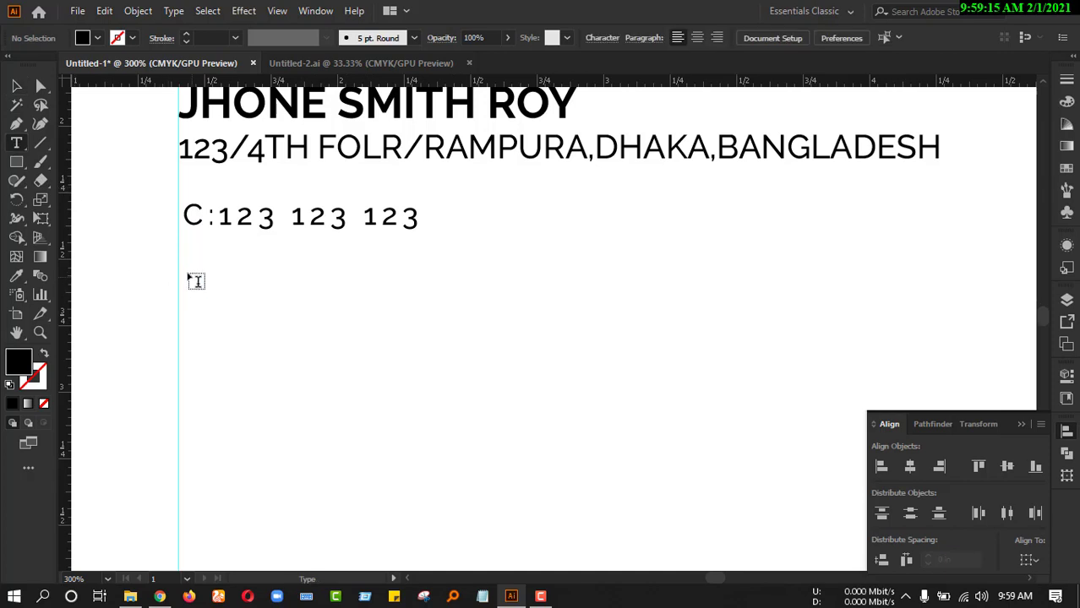
{"action": "left_click", "coordinate": [188, 277]}
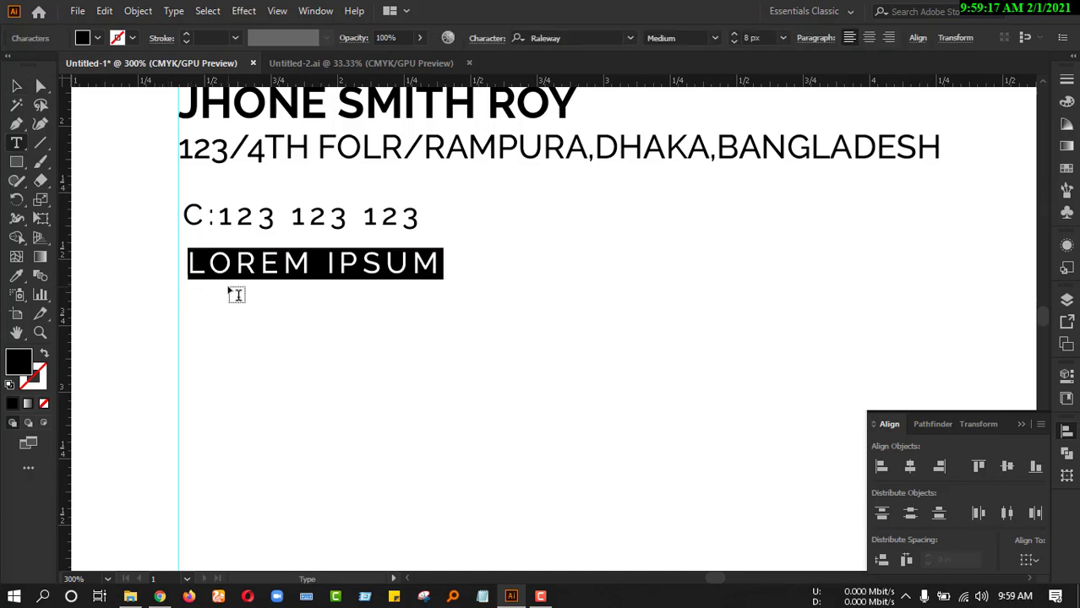
{"action": "type", "text": "G"}
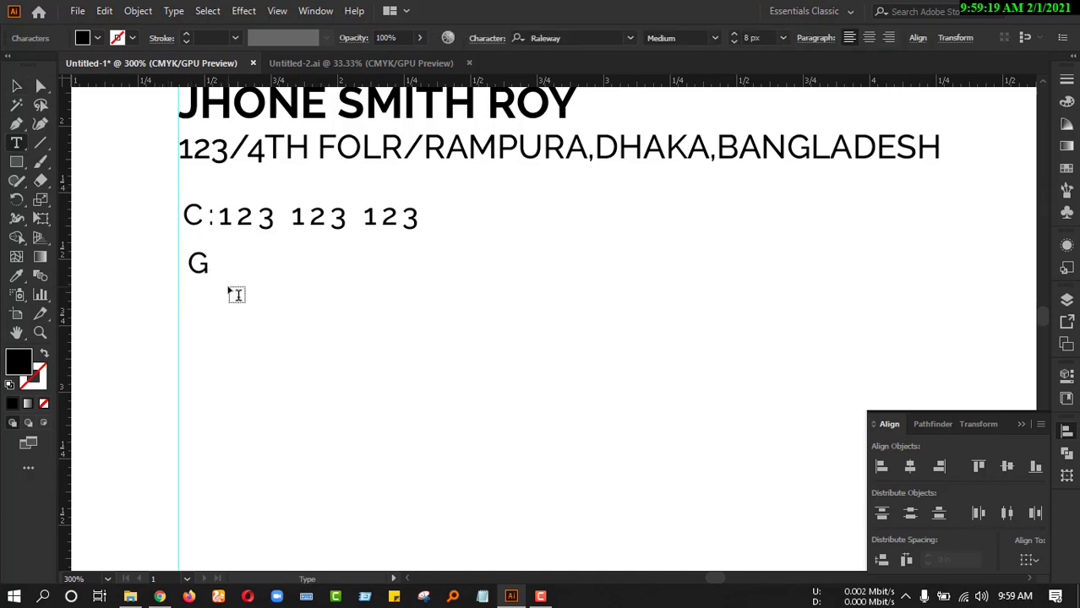
{"action": "type", "text": ":"}
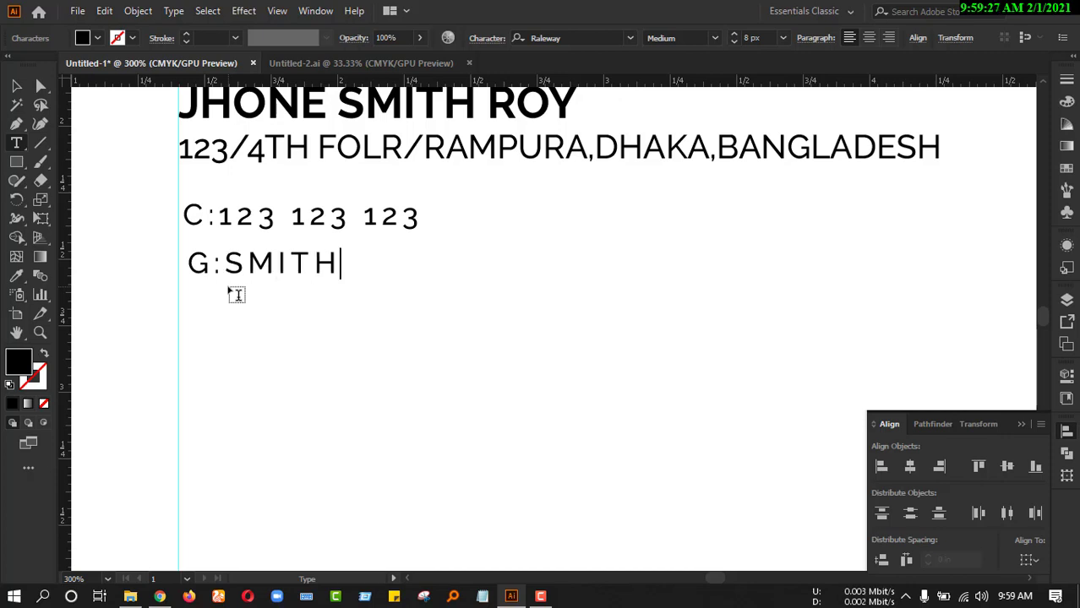
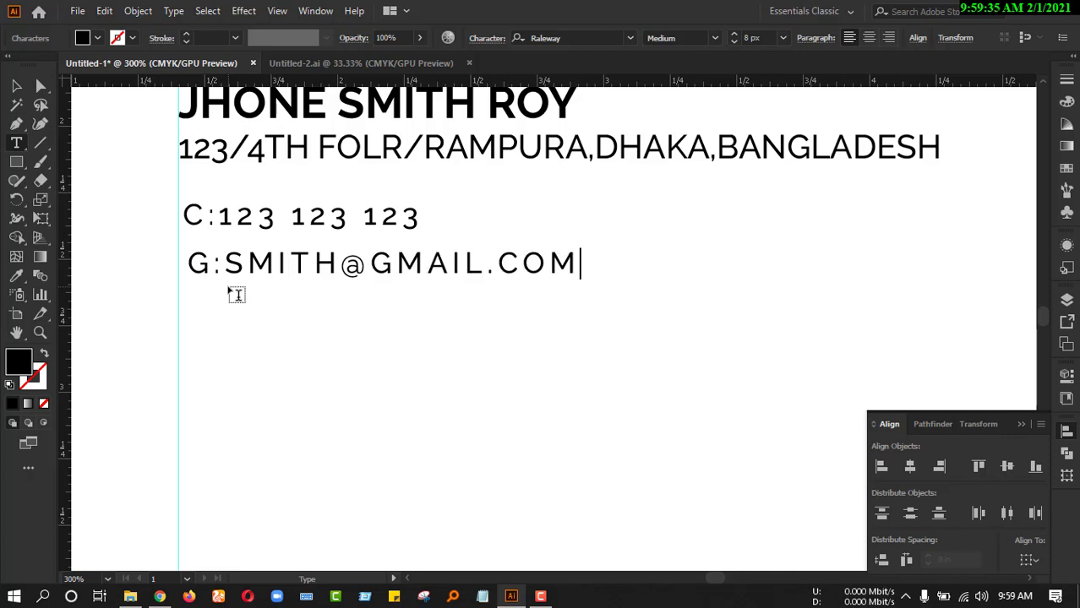
{"action": "key", "text": "Escape"}
{"action": "left_click", "coordinate": [16, 85]}
{"action": "left_click", "coordinate": [489, 330]}
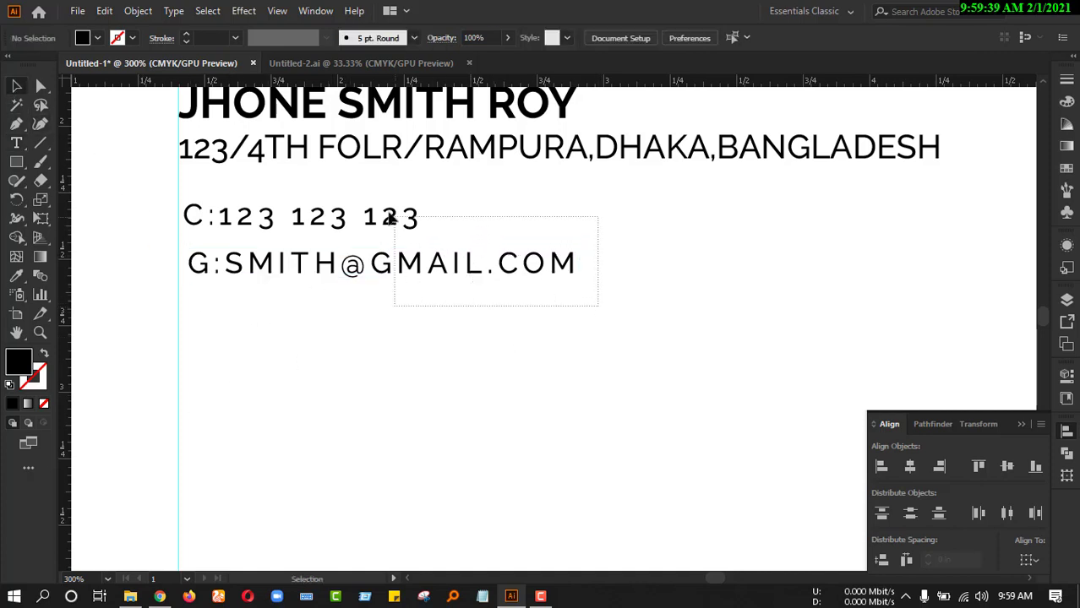
Step: Set the phone and e-mail lines' tracking to 0, then zoom back out to the TO label
{"action": "left_click", "coordinate": [365, 201]}
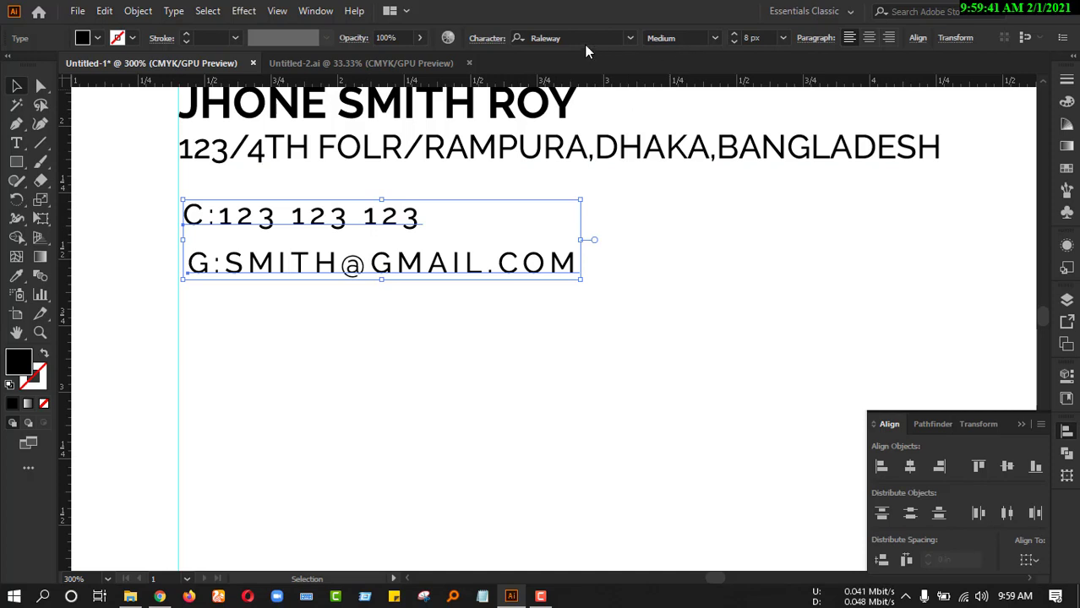
{"action": "left_click", "coordinate": [488, 38]}
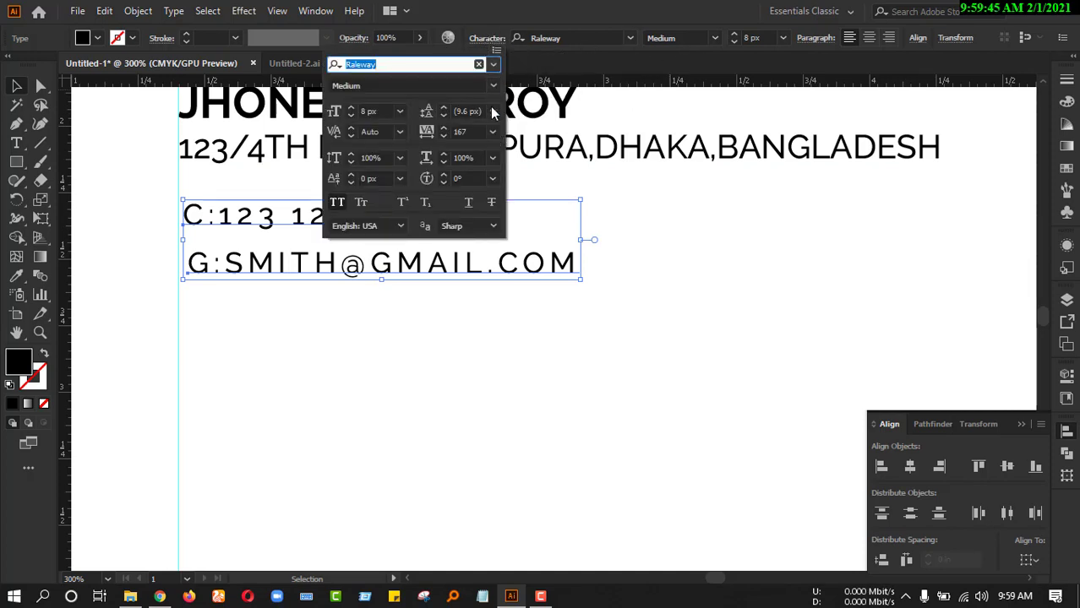
{"action": "left_click", "coordinate": [494, 135]}
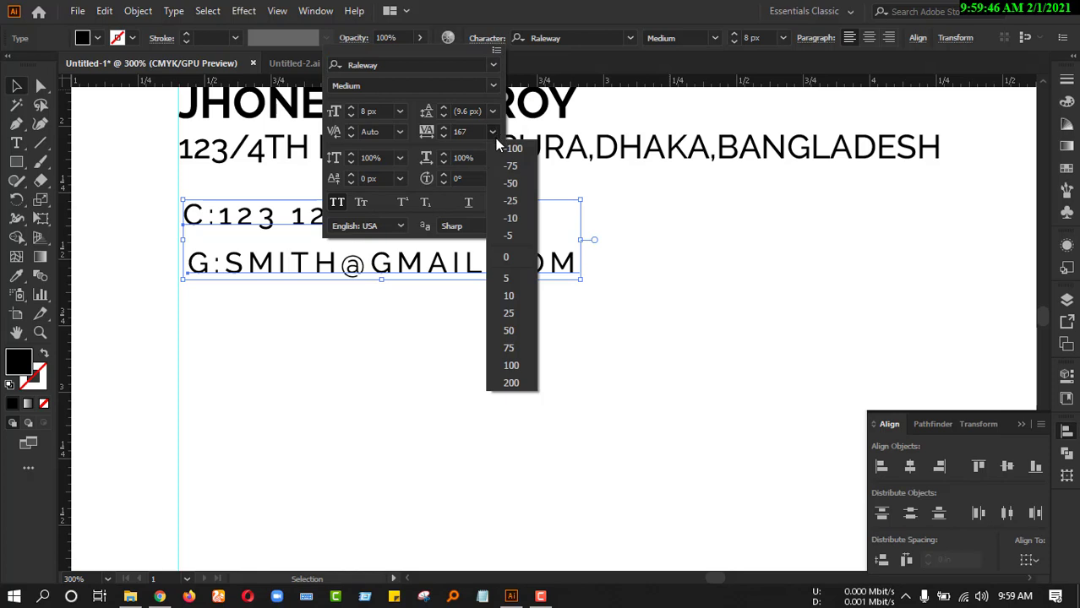
{"action": "left_click", "coordinate": [513, 259]}
{"action": "left_click", "coordinate": [372, 385]}
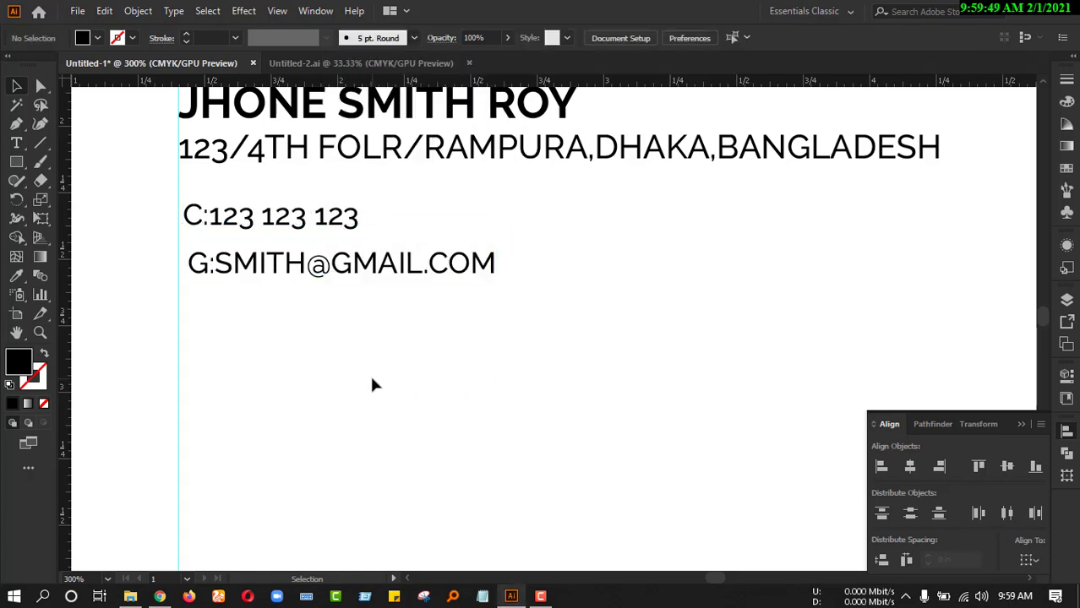
{"action": "scroll", "coordinate": [368, 382], "scroll_direction": "down", "scroll_amount": 1}
{"action": "scroll", "coordinate": [367, 382], "scroll_direction": "up", "scroll_amount": 1}
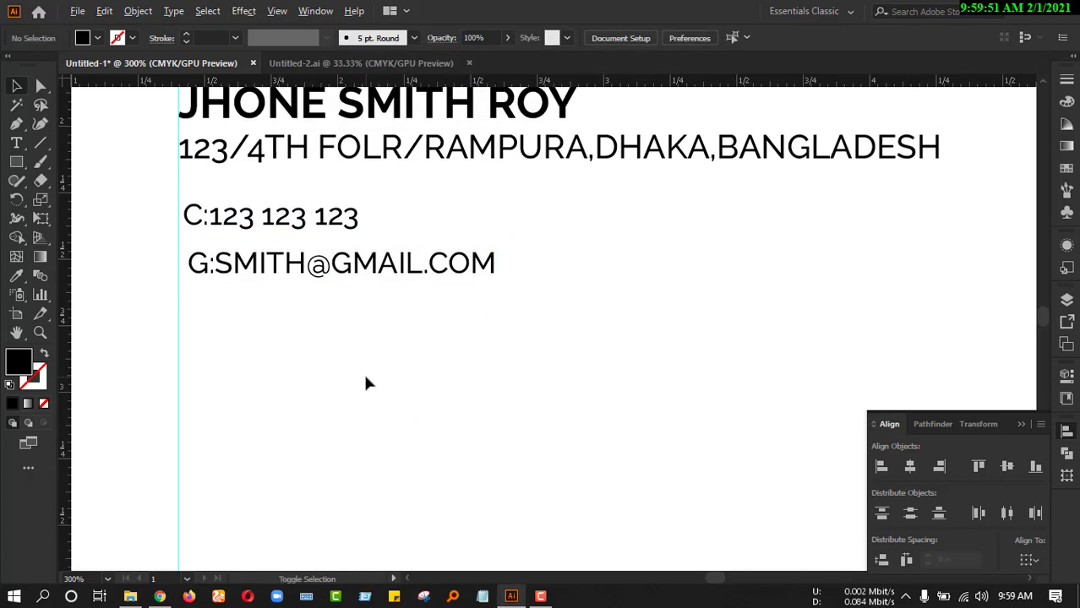
{"action": "scroll", "coordinate": [365, 383], "scroll_direction": "down", "scroll_amount": 1}
{"action": "left_click_drag", "start_coordinate": [359, 408], "coordinate": [353, 360]}
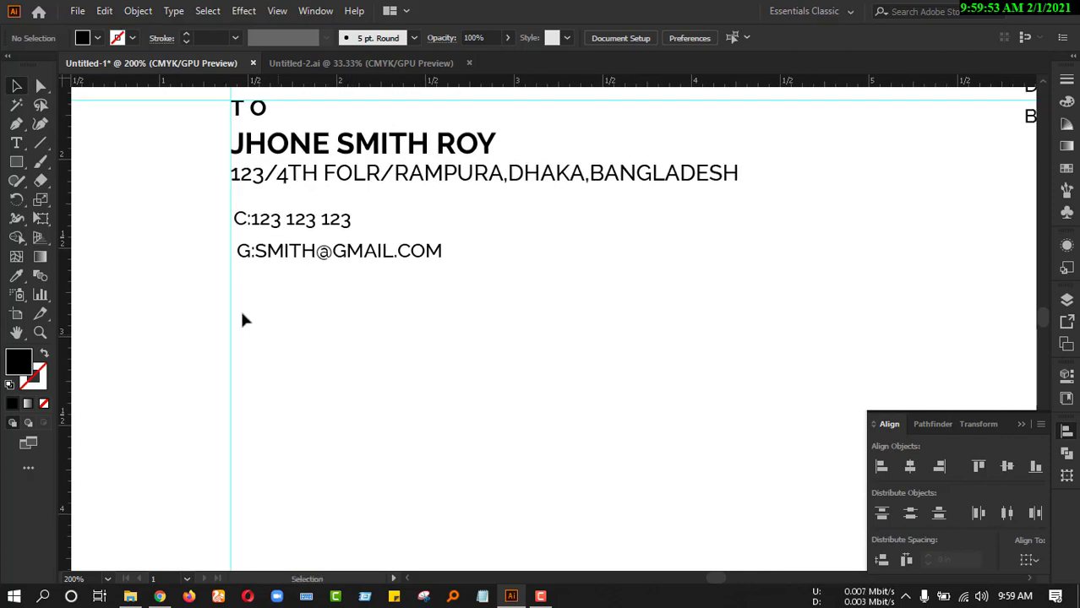
Step: Add a 'W:YOURWEB.COM' website line below the e-mail address, correcting the mistyped letters
{"action": "left_click", "coordinate": [15, 146]}
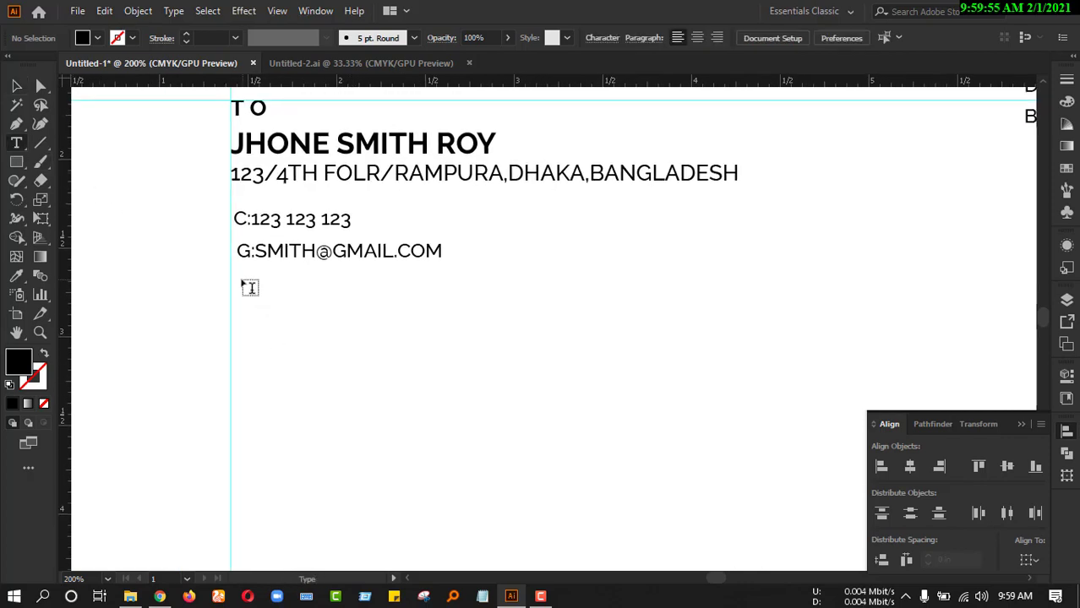
{"action": "left_click", "coordinate": [243, 288]}
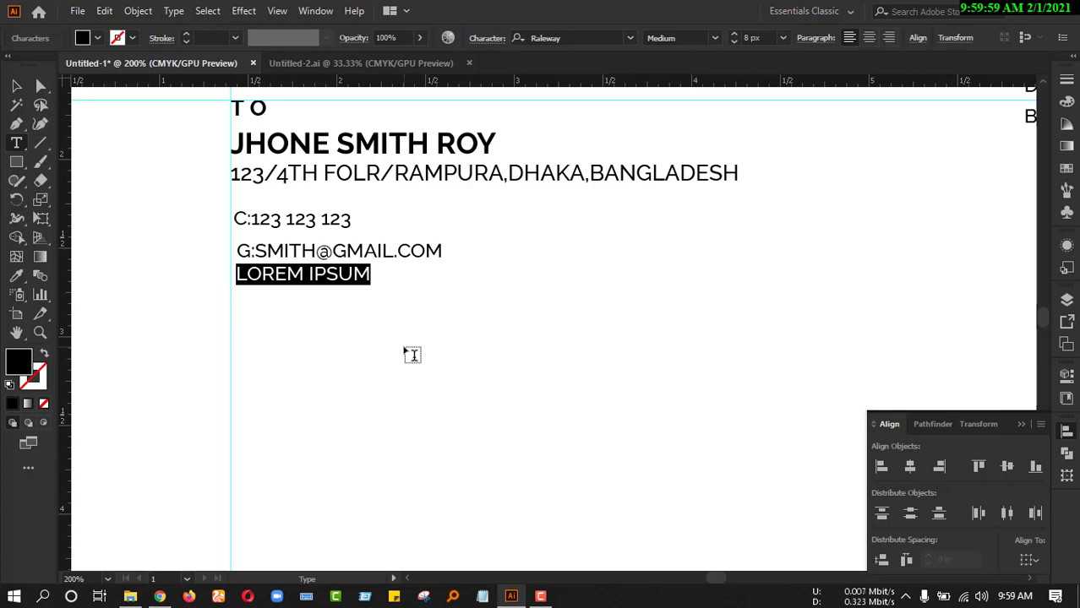
{"action": "type", "text": "W:"}
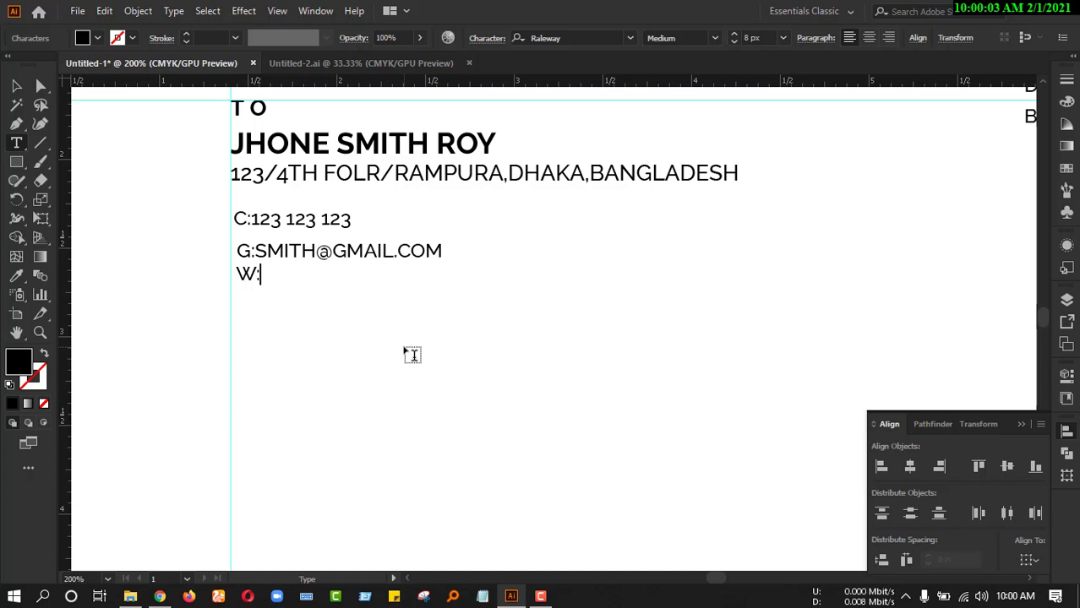
{"action": "type", "text": "WEB"}
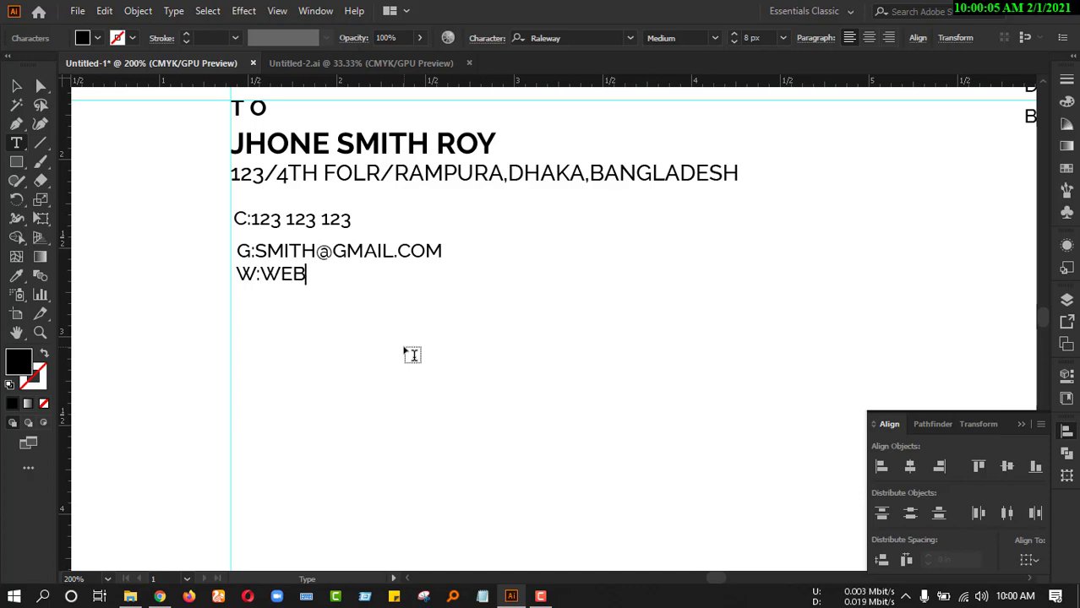
{"action": "type", "text": ".CO"}
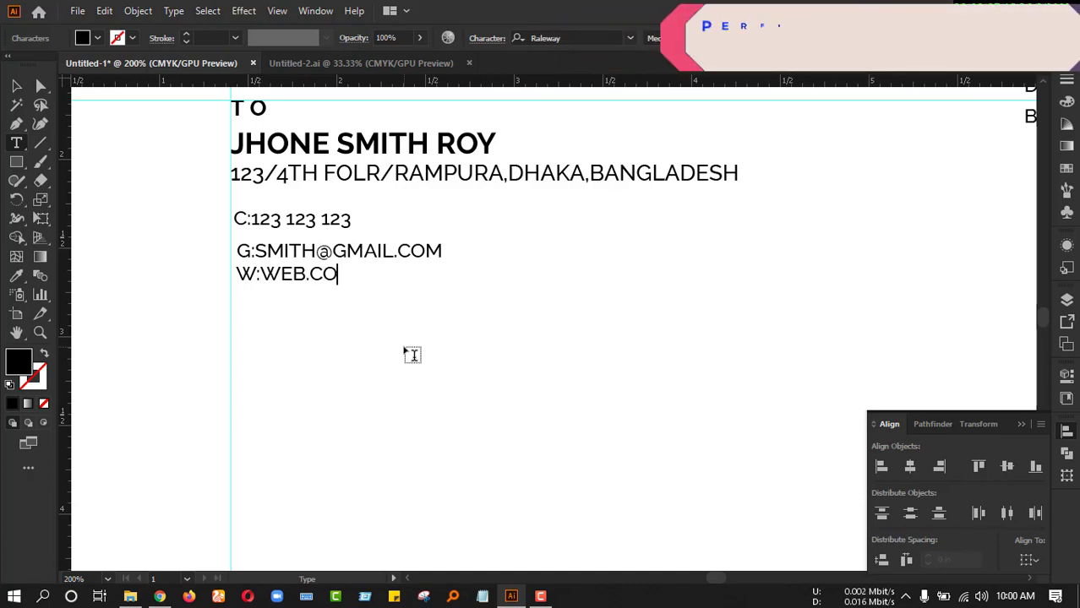
{"action": "key", "text": "BackSpace"}
{"action": "key", "text": "BackSpace"}
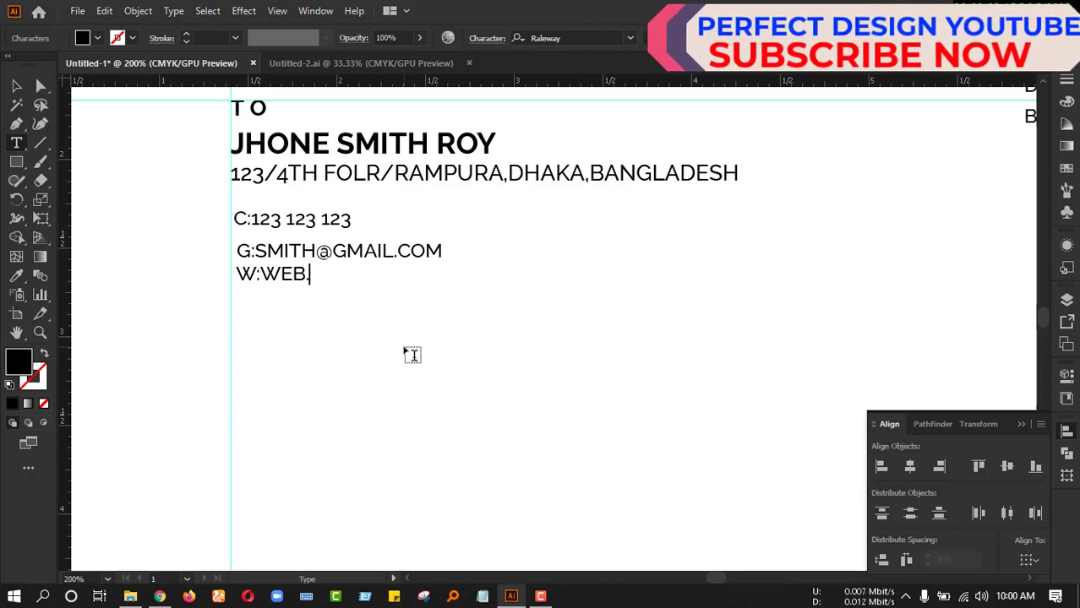
{"action": "key", "text": "BackSpace"}
{"action": "key", "text": "BackSpace"}
{"action": "key", "text": "BackSpace"}
{"action": "key", "text": "BackSpace"}
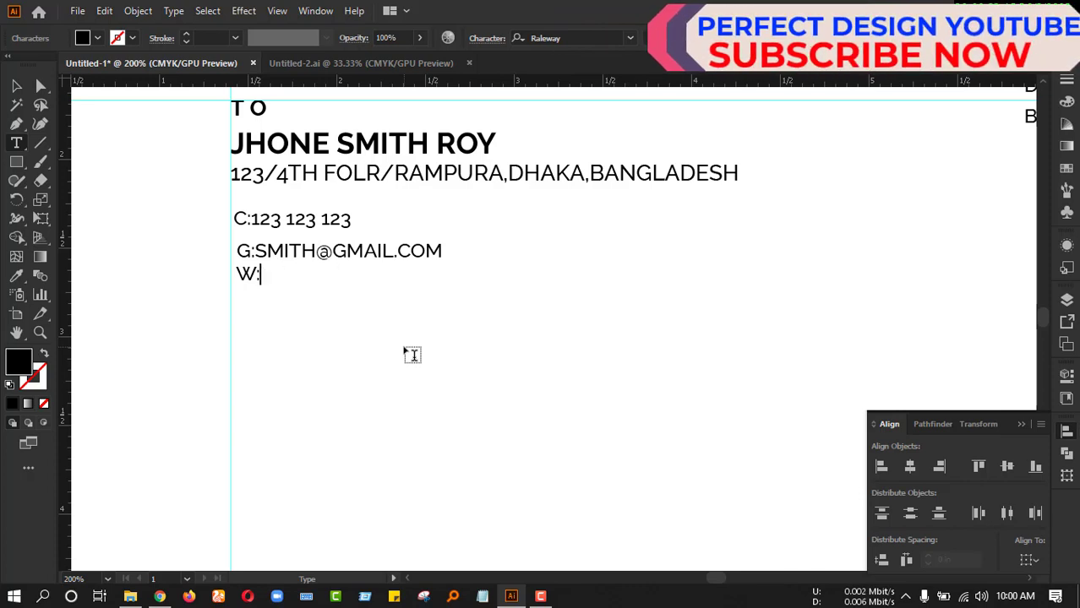
{"action": "type", "text": "YOUR"}
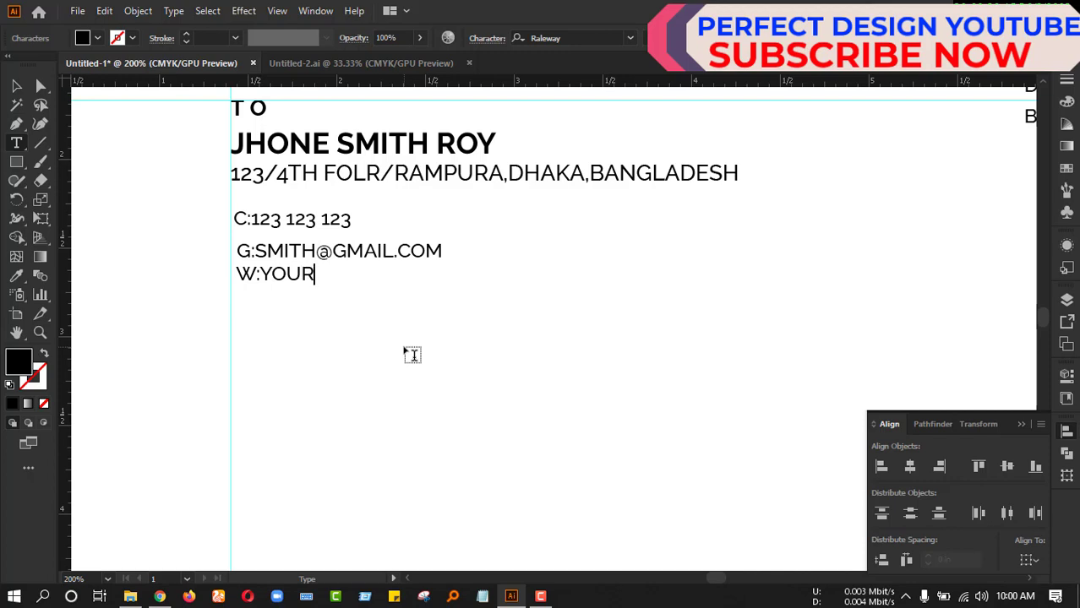
{"action": "key", "text": "BackSpace"}
{"action": "type", "text": "W"}
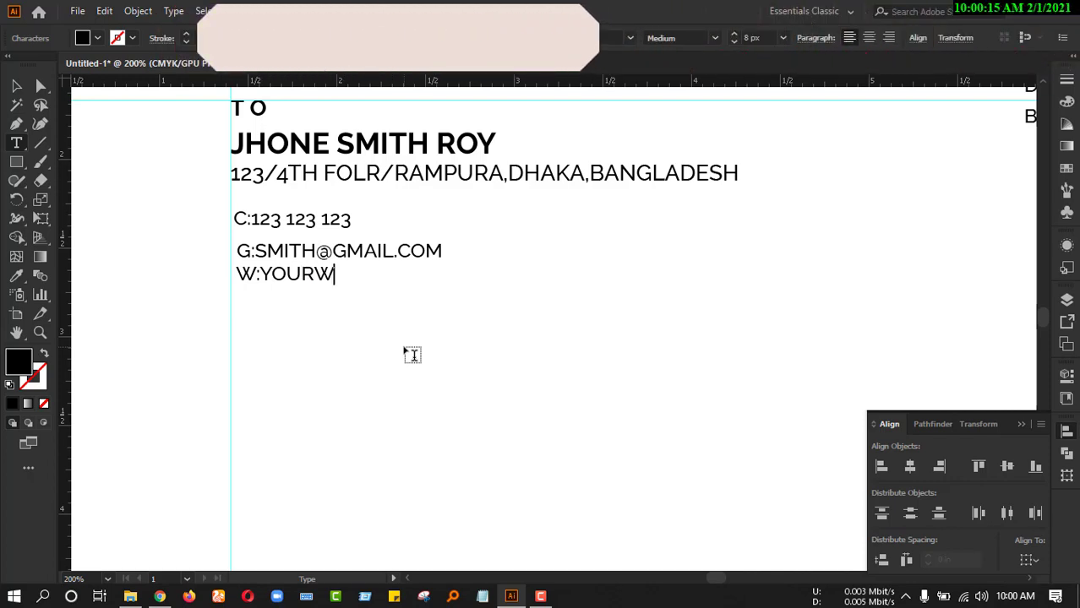
{"action": "type", "text": "EB."}
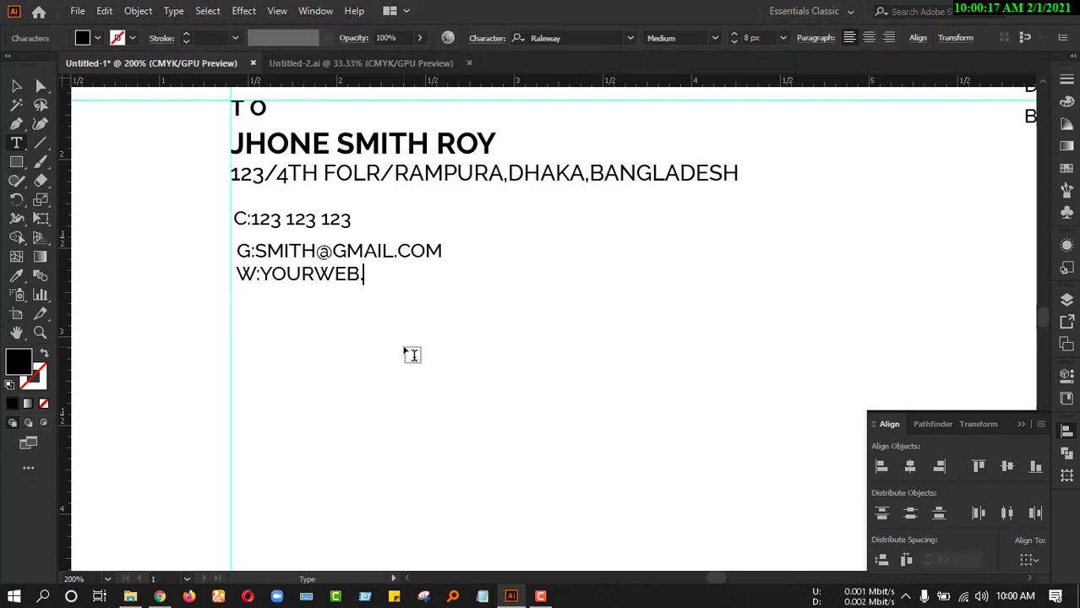
{"action": "type", "text": "COM"}
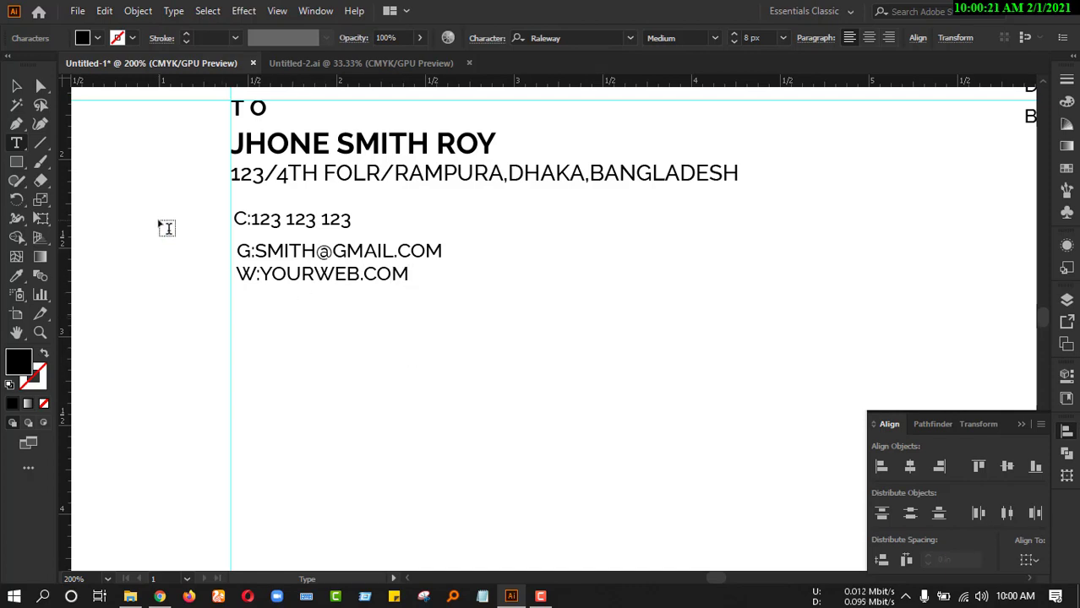
{"action": "scroll", "coordinate": [166, 228], "scroll_direction": "down", "scroll_amount": 1}
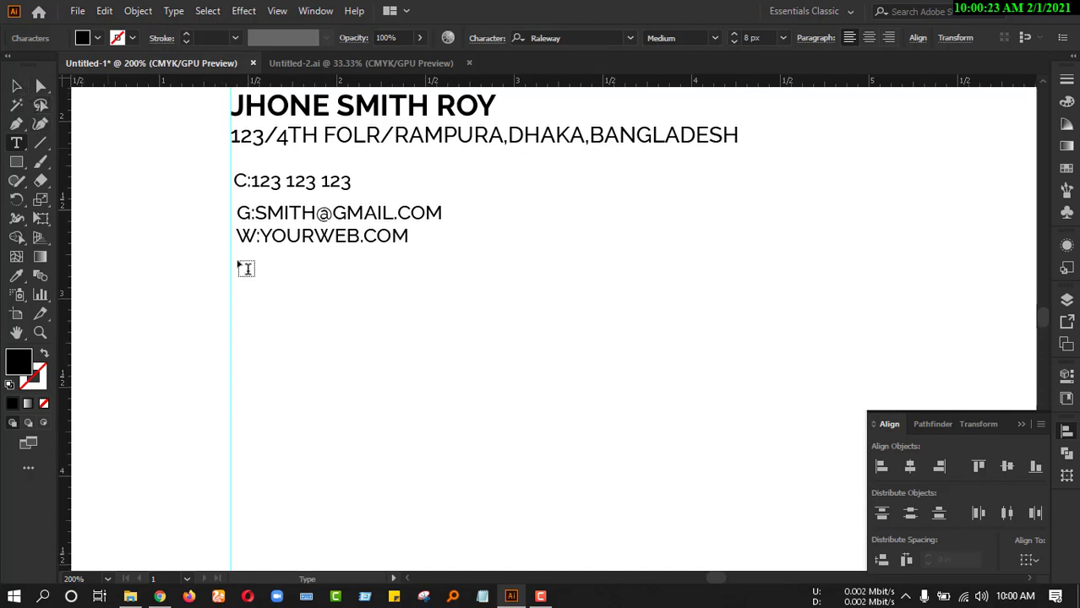
{"action": "scroll", "coordinate": [365, 415], "scroll_direction": "up", "scroll_amount": 1}
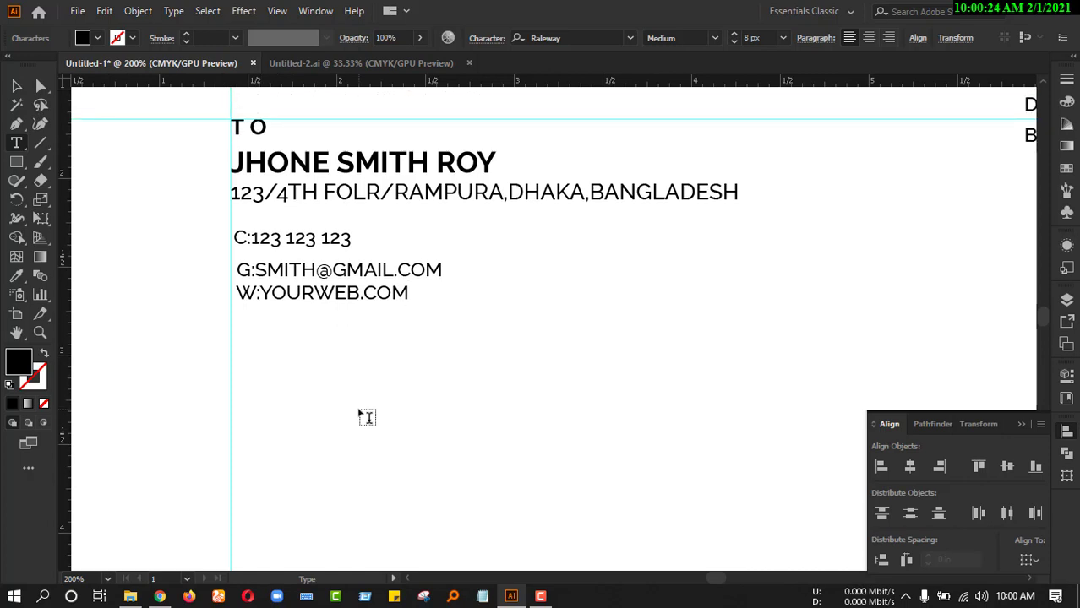
Step: Left-align the phone, e-mail and website lines to one shared edge
{"action": "left_click", "coordinate": [18, 87]}
{"action": "left_click", "coordinate": [414, 470]}
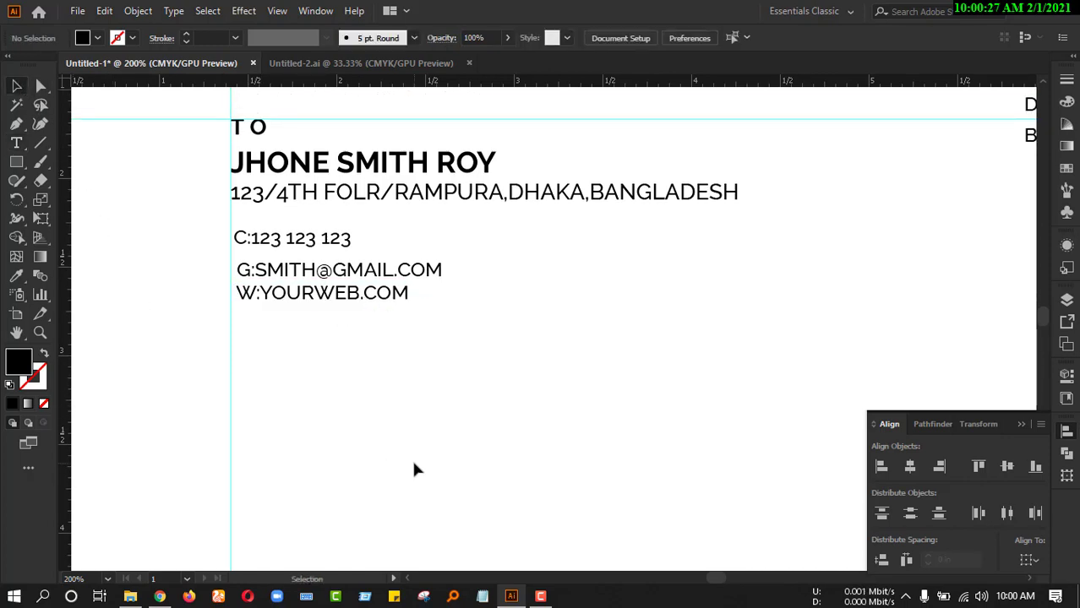
{"action": "scroll", "coordinate": [414, 469], "scroll_direction": "up", "scroll_amount": 2}
{"action": "mouse_move", "coordinate": [287, 234]}
{"action": "left_mouse_down"}
{"action": "mouse_move", "coordinate": [419, 419]}
{"action": "mouse_move", "coordinate": [301, 181]}
{"action": "left_mouse_up"}
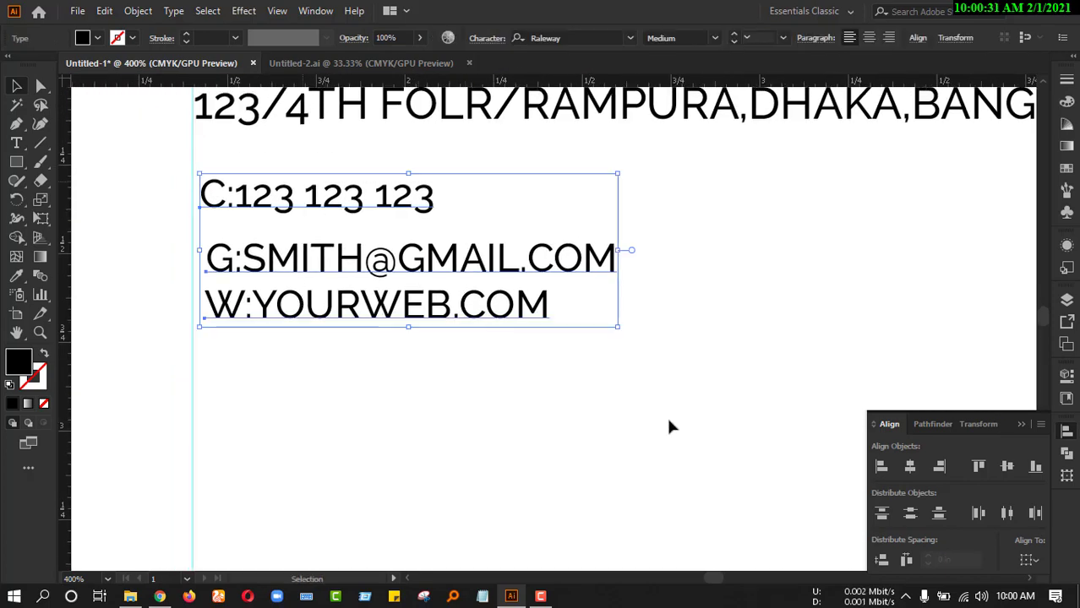
{"action": "left_click", "coordinate": [881, 467]}
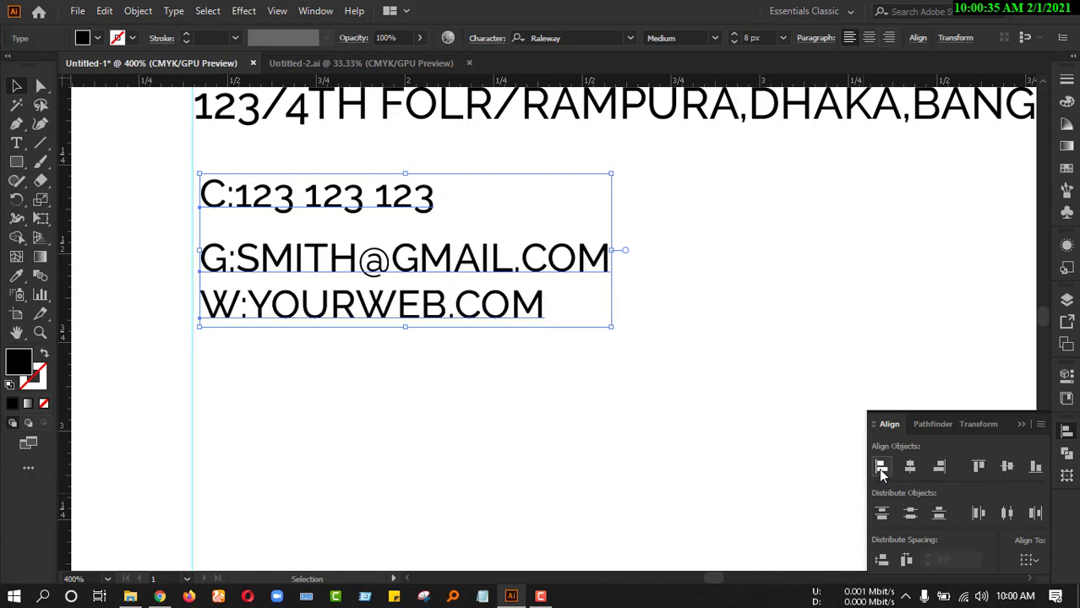
{"action": "left_click", "coordinate": [413, 408]}
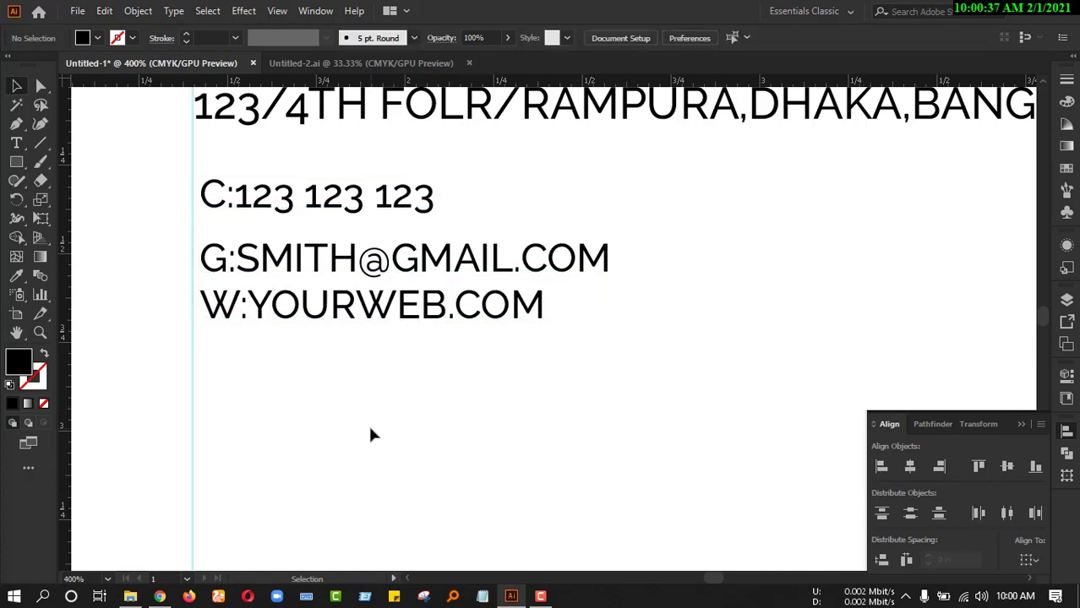
Step: Zoom in to check the aligned contact lines and pull out a vertical guide
{"action": "scroll", "coordinate": [370, 434], "scroll_direction": "up", "scroll_amount": 1, "text": "alt"}
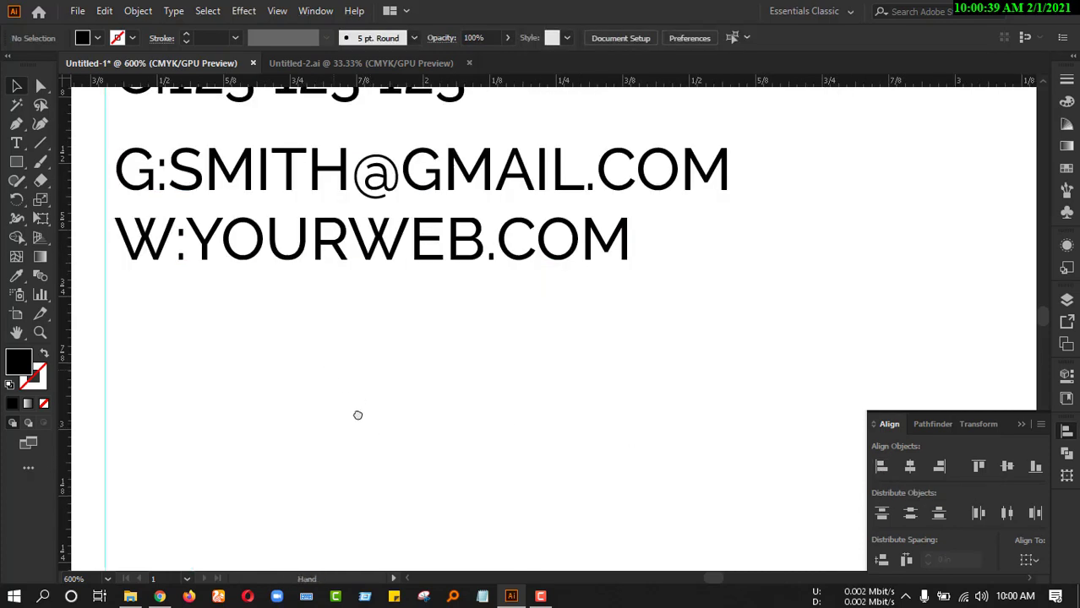
{"action": "left_click_drag", "start_coordinate": [356, 415], "coordinate": [402, 474]}
{"action": "scroll", "coordinate": [402, 475], "scroll_direction": "down", "scroll_amount": 2, "text": "alt"}
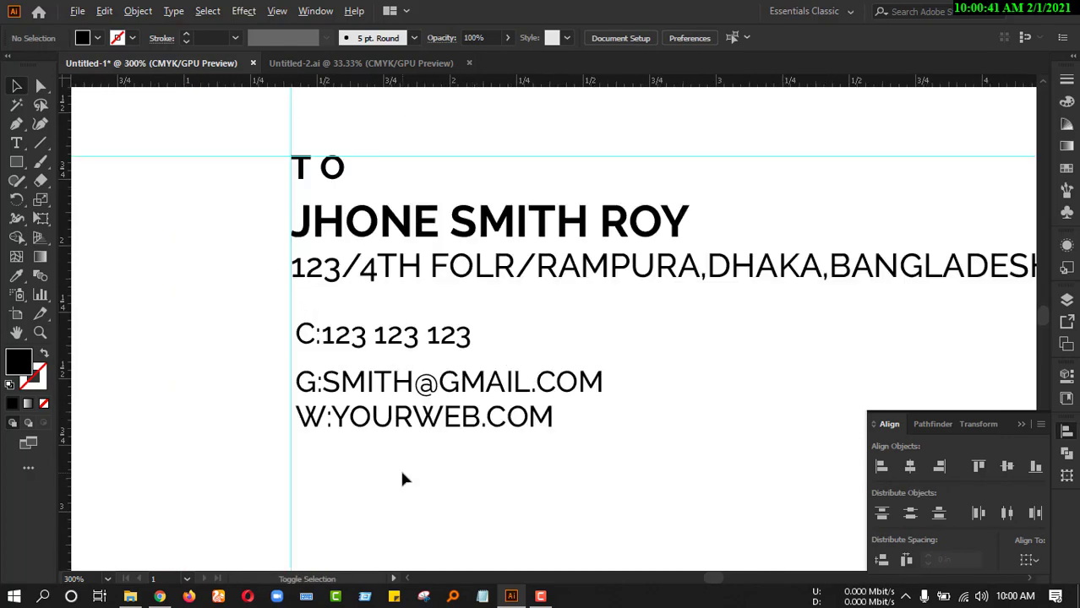
{"action": "left_click_drag", "start_coordinate": [484, 493], "coordinate": [432, 430]}
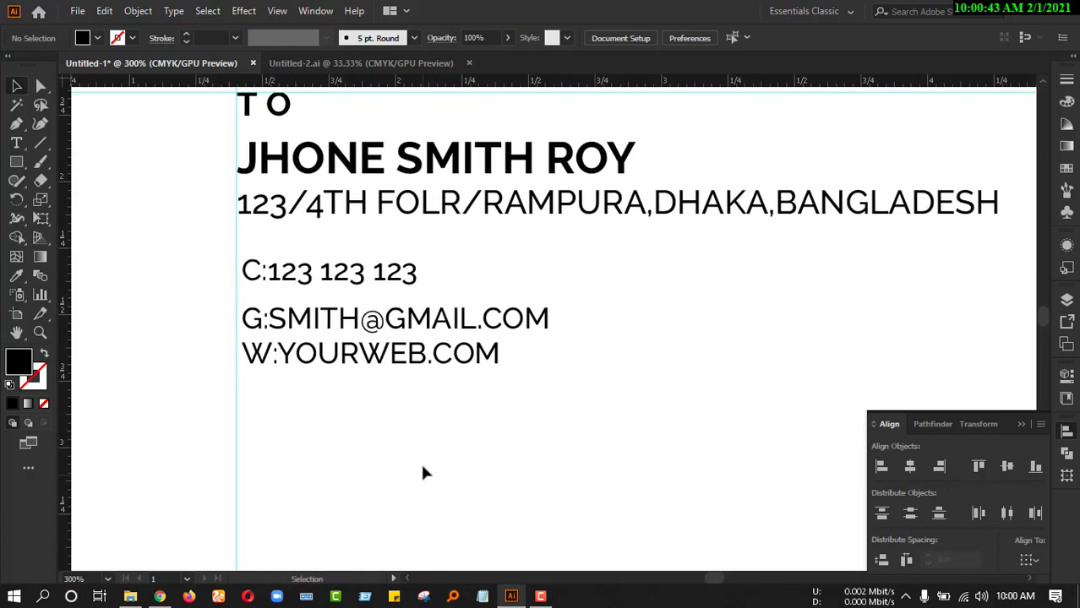
{"action": "left_click_drag", "start_coordinate": [71, 348], "coordinate": [277, 425]}
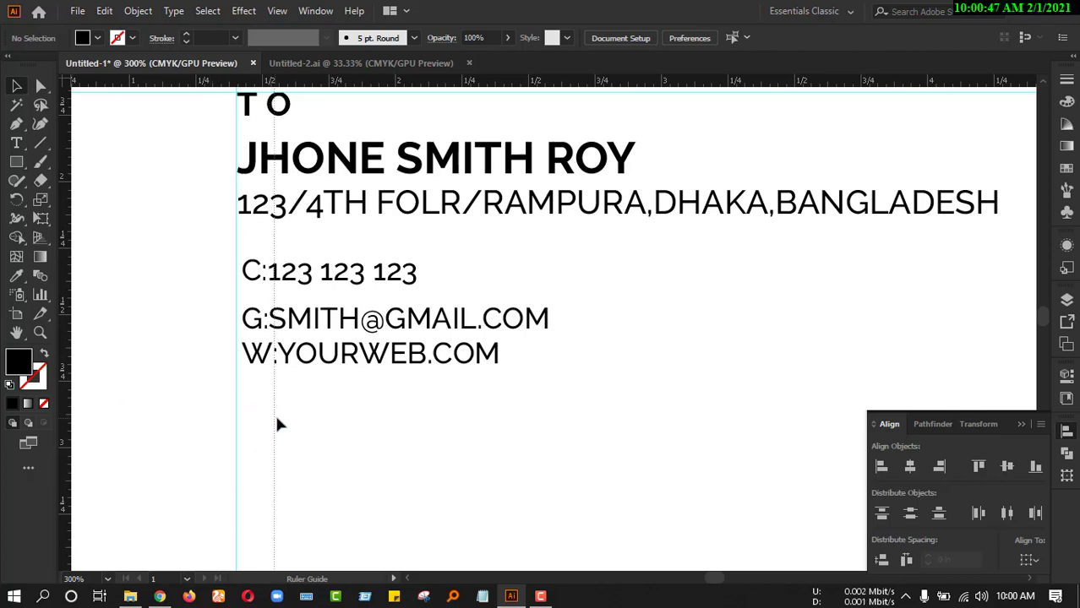
Step: Position the vertical guide just right of the C, G and W labels
{"action": "left_click_drag", "start_coordinate": [277, 425], "coordinate": [283, 427]}
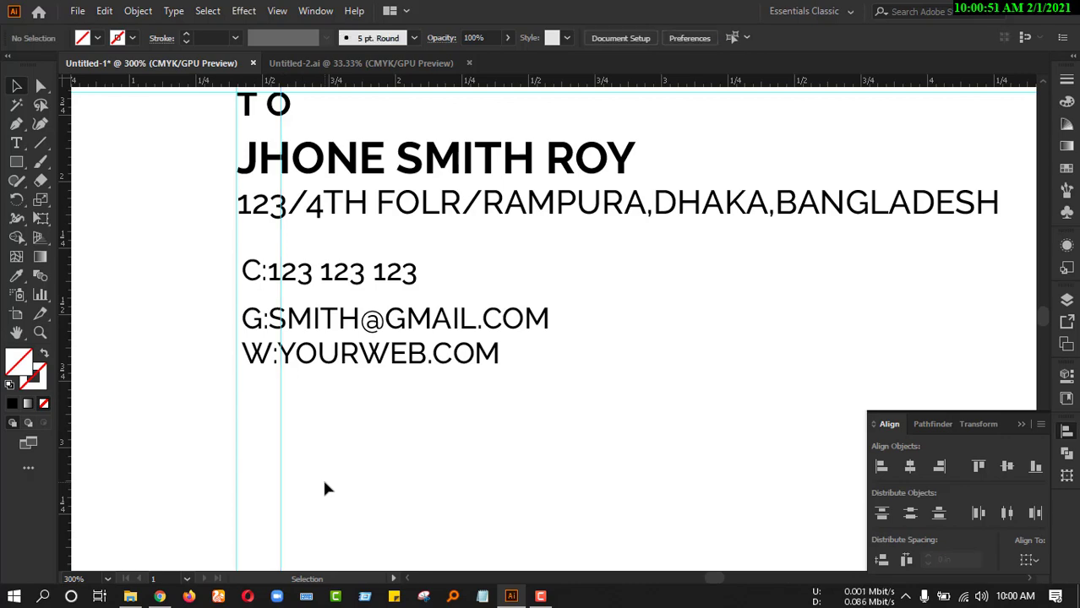
{"action": "scroll", "coordinate": [325, 489], "scroll_direction": "up", "scroll_amount": 2}
{"action": "scroll", "coordinate": [359, 311], "scroll_direction": "up", "scroll_amount": 2}
{"action": "scroll", "coordinate": [427, 425], "scroll_direction": "down", "scroll_amount": 1}
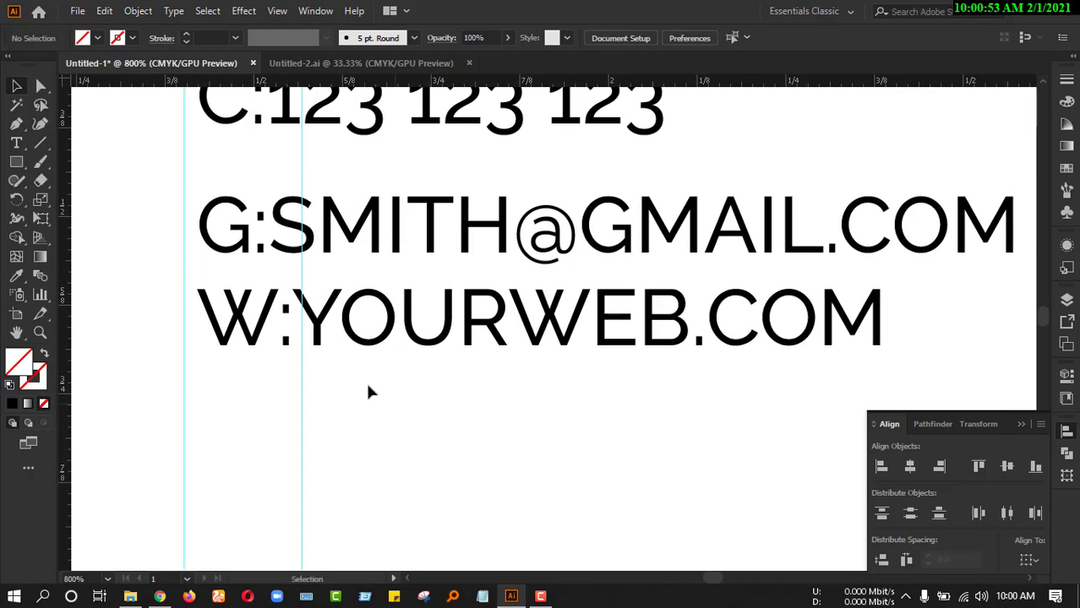
{"action": "scroll", "coordinate": [288, 357], "scroll_direction": "up", "scroll_amount": 1}
Step: Insert spaces after the G, C and W labels so their colons meet the guide
{"action": "left_click", "coordinate": [285, 372]}
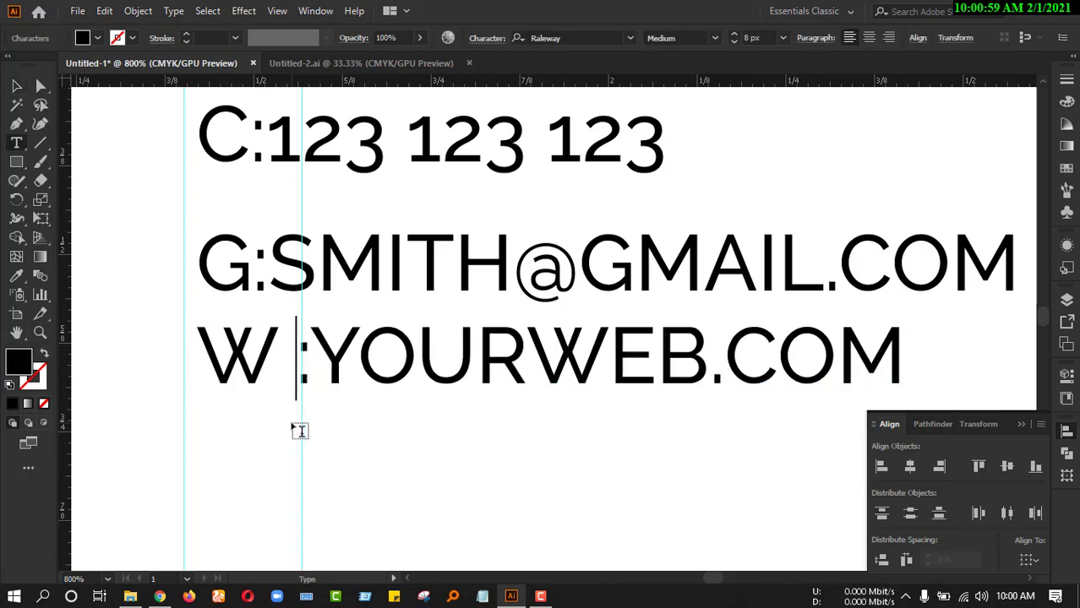
{"action": "left_click", "coordinate": [253, 259]}
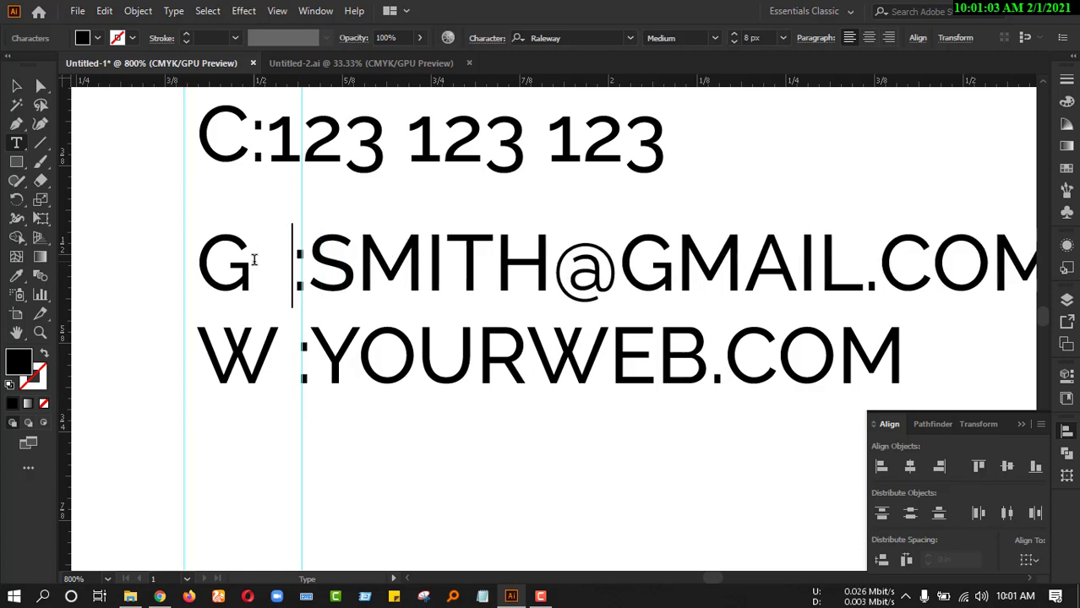
{"action": "scroll", "coordinate": [251, 253], "scroll_direction": "up", "scroll_amount": 1}
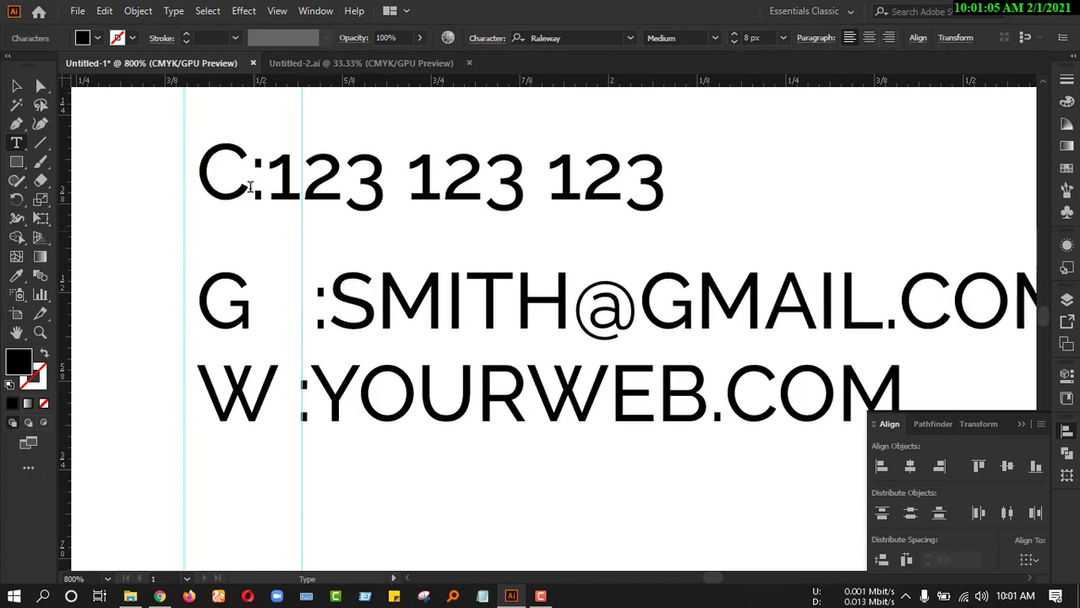
{"action": "left_click", "coordinate": [251, 174]}
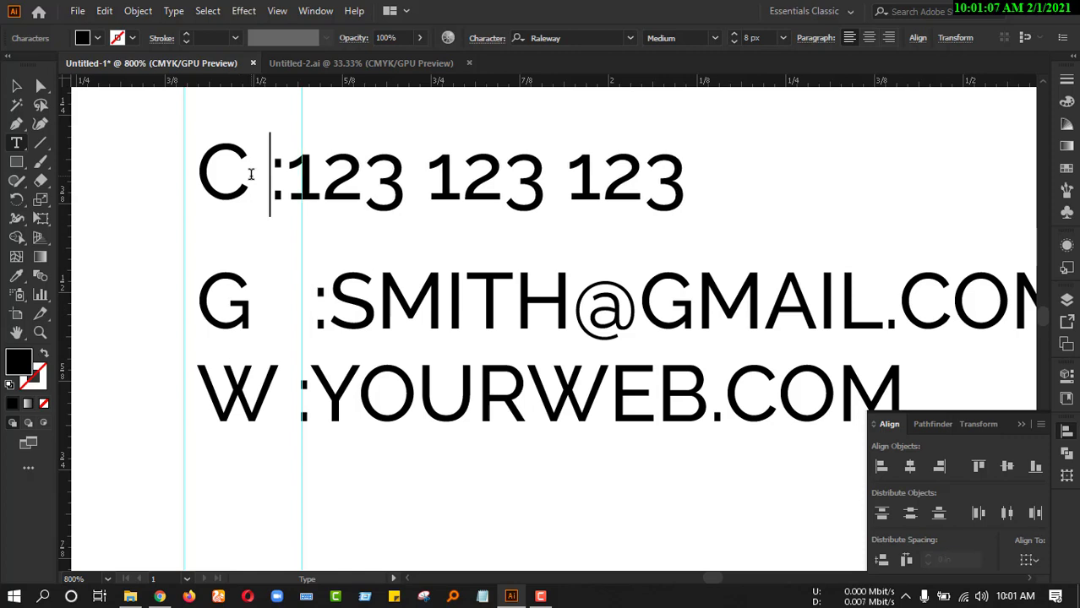
{"action": "left_click", "coordinate": [291, 398]}
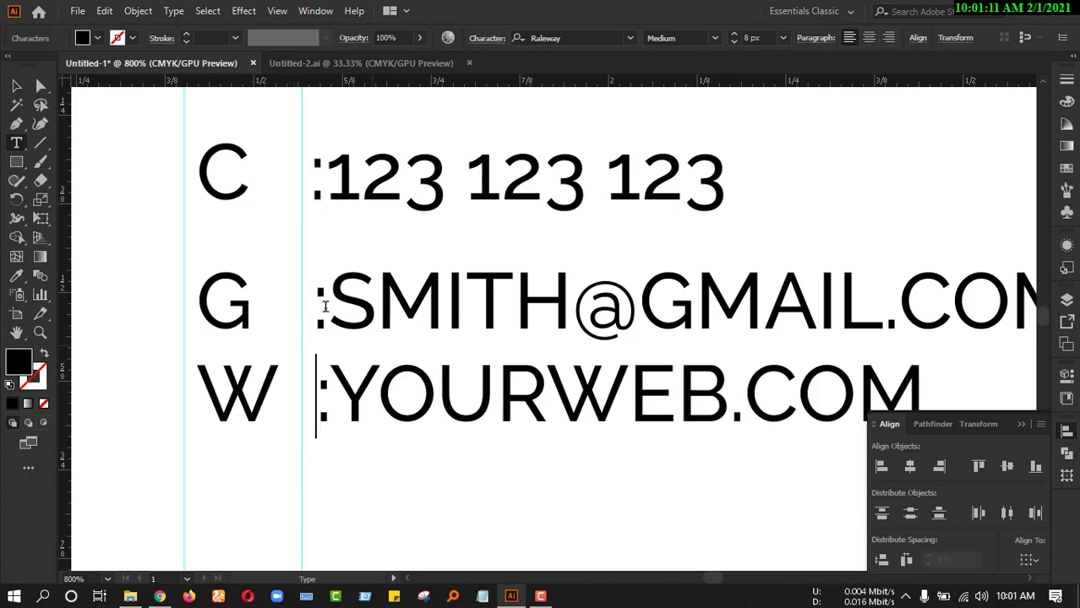
{"action": "scroll", "coordinate": [305, 287], "scroll_direction": "down", "scroll_amount": 3}
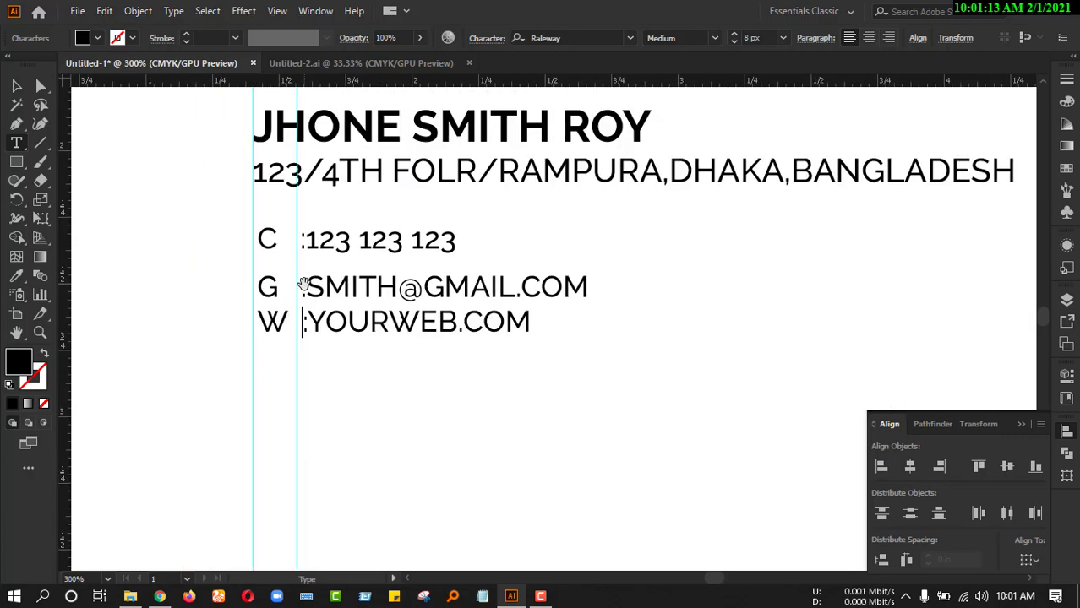
{"action": "scroll", "coordinate": [304, 283], "scroll_direction": "down", "scroll_amount": 1}
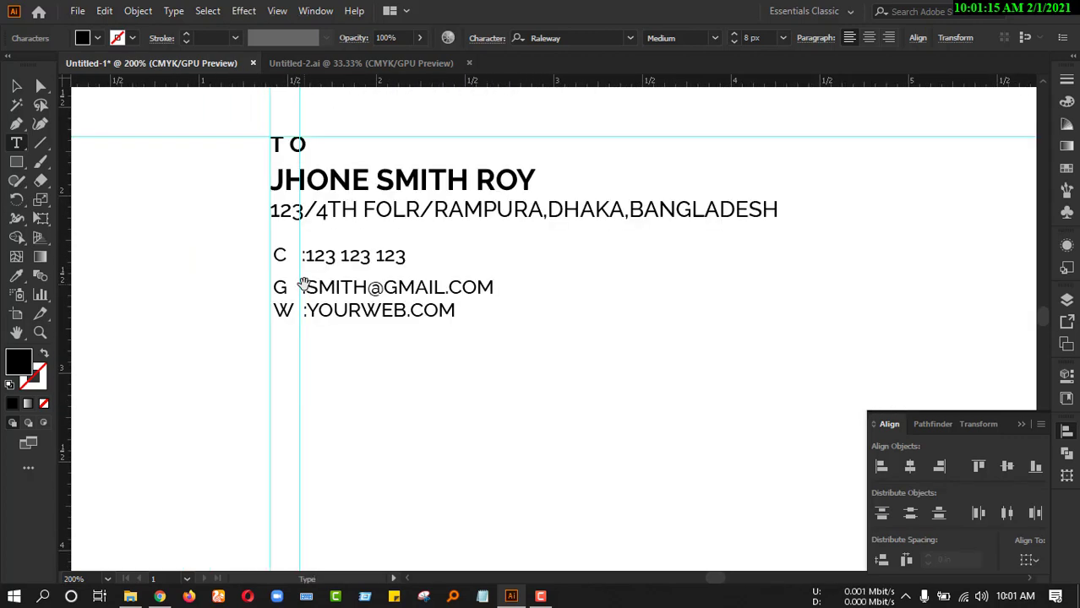
Step: Evenly distribute the three contact lines vertically
{"action": "left_click", "coordinate": [17, 88]}
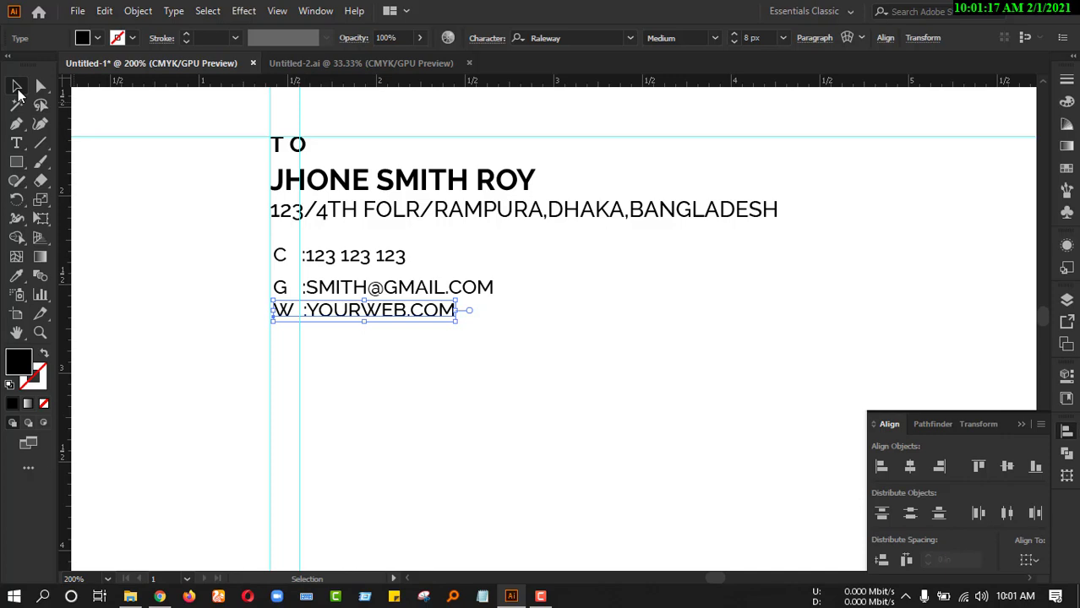
{"action": "left_click", "coordinate": [463, 378]}
{"action": "left_click_drag", "start_coordinate": [442, 369], "coordinate": [369, 246]}
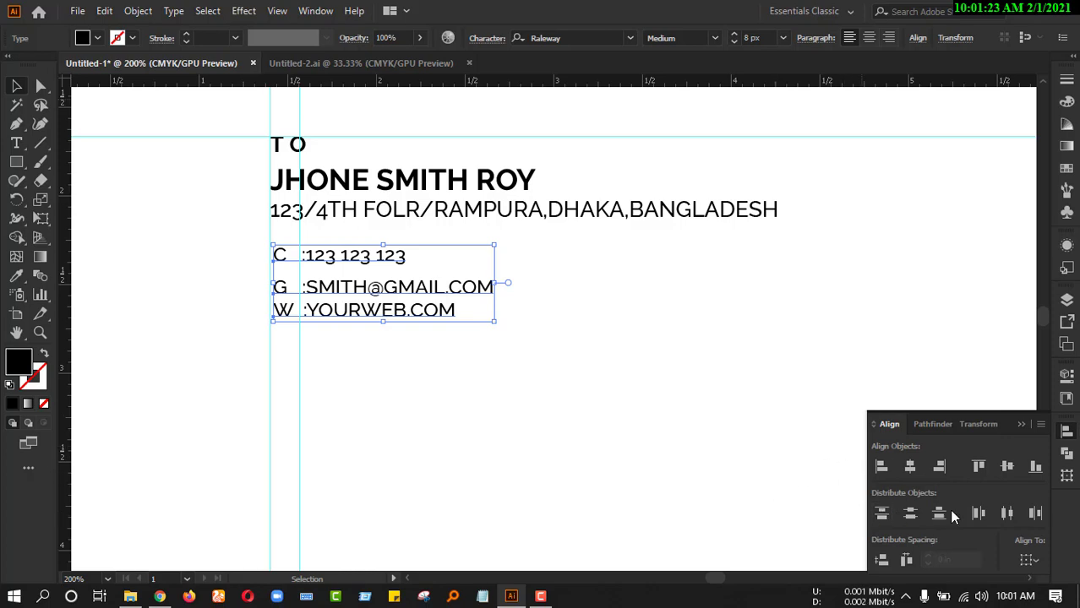
{"action": "left_click", "coordinate": [909, 512]}
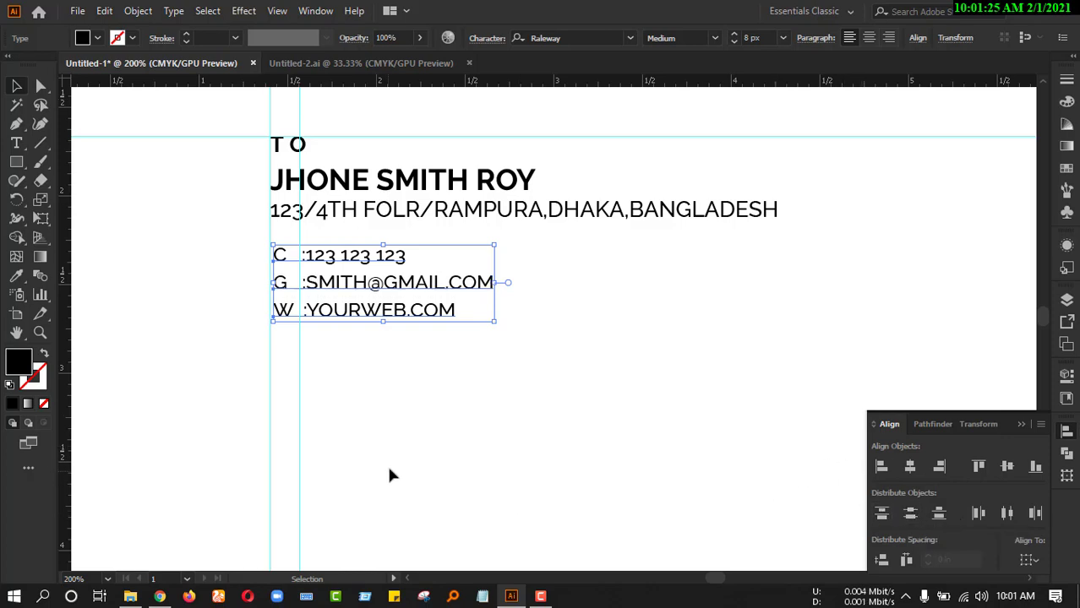
Step: Evenly distribute the whole recipient block from TO through the website line
{"action": "scroll", "coordinate": [388, 475], "scroll_direction": "up", "scroll_amount": 1}
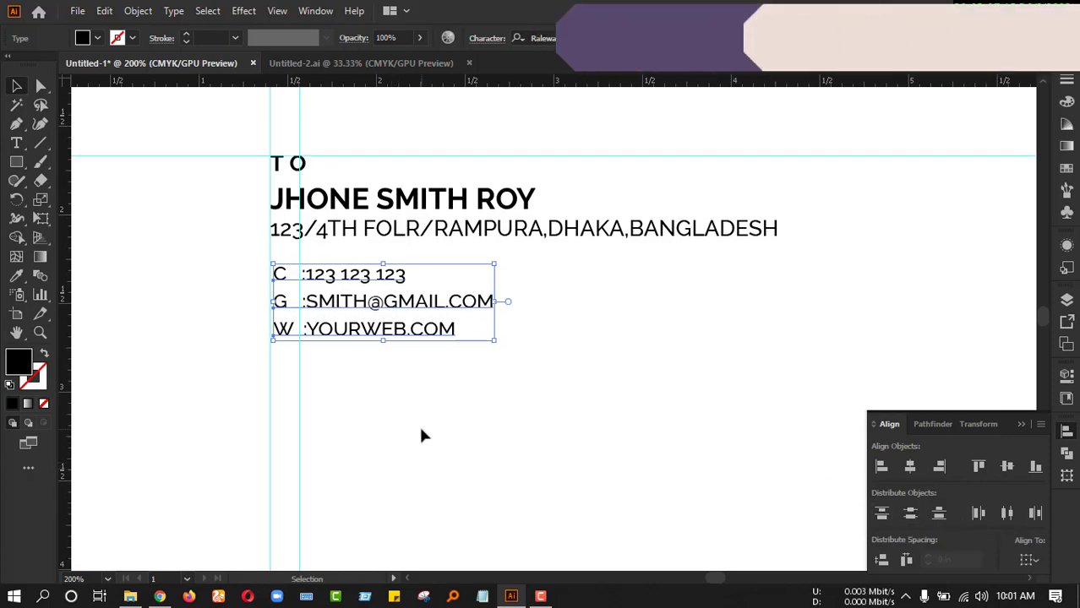
{"action": "left_click_drag", "start_coordinate": [346, 363], "coordinate": [300, 158]}
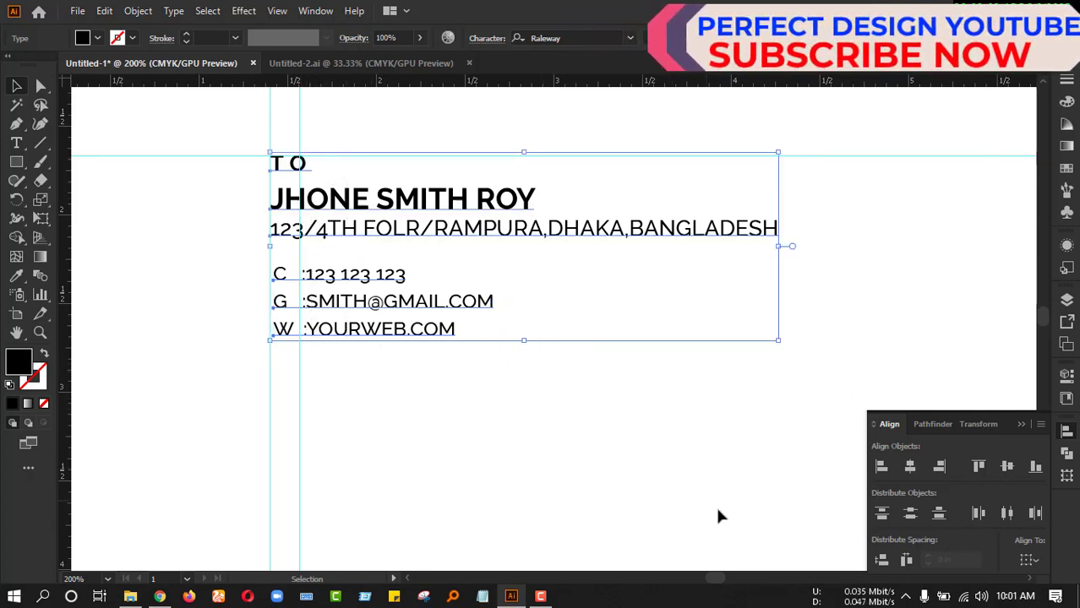
{"action": "left_click", "coordinate": [910, 514]}
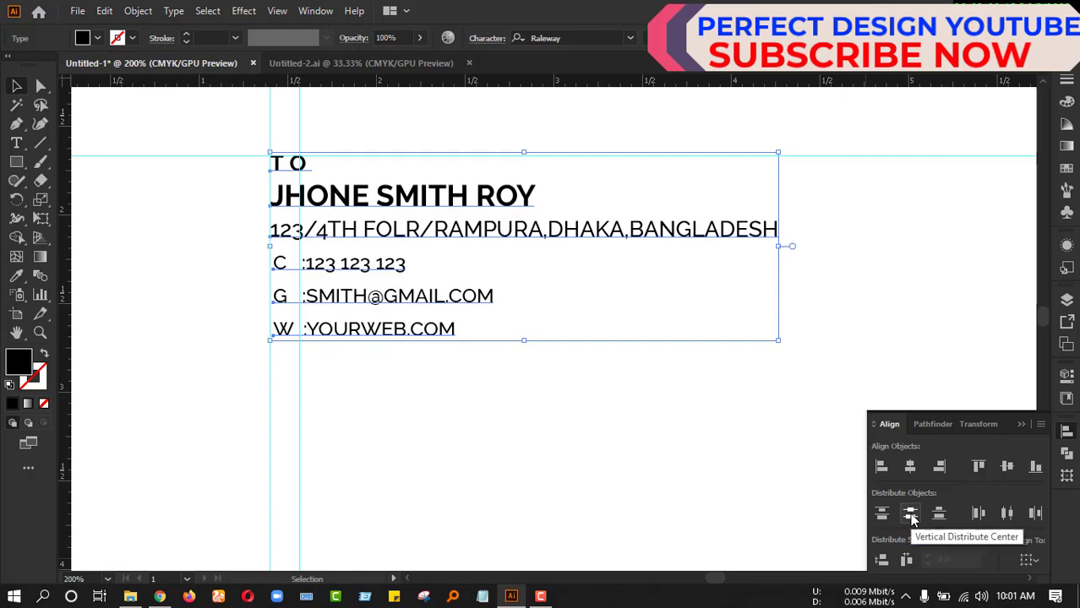
{"action": "left_click", "coordinate": [389, 477]}
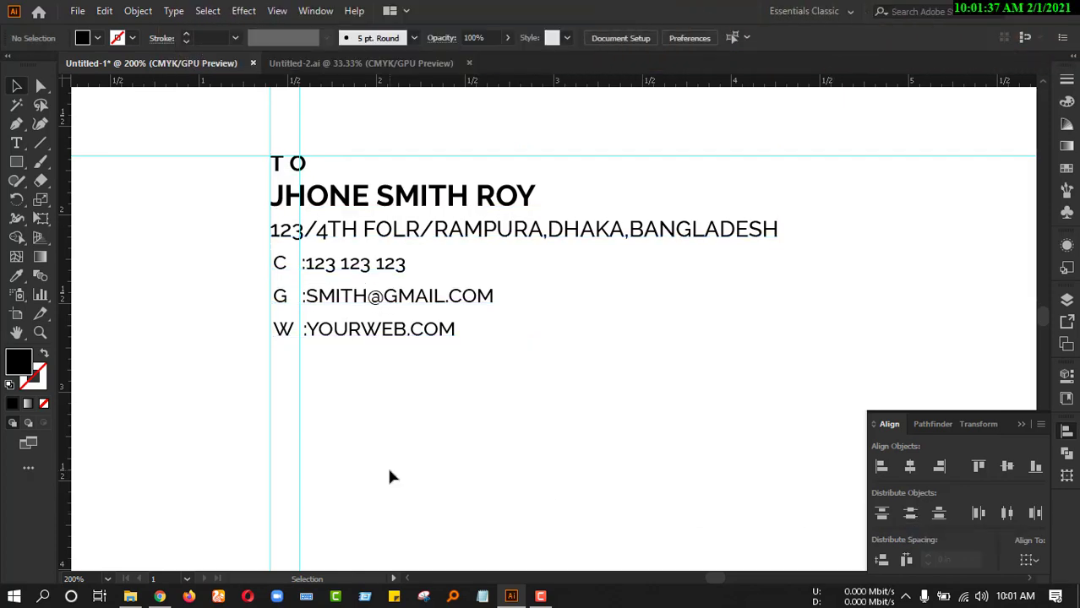
Step: Restyle the recipient's name as blue Raleway Black 18 px by sampling the CREATIVE STUDIO title
{"action": "scroll", "coordinate": [397, 465], "scroll_direction": "down", "scroll_amount": 1}
{"action": "scroll", "coordinate": [406, 456], "scroll_direction": "down", "scroll_amount": 2}
{"action": "scroll", "coordinate": [407, 456], "scroll_direction": "down", "scroll_amount": 3}
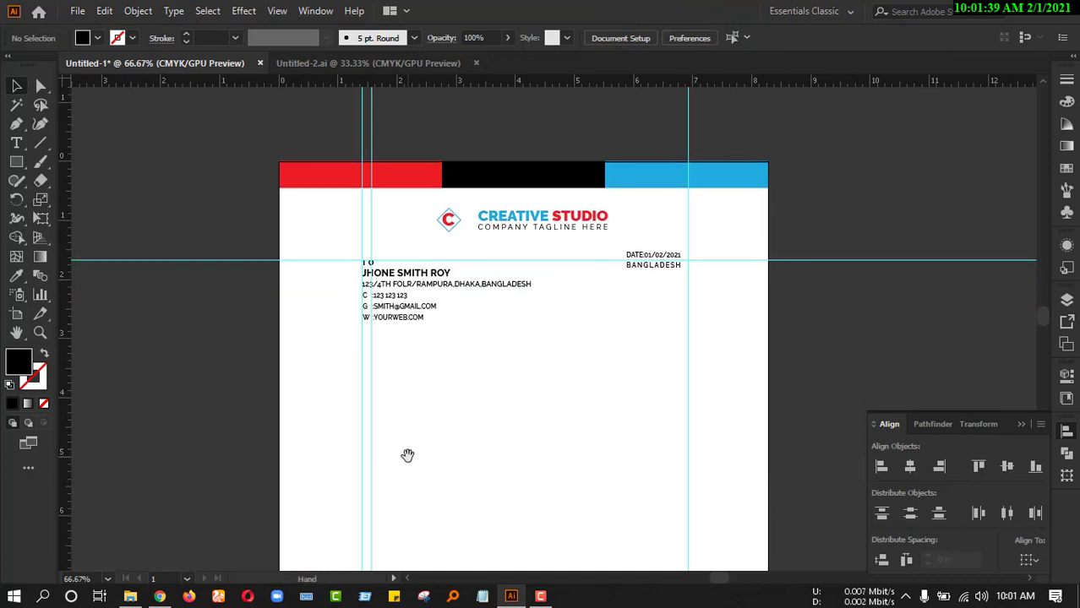
{"action": "scroll", "coordinate": [408, 460], "scroll_direction": "up", "scroll_amount": 1}
{"action": "scroll", "coordinate": [407, 461], "scroll_direction": "up", "scroll_amount": 3}
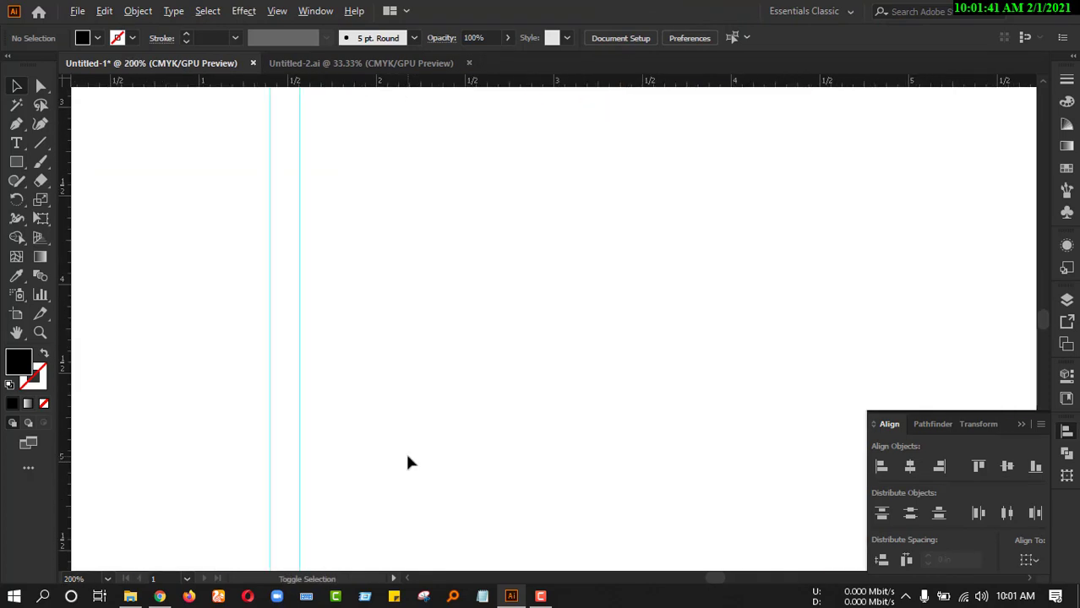
{"action": "scroll", "coordinate": [413, 422], "scroll_direction": "up", "scroll_amount": 3}
{"action": "scroll", "coordinate": [421, 360], "scroll_direction": "up", "scroll_amount": 2}
{"action": "scroll", "coordinate": [448, 397], "scroll_direction": "up", "scroll_amount": 3}
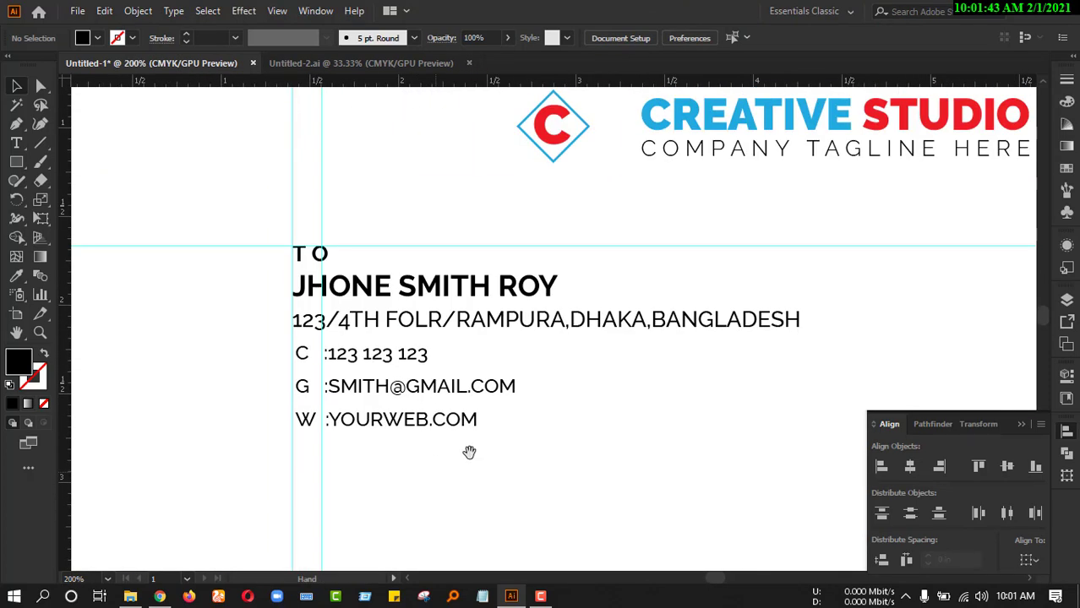
{"action": "left_click", "coordinate": [524, 298]}
{"action": "scroll", "coordinate": [525, 298], "scroll_direction": "up", "scroll_amount": 1}
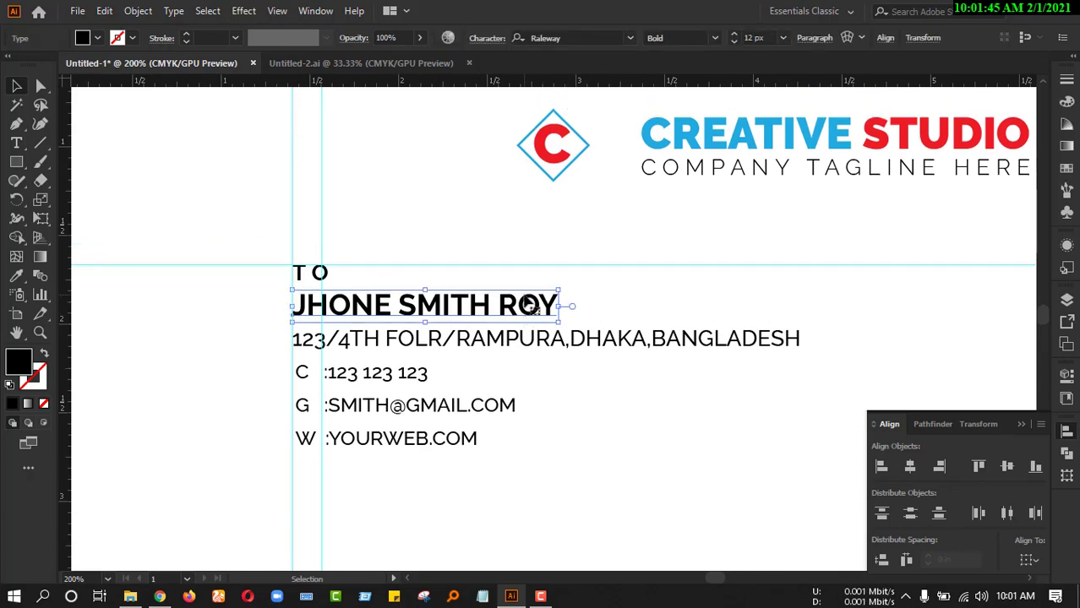
{"action": "left_click", "coordinate": [16, 275]}
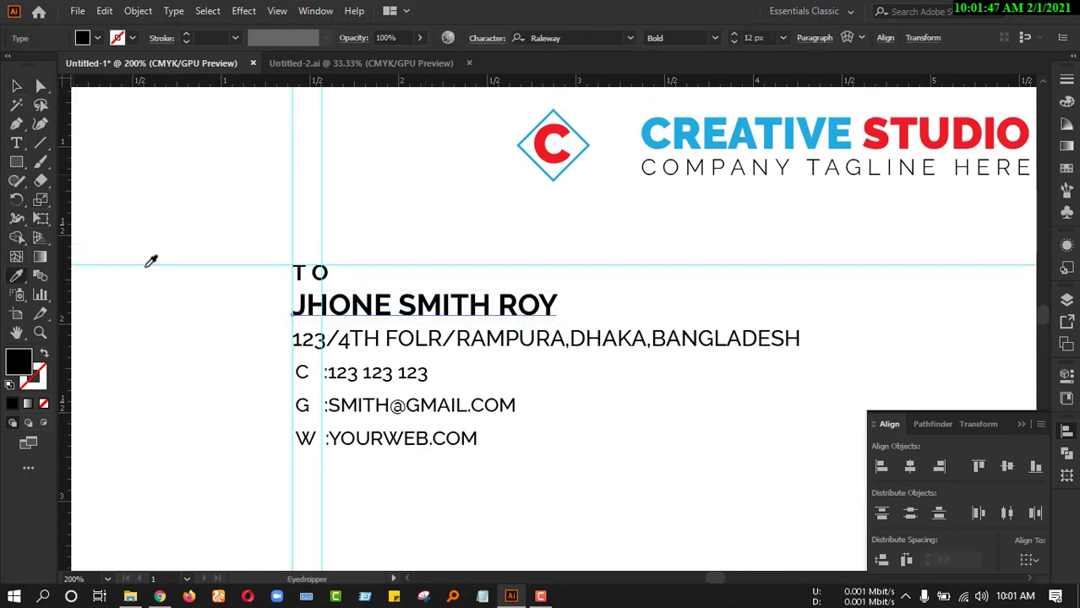
{"action": "left_click", "coordinate": [711, 131]}
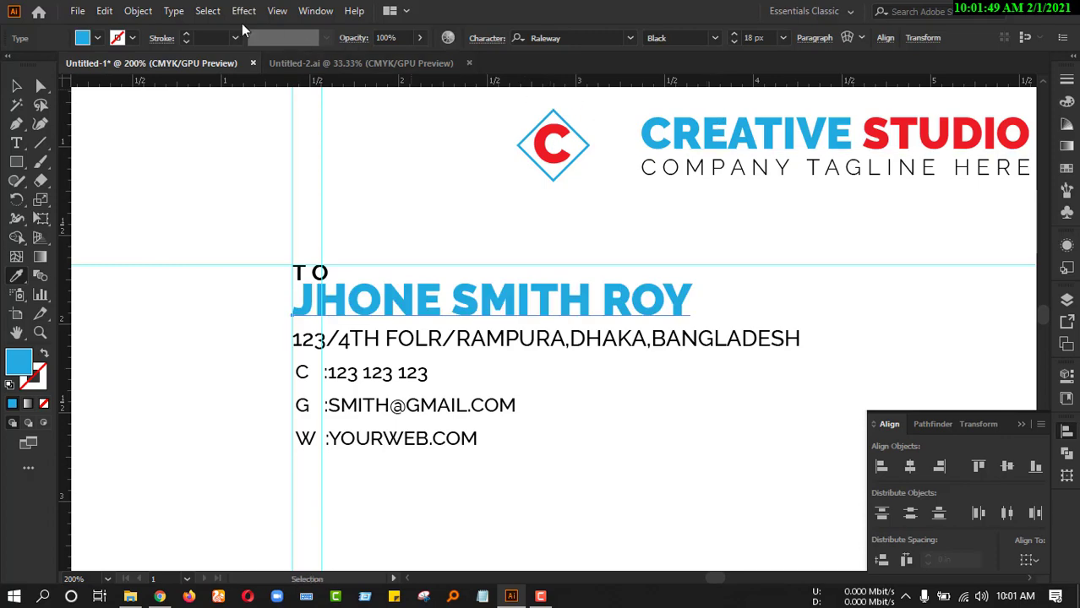
{"action": "left_click", "coordinate": [17, 85]}
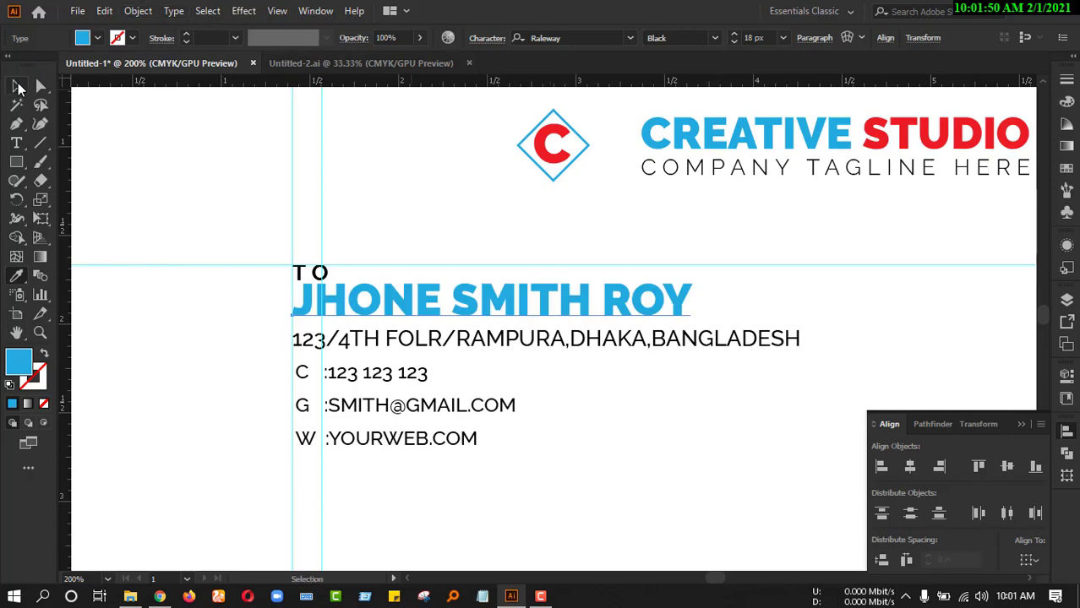
{"action": "left_click", "coordinate": [414, 247]}
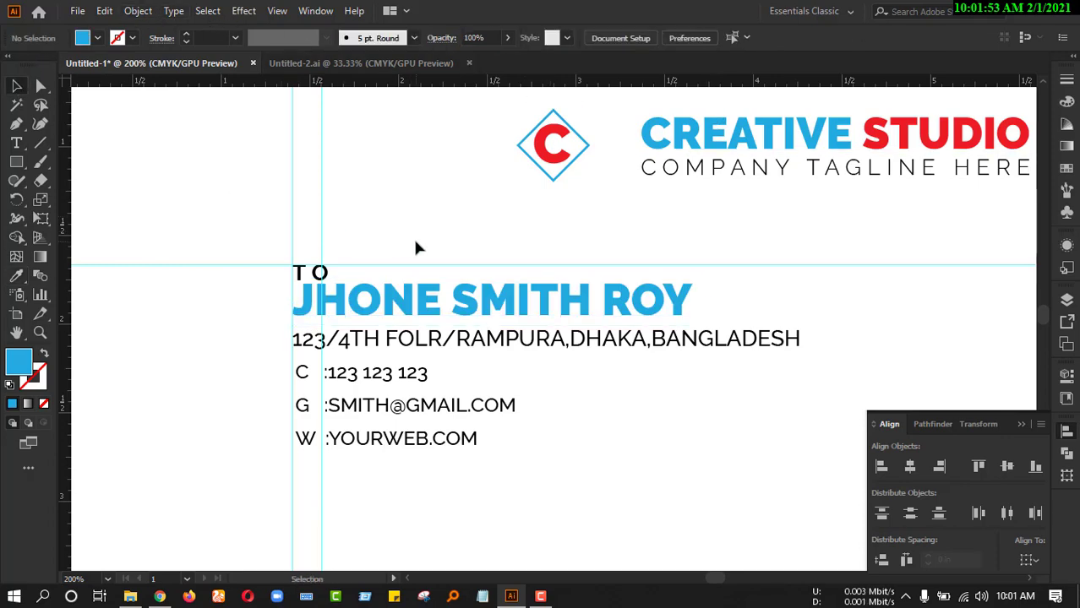
{"action": "scroll", "coordinate": [415, 247], "scroll_direction": "down", "scroll_amount": 4}
Step: Pan and zoom to bring the empty area below the recipient block into view
{"action": "left_click_drag", "start_coordinate": [528, 446], "coordinate": [484, 407]}
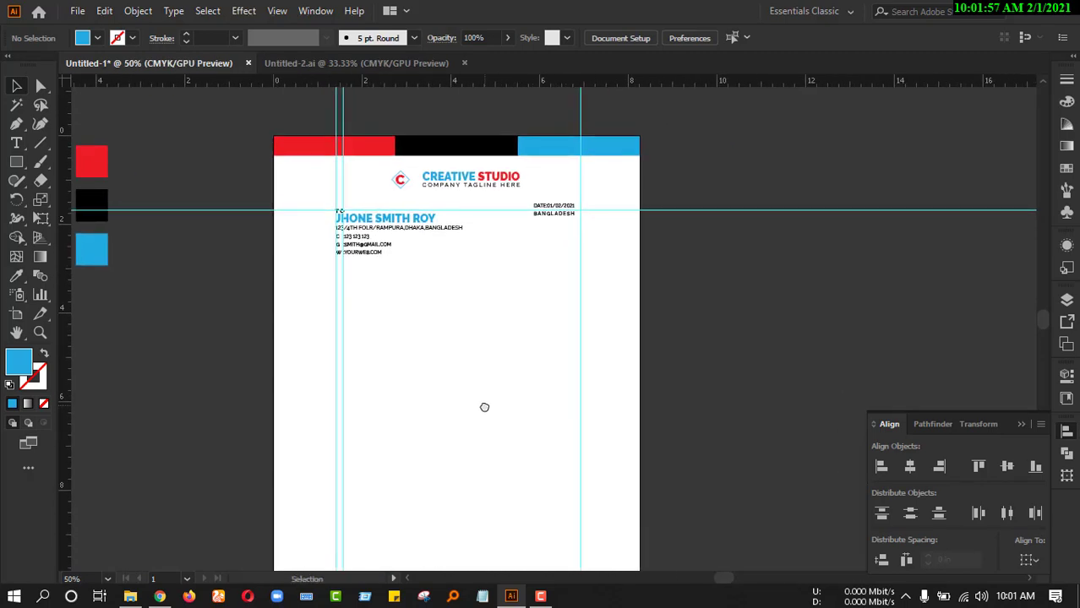
{"action": "scroll", "coordinate": [484, 412], "scroll_direction": "up", "scroll_amount": 2}
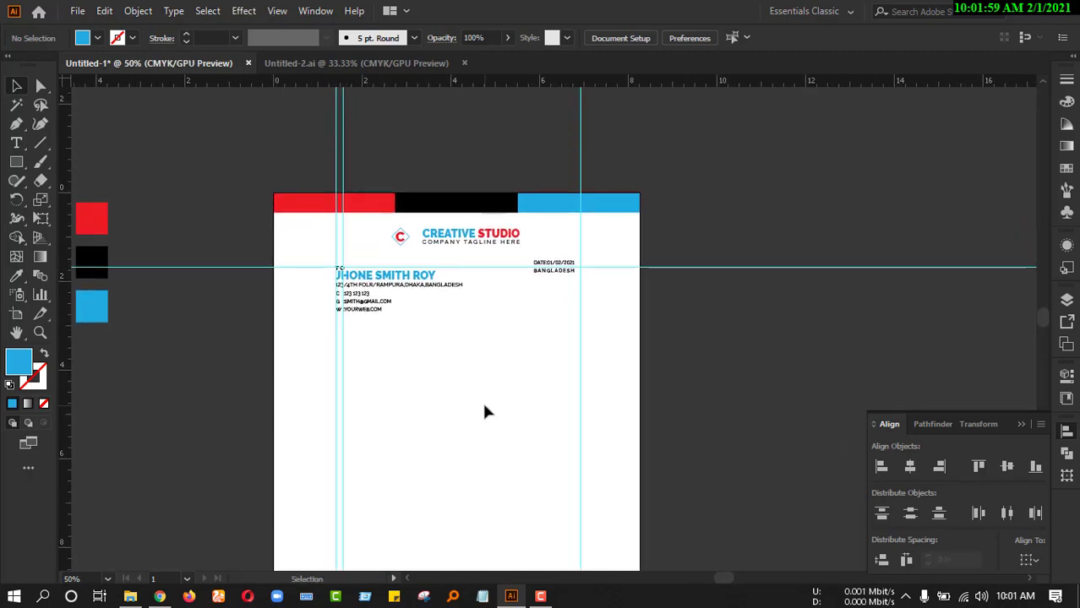
{"action": "scroll", "coordinate": [484, 412], "scroll_direction": "down", "scroll_amount": 3}
{"action": "scroll", "coordinate": [484, 411], "scroll_direction": "up", "scroll_amount": 2}
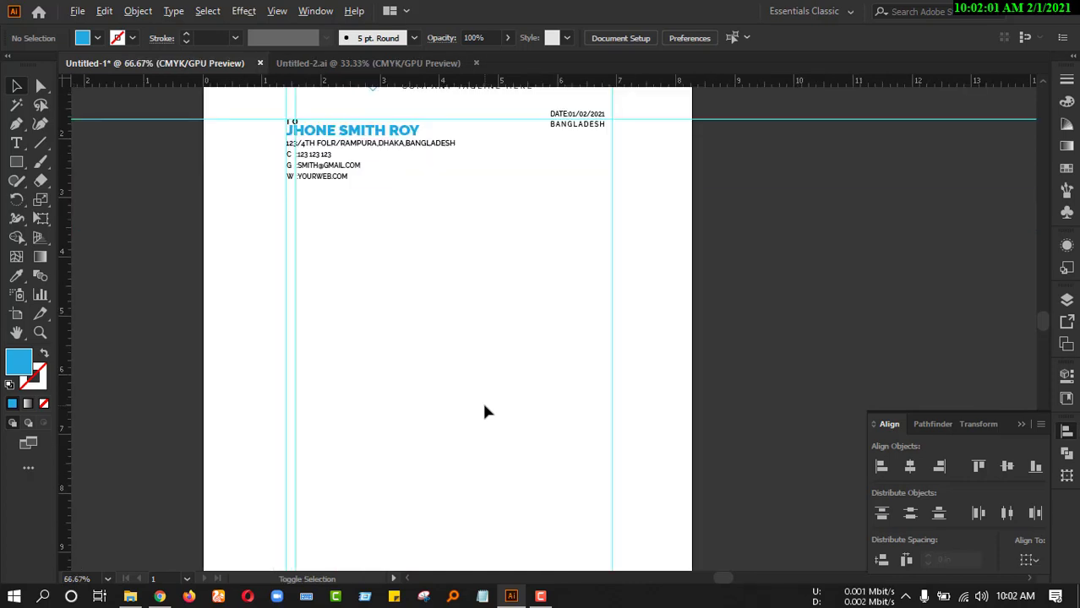
{"action": "left_click_drag", "start_coordinate": [397, 363], "coordinate": [449, 544]}
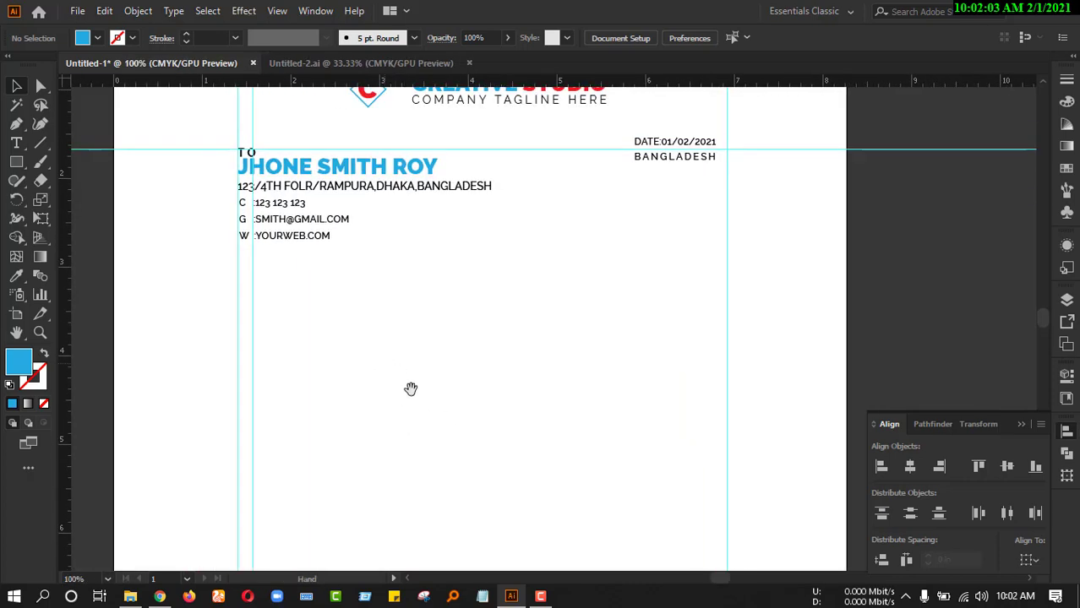
{"action": "left_click_drag", "start_coordinate": [432, 476], "coordinate": [443, 443]}
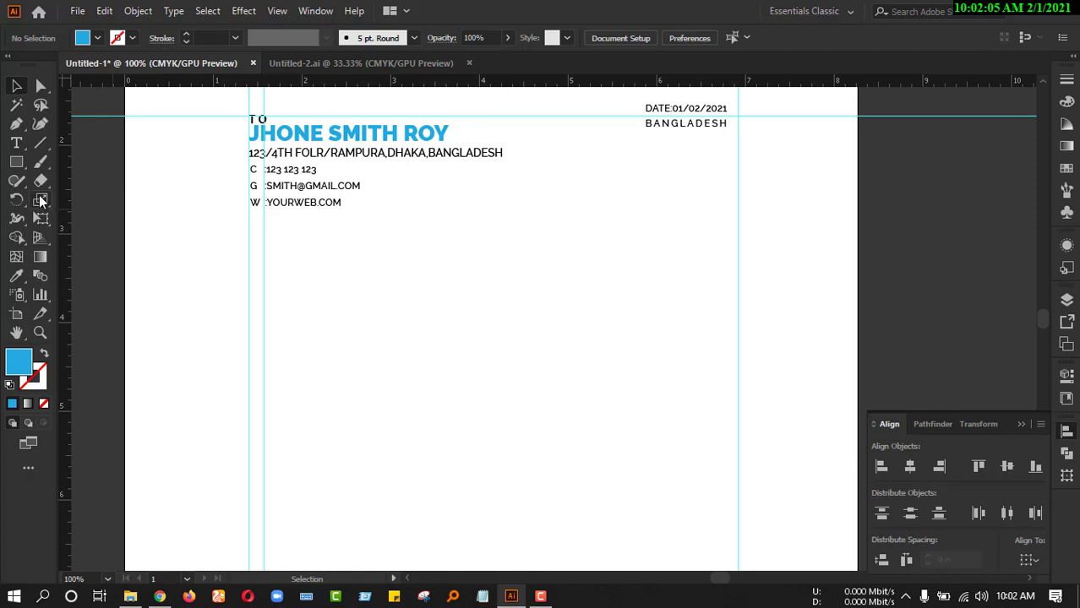
{"action": "left_click", "coordinate": [17, 143]}
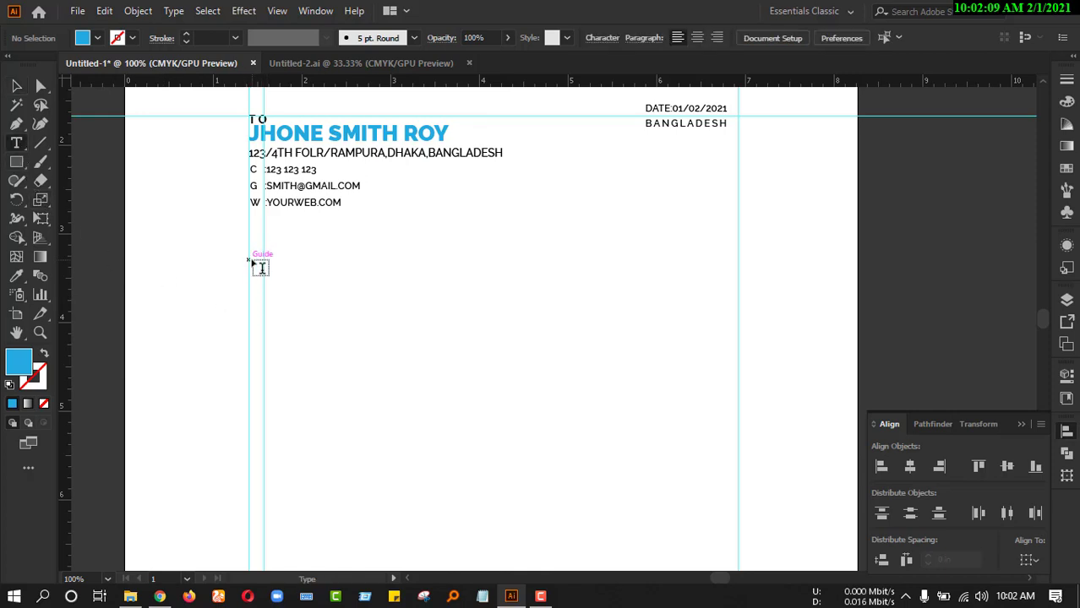
{"action": "left_click_drag", "start_coordinate": [250, 264], "coordinate": [739, 372]}
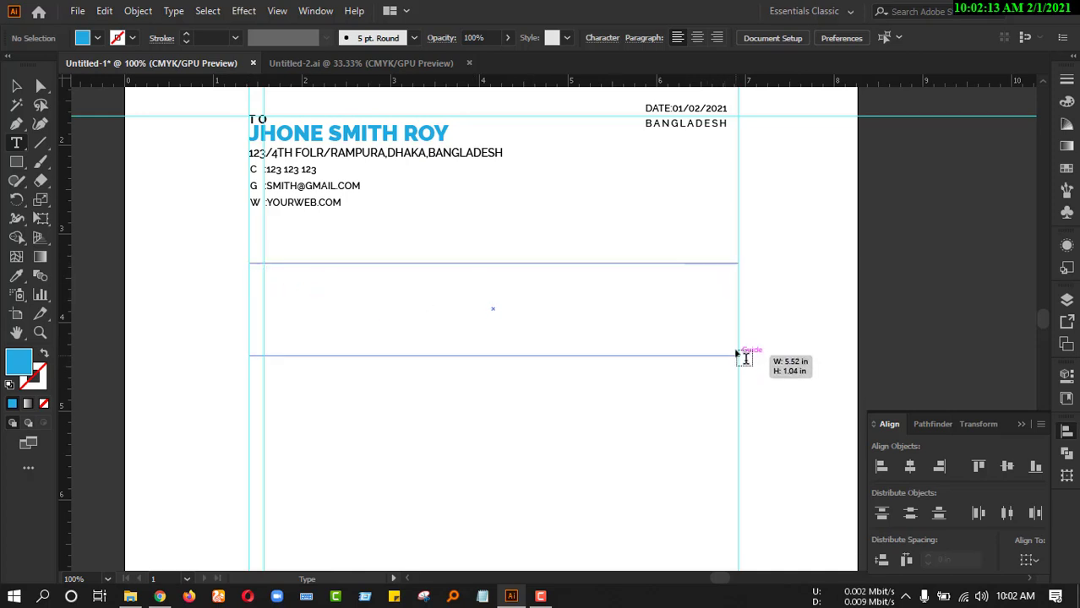
{"action": "left_click_drag", "start_coordinate": [739, 370], "coordinate": [737, 348]}
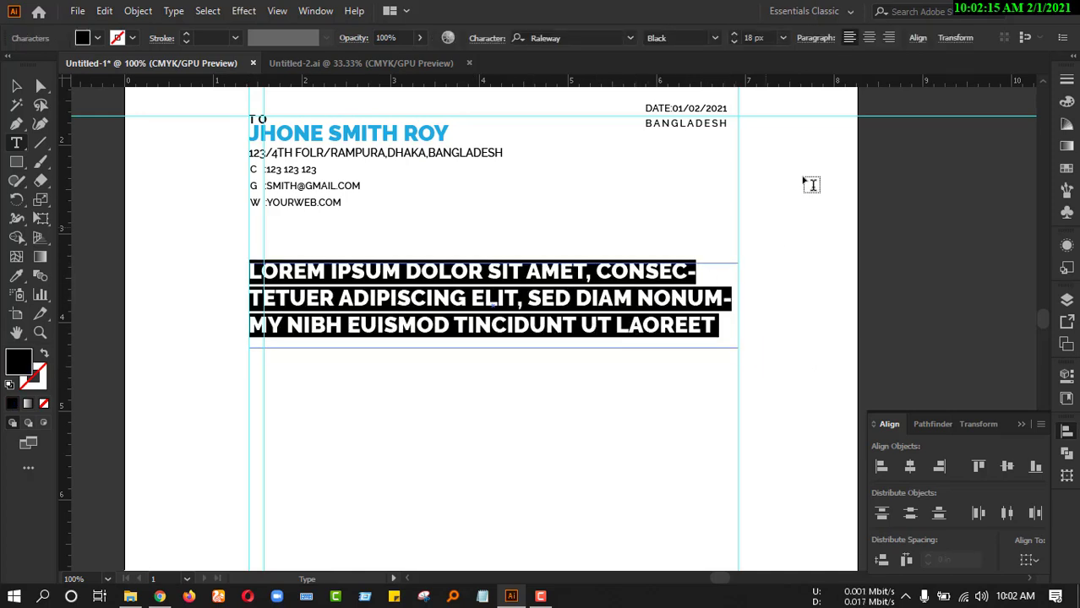
{"action": "left_click", "coordinate": [784, 39]}
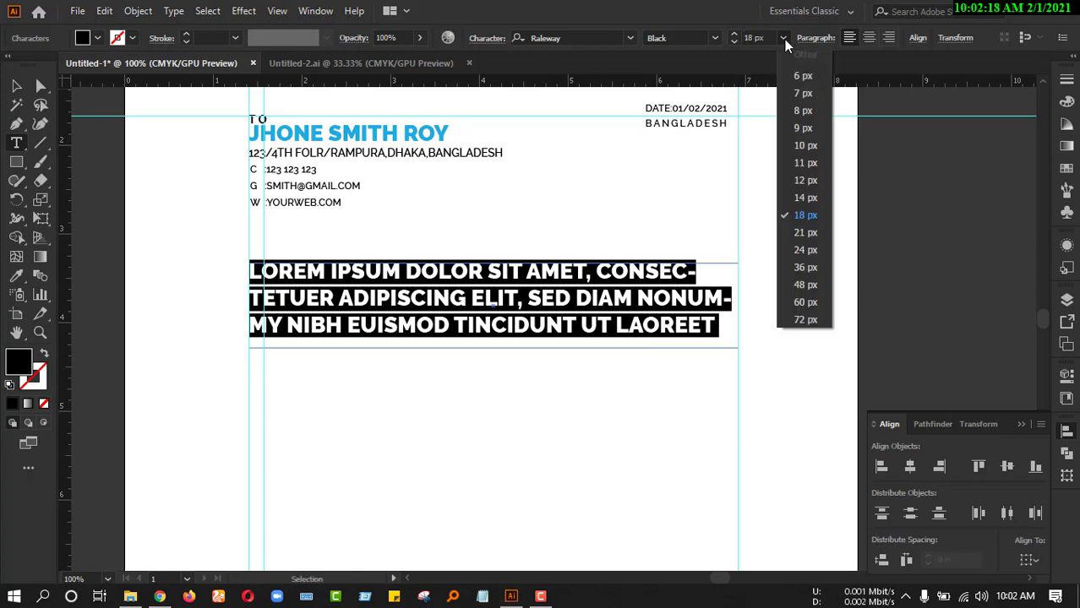
{"action": "left_click", "coordinate": [804, 128]}
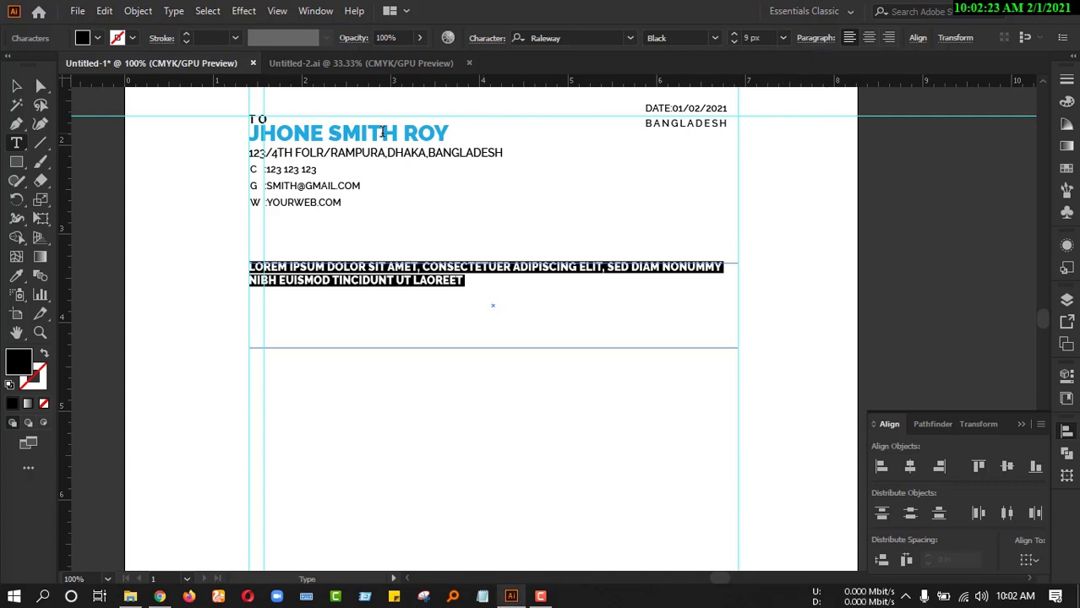
{"action": "left_click", "coordinate": [18, 87]}
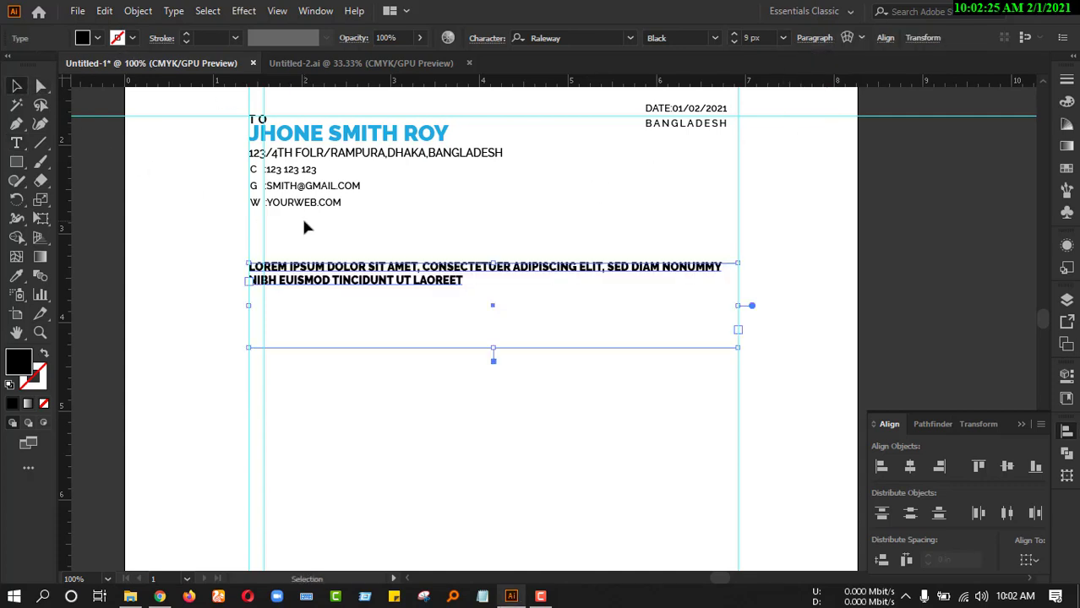
{"action": "key", "text": "Delete"}
Step: Draw a text area below the recipient block and switch its text from all caps to normal case
{"action": "left_click", "coordinate": [16, 143]}
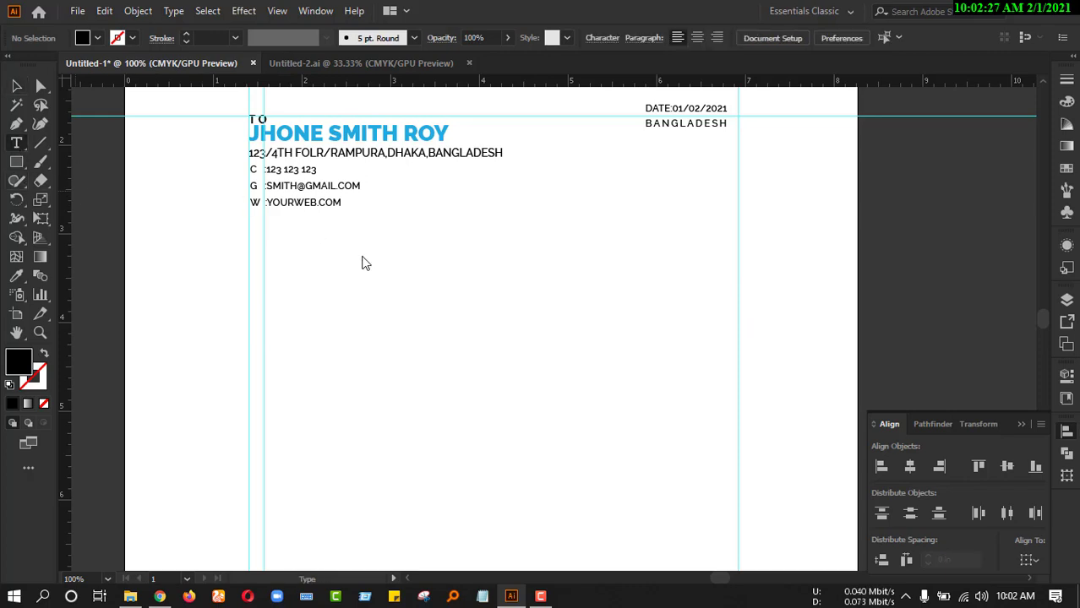
{"action": "left_click_drag", "start_coordinate": [249, 273], "coordinate": [736, 370]}
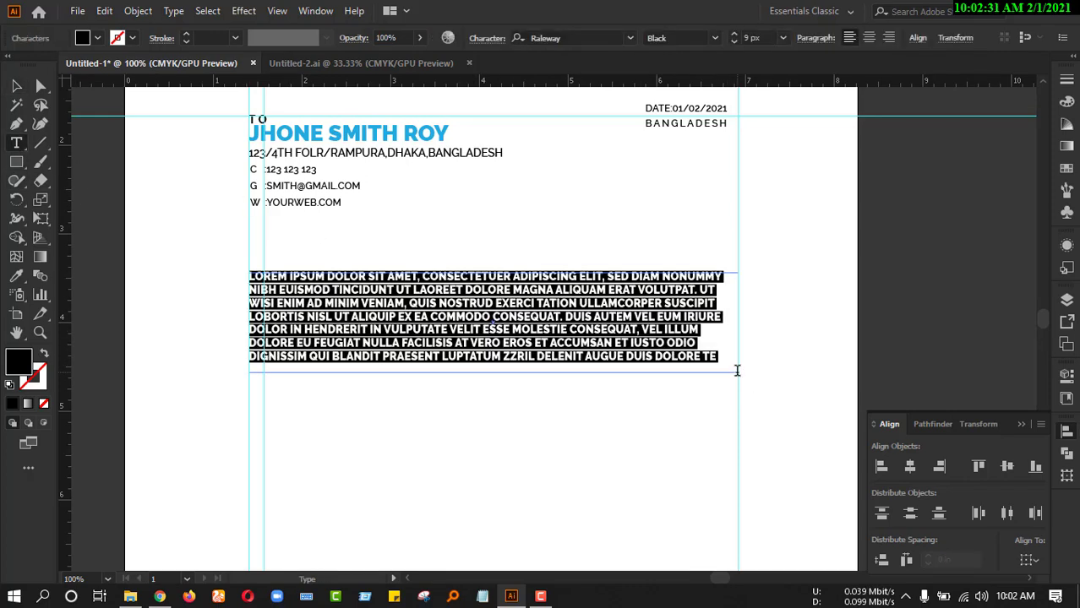
{"action": "left_click", "coordinate": [486, 39]}
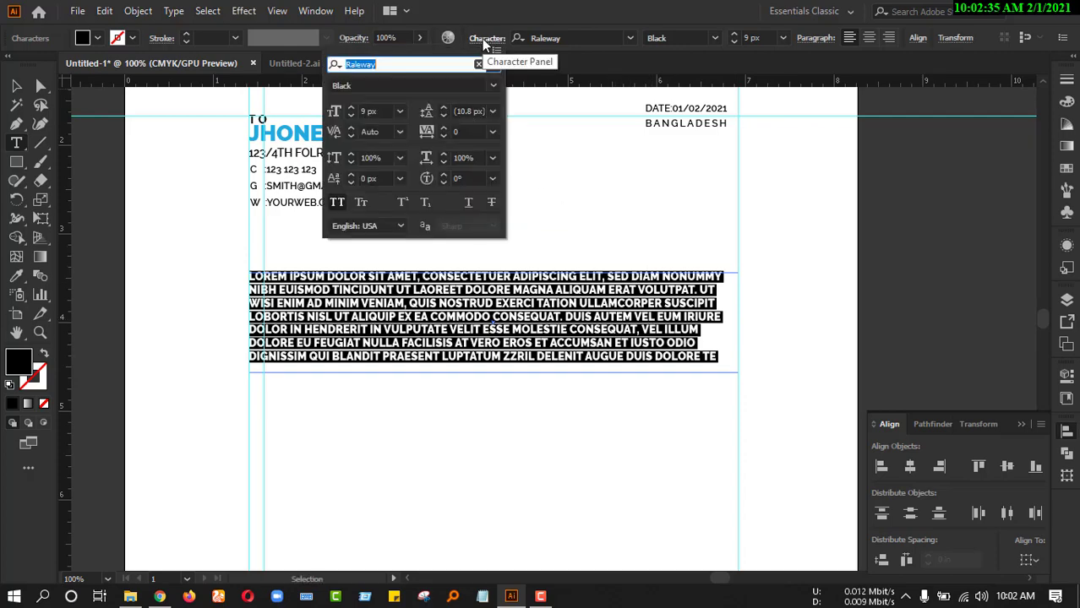
{"action": "left_click", "coordinate": [361, 202]}
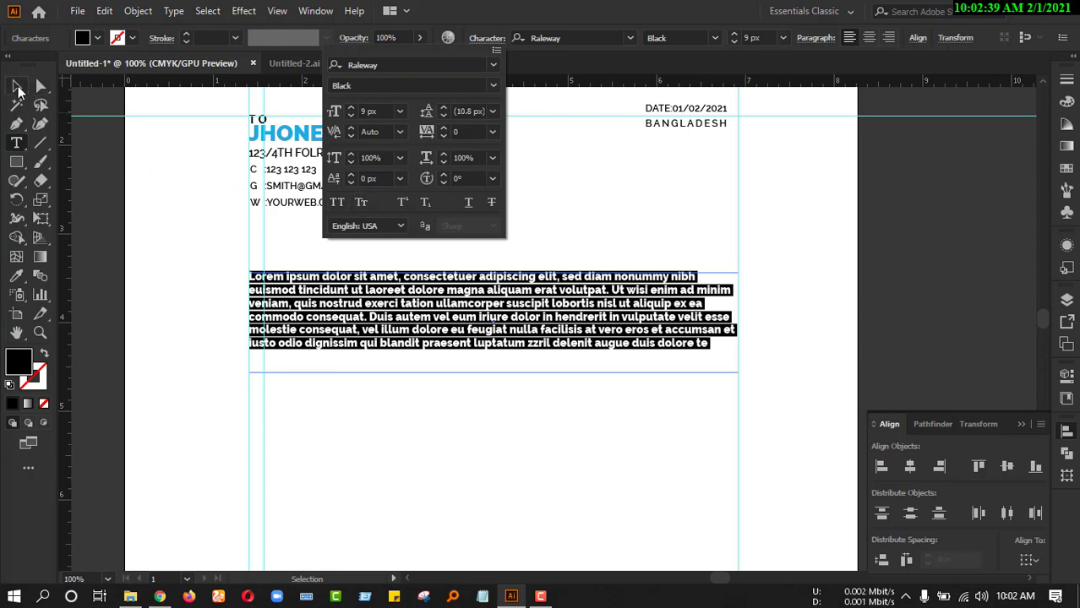
{"action": "key", "text": "Escape"}
{"action": "key", "text": "BackSpace"}
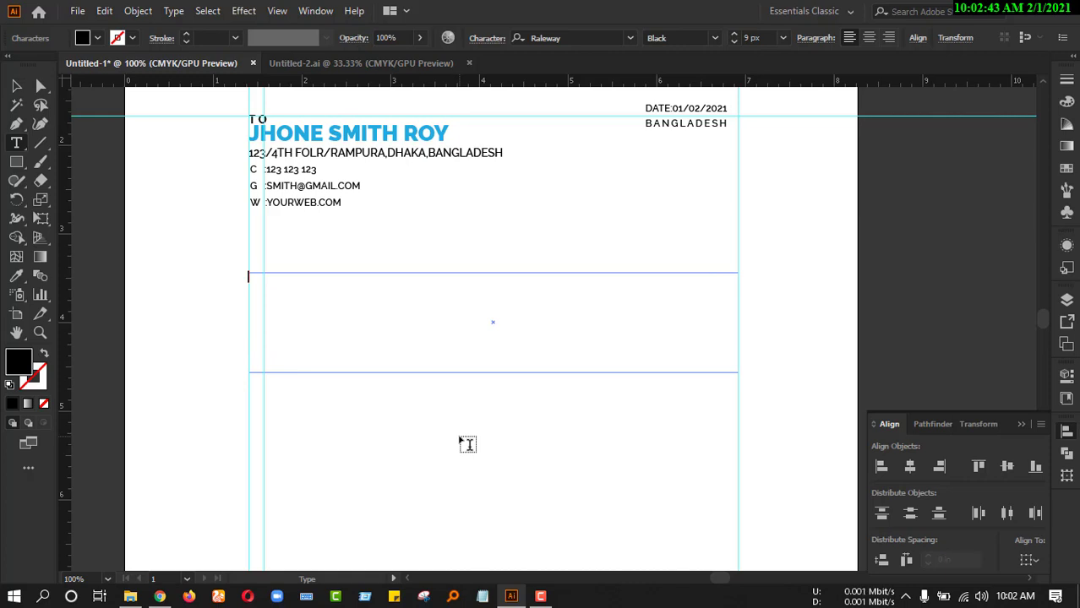
{"action": "key", "text": "ctrl+z"}
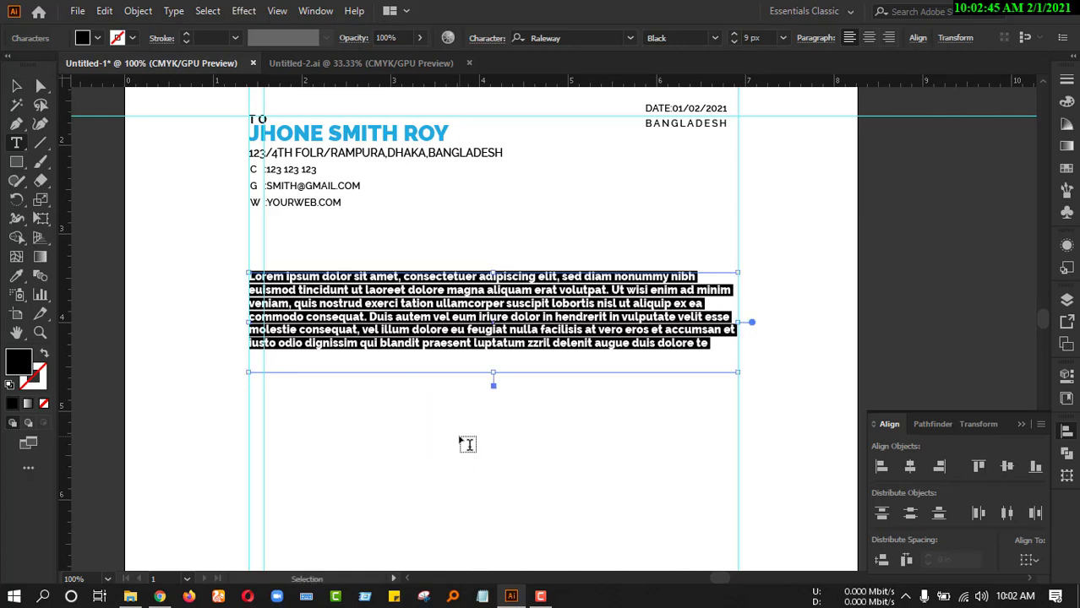
Step: Delete the bold body paragraph frame below the recipient details
{"action": "left_click", "coordinate": [17, 86]}
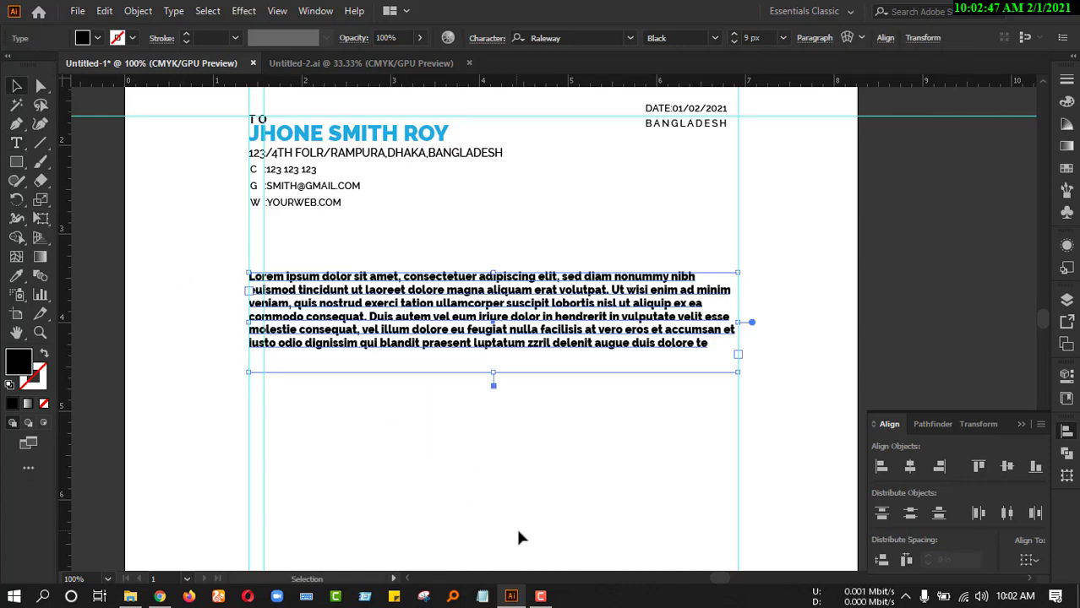
{"action": "left_click", "coordinate": [524, 439]}
{"action": "left_click_drag", "start_coordinate": [526, 437], "coordinate": [450, 282]}
{"action": "key", "text": "Delete"}
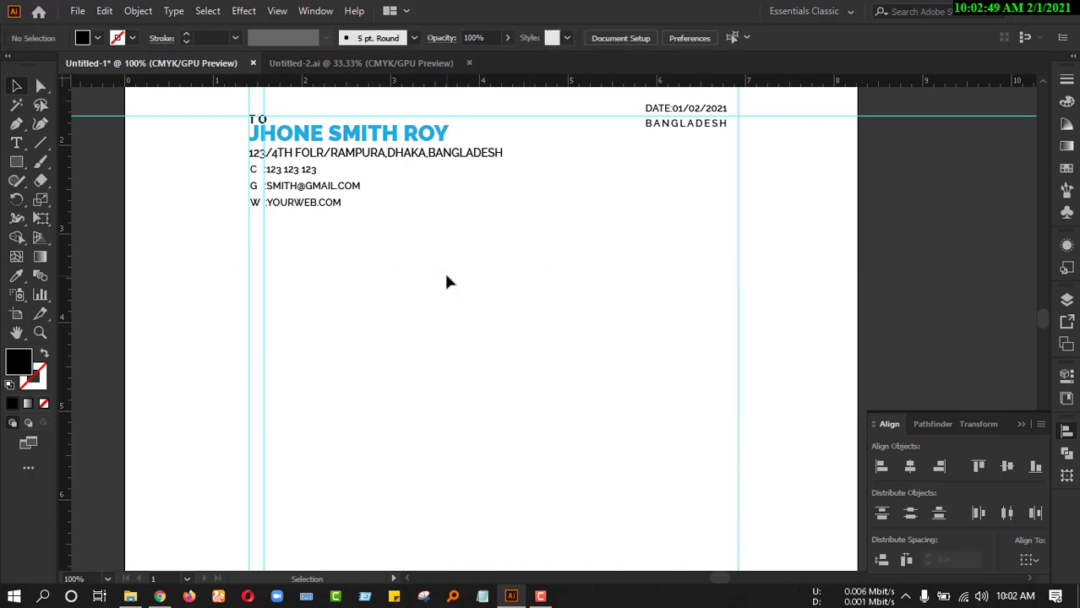
{"action": "left_click", "coordinate": [16, 144]}
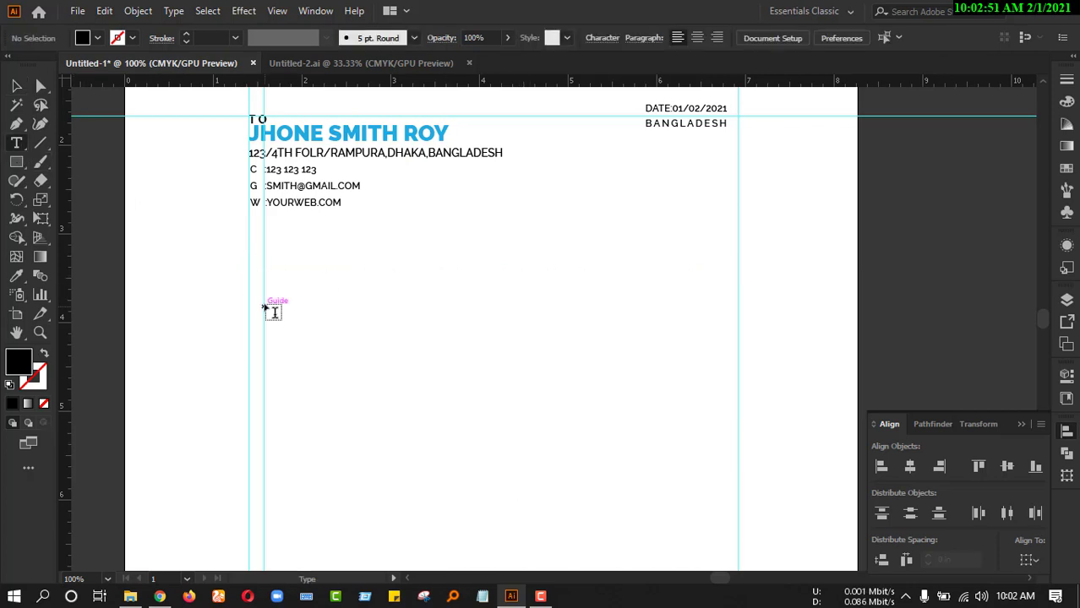
Step: Draw a placeholder paragraph between the guides, set to Justify All Lines with Hyphenate off
{"action": "left_click_drag", "start_coordinate": [249, 278], "coordinate": [733, 380]}
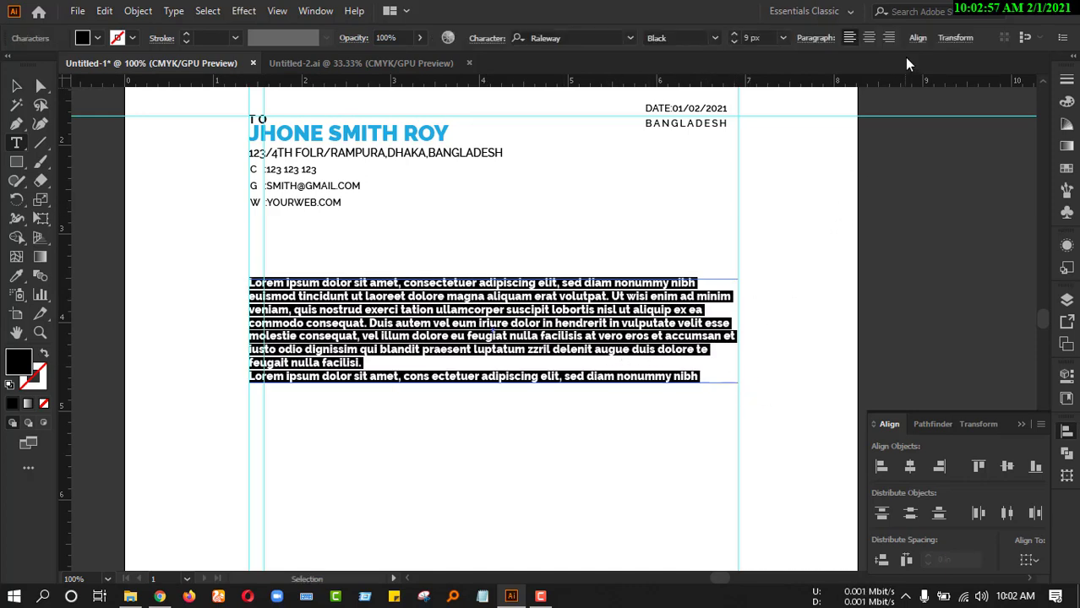
{"action": "left_click", "coordinate": [823, 39]}
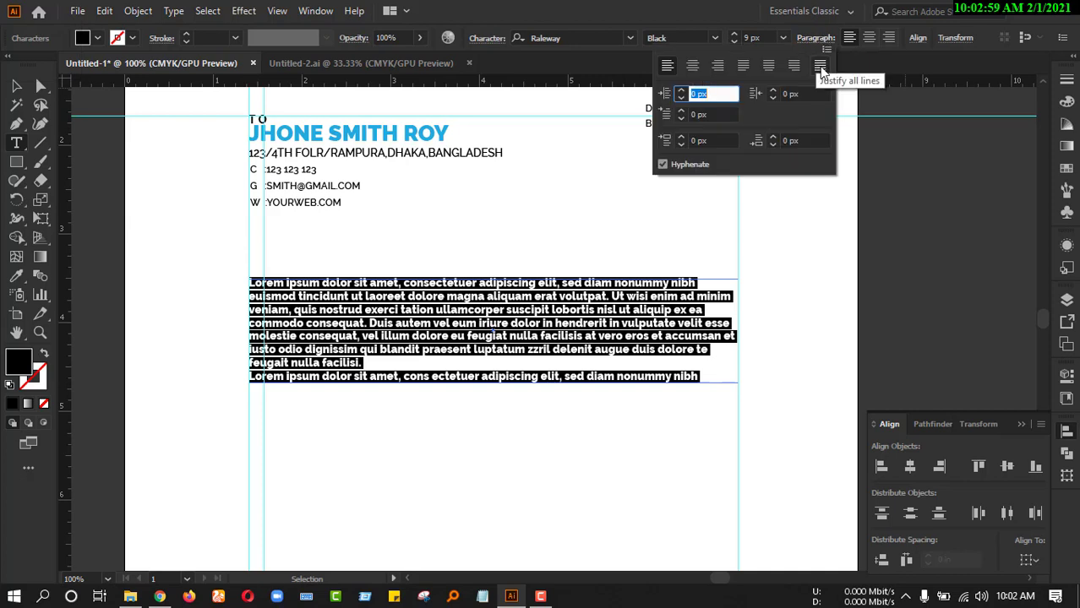
{"action": "left_click", "coordinate": [820, 66]}
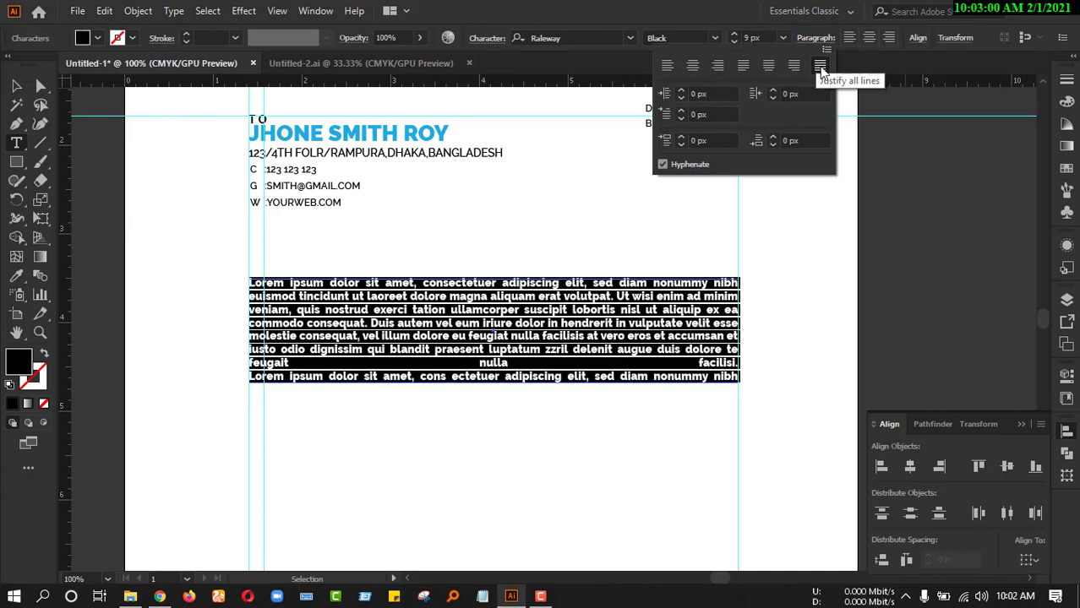
{"action": "left_click", "coordinate": [663, 165]}
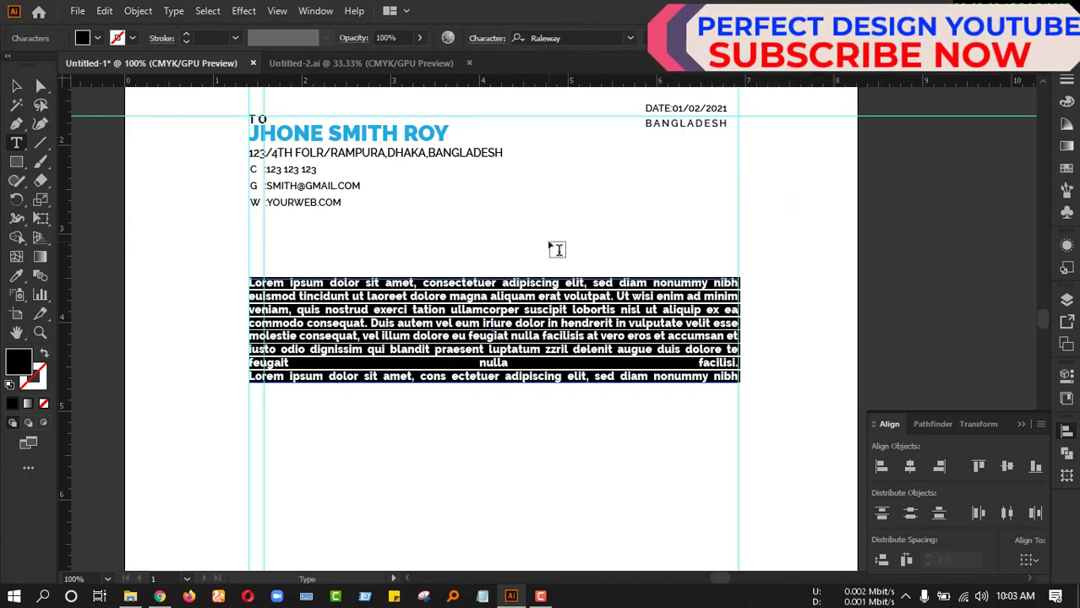
{"action": "left_click", "coordinate": [17, 87]}
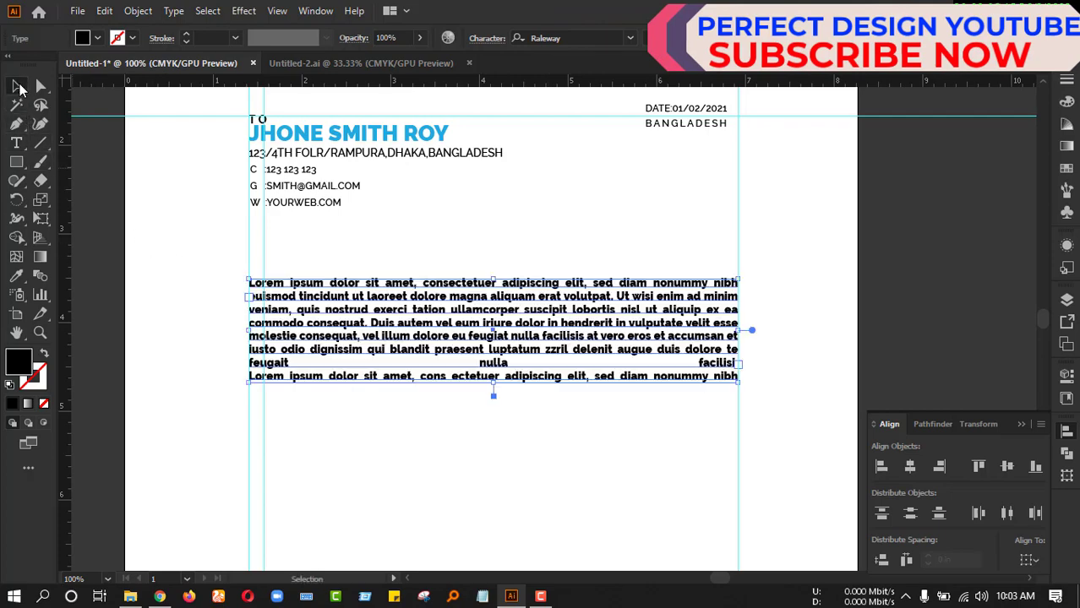
{"action": "left_click", "coordinate": [388, 427]}
{"action": "scroll", "coordinate": [385, 415], "scroll_direction": "up", "scroll_amount": 2}
Step: Type filler letters after 'feugait' to tighten the stretched justified line
{"action": "scroll", "coordinate": [386, 416], "scroll_direction": "up", "scroll_amount": 3}
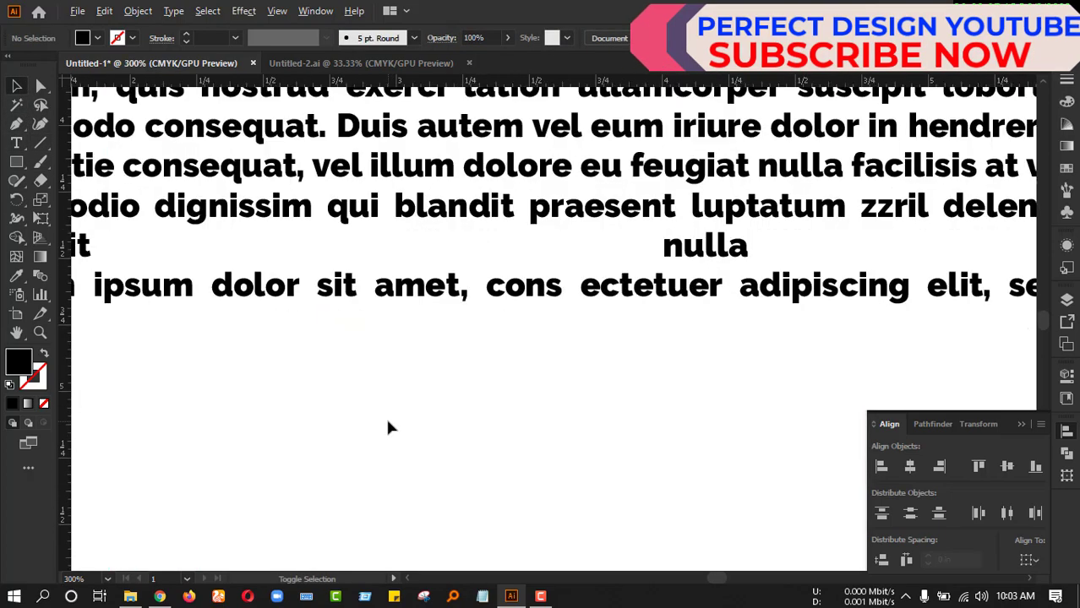
{"action": "scroll", "coordinate": [385, 416], "scroll_direction": "down", "scroll_amount": 5}
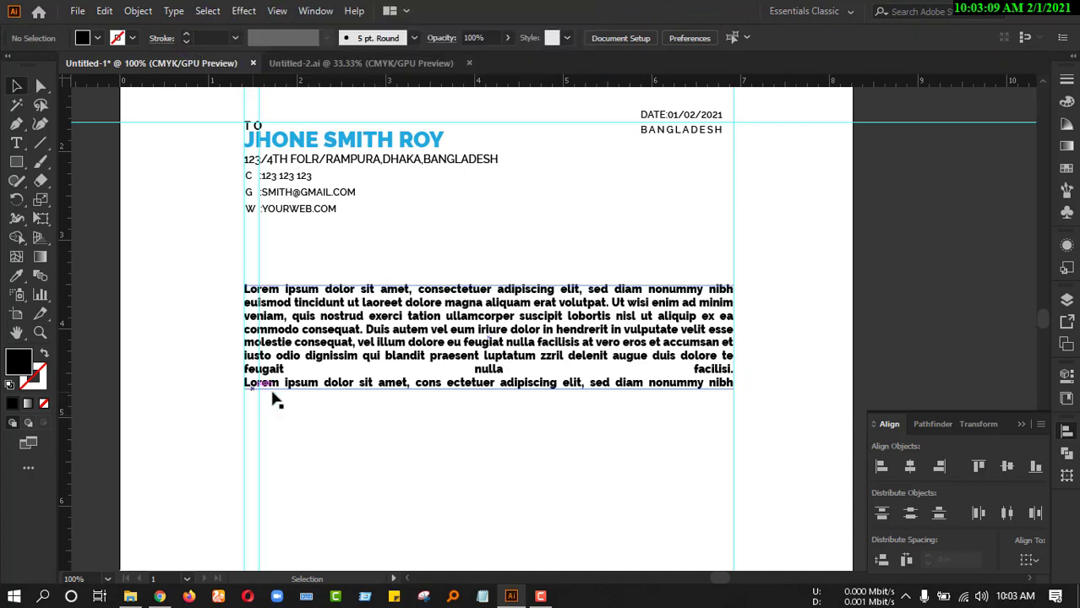
{"action": "double_click", "coordinate": [338, 369]}
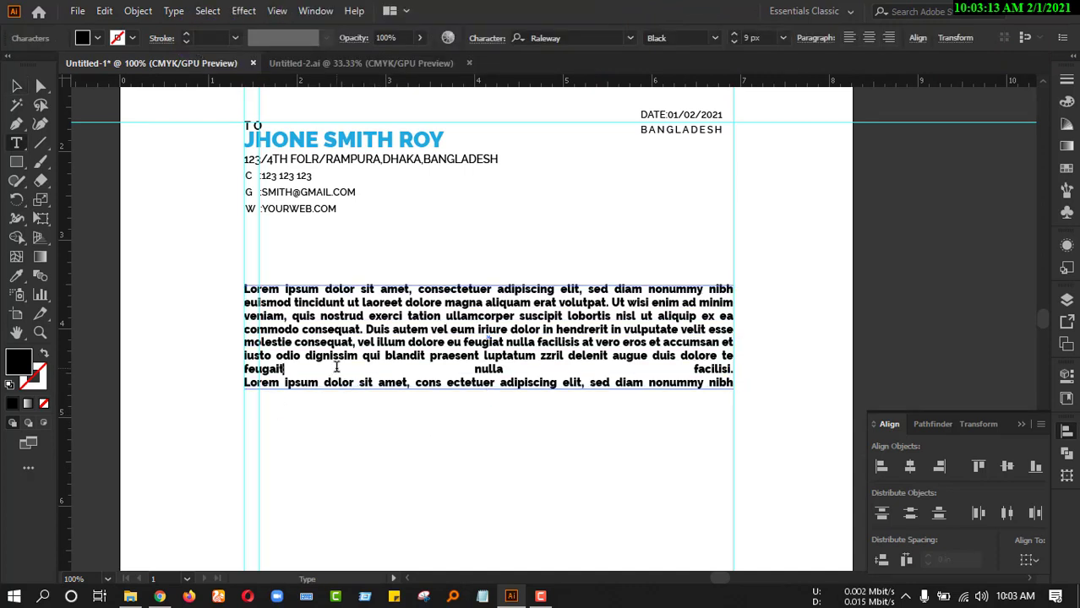
{"action": "type", "text": "sdfdsfdsfdsfdfgdgf"}
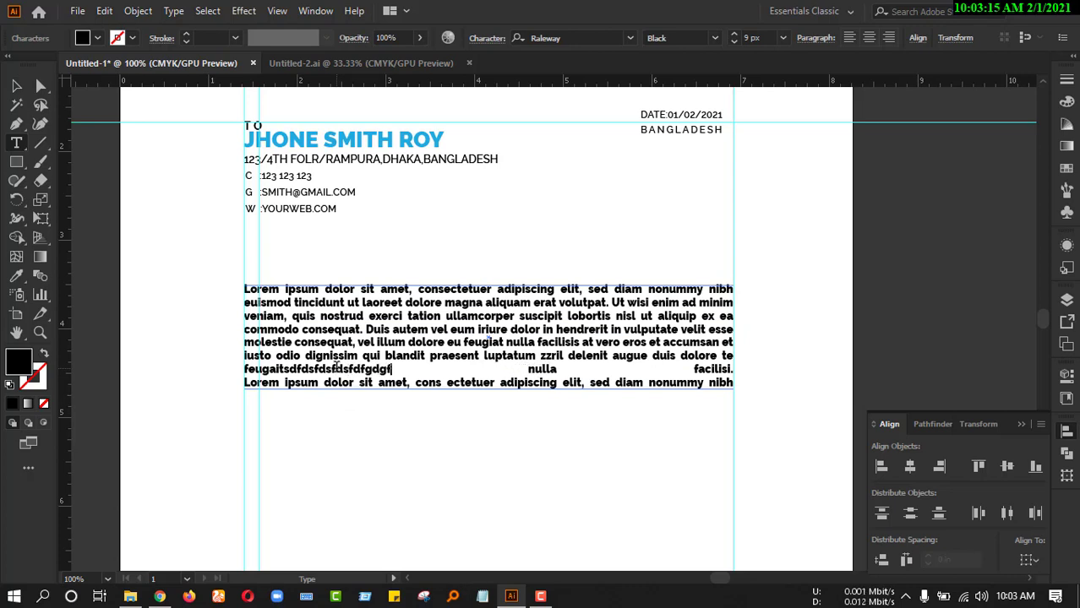
{"action": "type", "text": "ghfh fd"}
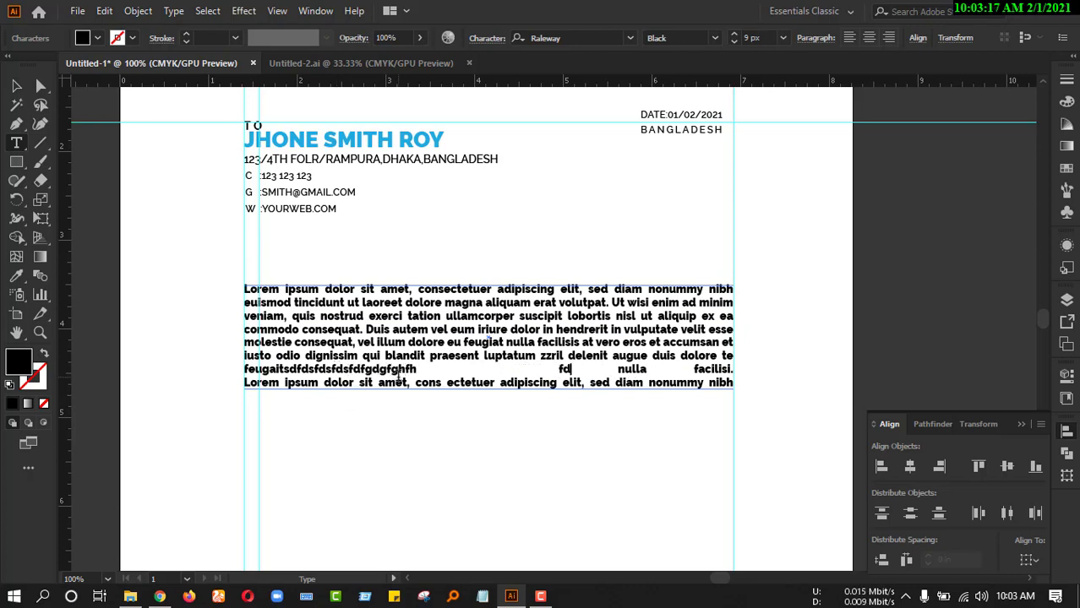
{"action": "type", "text": "fdgfdgfdgdfgdf"}
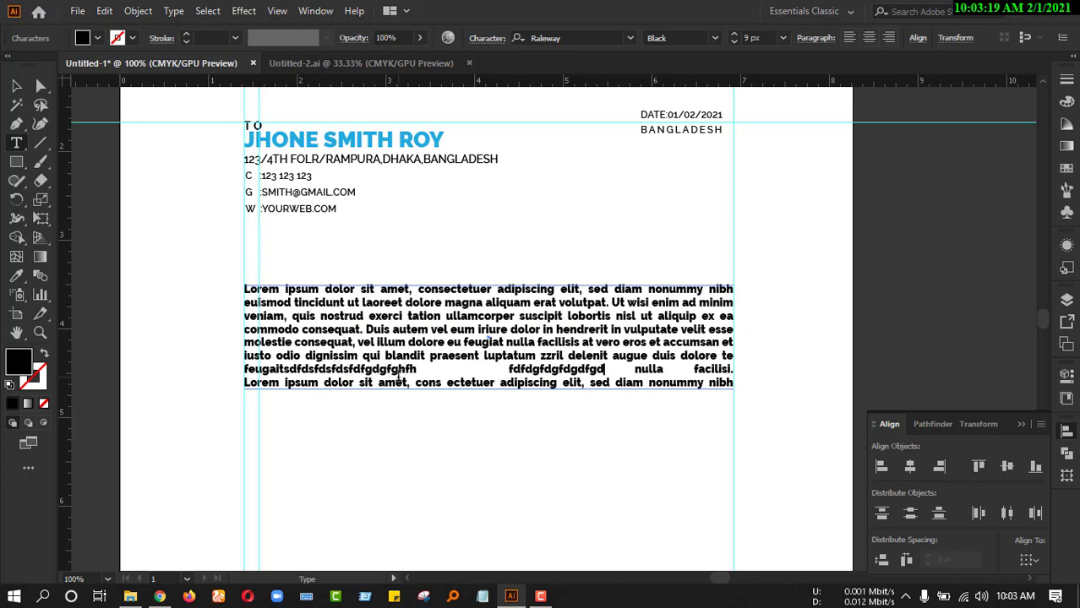
{"action": "type", "text": "gdfgdfgdfgdfg"}
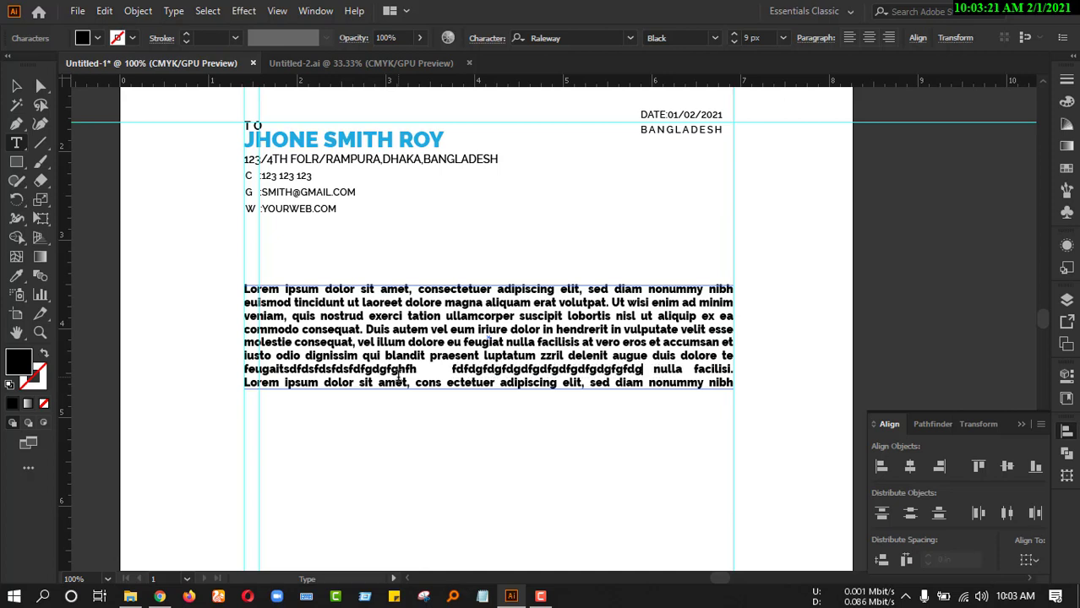
{"action": "type", "text": "dfgdfgdfg"}
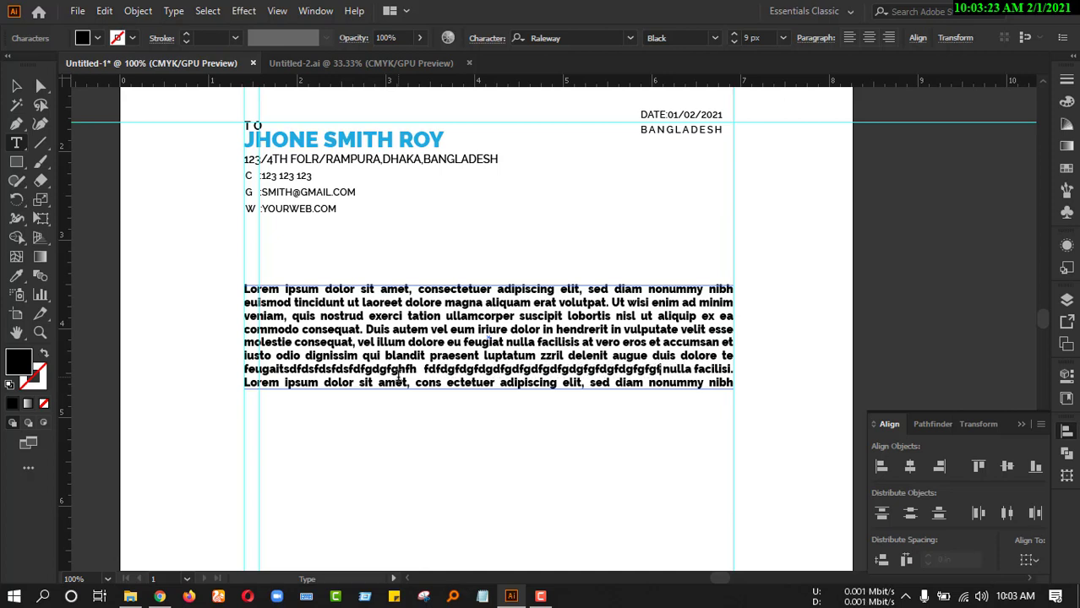
{"action": "key", "text": "Escape"}
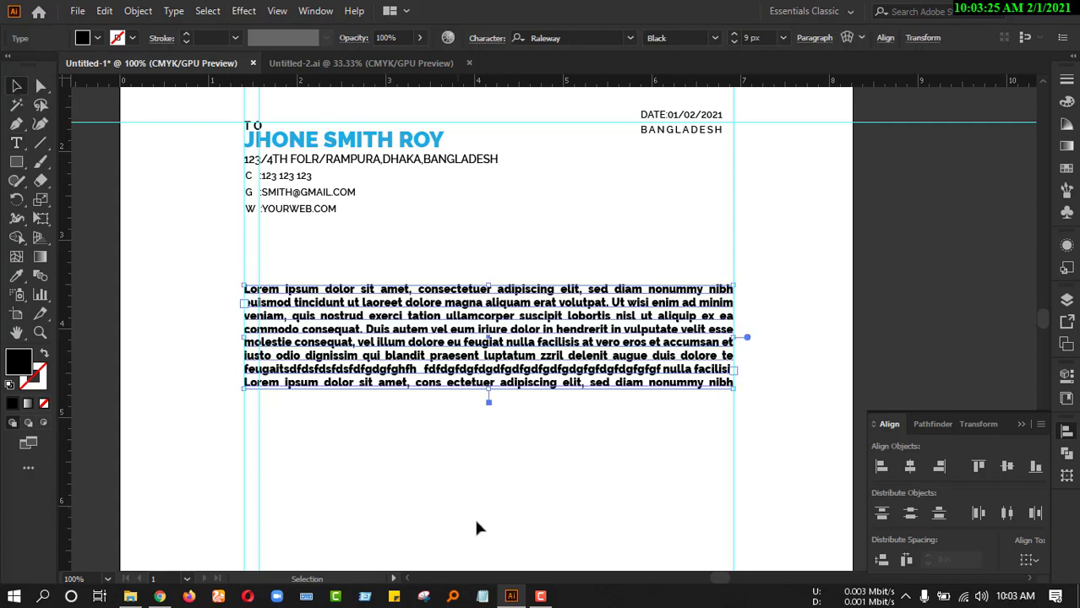
{"action": "left_click", "coordinate": [475, 521]}
Step: Add a second bold placeholder paragraph between the guides below the first
{"action": "scroll", "coordinate": [486, 498], "scroll_direction": "down", "scroll_amount": 2}
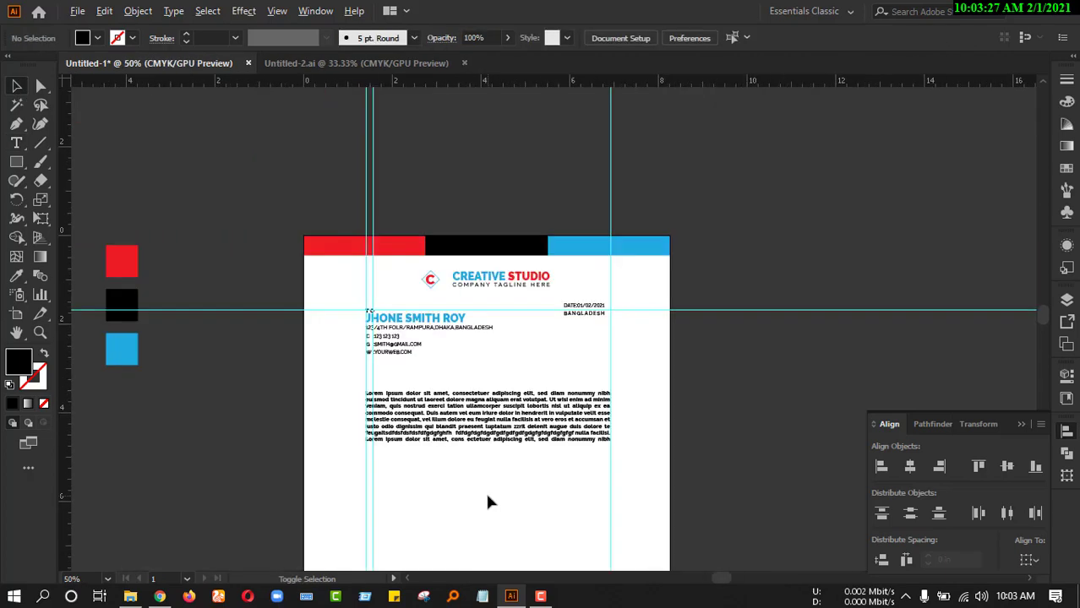
{"action": "left_click_drag", "start_coordinate": [501, 507], "coordinate": [479, 439]}
{"action": "scroll", "coordinate": [470, 450], "scroll_direction": "down", "scroll_amount": 1}
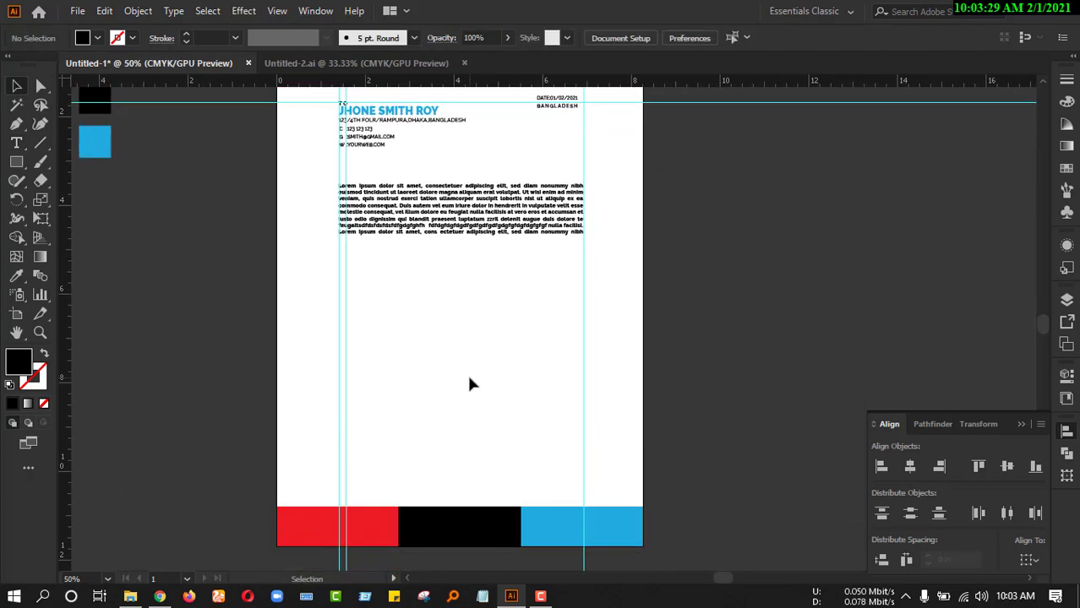
{"action": "left_click", "coordinate": [421, 211]}
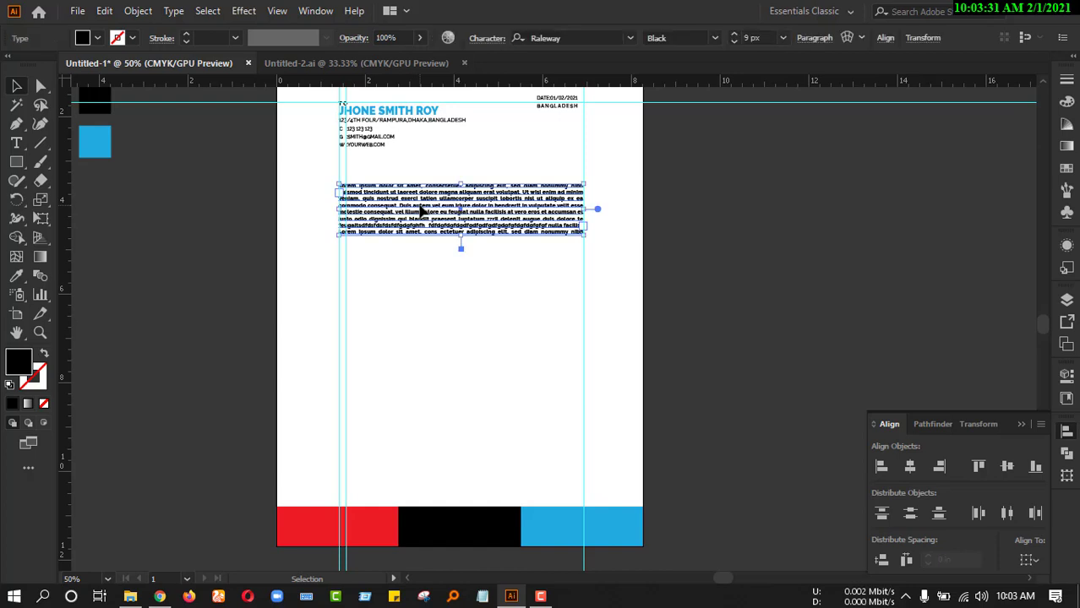
{"action": "left_click", "coordinate": [466, 366]}
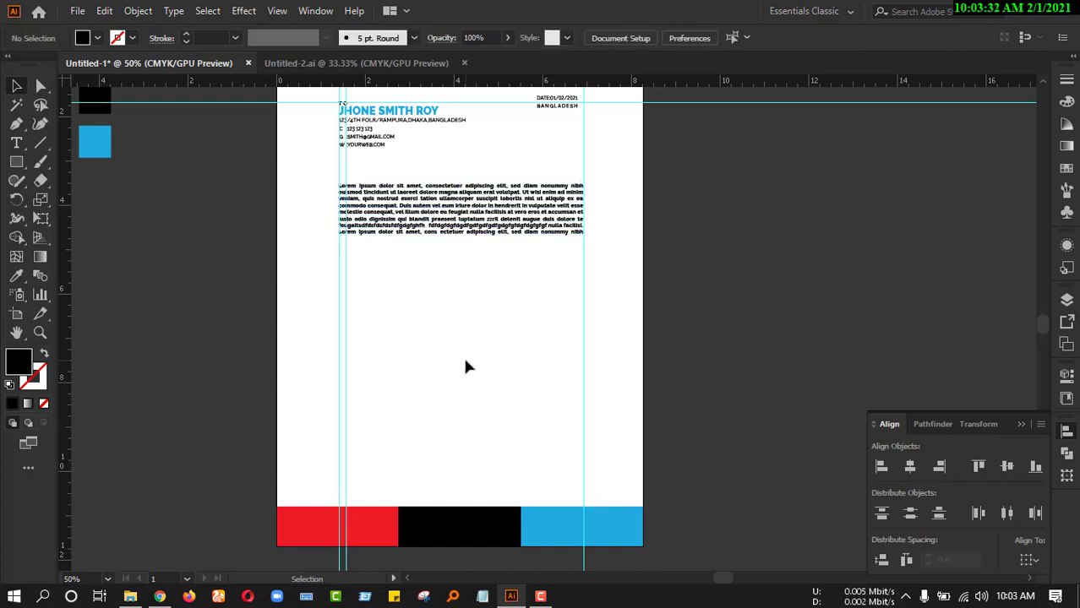
{"action": "left_click", "coordinate": [17, 143]}
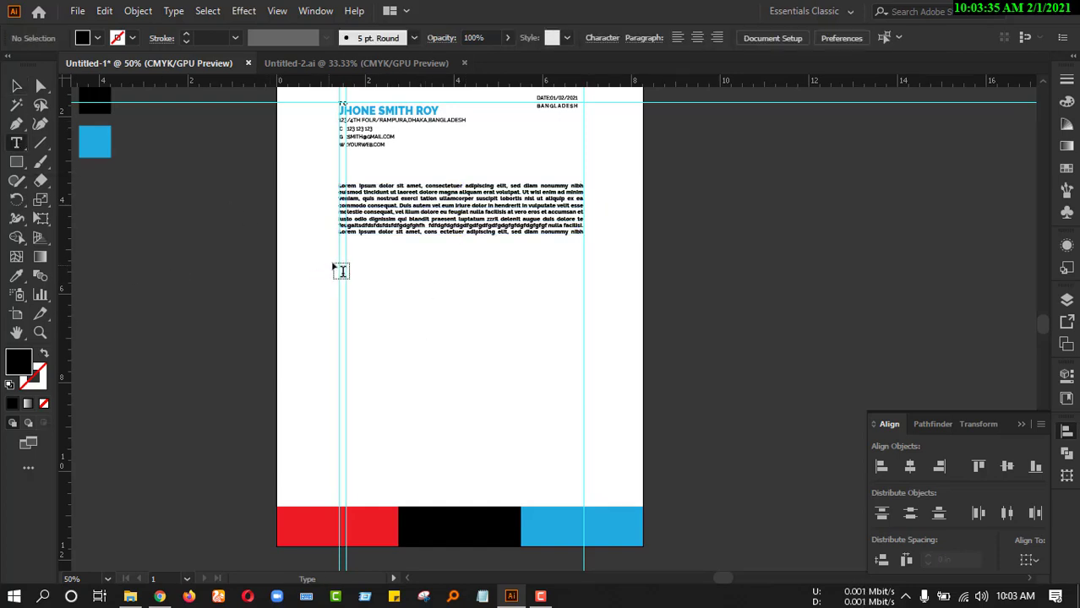
{"action": "left_click_drag", "start_coordinate": [339, 257], "coordinate": [583, 297]}
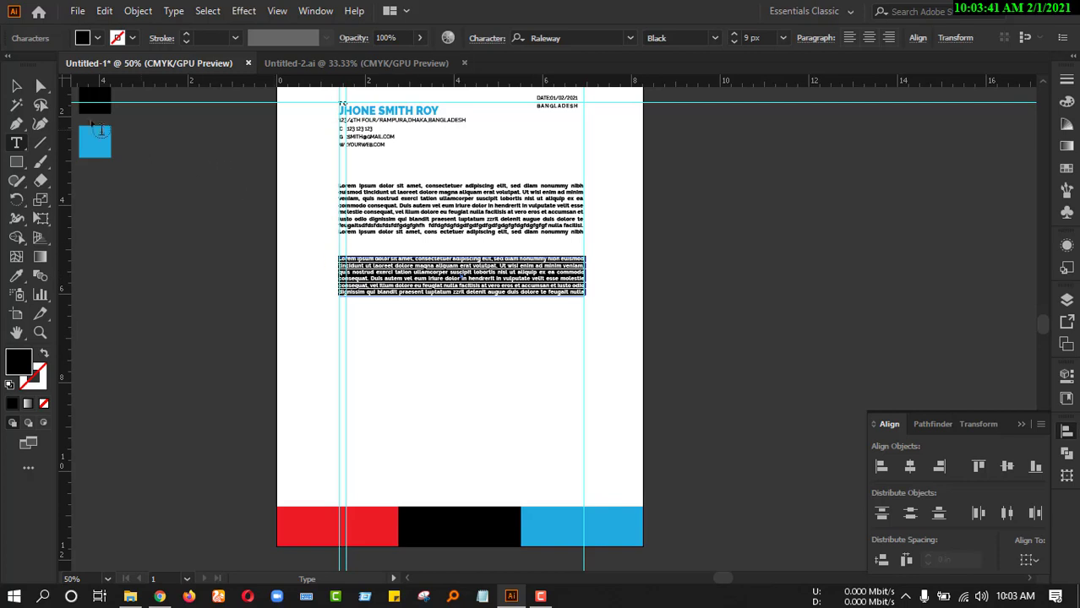
{"action": "key", "text": "Escape"}
{"action": "left_click", "coordinate": [437, 327]}
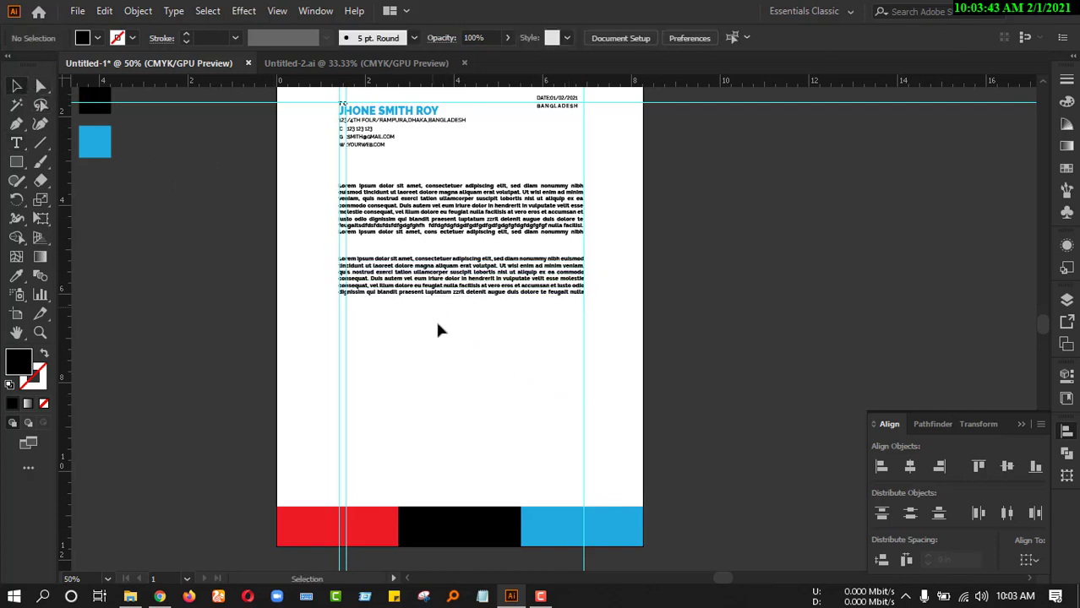
Step: Add third and fourth placeholder paragraphs stacked below the second
{"action": "scroll", "coordinate": [490, 304], "scroll_direction": "down", "scroll_amount": 3}
{"action": "left_click", "coordinate": [17, 143]}
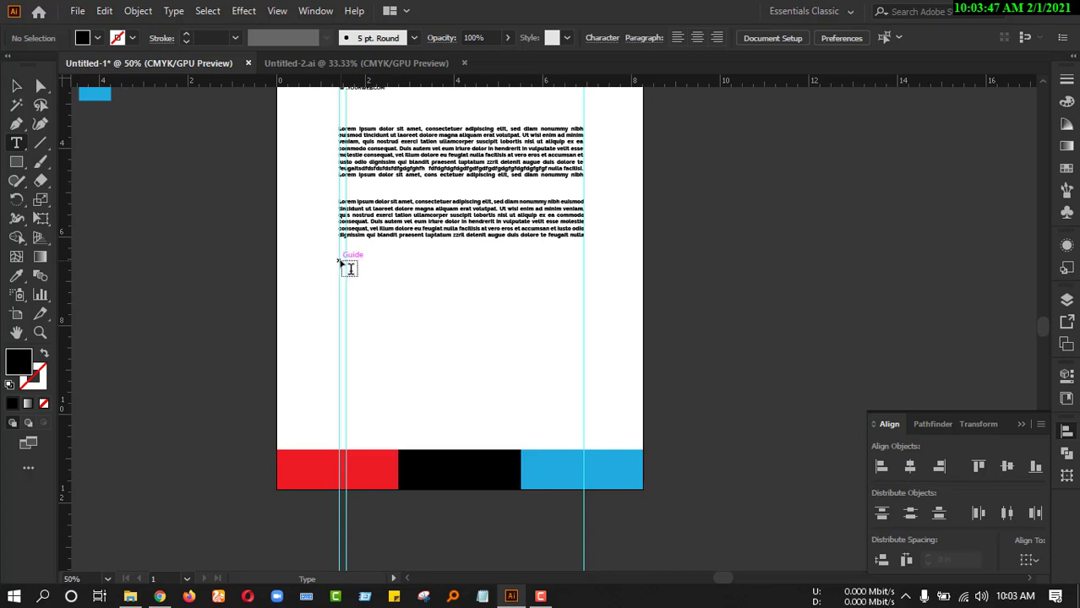
{"action": "left_click_drag", "start_coordinate": [348, 269], "coordinate": [589, 290]}
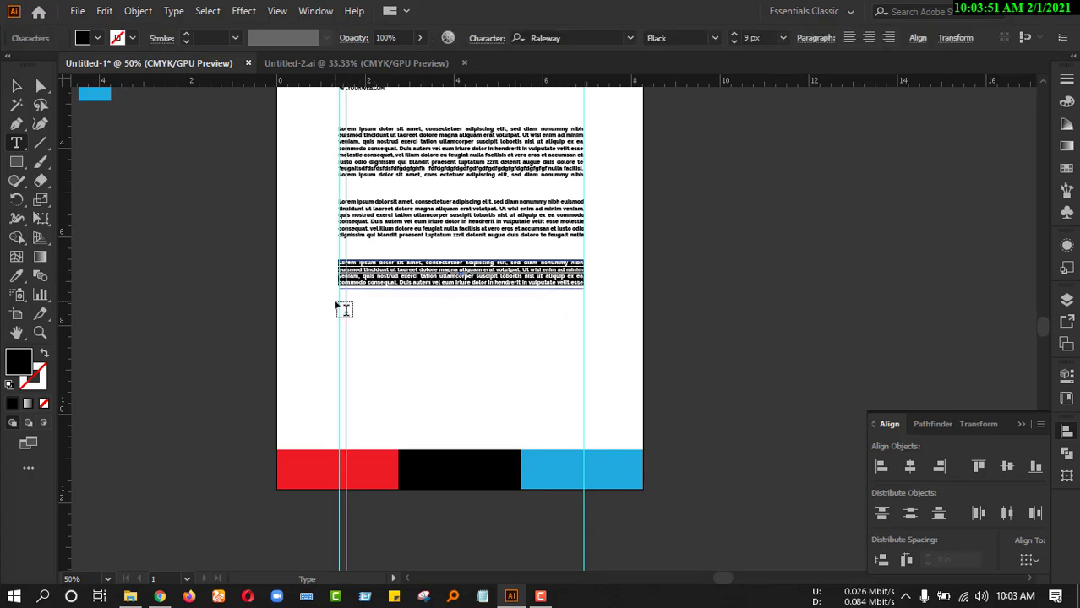
{"action": "left_click_drag", "start_coordinate": [337, 303], "coordinate": [584, 328]}
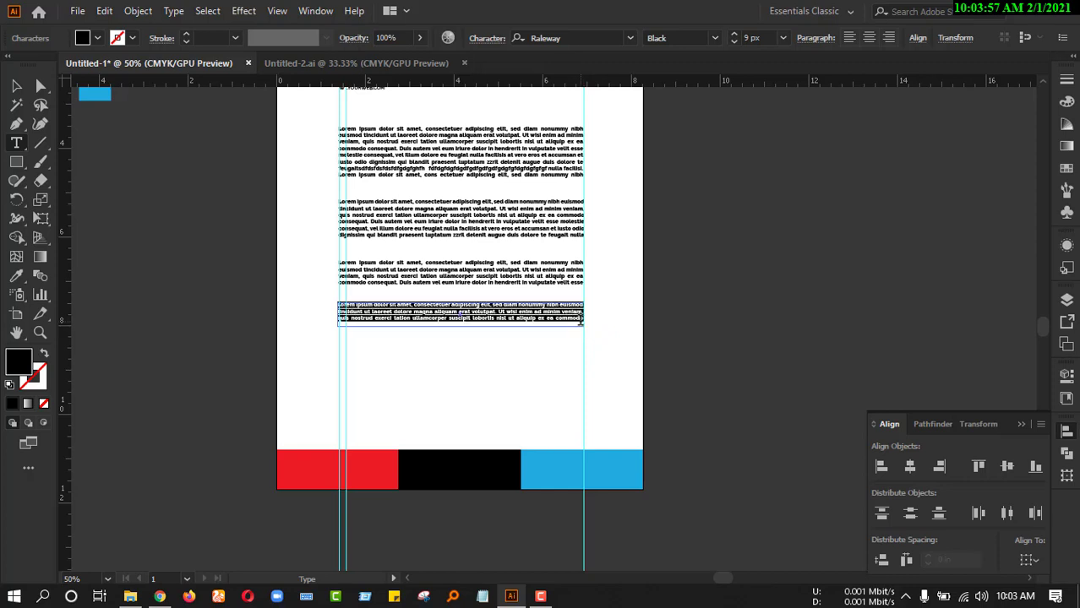
Step: Distribute the four body paragraphs with even vertical center spacing
{"action": "left_click", "coordinate": [16, 85]}
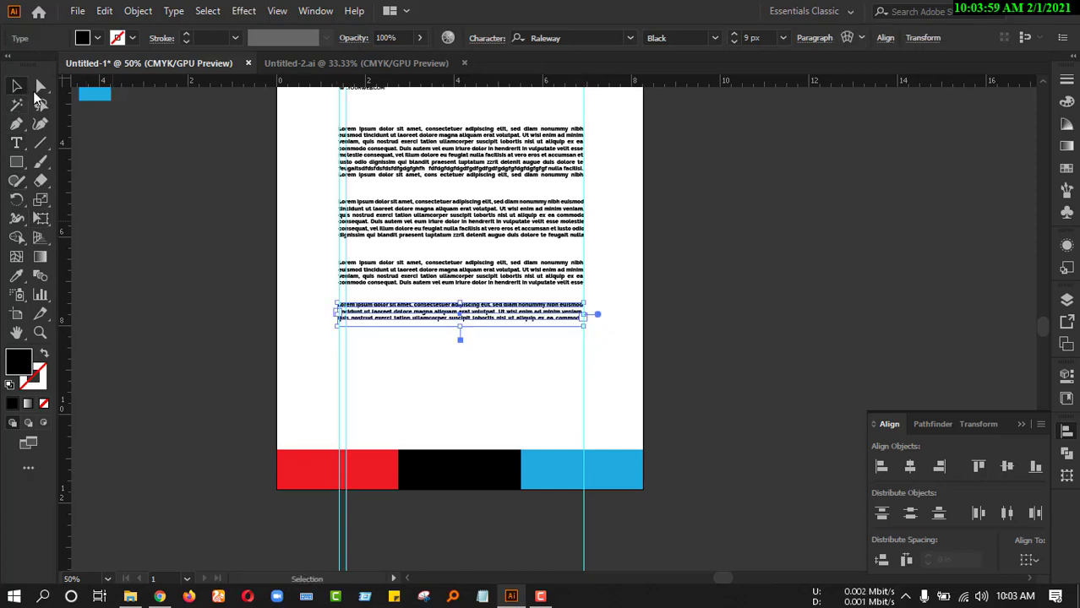
{"action": "left_click", "coordinate": [412, 399]}
{"action": "scroll", "coordinate": [412, 398], "scroll_direction": "up", "scroll_amount": 3}
{"action": "scroll", "coordinate": [412, 399], "scroll_direction": "up", "scroll_amount": 1}
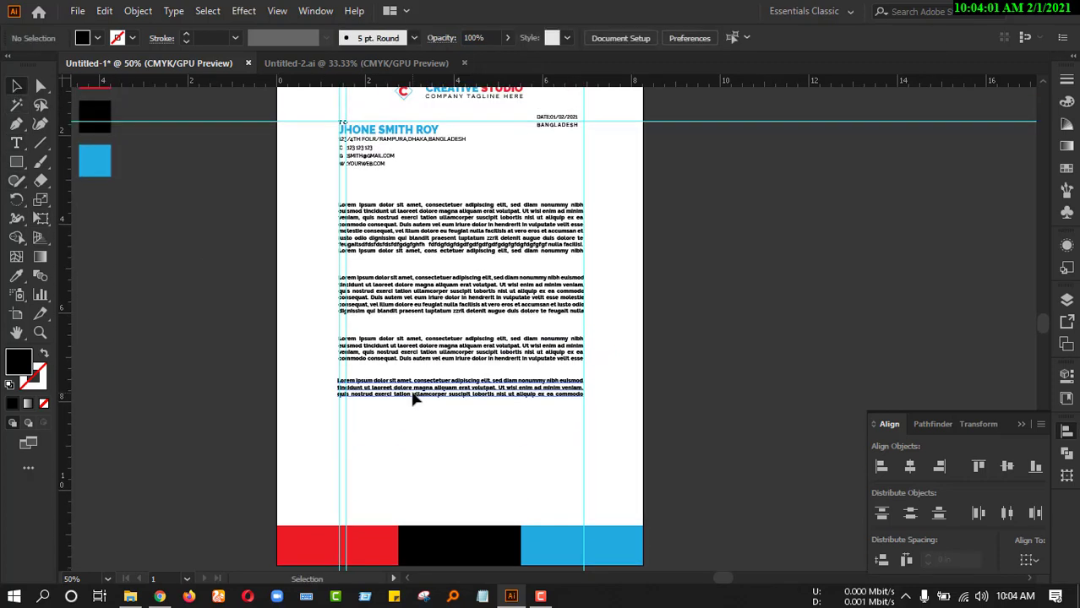
{"action": "scroll", "coordinate": [412, 399], "scroll_direction": "down", "scroll_amount": 1}
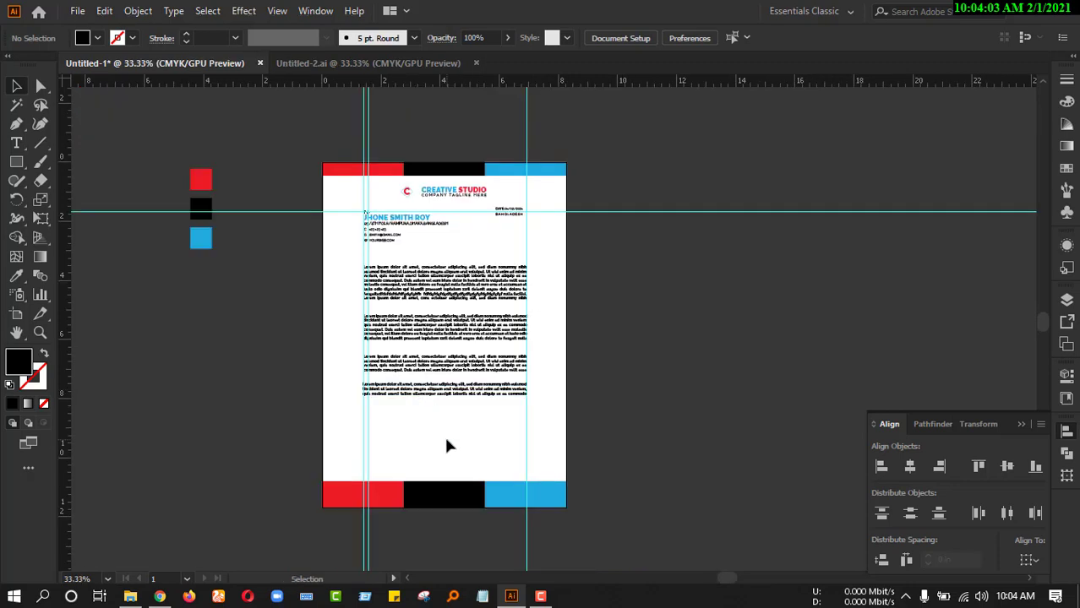
{"action": "left_click_drag", "start_coordinate": [446, 440], "coordinate": [434, 265]}
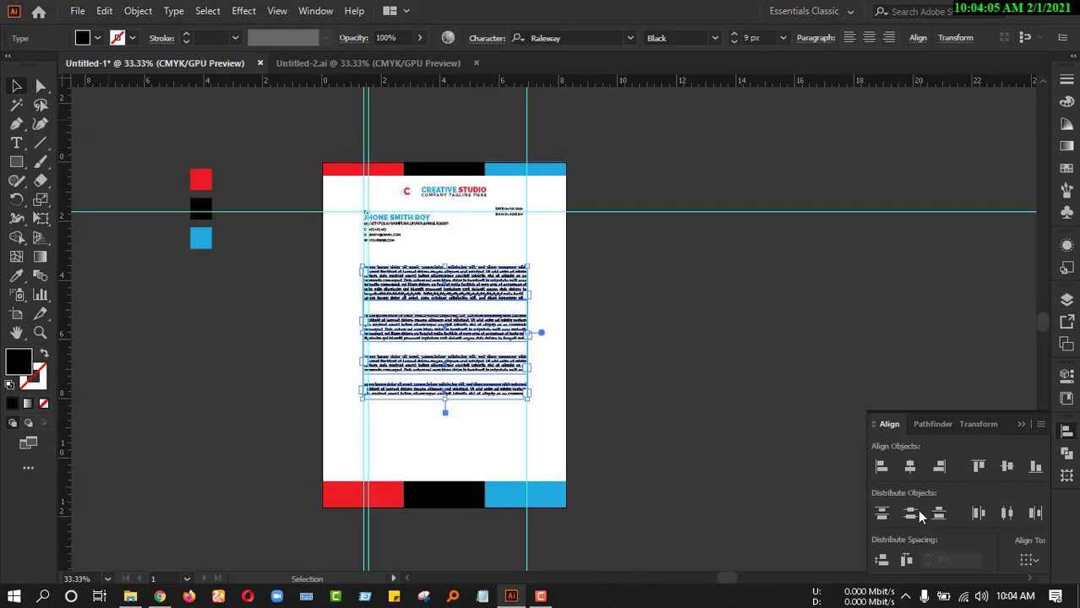
{"action": "left_click", "coordinate": [916, 513]}
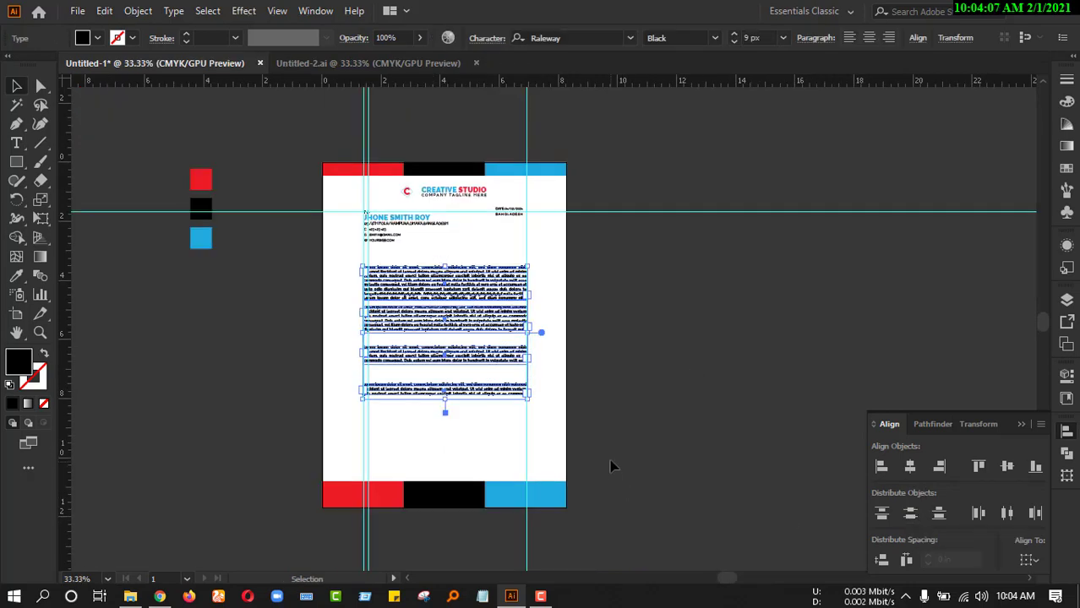
{"action": "scroll", "coordinate": [611, 466], "scroll_direction": "up", "scroll_amount": 2}
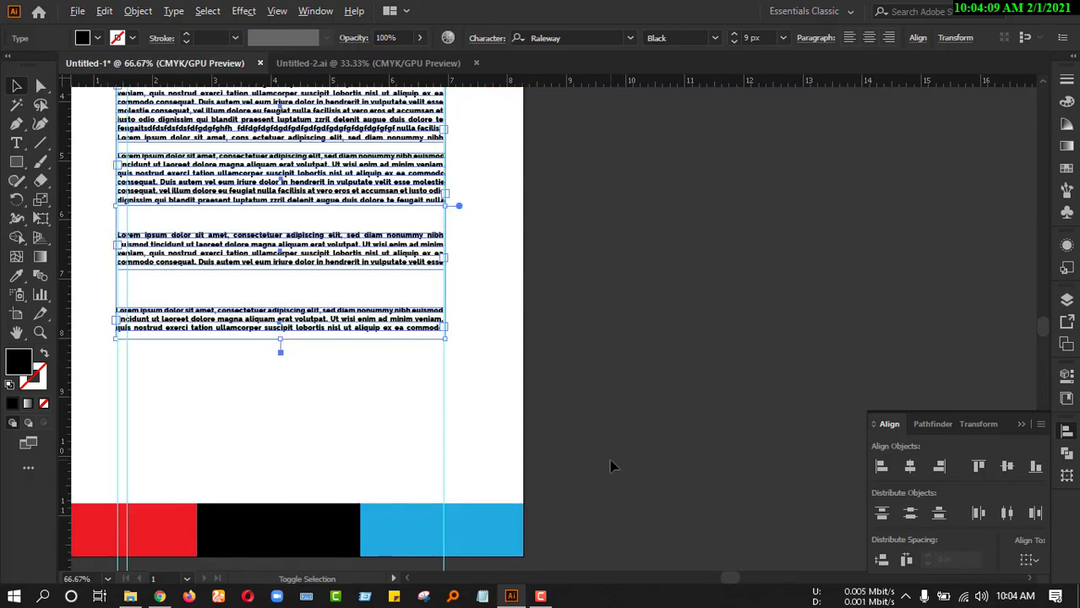
{"action": "scroll", "coordinate": [494, 448], "scroll_direction": "up", "scroll_amount": 1}
{"action": "scroll", "coordinate": [505, 454], "scroll_direction": "down", "scroll_amount": 1}
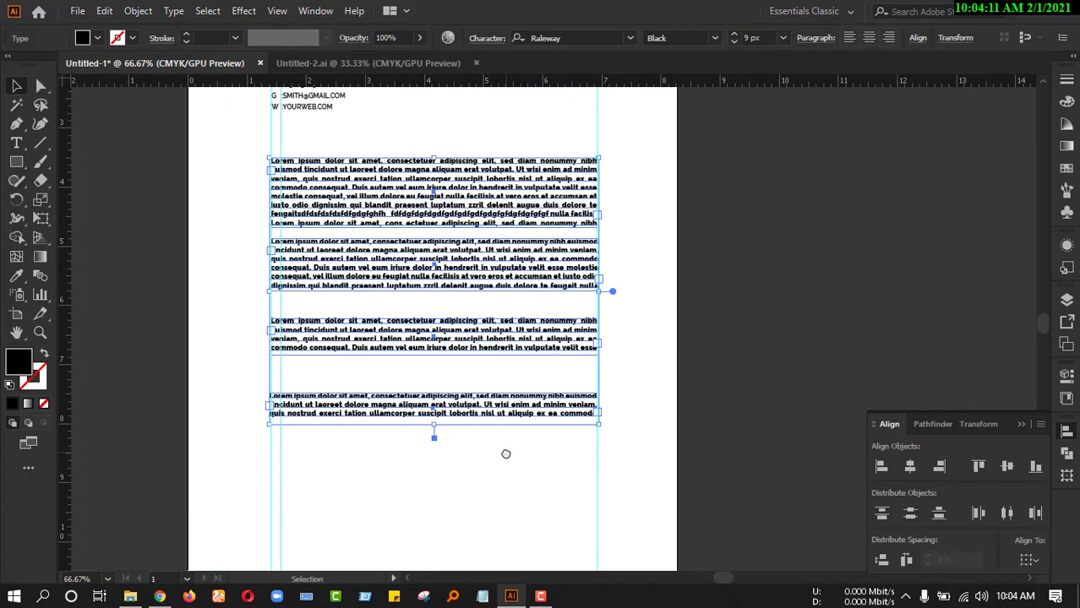
{"action": "left_click", "coordinate": [482, 511]}
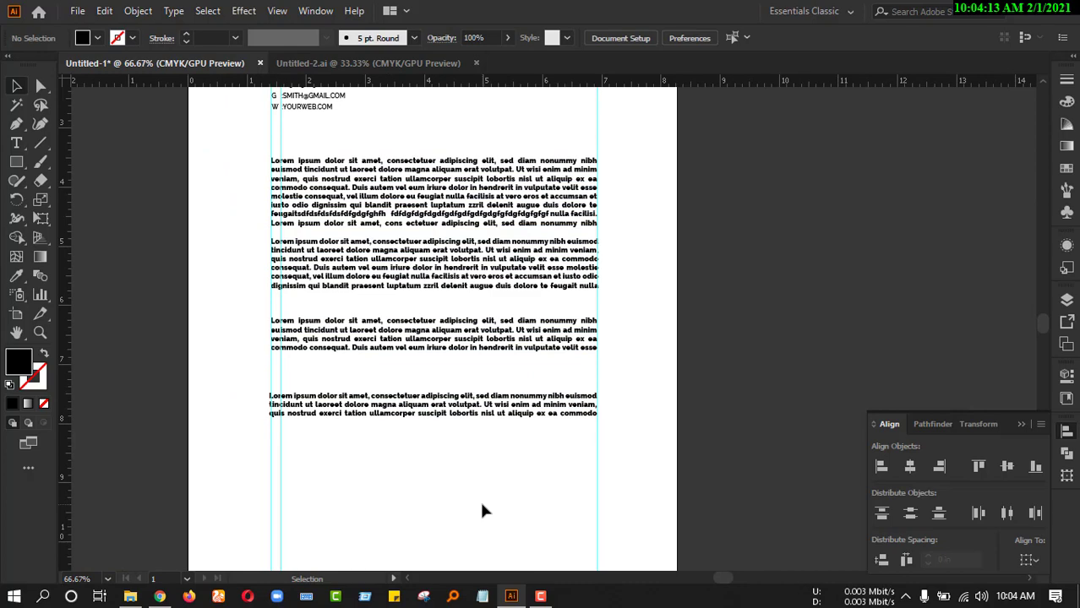
Step: Move the second and third body paragraphs slightly lower
{"action": "scroll", "coordinate": [453, 511], "scroll_direction": "up", "scroll_amount": 1}
{"action": "scroll", "coordinate": [454, 510], "scroll_direction": "up", "scroll_amount": 1}
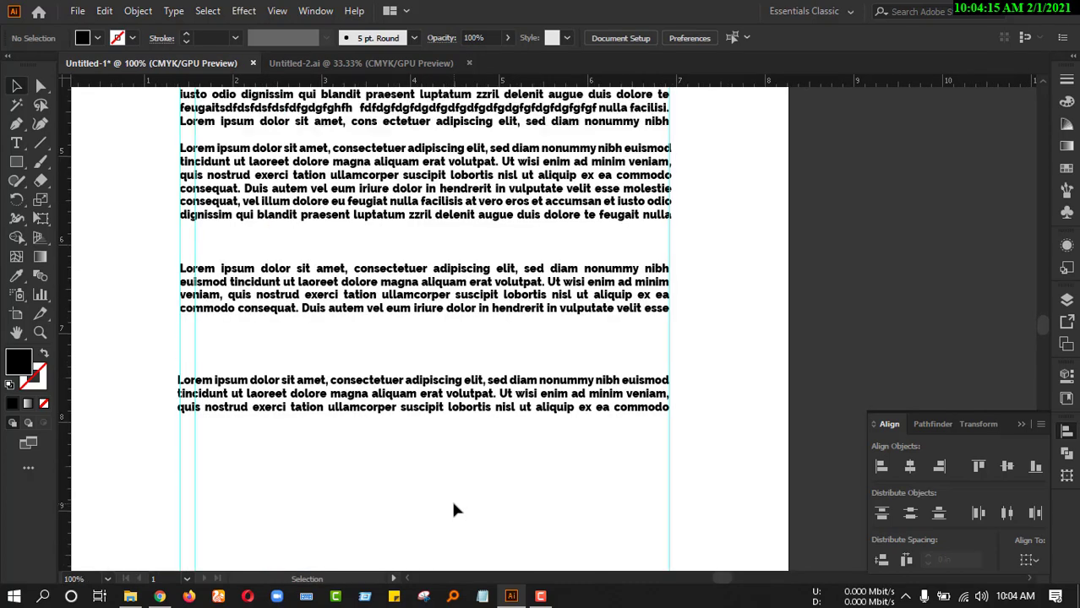
{"action": "scroll", "coordinate": [453, 510], "scroll_direction": "up", "scroll_amount": 1}
{"action": "scroll", "coordinate": [454, 511], "scroll_direction": "down", "scroll_amount": 1}
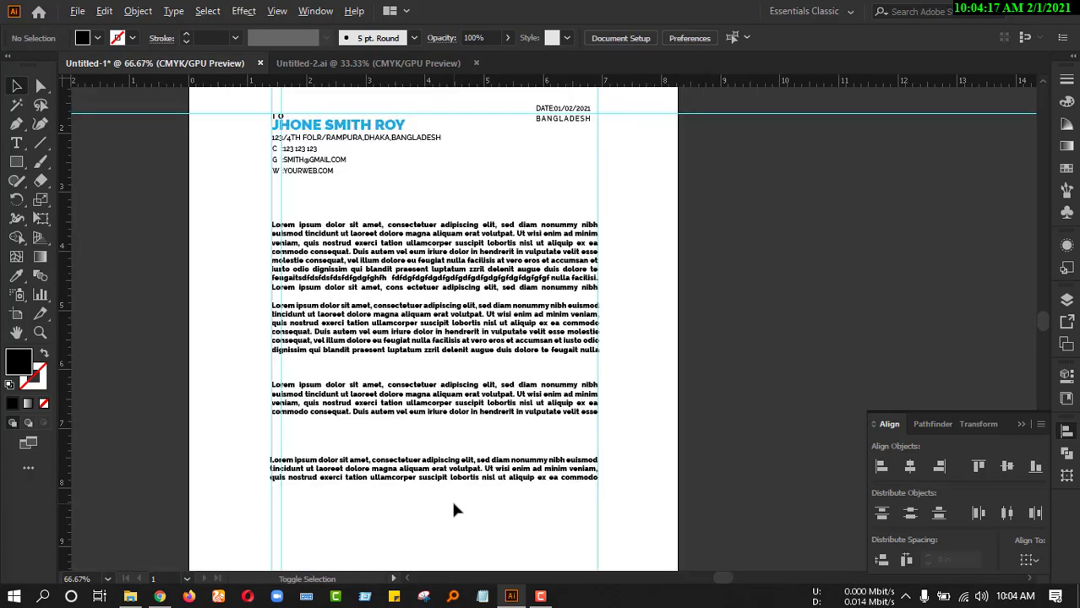
{"action": "left_click", "coordinate": [391, 338]}
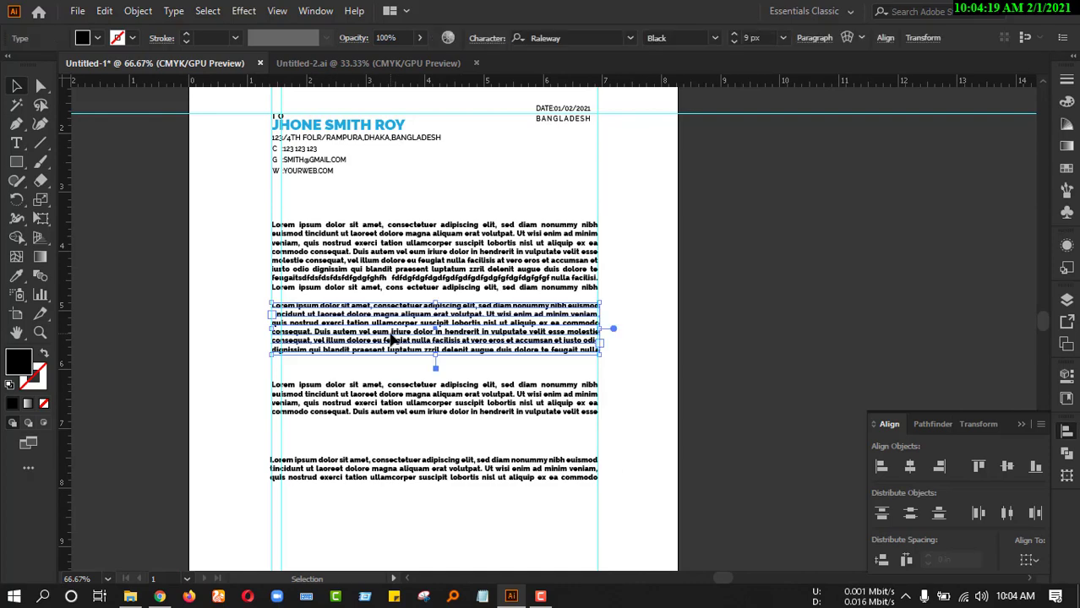
{"action": "left_click_drag", "start_coordinate": [391, 338], "coordinate": [391, 350]}
{"action": "left_click", "coordinate": [389, 416]}
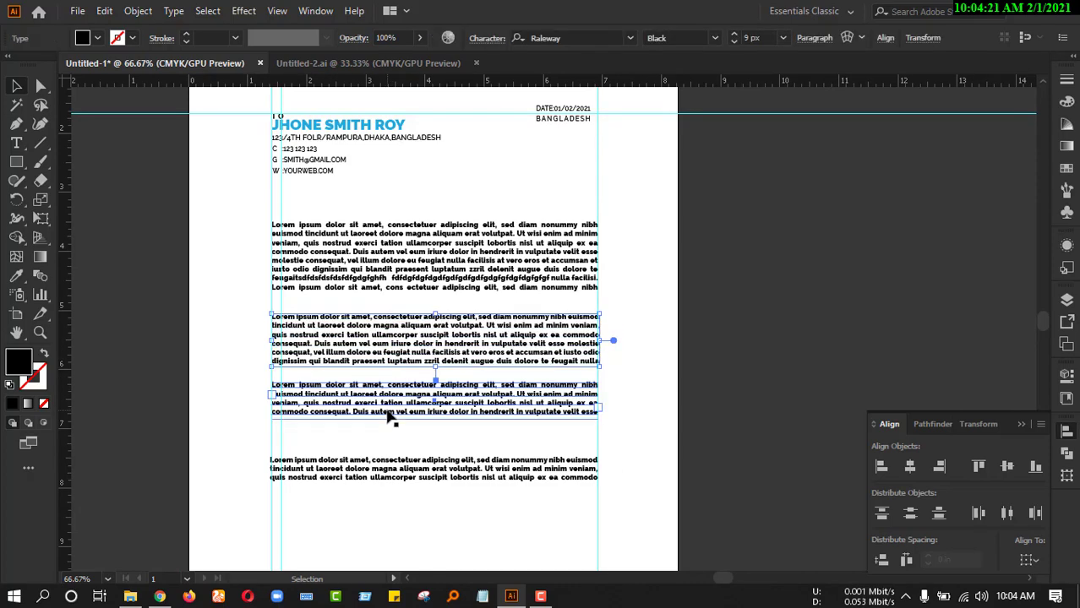
{"action": "key", "text": "shift+Down"}
{"action": "key", "text": "shift+Down"}
{"action": "left_click", "coordinate": [382, 514]}
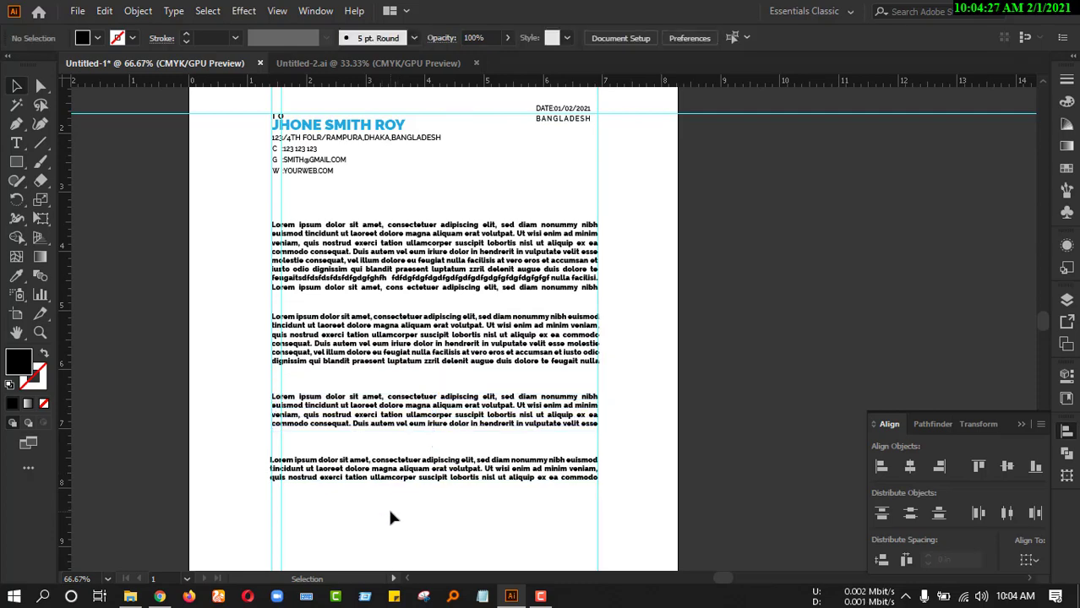
{"action": "scroll", "coordinate": [390, 517], "scroll_direction": "up", "scroll_amount": 2}
{"action": "scroll", "coordinate": [390, 517], "scroll_direction": "up", "scroll_amount": 2}
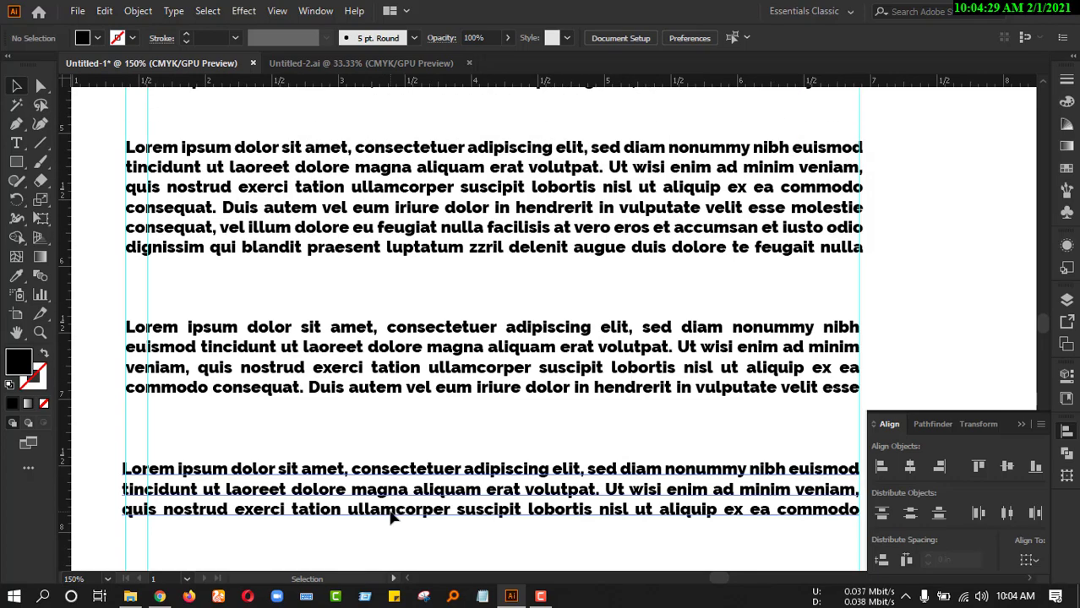
{"action": "scroll", "coordinate": [390, 517], "scroll_direction": "up", "scroll_amount": 2}
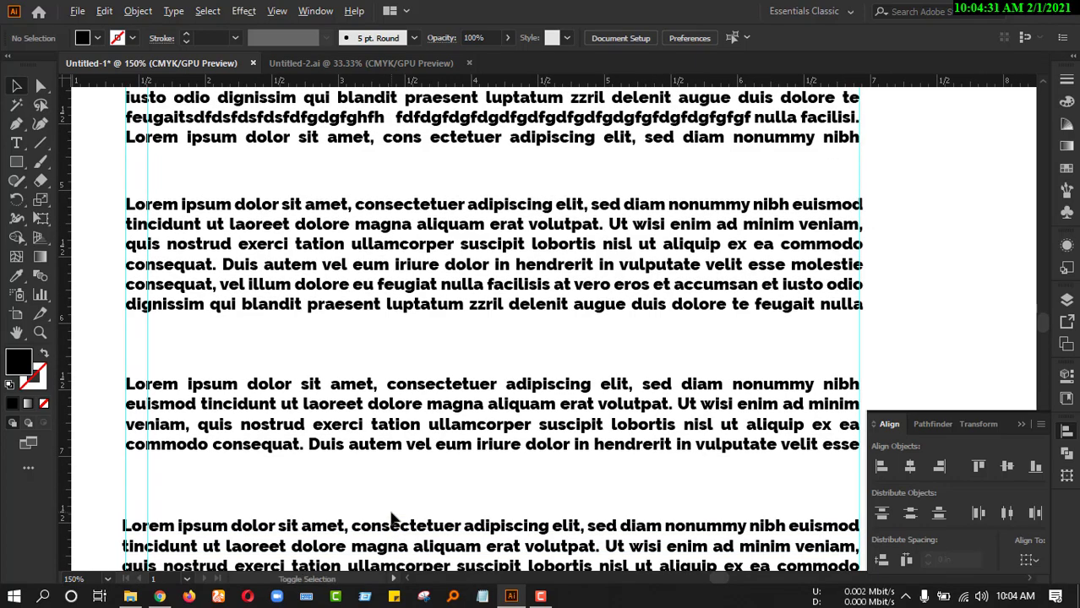
{"action": "scroll", "coordinate": [390, 517], "scroll_direction": "down", "scroll_amount": 1}
{"action": "left_click_drag", "start_coordinate": [449, 470], "coordinate": [428, 417]}
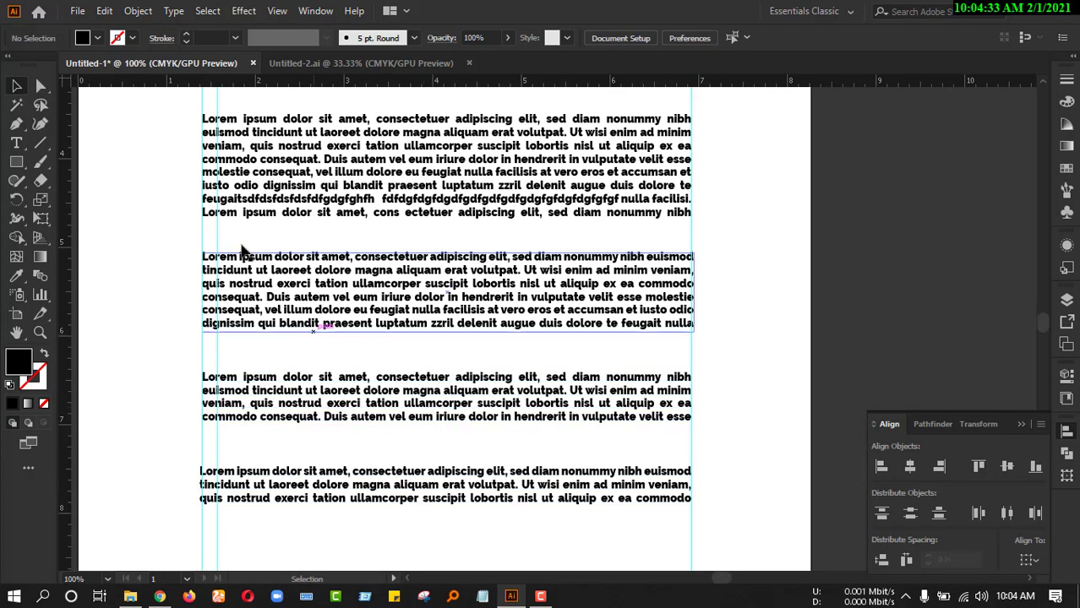
Step: Draw a small black square between the first two paragraphs
{"action": "left_click", "coordinate": [15, 163]}
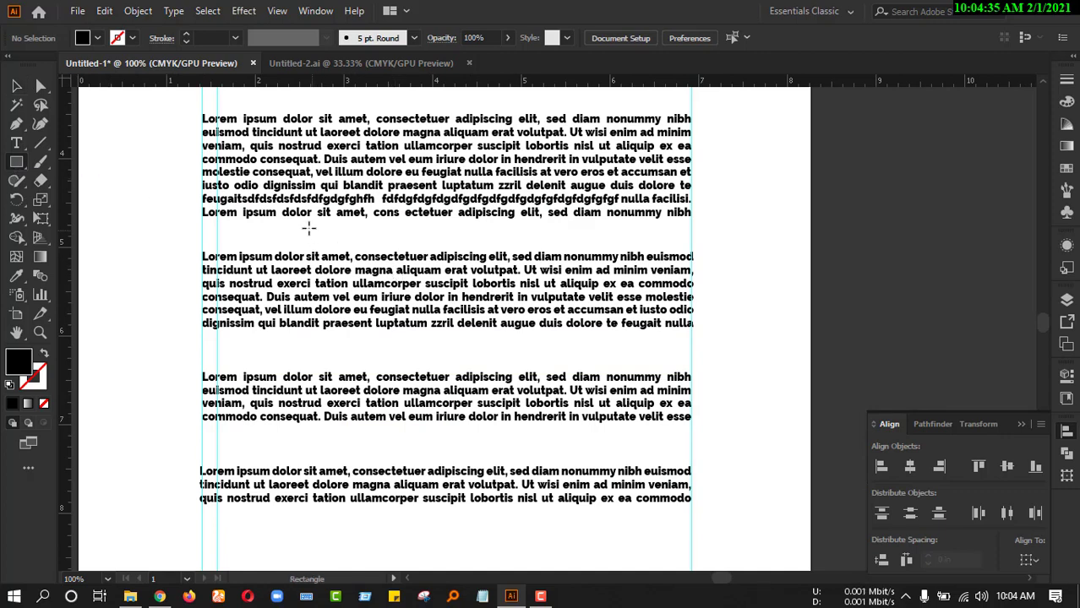
{"action": "left_click_drag", "start_coordinate": [295, 217], "coordinate": [329, 251]}
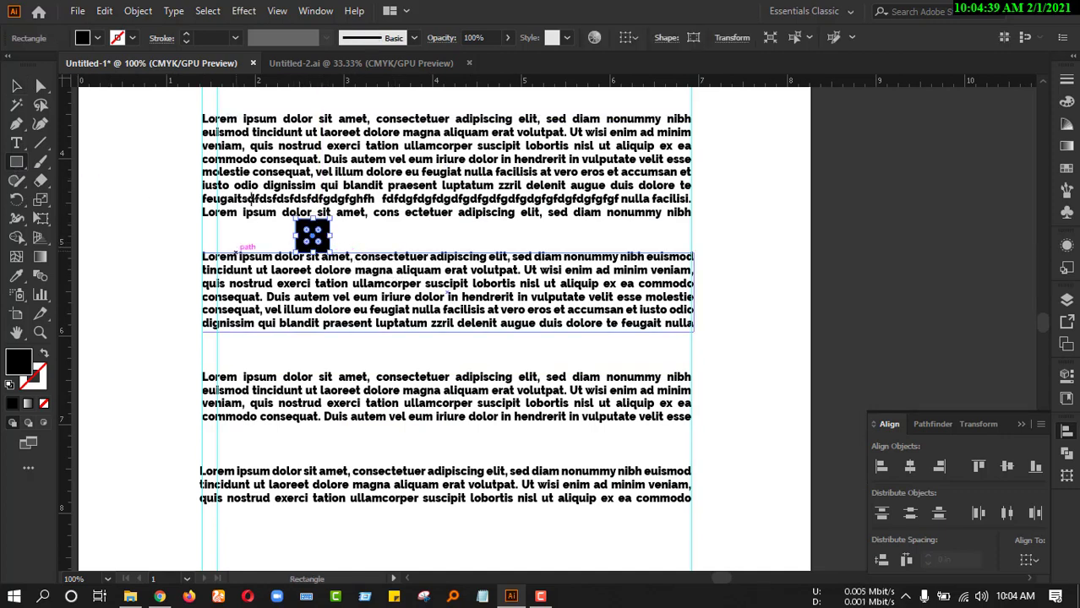
{"action": "key", "text": "v"}
{"action": "left_click", "coordinate": [142, 259]}
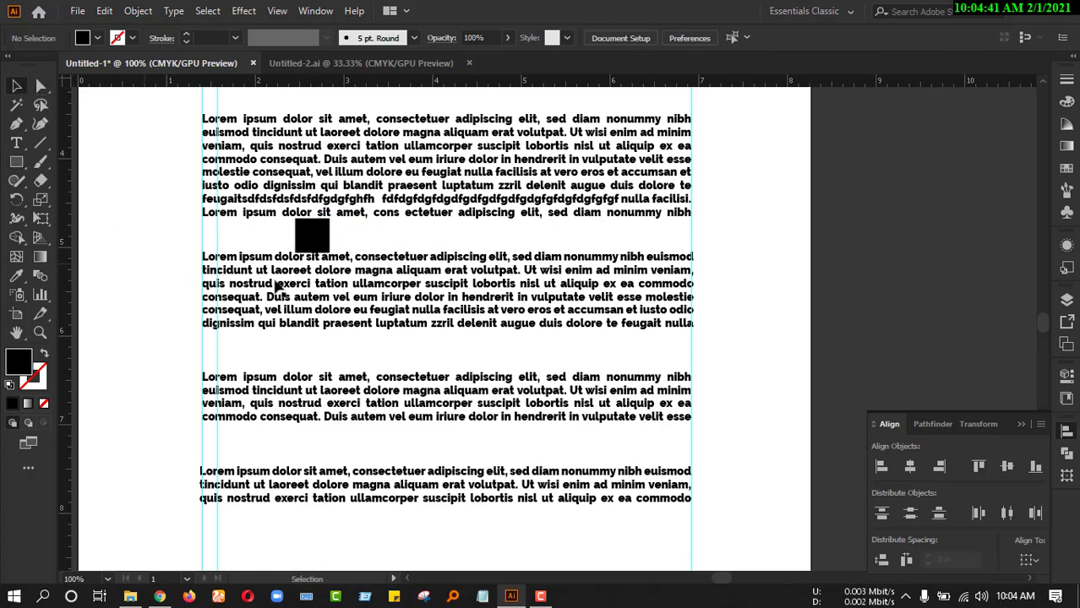
Step: Using the square as a spacer, pull the third and last paragraphs up to equal gaps
{"action": "left_click_drag", "start_coordinate": [322, 244], "coordinate": [326, 342]}
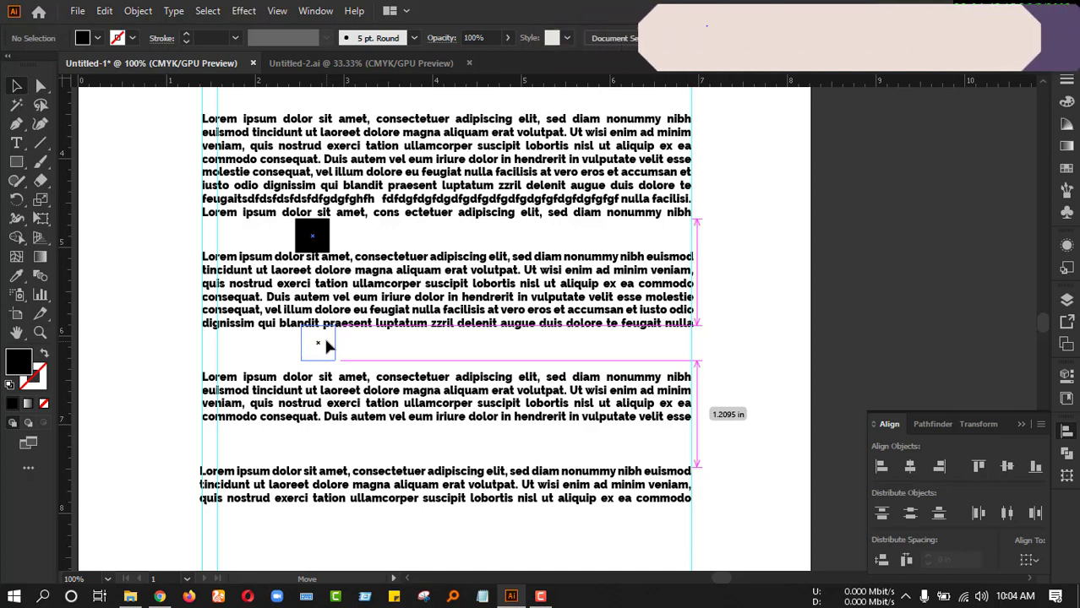
{"action": "left_click_drag", "start_coordinate": [326, 342], "coordinate": [326, 342]}
{"action": "mouse_move", "coordinate": [334, 390]}
{"action": "left_mouse_down"}
{"action": "mouse_move", "coordinate": [335, 377]}
{"action": "mouse_move", "coordinate": [334, 429]}
{"action": "left_mouse_up"}
{"action": "left_click", "coordinate": [355, 350]}
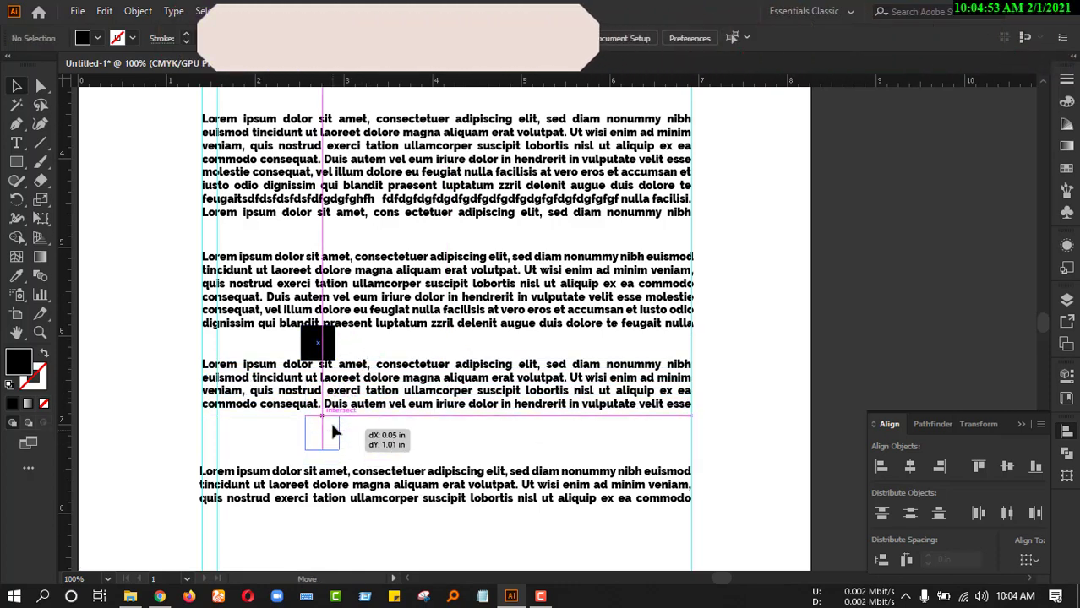
{"action": "scroll", "coordinate": [337, 429], "scroll_direction": "down", "scroll_amount": 3}
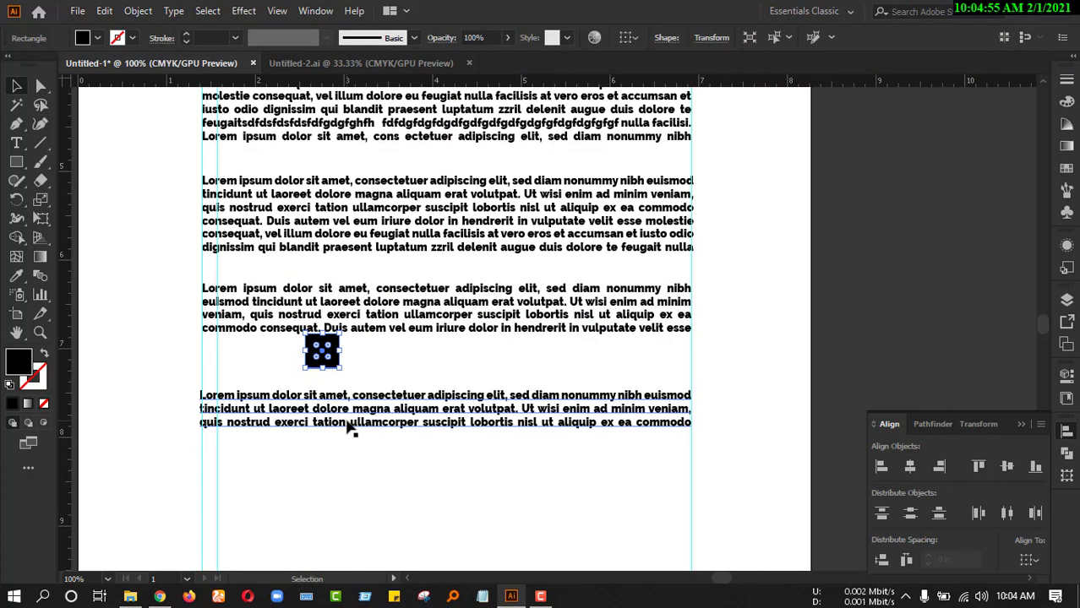
{"action": "left_click_drag", "start_coordinate": [348, 424], "coordinate": [353, 406]}
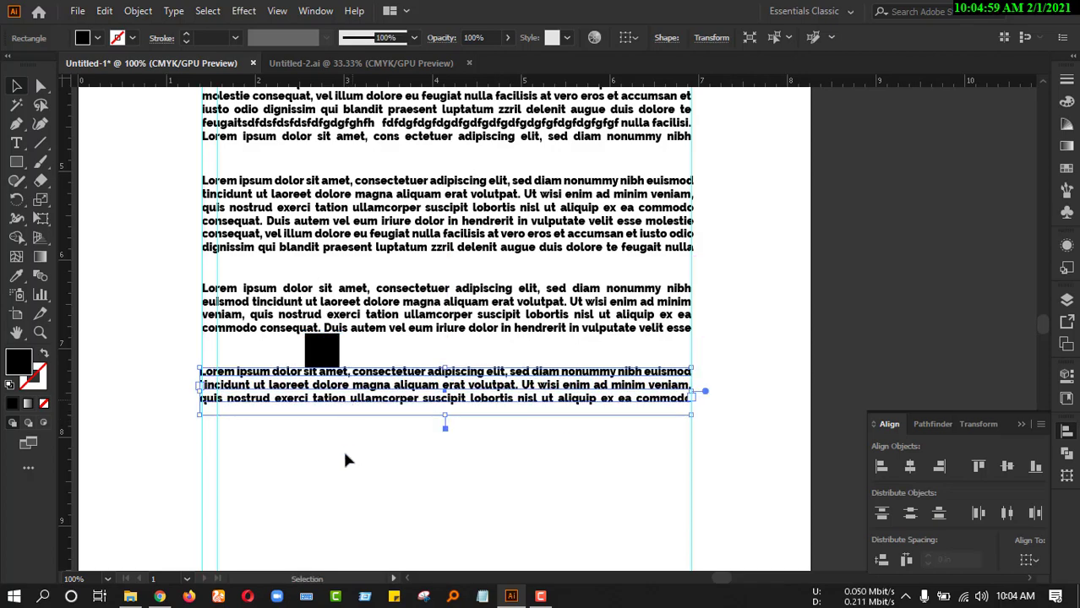
{"action": "left_click", "coordinate": [342, 449]}
Step: Park the black square just beneath the last paragraph
{"action": "scroll", "coordinate": [341, 449], "scroll_direction": "down", "scroll_amount": 3}
{"action": "scroll", "coordinate": [356, 442], "scroll_direction": "down", "scroll_amount": 3}
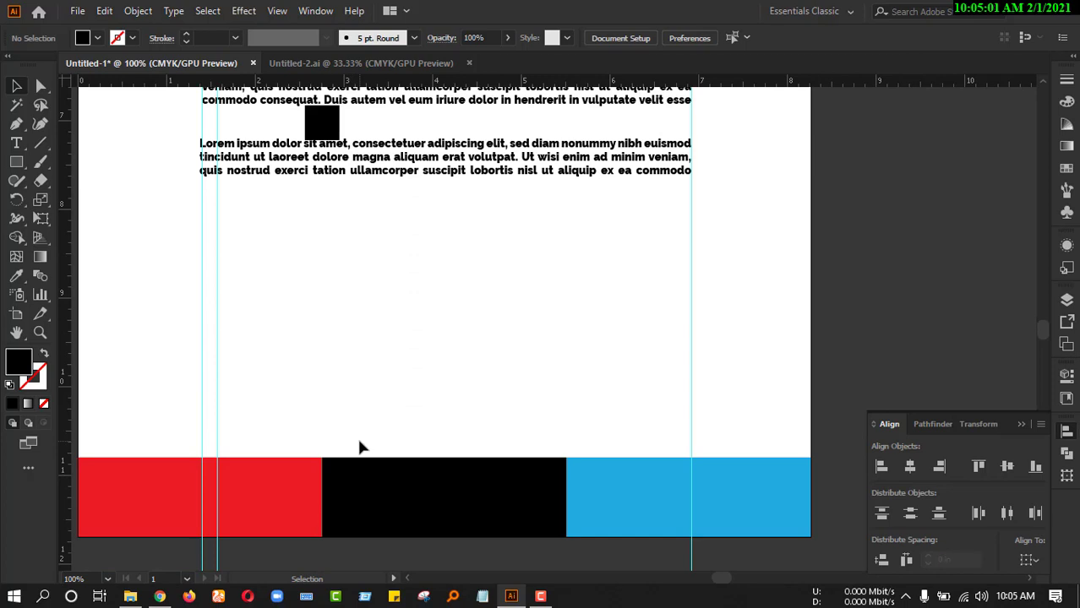
{"action": "scroll", "coordinate": [360, 446], "scroll_direction": "down", "scroll_amount": 1}
{"action": "scroll", "coordinate": [361, 446], "scroll_direction": "down", "scroll_amount": 1}
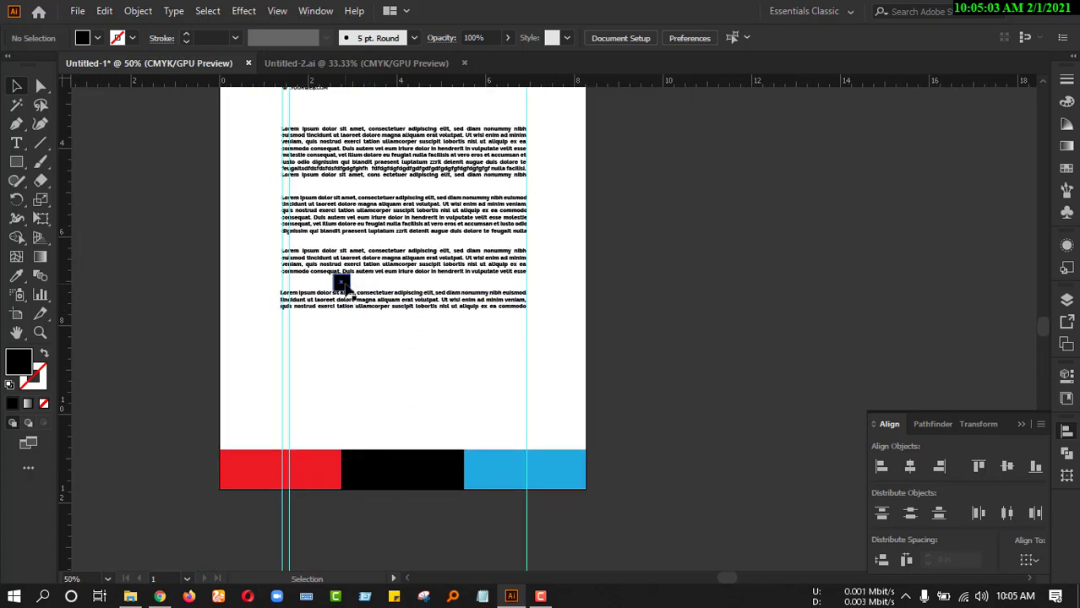
{"action": "left_click_drag", "start_coordinate": [347, 289], "coordinate": [352, 323]}
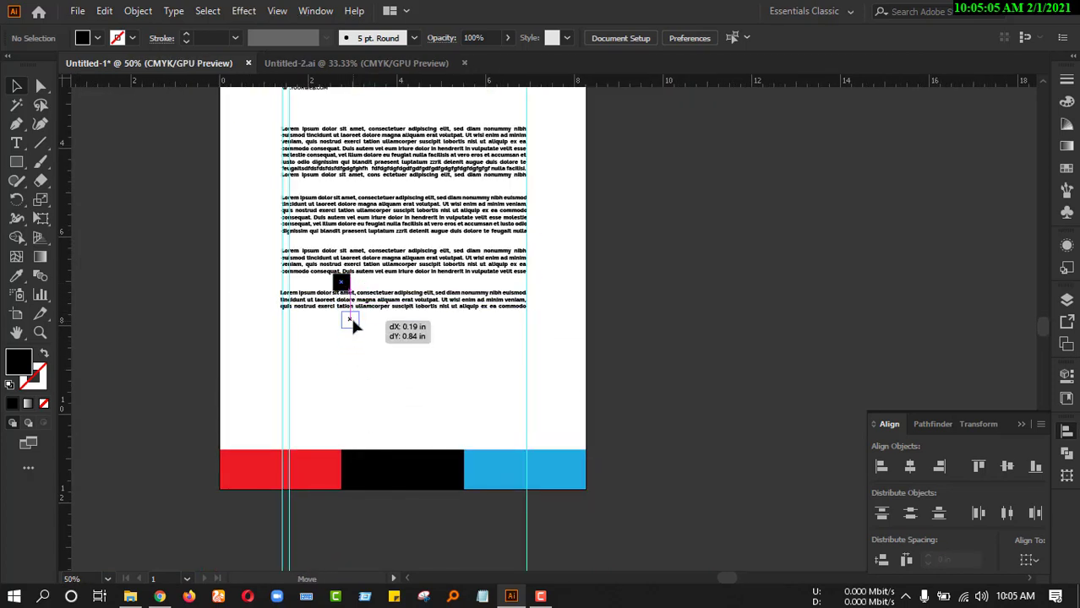
{"action": "left_click_drag", "start_coordinate": [353, 324], "coordinate": [353, 324]}
{"action": "left_click", "coordinate": [376, 361]}
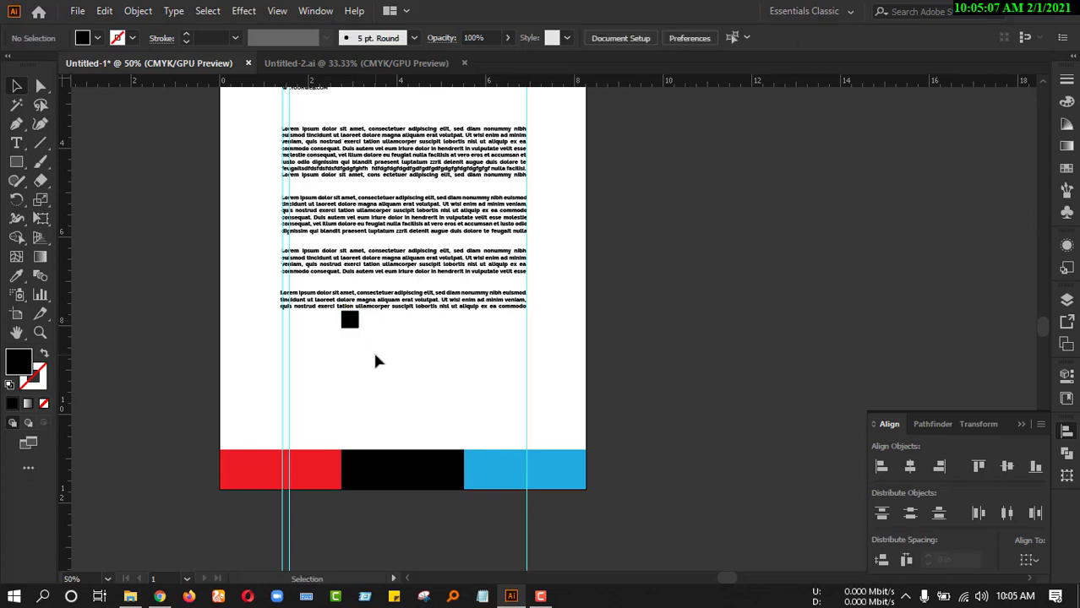
{"action": "scroll", "coordinate": [376, 360], "scroll_direction": "up", "scroll_amount": 1}
{"action": "scroll", "coordinate": [376, 361], "scroll_direction": "up", "scroll_amount": 3}
{"action": "scroll", "coordinate": [377, 361], "scroll_direction": "up", "scroll_amount": 1}
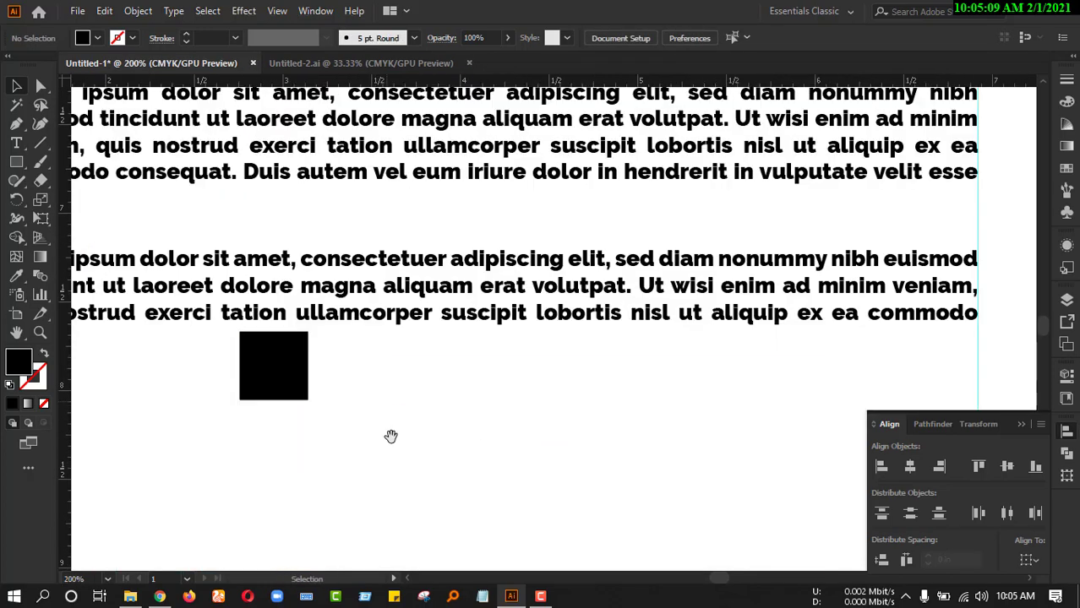
{"action": "left_click_drag", "start_coordinate": [390, 436], "coordinate": [520, 219]}
{"action": "scroll", "coordinate": [539, 254], "scroll_direction": "down", "scroll_amount": 1}
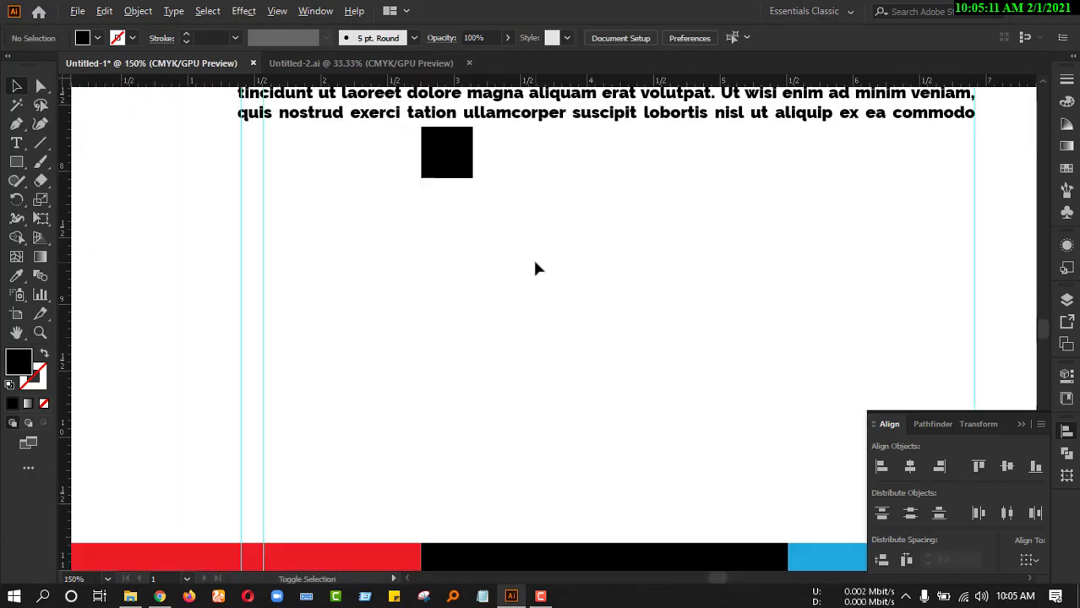
{"action": "scroll", "coordinate": [535, 268], "scroll_direction": "down", "scroll_amount": 1}
{"action": "left_click_drag", "start_coordinate": [609, 314], "coordinate": [506, 309]}
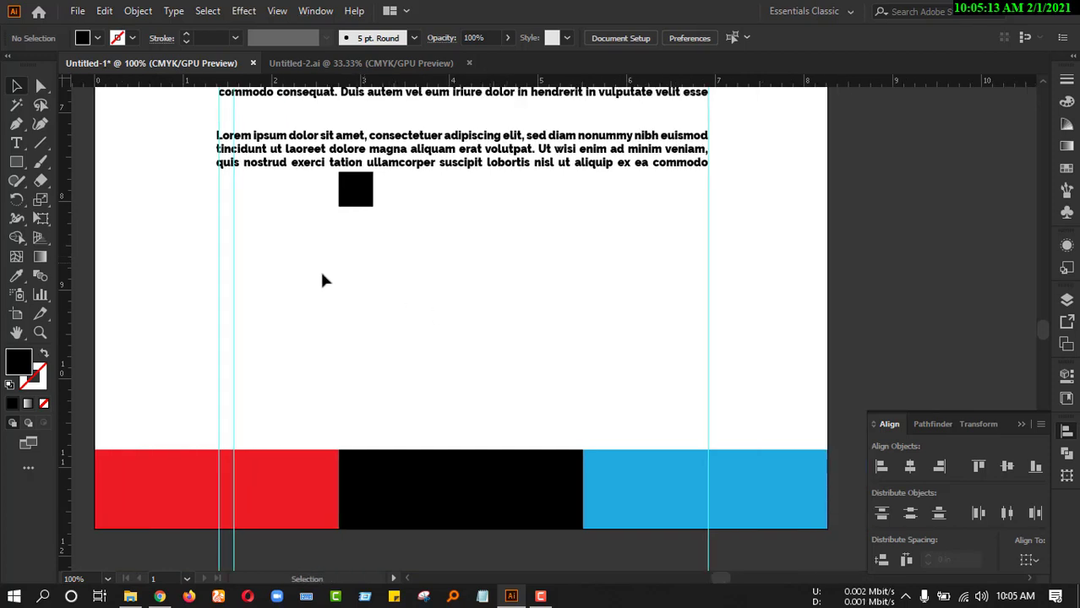
Step: Add a text area across the column and shift the last paragraph slightly upward
{"action": "left_click", "coordinate": [18, 143]}
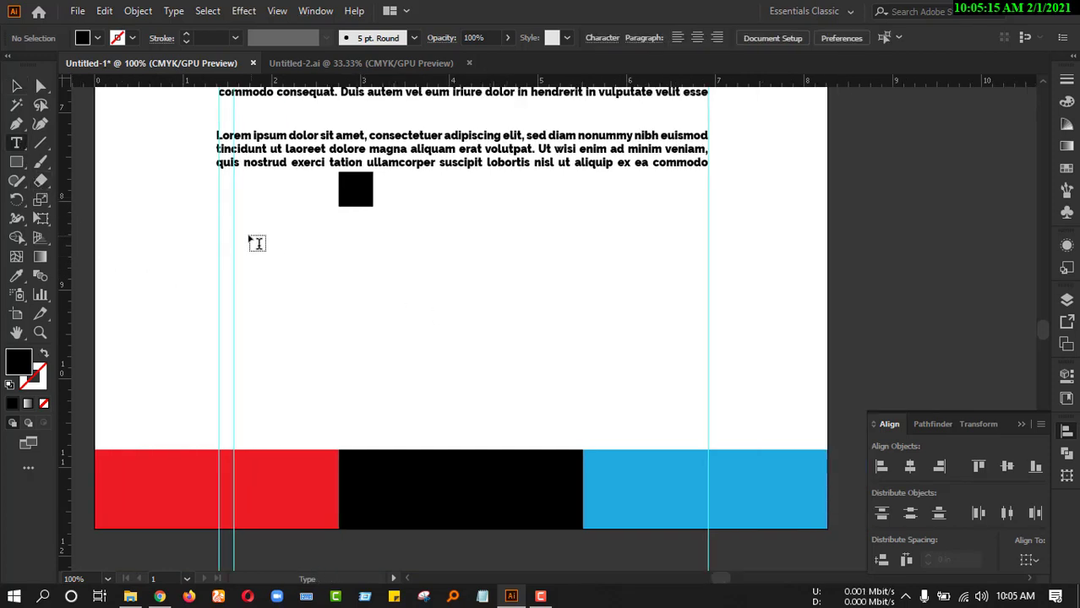
{"action": "left_click_drag", "start_coordinate": [219, 220], "coordinate": [716, 254]}
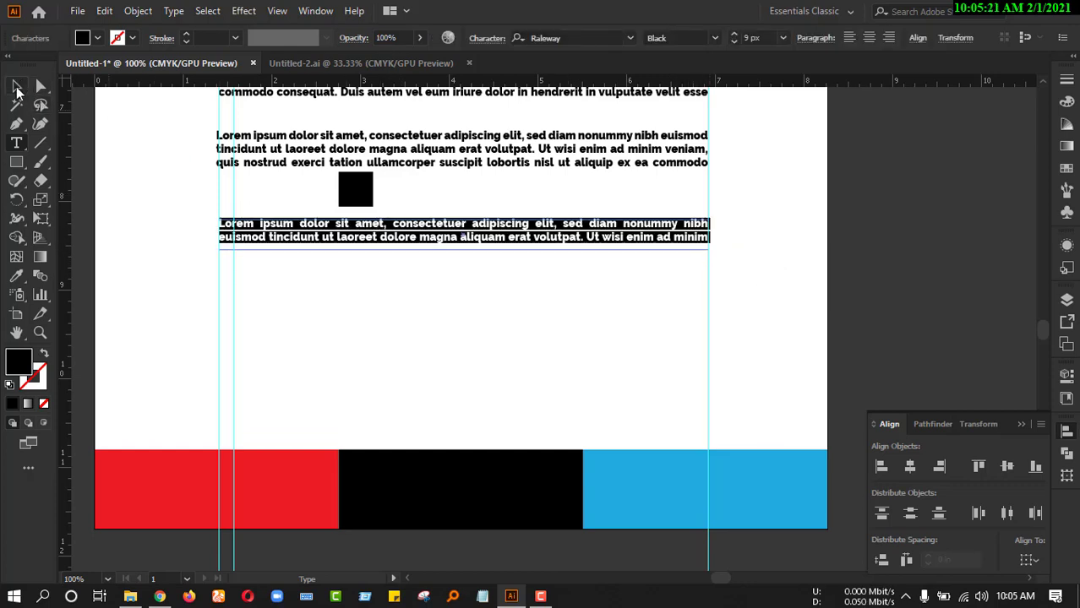
{"action": "left_click", "coordinate": [18, 87]}
{"action": "left_click", "coordinate": [341, 311]}
{"action": "left_click_drag", "start_coordinate": [392, 241], "coordinate": [392, 227]}
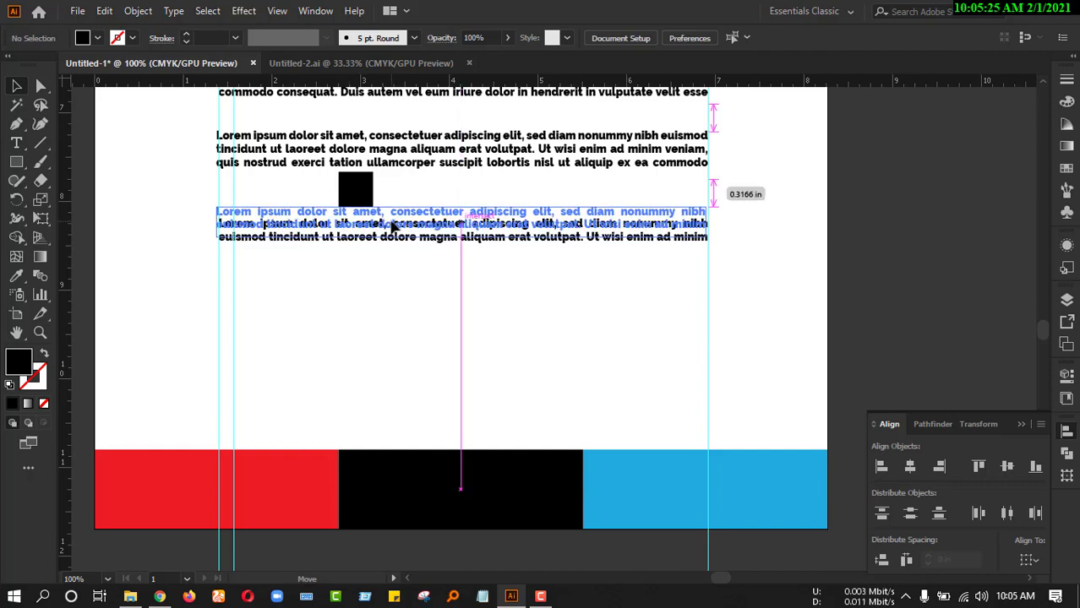
{"action": "left_click_drag", "start_coordinate": [392, 226], "coordinate": [394, 228]}
{"action": "left_click", "coordinate": [414, 346]}
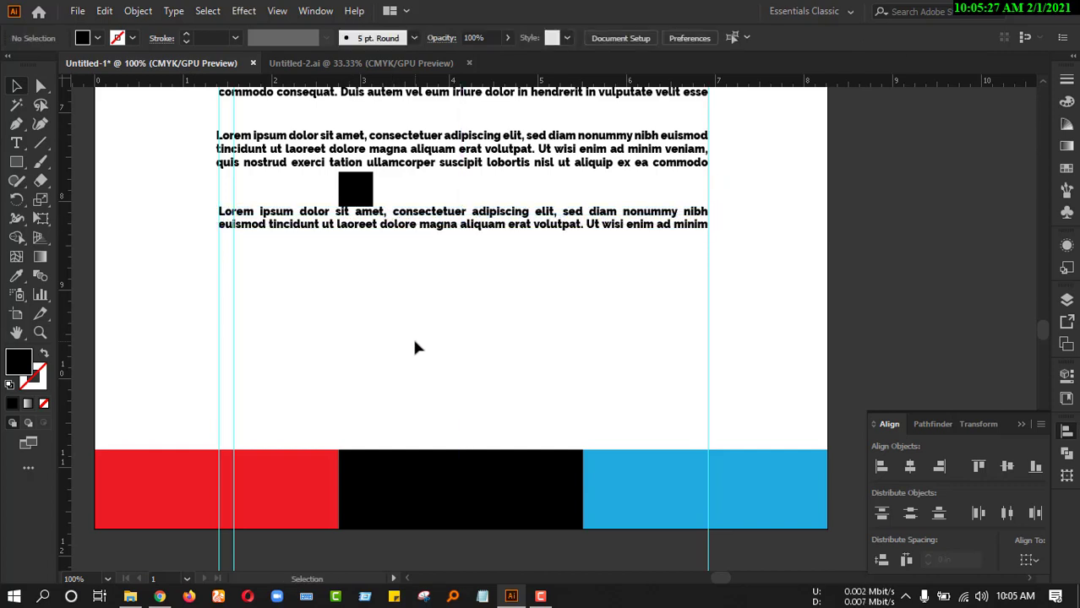
Step: Select the stray black square between the paragraphs to clear it away
{"action": "scroll", "coordinate": [414, 346], "scroll_direction": "down", "scroll_amount": 3}
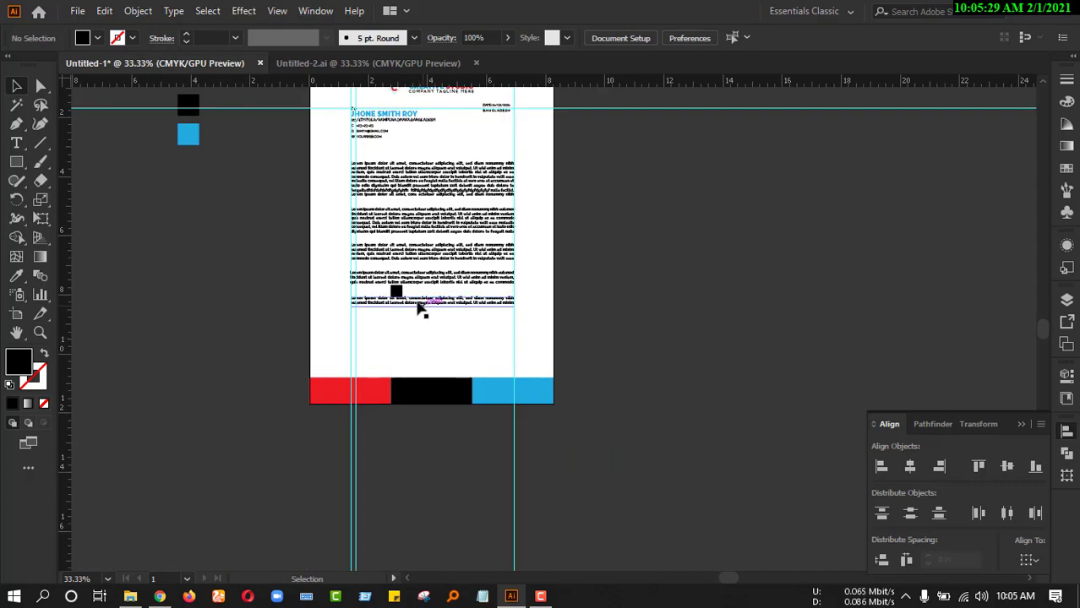
{"action": "left_click_drag", "start_coordinate": [403, 293], "coordinate": [471, 393]}
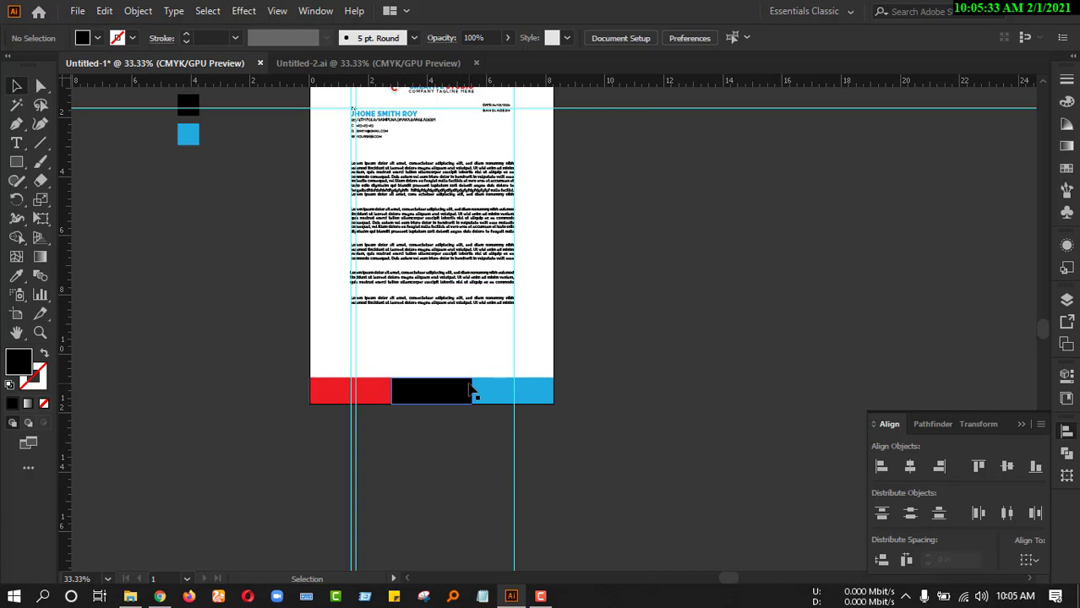
{"action": "scroll", "coordinate": [471, 393], "scroll_direction": "up", "scroll_amount": 4}
{"action": "scroll", "coordinate": [272, 304], "scroll_direction": "up", "scroll_amount": 3}
{"action": "scroll", "coordinate": [422, 355], "scroll_direction": "up", "scroll_amount": 1}
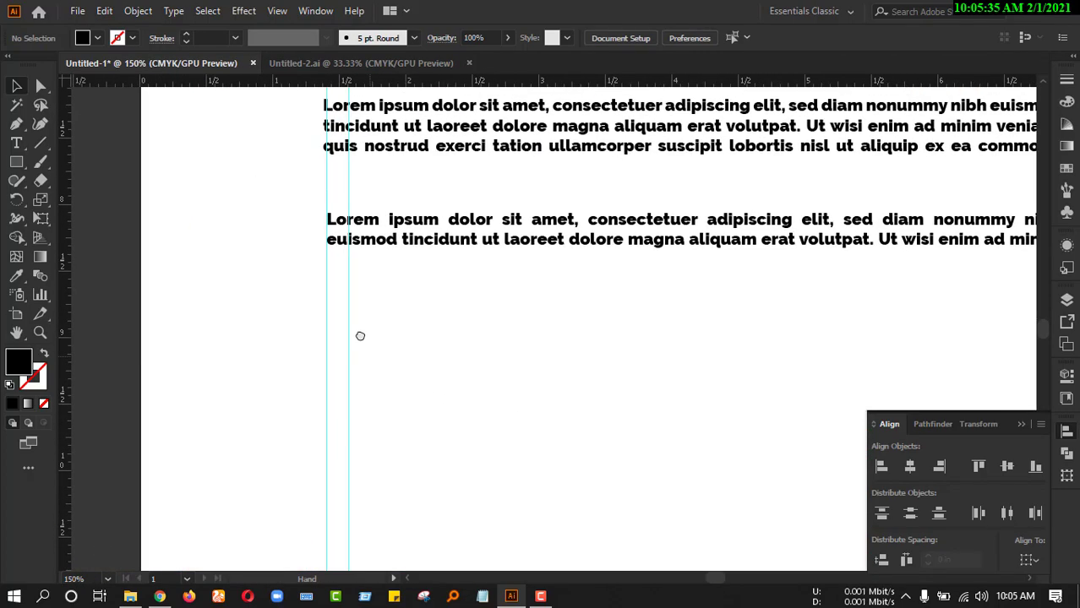
{"action": "scroll", "coordinate": [360, 336], "scroll_direction": "down", "scroll_amount": 2}
{"action": "scroll", "coordinate": [339, 302], "scroll_direction": "up", "scroll_amount": 1}
{"action": "scroll", "coordinate": [337, 294], "scroll_direction": "up", "scroll_amount": 1}
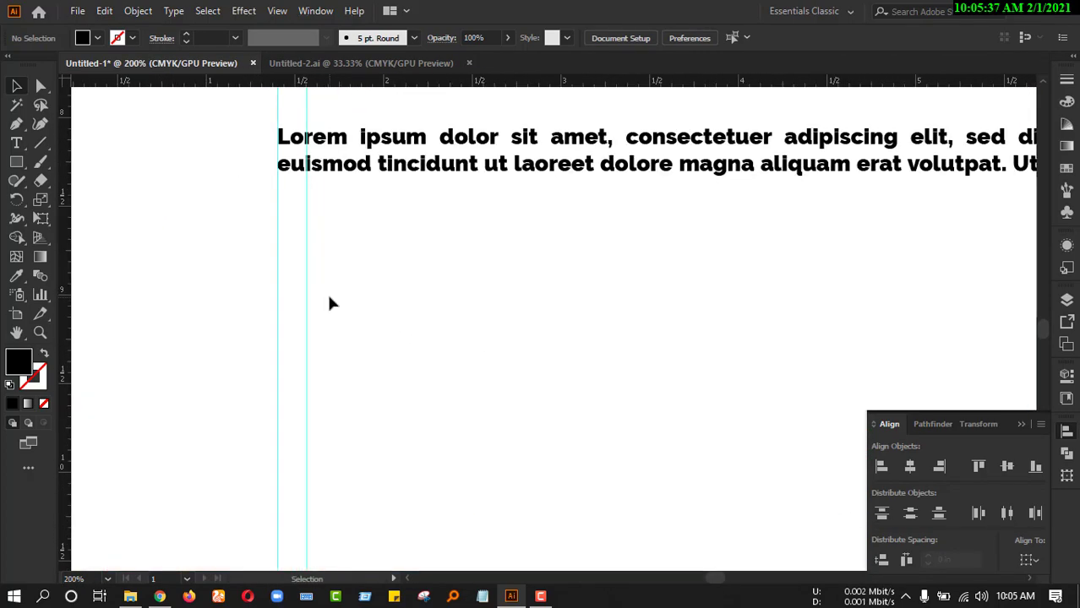
{"action": "left_click_drag", "start_coordinate": [564, 388], "coordinate": [517, 319]}
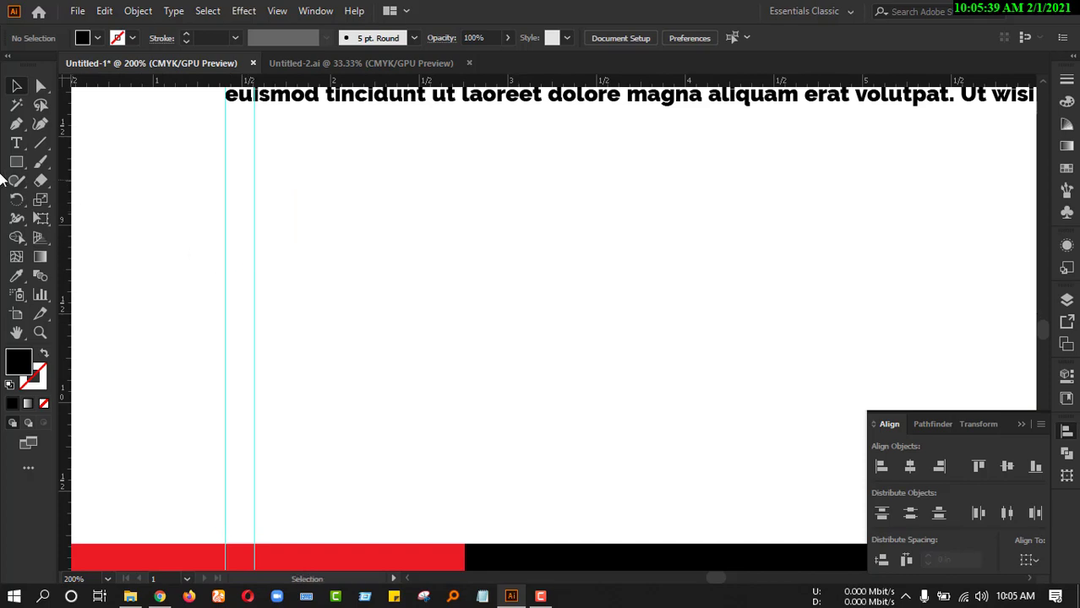
{"action": "left_click", "coordinate": [16, 143]}
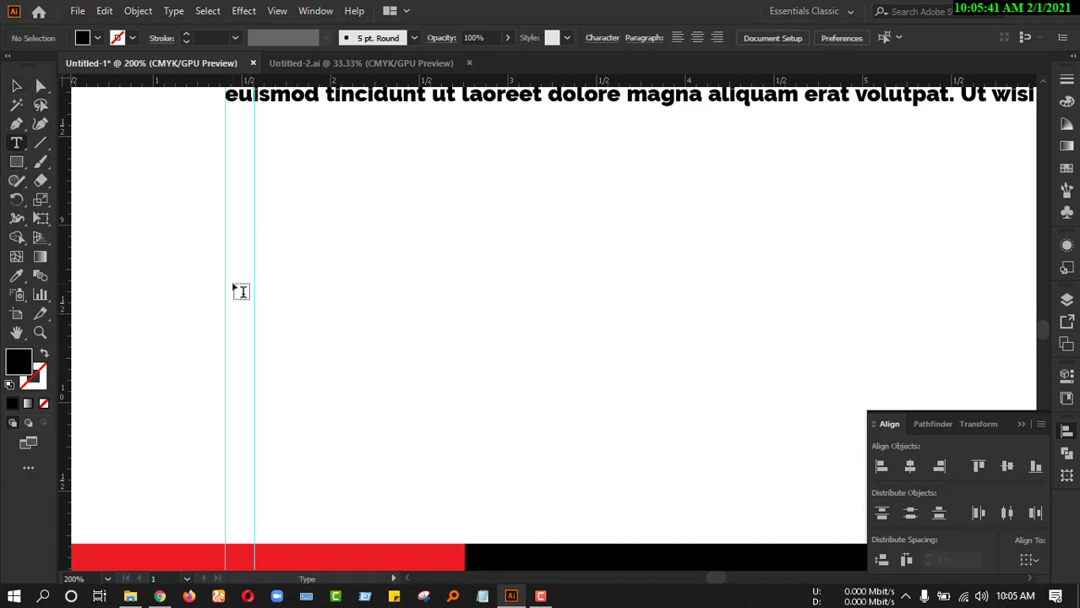
{"action": "left_click", "coordinate": [41, 143]}
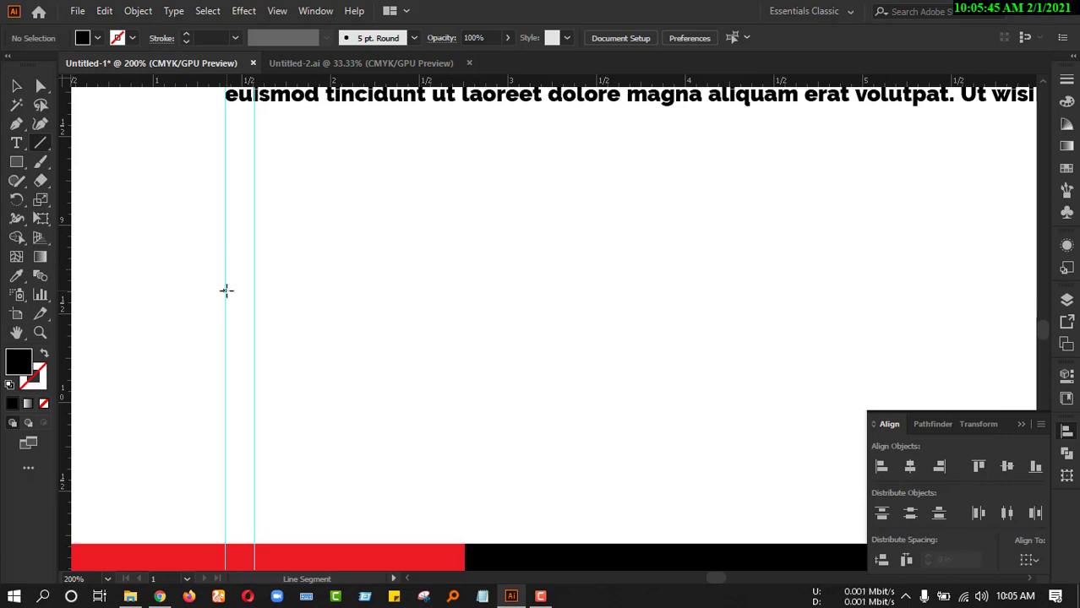
Step: Draw a horizontal signature line below the body text with a black 0.5 px stroke
{"action": "left_click_drag", "start_coordinate": [226, 291], "coordinate": [486, 290]}
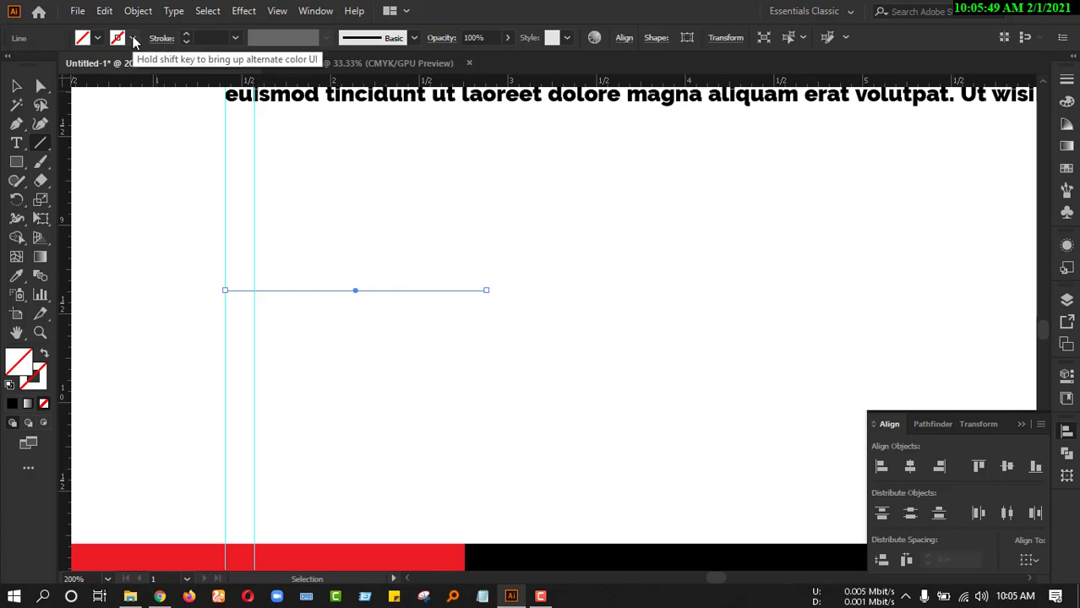
{"action": "left_click", "coordinate": [133, 39]}
{"action": "left_click", "coordinate": [44, 65]}
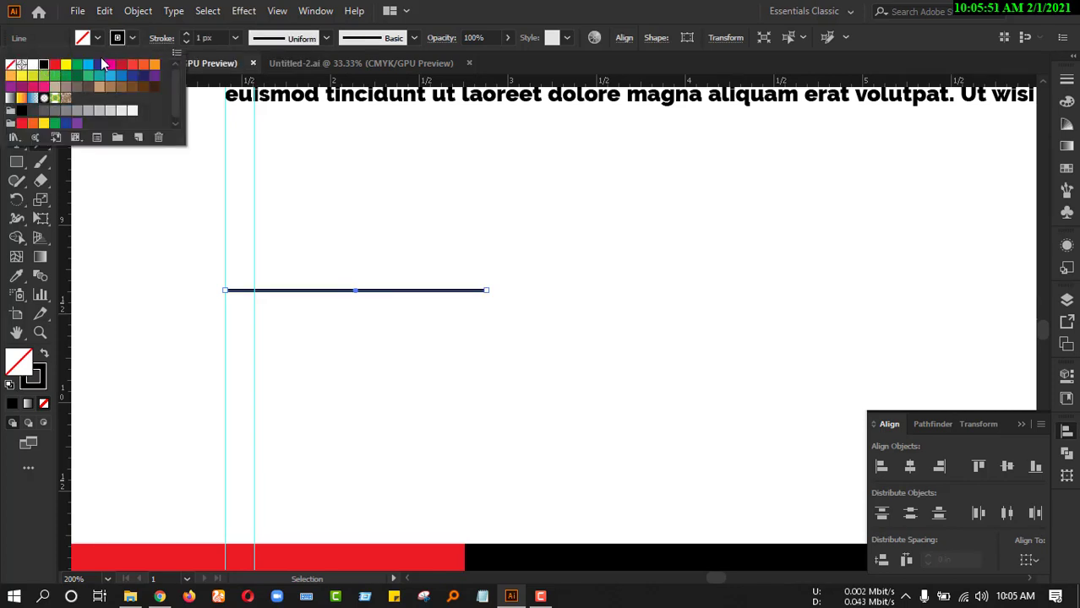
{"action": "left_click", "coordinate": [185, 40]}
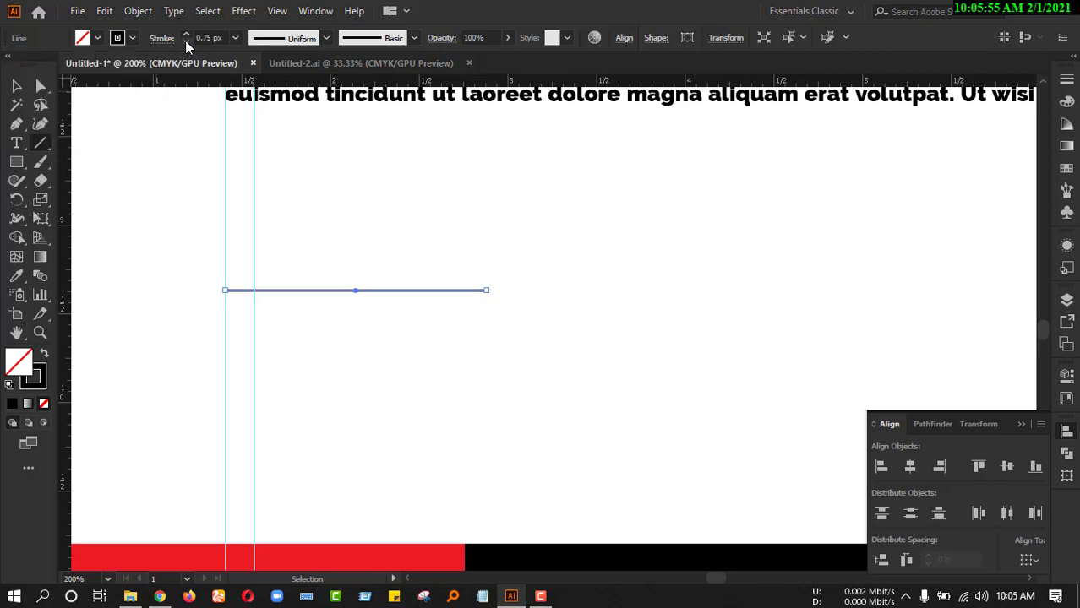
{"action": "left_click", "coordinate": [186, 41]}
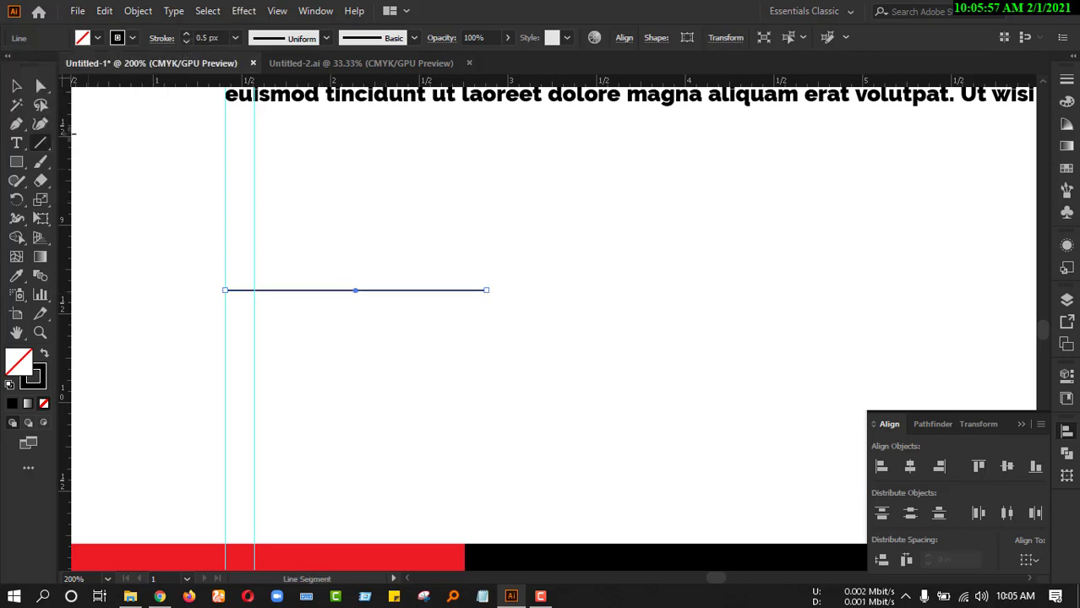
{"action": "left_click", "coordinate": [16, 86]}
{"action": "left_click", "coordinate": [296, 211]}
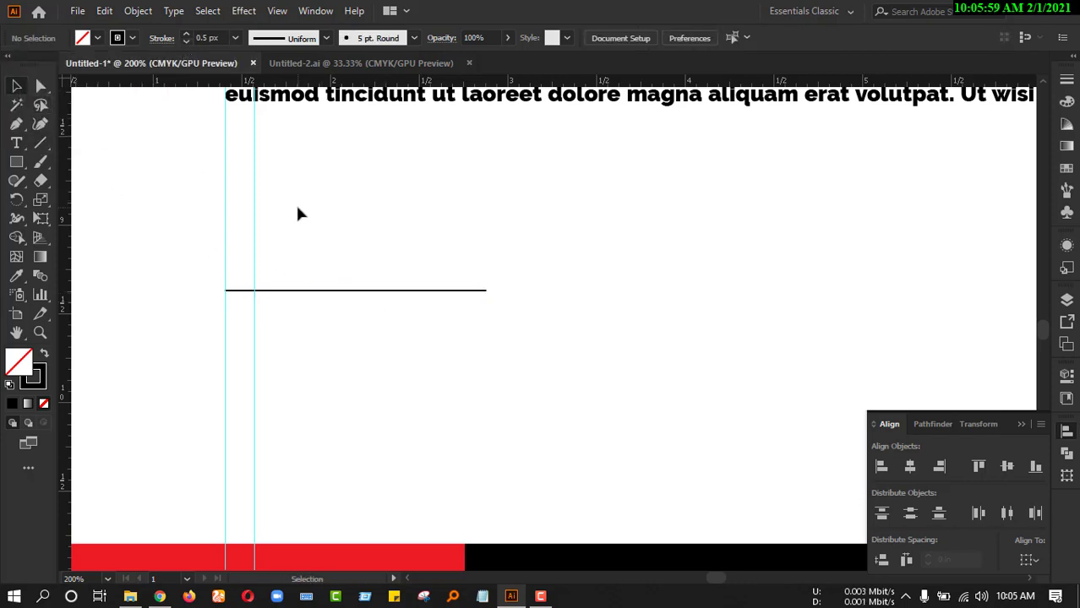
{"action": "scroll", "coordinate": [297, 214], "scroll_direction": "up", "scroll_amount": 1}
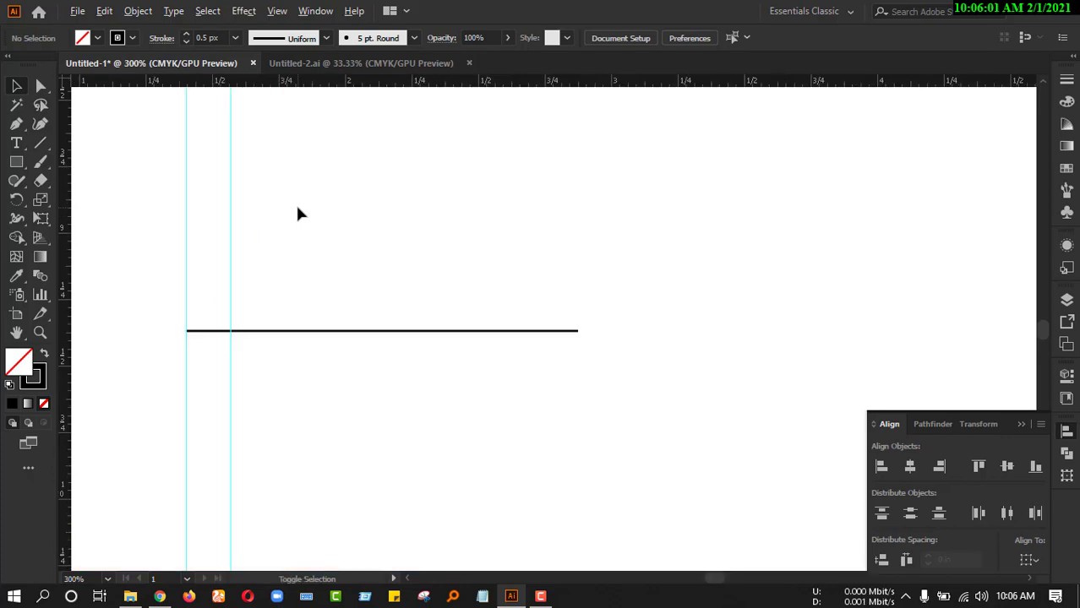
Step: Add the title 'company mantor and ceo' under the signature line, aligned with its left end
{"action": "left_click_drag", "start_coordinate": [367, 402], "coordinate": [378, 313]}
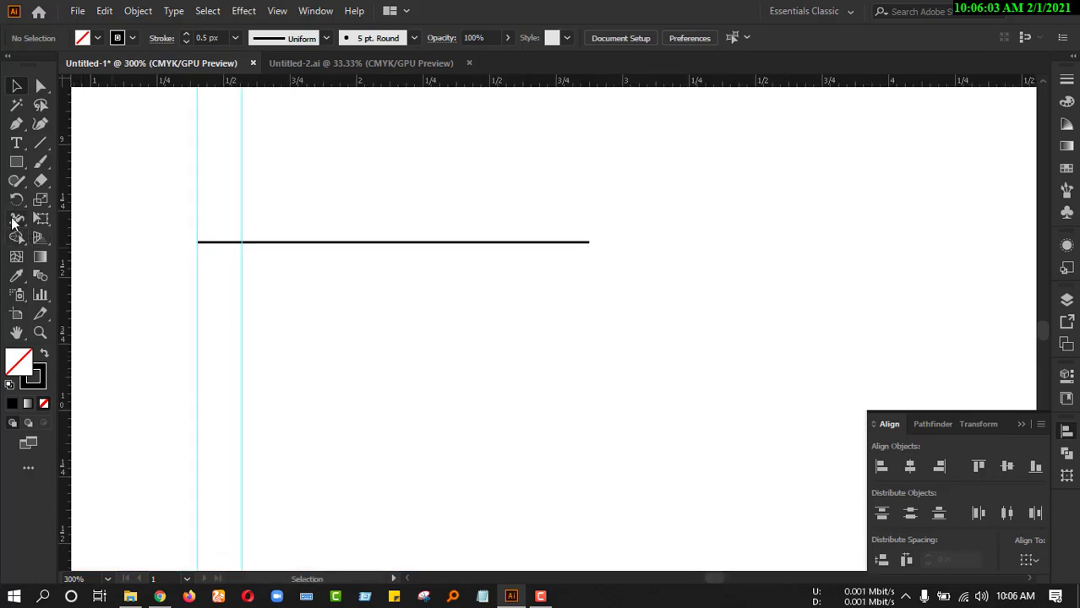
{"action": "left_click", "coordinate": [16, 142]}
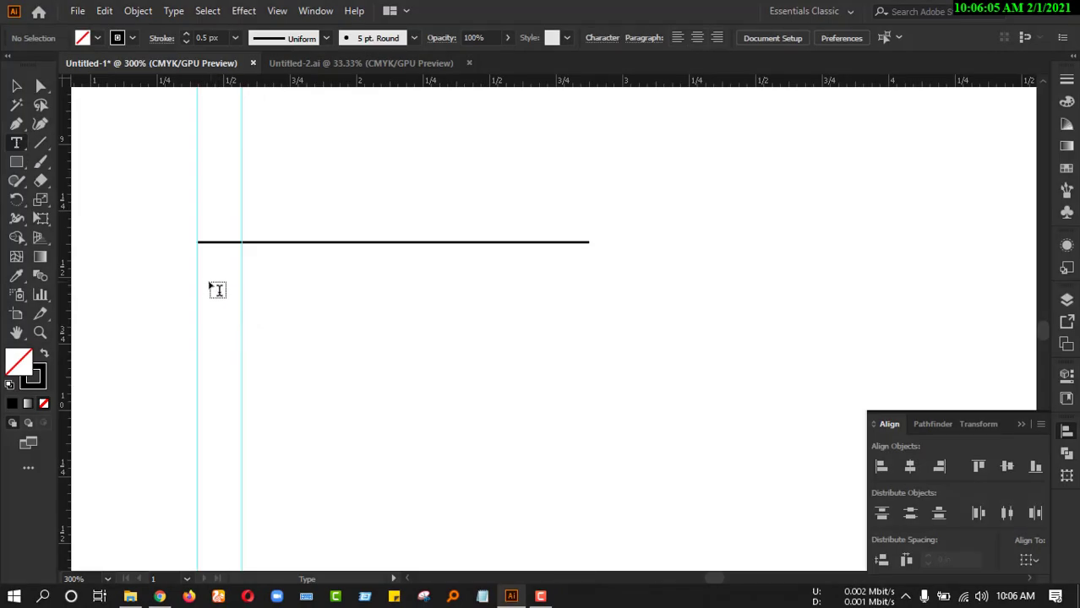
{"action": "left_click", "coordinate": [213, 287]}
{"action": "type", "text": "c"}
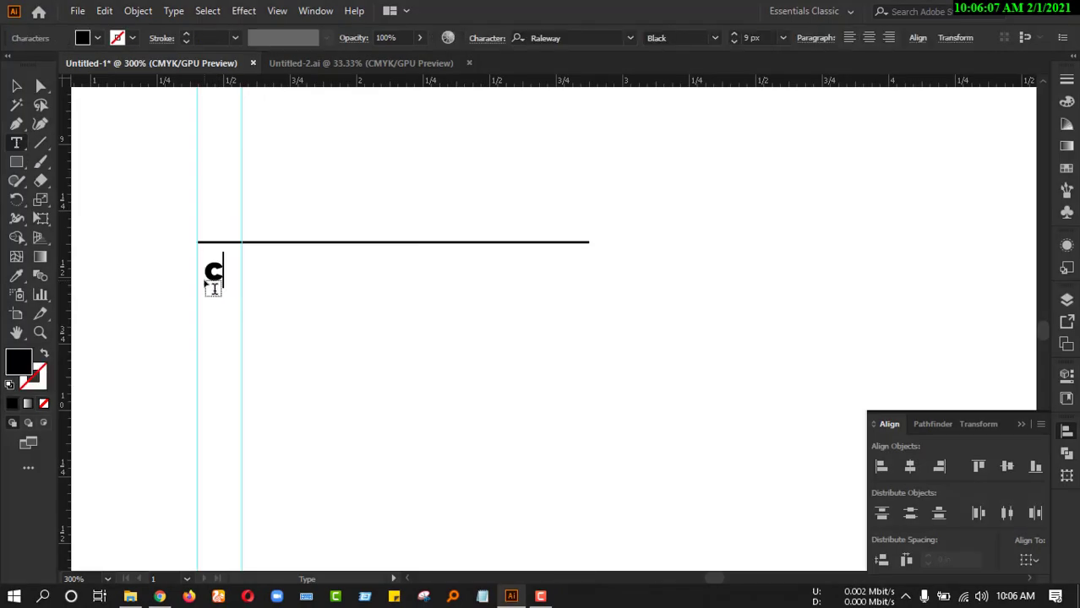
{"action": "type", "text": "om"}
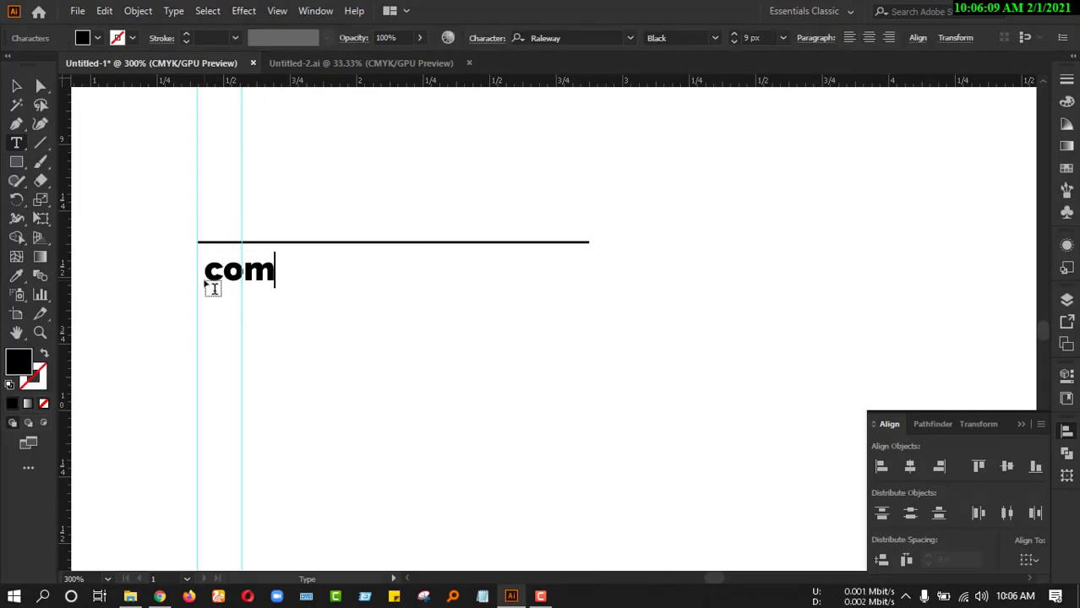
{"action": "type", "text": "pany "}
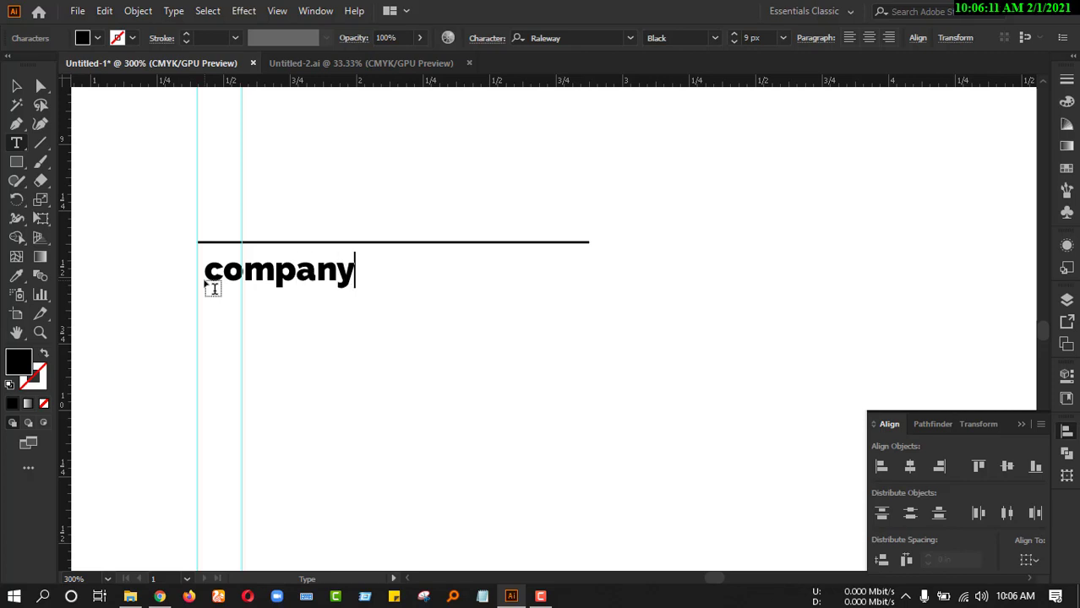
{"action": "type", "text": "ma"}
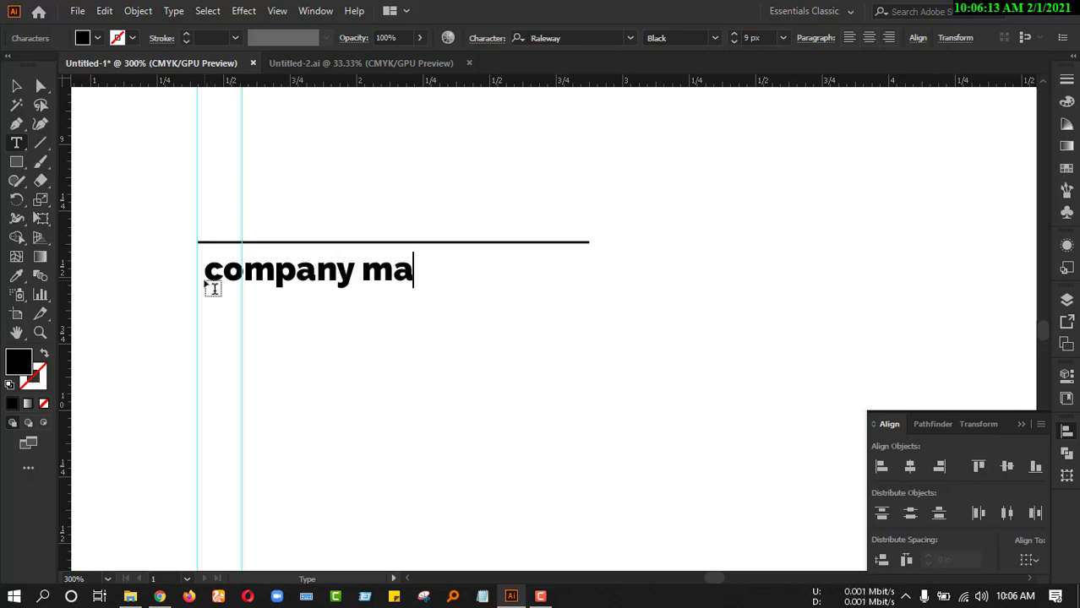
{"action": "type", "text": "ntor "}
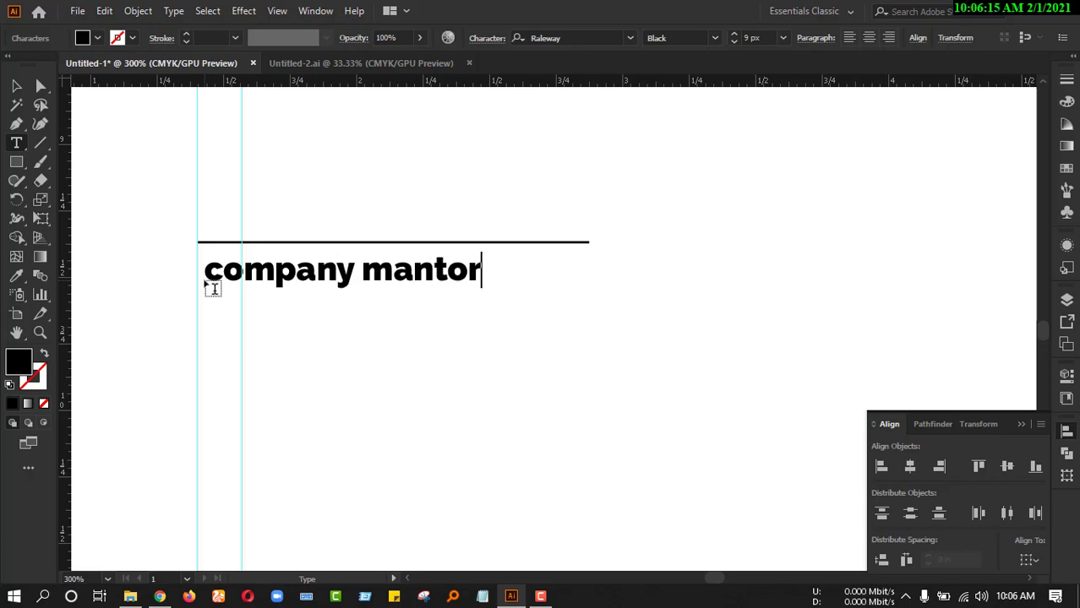
{"action": "type", "text": "an"}
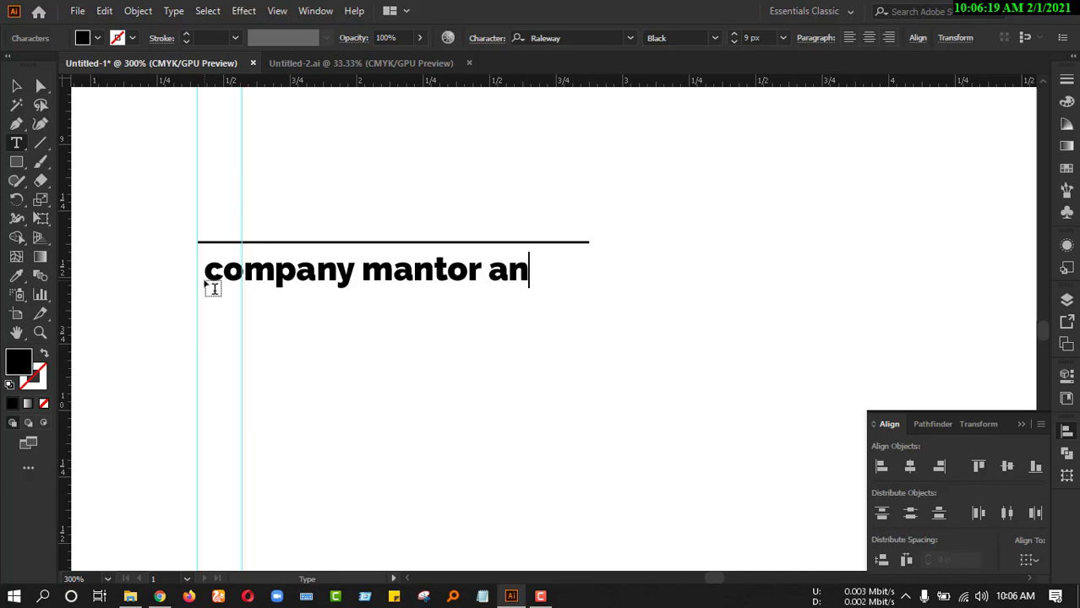
{"action": "type", "text": "d ce"}
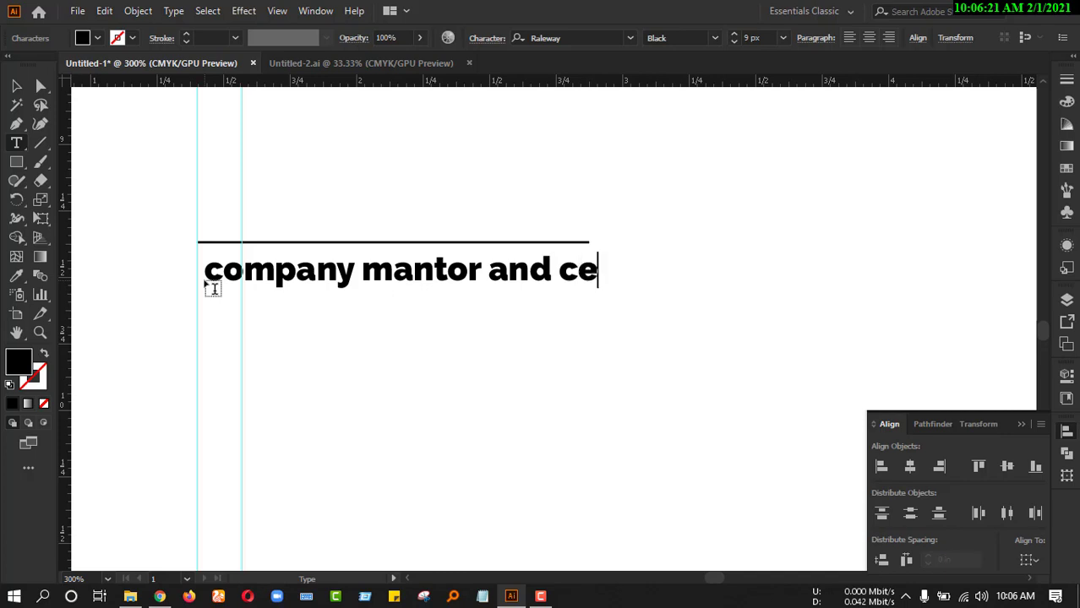
{"action": "type", "text": "o"}
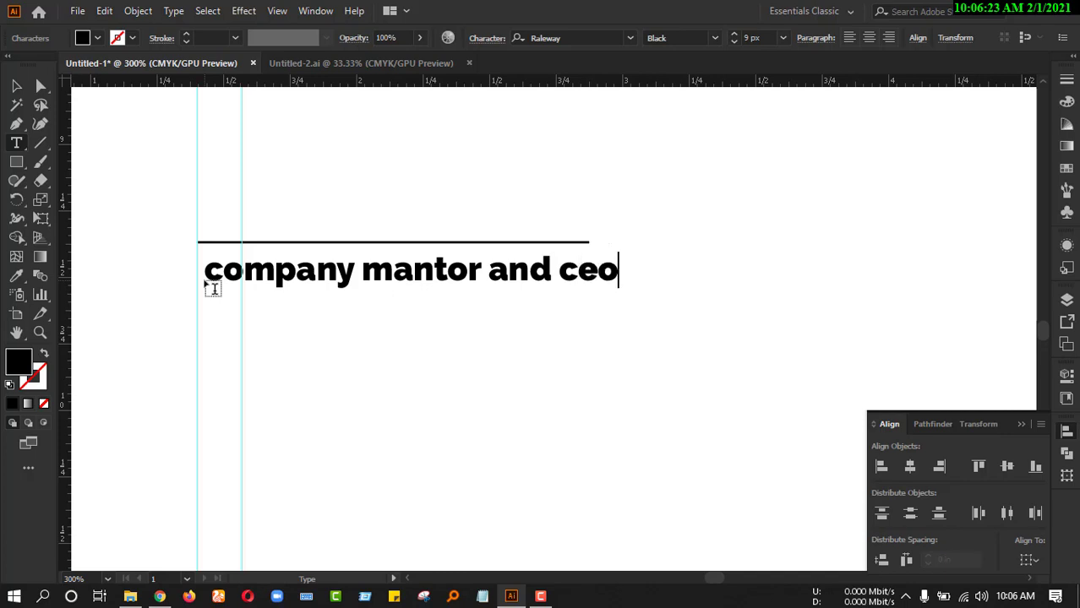
{"action": "key", "text": "Escape"}
{"action": "left_click", "coordinate": [379, 321]}
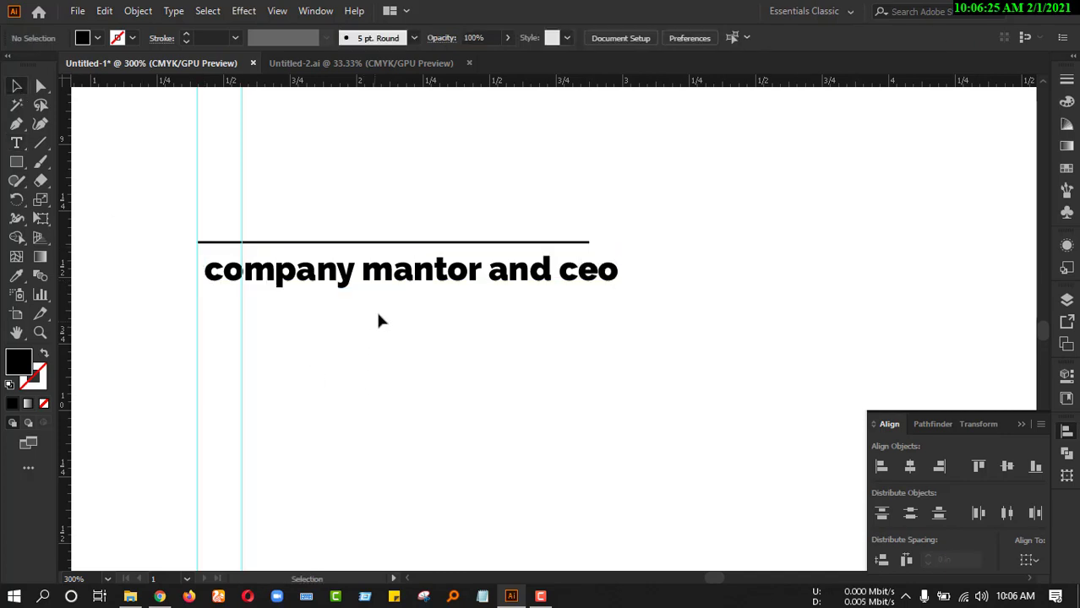
{"action": "left_click_drag", "start_coordinate": [423, 289], "coordinate": [413, 289]}
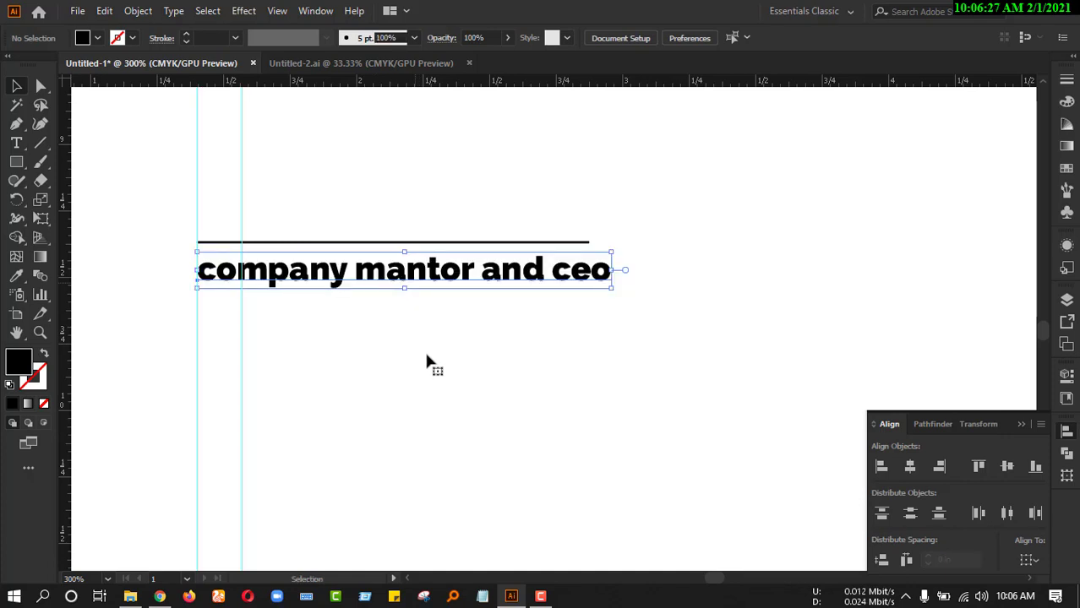
{"action": "left_click", "coordinate": [424, 355]}
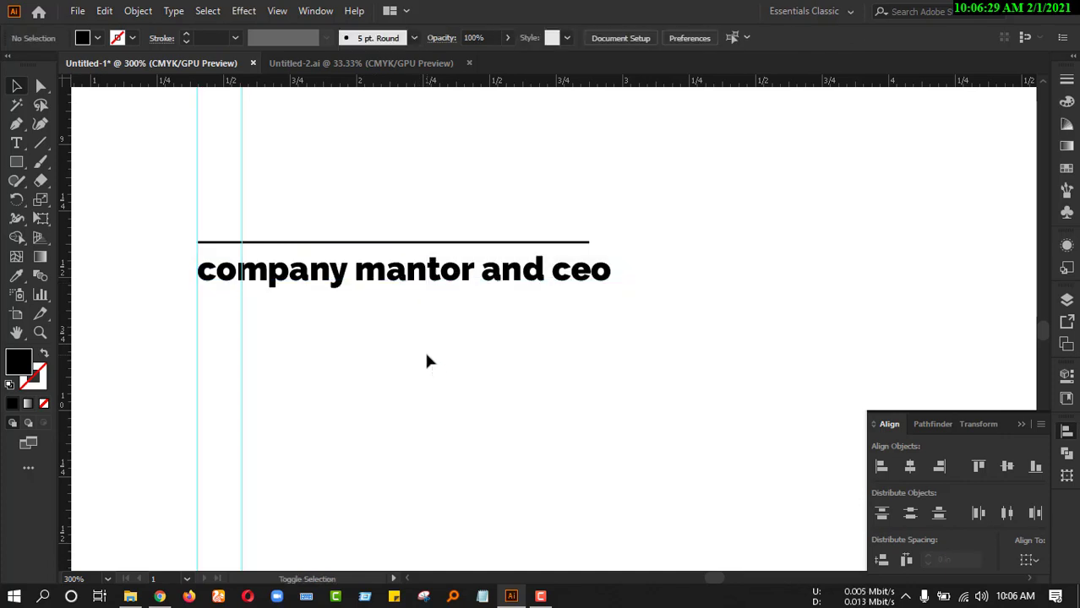
{"action": "scroll", "coordinate": [426, 362], "scroll_direction": "down", "scroll_amount": 2}
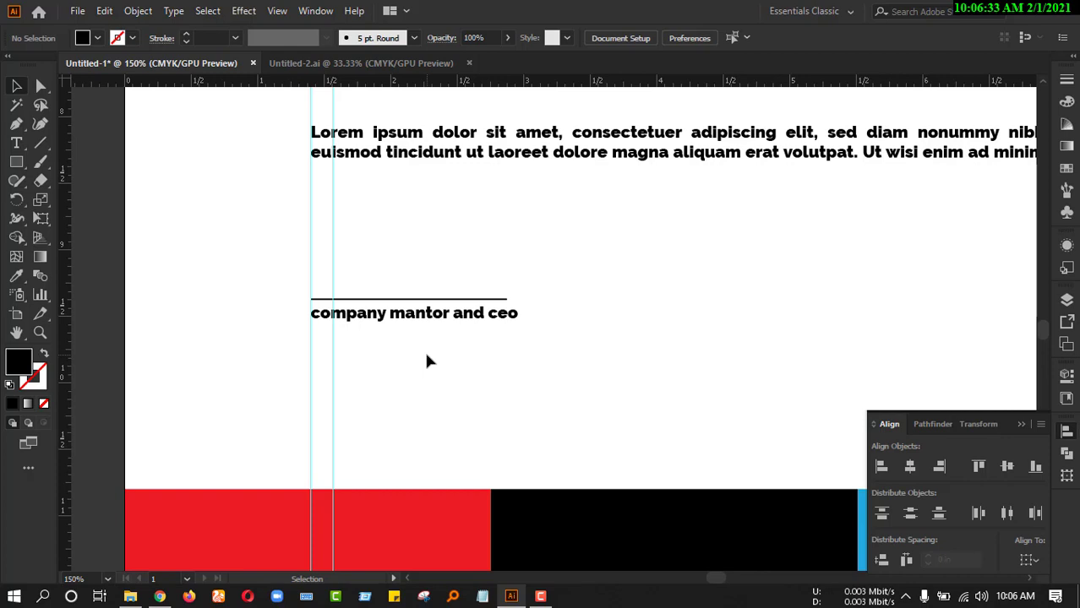
Step: Create a new point-text line just above the signature line
{"action": "scroll", "coordinate": [427, 361], "scroll_direction": "down", "scroll_amount": 1}
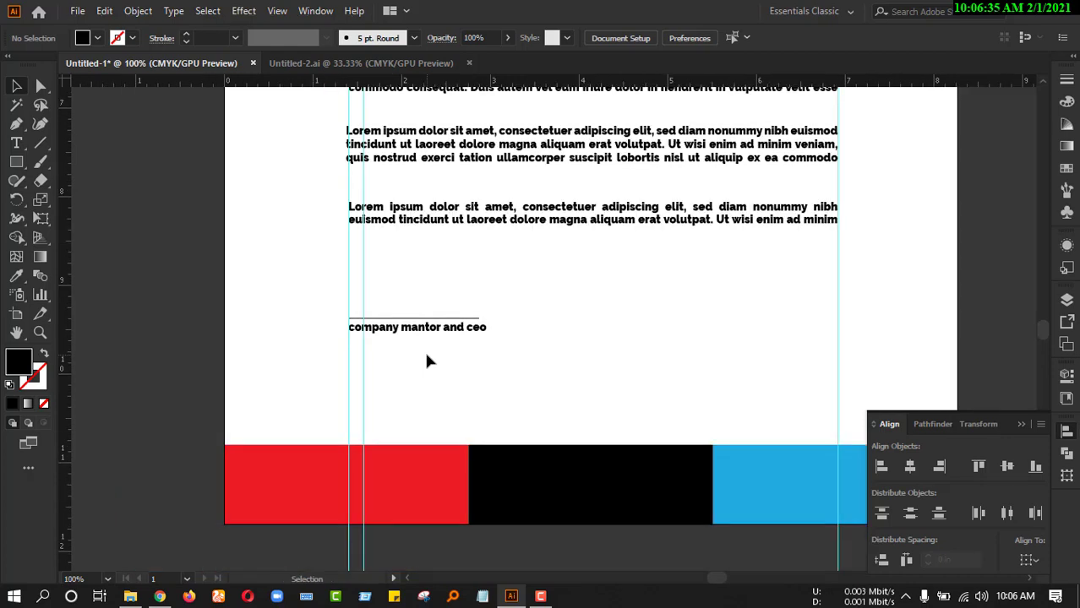
{"action": "left_click", "coordinate": [16, 143]}
{"action": "left_click", "coordinate": [373, 311]}
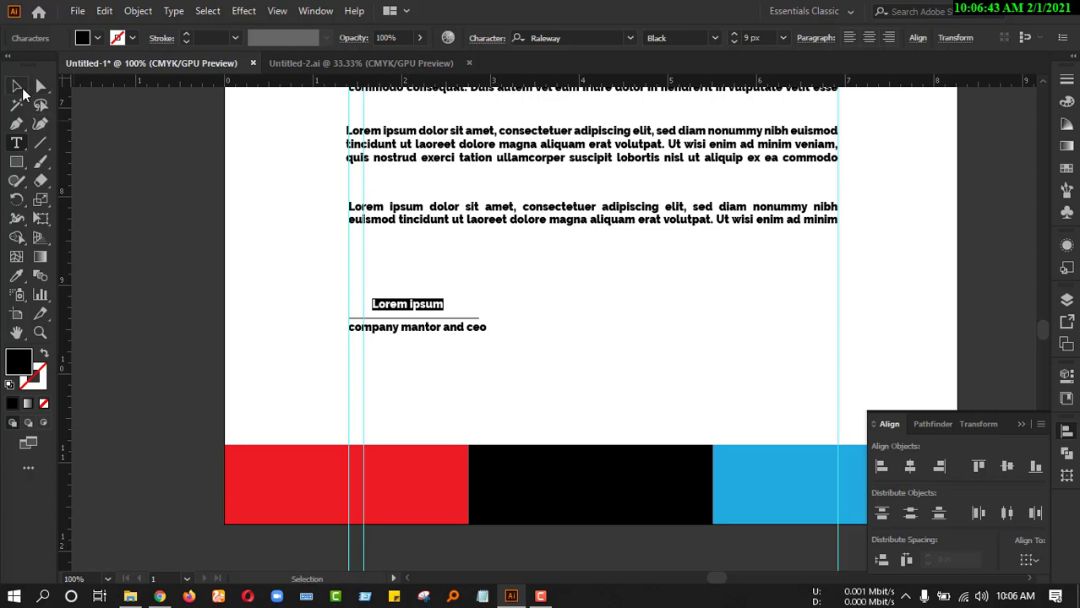
Step: Set the Lorem ipsum text to the Bs Signature Demo font
{"action": "left_click", "coordinate": [22, 87]}
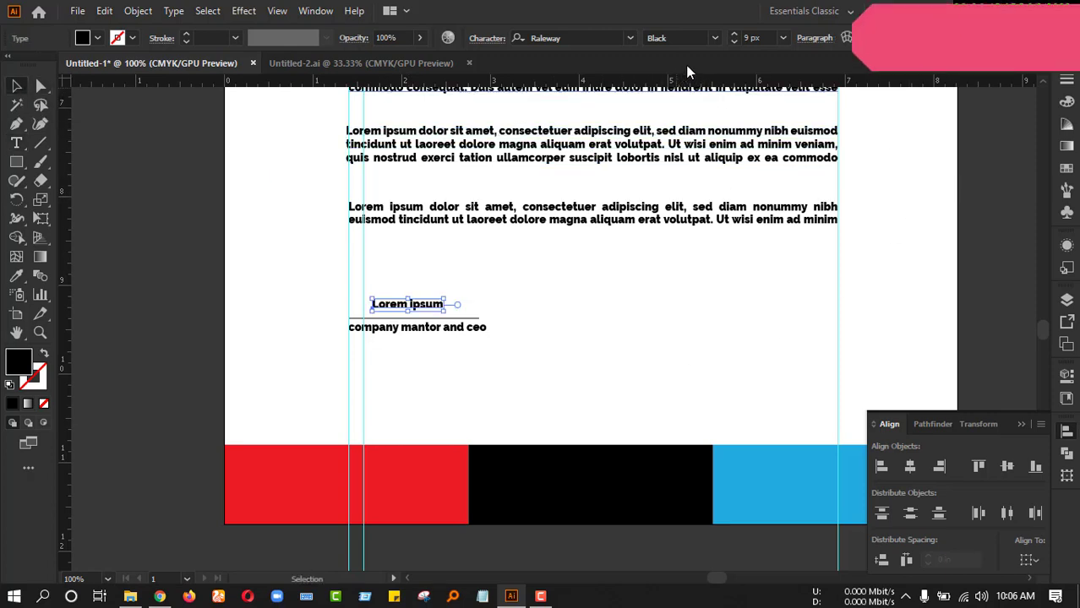
{"action": "left_click", "coordinate": [629, 37]}
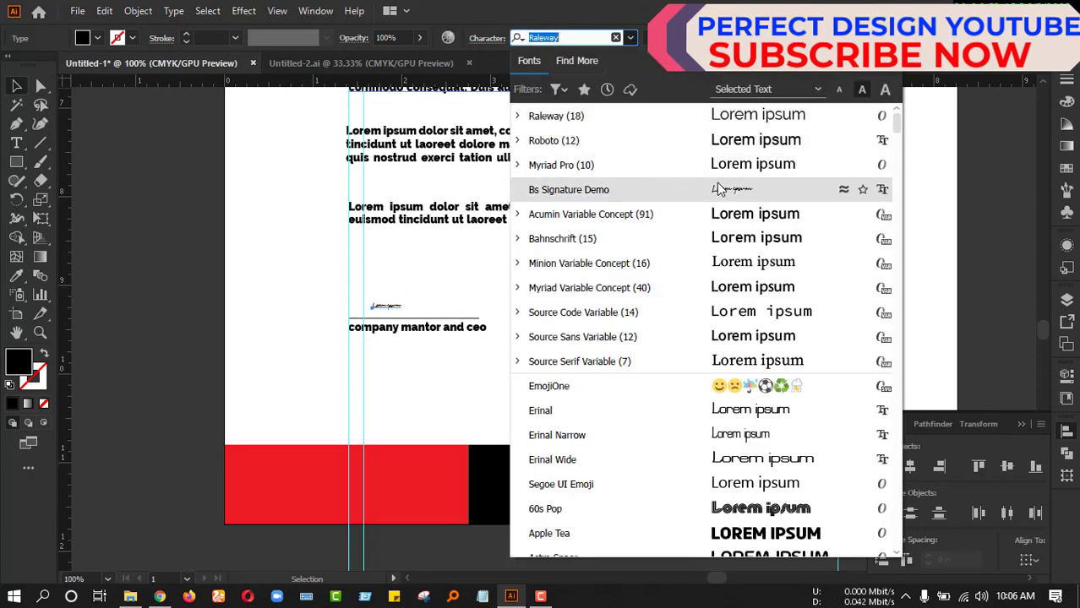
{"action": "left_click", "coordinate": [724, 191]}
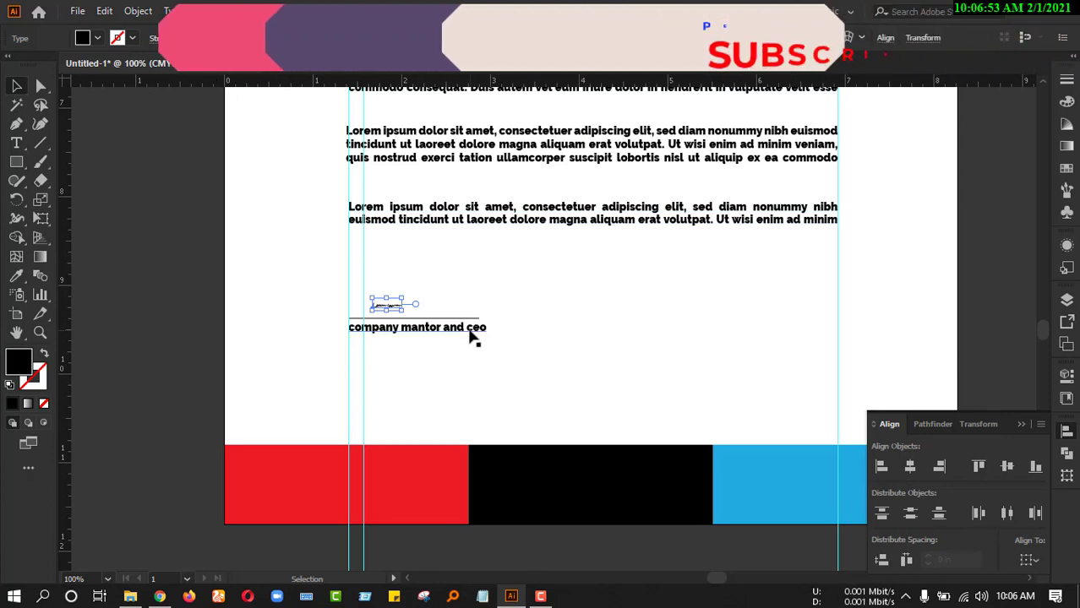
Step: Enlarge the signature to about 17.5 px and move it right above the rule
{"action": "scroll", "coordinate": [470, 321], "scroll_direction": "up", "scroll_amount": 4}
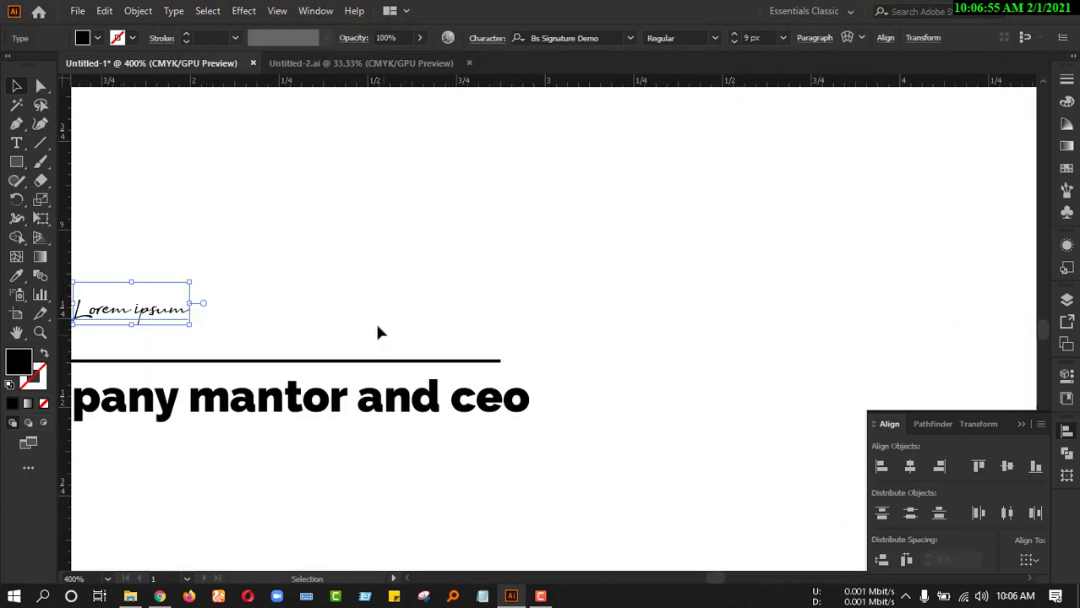
{"action": "left_click_drag", "start_coordinate": [375, 320], "coordinate": [674, 385]}
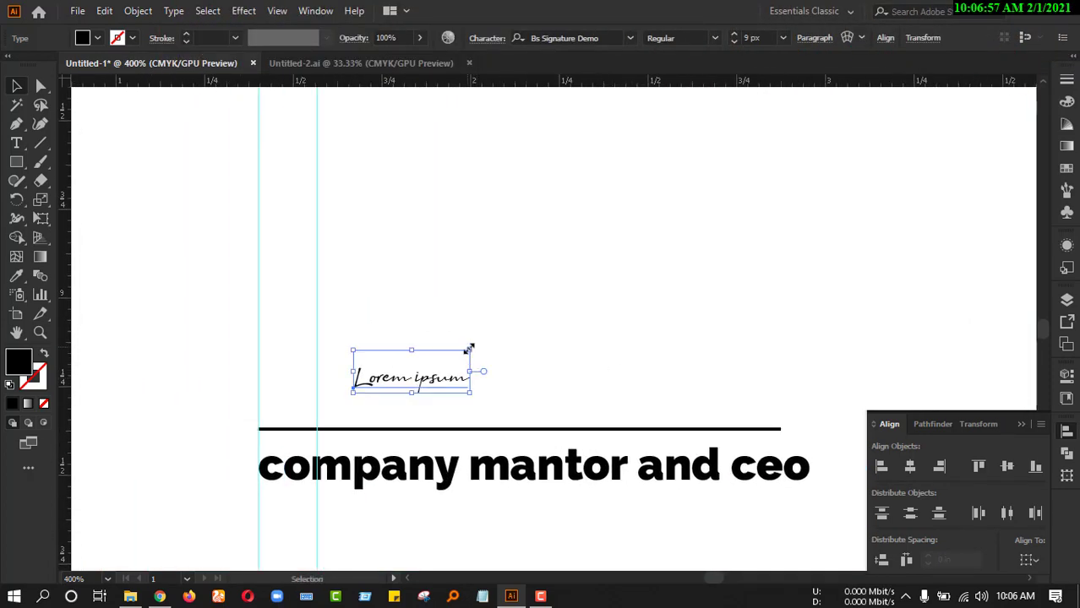
{"action": "left_click_drag", "start_coordinate": [469, 349], "coordinate": [525, 331]}
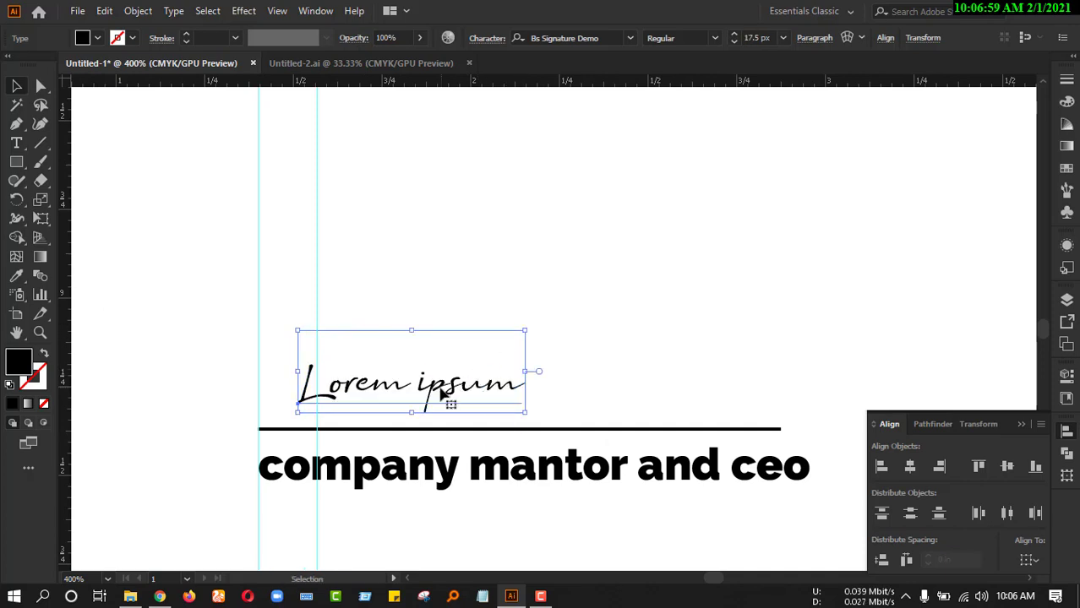
{"action": "left_click_drag", "start_coordinate": [444, 394], "coordinate": [540, 378]}
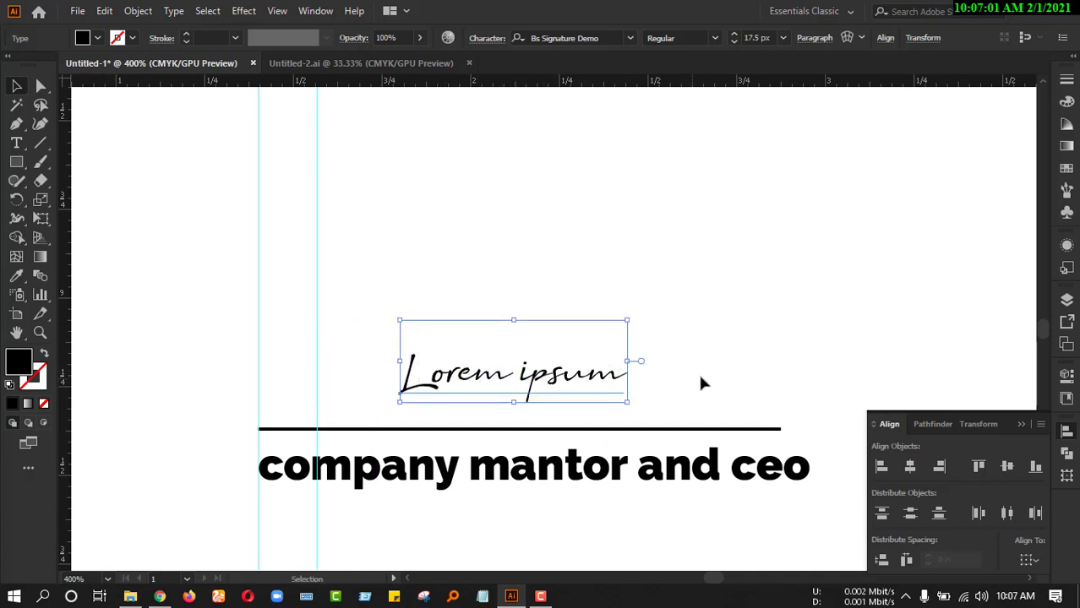
{"action": "left_click", "coordinate": [697, 370]}
{"action": "scroll", "coordinate": [698, 371], "scroll_direction": "down", "scroll_amount": 2}
{"action": "scroll", "coordinate": [697, 371], "scroll_direction": "down", "scroll_amount": 2}
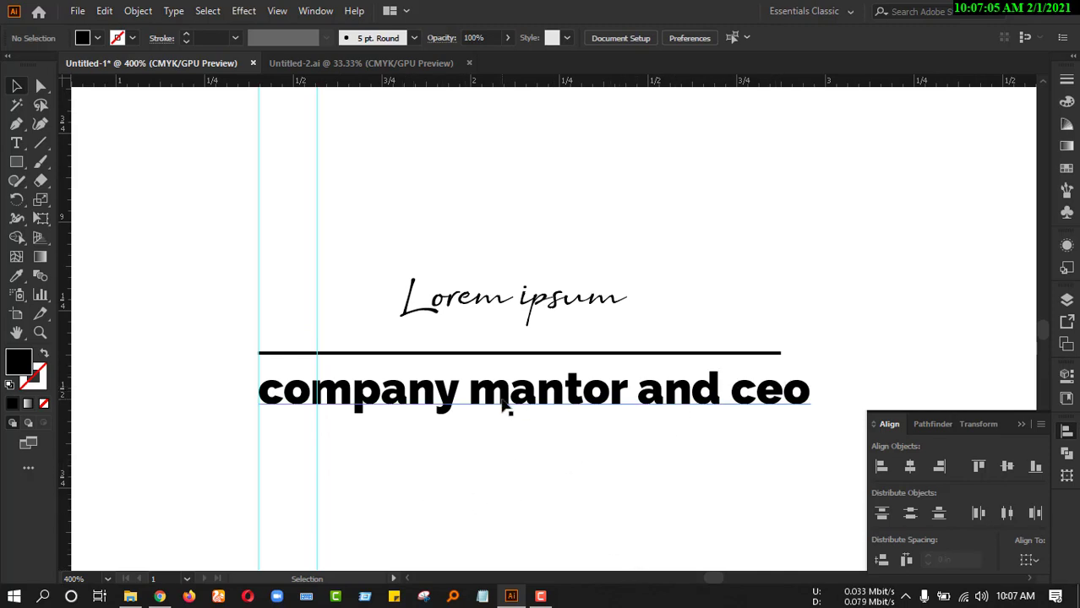
Step: Adjust the divider line's end point and reposition the rule and 'company mantor and ceo' title
{"action": "left_click", "coordinate": [712, 354]}
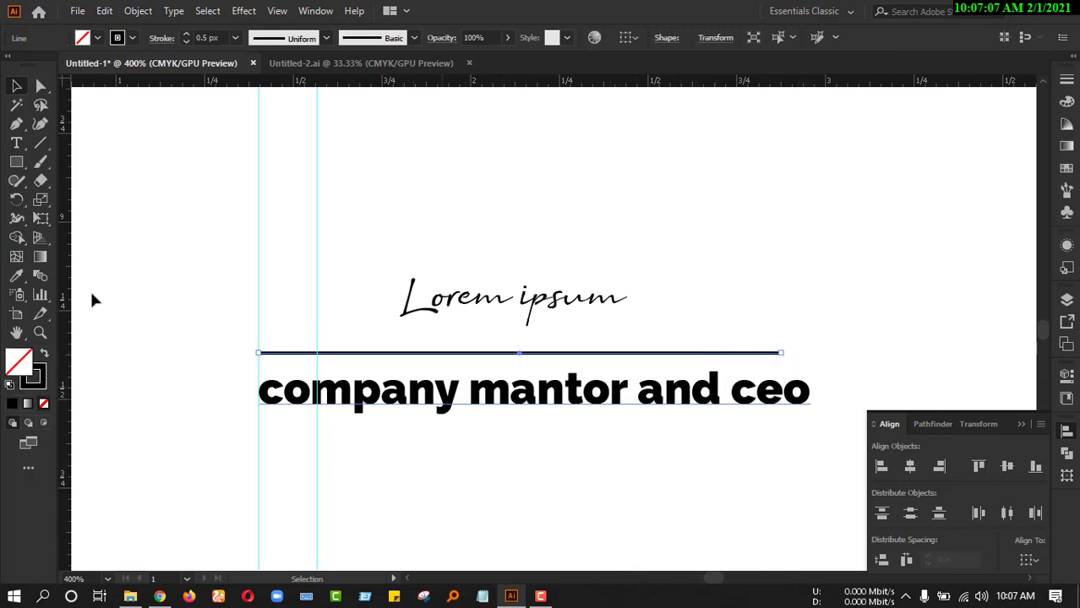
{"action": "left_click", "coordinate": [40, 86]}
{"action": "left_click_drag", "start_coordinate": [780, 353], "coordinate": [809, 357]}
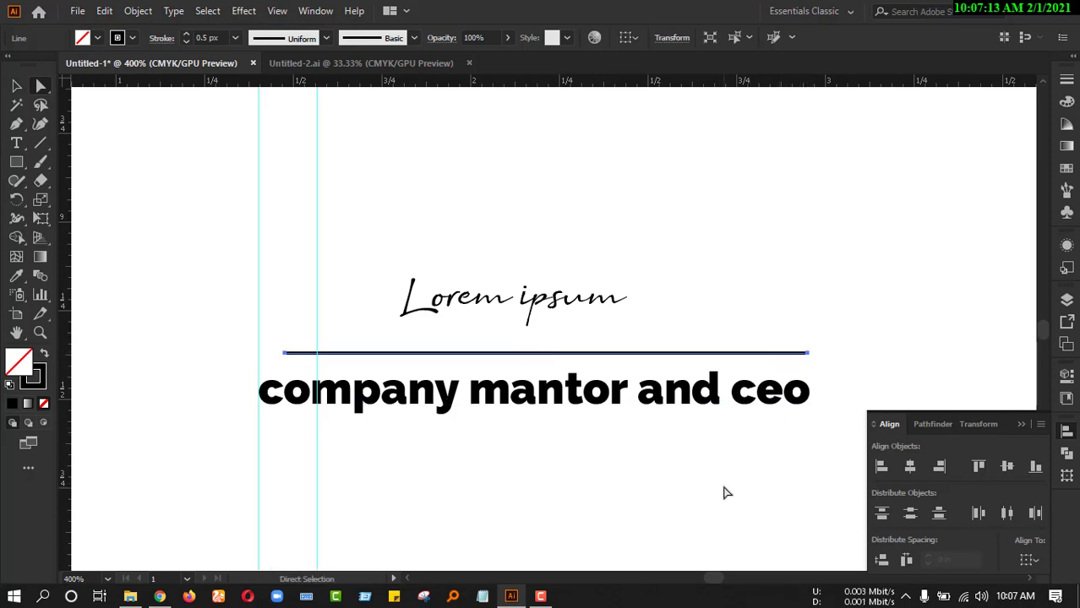
{"action": "left_click", "coordinate": [723, 492]}
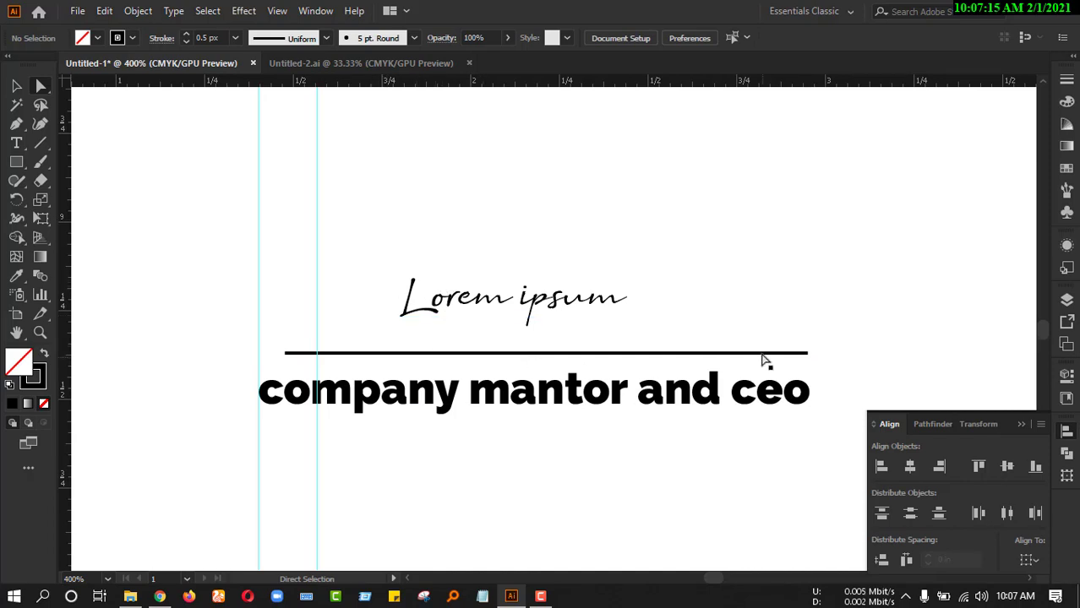
{"action": "left_click", "coordinate": [763, 355]}
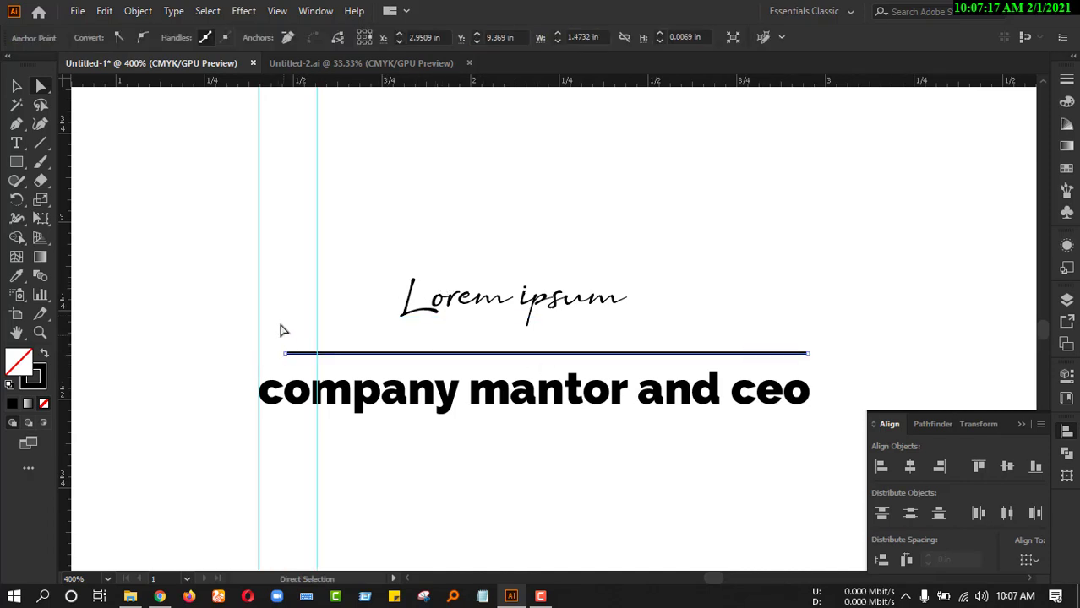
{"action": "left_click", "coordinate": [290, 382], "text": "shift"}
{"action": "left_click_drag", "start_coordinate": [289, 356], "coordinate": [259, 353]}
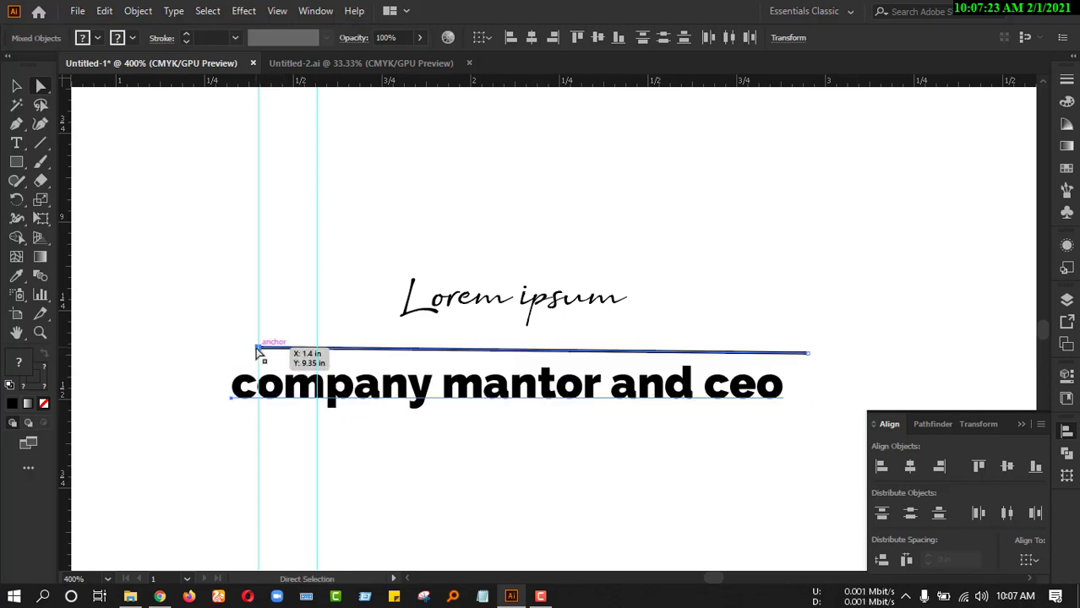
{"action": "left_click", "coordinate": [467, 448]}
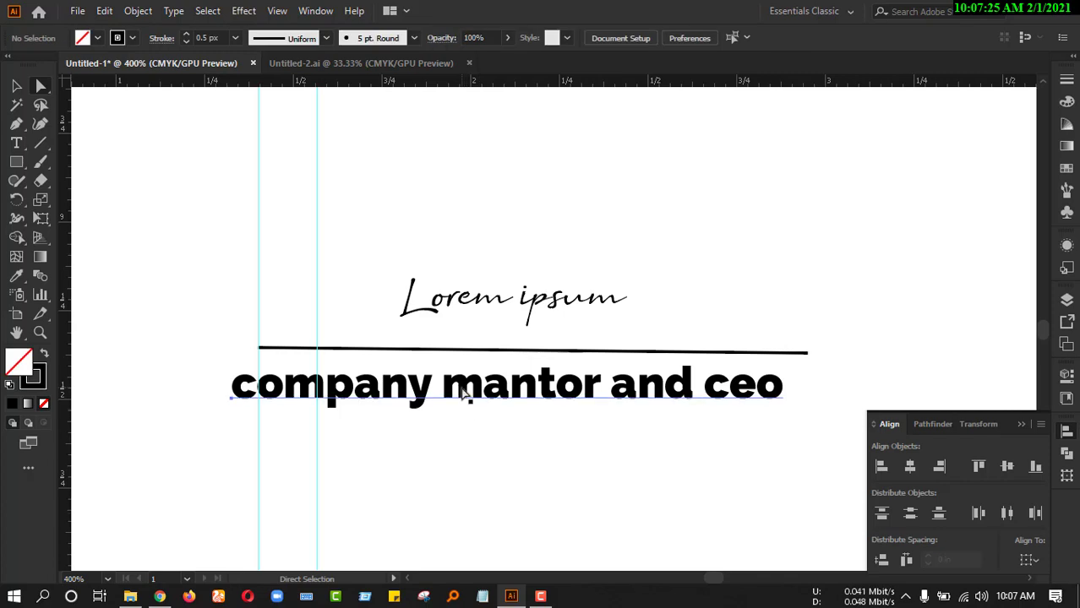
{"action": "left_click_drag", "start_coordinate": [465, 398], "coordinate": [496, 393]}
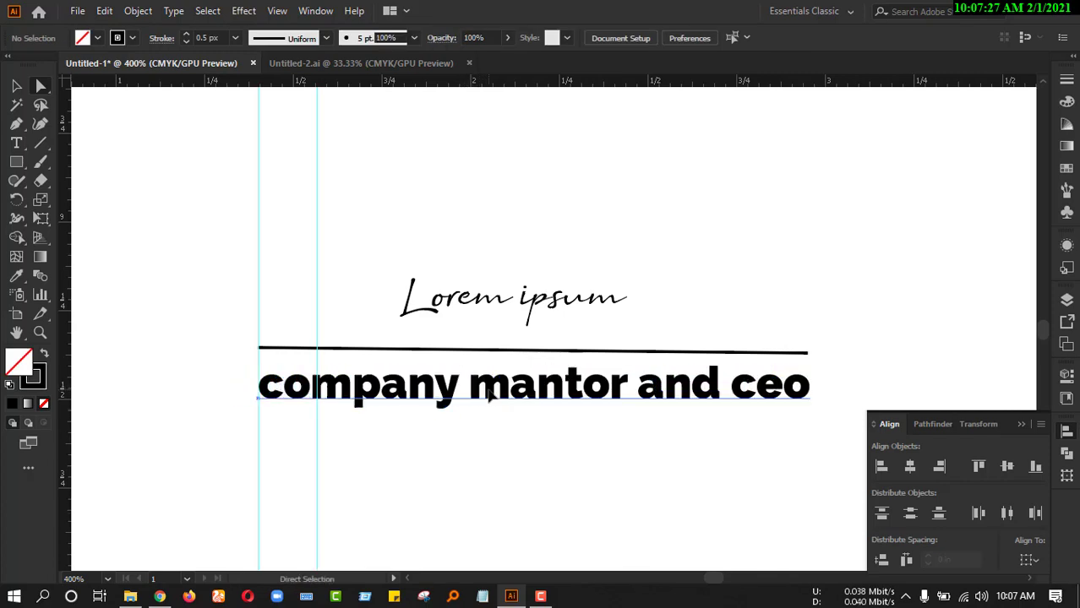
{"action": "left_click", "coordinate": [510, 459]}
Step: Horizontally centre the signature, rule and title, then nudge the block slightly right
{"action": "scroll", "coordinate": [510, 456], "scroll_direction": "up", "scroll_amount": 1}
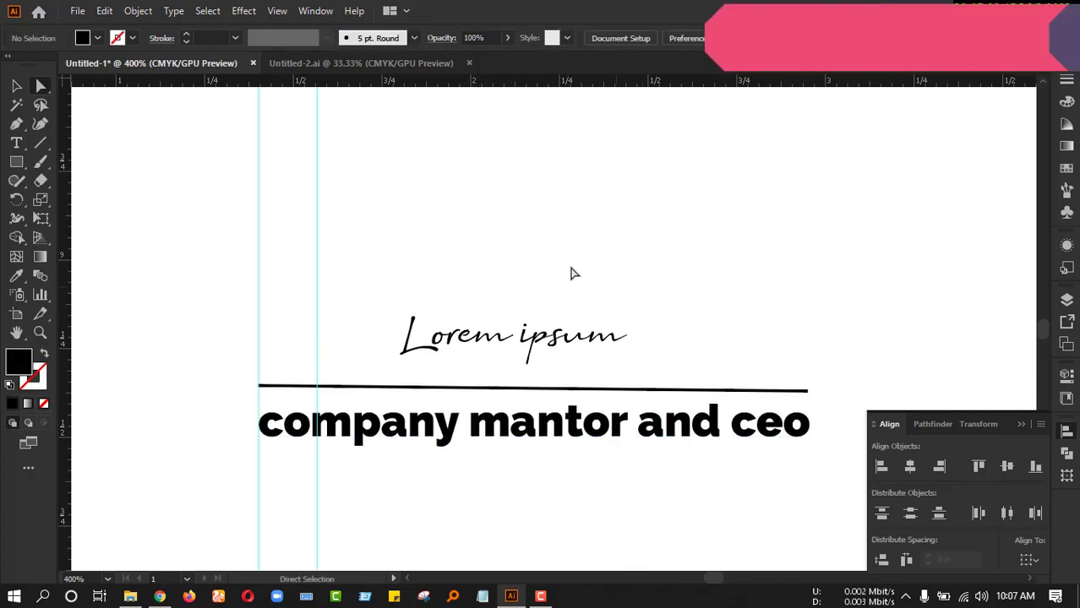
{"action": "mouse_move", "coordinate": [469, 246]}
{"action": "left_mouse_down"}
{"action": "mouse_move", "coordinate": [590, 386]}
{"action": "mouse_move", "coordinate": [610, 442]}
{"action": "mouse_move", "coordinate": [642, 478]}
{"action": "left_mouse_up"}
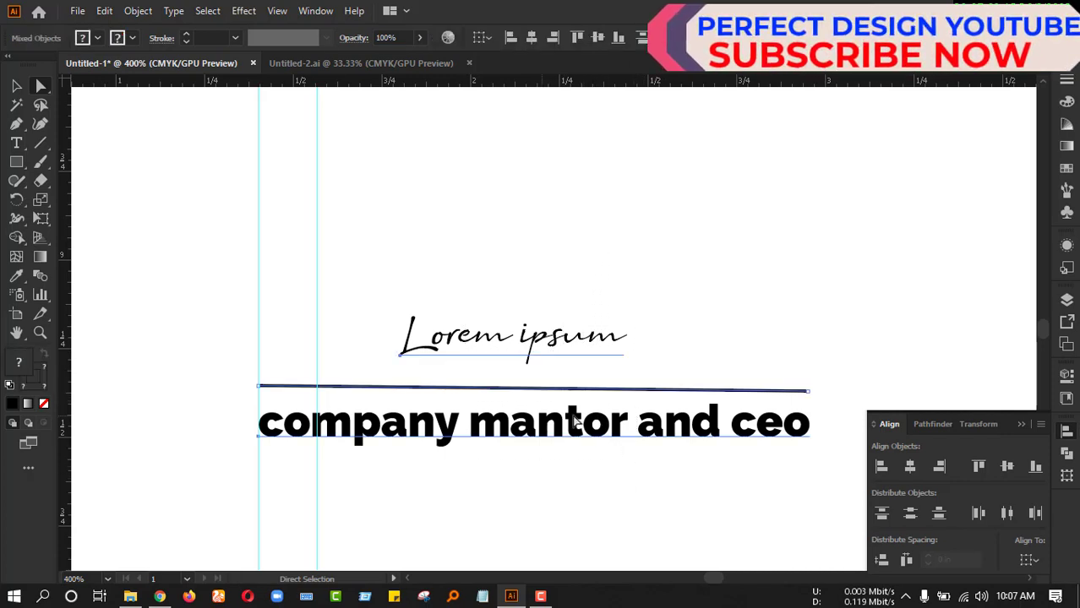
{"action": "left_click", "coordinate": [909, 470]}
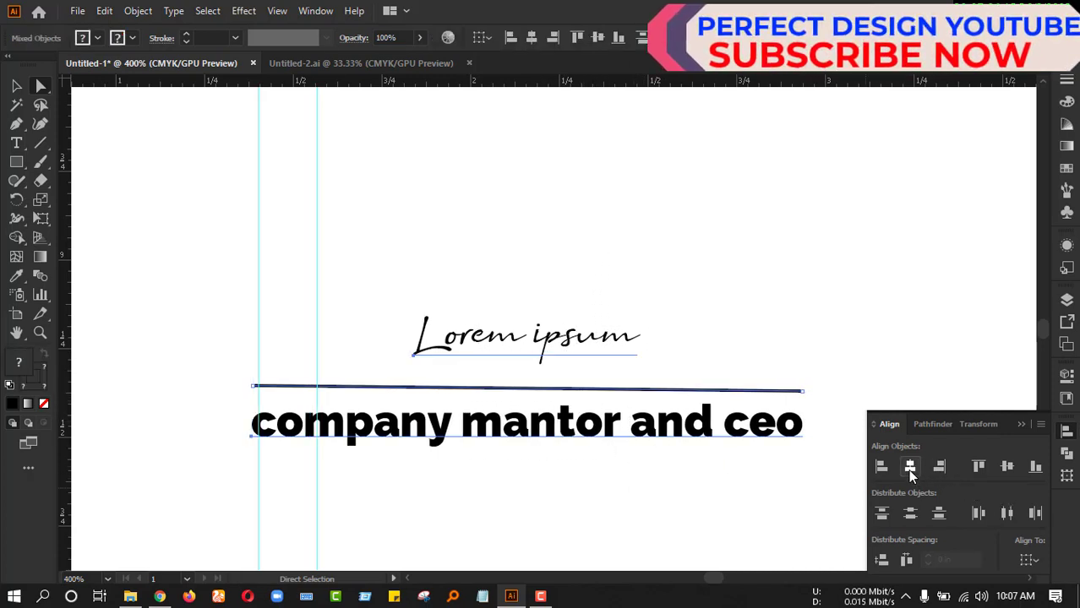
{"action": "left_click", "coordinate": [581, 528]}
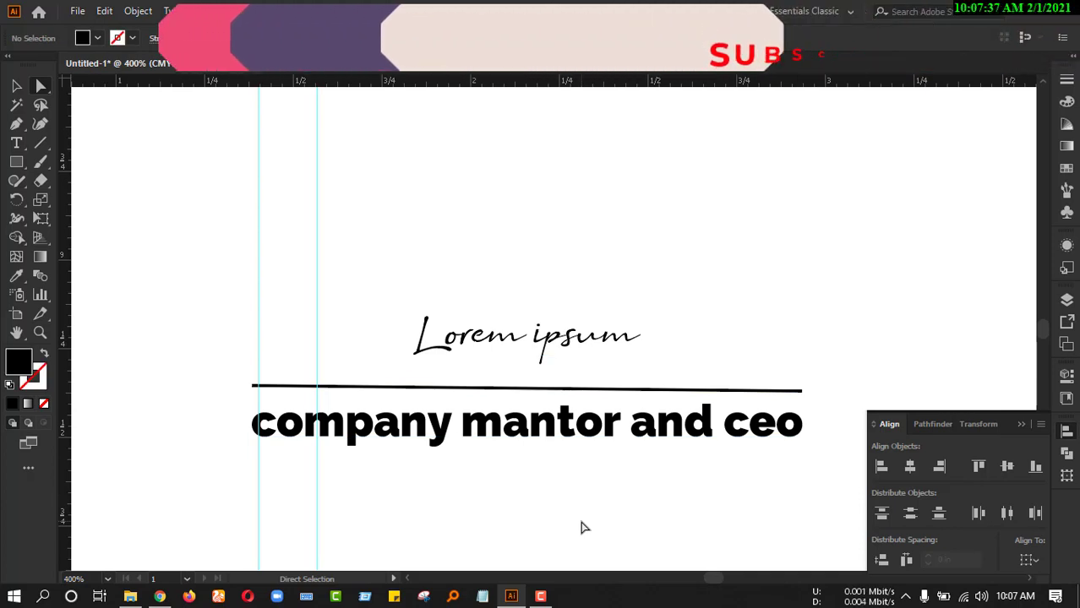
{"action": "left_click_drag", "start_coordinate": [418, 244], "coordinate": [553, 460]}
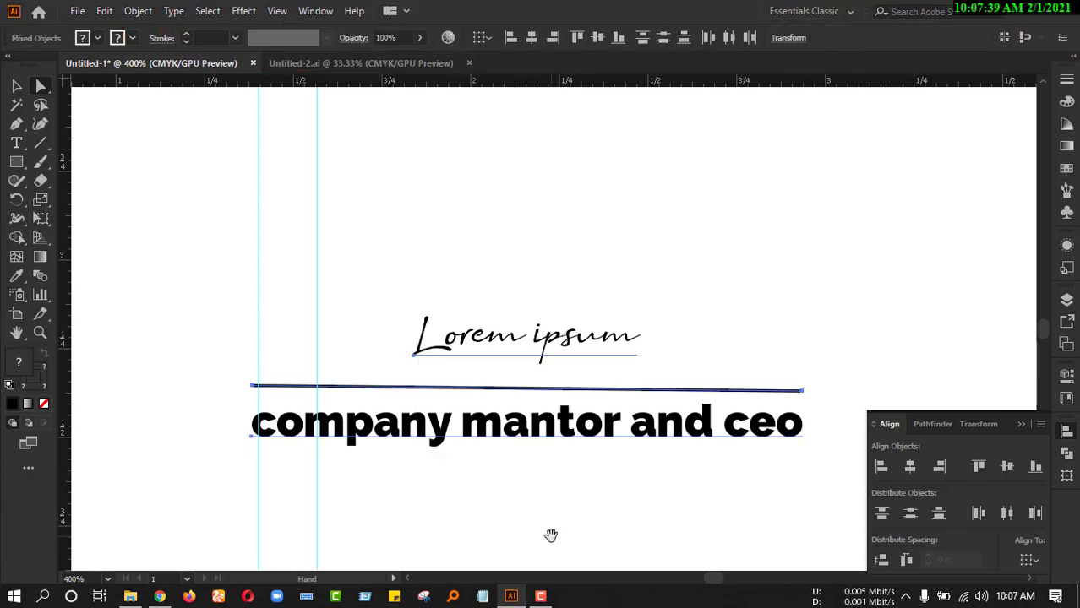
{"action": "left_click_drag", "start_coordinate": [550, 535], "coordinate": [639, 516]}
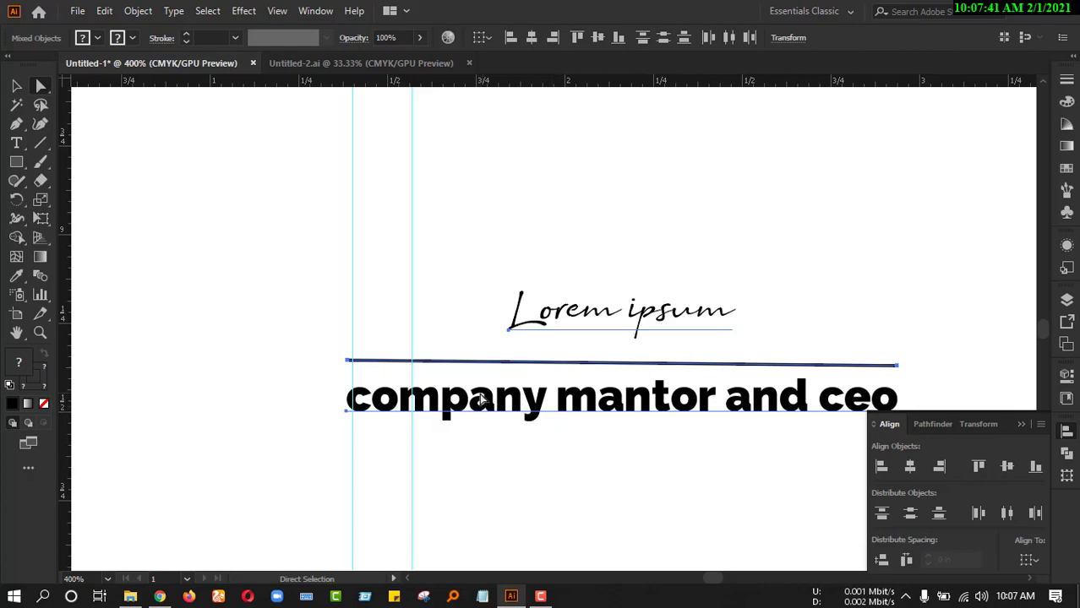
{"action": "left_click_drag", "start_coordinate": [478, 401], "coordinate": [488, 402]}
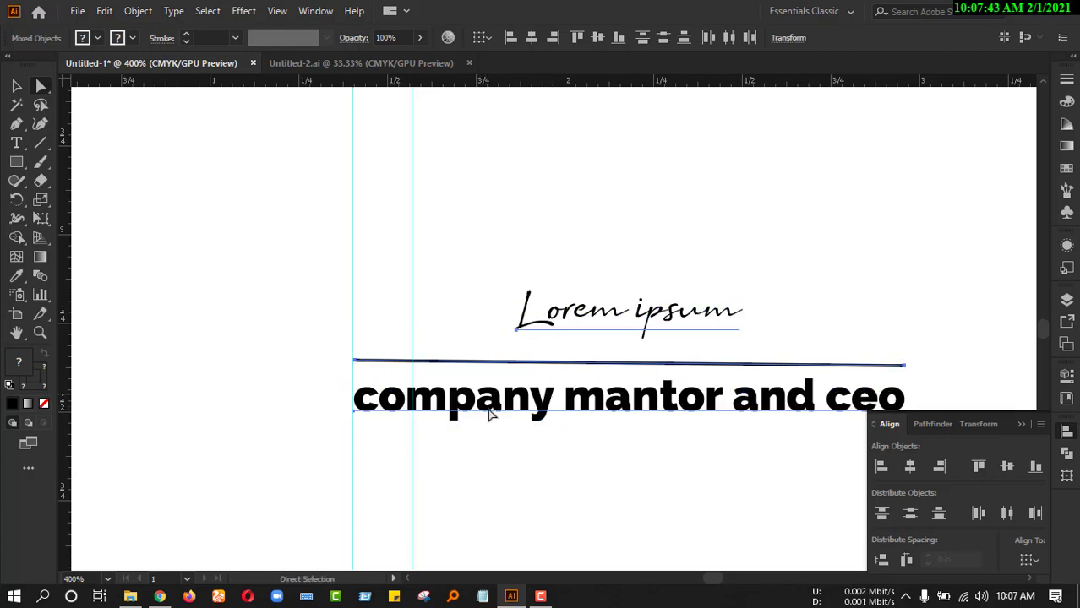
{"action": "left_click", "coordinate": [496, 498]}
{"action": "scroll", "coordinate": [496, 499], "scroll_direction": "down", "scroll_amount": 2}
Step: Group the signature, rule and title into one object
{"action": "scroll", "coordinate": [496, 499], "scroll_direction": "down", "scroll_amount": 1}
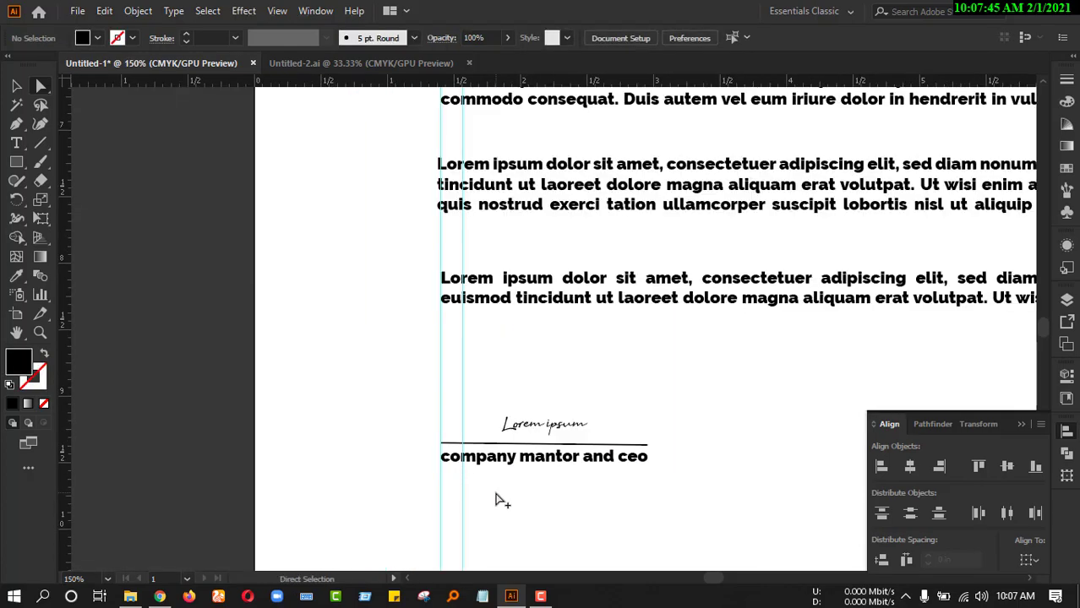
{"action": "scroll", "coordinate": [497, 499], "scroll_direction": "down", "scroll_amount": 1}
{"action": "scroll", "coordinate": [575, 490], "scroll_direction": "down", "scroll_amount": 1}
{"action": "scroll", "coordinate": [572, 488], "scroll_direction": "down", "scroll_amount": 2}
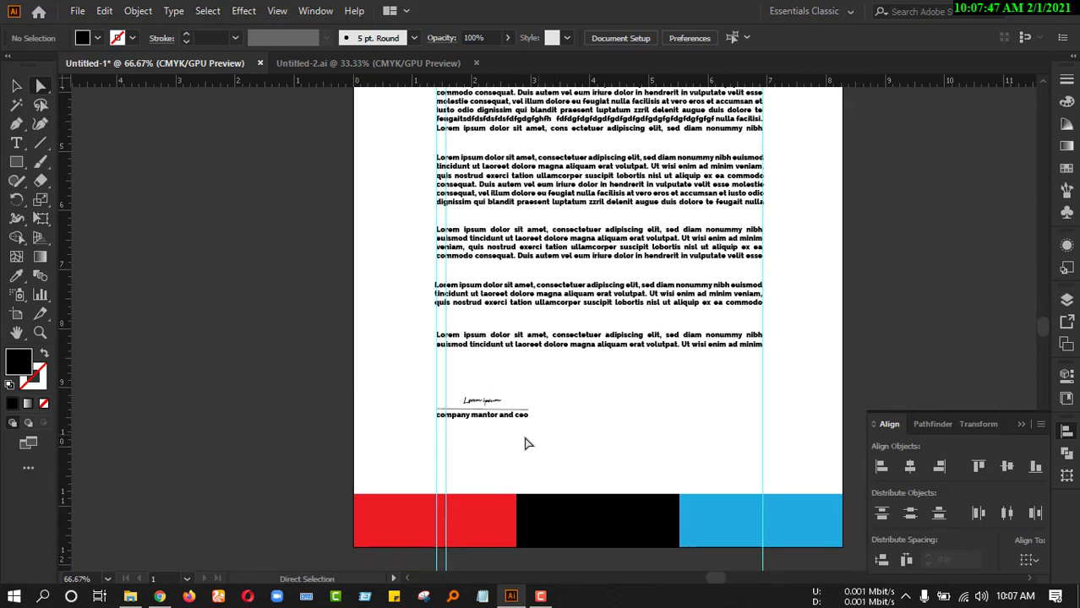
{"action": "left_click", "coordinate": [473, 381]}
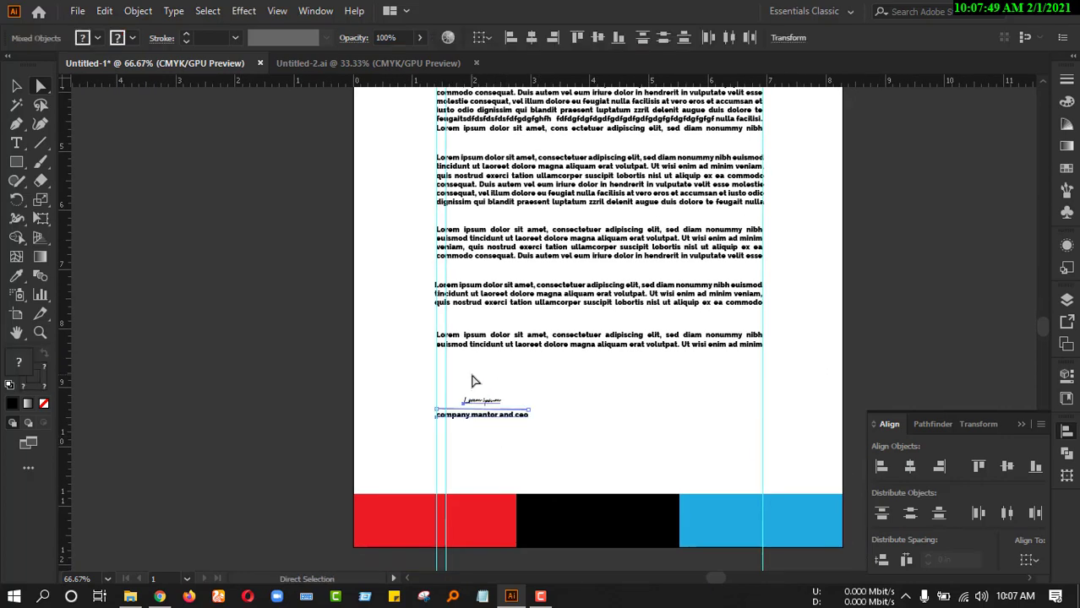
{"action": "key", "text": "ctrl+g"}
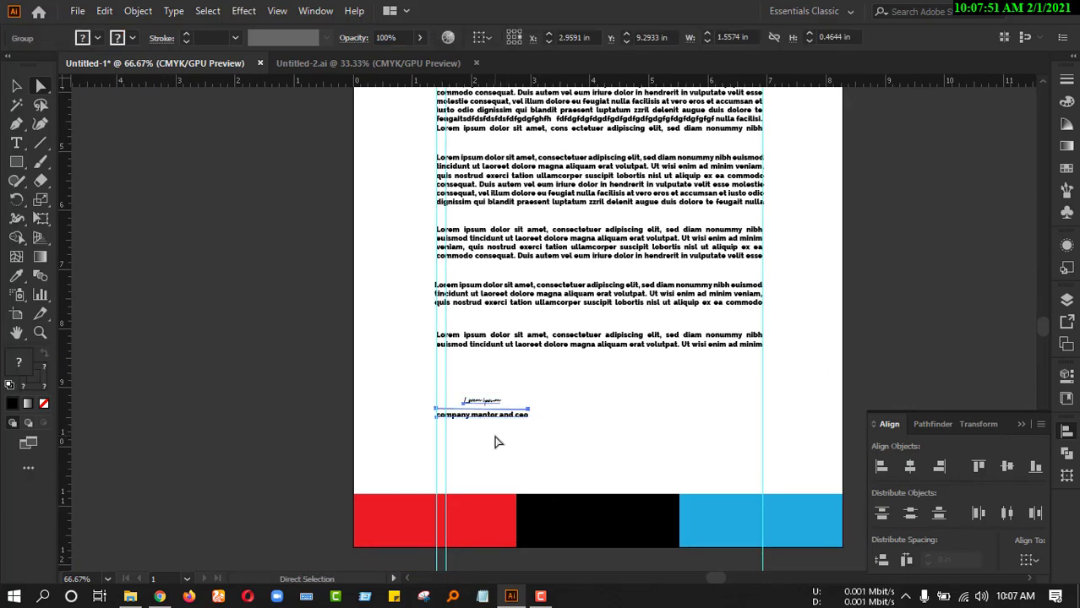
{"action": "left_click", "coordinate": [497, 442]}
Step: Move the signature group about 0.11 in higher on the letterhead
{"action": "scroll", "coordinate": [500, 462], "scroll_direction": "up", "scroll_amount": 1}
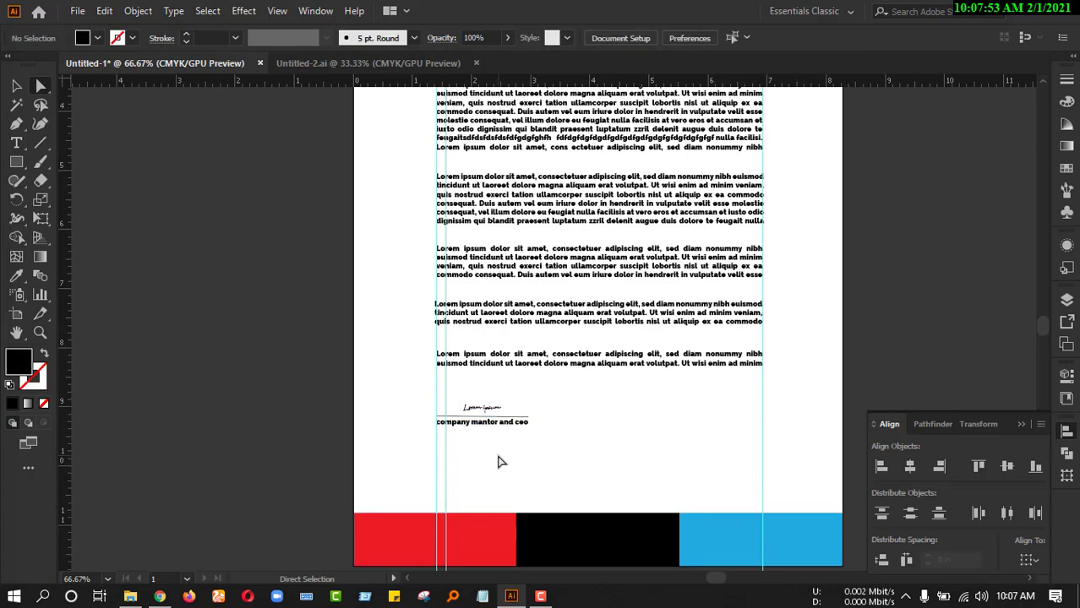
{"action": "scroll", "coordinate": [499, 462], "scroll_direction": "up", "scroll_amount": 1}
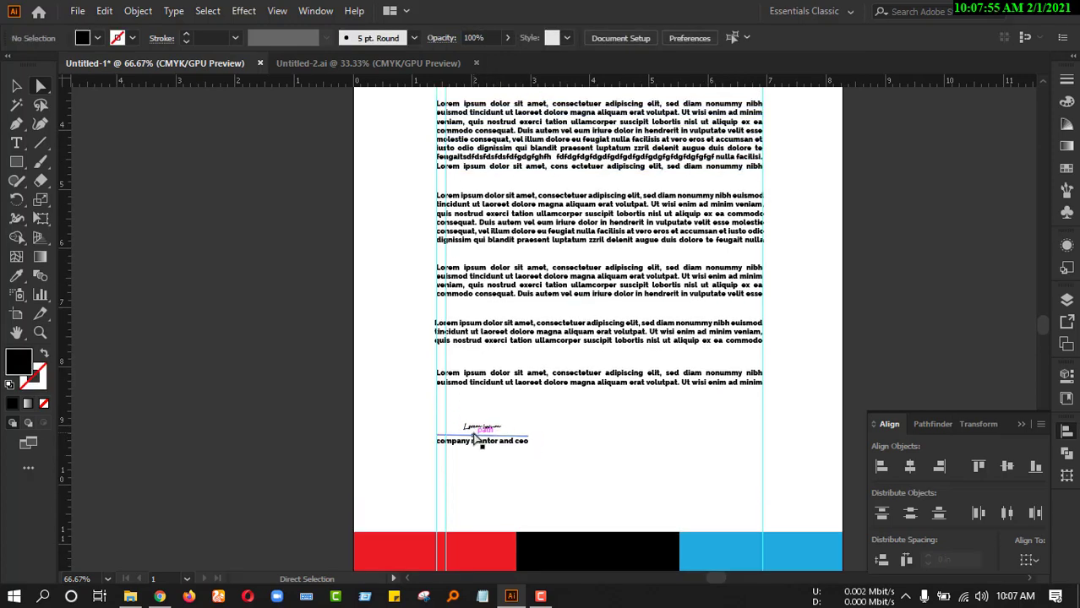
{"action": "left_click", "coordinate": [470, 447]}
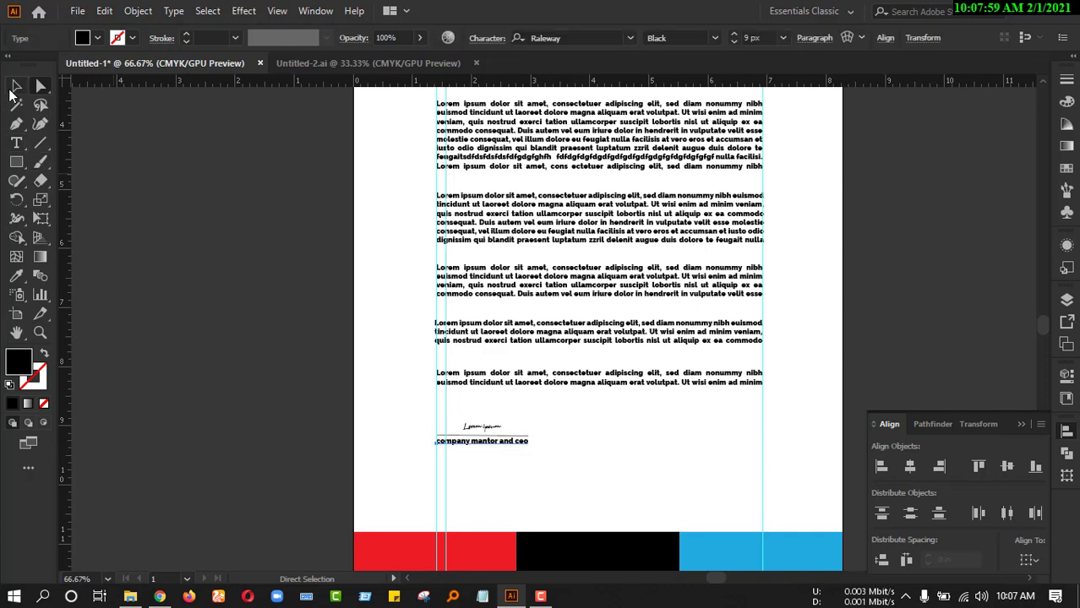
{"action": "left_click", "coordinate": [16, 85]}
{"action": "left_click", "coordinate": [512, 466]}
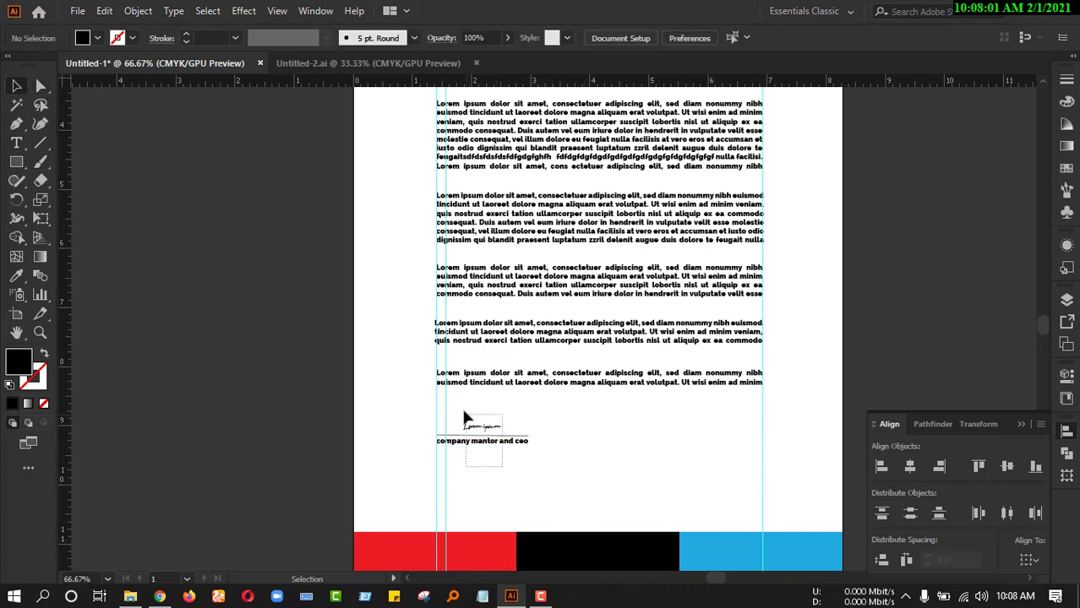
{"action": "left_click", "coordinate": [478, 446]}
{"action": "left_click_drag", "start_coordinate": [478, 444], "coordinate": [478, 437]}
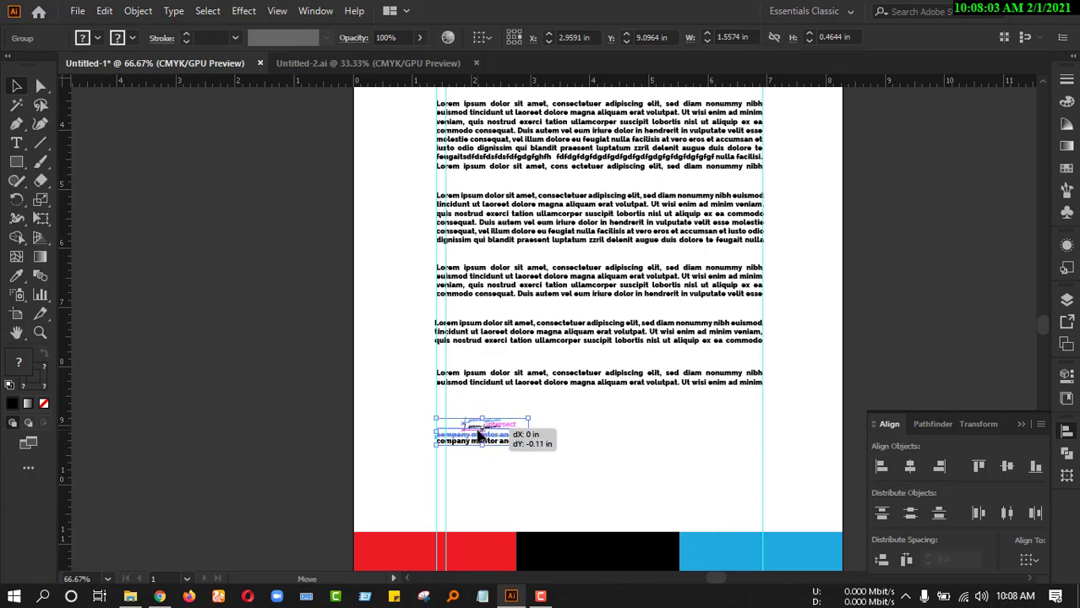
{"action": "left_click", "coordinate": [488, 476]}
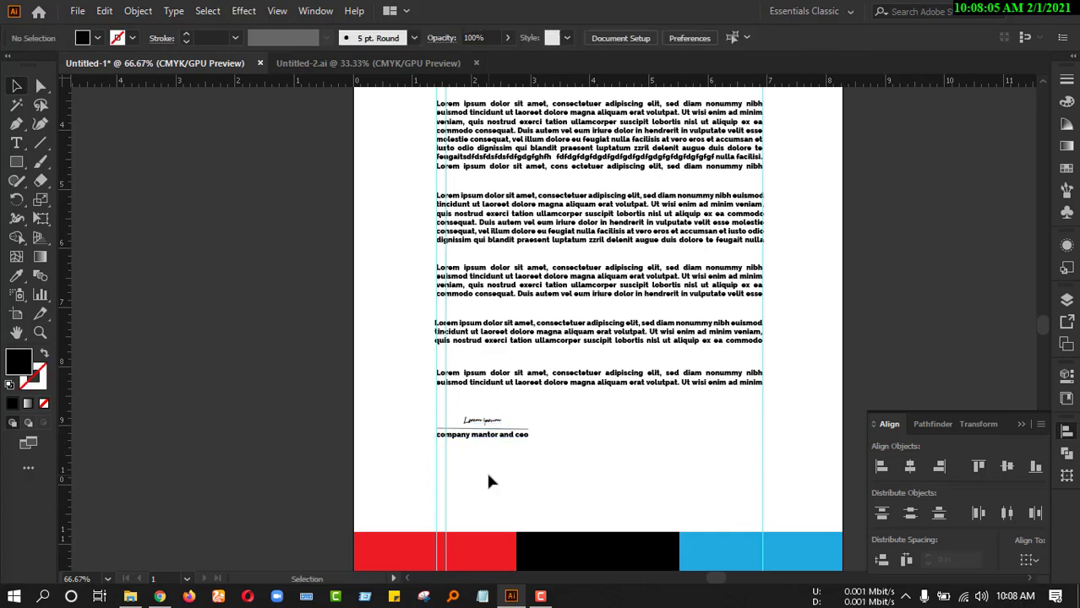
{"action": "scroll", "coordinate": [663, 476], "scroll_direction": "down", "scroll_amount": 1}
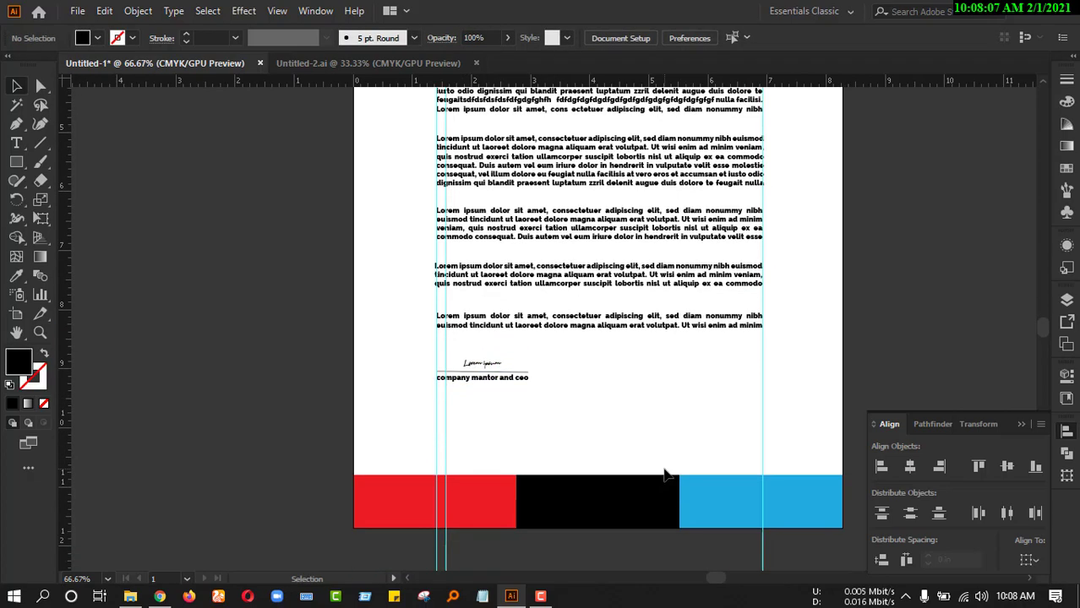
Step: Nudge the signature and title group down twice with Shift+Down toward the footer bar
{"action": "scroll", "coordinate": [664, 475], "scroll_direction": "down", "scroll_amount": 2}
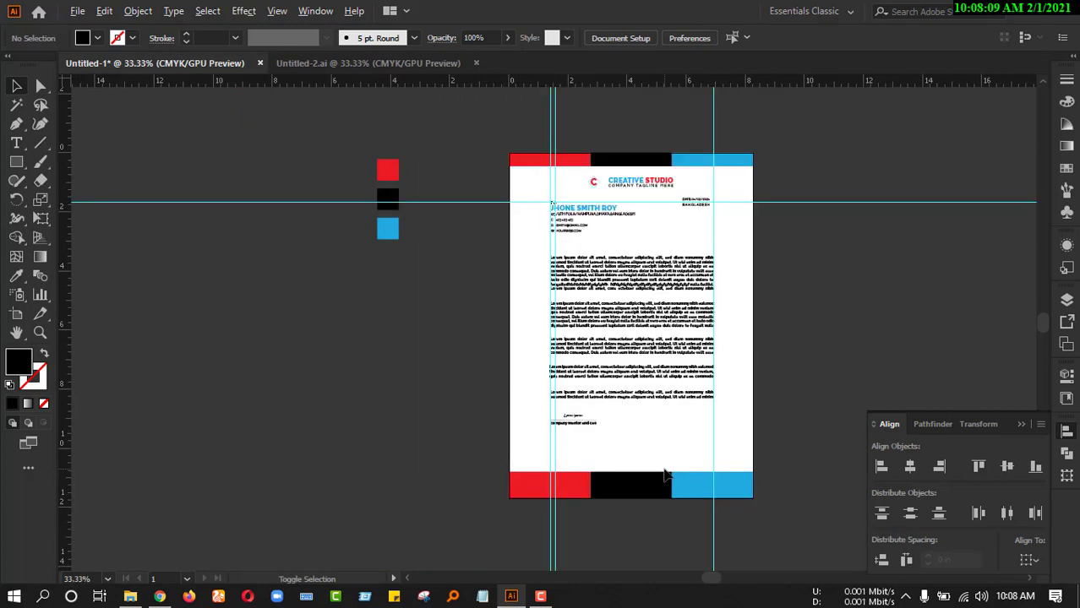
{"action": "scroll", "coordinate": [664, 476], "scroll_direction": "up", "scroll_amount": 1}
{"action": "scroll", "coordinate": [664, 476], "scroll_direction": "up", "scroll_amount": 1}
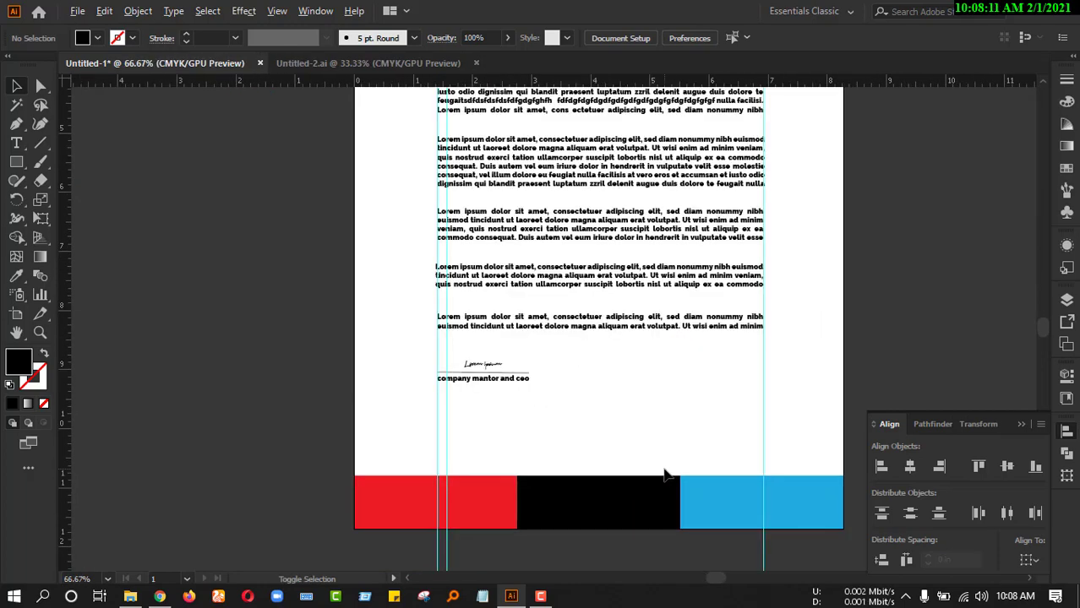
{"action": "scroll", "coordinate": [661, 477], "scroll_direction": "down", "scroll_amount": 2}
{"action": "mouse_move", "coordinate": [642, 475]}
{"action": "left_mouse_down"}
{"action": "mouse_move", "coordinate": [634, 452]}
{"action": "mouse_move", "coordinate": [574, 460]}
{"action": "left_mouse_up"}
{"action": "scroll", "coordinate": [574, 459], "scroll_direction": "up", "scroll_amount": 2}
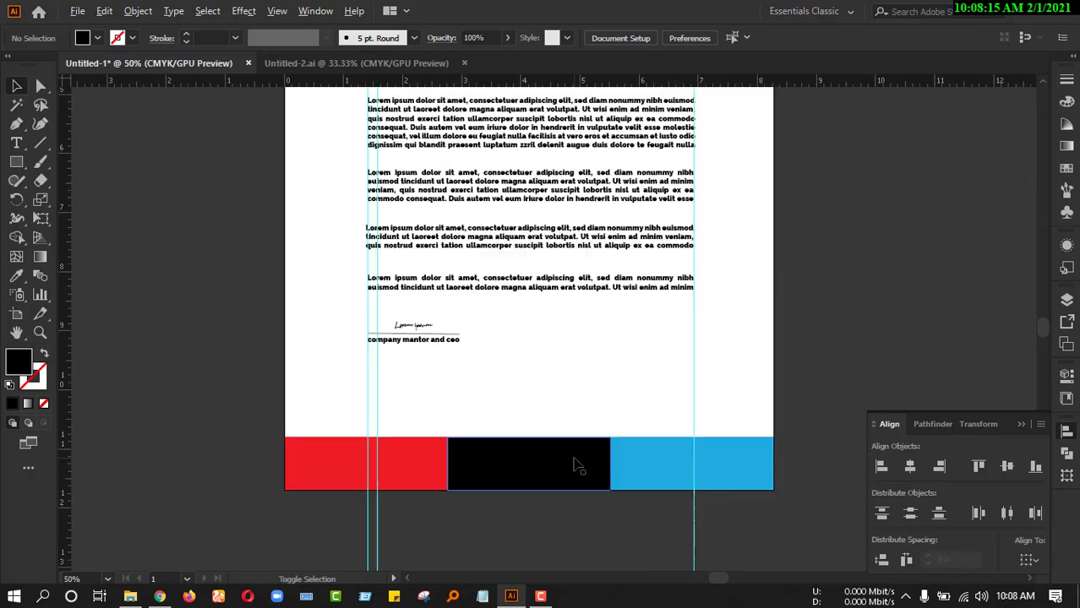
{"action": "scroll", "coordinate": [575, 463], "scroll_direction": "up", "scroll_amount": 1}
{"action": "left_click_drag", "start_coordinate": [424, 328], "coordinate": [445, 364]}
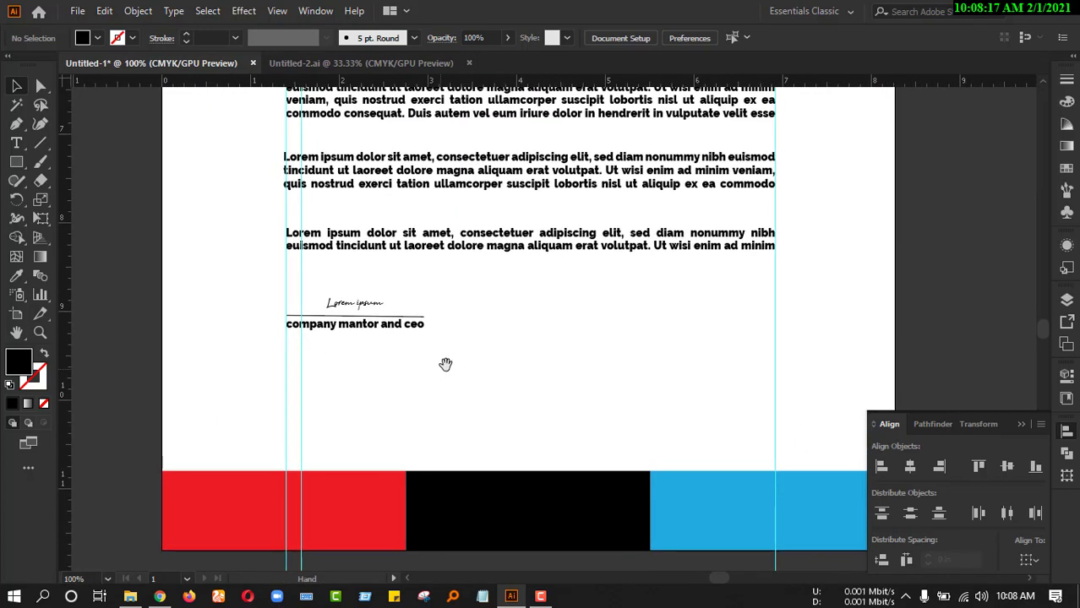
{"action": "left_click", "coordinate": [328, 289]}
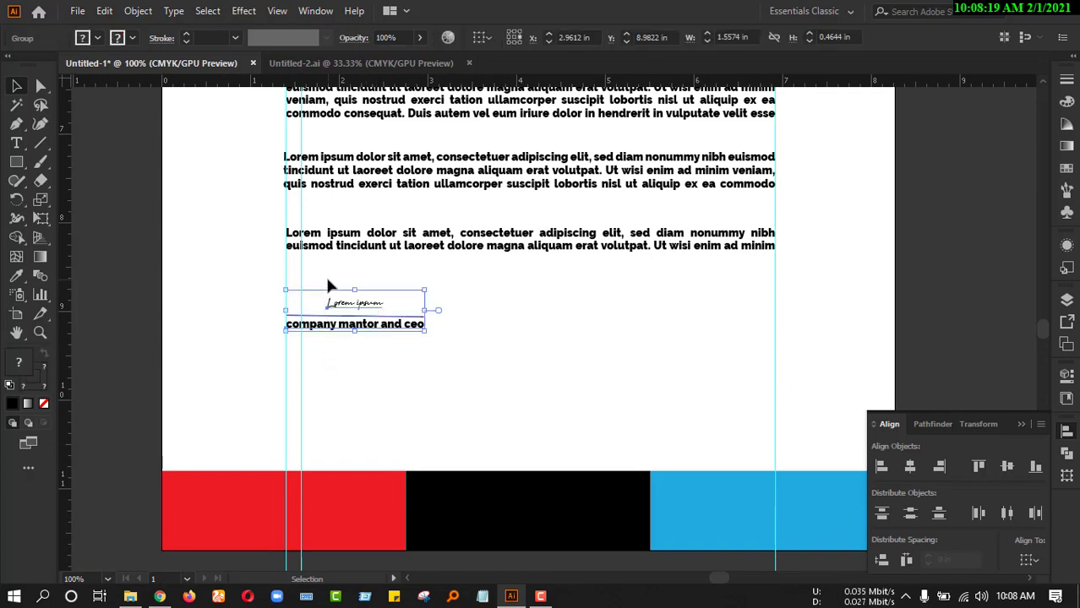
{"action": "key", "text": "shift+Down"}
{"action": "key", "text": "shift+Down"}
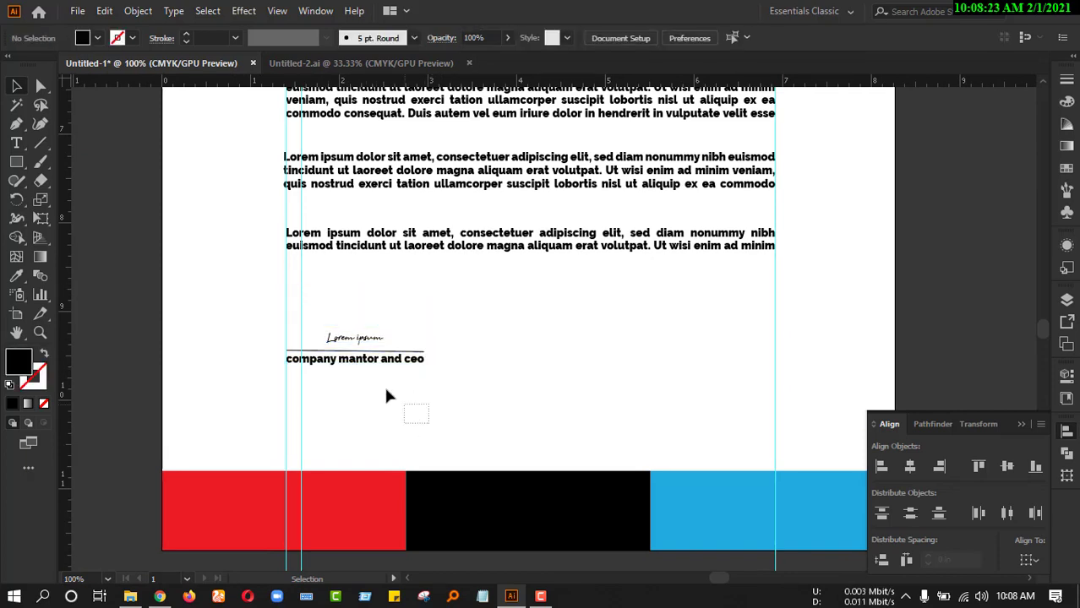
{"action": "left_click_drag", "start_coordinate": [430, 417], "coordinate": [345, 318]}
{"action": "key", "text": "shift+Down"}
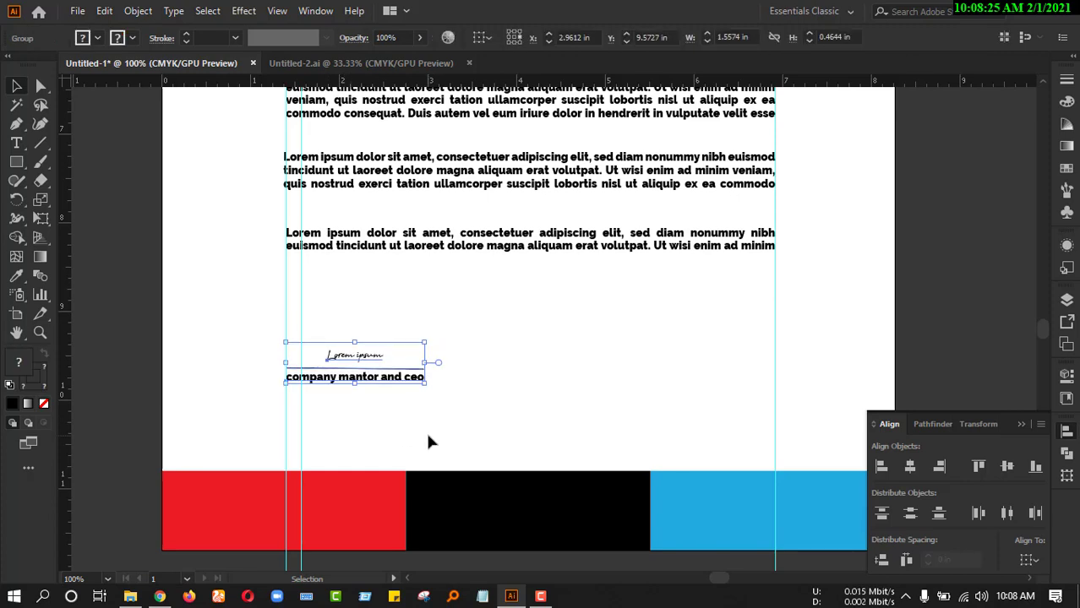
{"action": "left_click", "coordinate": [425, 430]}
Step: Drag the signature group slightly back up, settling it at Y 9.4584 in
{"action": "double_click", "coordinate": [354, 376]}
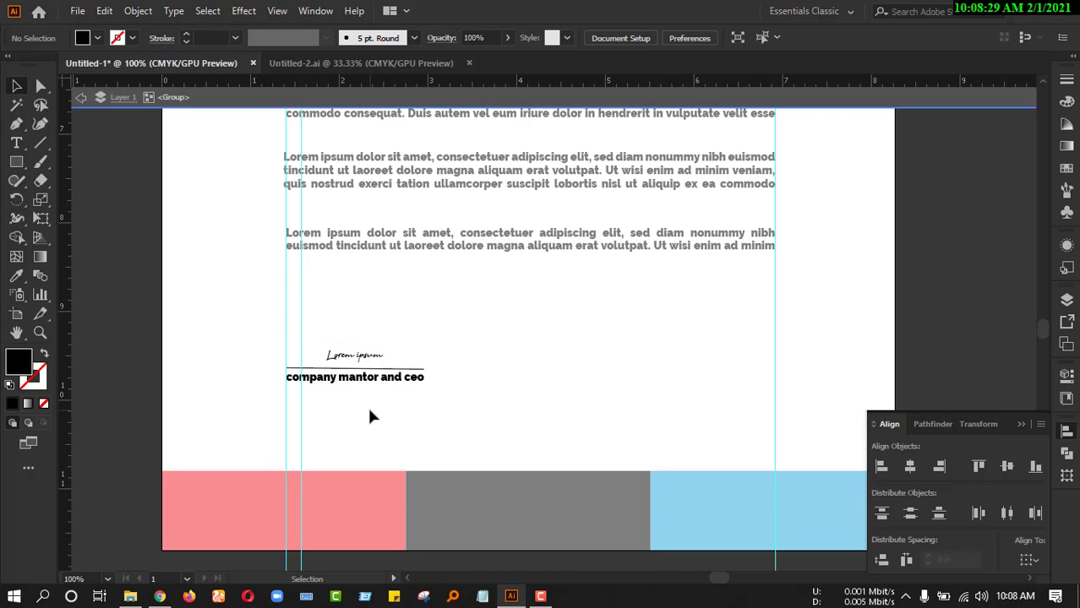
{"action": "double_click", "coordinate": [577, 391]}
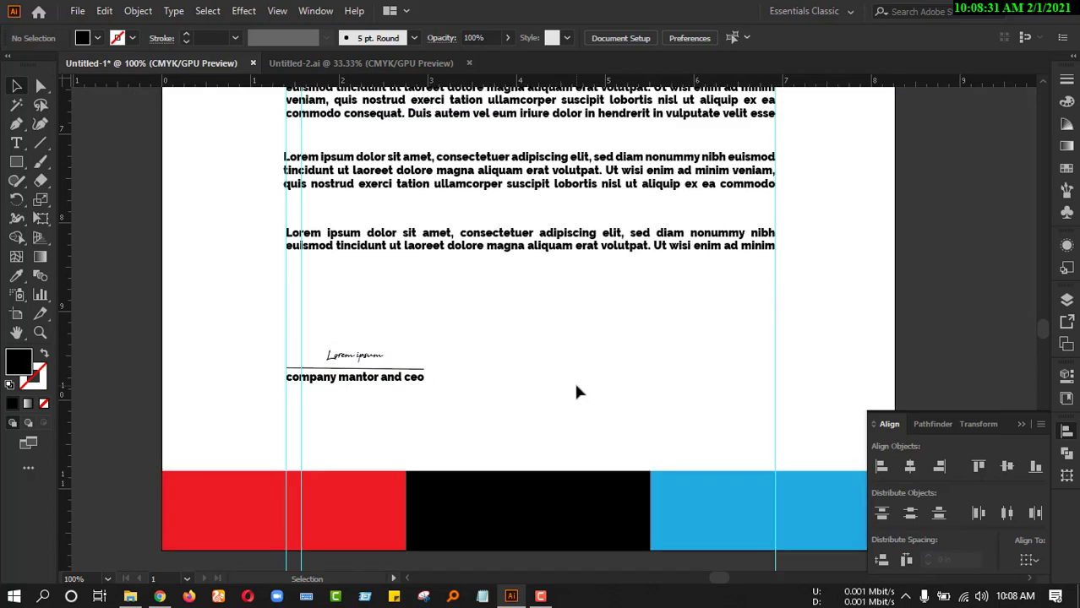
{"action": "left_click_drag", "start_coordinate": [354, 378], "coordinate": [351, 371]}
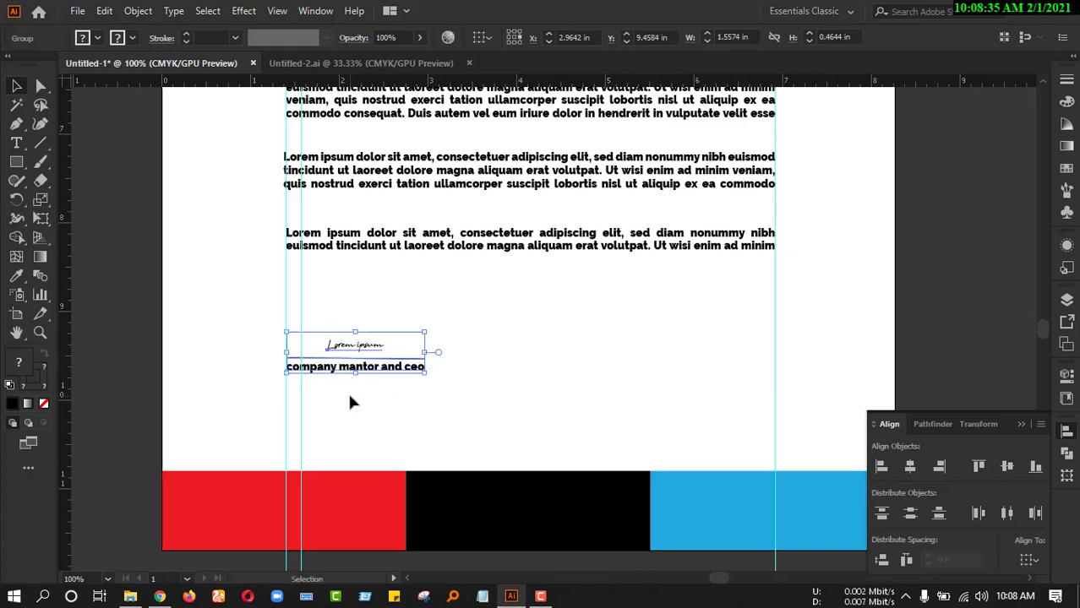
{"action": "left_click", "coordinate": [353, 403]}
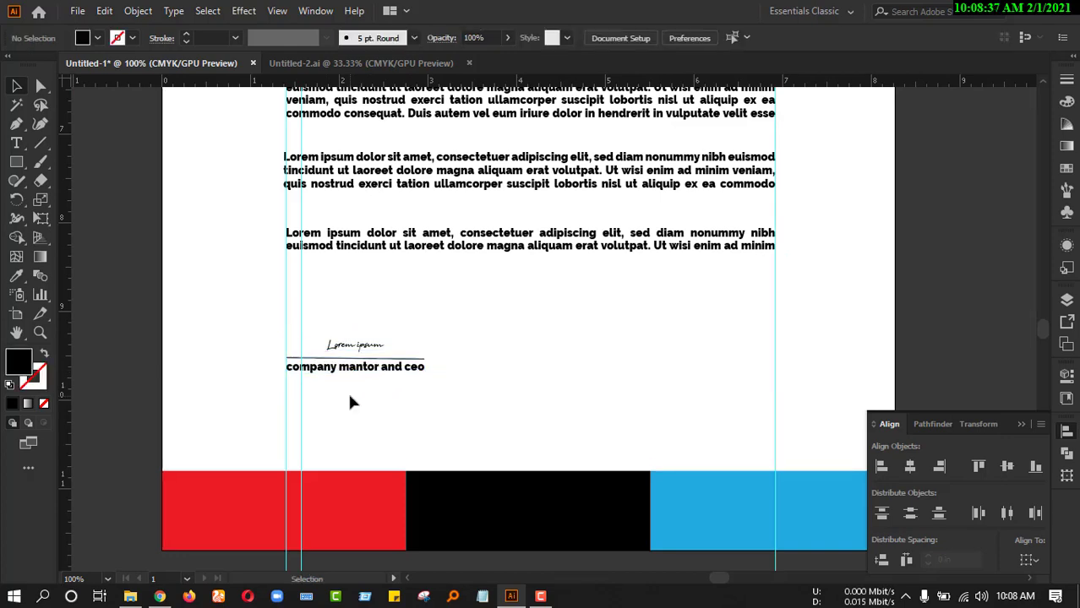
{"action": "scroll", "coordinate": [436, 398], "scroll_direction": "down", "scroll_amount": 3}
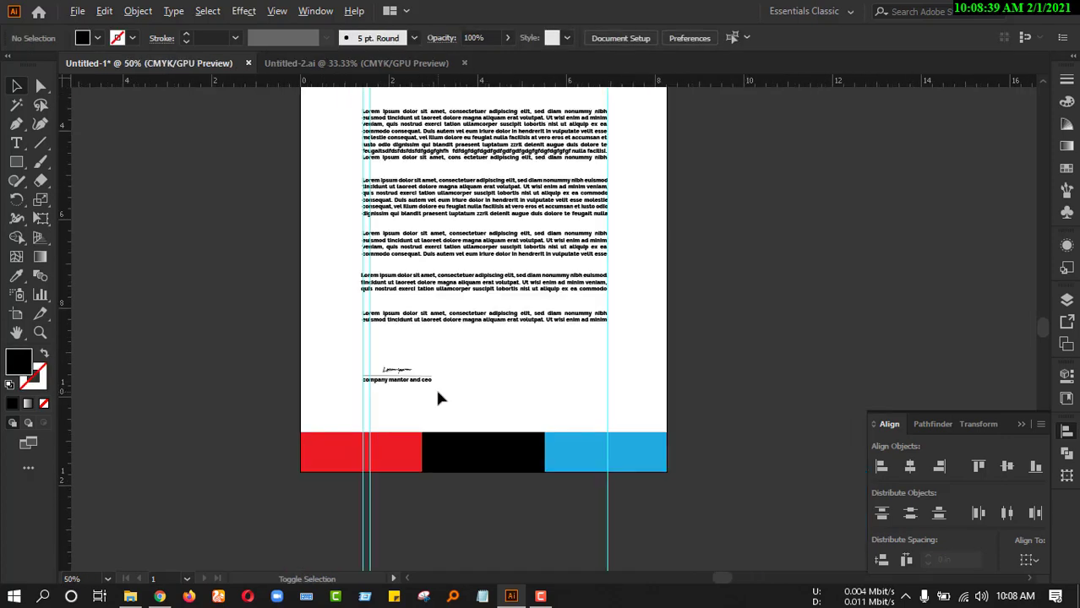
{"action": "scroll", "coordinate": [437, 397], "scroll_direction": "up", "scroll_amount": 3}
{"action": "scroll", "coordinate": [437, 398], "scroll_direction": "up", "scroll_amount": 2}
{"action": "scroll", "coordinate": [423, 396], "scroll_direction": "down", "scroll_amount": 3}
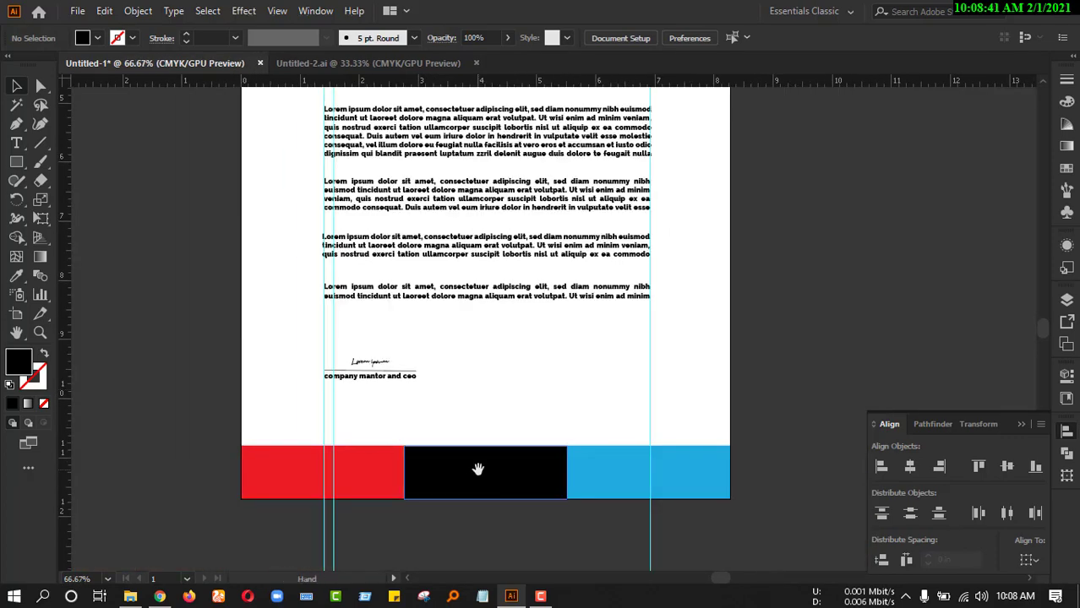
{"action": "scroll", "coordinate": [479, 478], "scroll_direction": "down", "scroll_amount": 3}
Step: Select the phone, email and web contact groups in Untitled-2.ai, then return to Untitled-1
{"action": "scroll", "coordinate": [463, 450], "scroll_direction": "up", "scroll_amount": 1}
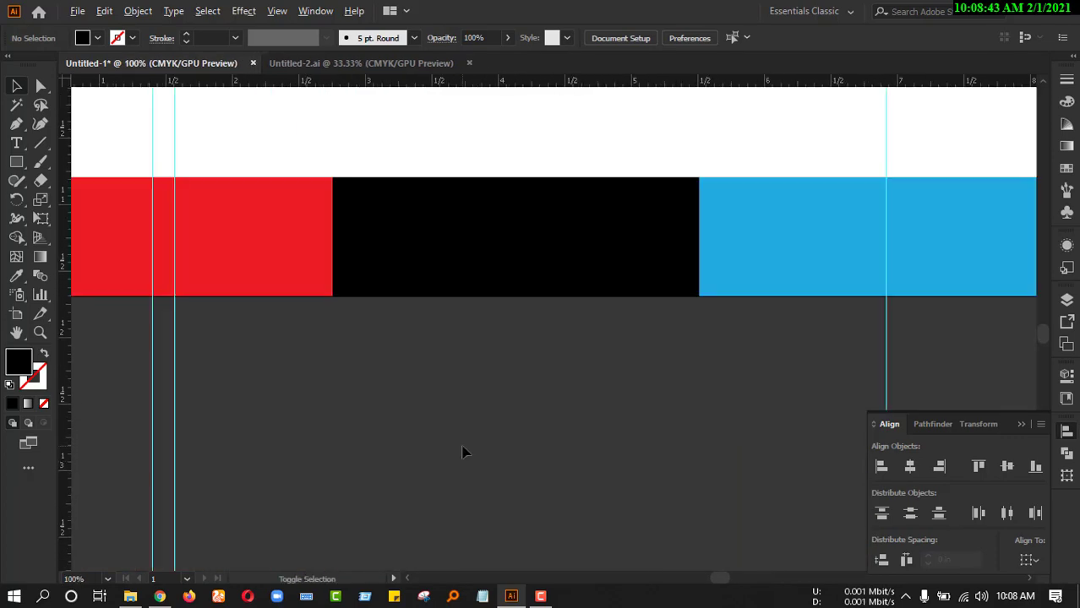
{"action": "scroll", "coordinate": [438, 456], "scroll_direction": "up", "scroll_amount": 1}
{"action": "left_click_drag", "start_coordinate": [459, 457], "coordinate": [459, 455]}
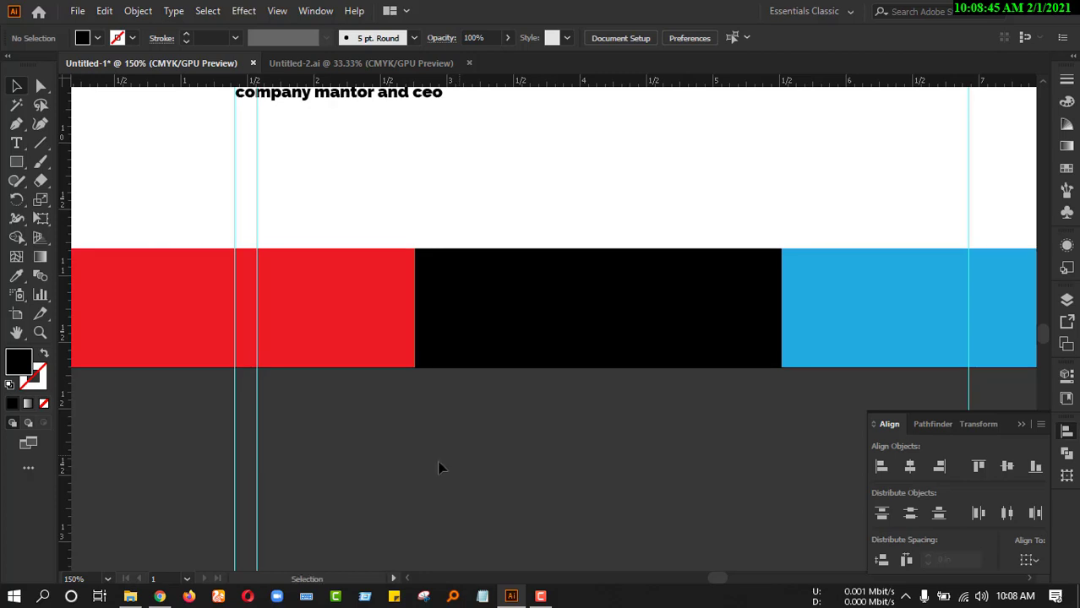
{"action": "left_click_drag", "start_coordinate": [358, 460], "coordinate": [436, 467]}
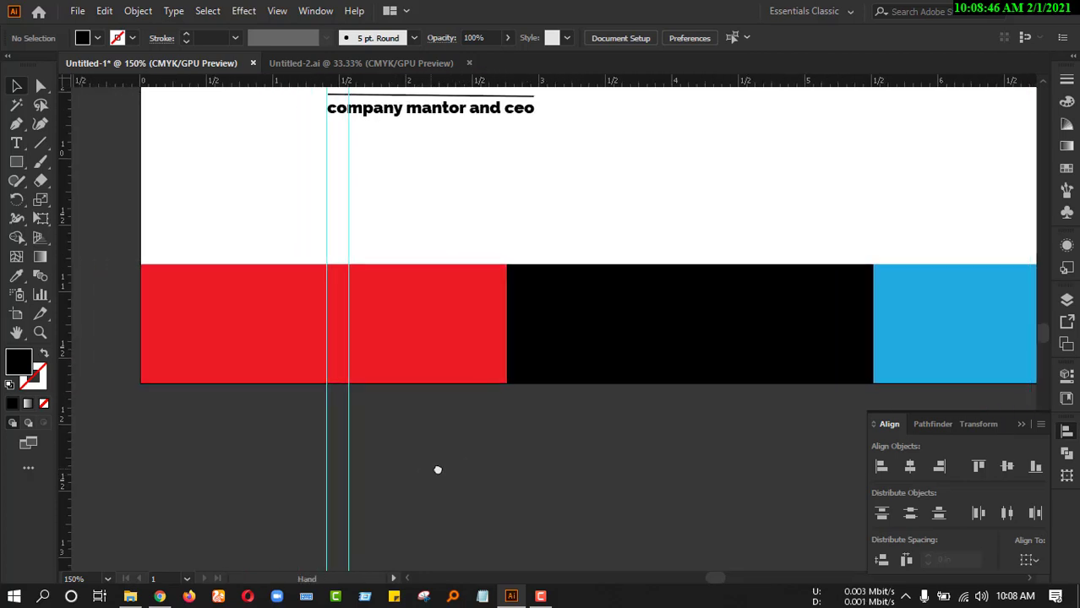
{"action": "left_click", "coordinate": [354, 63]}
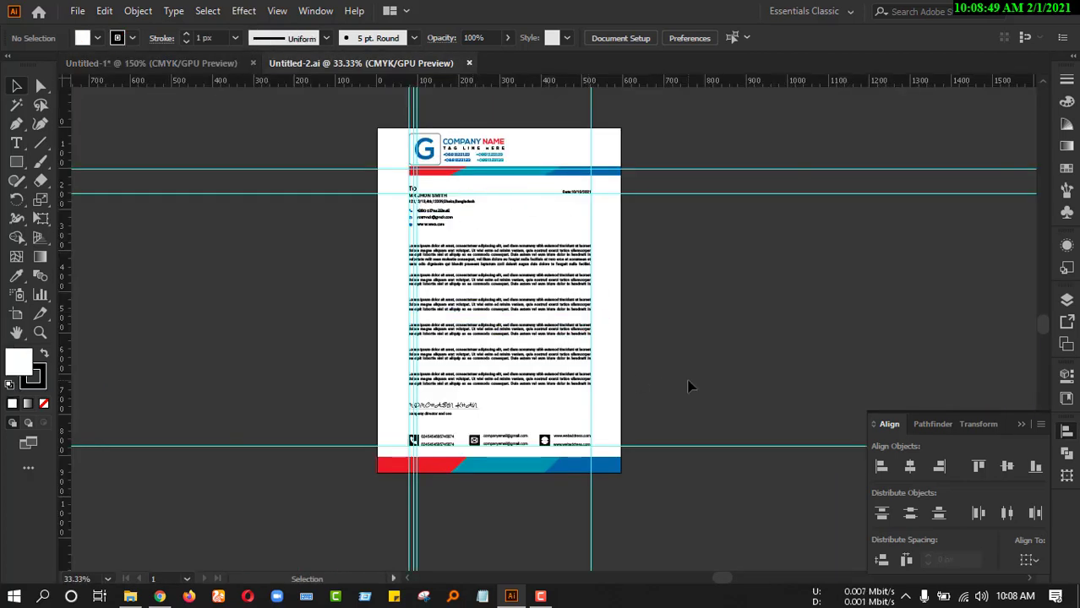
{"action": "scroll", "coordinate": [688, 387], "scroll_direction": "up", "scroll_amount": 3}
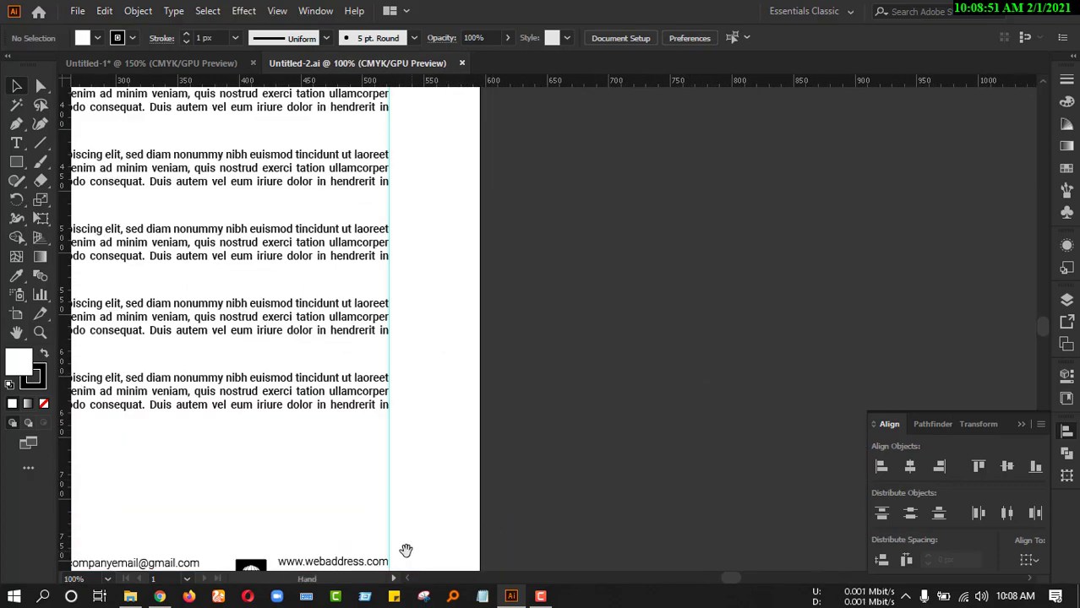
{"action": "left_click_drag", "start_coordinate": [406, 551], "coordinate": [532, 356]}
{"action": "left_click_drag", "start_coordinate": [279, 436], "coordinate": [511, 405]}
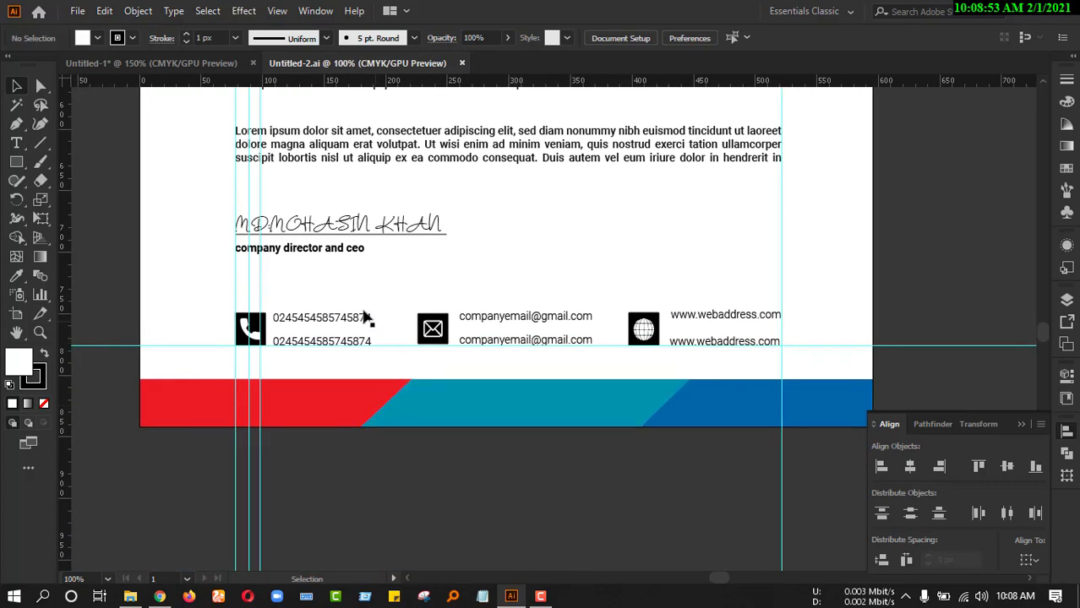
{"action": "left_click_drag", "start_coordinate": [269, 304], "coordinate": [351, 338]}
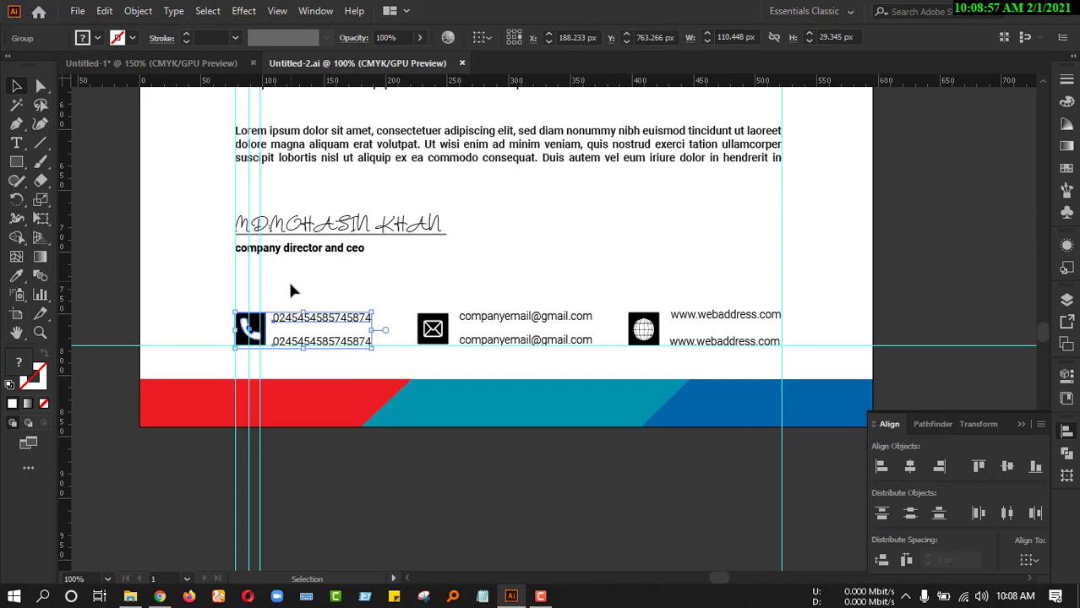
{"action": "left_click_drag", "start_coordinate": [287, 283], "coordinate": [674, 342]}
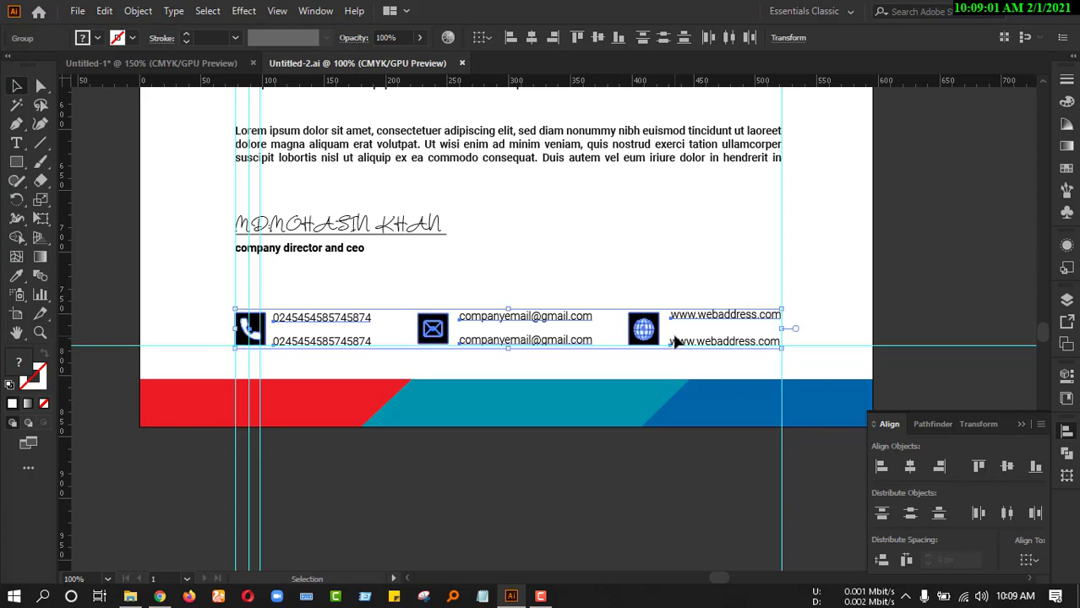
{"action": "left_click", "coordinate": [175, 62]}
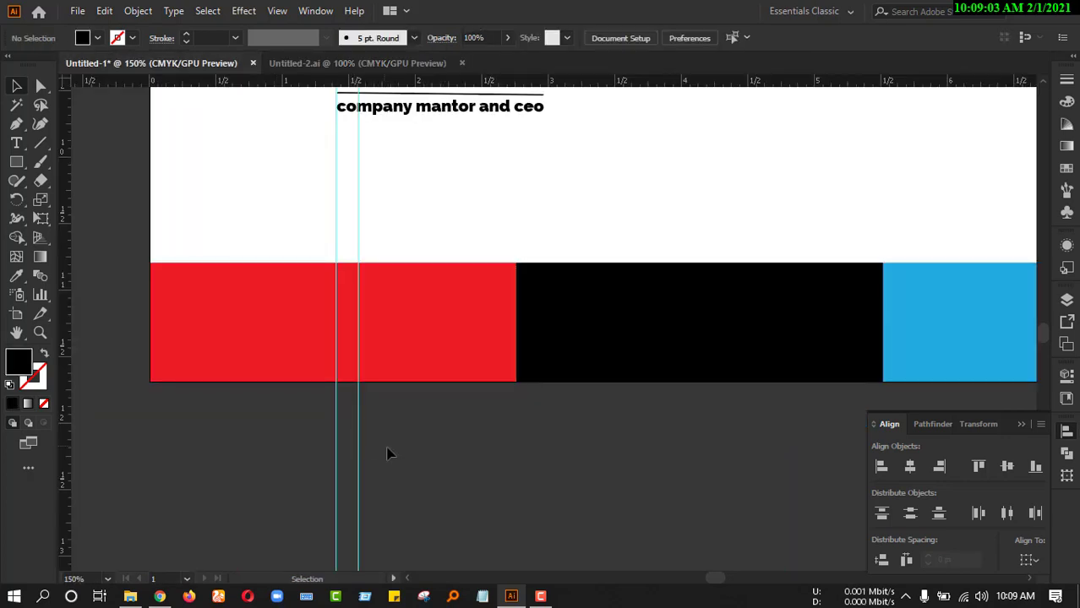
{"action": "key", "text": "ctrl+v"}
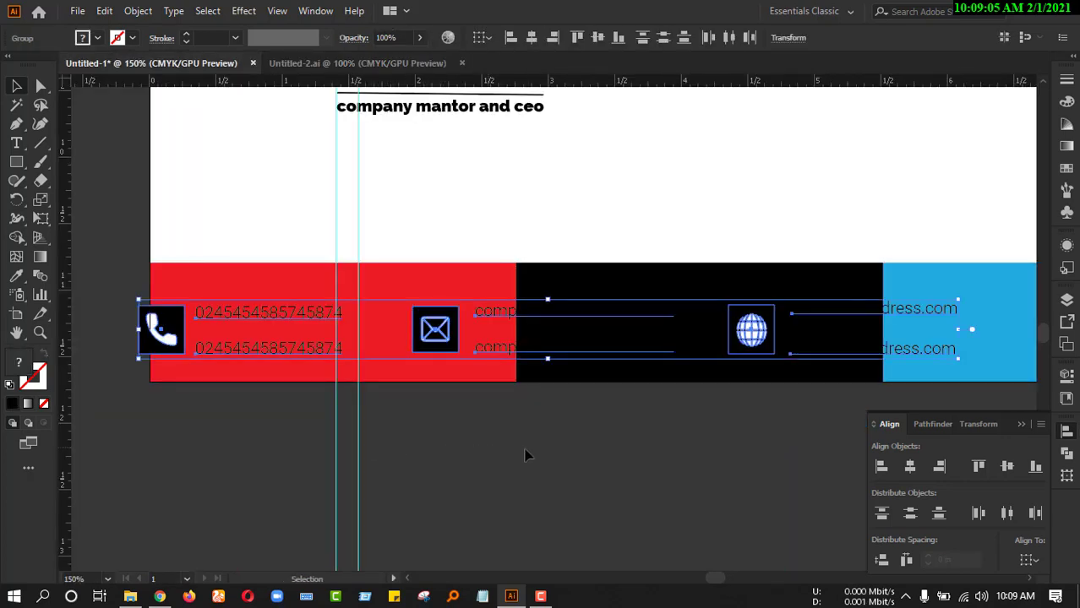
{"action": "left_click_drag", "start_coordinate": [444, 330], "coordinate": [463, 483]}
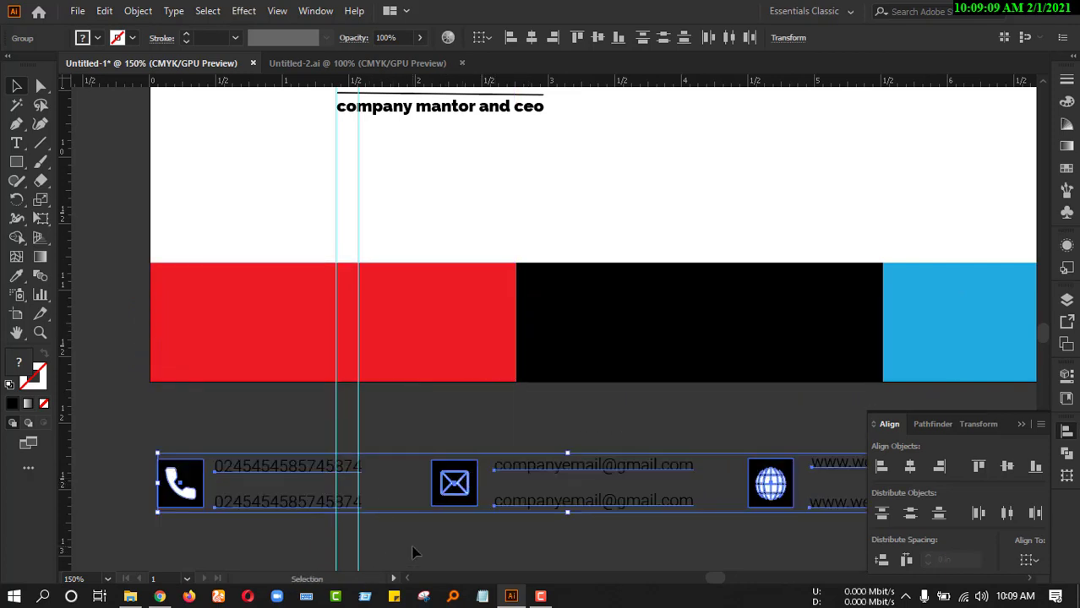
{"action": "left_click", "coordinate": [414, 552]}
{"action": "left_click", "coordinate": [187, 489]}
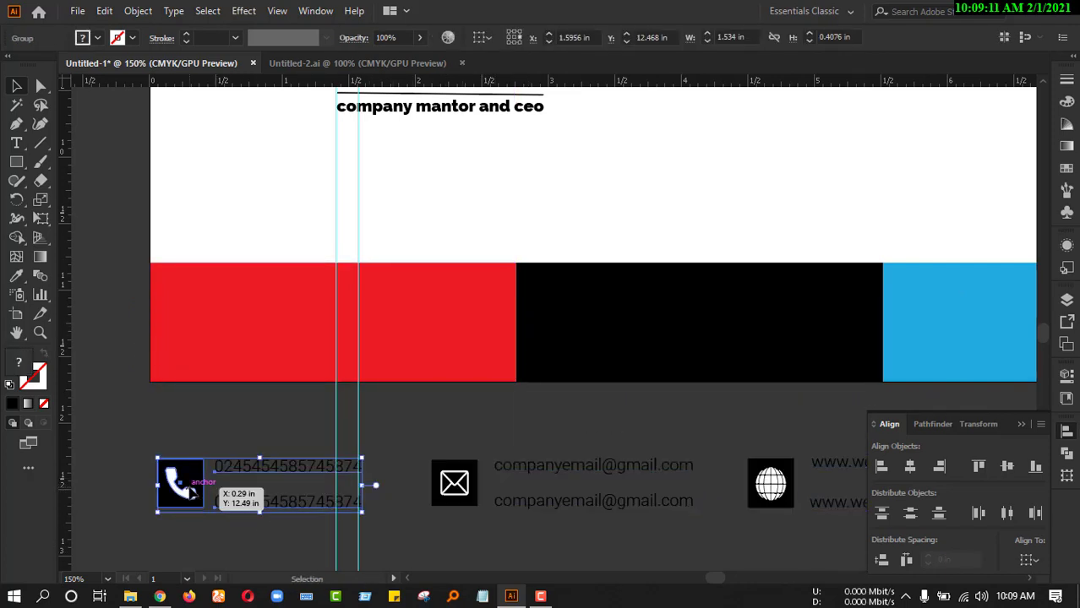
{"action": "left_click_drag", "start_coordinate": [191, 492], "coordinate": [255, 322]}
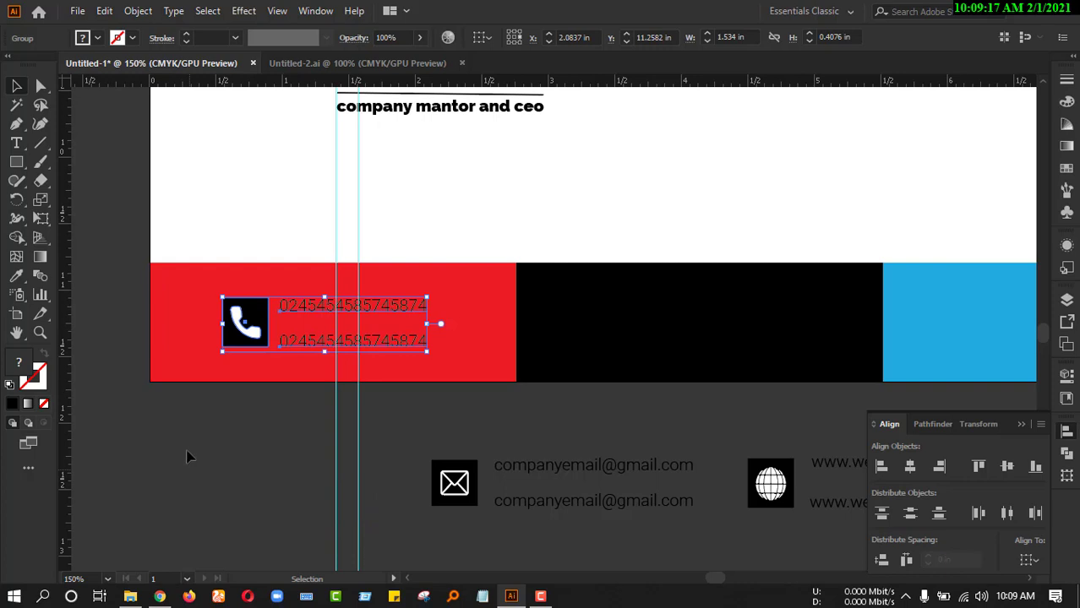
{"action": "left_click_drag", "start_coordinate": [230, 339], "coordinate": [199, 501]}
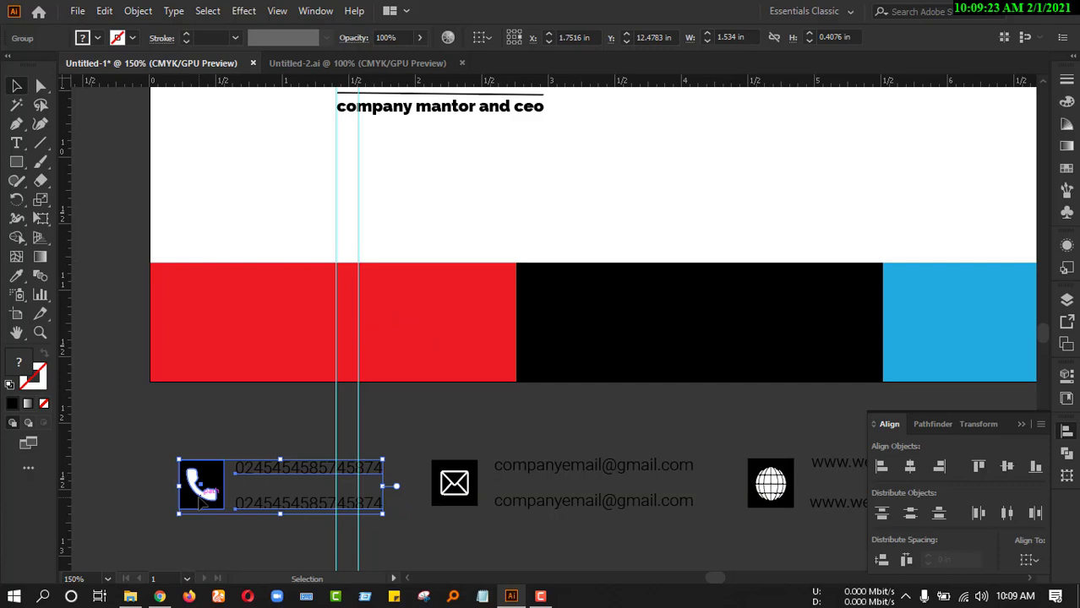
{"action": "scroll", "coordinate": [524, 482], "scroll_direction": "down", "scroll_amount": 2, "text": "alt"}
{"action": "scroll", "coordinate": [524, 481], "scroll_direction": "down", "scroll_amount": 2, "text": "alt"}
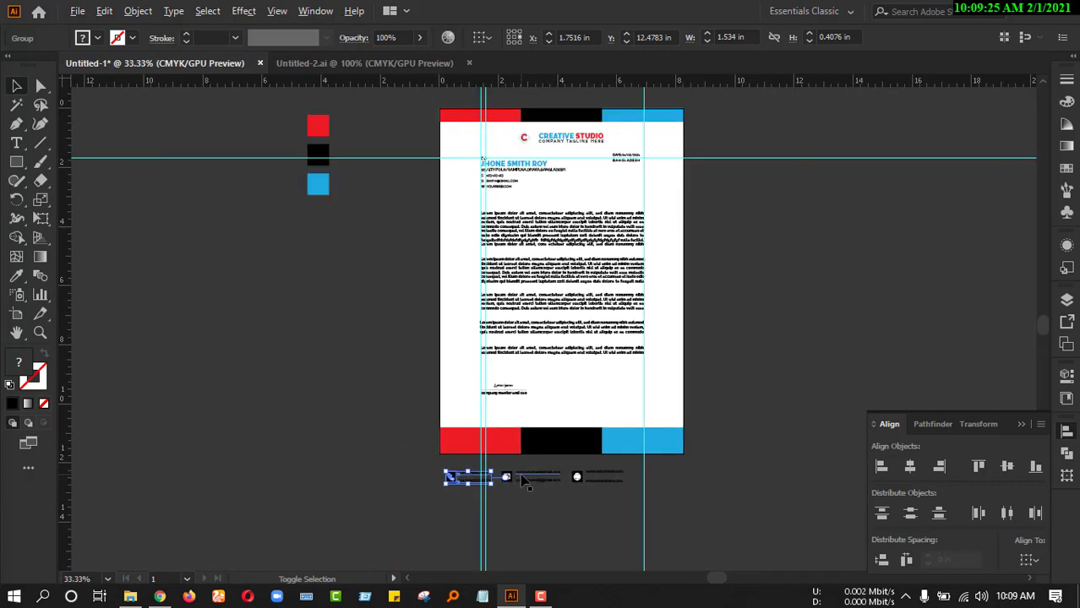
{"action": "scroll", "coordinate": [524, 480], "scroll_direction": "up", "scroll_amount": 1, "text": "alt"}
{"action": "scroll", "coordinate": [524, 480], "scroll_direction": "up", "scroll_amount": 1, "text": "alt"}
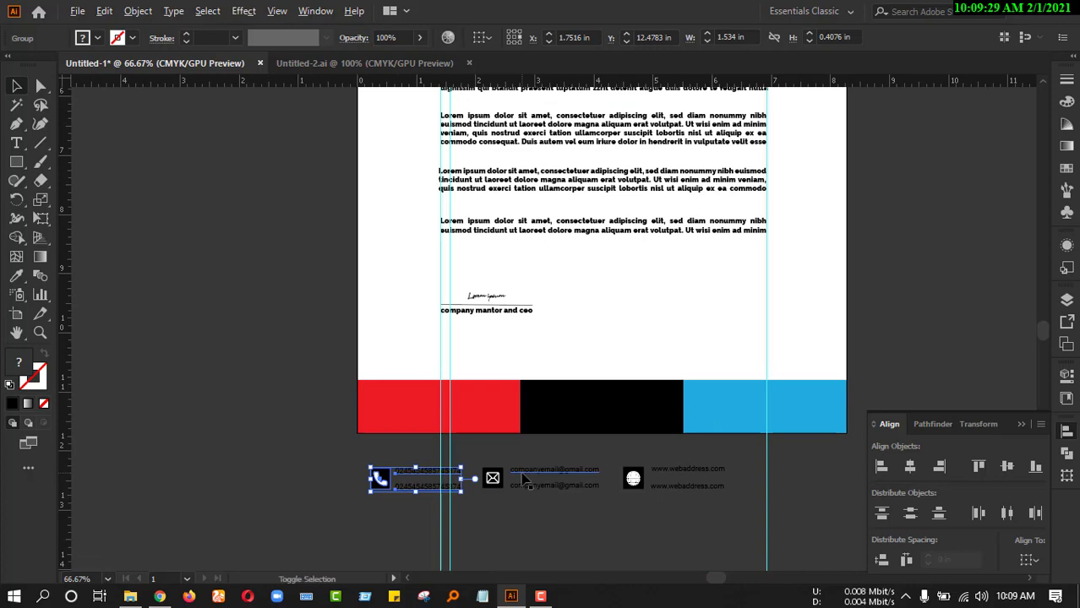
{"action": "scroll", "coordinate": [522, 479], "scroll_direction": "up", "scroll_amount": 1, "text": "alt"}
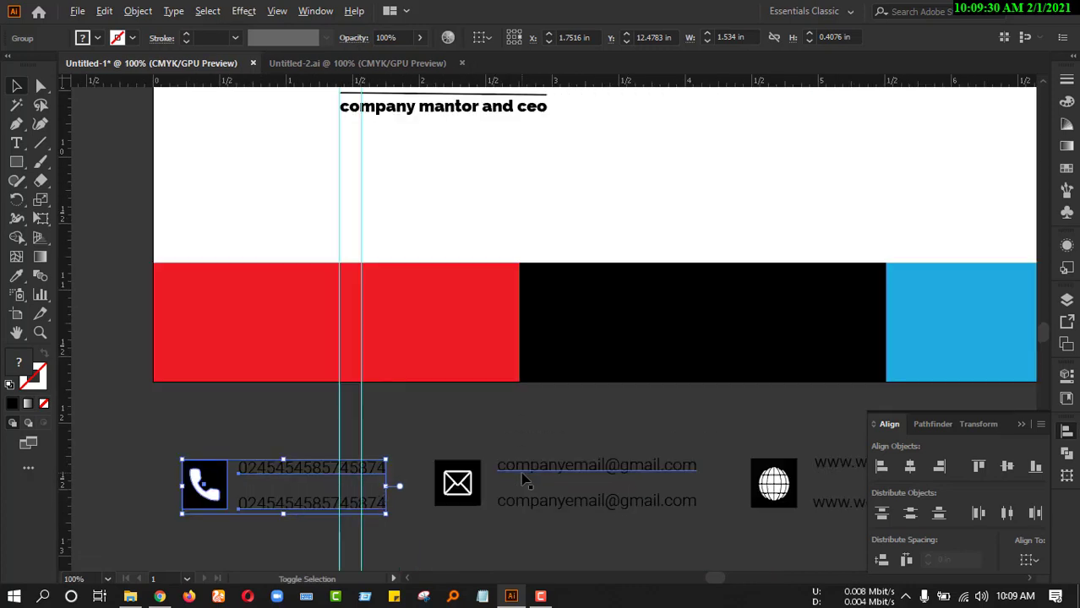
{"action": "left_click", "coordinate": [247, 558]}
{"action": "left_click_drag", "start_coordinate": [153, 455], "coordinate": [289, 551]}
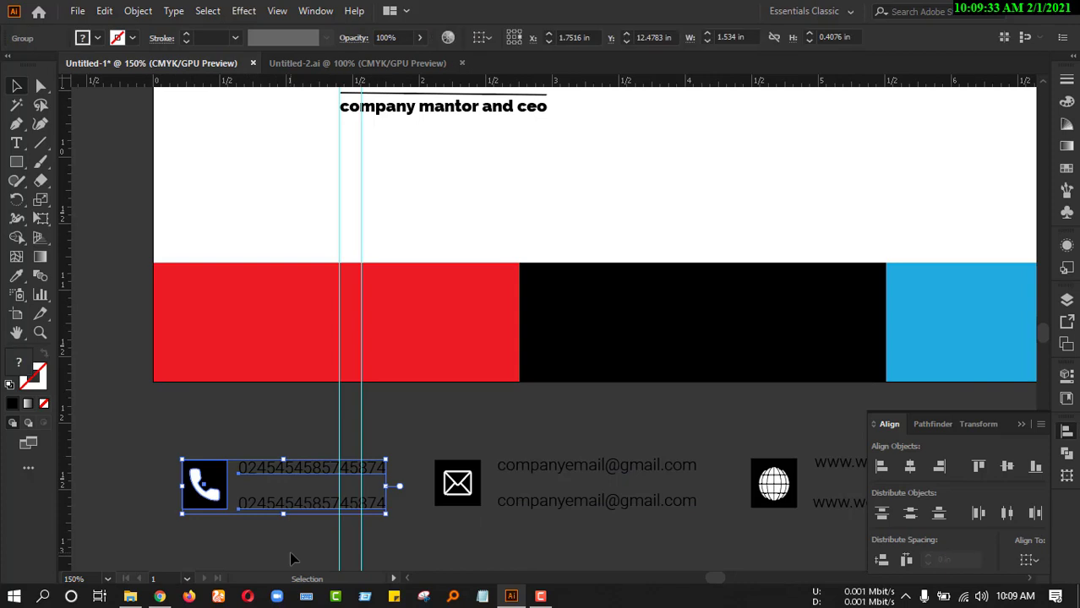
{"action": "key", "text": "ctrl"}
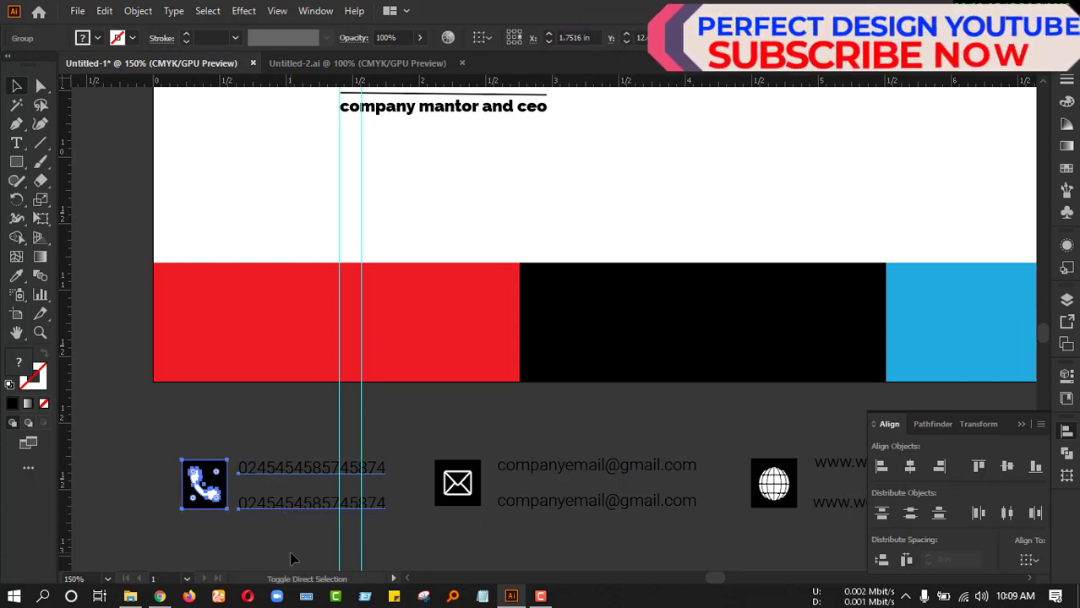
{"action": "left_click", "coordinate": [292, 554]}
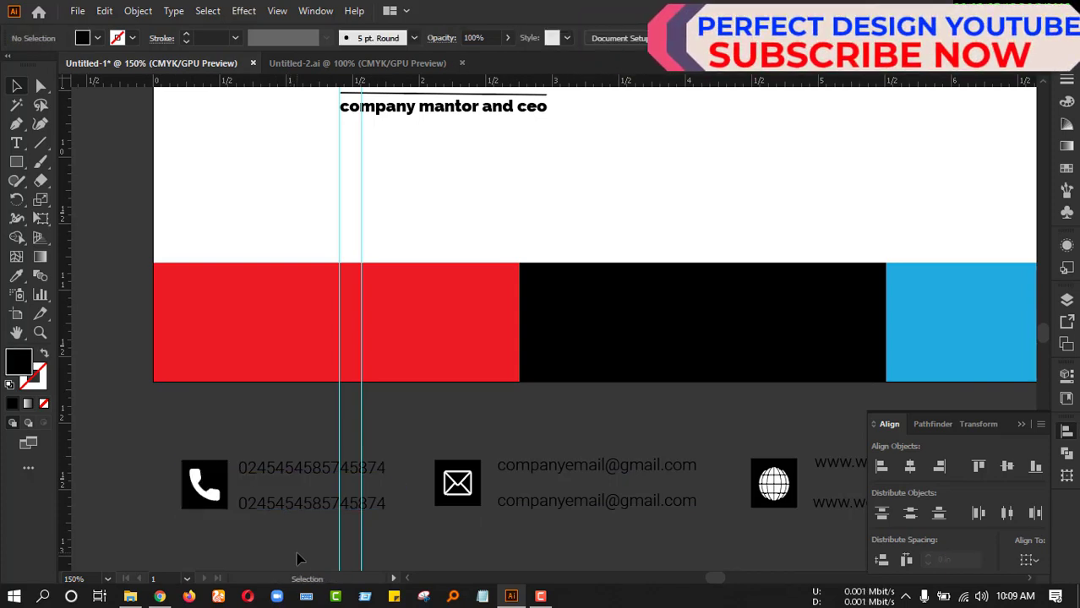
{"action": "left_click", "coordinate": [221, 479]}
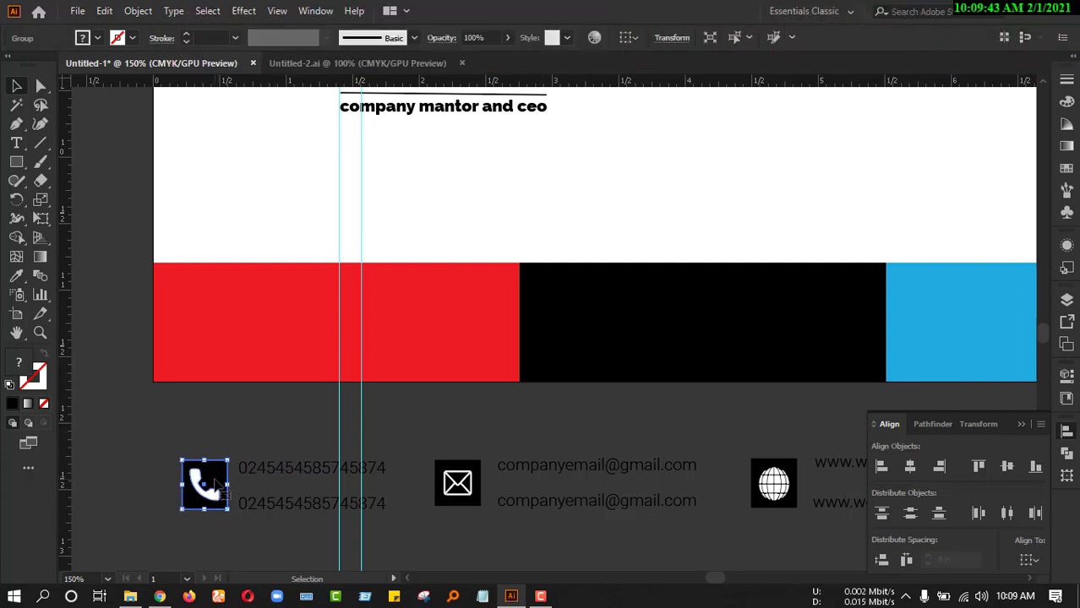
Step: Colour the phone icon's square blue by sampling the blue footer band
{"action": "left_click", "coordinate": [219, 528]}
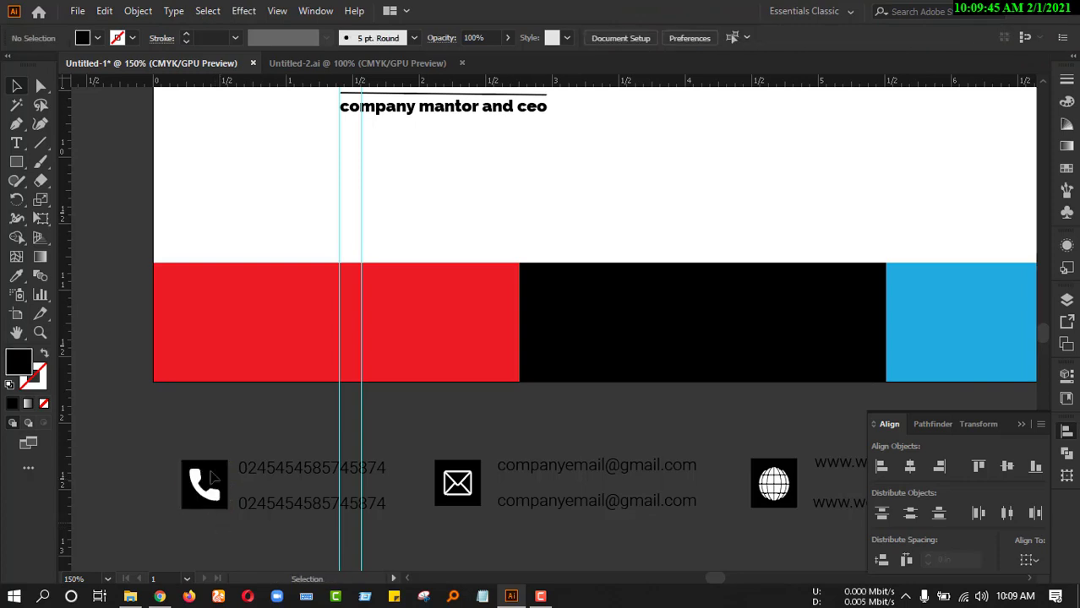
{"action": "left_click", "coordinate": [211, 481]}
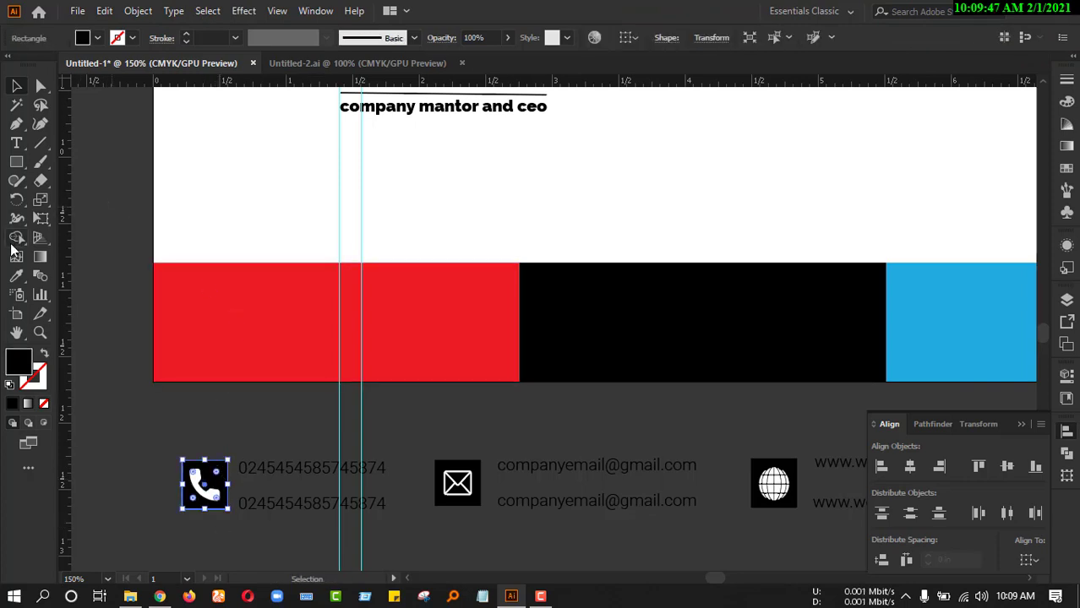
{"action": "left_click", "coordinate": [17, 277]}
{"action": "left_click", "coordinate": [1000, 338]}
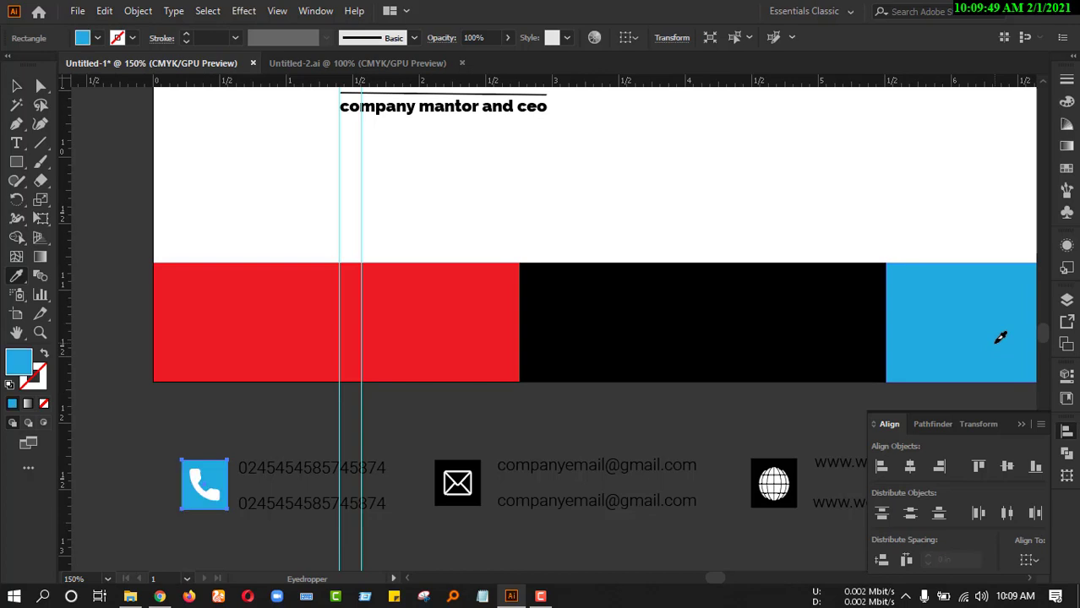
{"action": "left_click", "coordinate": [16, 87]}
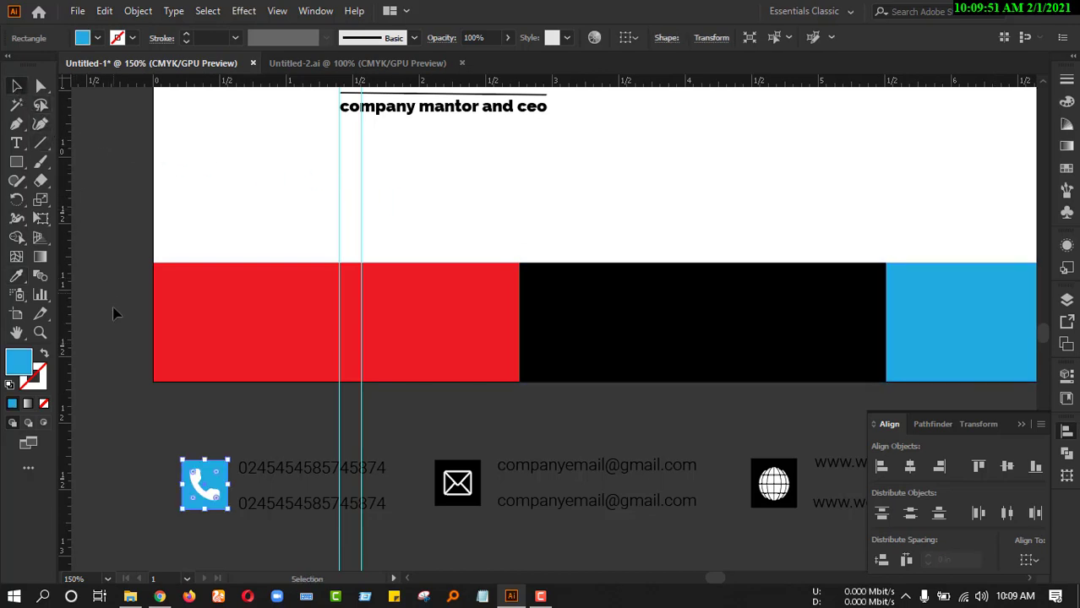
{"action": "left_click", "coordinate": [113, 353]}
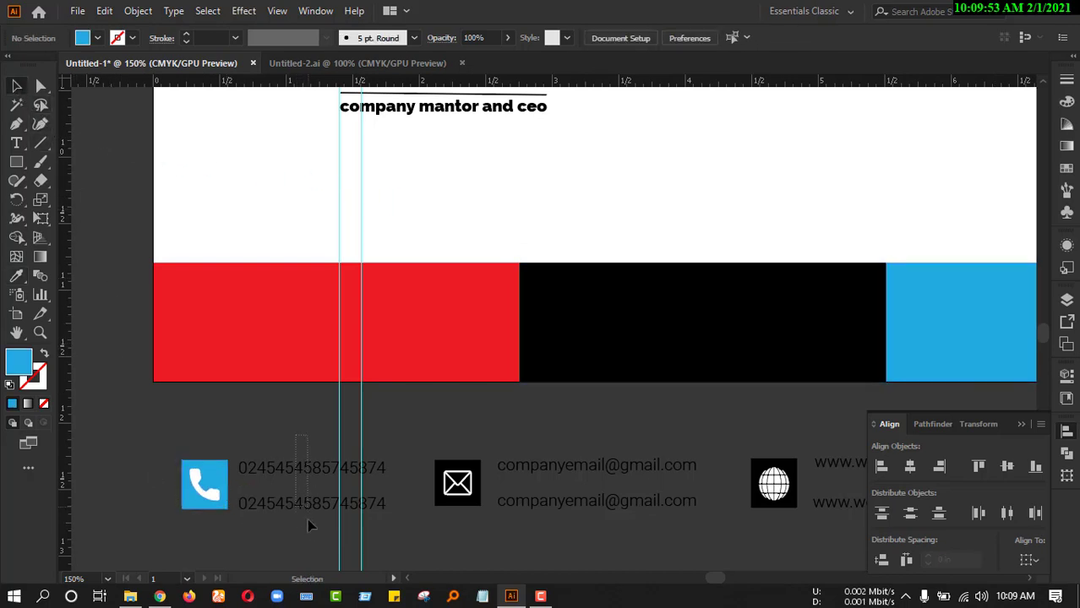
Step: Make both phone-number lines white
{"action": "left_click_drag", "start_coordinate": [296, 436], "coordinate": [308, 521]}
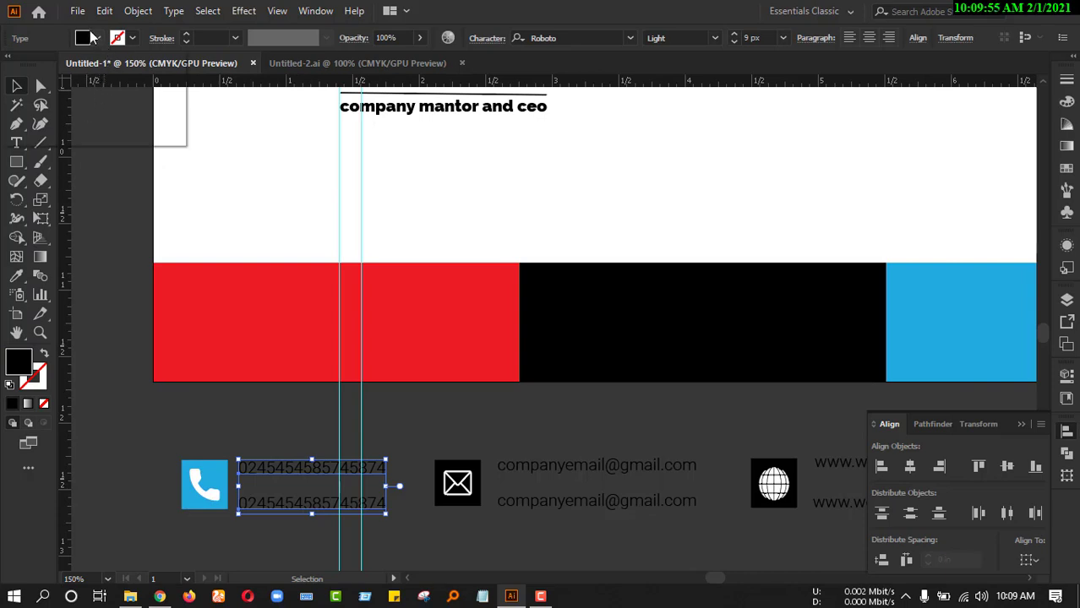
{"action": "left_click", "coordinate": [92, 37]}
{"action": "left_click", "coordinate": [39, 64]}
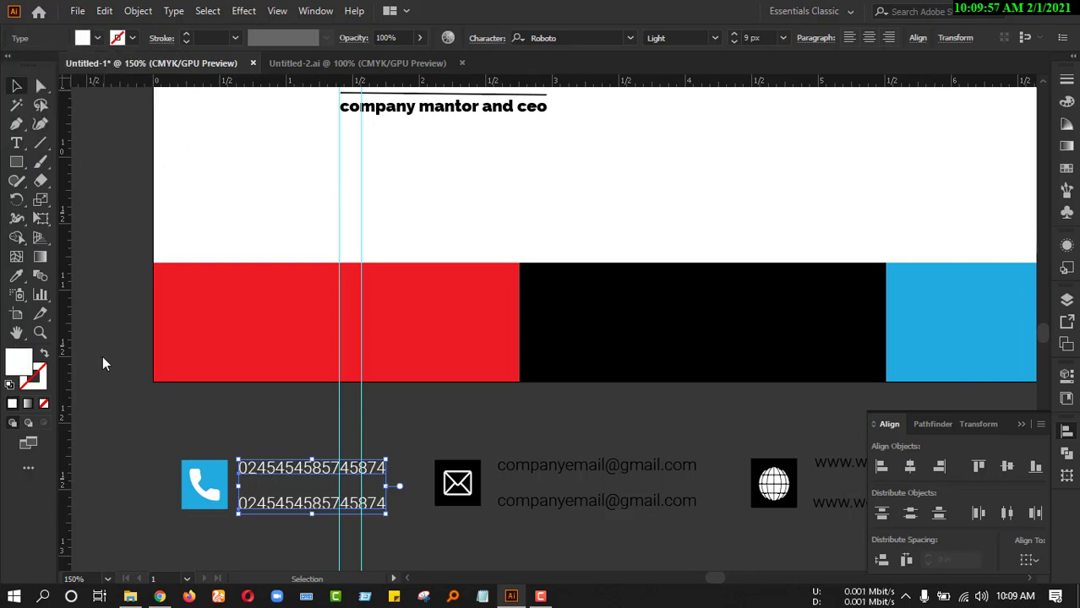
{"action": "left_click", "coordinate": [169, 430]}
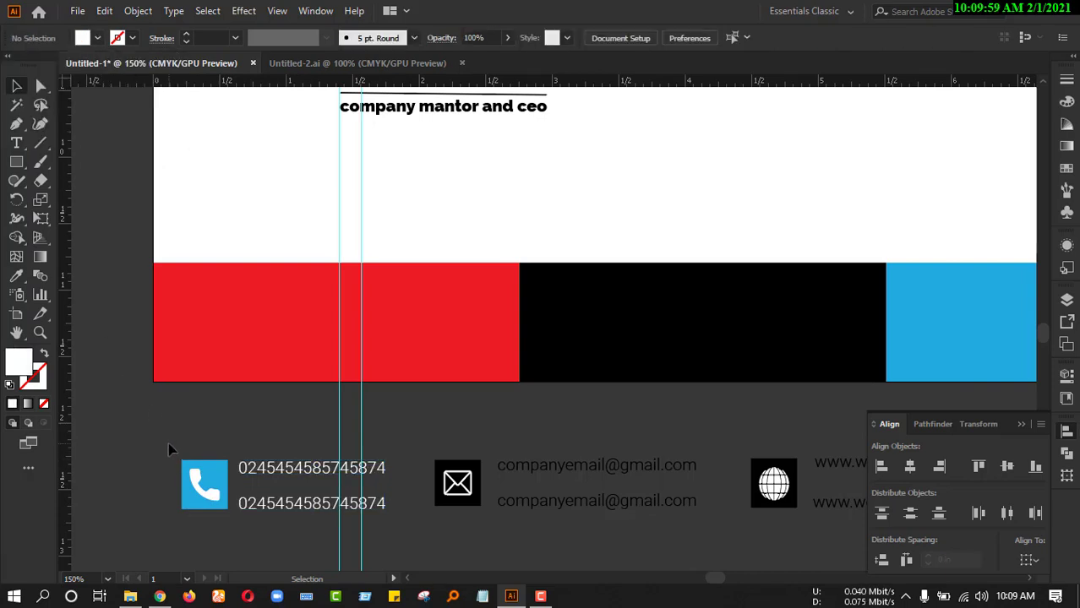
Step: Group the phone icon with its numbers and place them on the red band
{"action": "left_click_drag", "start_coordinate": [161, 442], "coordinate": [296, 538]}
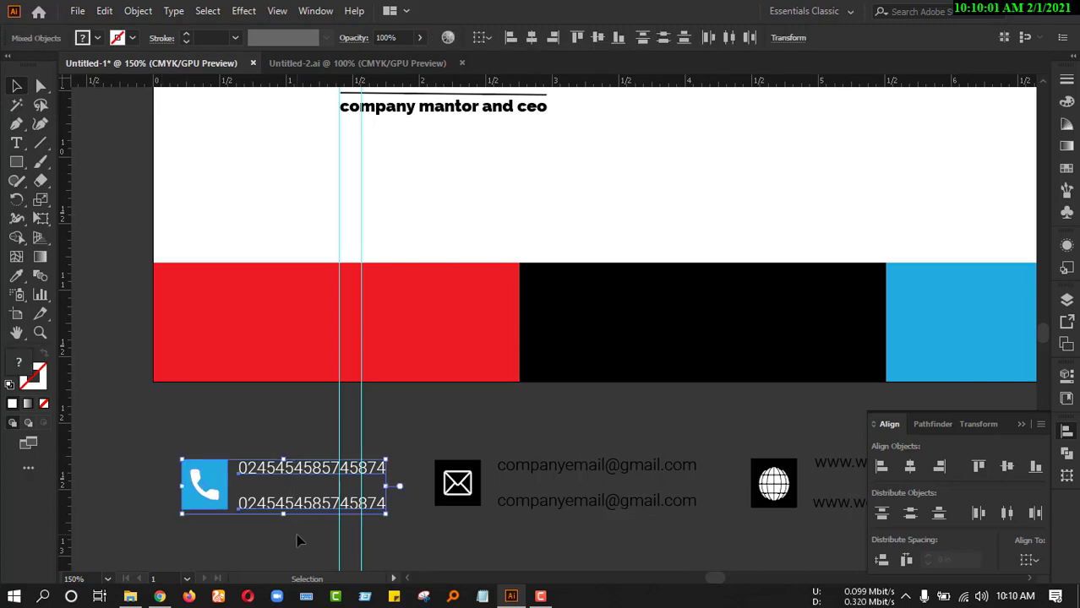
{"action": "key", "text": "ctrl+g"}
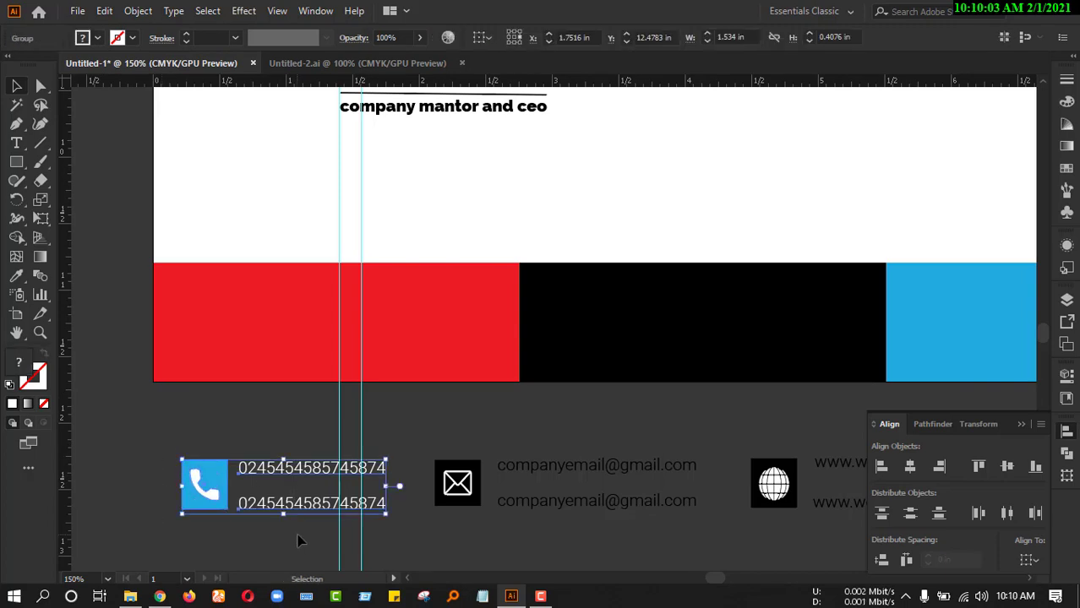
{"action": "left_click_drag", "start_coordinate": [299, 506], "coordinate": [331, 341]}
{"action": "left_click", "coordinate": [197, 438]}
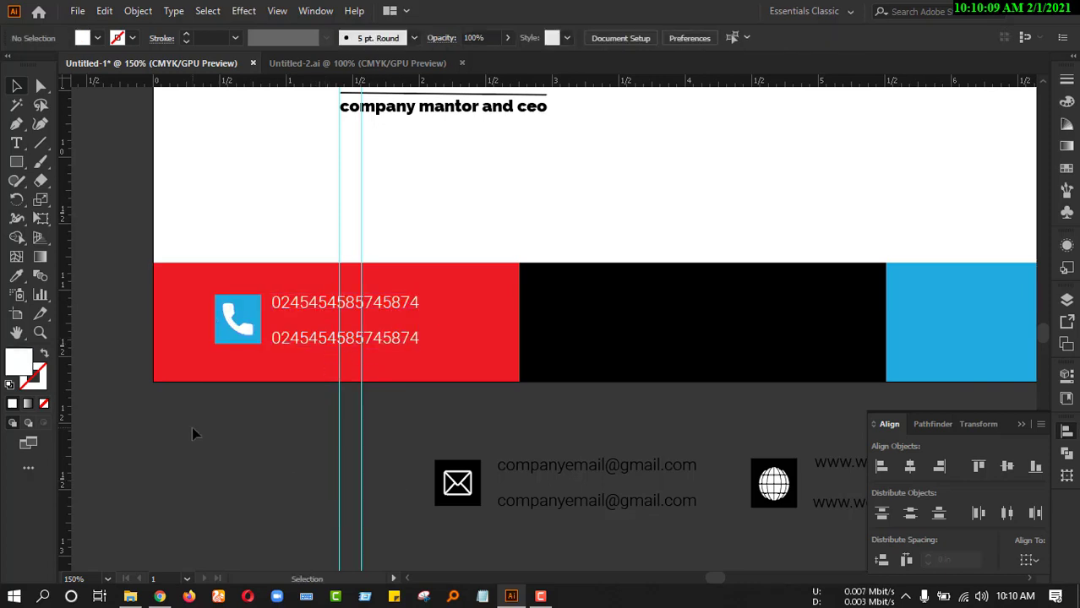
{"action": "left_click_drag", "start_coordinate": [331, 490], "coordinate": [195, 473]}
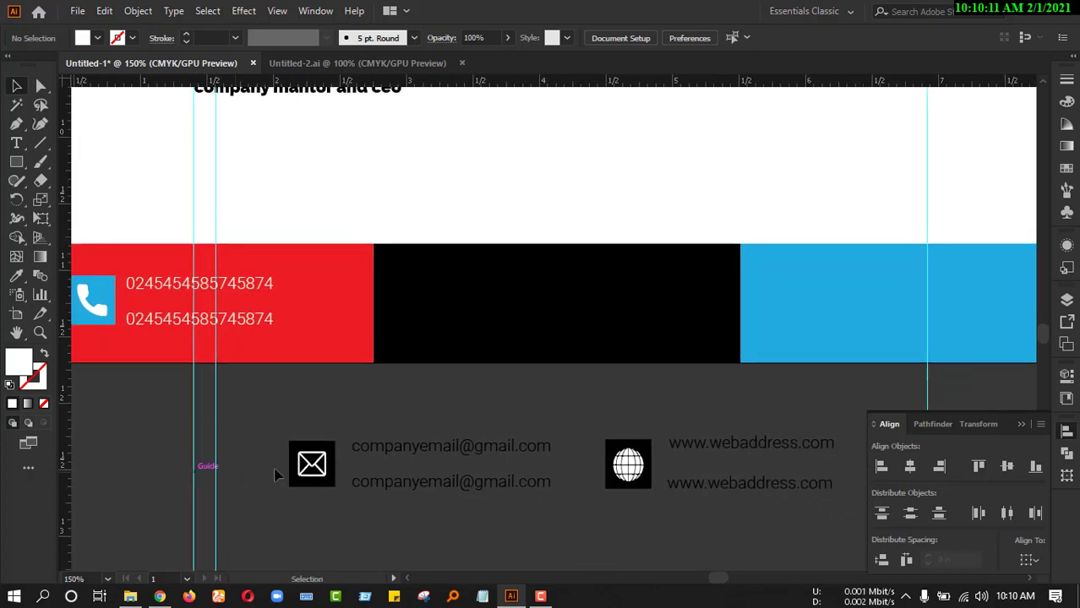
Step: Ungroup the email group and the envelope icon into separate parts
{"action": "left_click", "coordinate": [306, 463]}
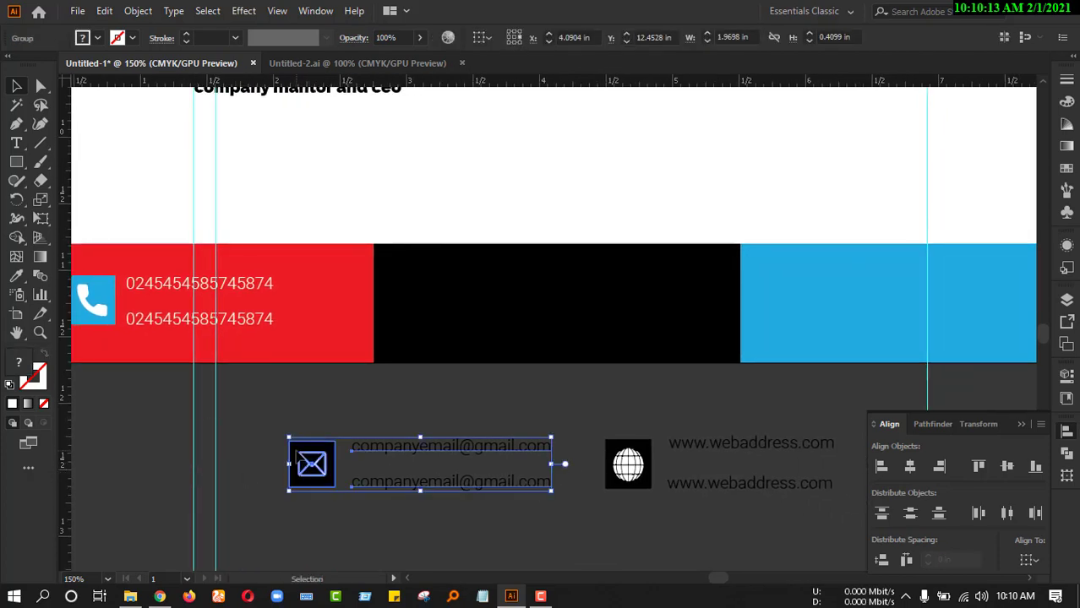
{"action": "key", "text": "ctrl+shift+g"}
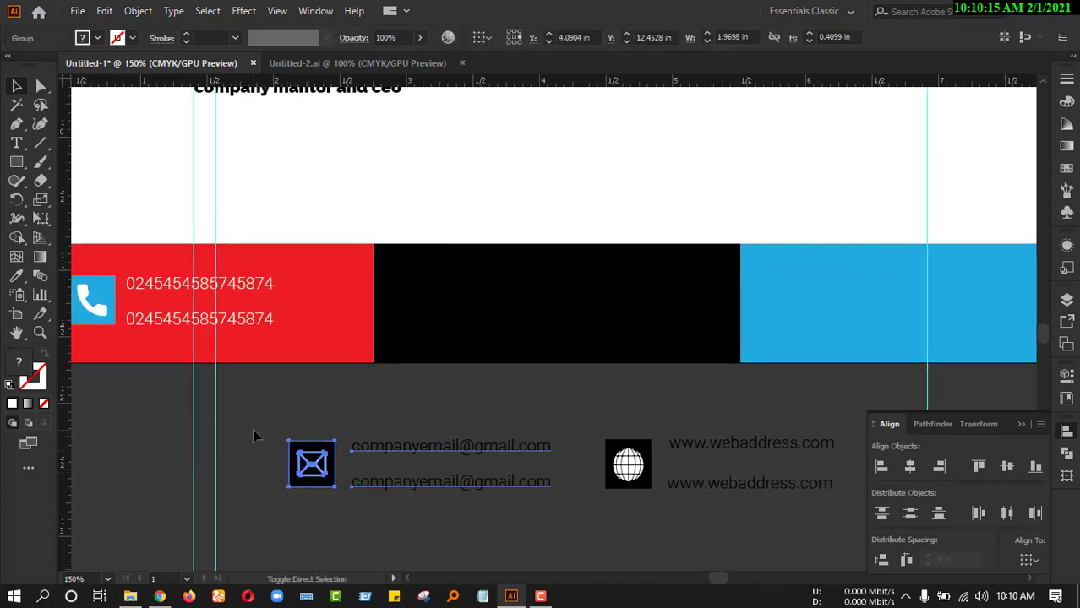
{"action": "left_click", "coordinate": [253, 435]}
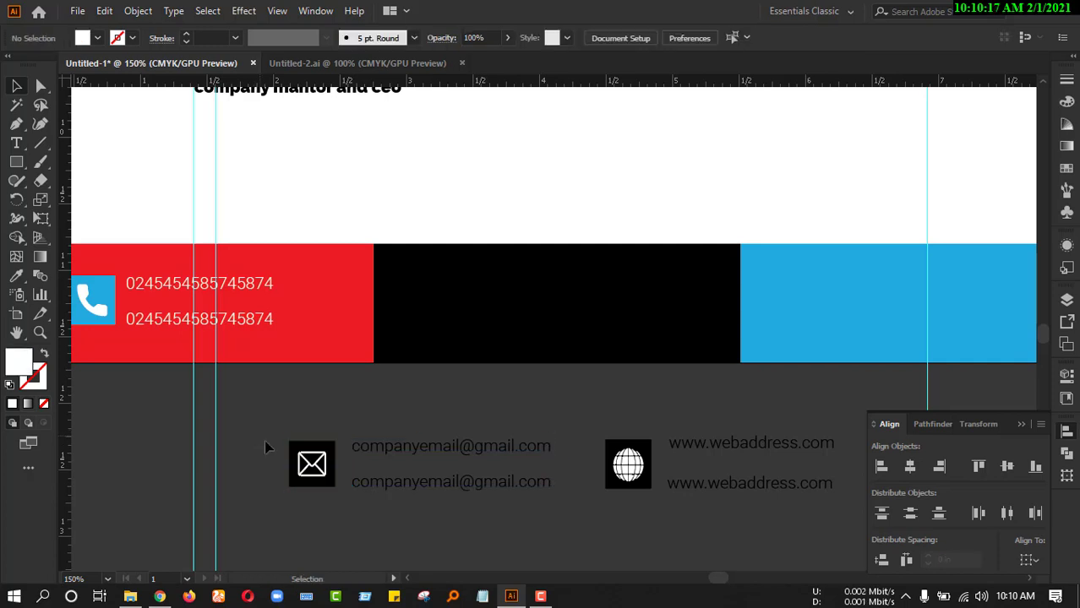
{"action": "left_click", "coordinate": [294, 453]}
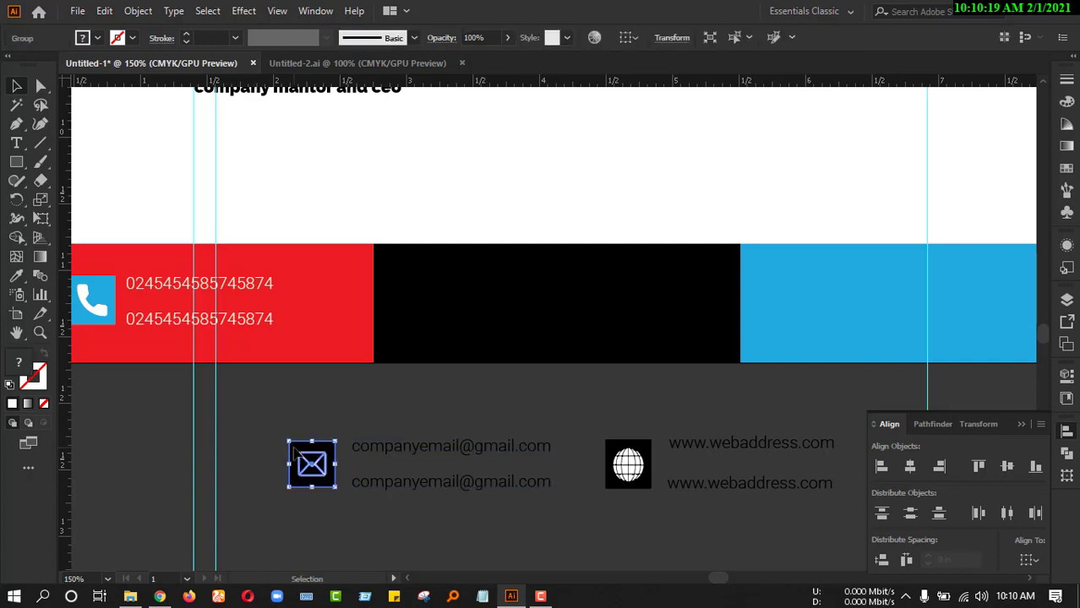
{"action": "key", "text": "ctrl+shift+g"}
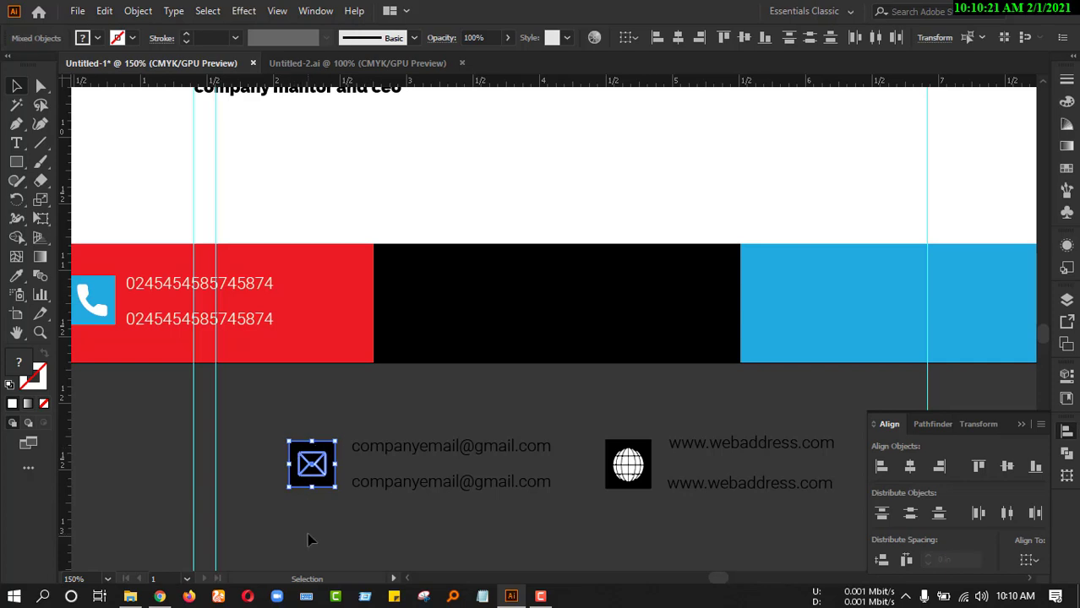
{"action": "left_click", "coordinate": [309, 539]}
Step: Colour the envelope's square red by sampling the red footer band
{"action": "left_click", "coordinate": [299, 472]}
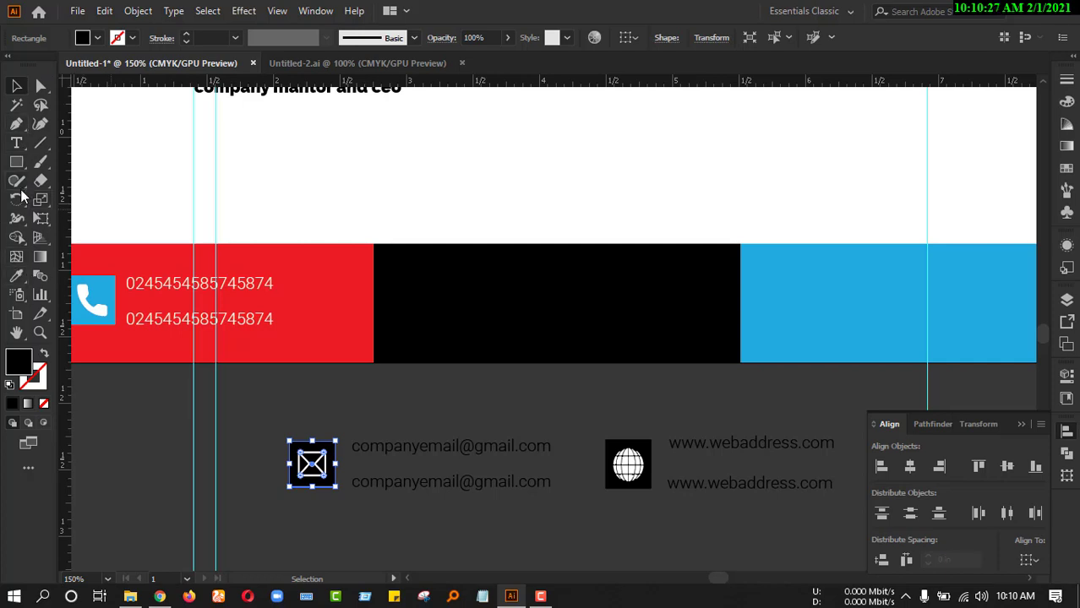
{"action": "left_click", "coordinate": [16, 275]}
{"action": "left_click", "coordinate": [333, 278]}
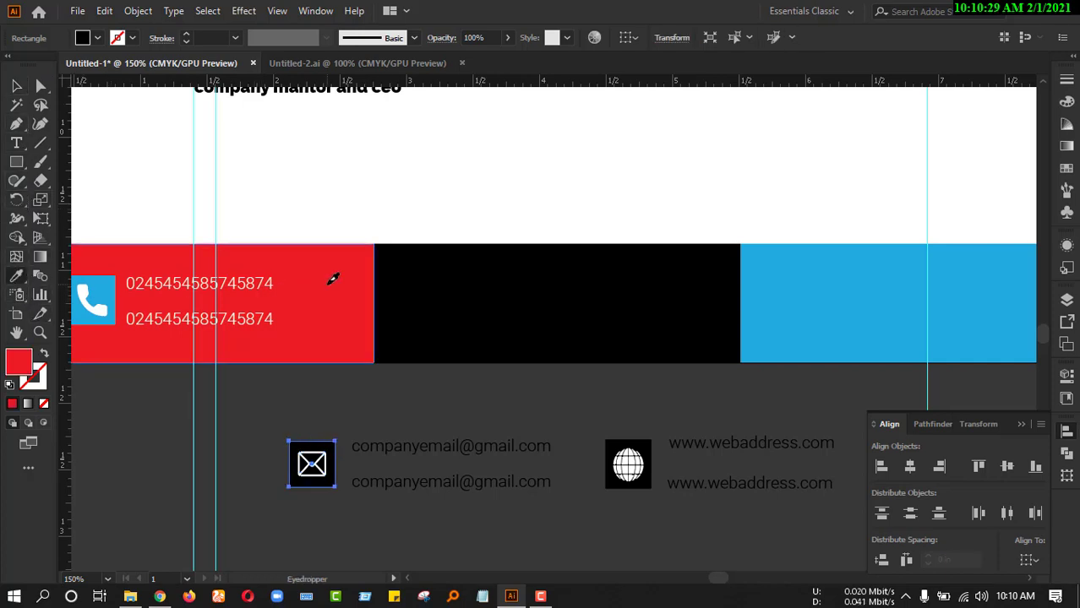
{"action": "left_click", "coordinate": [16, 85]}
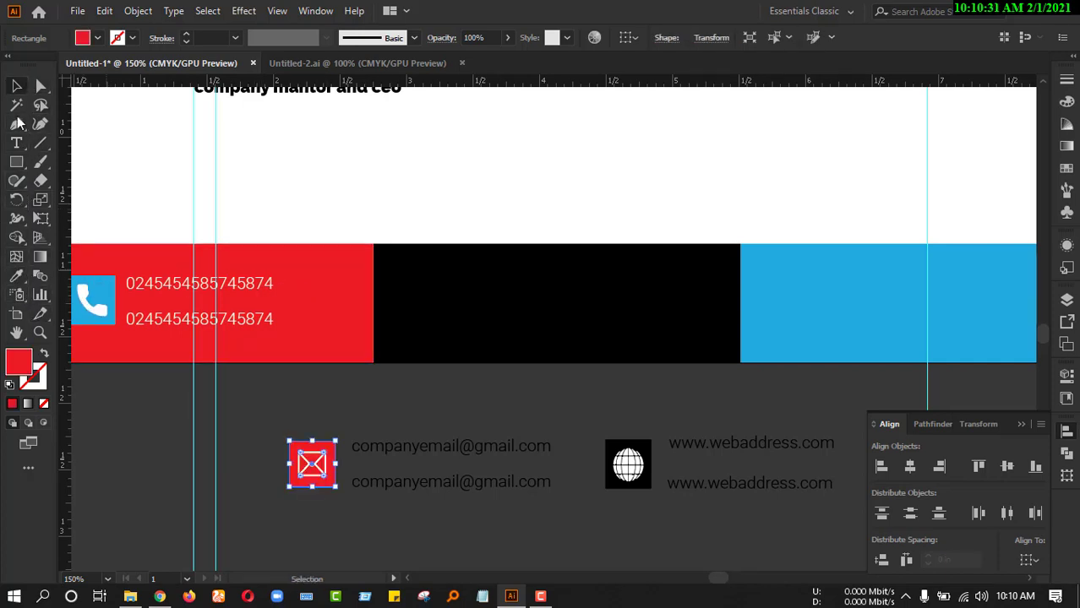
{"action": "left_click", "coordinate": [109, 492]}
Step: Make both email address lines white
{"action": "left_click_drag", "start_coordinate": [441, 430], "coordinate": [440, 429]}
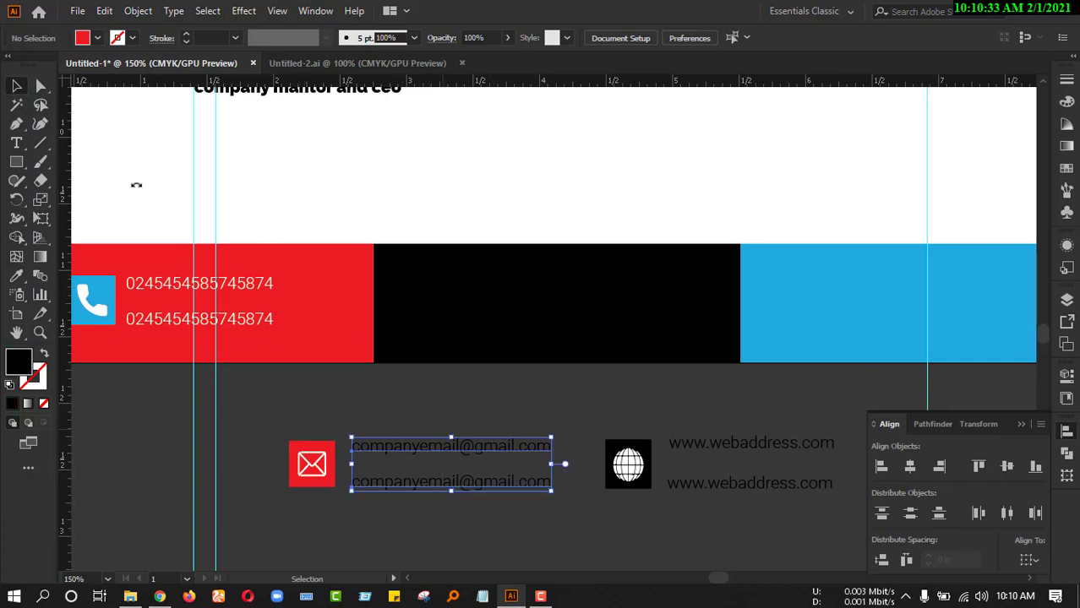
{"action": "left_click", "coordinate": [78, 41]}
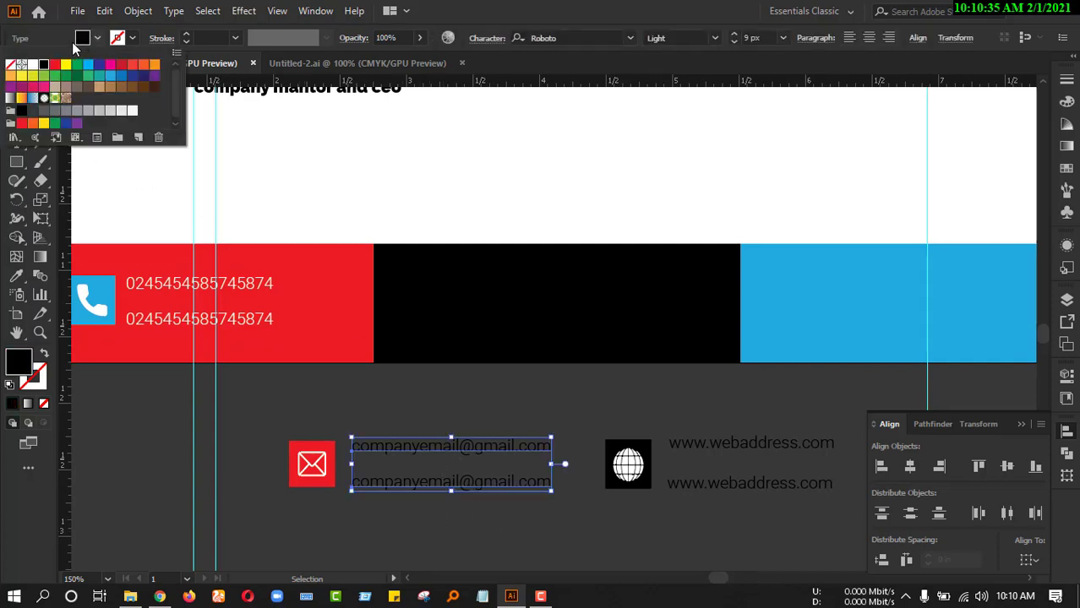
{"action": "left_click", "coordinate": [32, 64]}
{"action": "left_click", "coordinate": [413, 532]}
{"action": "left_click_drag", "start_coordinate": [413, 534], "coordinate": [279, 407]}
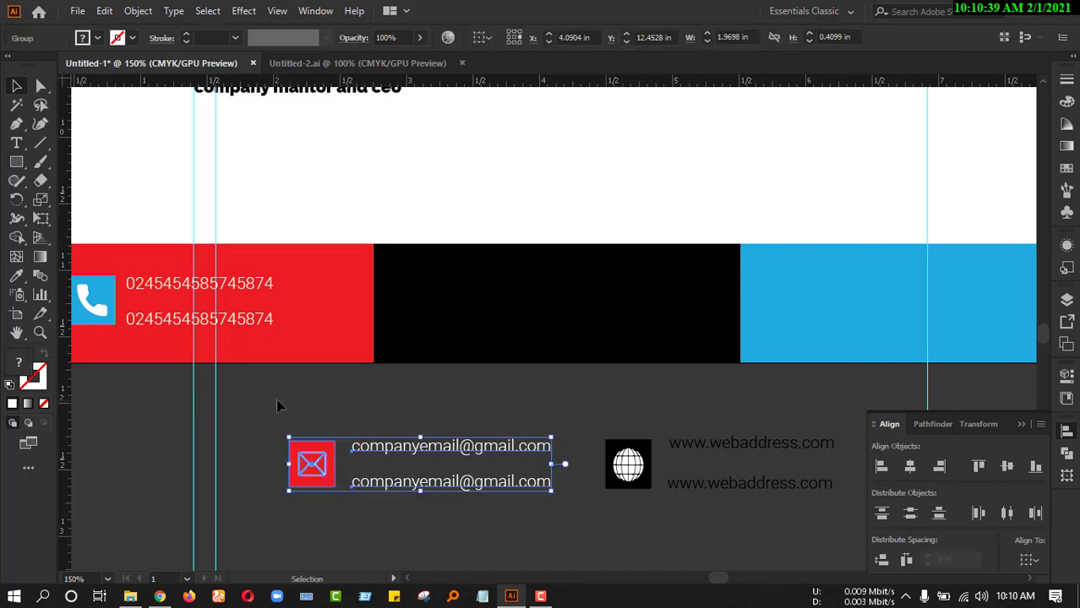
{"action": "left_click", "coordinate": [389, 496]}
Step: Place the email icon and text on the black band and shift the web-address group right
{"action": "left_click_drag", "start_coordinate": [393, 486], "coordinate": [527, 335]}
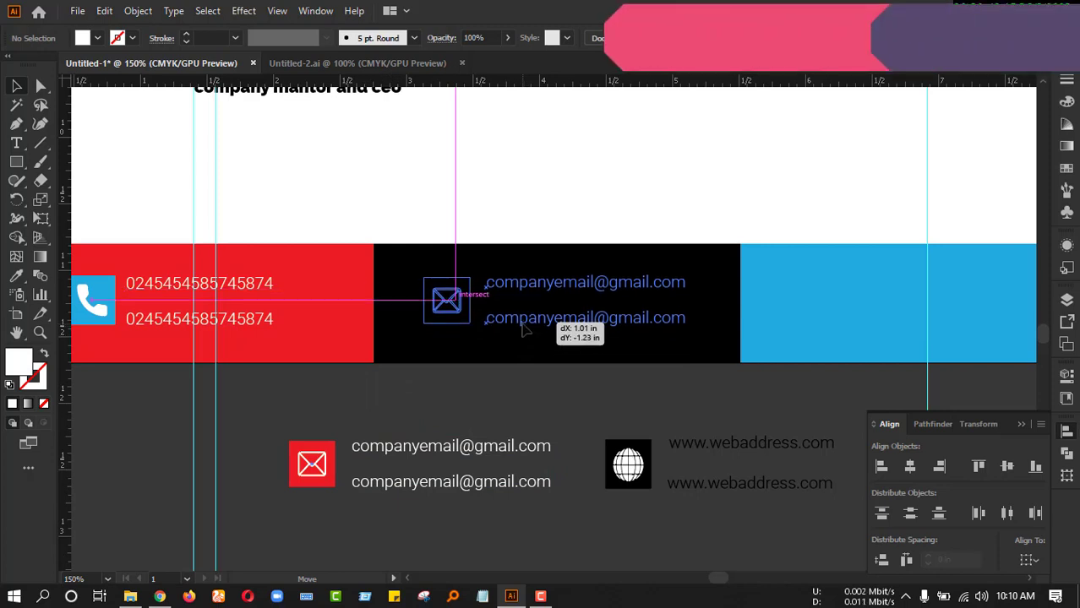
{"action": "left_click_drag", "start_coordinate": [528, 334], "coordinate": [524, 323]}
{"action": "left_click", "coordinate": [425, 474]}
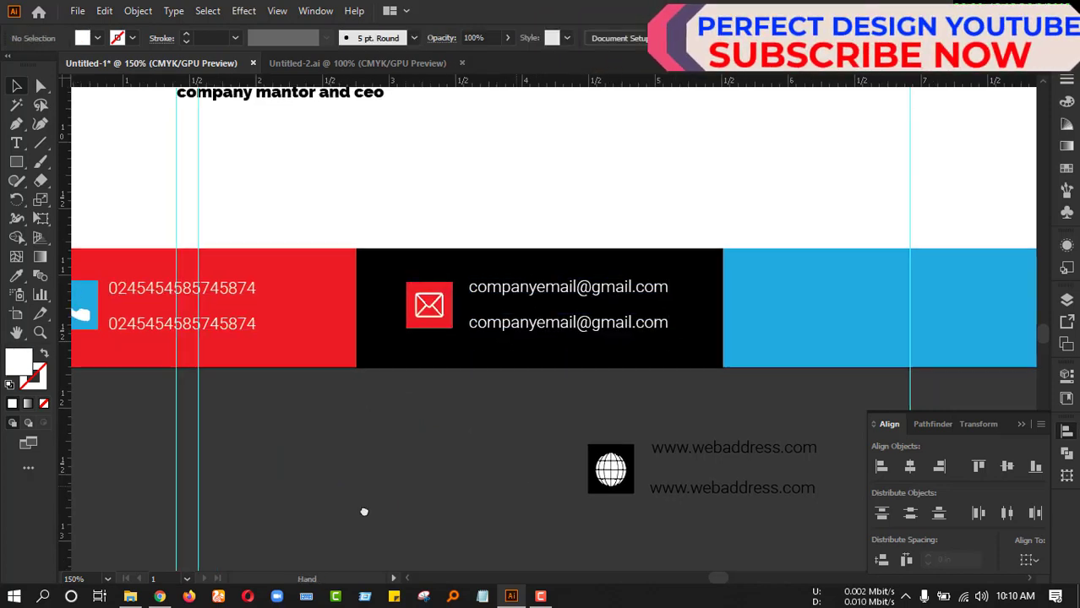
{"action": "scroll", "coordinate": [361, 511], "scroll_direction": "right", "scroll_amount": 5}
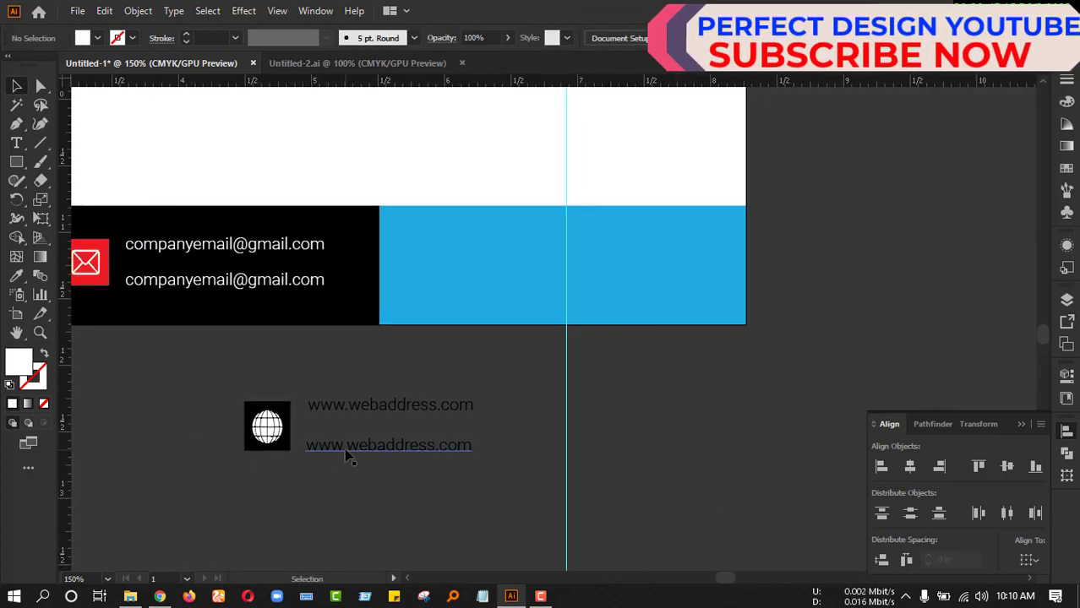
{"action": "left_click_drag", "start_coordinate": [349, 449], "coordinate": [403, 442]}
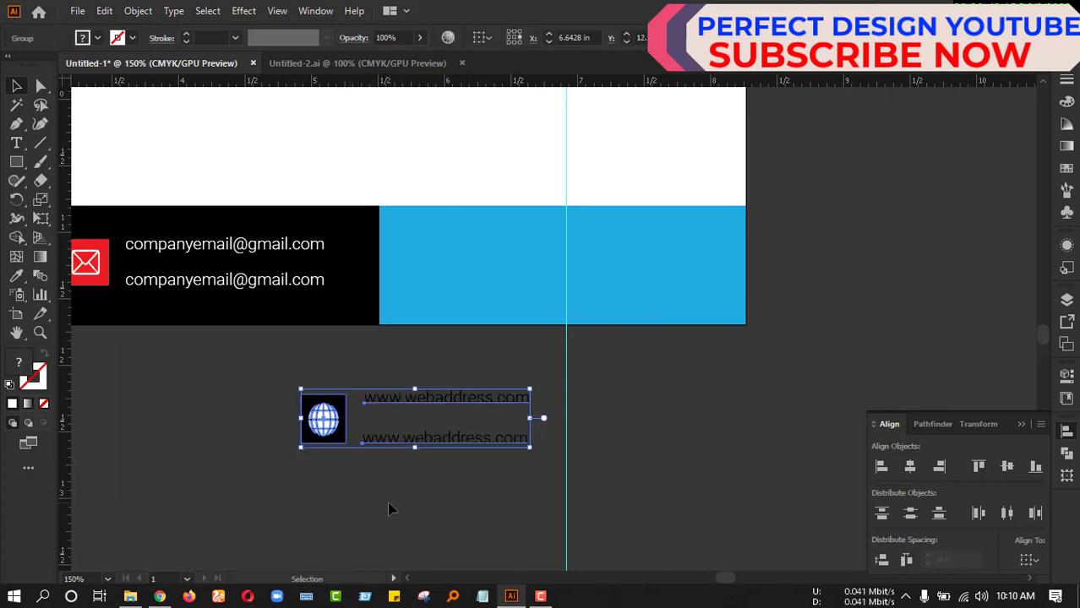
{"action": "left_click", "coordinate": [390, 508]}
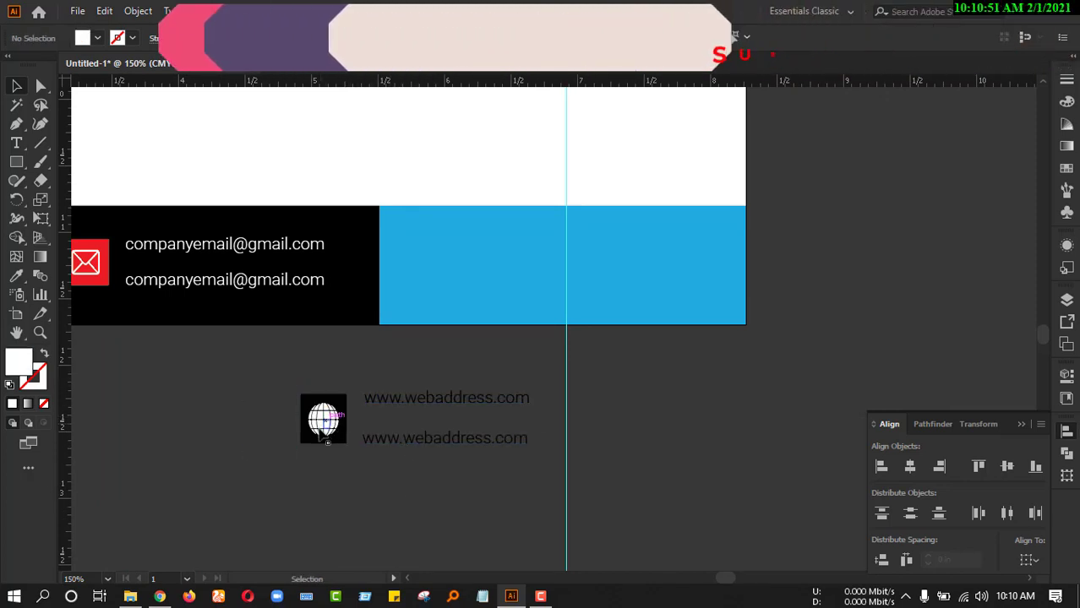
Step: Ungroup the globe and web-address group and bring the page footer into view
{"action": "left_click", "coordinate": [322, 428]}
{"action": "left_click", "coordinate": [322, 429], "text": "ctrl"}
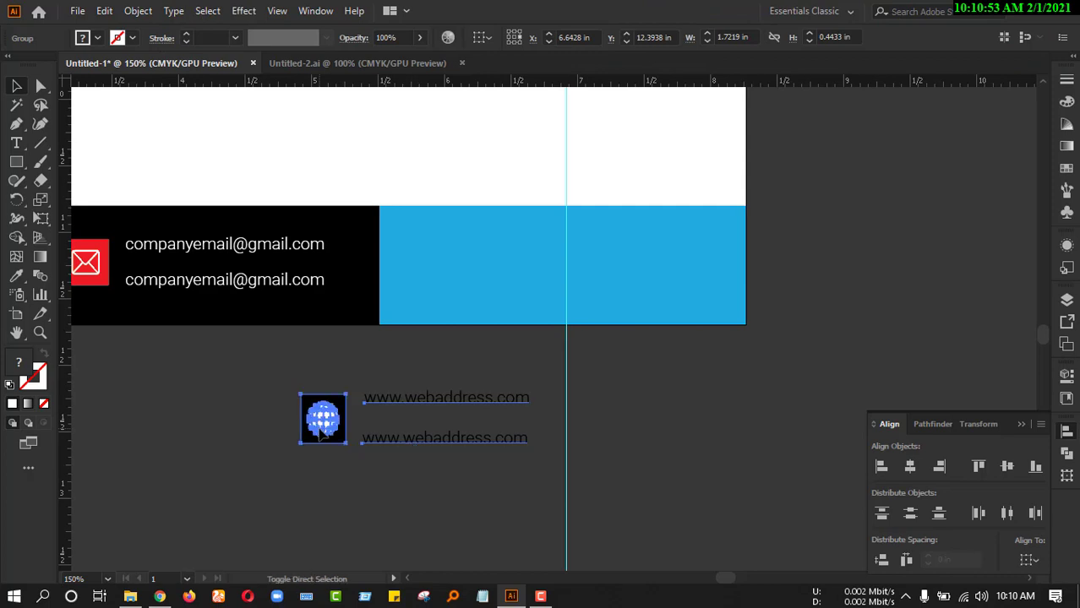
{"action": "key", "text": "ctrl+shift+g"}
{"action": "left_click", "coordinate": [366, 516]}
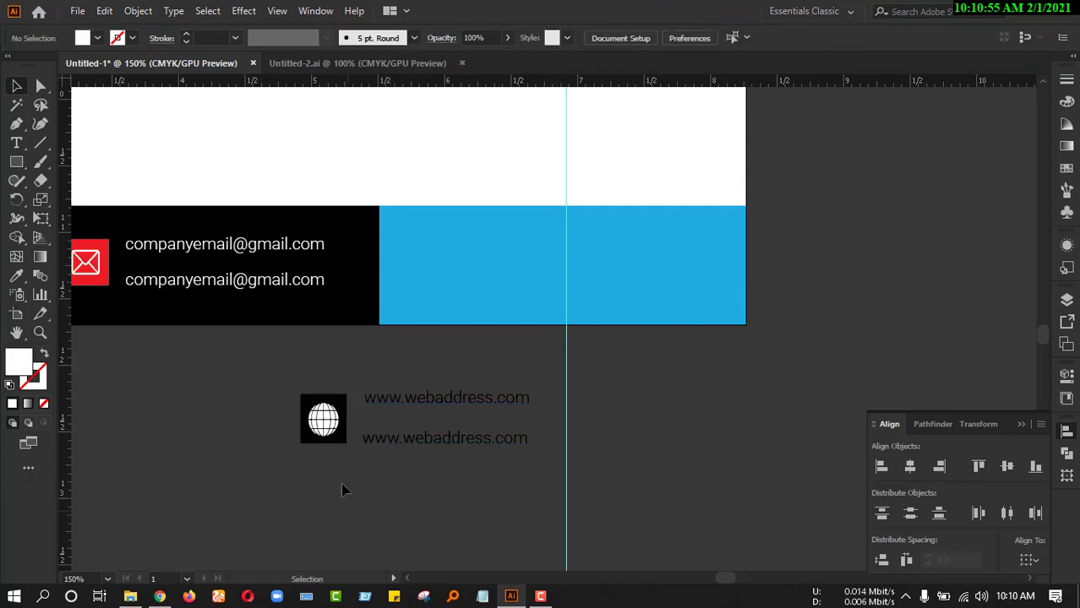
{"action": "left_click", "coordinate": [340, 436]}
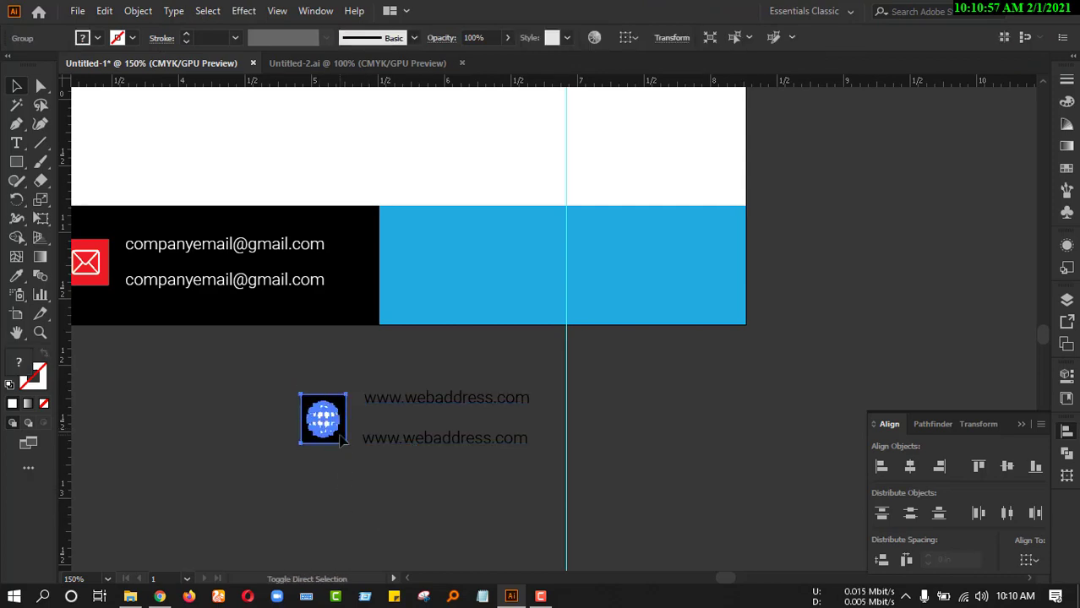
{"action": "left_click", "coordinate": [355, 525]}
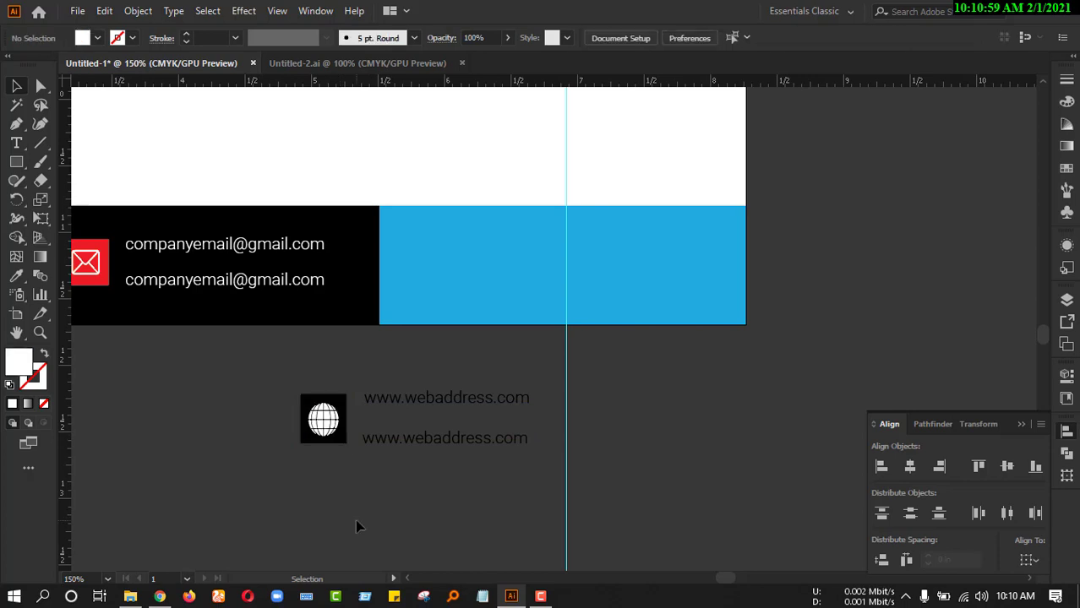
{"action": "scroll", "coordinate": [355, 520], "scroll_direction": "down", "scroll_amount": 2}
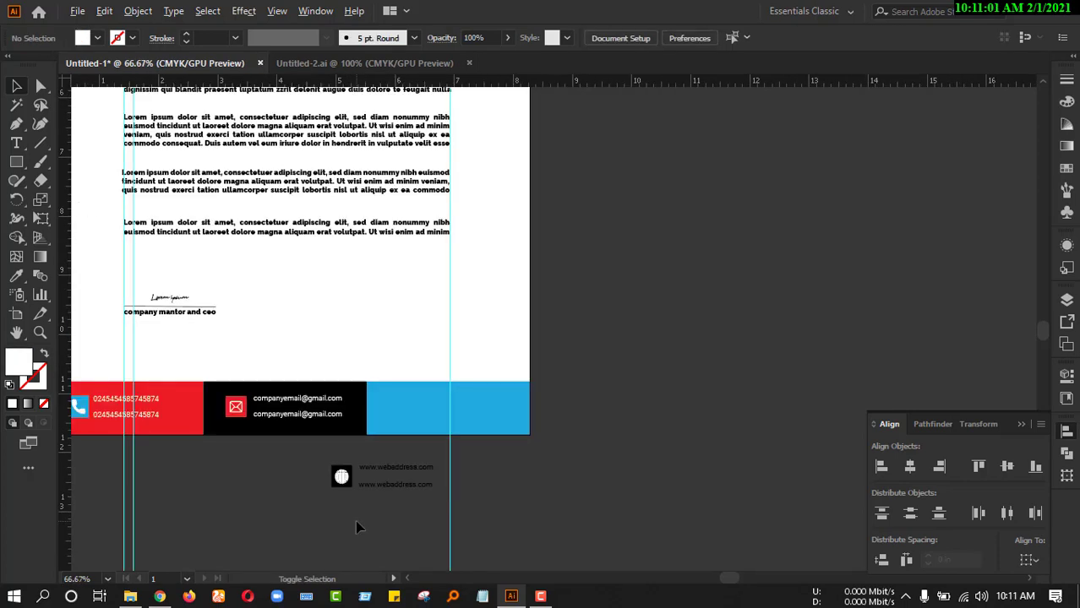
{"action": "left_click_drag", "start_coordinate": [356, 540], "coordinate": [408, 514]}
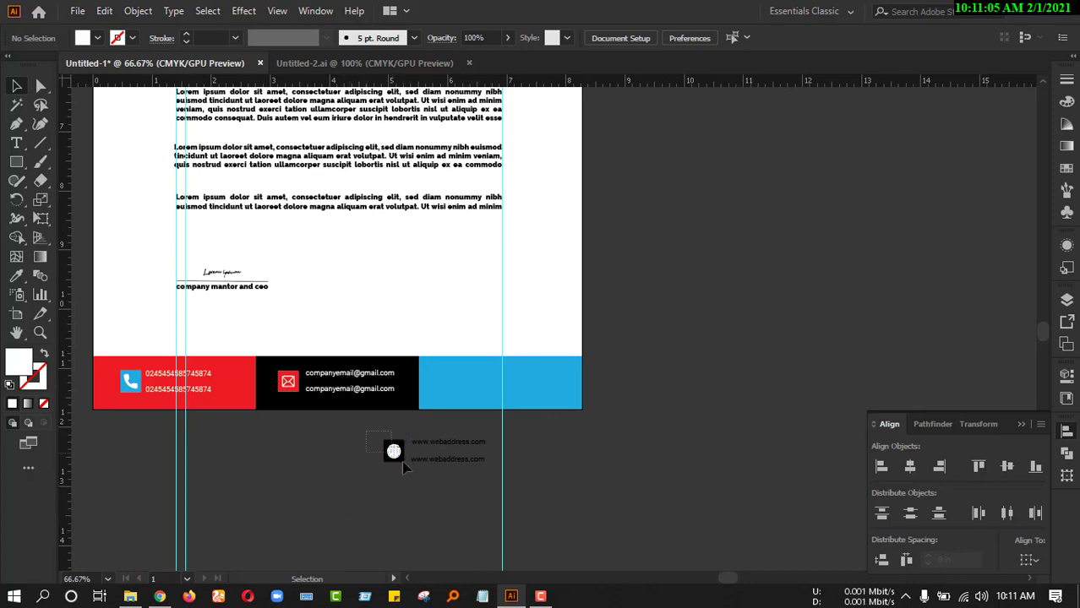
Step: Make the two web-address lines white
{"action": "left_click_drag", "start_coordinate": [431, 484], "coordinate": [449, 434]}
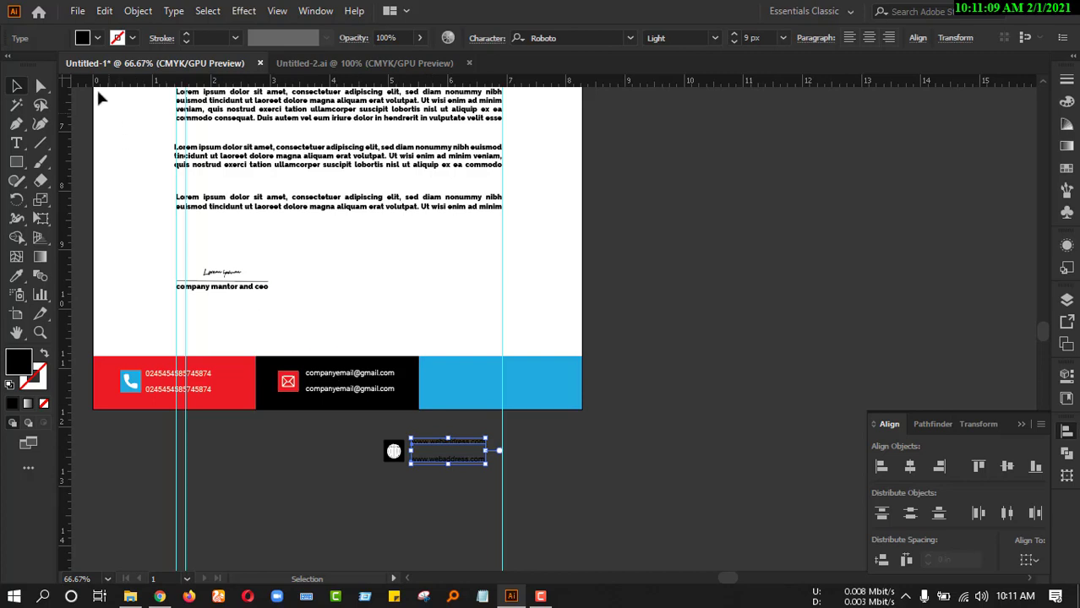
{"action": "left_click", "coordinate": [97, 39]}
{"action": "left_click", "coordinate": [35, 66]}
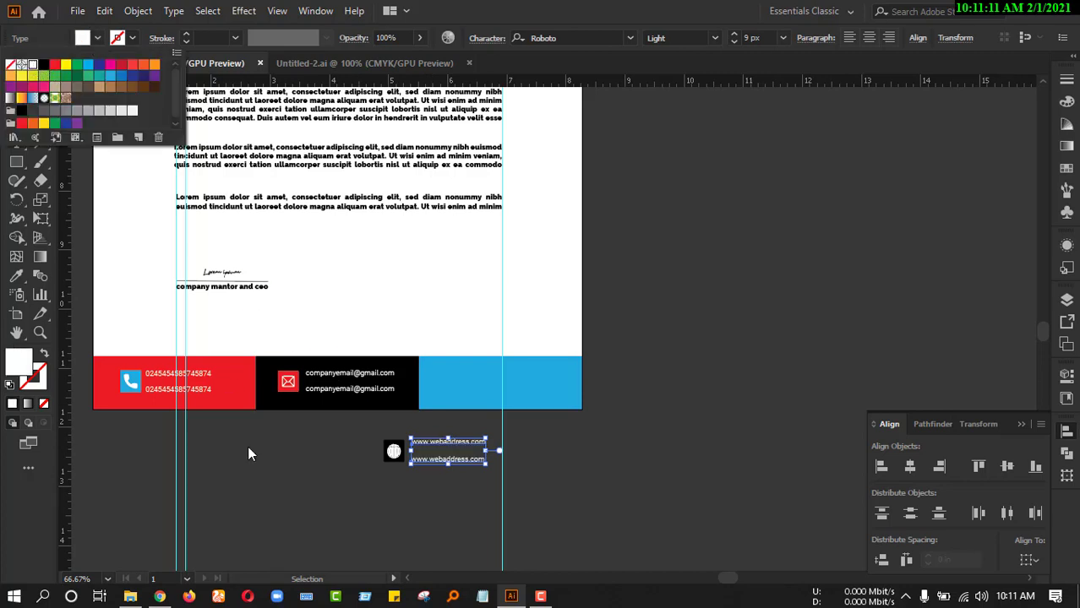
{"action": "left_click", "coordinate": [377, 517]}
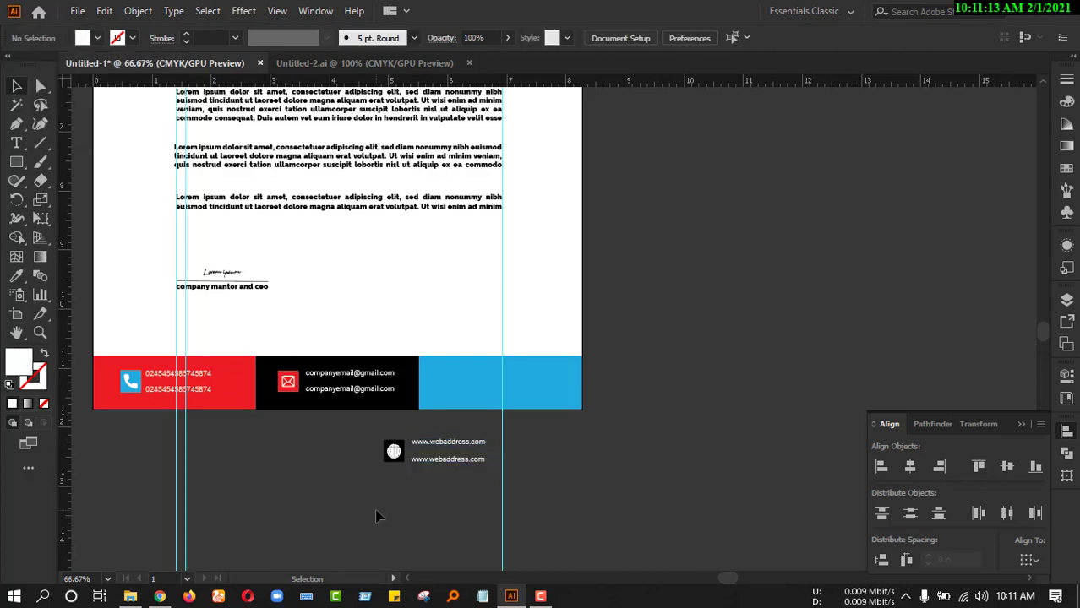
Step: Move the globe icon and web-address text into the blue footer band
{"action": "left_click_drag", "start_coordinate": [422, 471], "coordinate": [440, 479]}
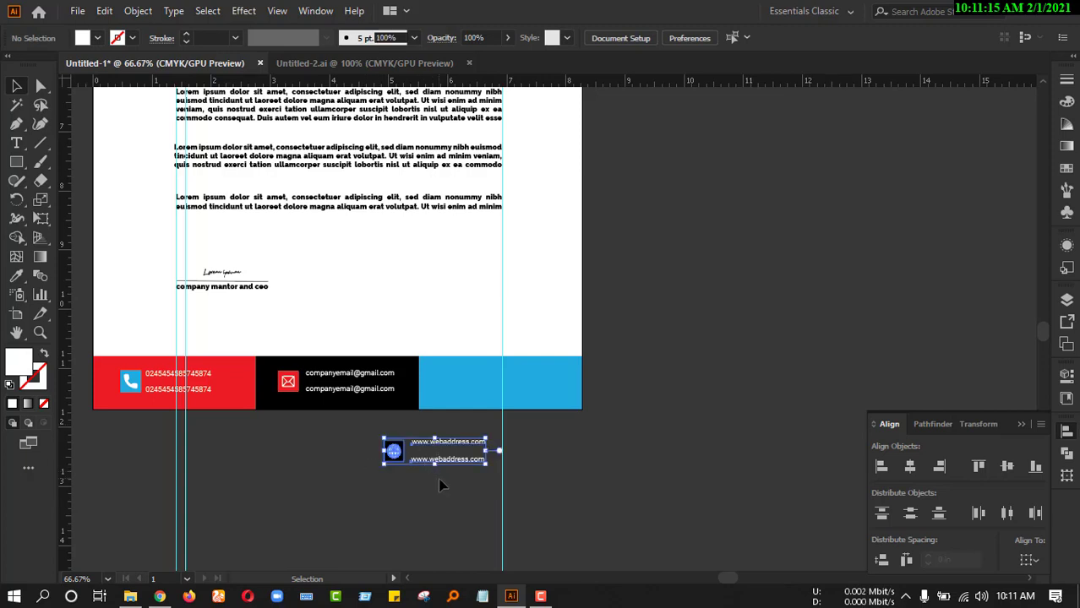
{"action": "left_click", "coordinate": [441, 526]}
{"action": "left_click_drag", "start_coordinate": [450, 462], "coordinate": [519, 396]}
{"action": "left_click", "coordinate": [386, 528]}
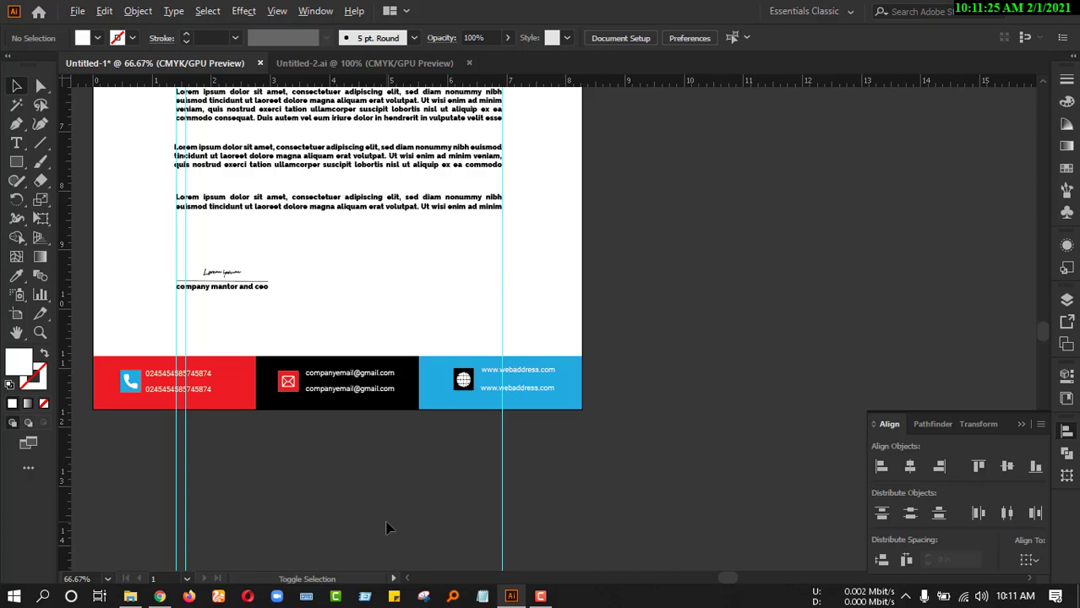
{"action": "scroll", "coordinate": [386, 528], "scroll_direction": "up", "scroll_amount": 2}
Step: Centre the globe group horizontally and vertically on the blue footer rectangle
{"action": "left_click_drag", "start_coordinate": [355, 431], "coordinate": [451, 463]}
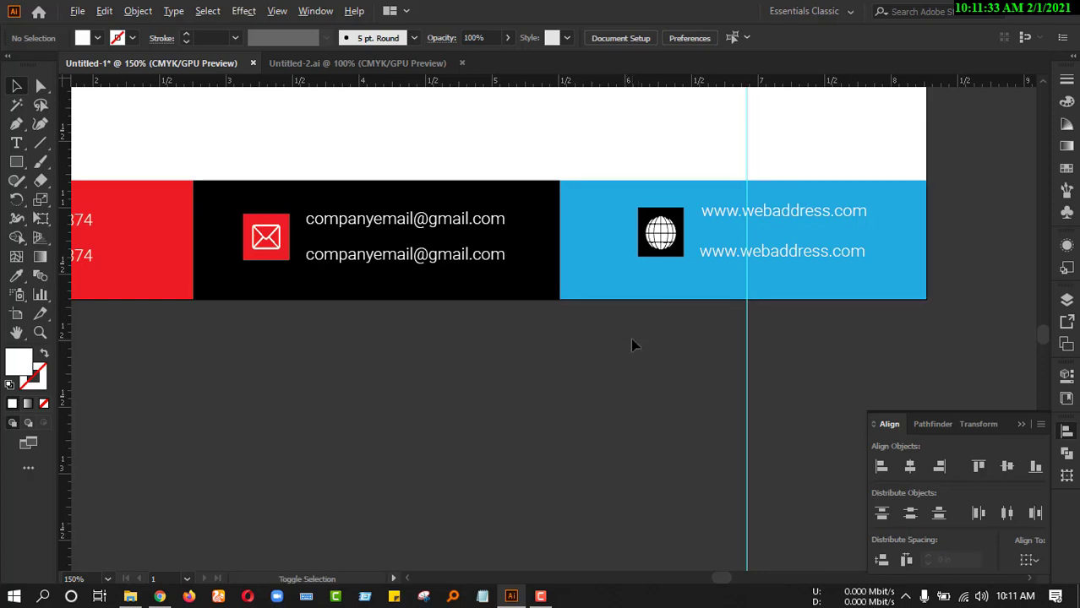
{"action": "scroll", "coordinate": [632, 345], "scroll_direction": "down", "scroll_amount": 1}
{"action": "scroll", "coordinate": [632, 345], "scroll_direction": "down", "scroll_amount": 1}
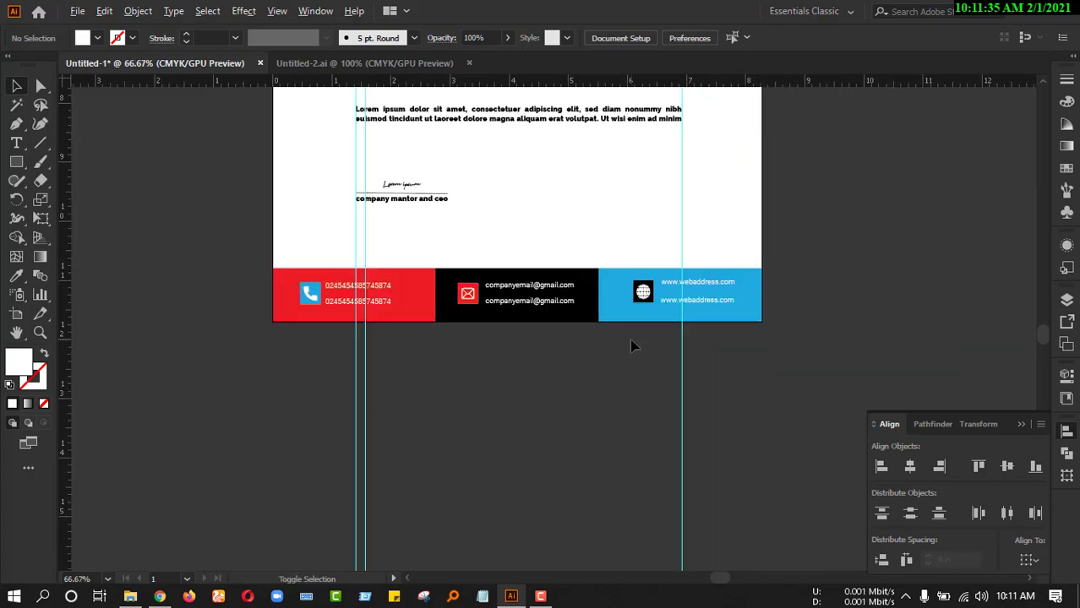
{"action": "scroll", "coordinate": [630, 339], "scroll_direction": "up", "scroll_amount": 1}
{"action": "scroll", "coordinate": [629, 338], "scroll_direction": "up", "scroll_amount": 1}
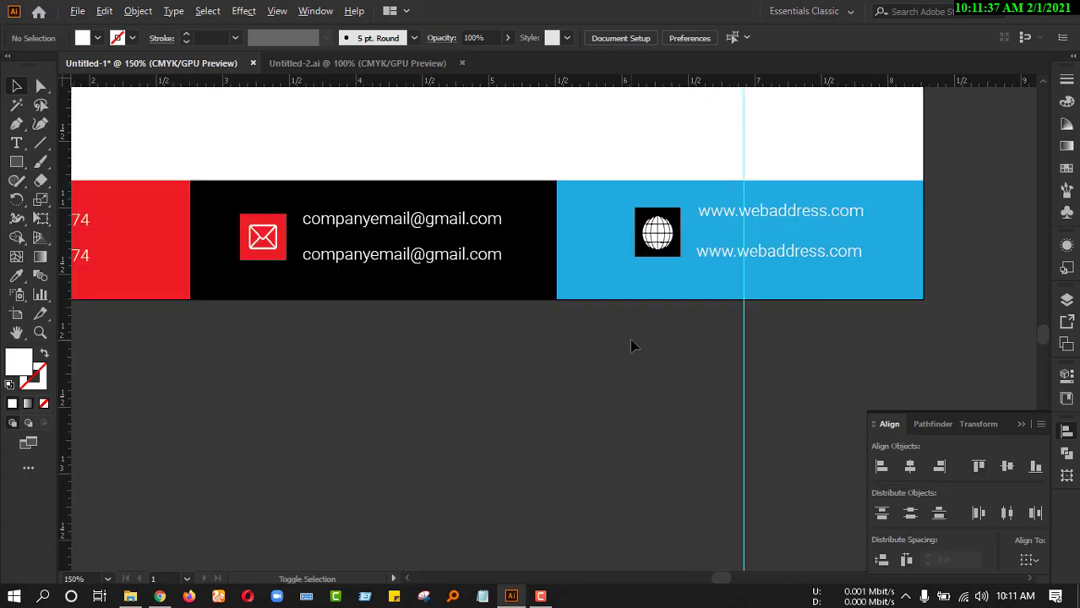
{"action": "scroll", "coordinate": [657, 345], "scroll_direction": "up", "scroll_amount": 1}
{"action": "scroll", "coordinate": [657, 344], "scroll_direction": "right", "scroll_amount": 1}
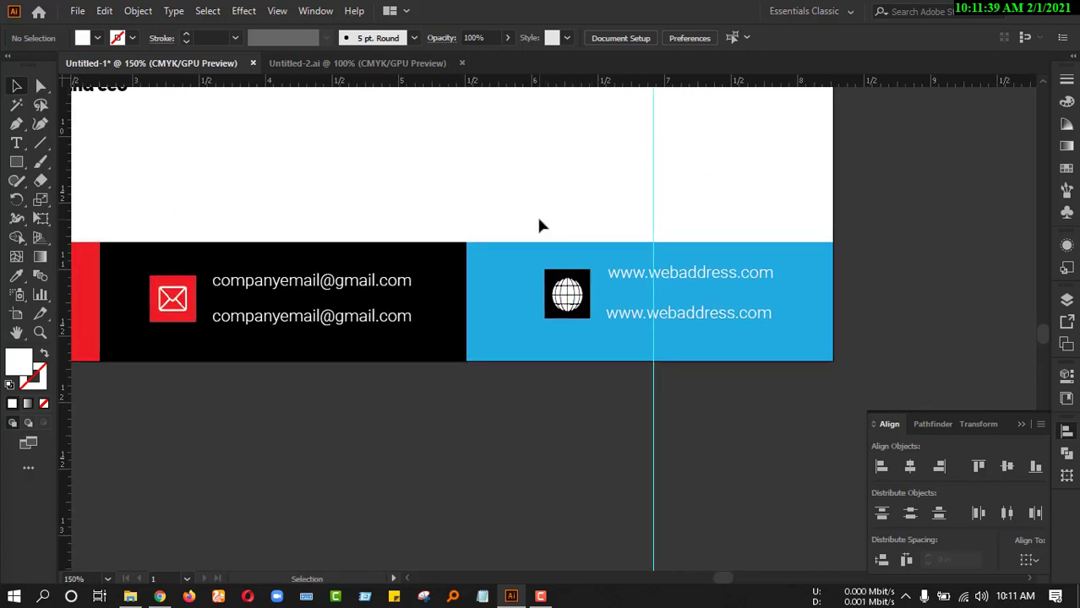
{"action": "left_click_drag", "start_coordinate": [539, 222], "coordinate": [646, 354]}
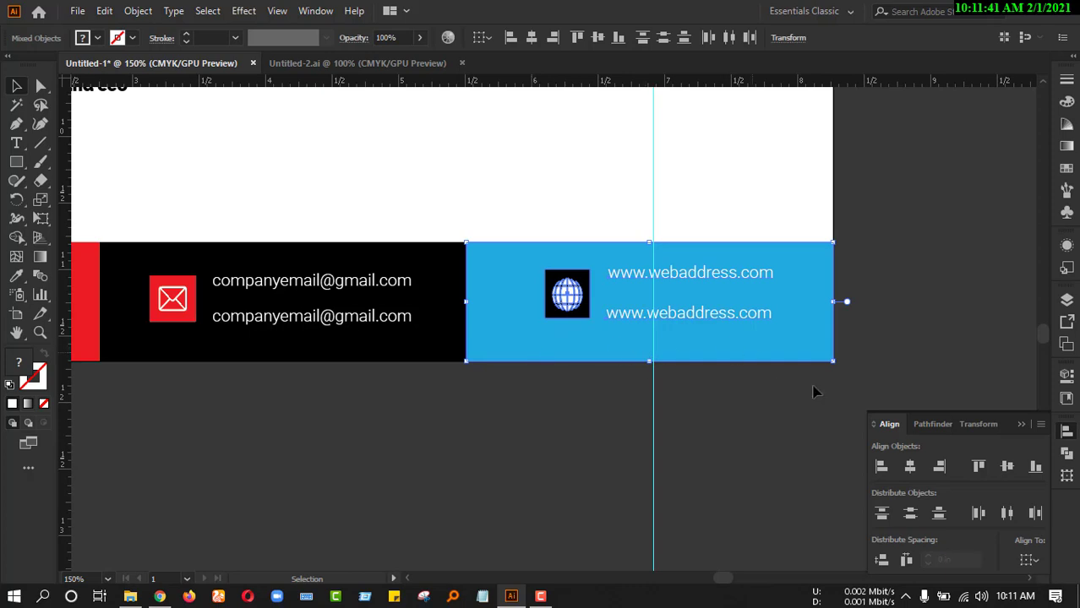
{"action": "left_click", "coordinate": [909, 468]}
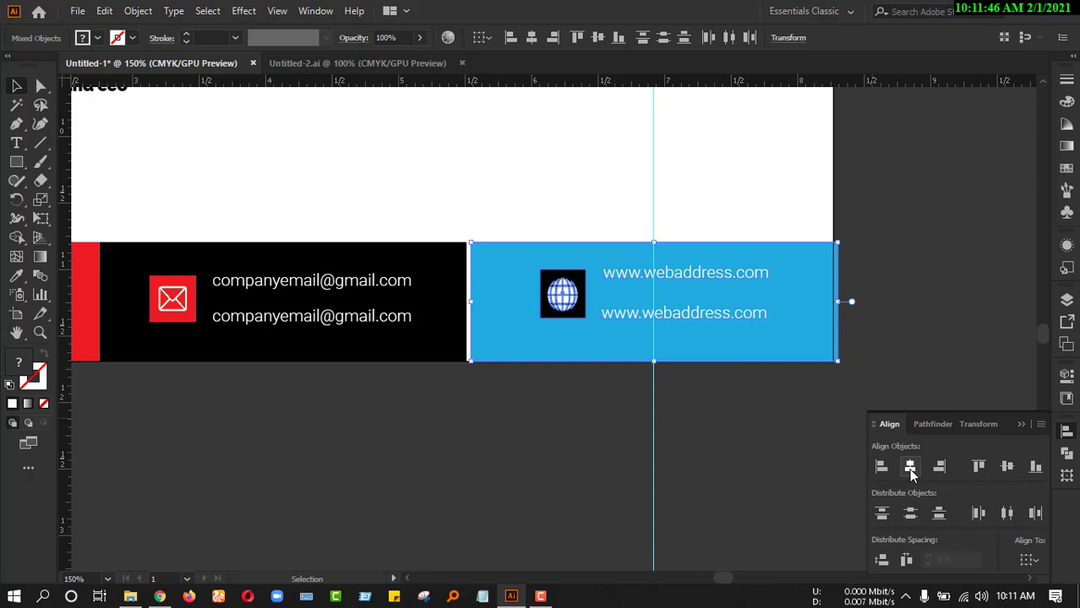
{"action": "left_click", "coordinate": [1006, 469]}
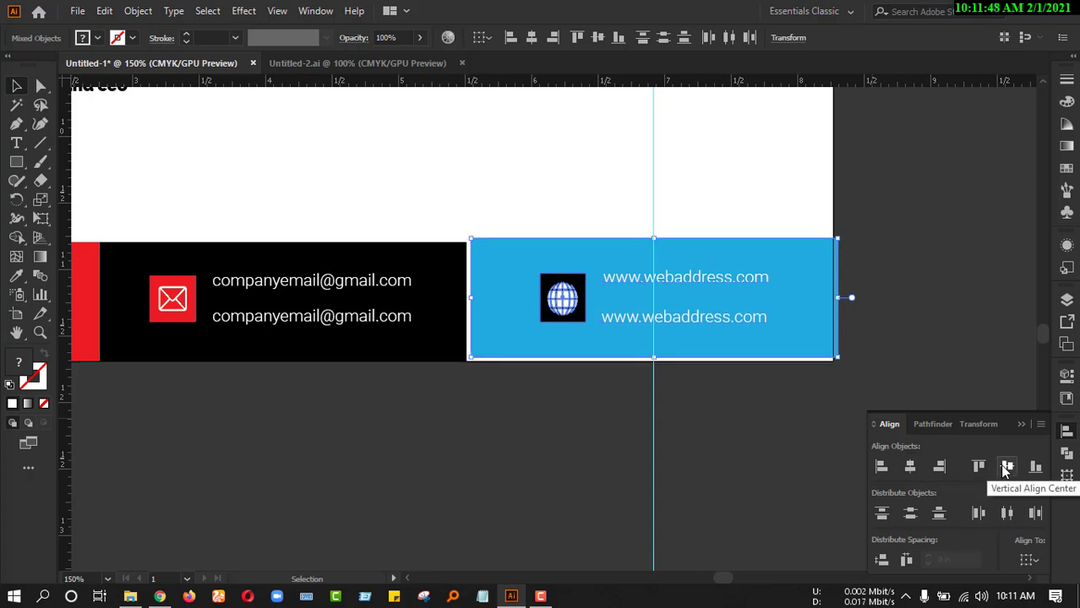
{"action": "left_click", "coordinate": [804, 461]}
Step: Nudge the blue footer band left so it meets the black band
{"action": "mouse_move", "coordinate": [545, 211]}
{"action": "left_mouse_down"}
{"action": "mouse_move", "coordinate": [610, 353]}
{"action": "mouse_move", "coordinate": [626, 358]}
{"action": "left_mouse_up"}
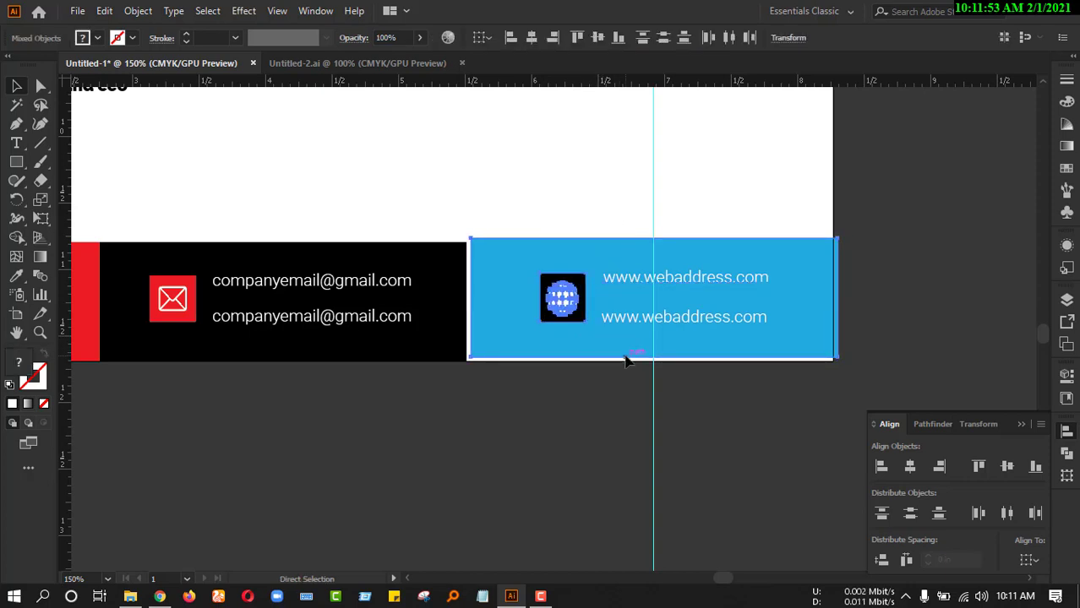
{"action": "left_click", "coordinate": [593, 428]}
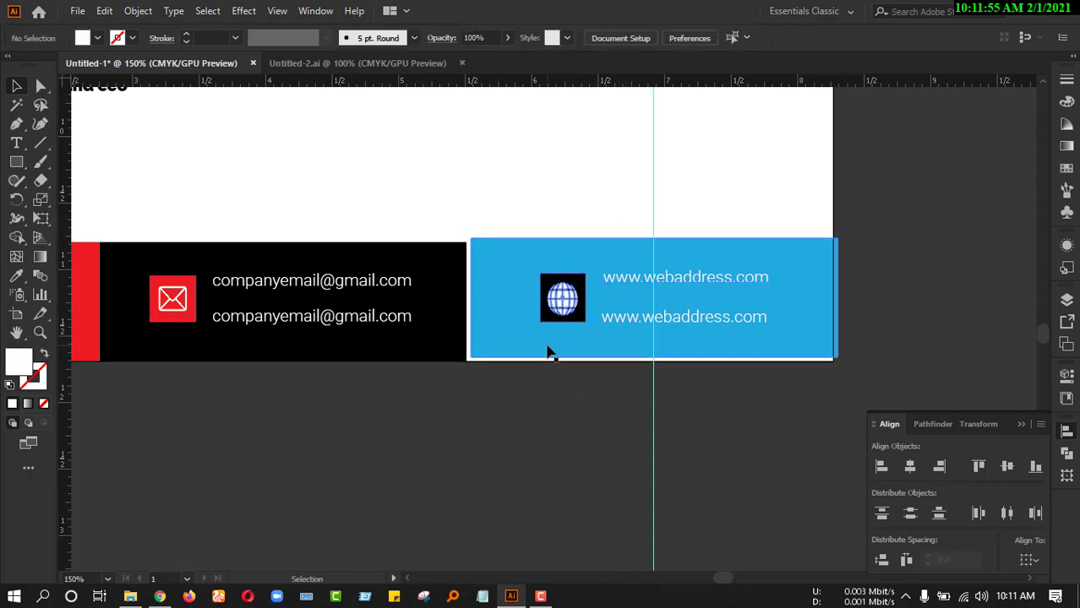
{"action": "left_click_drag", "start_coordinate": [547, 352], "coordinate": [537, 362]}
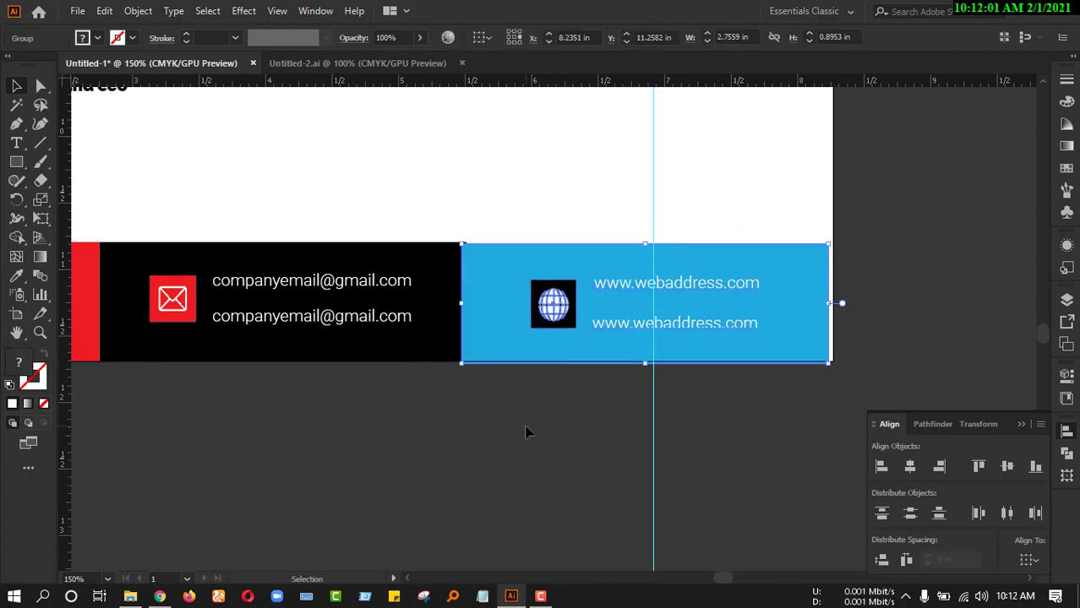
{"action": "scroll", "coordinate": [523, 423], "scroll_direction": "up", "scroll_amount": 3}
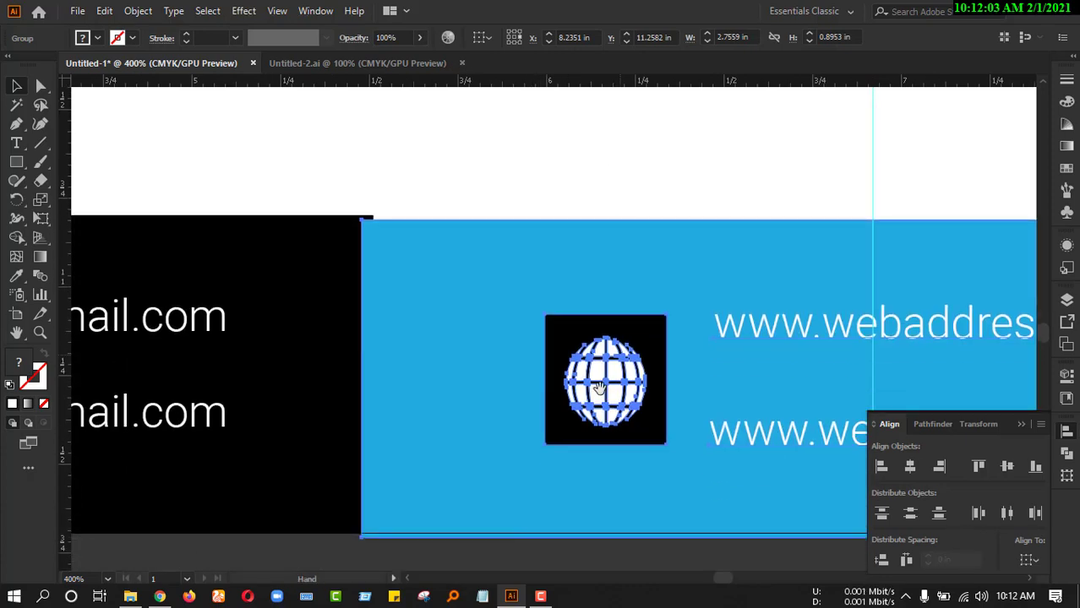
{"action": "mouse_move", "coordinate": [598, 386]}
{"action": "left_mouse_down"}
{"action": "mouse_move", "coordinate": [424, 310]}
{"action": "mouse_move", "coordinate": [369, 394]}
{"action": "left_mouse_up"}
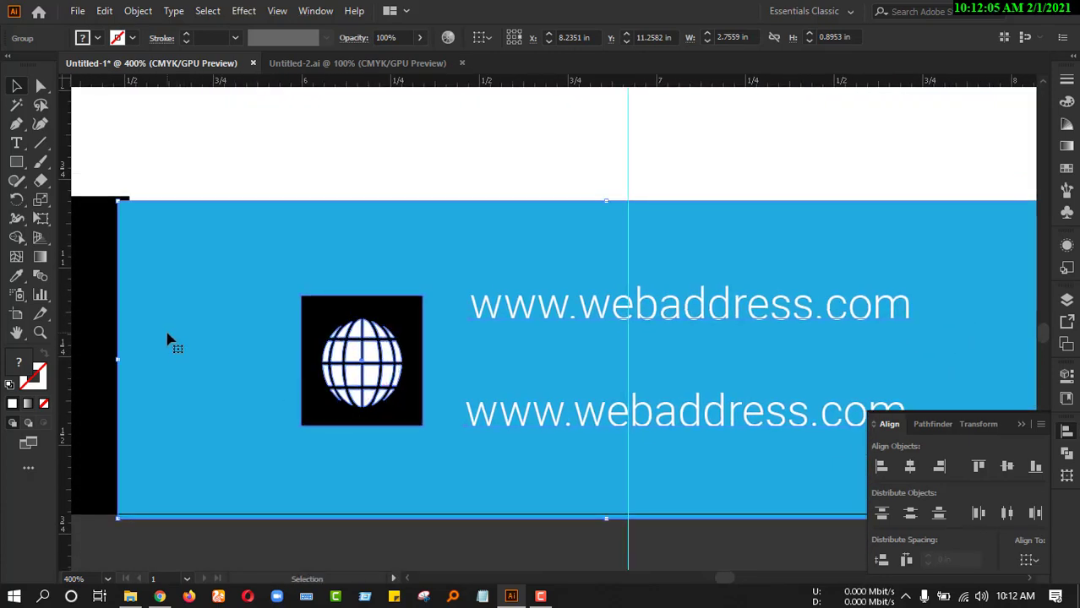
{"action": "left_click_drag", "start_coordinate": [167, 344], "coordinate": [178, 333]}
{"action": "left_click", "coordinate": [170, 540]}
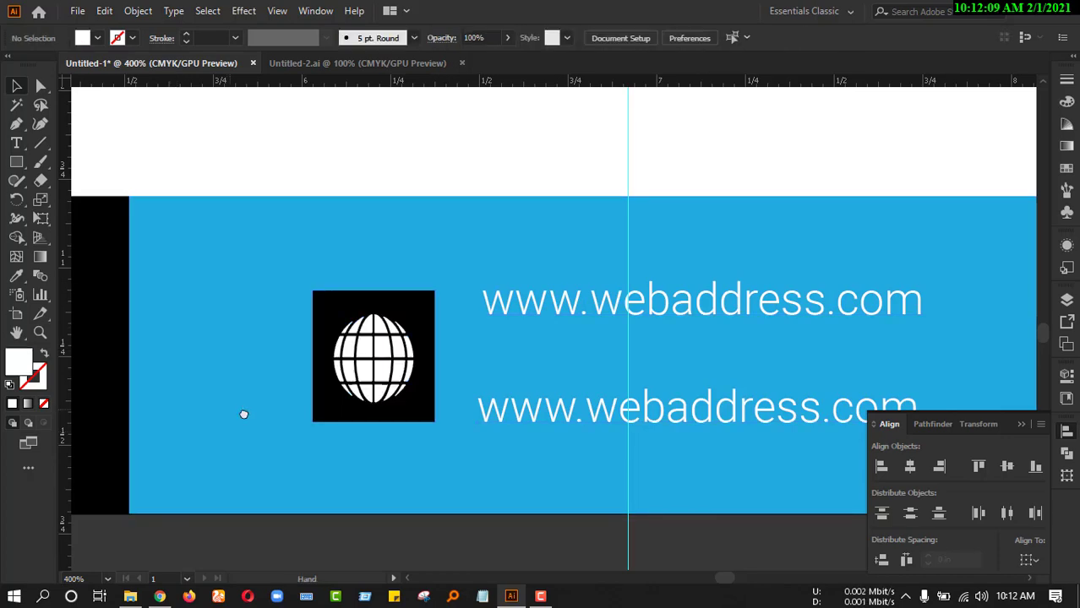
{"action": "left_click_drag", "start_coordinate": [241, 415], "coordinate": [564, 350]}
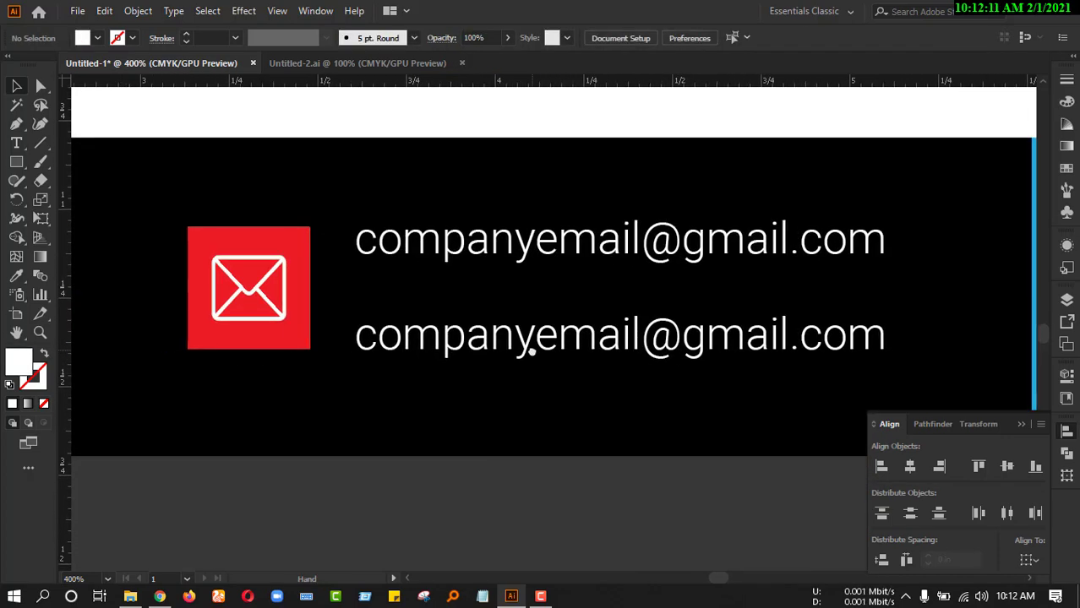
{"action": "scroll", "coordinate": [532, 359], "scroll_direction": "down", "scroll_amount": 1}
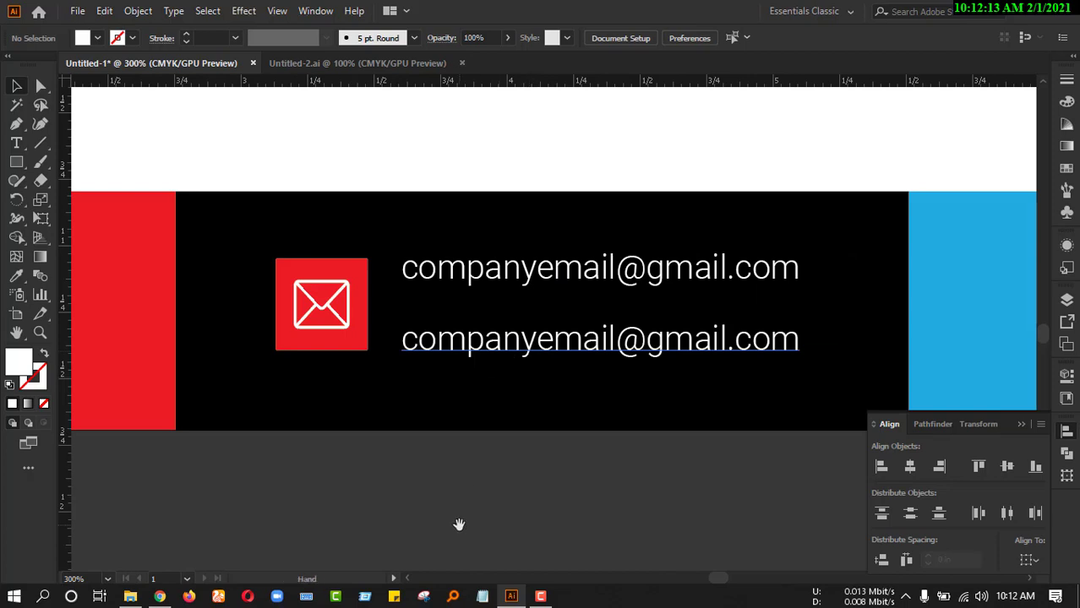
{"action": "scroll", "coordinate": [458, 516], "scroll_direction": "down", "scroll_amount": 1}
Step: Centre the envelope icon and email lines horizontally and vertically on the black banner
{"action": "left_click_drag", "start_coordinate": [275, 127], "coordinate": [564, 442]}
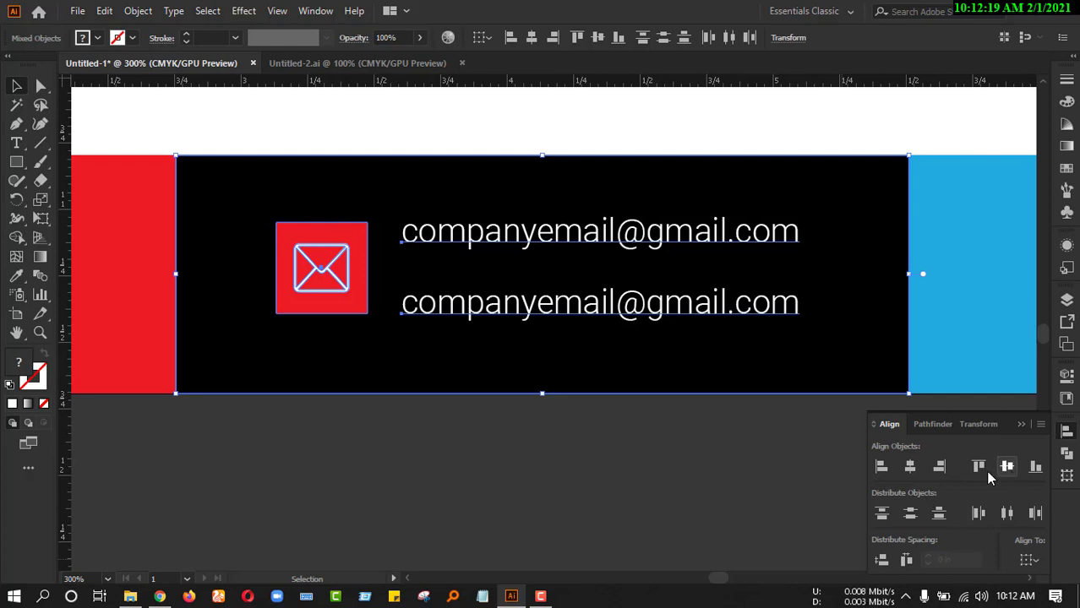
{"action": "left_click", "coordinate": [911, 468]}
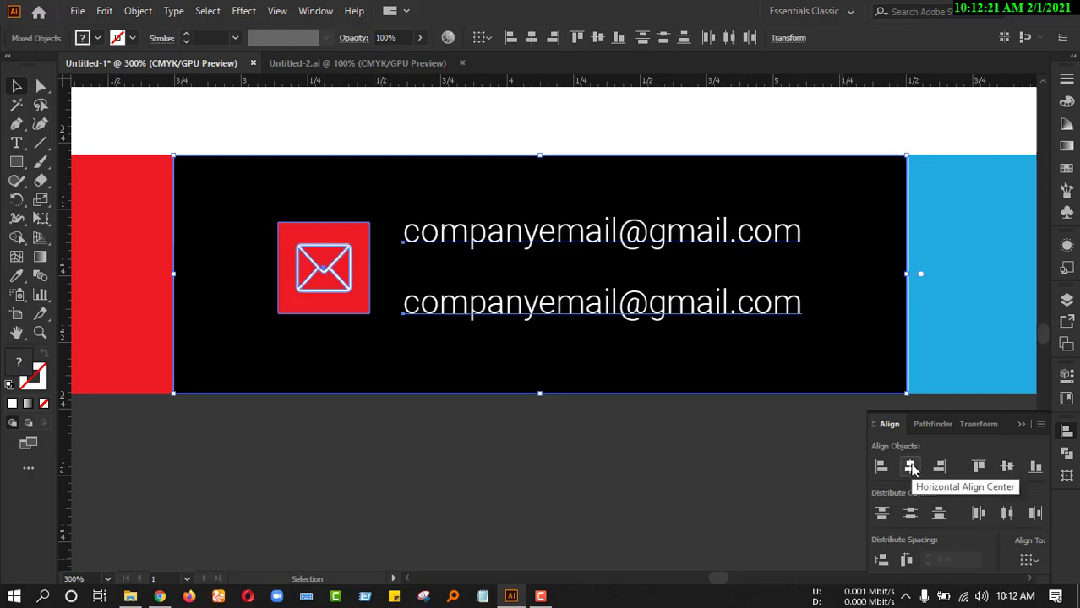
{"action": "left_click", "coordinate": [1006, 467]}
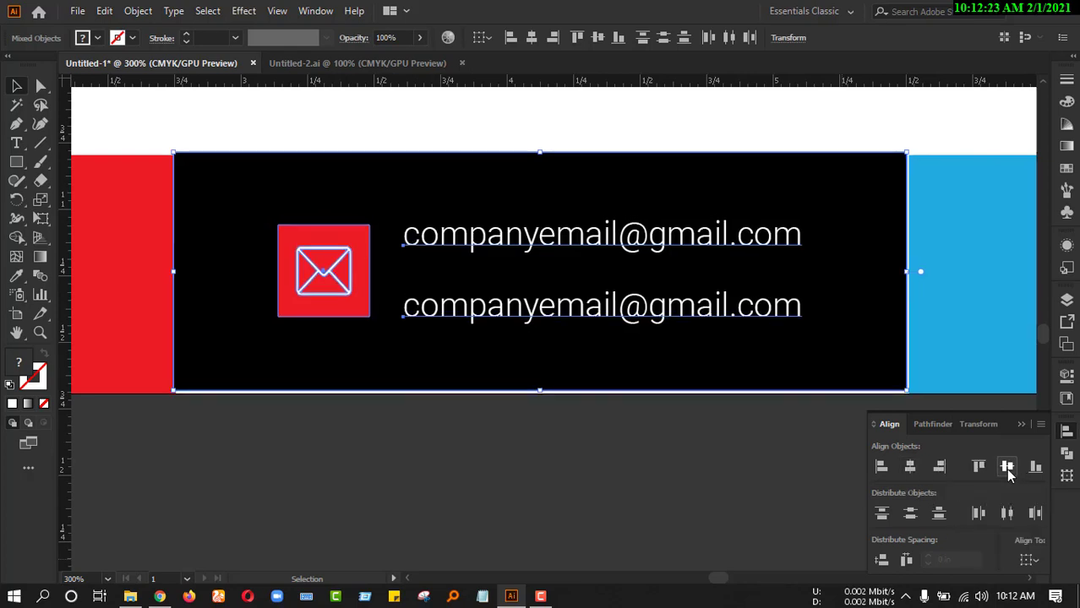
{"action": "left_click", "coordinate": [469, 520]}
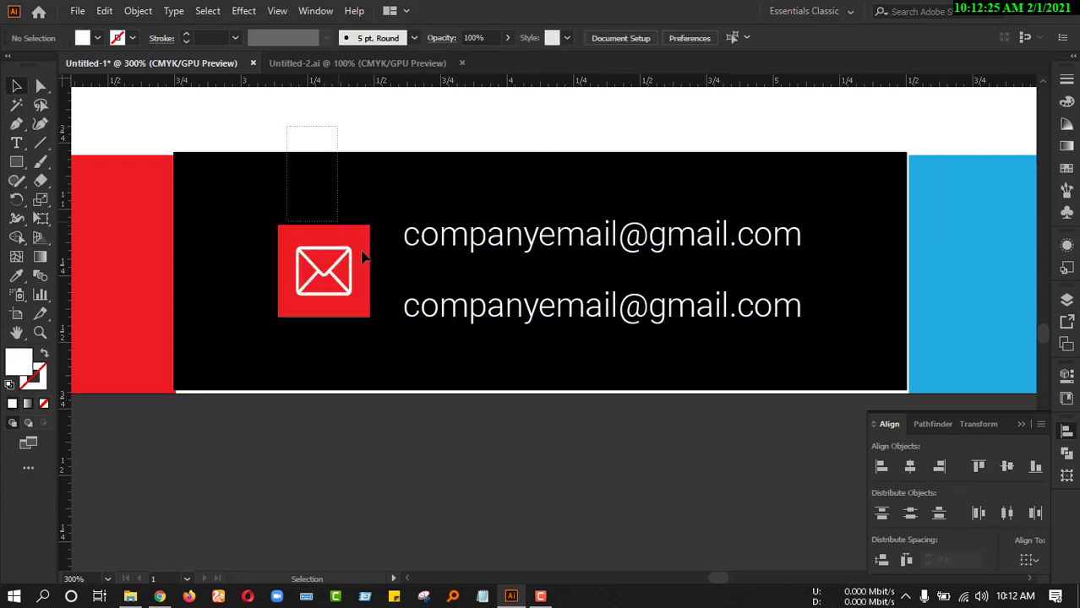
Step: Select the black banner group and nudge it slightly into place
{"action": "mouse_move", "coordinate": [364, 258]}
{"action": "left_mouse_down"}
{"action": "mouse_move", "coordinate": [589, 354]}
{"action": "mouse_move", "coordinate": [548, 382]}
{"action": "left_mouse_up"}
{"action": "left_click", "coordinate": [541, 500]}
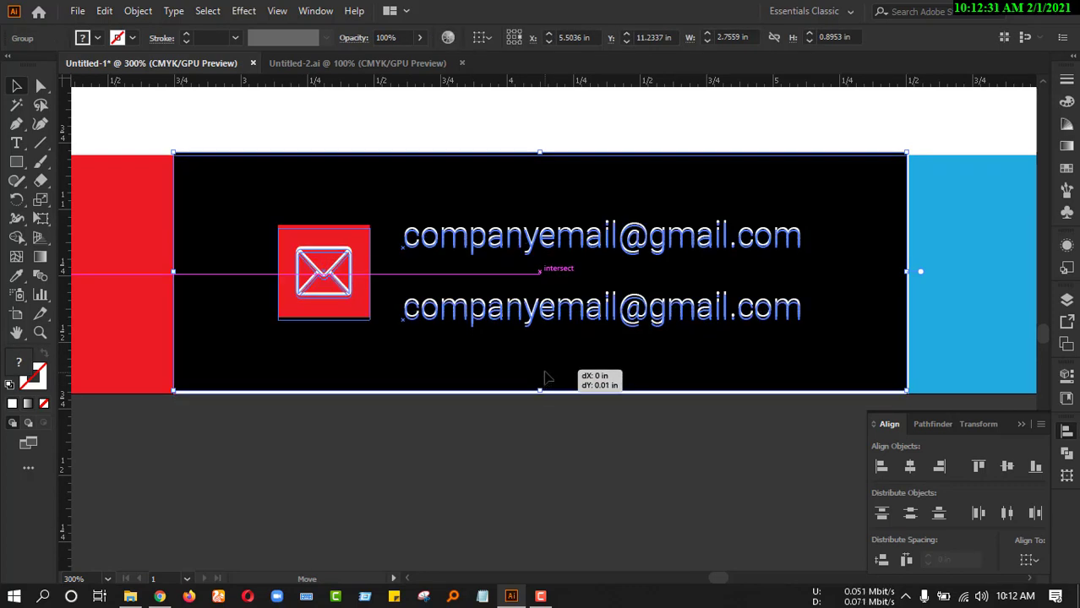
{"action": "left_click_drag", "start_coordinate": [546, 382], "coordinate": [544, 378]}
{"action": "left_click", "coordinate": [527, 482]}
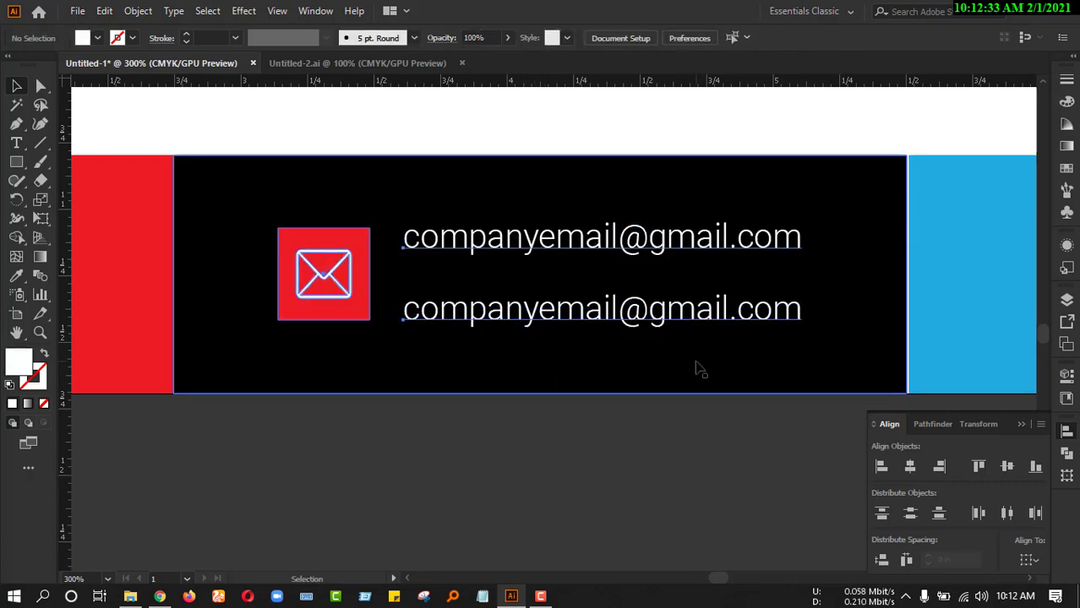
{"action": "left_click", "coordinate": [694, 376]}
{"action": "left_click", "coordinate": [660, 443]}
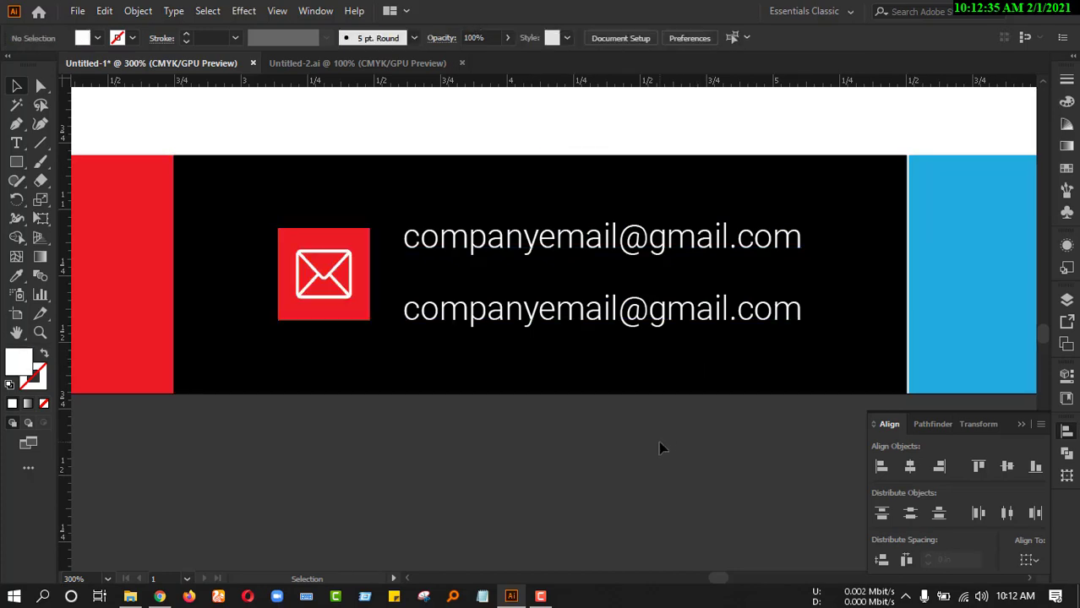
Step: Stretch the black banner's right edge to meet the blue section, closing the gap
{"action": "scroll", "coordinate": [658, 447], "scroll_direction": "up", "scroll_amount": 1}
{"action": "scroll", "coordinate": [659, 448], "scroll_direction": "up", "scroll_amount": 1}
{"action": "mouse_move", "coordinate": [874, 248]}
{"action": "left_mouse_down"}
{"action": "mouse_move", "coordinate": [543, 478]}
{"action": "mouse_move", "coordinate": [498, 378]}
{"action": "left_mouse_up"}
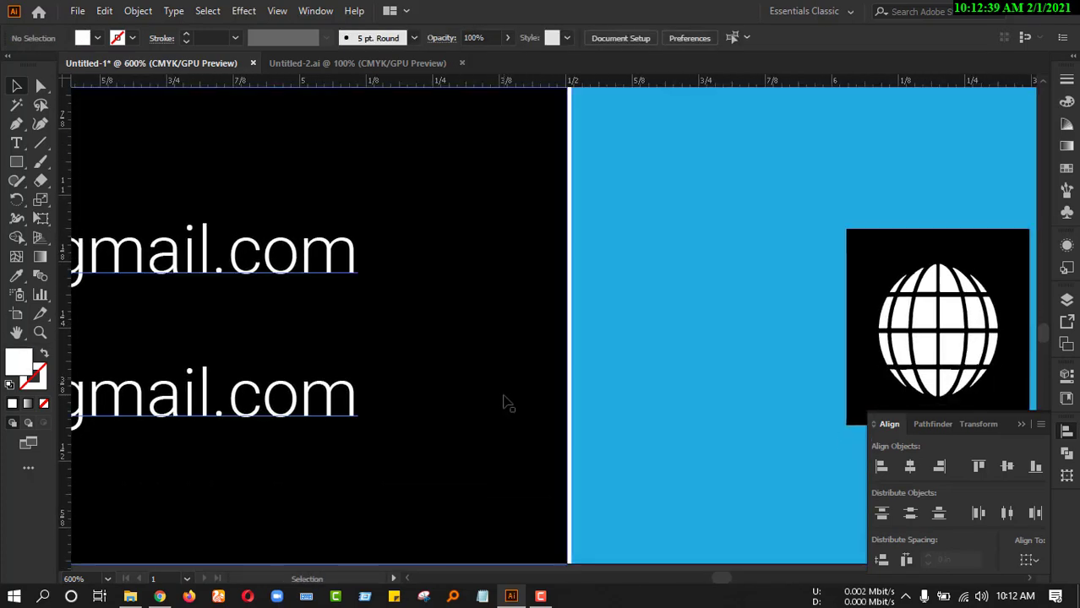
{"action": "left_click", "coordinate": [505, 404]}
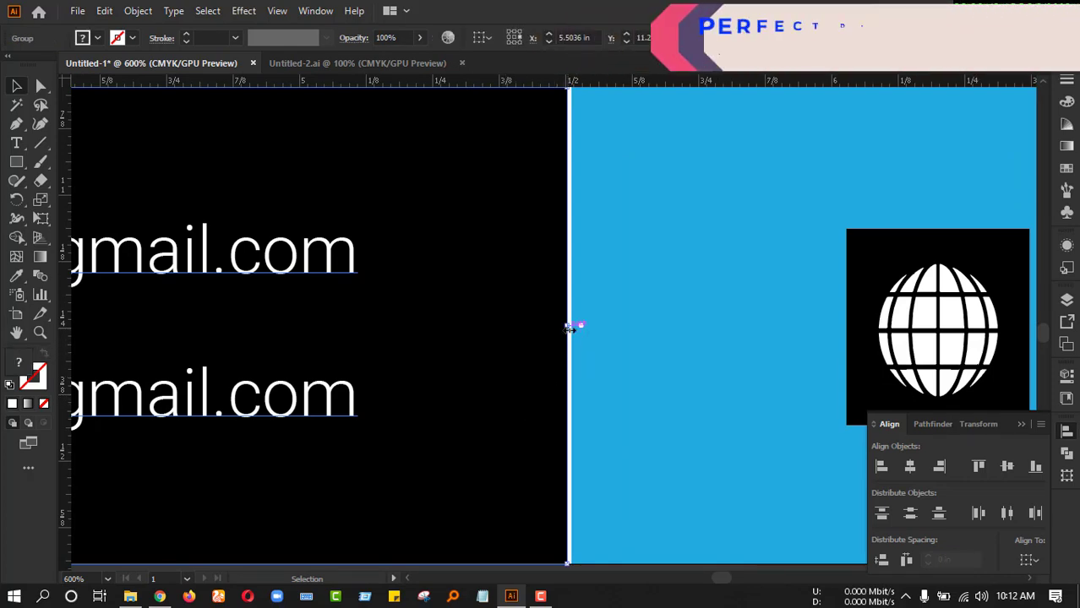
{"action": "left_click_drag", "start_coordinate": [571, 325], "coordinate": [576, 326]}
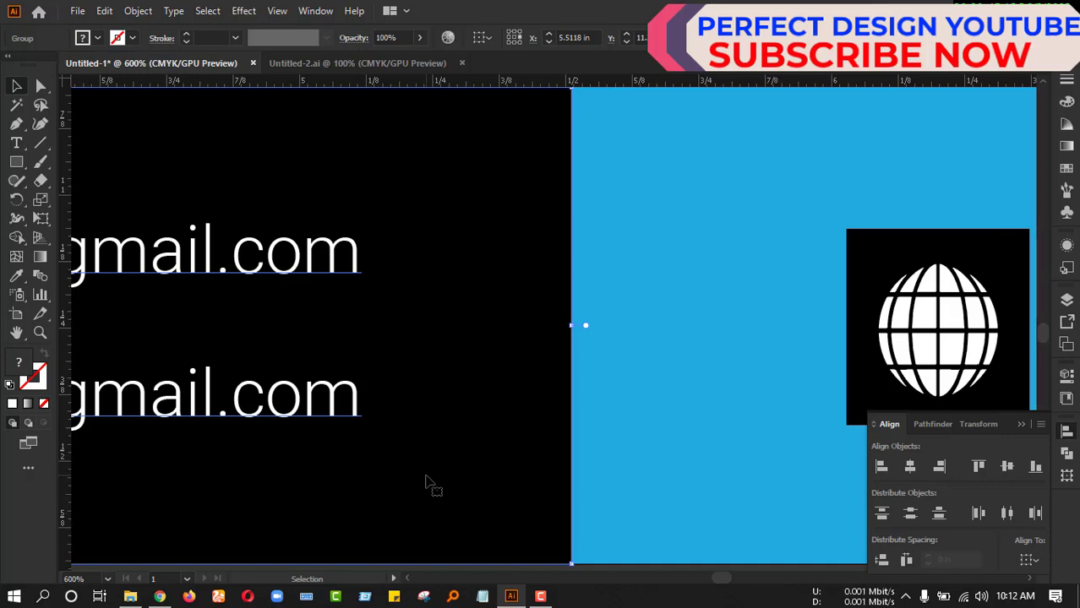
{"action": "scroll", "coordinate": [431, 486], "scroll_direction": "down", "scroll_amount": 3}
{"action": "left_click_drag", "start_coordinate": [222, 498], "coordinate": [548, 451]}
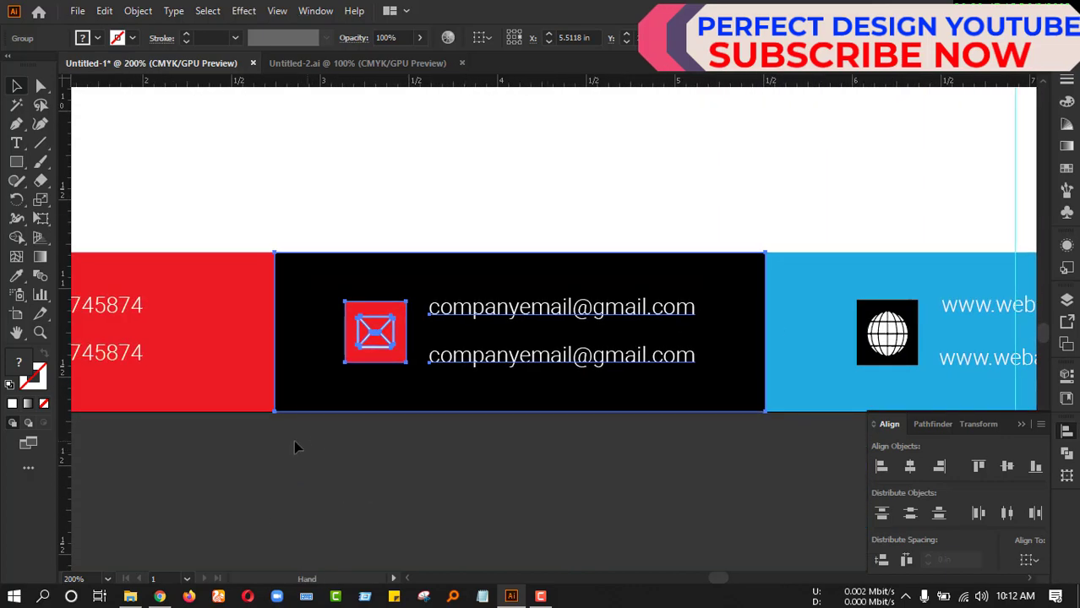
Step: Centre the phone icon and numbers horizontally and vertically on the red section
{"action": "scroll", "coordinate": [303, 479], "scroll_direction": "left", "scroll_amount": 5}
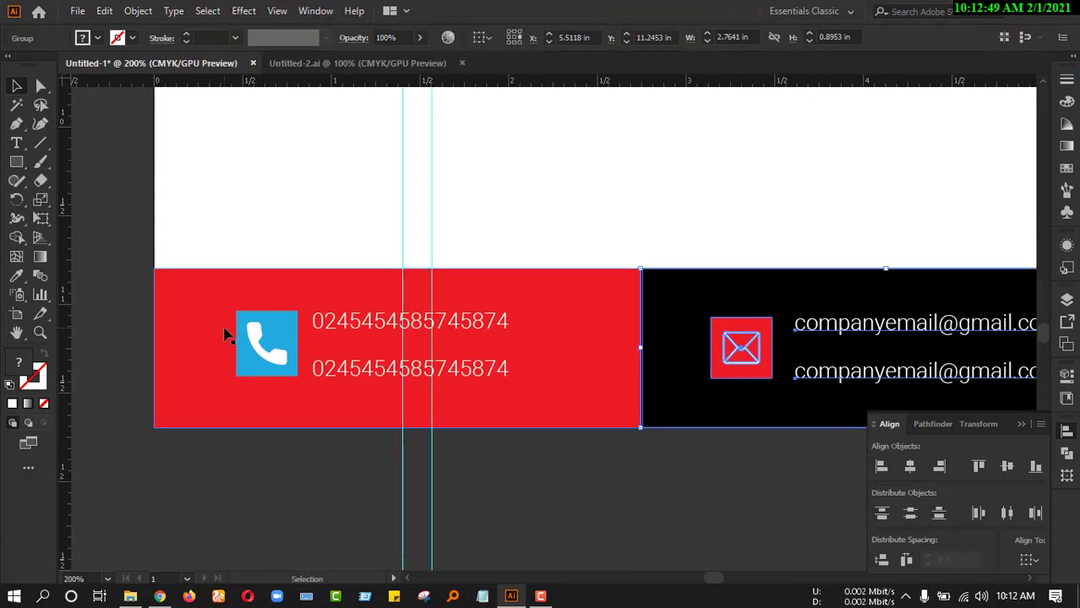
{"action": "left_click_drag", "start_coordinate": [247, 222], "coordinate": [336, 452]}
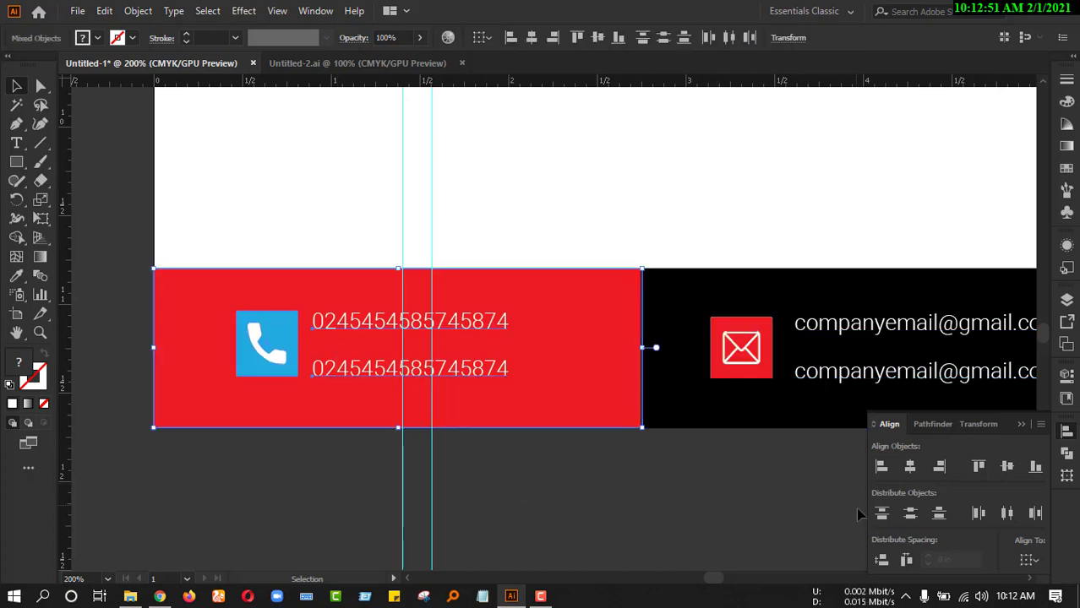
{"action": "left_click", "coordinate": [911, 467]}
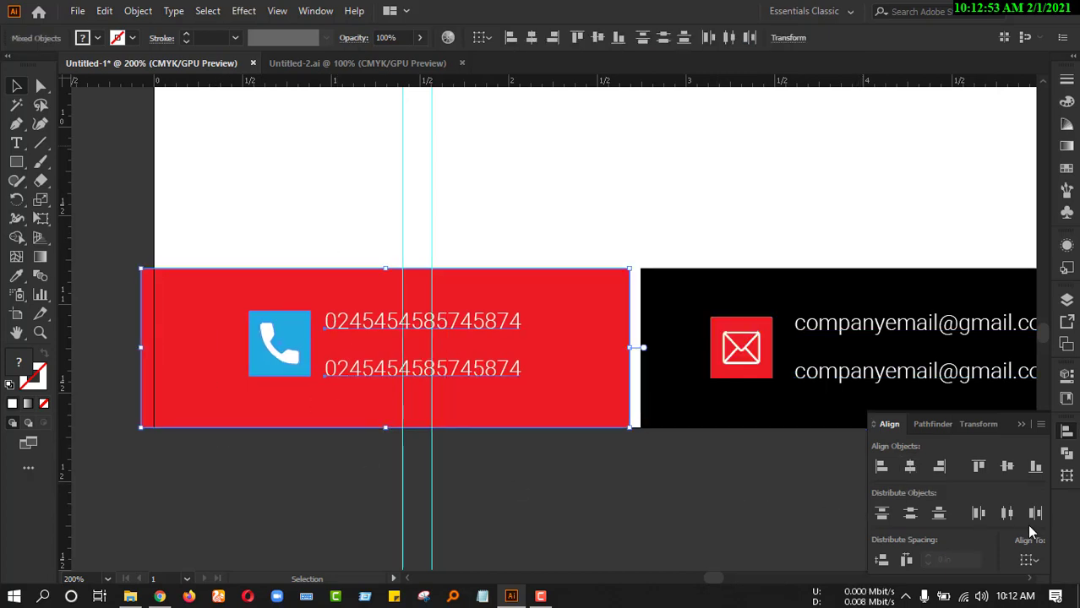
{"action": "left_click", "coordinate": [1005, 468]}
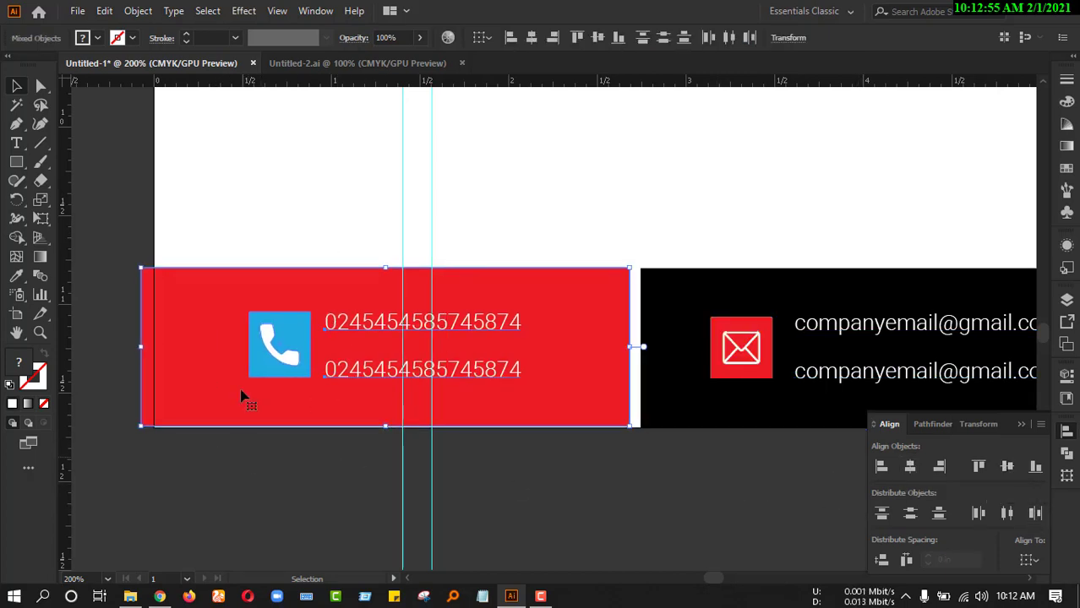
Step: Move the red phone section right so it butts against the black banner
{"action": "left_click_drag", "start_coordinate": [221, 197], "coordinate": [344, 477]}
{"action": "key", "text": "a"}
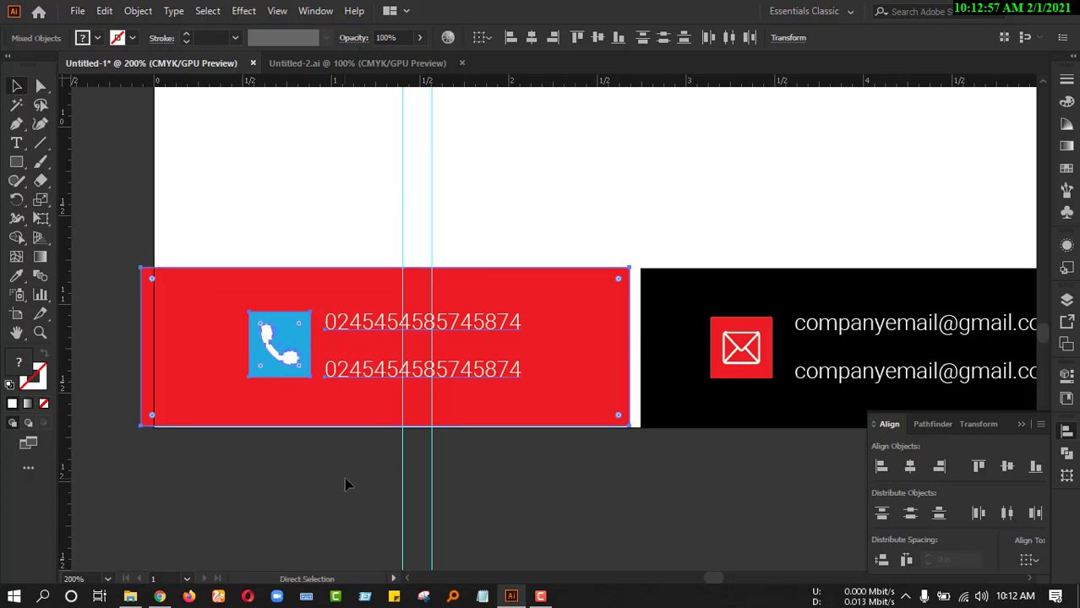
{"action": "left_click", "coordinate": [195, 439]}
{"action": "left_click_drag", "start_coordinate": [189, 415], "coordinate": [204, 415]}
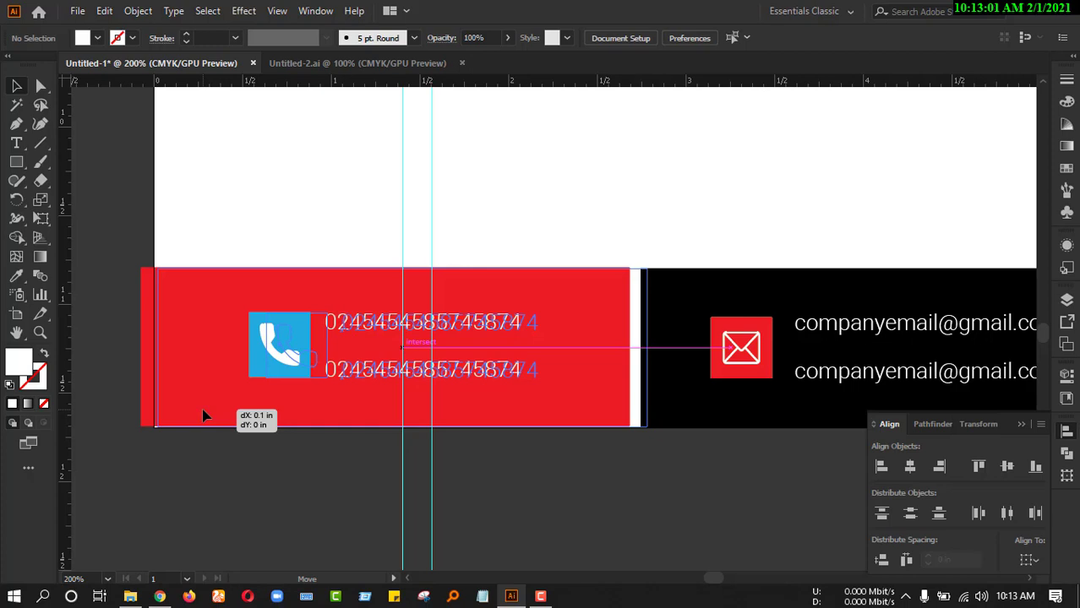
{"action": "left_click_drag", "start_coordinate": [202, 416], "coordinate": [198, 414]}
{"action": "left_click", "coordinate": [158, 504]}
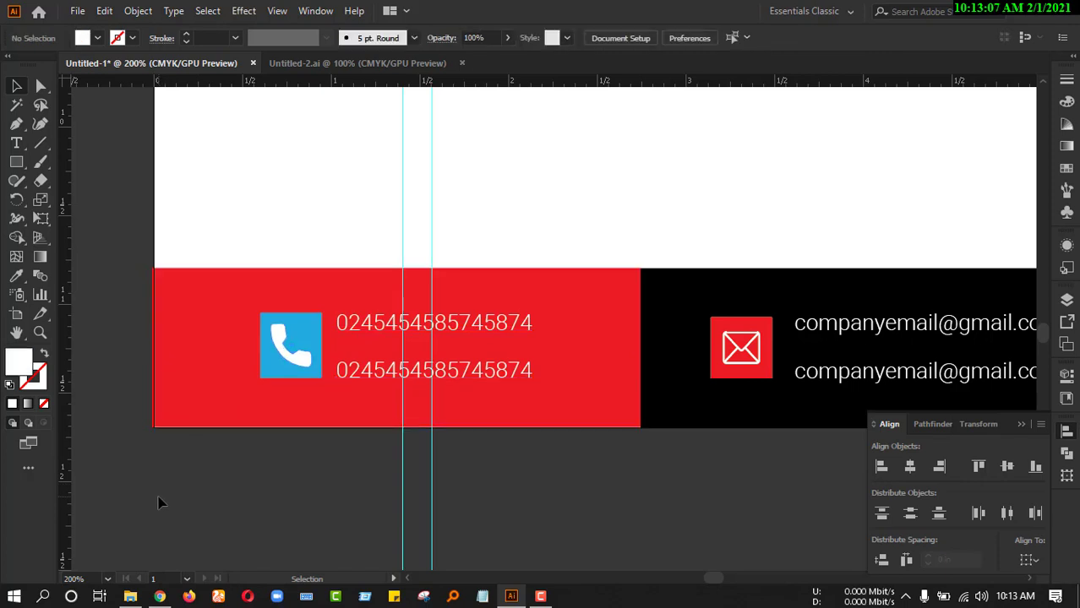
{"action": "left_click", "coordinate": [234, 381]}
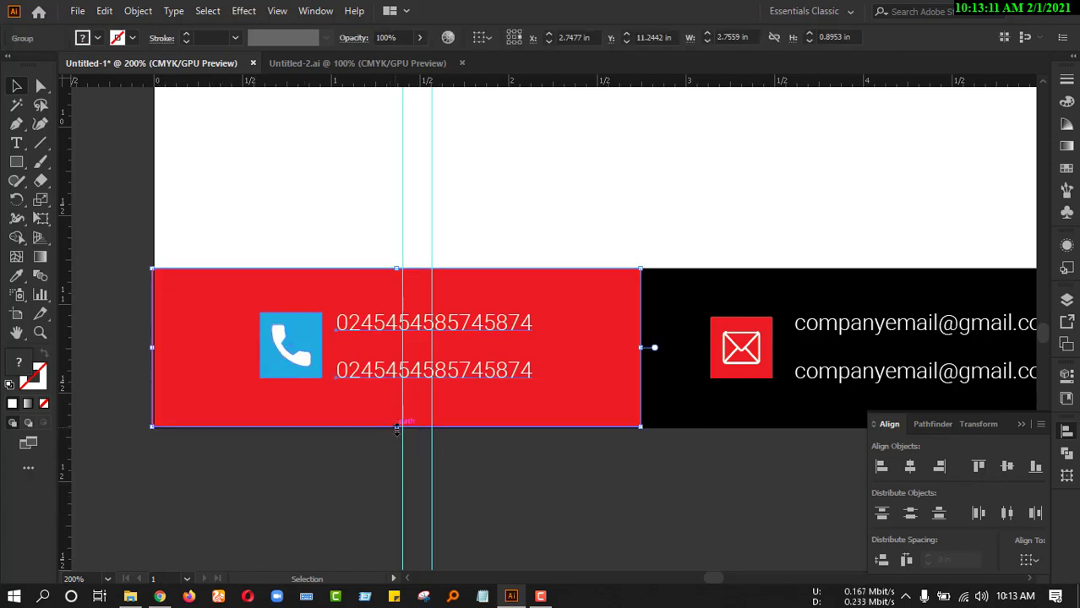
{"action": "left_click", "coordinate": [314, 465]}
Step: Fine-tune the red section slightly further right against the black banner
{"action": "scroll", "coordinate": [314, 465], "scroll_direction": "up", "scroll_amount": 1, "text": "alt"}
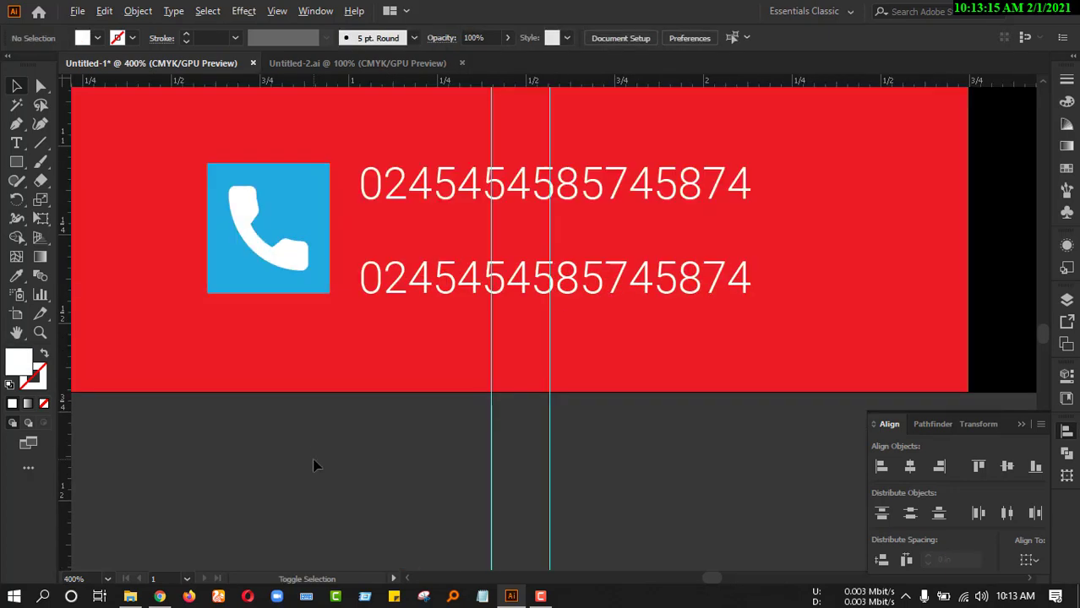
{"action": "scroll", "coordinate": [314, 465], "scroll_direction": "up", "scroll_amount": 2, "text": "alt"}
{"action": "scroll", "coordinate": [314, 466], "scroll_direction": "down", "scroll_amount": 2, "text": "alt"}
{"action": "scroll", "coordinate": [314, 466], "scroll_direction": "down", "scroll_amount": 1, "text": "alt"}
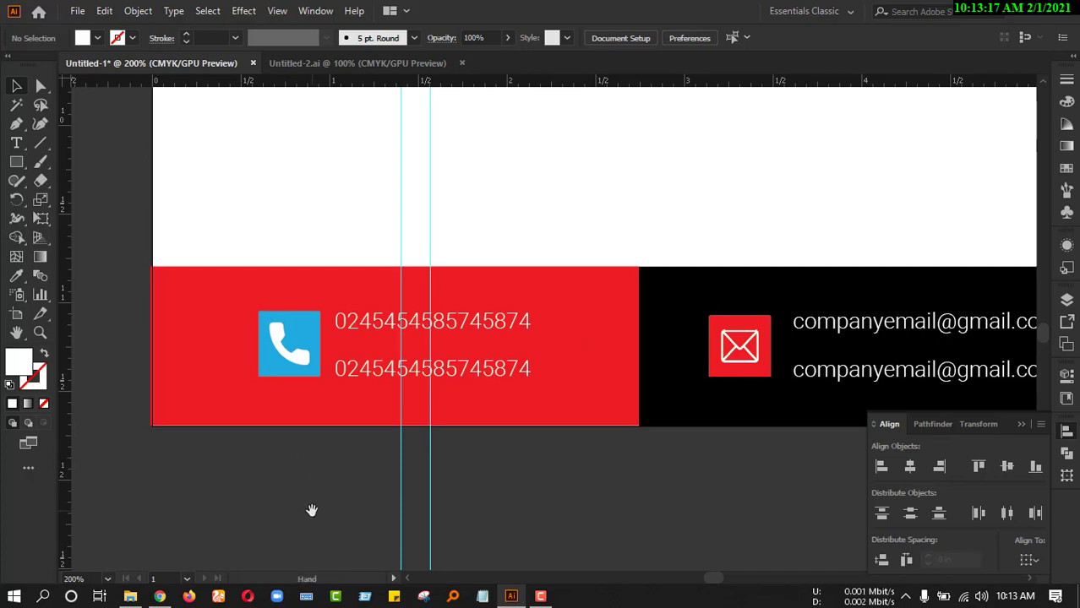
{"action": "left_click_drag", "start_coordinate": [308, 508], "coordinate": [329, 433]}
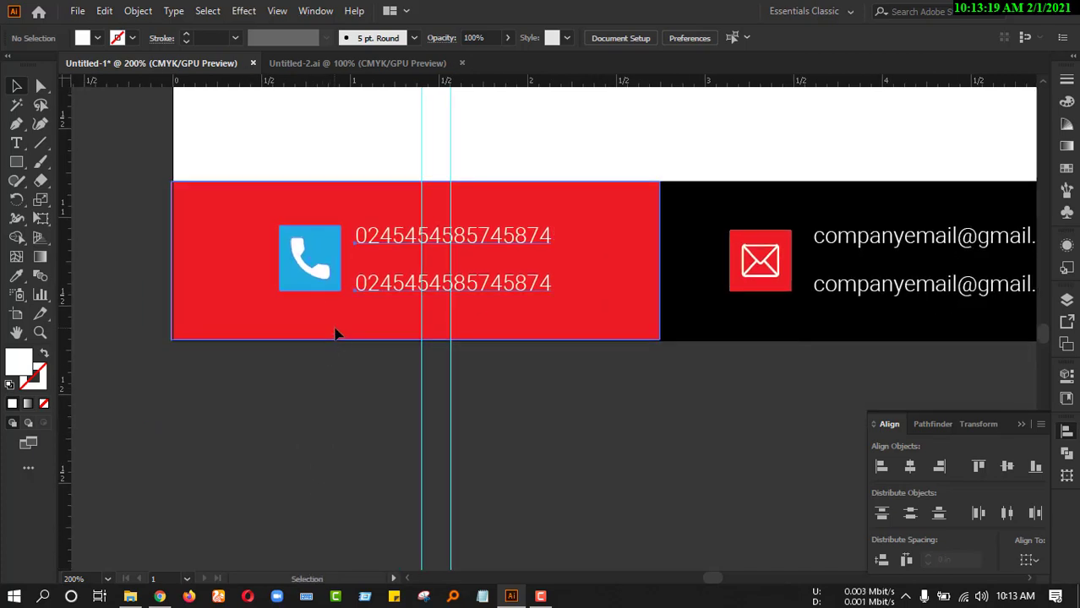
{"action": "left_click_drag", "start_coordinate": [336, 334], "coordinate": [341, 334]}
{"action": "left_click", "coordinate": [303, 398]}
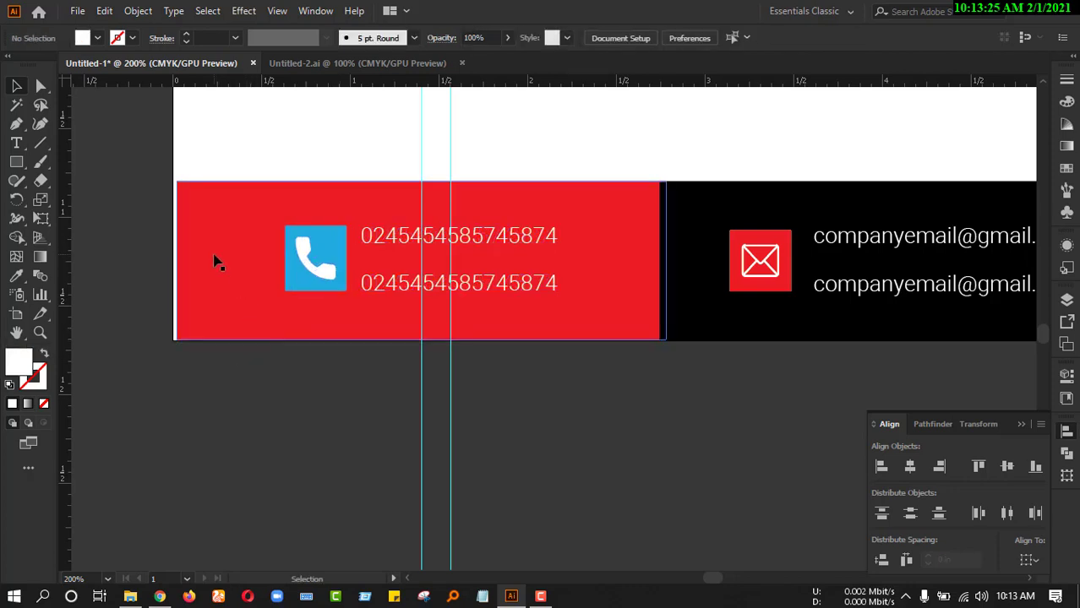
Step: Stretch the red section's left edge out to the page's left edge
{"action": "left_click", "coordinate": [189, 250]}
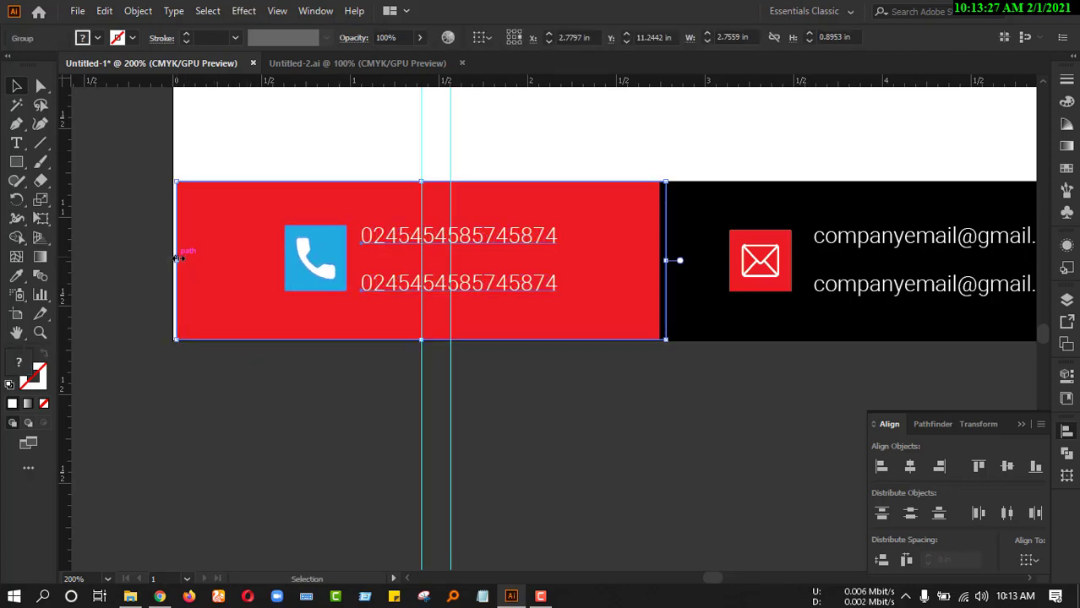
{"action": "left_click_drag", "start_coordinate": [178, 258], "coordinate": [172, 259]}
{"action": "left_click", "coordinate": [146, 369]}
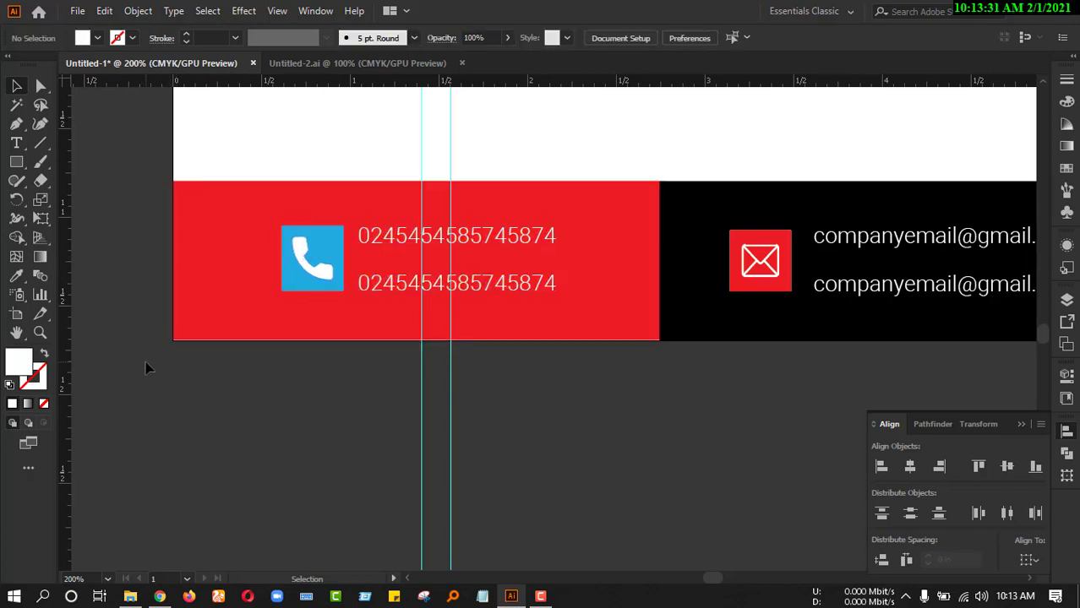
{"action": "scroll", "coordinate": [145, 368], "scroll_direction": "down", "scroll_amount": 4, "text": "alt"}
Step: Draw a tall thin rectangle down the letterhead's left edge
{"action": "left_click_drag", "start_coordinate": [408, 523], "coordinate": [463, 561]}
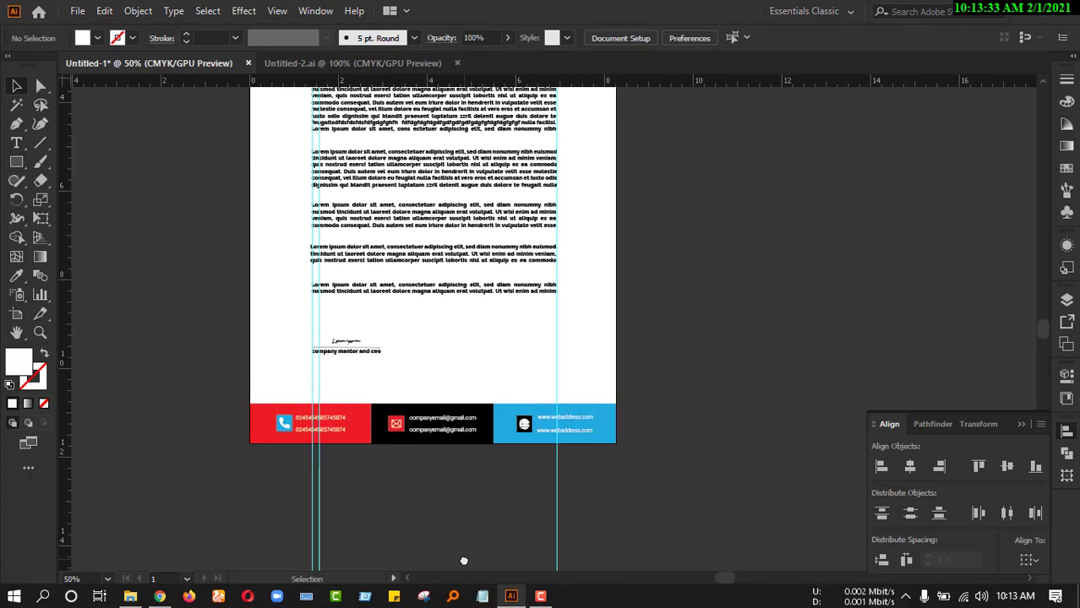
{"action": "scroll", "coordinate": [463, 561], "scroll_direction": "down", "scroll_amount": 1, "text": "alt"}
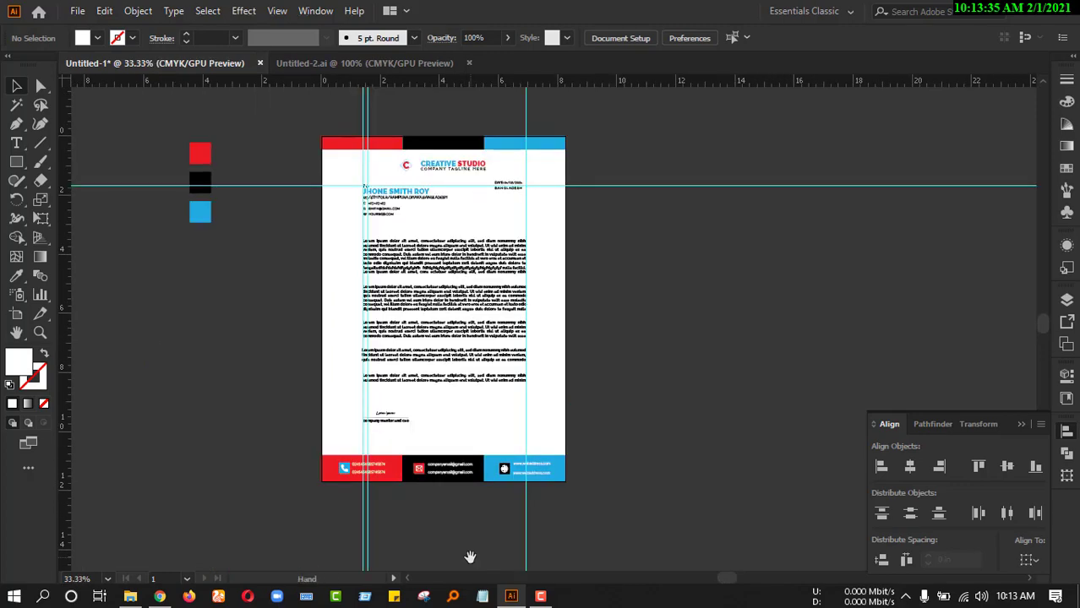
{"action": "left_click_drag", "start_coordinate": [466, 503], "coordinate": [485, 535]}
{"action": "scroll", "coordinate": [484, 535], "scroll_direction": "up", "scroll_amount": 3}
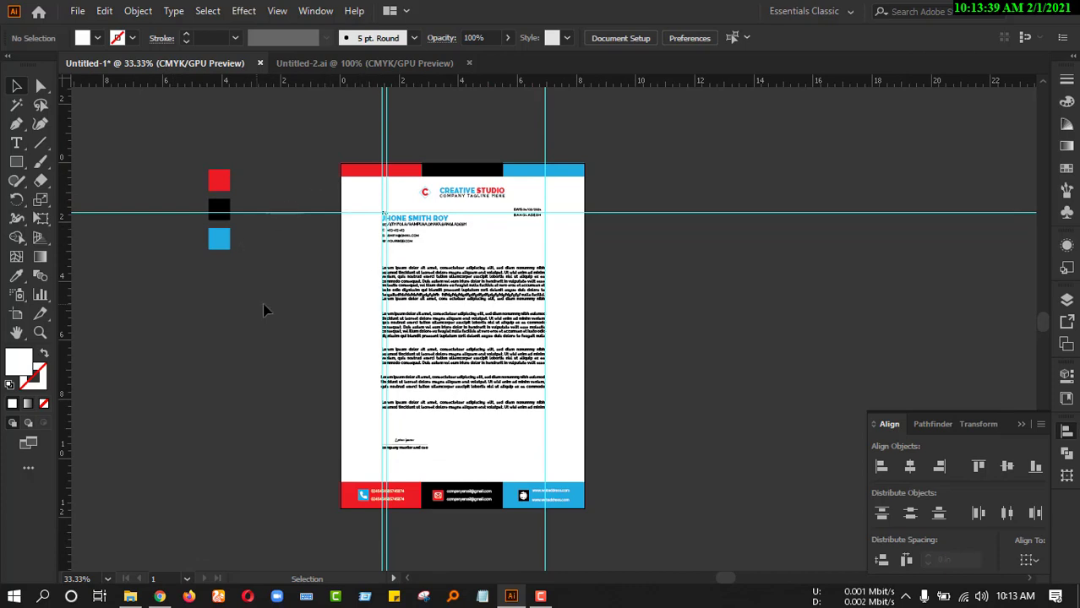
{"action": "left_click", "coordinate": [16, 164]}
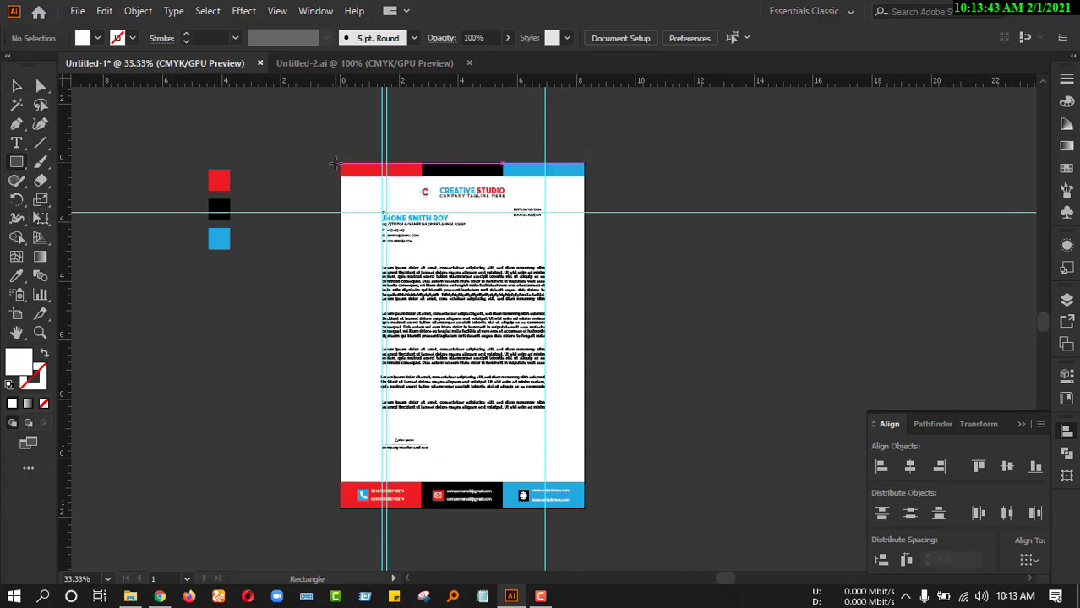
{"action": "left_click_drag", "start_coordinate": [341, 173], "coordinate": [350, 482]}
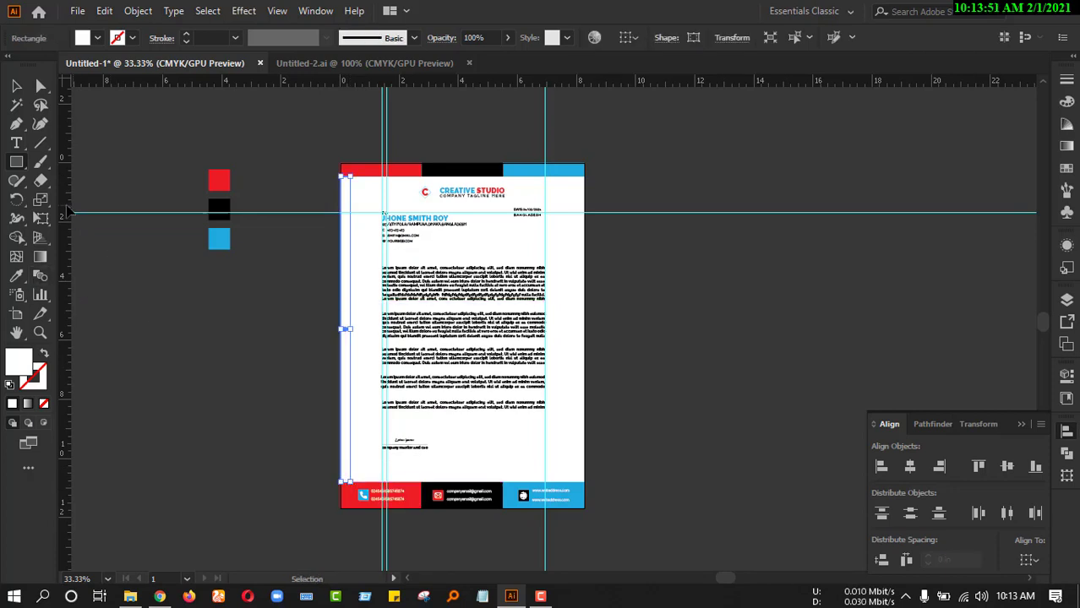
Step: Fill the strip with the red swatch colour using the Eyedropper
{"action": "left_click", "coordinate": [17, 89]}
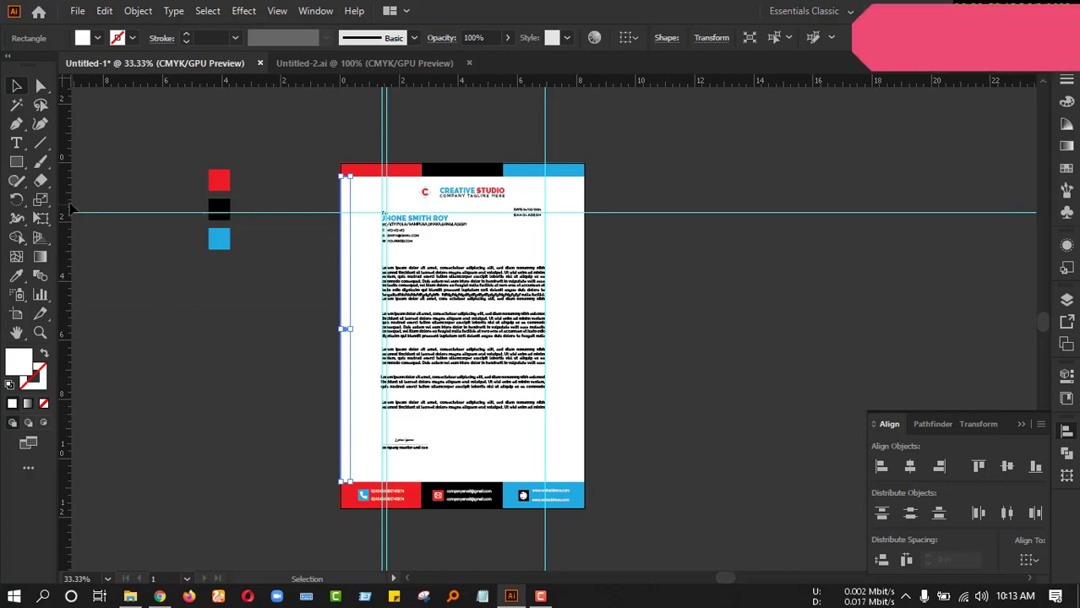
{"action": "key", "text": "i"}
{"action": "left_click", "coordinate": [218, 179]}
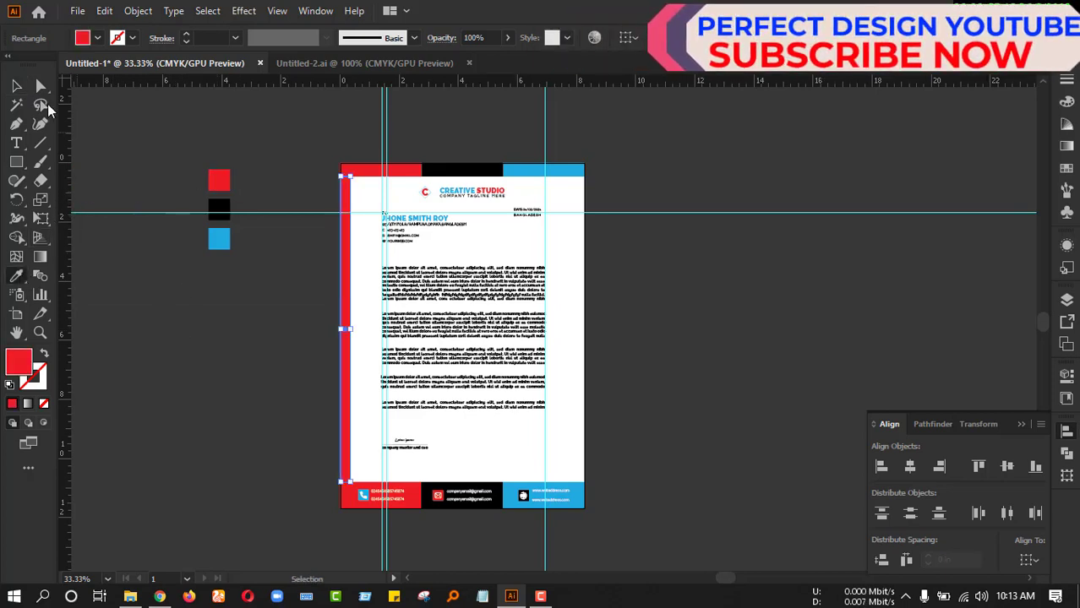
{"action": "left_click", "coordinate": [15, 89]}
{"action": "left_click", "coordinate": [209, 380]}
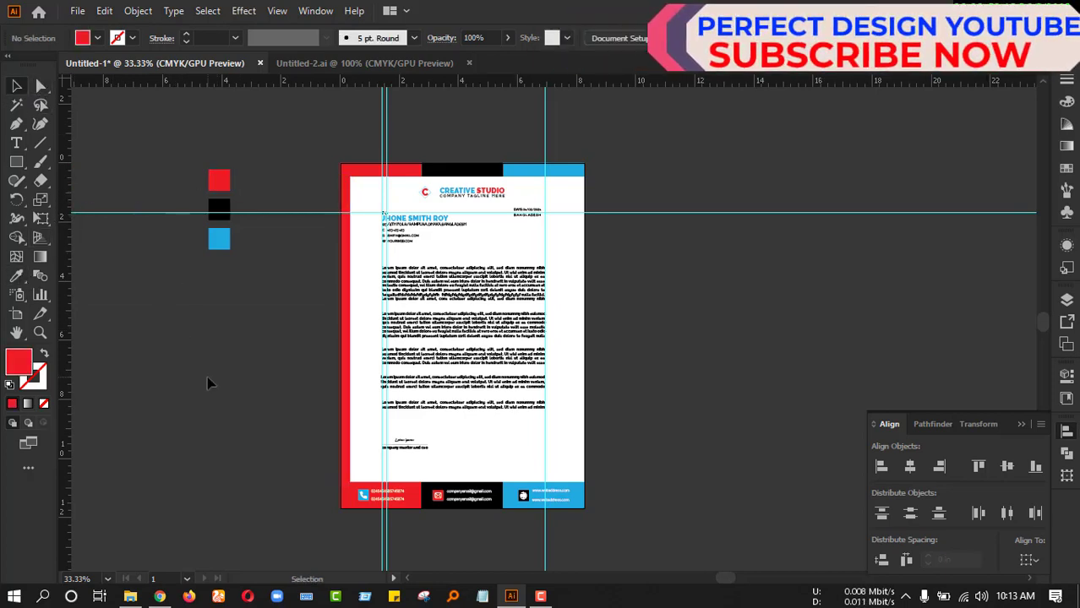
Step: Zoom in and select the red strip on the letterhead's left edge
{"action": "scroll", "coordinate": [207, 376], "scroll_direction": "up", "scroll_amount": 5}
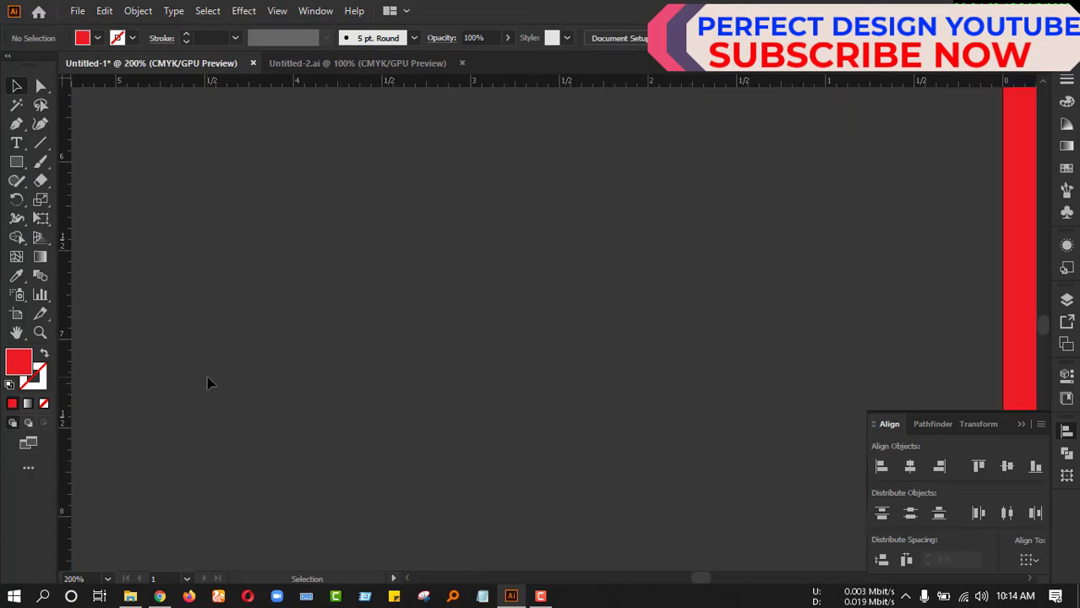
{"action": "scroll", "coordinate": [361, 314], "scroll_direction": "right", "scroll_amount": 5}
{"action": "scroll", "coordinate": [361, 314], "scroll_direction": "right", "scroll_amount": 3}
{"action": "scroll", "coordinate": [342, 344], "scroll_direction": "up", "scroll_amount": 4}
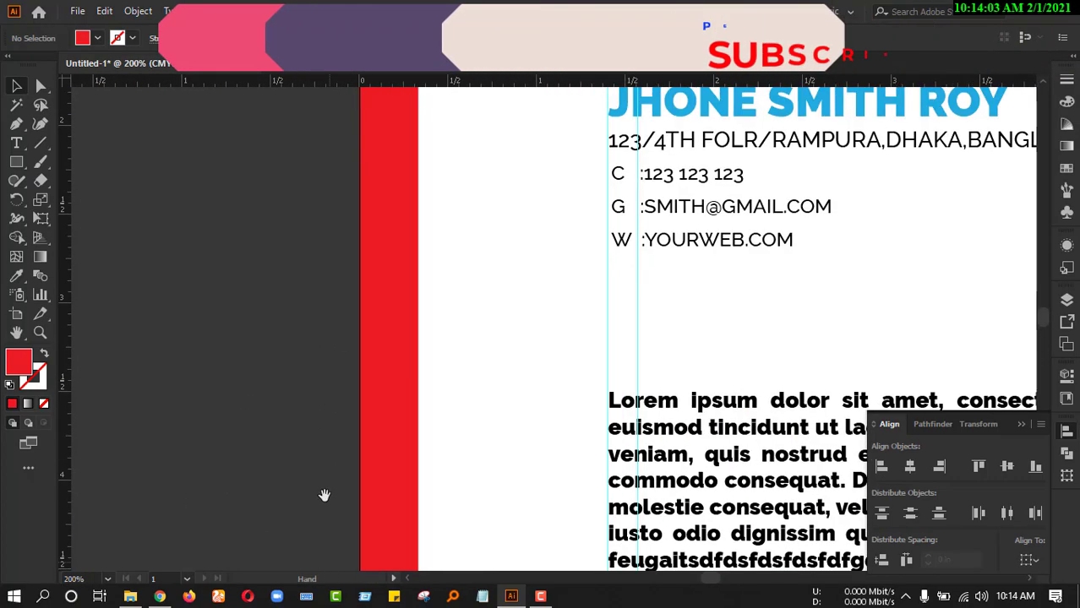
{"action": "scroll", "coordinate": [323, 499], "scroll_direction": "up", "scroll_amount": 4}
{"action": "scroll", "coordinate": [307, 423], "scroll_direction": "up", "scroll_amount": 3}
{"action": "scroll", "coordinate": [307, 422], "scroll_direction": "up", "scroll_amount": 1}
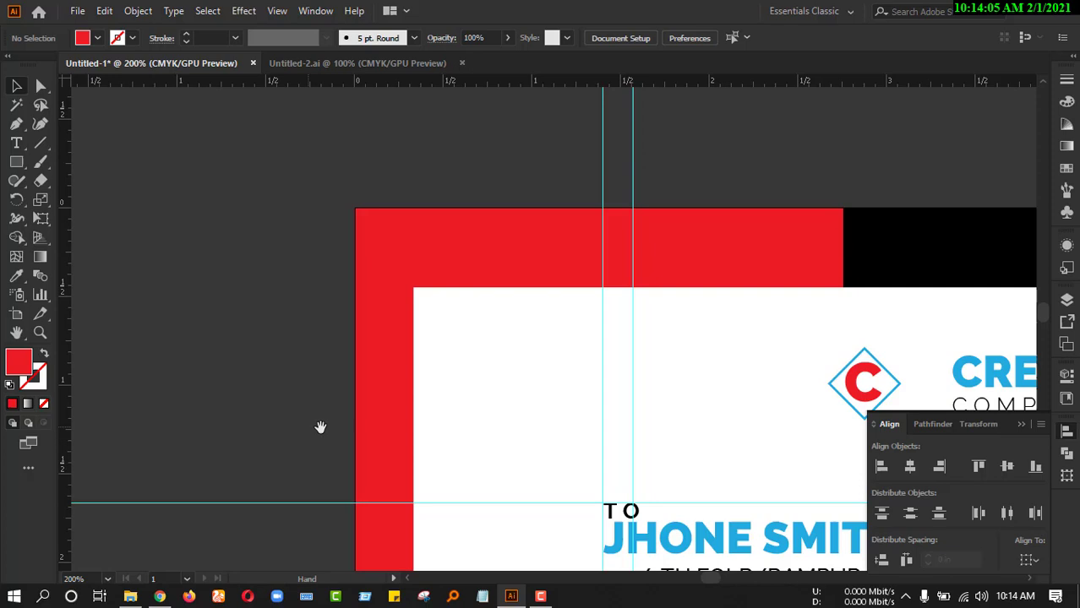
{"action": "left_click", "coordinate": [393, 440]}
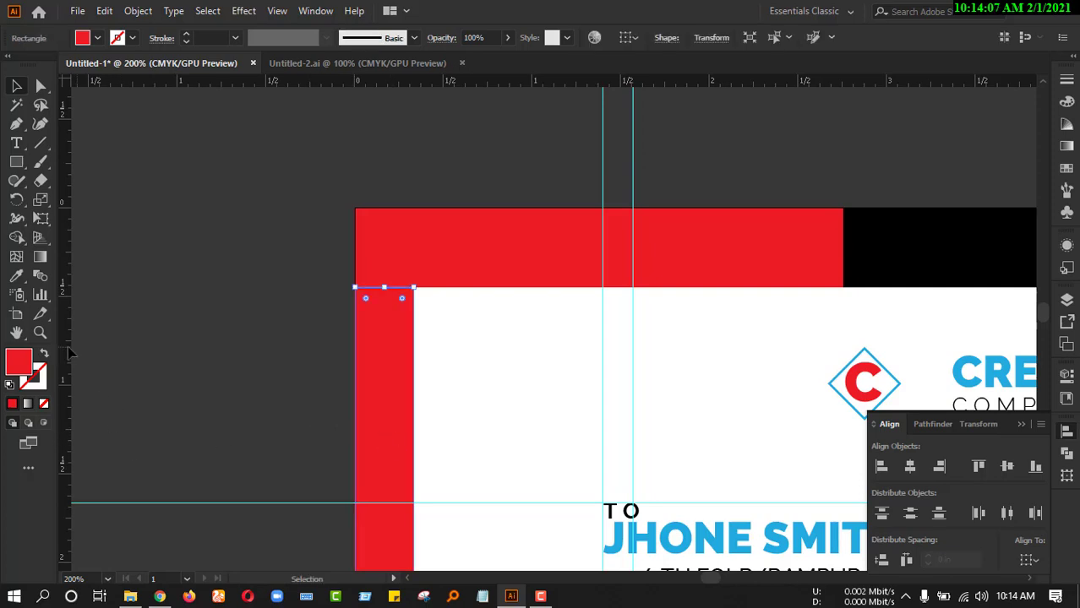
Step: Drag the red strip off the artboard onto the pasteboard left of the page
{"action": "scroll", "coordinate": [72, 353], "scroll_direction": "down", "scroll_amount": 3}
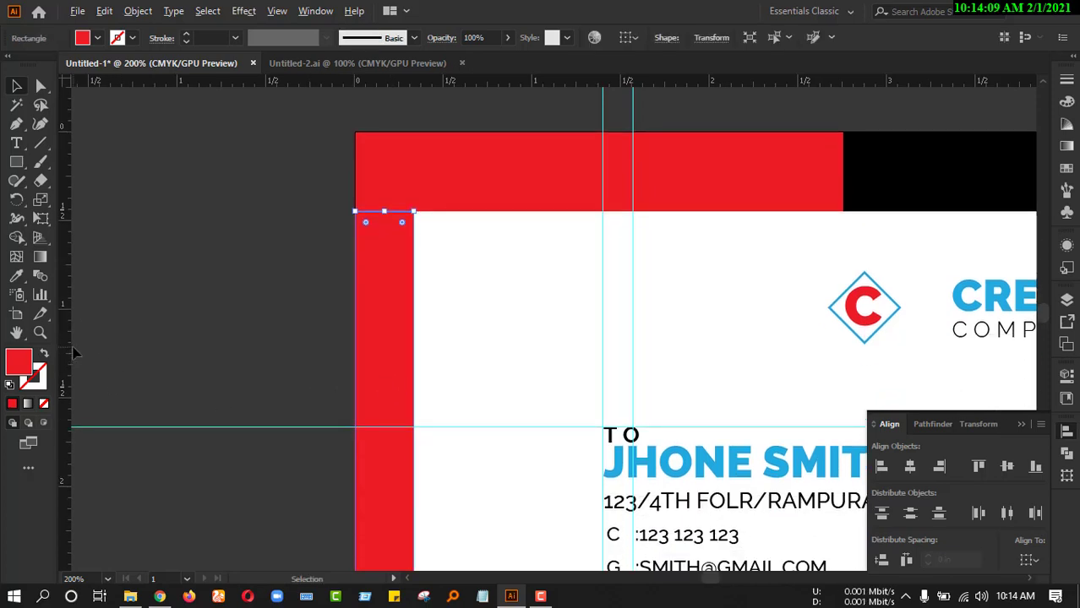
{"action": "scroll", "coordinate": [72, 353], "scroll_direction": "down", "scroll_amount": 4, "text": "alt"}
{"action": "scroll", "coordinate": [82, 352], "scroll_direction": "down", "scroll_amount": 5}
{"action": "scroll", "coordinate": [82, 352], "scroll_direction": "left", "scroll_amount": 5}
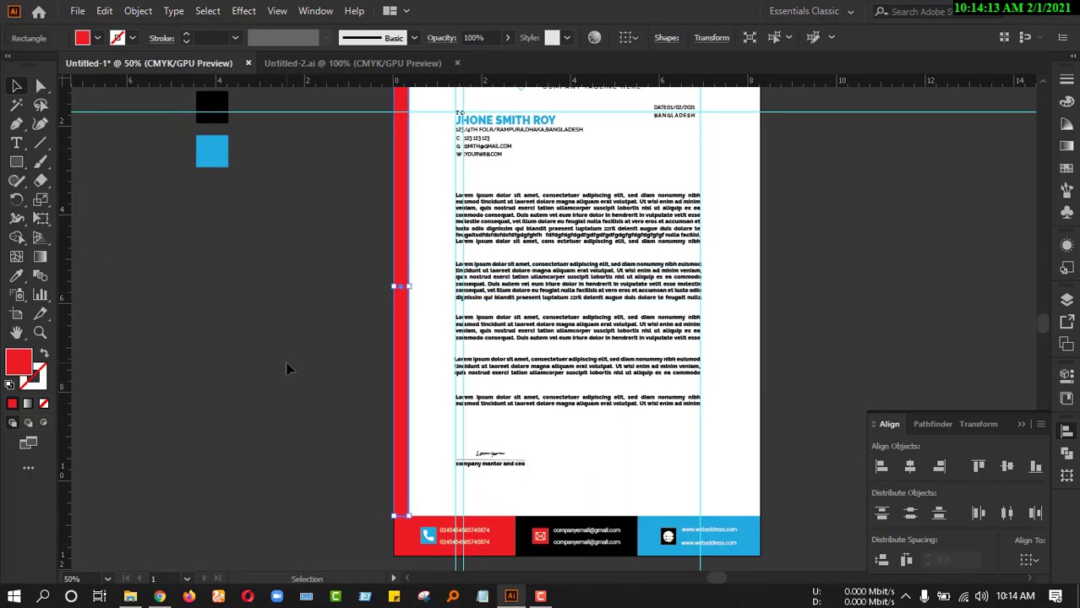
{"action": "scroll", "coordinate": [288, 369], "scroll_direction": "down", "scroll_amount": 2, "text": "alt"}
{"action": "scroll", "coordinate": [265, 469], "scroll_direction": "left", "scroll_amount": 2}
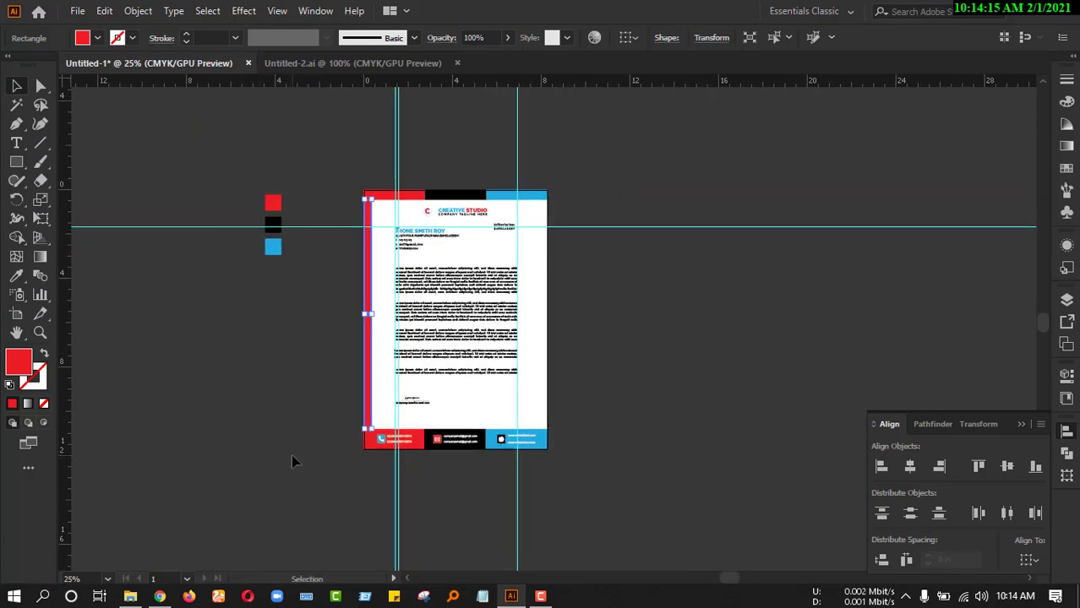
{"action": "left_click_drag", "start_coordinate": [369, 396], "coordinate": [211, 410]}
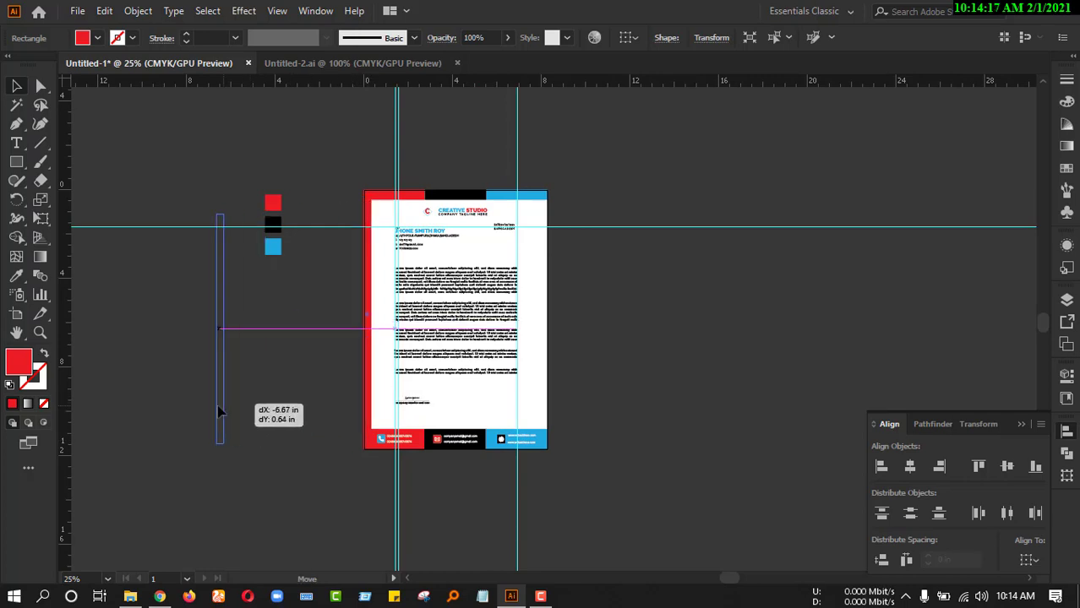
{"action": "left_click", "coordinate": [293, 465]}
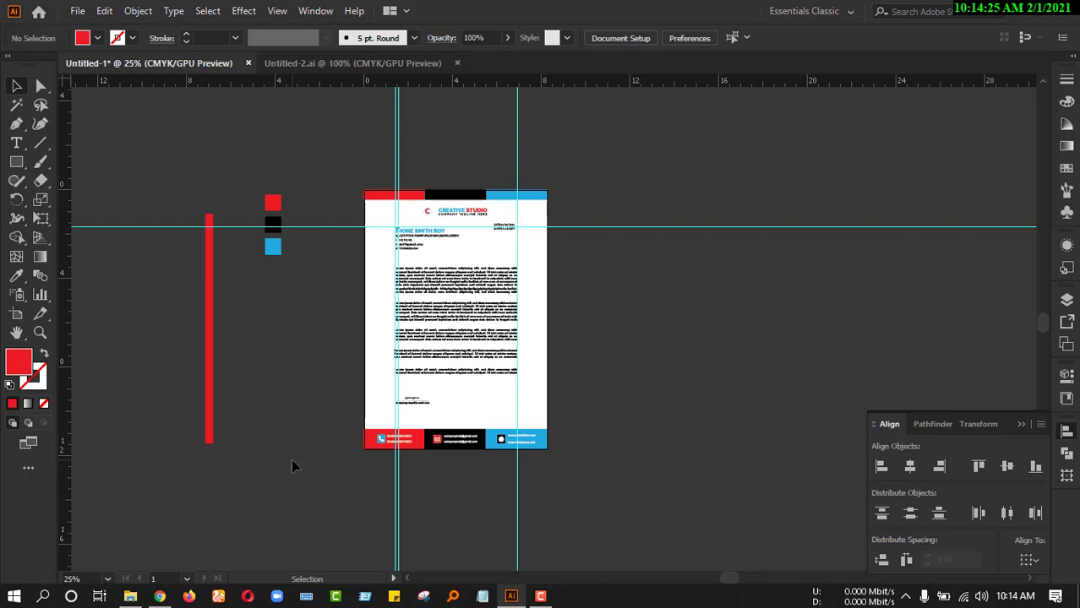
Step: Colour the W icon letter of the YOURWEB.COM contact line blue
{"action": "scroll", "coordinate": [346, 418], "scroll_direction": "up", "scroll_amount": 3, "text": "alt"}
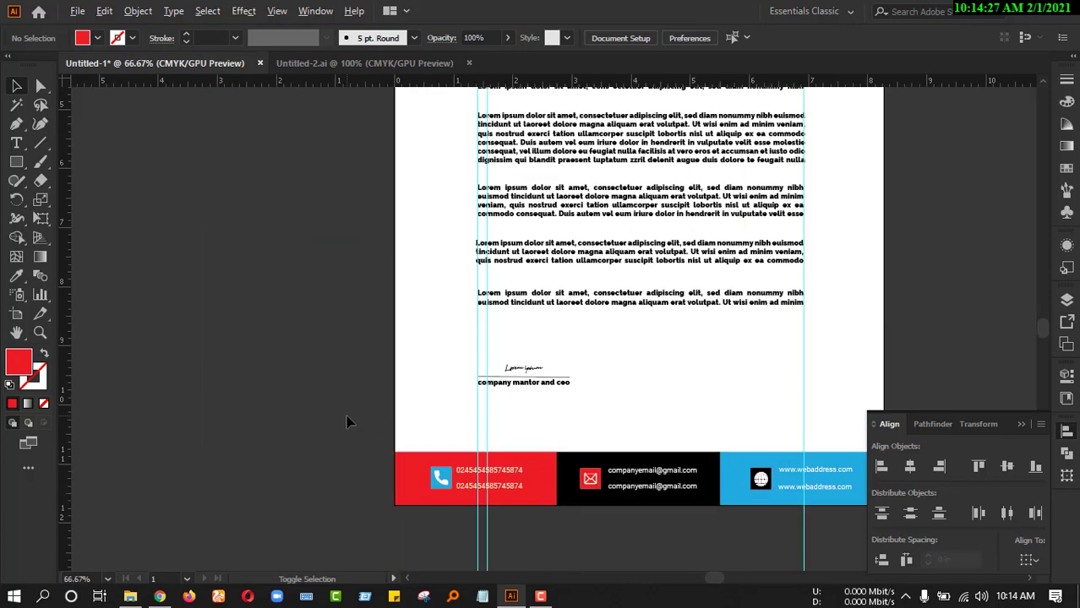
{"action": "scroll", "coordinate": [348, 421], "scroll_direction": "up", "scroll_amount": 1, "text": "alt"}
{"action": "scroll", "coordinate": [348, 421], "scroll_direction": "up", "scroll_amount": 1, "text": "alt"}
{"action": "mouse_move", "coordinate": [783, 249]}
{"action": "left_mouse_down"}
{"action": "mouse_move", "coordinate": [489, 115]}
{"action": "mouse_move", "coordinate": [236, 152]}
{"action": "left_mouse_up"}
{"action": "mouse_move", "coordinate": [683, 244]}
{"action": "left_mouse_down"}
{"action": "mouse_move", "coordinate": [396, 224]}
{"action": "mouse_move", "coordinate": [735, 386]}
{"action": "mouse_move", "coordinate": [579, 512]}
{"action": "mouse_move", "coordinate": [373, 555]}
{"action": "mouse_move", "coordinate": [408, 402]}
{"action": "left_mouse_up"}
{"action": "scroll", "coordinate": [340, 313], "scroll_direction": "up", "scroll_amount": 3}
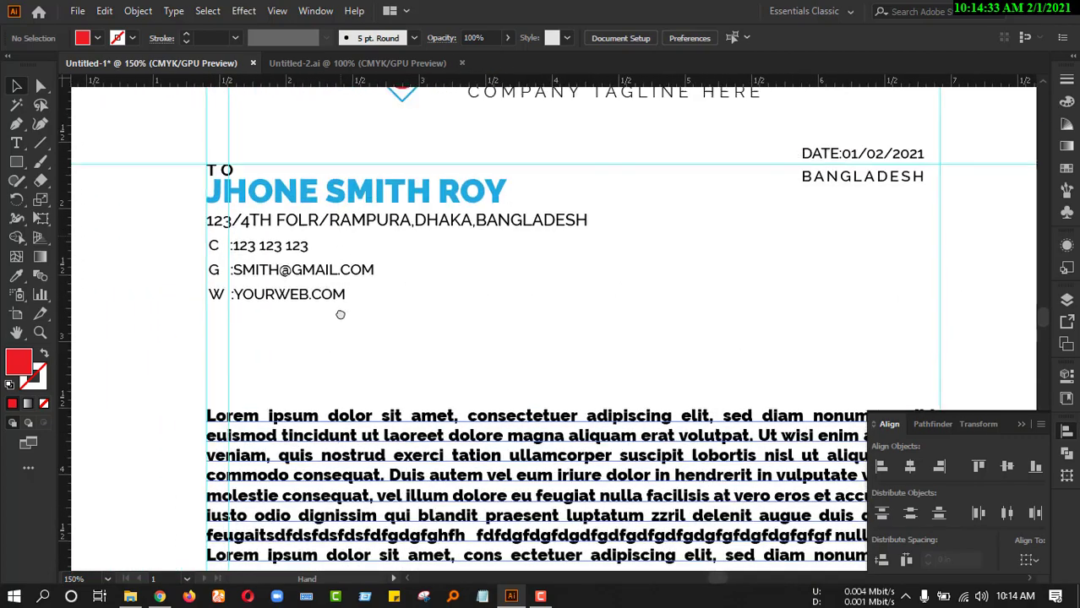
{"action": "scroll", "coordinate": [347, 308], "scroll_direction": "up", "scroll_amount": 2}
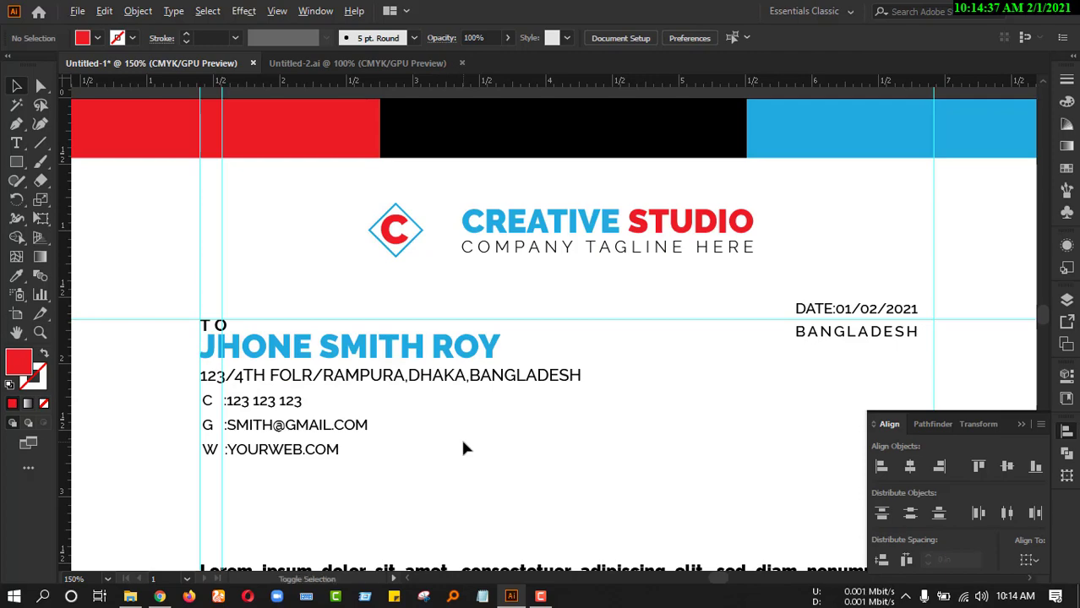
{"action": "scroll", "coordinate": [463, 448], "scroll_direction": "up", "scroll_amount": 1}
{"action": "scroll", "coordinate": [457, 441], "scroll_direction": "down", "scroll_amount": 2}
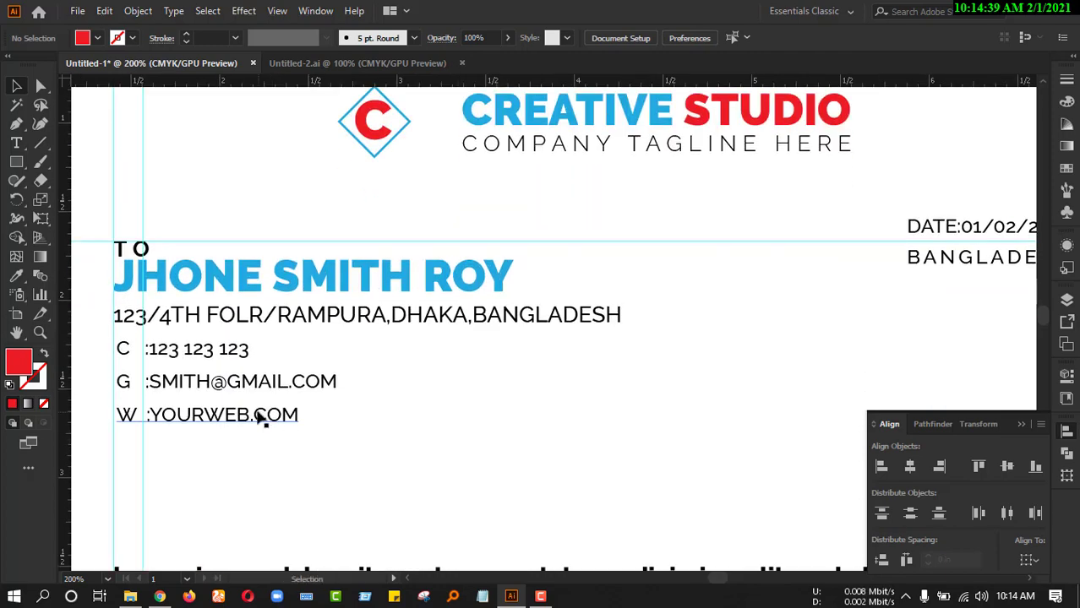
{"action": "left_click_drag", "start_coordinate": [257, 415], "coordinate": [342, 423]}
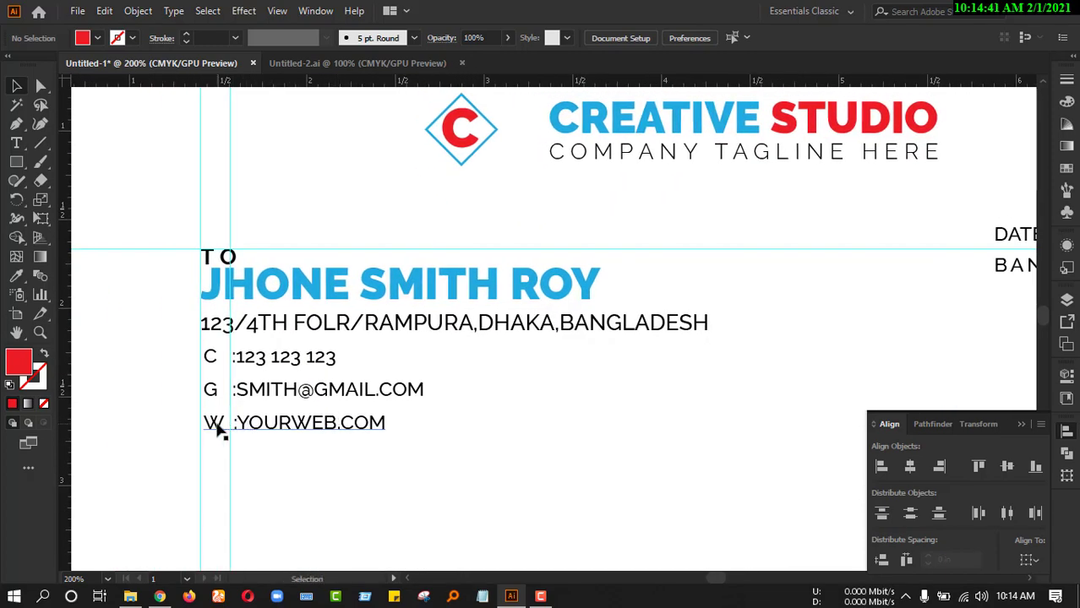
{"action": "left_click", "coordinate": [224, 433]}
{"action": "double_click", "coordinate": [218, 429]}
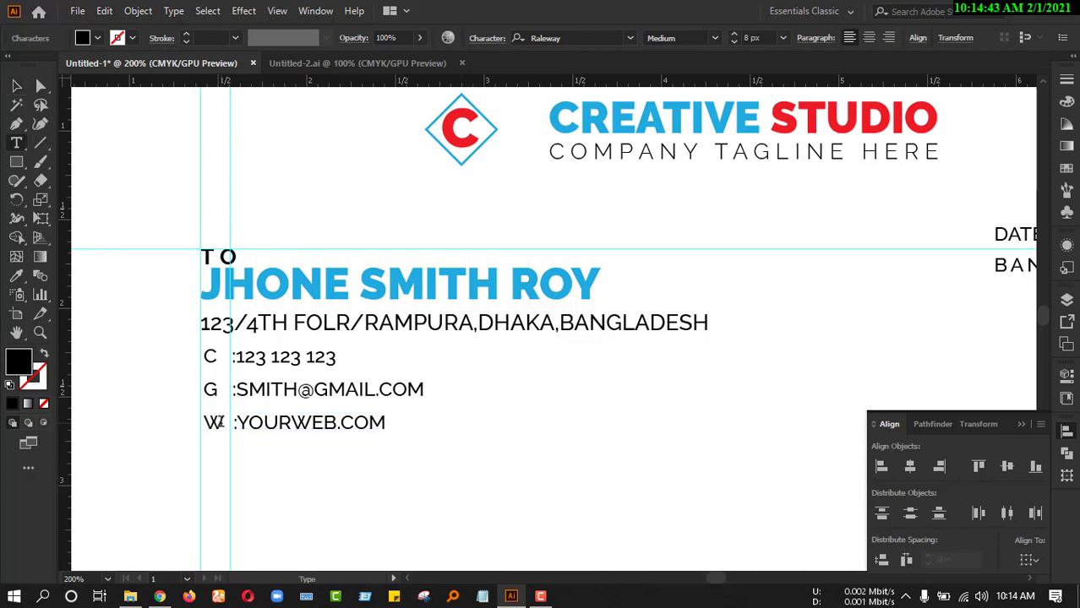
{"action": "double_click", "coordinate": [219, 423]}
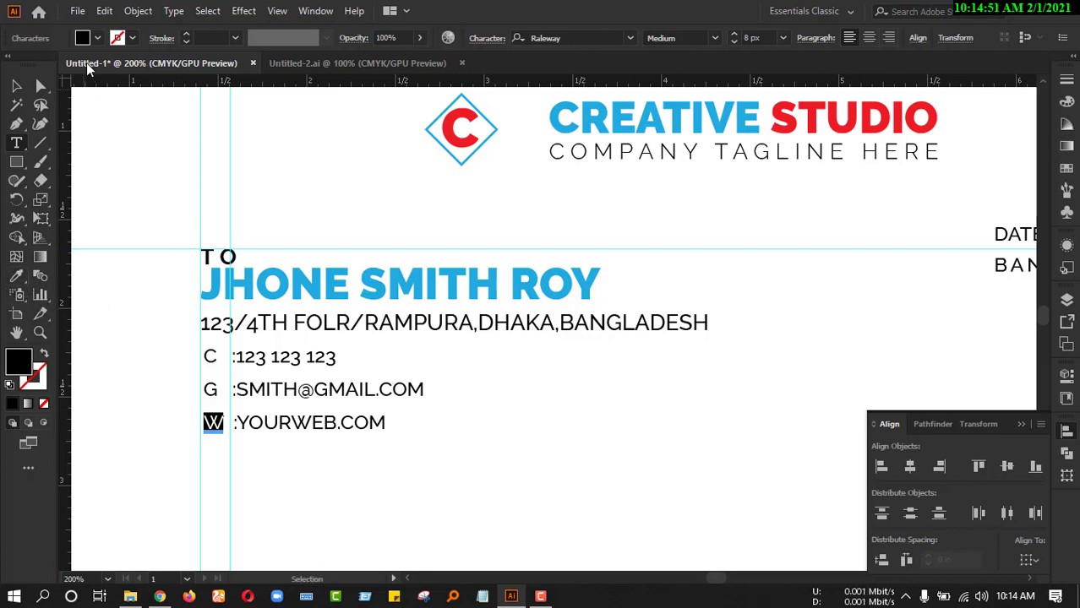
{"action": "left_click", "coordinate": [98, 38]}
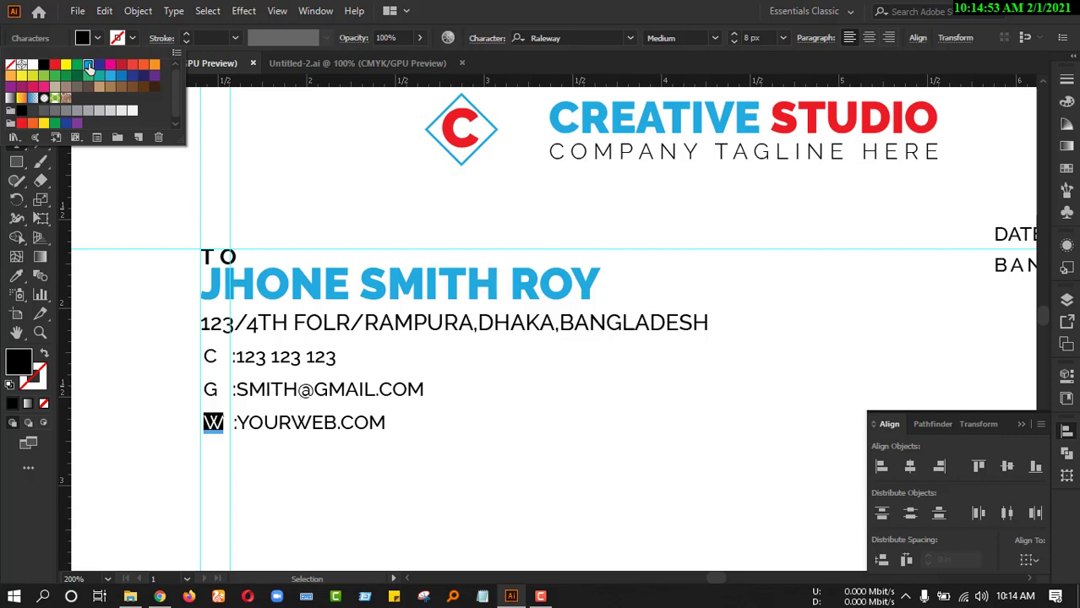
{"action": "left_click", "coordinate": [88, 64]}
Step: Colour the G icon letter blue from the fill swatches
{"action": "left_click", "coordinate": [212, 394]}
{"action": "double_click", "coordinate": [214, 392]}
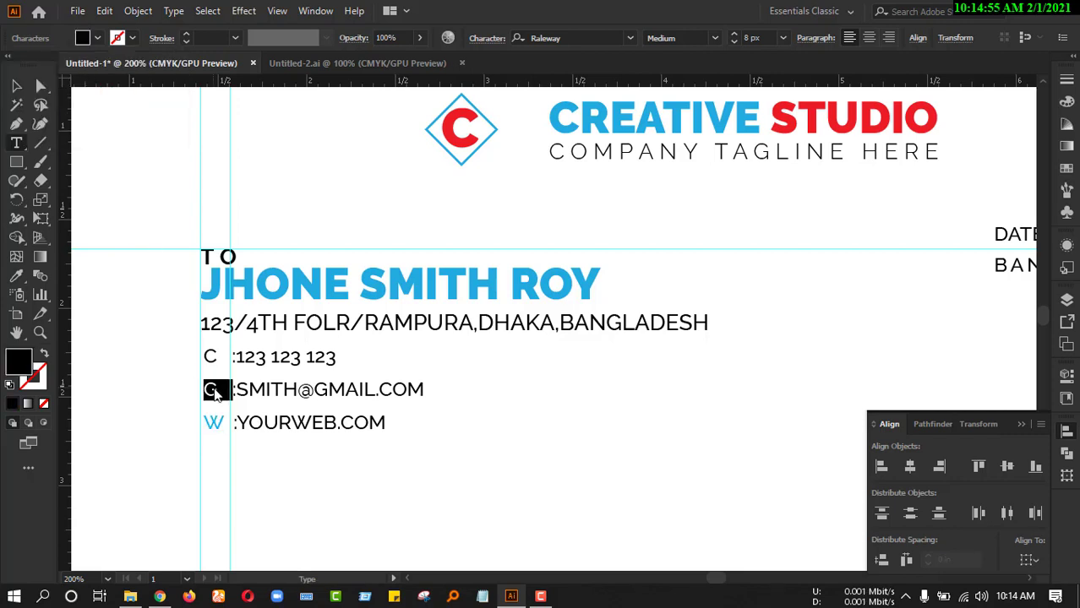
{"action": "left_click", "coordinate": [98, 38]}
{"action": "left_click", "coordinate": [88, 65]}
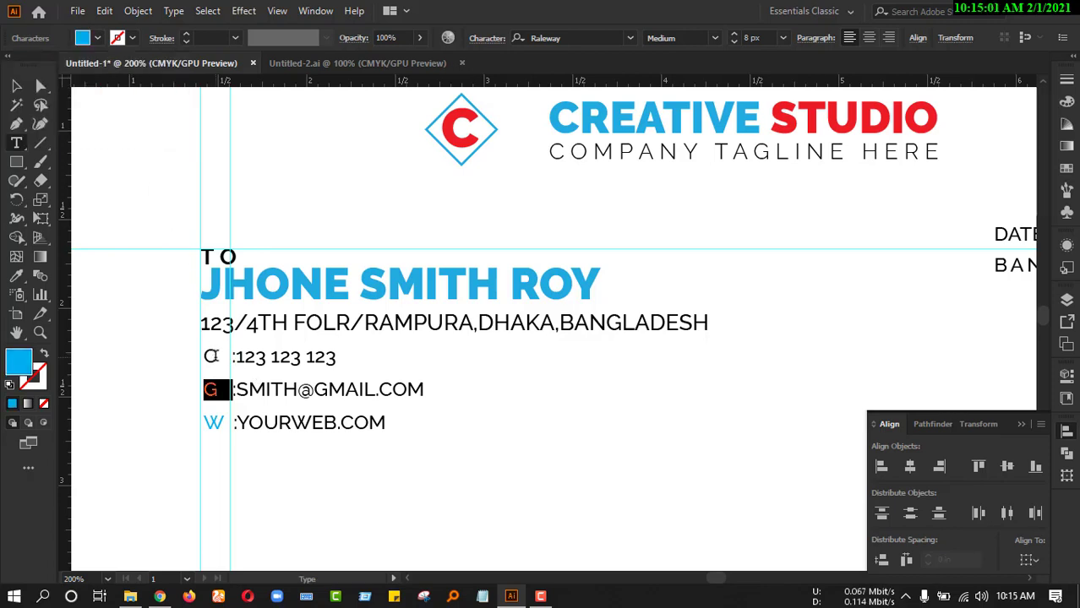
Step: Colour the C icon letter blue and finish editing the contact text
{"action": "left_click", "coordinate": [214, 356]}
{"action": "left_click_drag", "start_coordinate": [204, 357], "coordinate": [218, 357]}
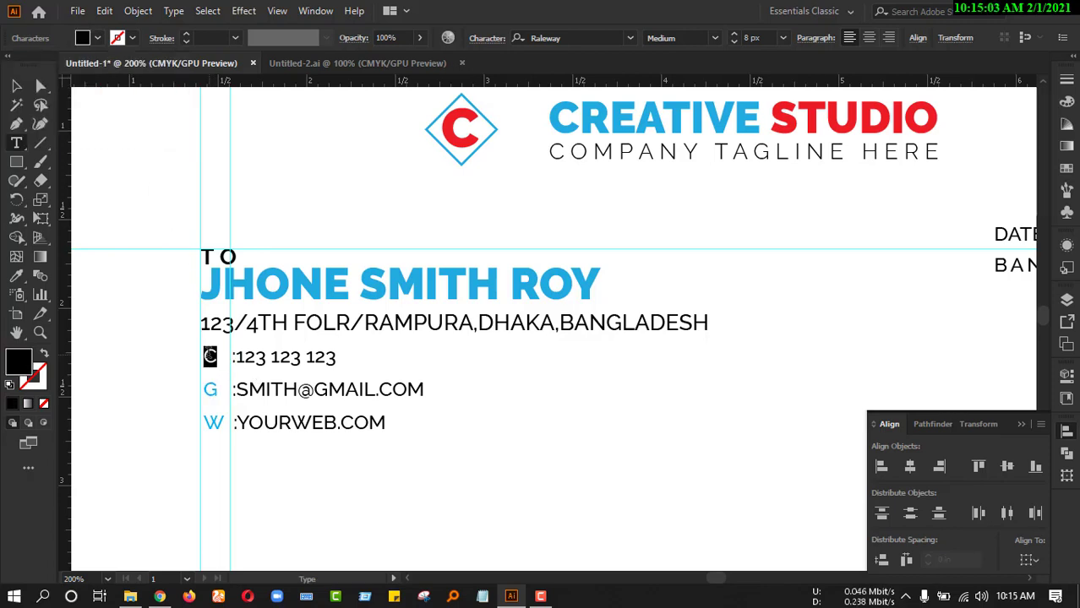
{"action": "left_click", "coordinate": [98, 38]}
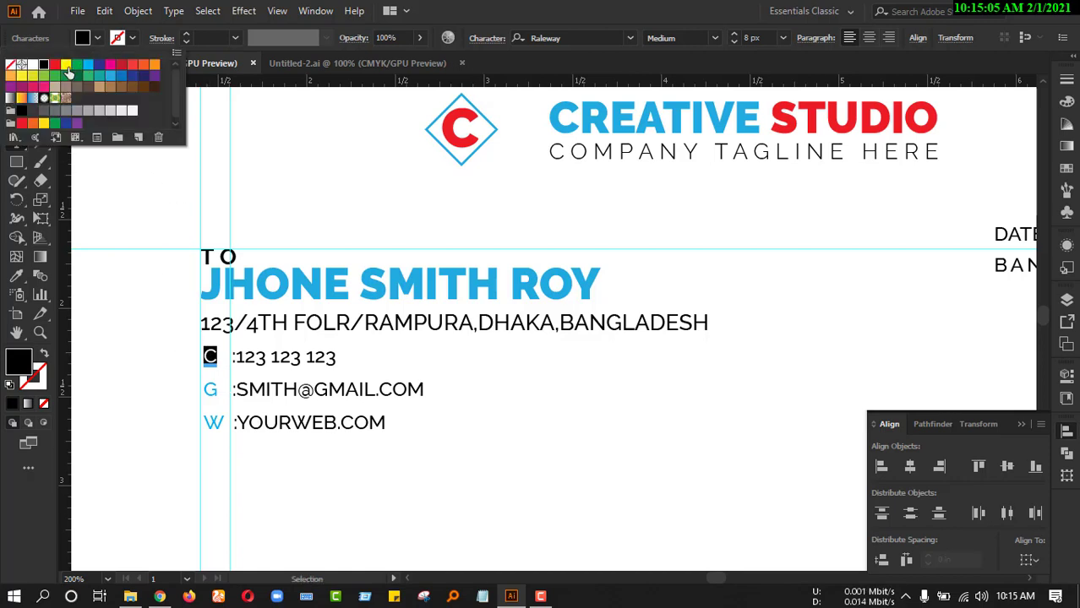
{"action": "left_click", "coordinate": [86, 69]}
{"action": "key", "text": "Escape"}
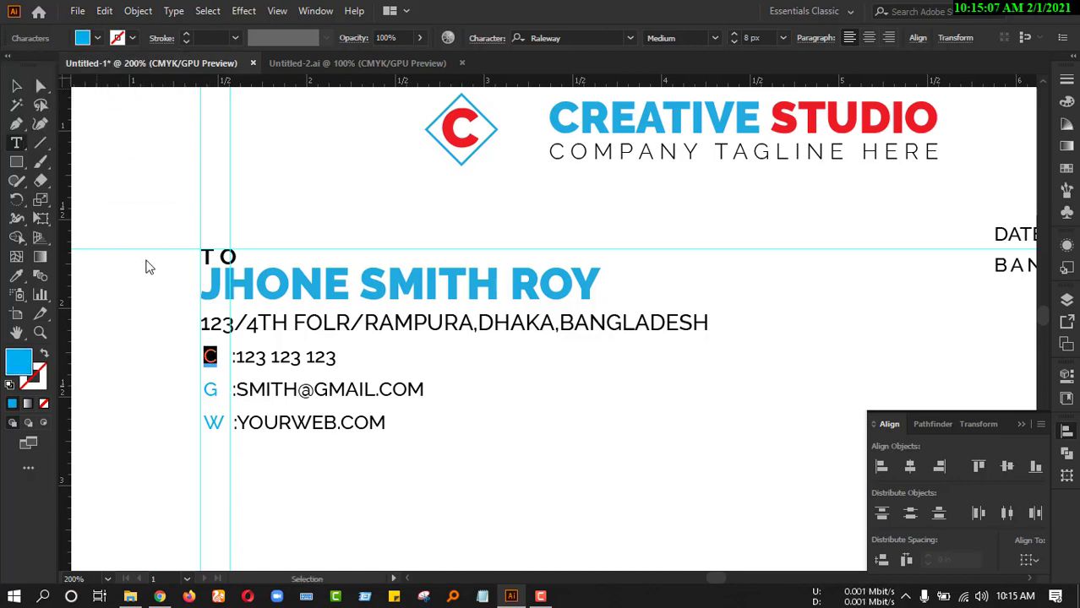
{"action": "key", "text": "Escape"}
{"action": "left_click", "coordinate": [161, 290]}
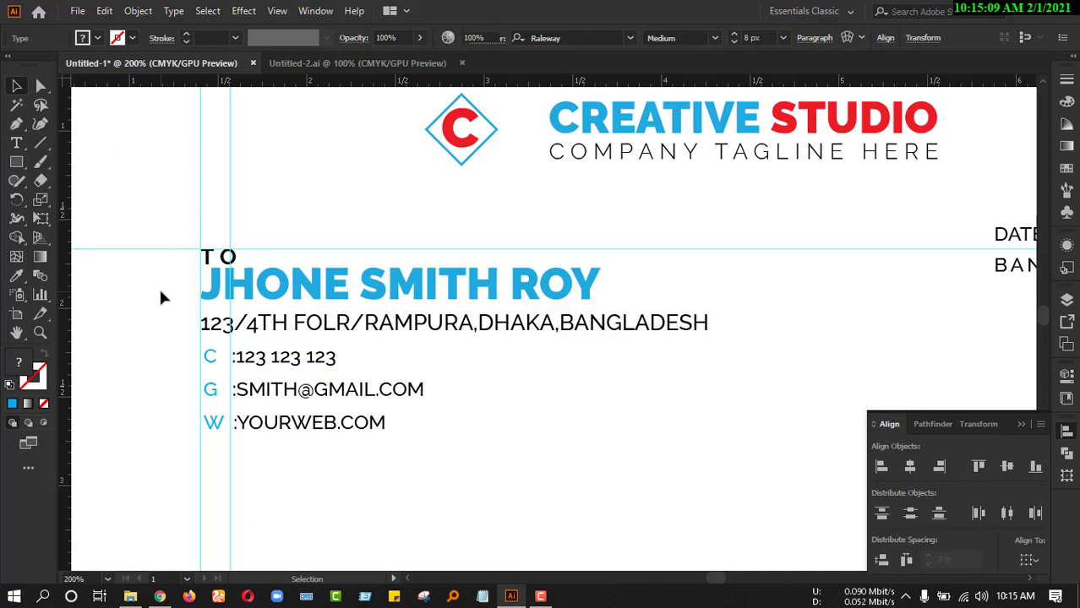
Step: Zoom to the header and select the DATE and BANGLADESH text lines
{"action": "scroll", "coordinate": [160, 291], "scroll_direction": "down", "scroll_amount": 2}
{"action": "scroll", "coordinate": [159, 288], "scroll_direction": "down", "scroll_amount": 1}
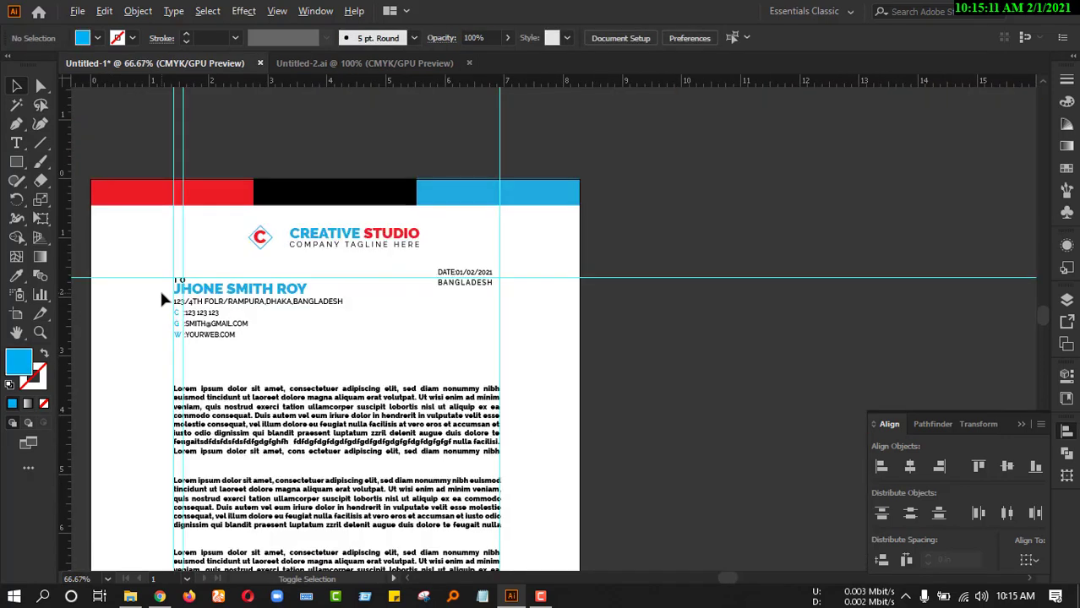
{"action": "scroll", "coordinate": [159, 288], "scroll_direction": "down", "scroll_amount": 1}
{"action": "left_click_drag", "start_coordinate": [253, 379], "coordinate": [368, 307]}
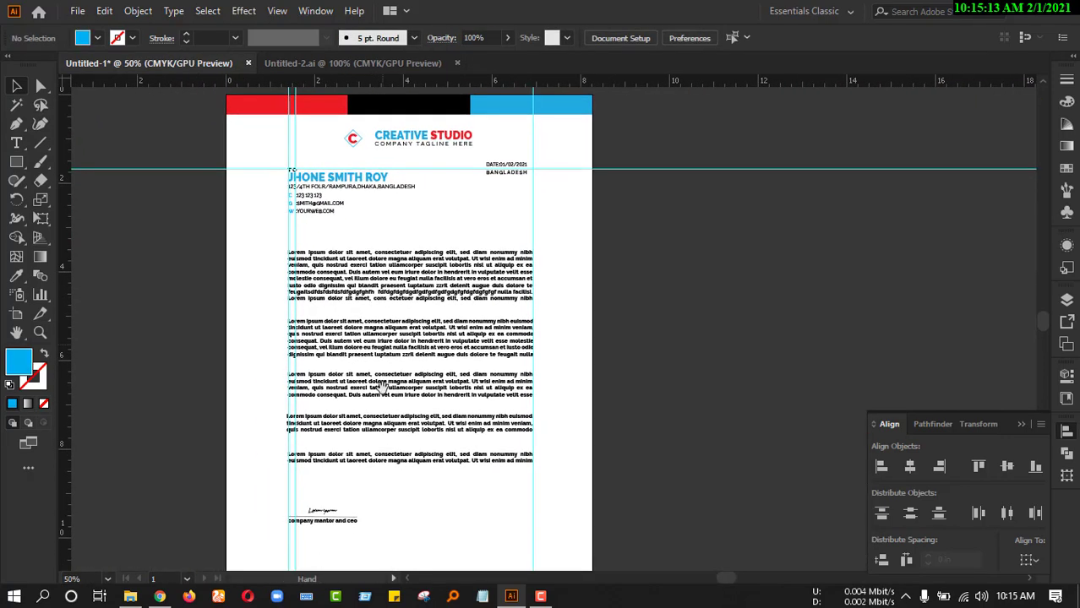
{"action": "scroll", "coordinate": [385, 430], "scroll_direction": "down", "scroll_amount": 2}
{"action": "scroll", "coordinate": [397, 397], "scroll_direction": "down", "scroll_amount": 2}
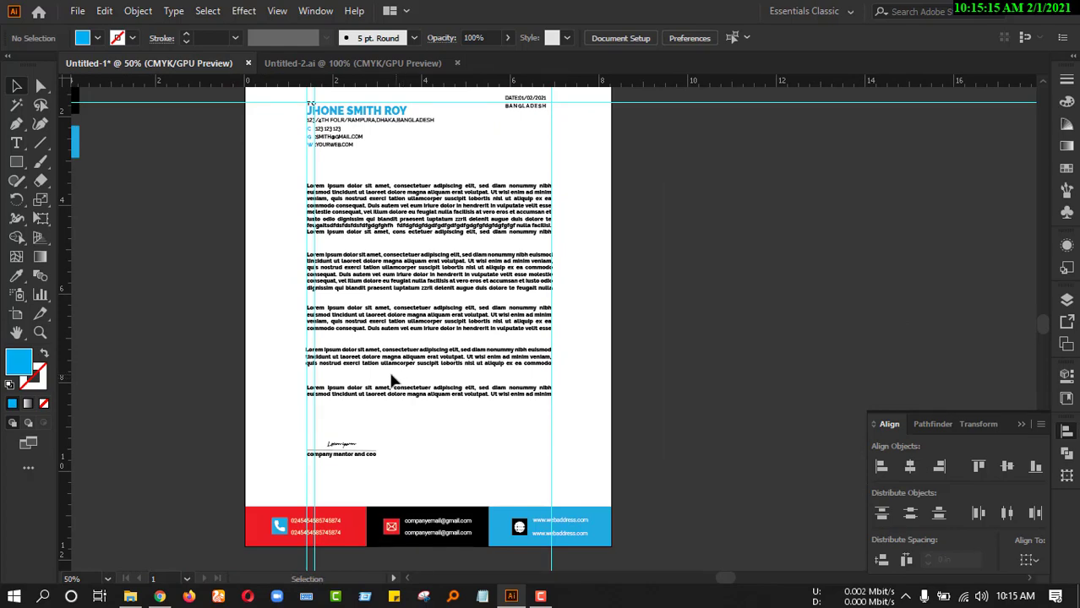
{"action": "scroll", "coordinate": [391, 381], "scroll_direction": "down", "scroll_amount": 1}
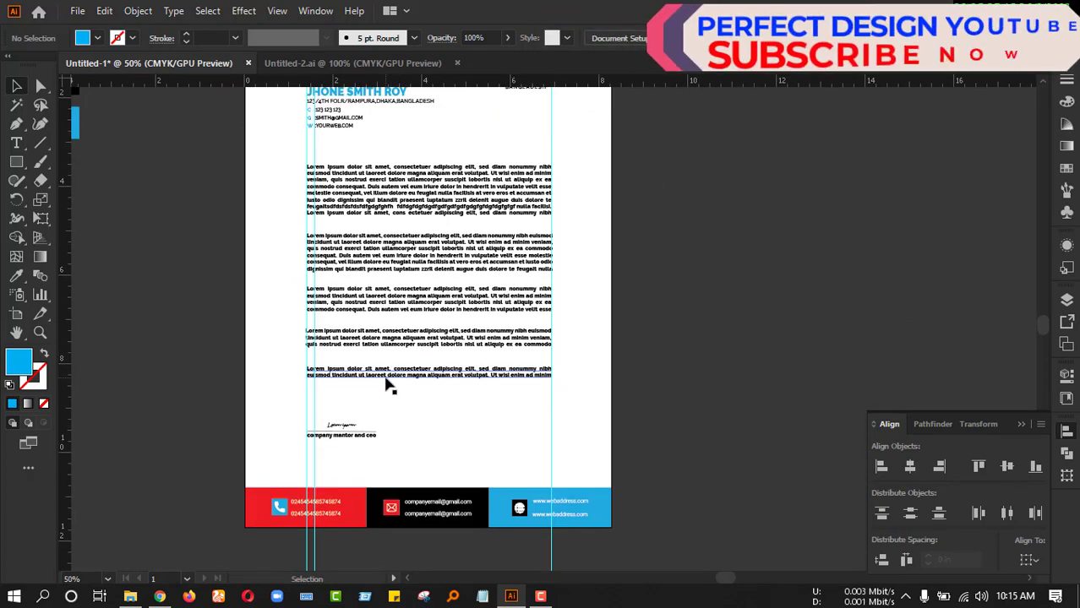
{"action": "scroll", "coordinate": [386, 384], "scroll_direction": "up", "scroll_amount": 1}
{"action": "scroll", "coordinate": [386, 384], "scroll_direction": "up", "scroll_amount": 2}
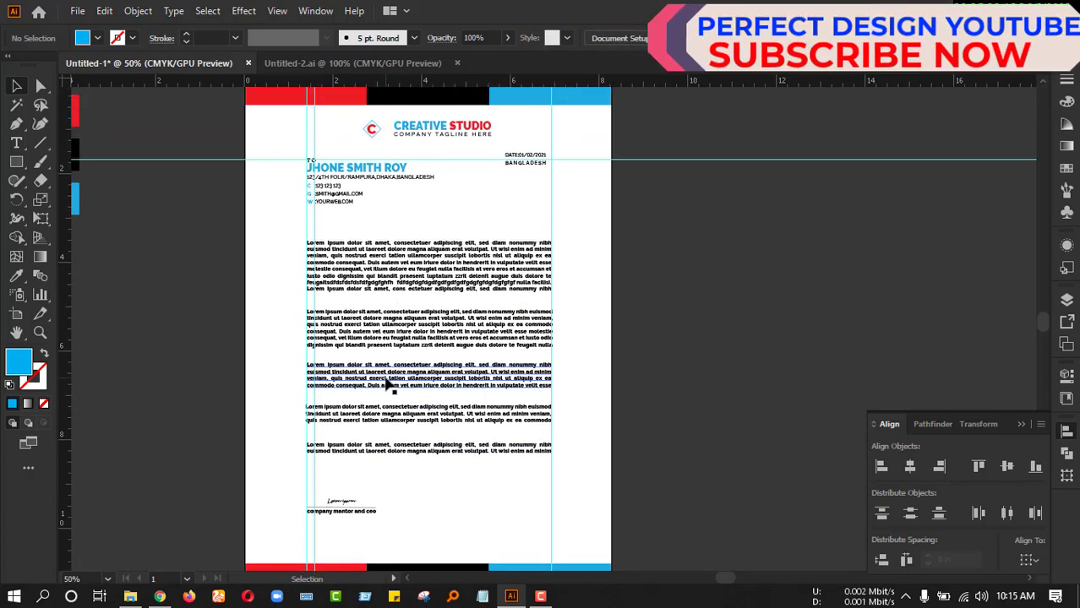
{"action": "scroll", "coordinate": [388, 385], "scroll_direction": "up", "scroll_amount": 1}
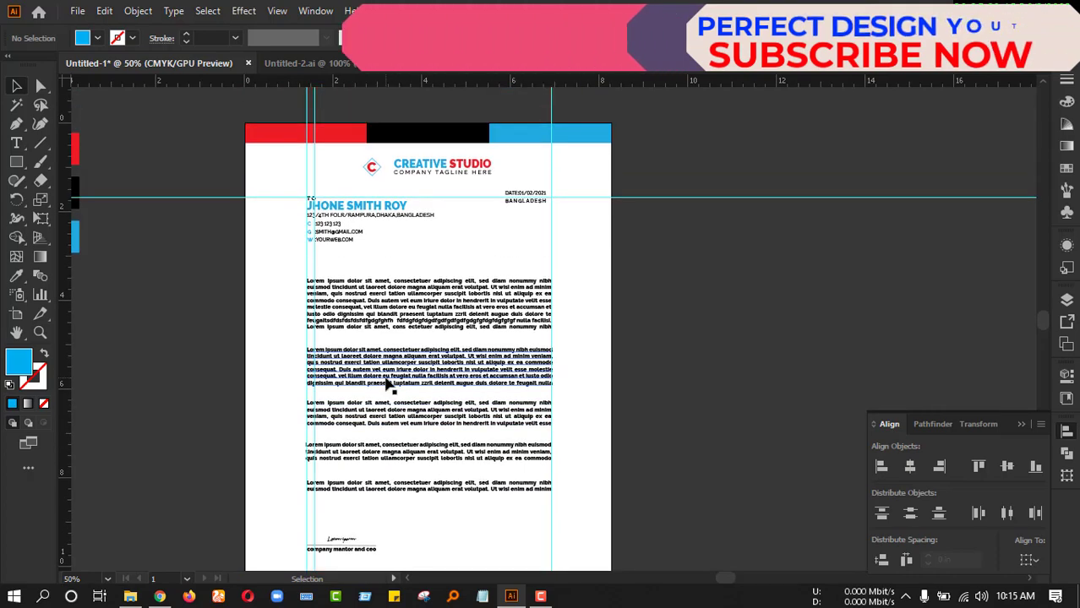
{"action": "scroll", "coordinate": [387, 384], "scroll_direction": "up", "scroll_amount": 1}
{"action": "scroll", "coordinate": [388, 385], "scroll_direction": "up", "scroll_amount": 2}
{"action": "left_click_drag", "start_coordinate": [735, 267], "coordinate": [517, 556]}
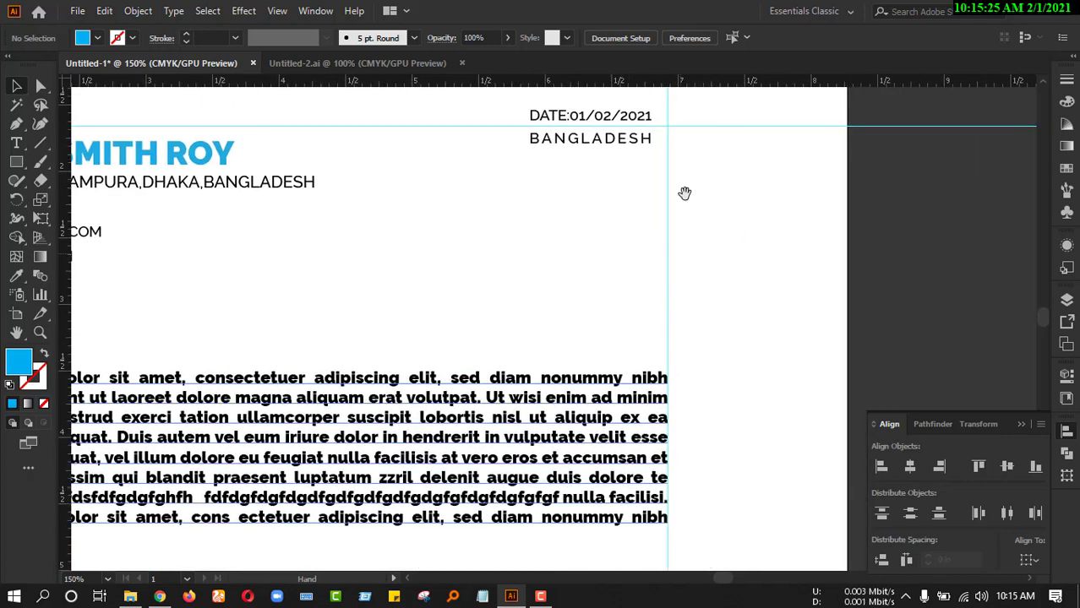
{"action": "left_click_drag", "start_coordinate": [684, 193], "coordinate": [660, 353]}
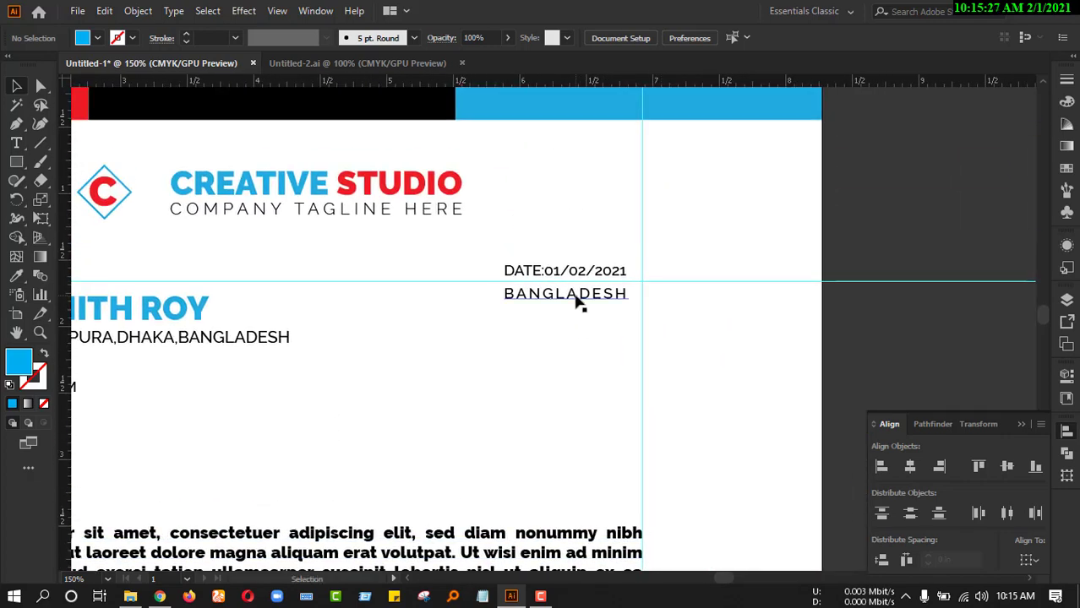
{"action": "left_click", "coordinate": [580, 302]}
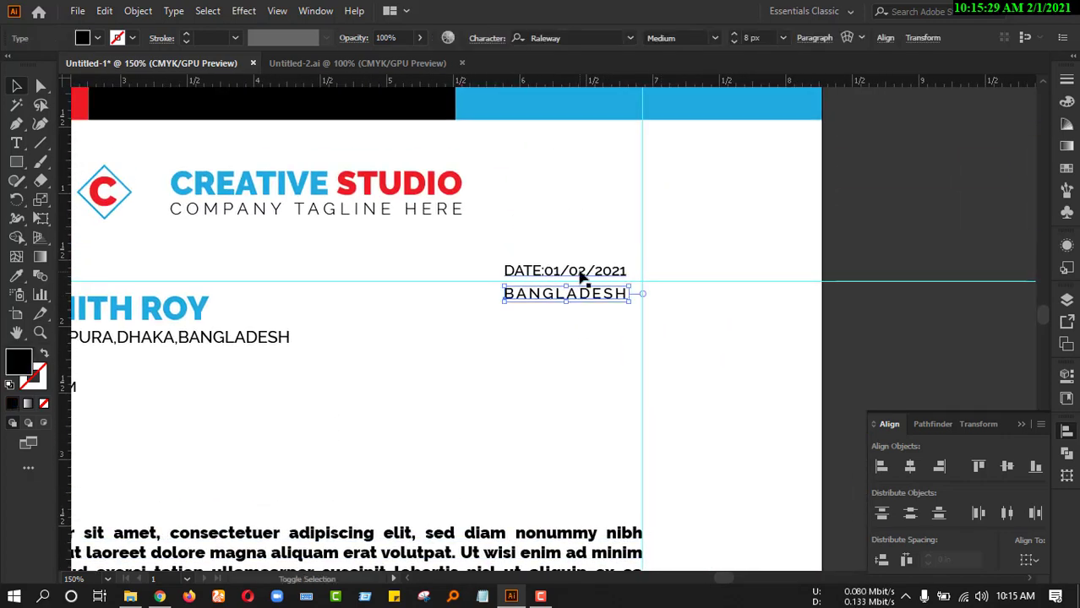
{"action": "left_click", "coordinate": [580, 275], "text": "shift"}
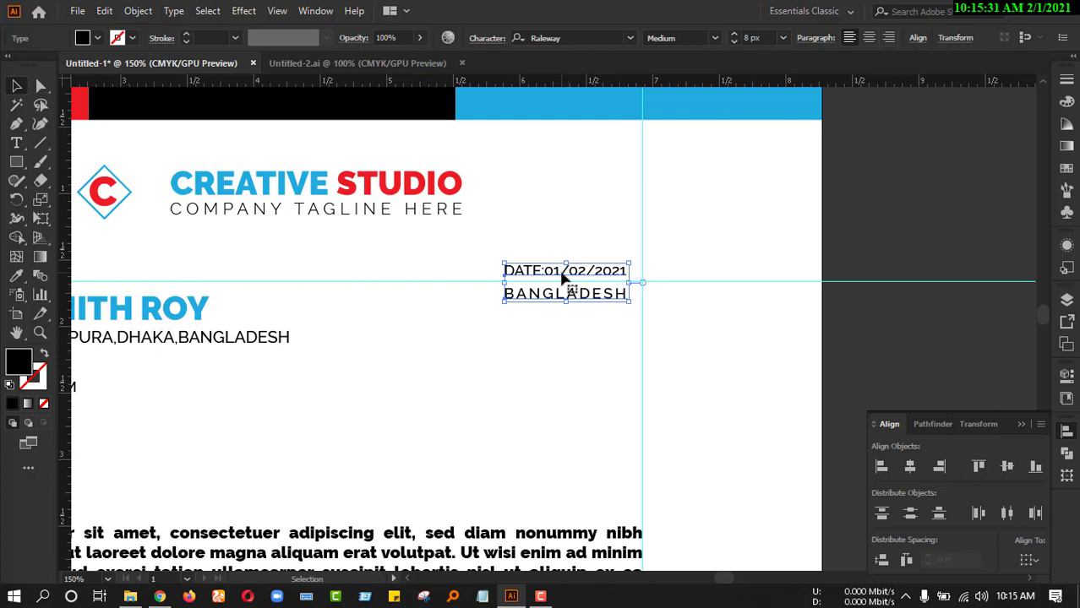
Step: Move the date lines 0.13 in right, flush with the right margin guide
{"action": "left_click_drag", "start_coordinate": [564, 279], "coordinate": [579, 278]}
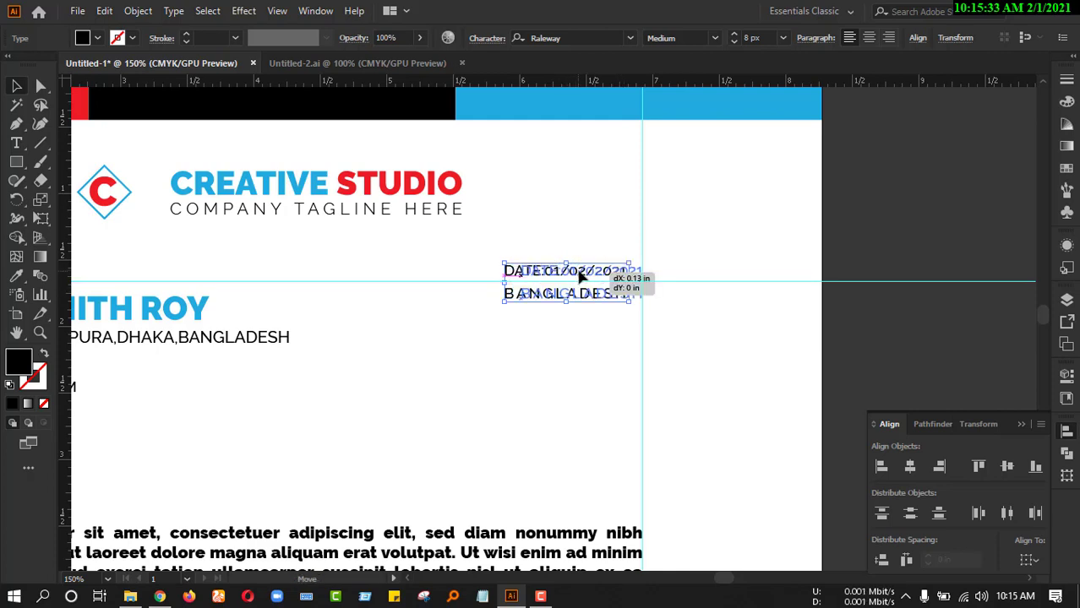
{"action": "left_click_drag", "start_coordinate": [579, 277], "coordinate": [579, 277]}
{"action": "left_click", "coordinate": [582, 366]}
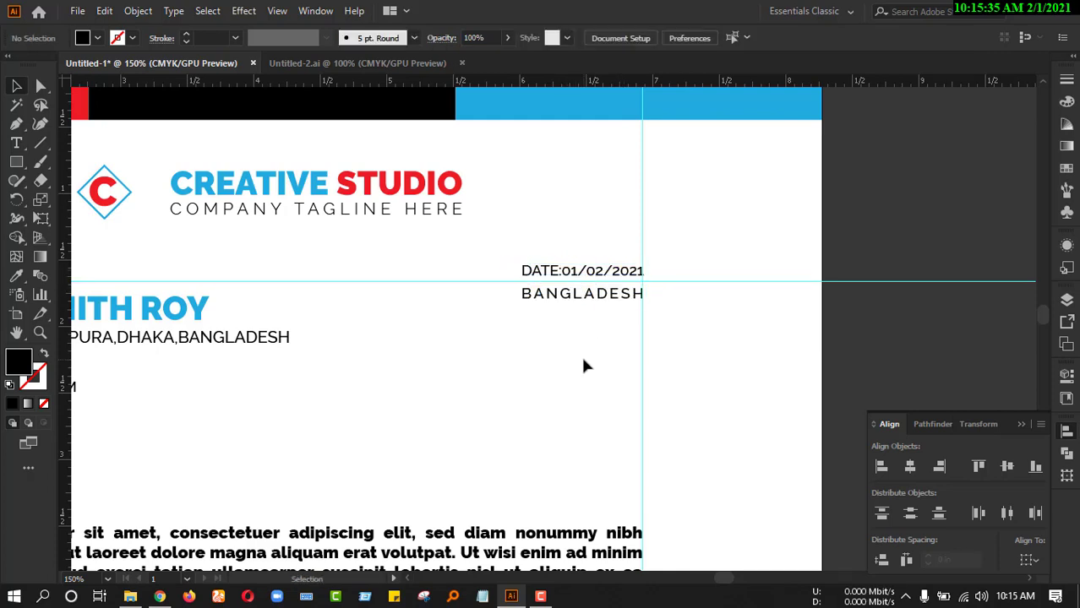
{"action": "scroll", "coordinate": [577, 362], "scroll_direction": "down", "scroll_amount": 3}
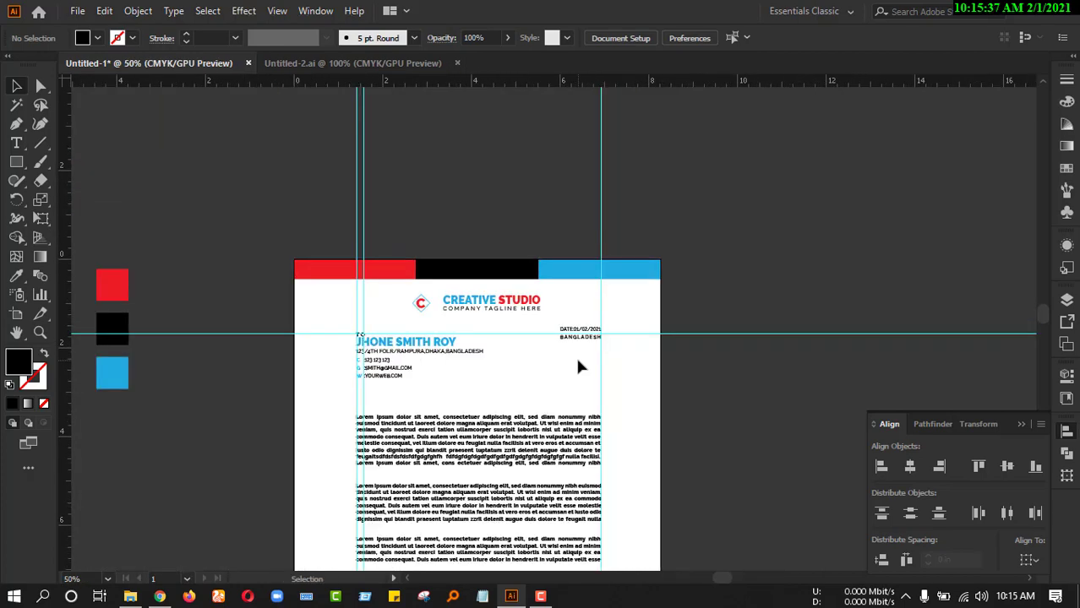
{"action": "scroll", "coordinate": [576, 355], "scroll_direction": "down", "scroll_amount": 2}
{"action": "left_click_drag", "start_coordinate": [552, 373], "coordinate": [468, 219]}
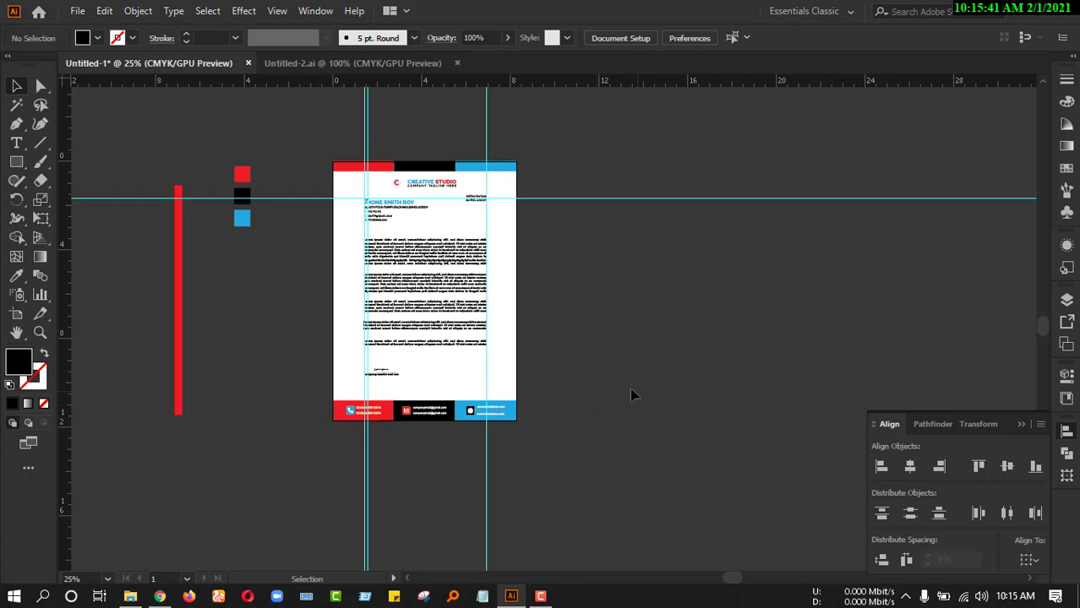
Step: Export the letterhead as a JPEG using artboards into a new 'letter 3' folder
{"action": "left_click", "coordinate": [77, 12]}
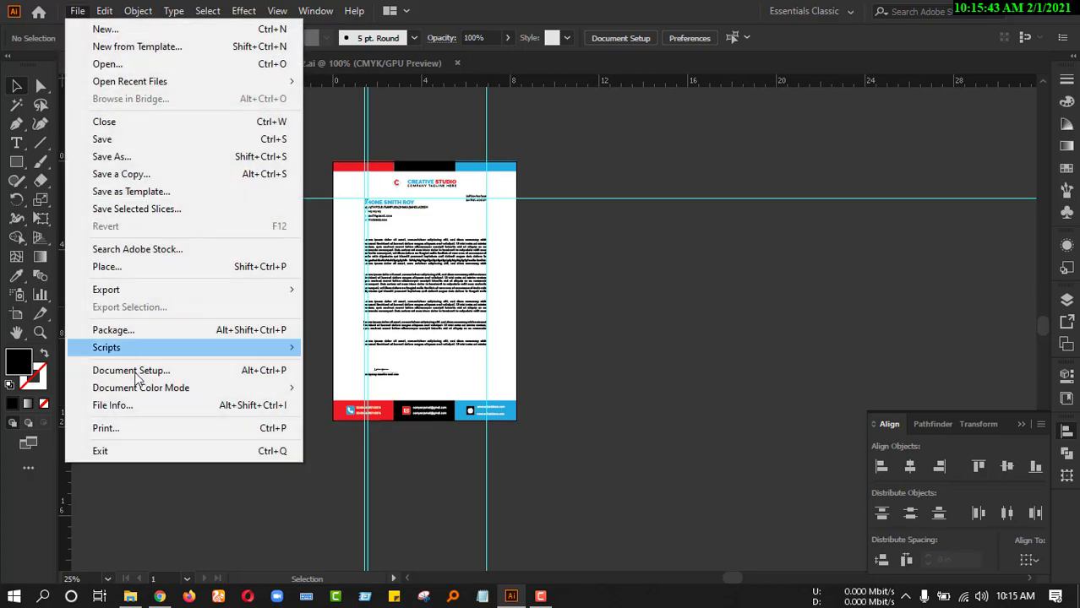
{"action": "mouse_move", "coordinate": [107, 290]}
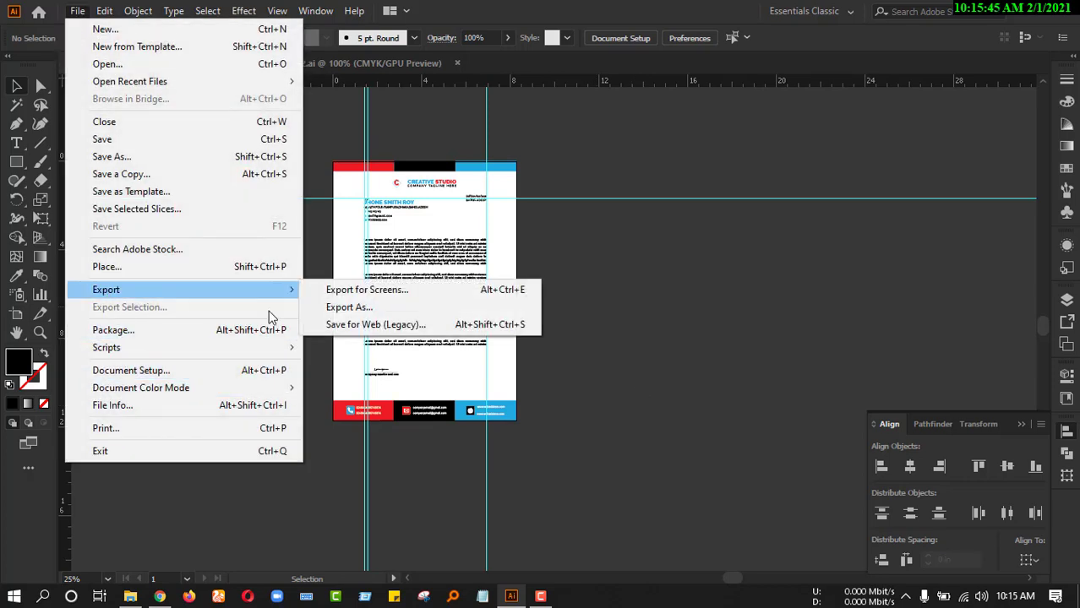
{"action": "left_click", "coordinate": [376, 308]}
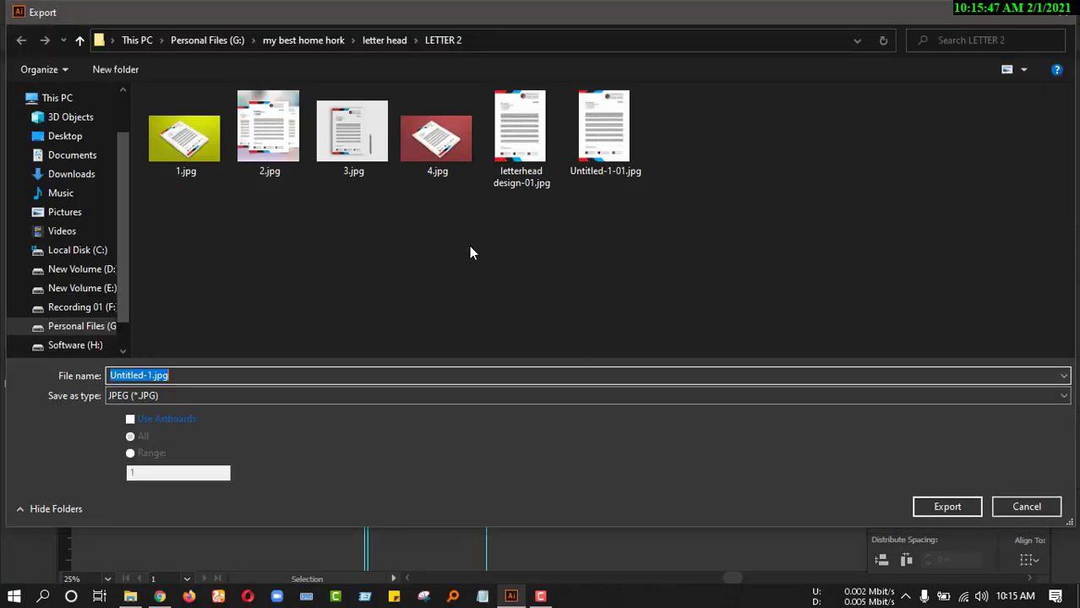
{"action": "left_click", "coordinate": [388, 39]}
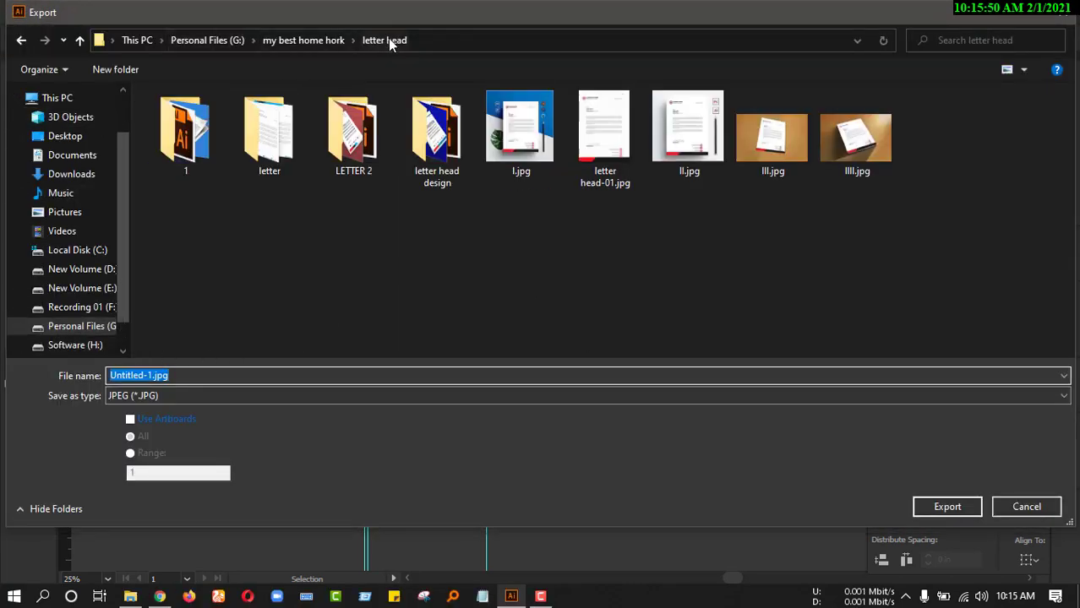
{"action": "right_click", "coordinate": [413, 252]}
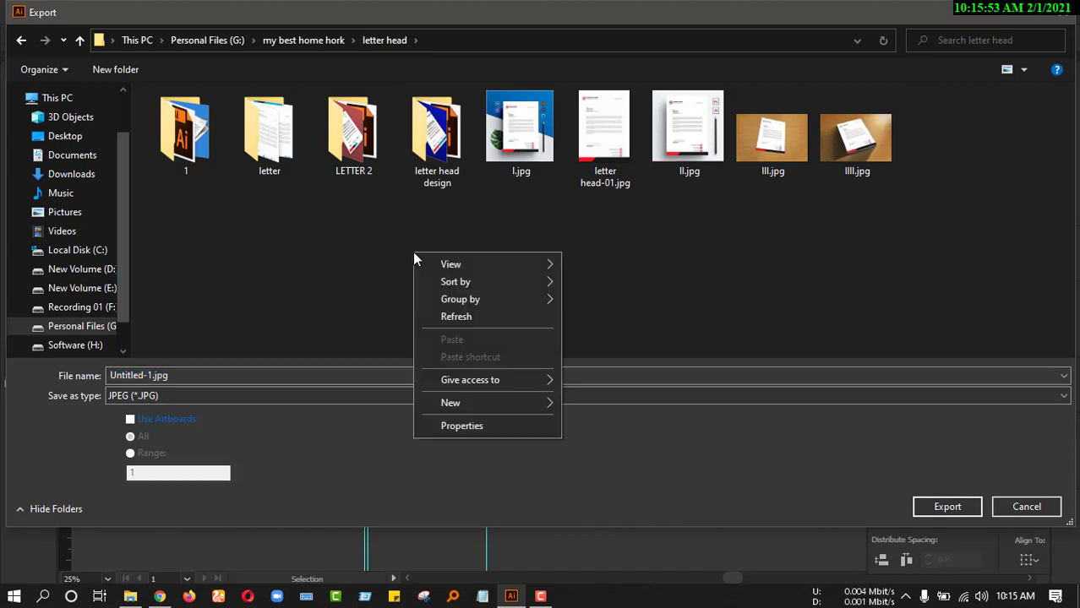
{"action": "mouse_move", "coordinate": [473, 403]}
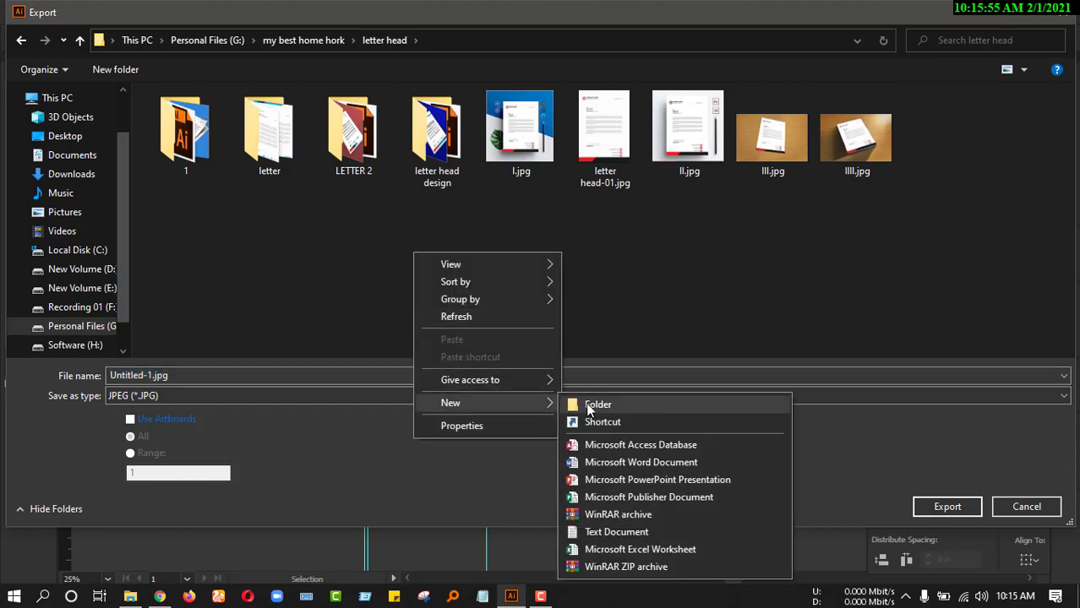
{"action": "left_click", "coordinate": [584, 404]}
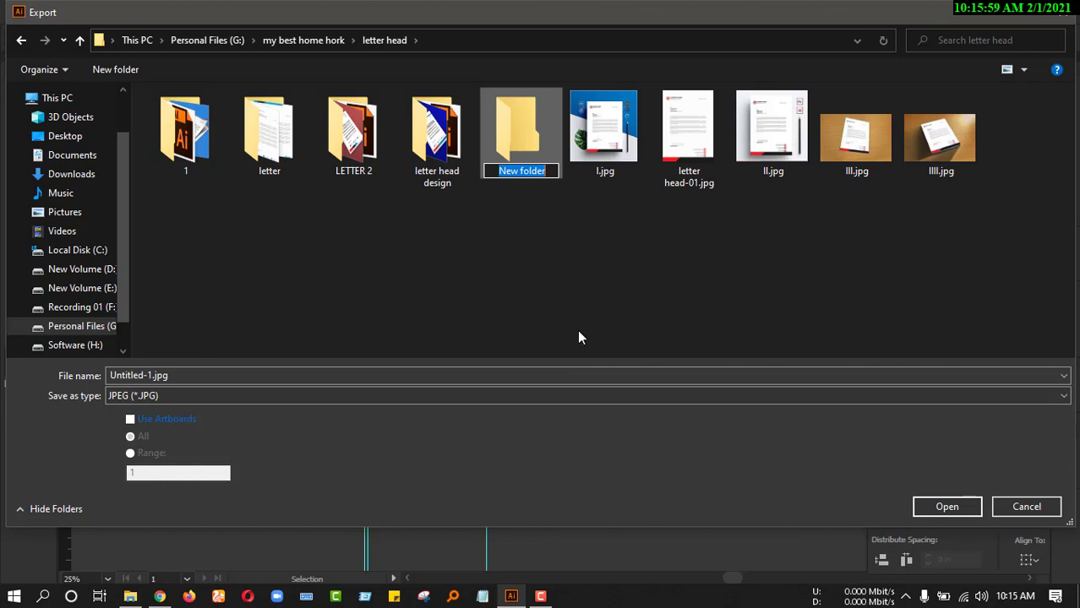
{"action": "type", "text": "let"}
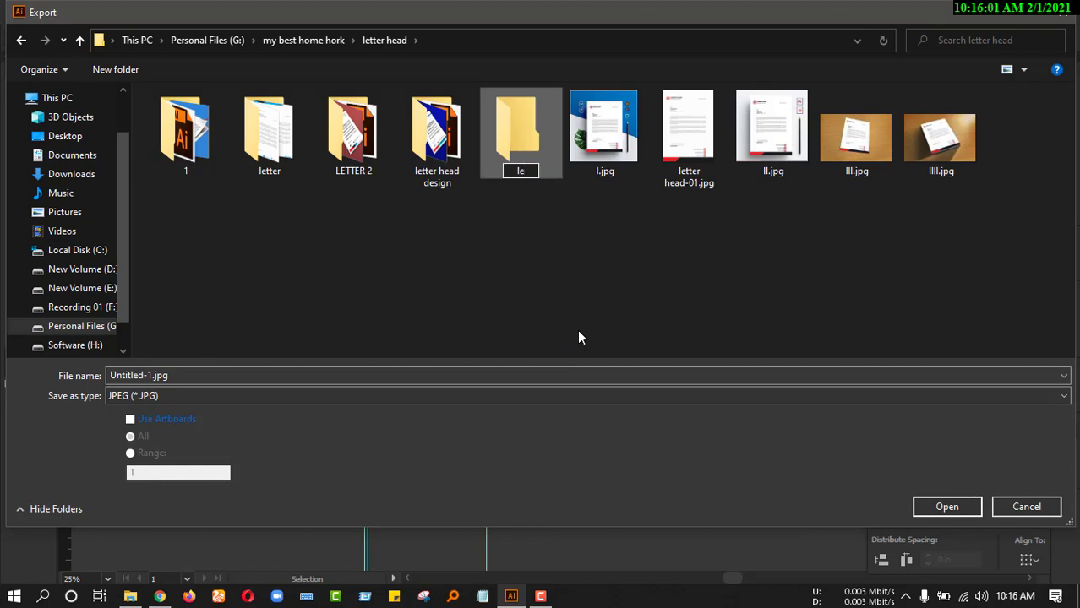
{"action": "type", "text": "ter "}
{"action": "type", "text": "3"}
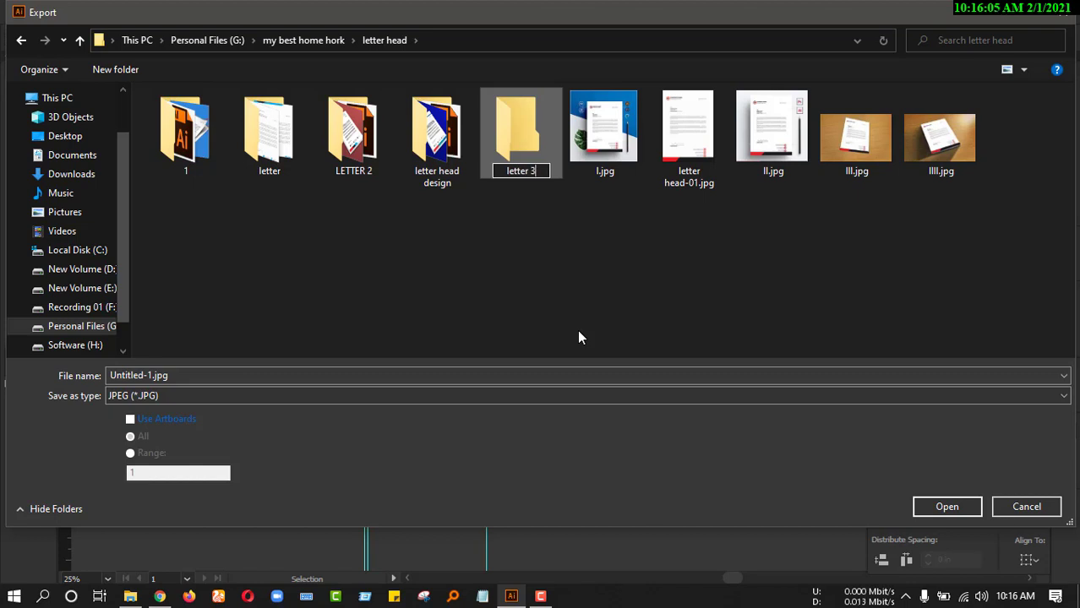
{"action": "key", "text": "Return"}
{"action": "double_click", "coordinate": [456, 148]}
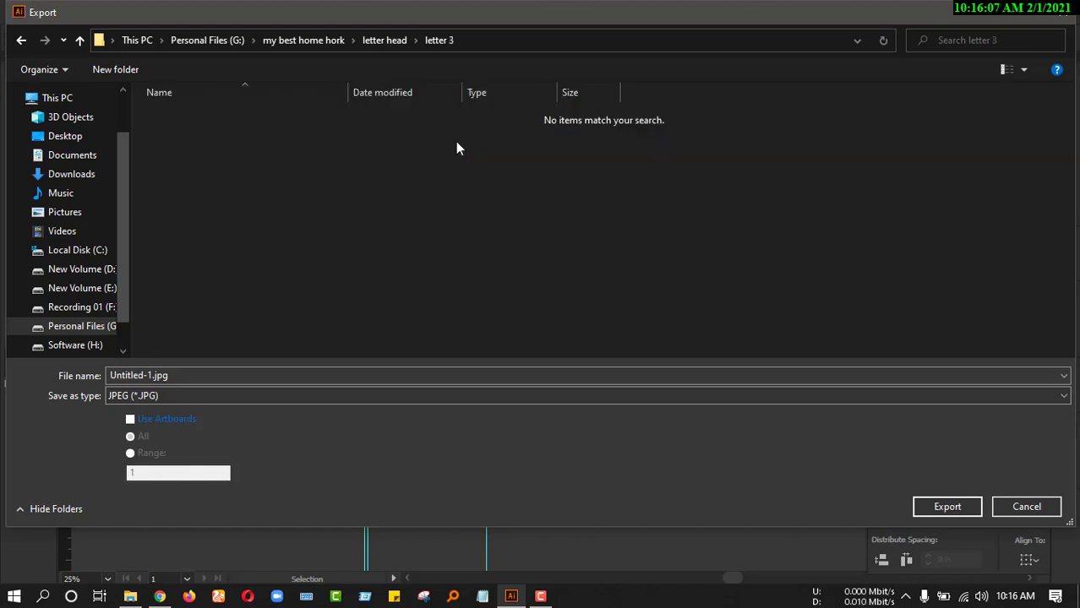
{"action": "left_click", "coordinate": [141, 419]}
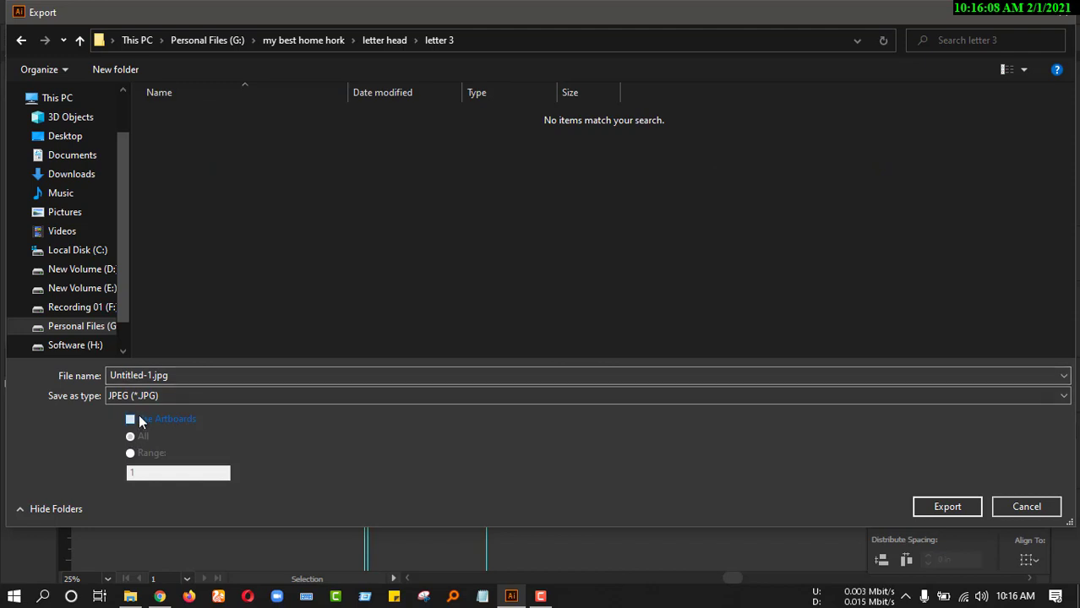
{"action": "left_click", "coordinate": [937, 506]}
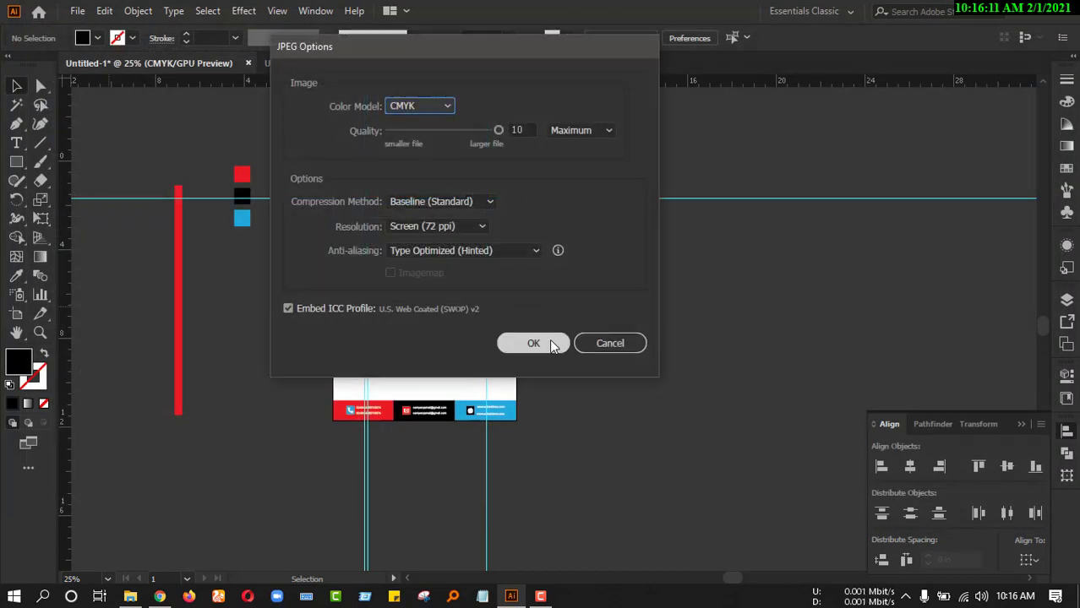
{"action": "left_click", "coordinate": [541, 343]}
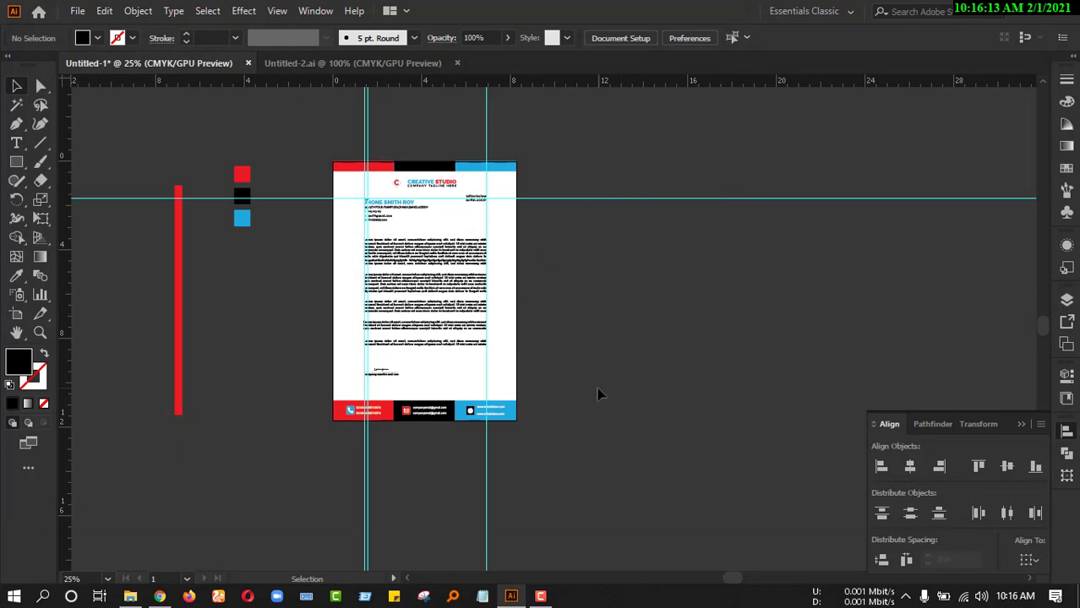
Step: Save the artwork as Untitled-1.ai in Illustrator 2020 format in the letter 3 folder
{"action": "left_click", "coordinate": [76, 12]}
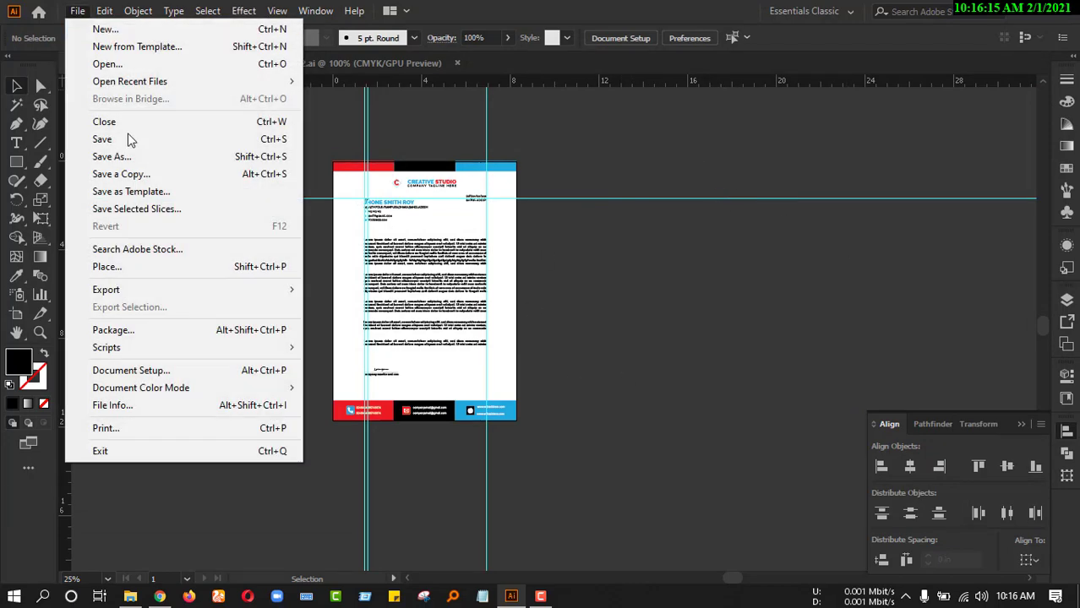
{"action": "left_click", "coordinate": [118, 160]}
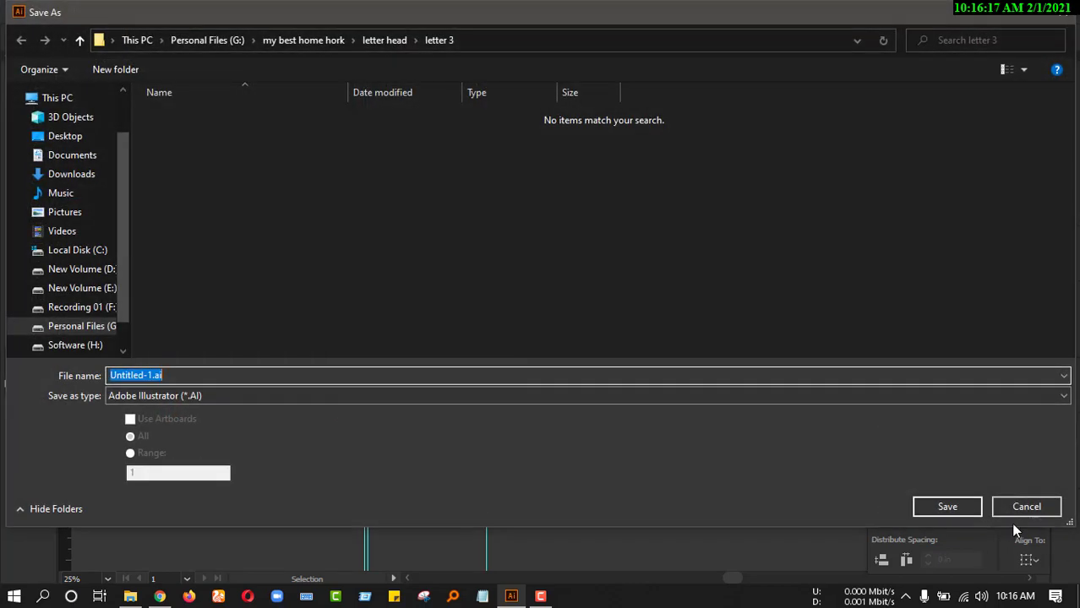
{"action": "left_click", "coordinate": [945, 507]}
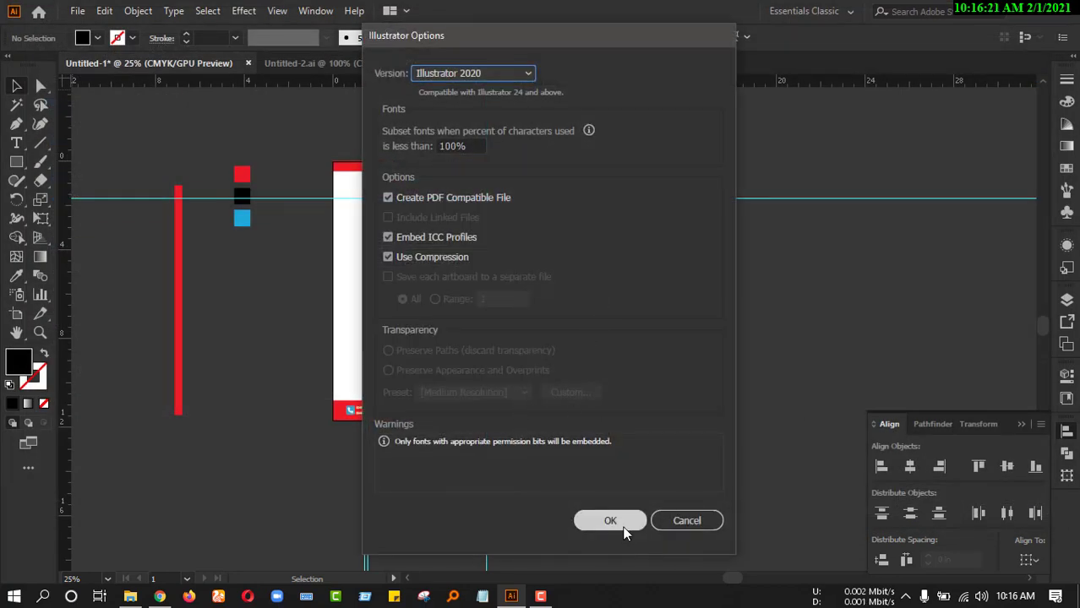
{"action": "left_click", "coordinate": [610, 521]}
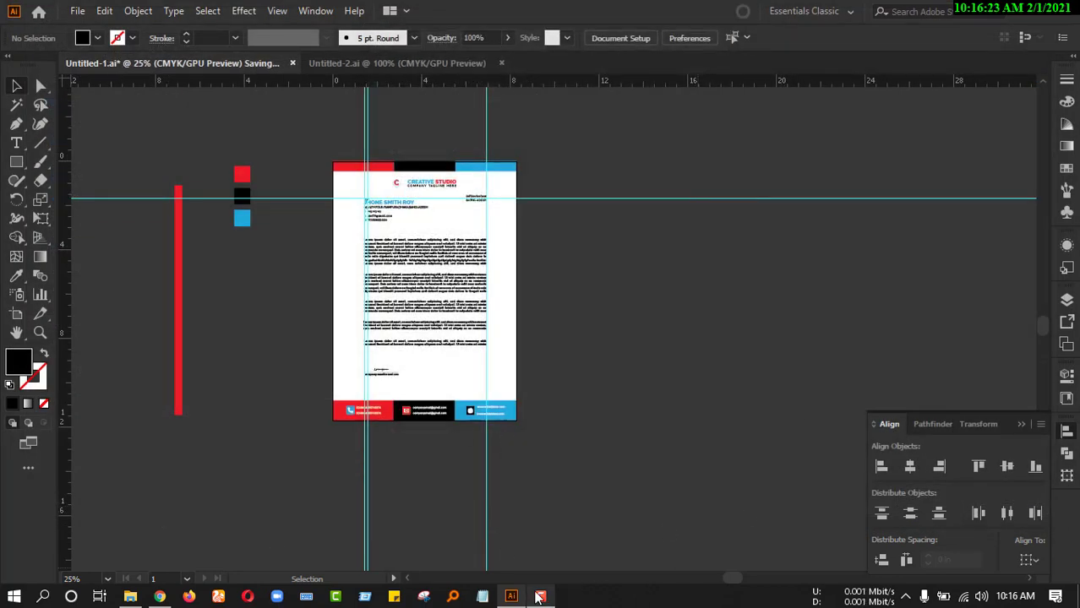
{"action": "left_click", "coordinate": [540, 597]}
{"action": "left_click", "coordinate": [1002, 534]}
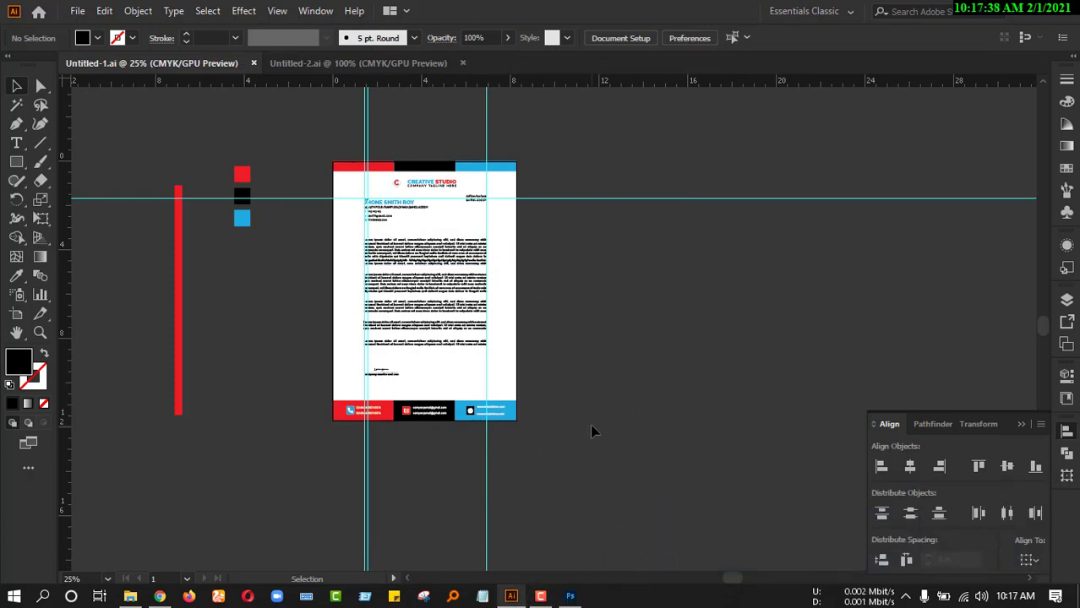
Step: Open the Layer 13 copy 11 smart object in the Photoshop flyer mockup and hide Layer 1 and Layer 2
{"action": "left_click_drag", "start_coordinate": [420, 335], "coordinate": [466, 368]}
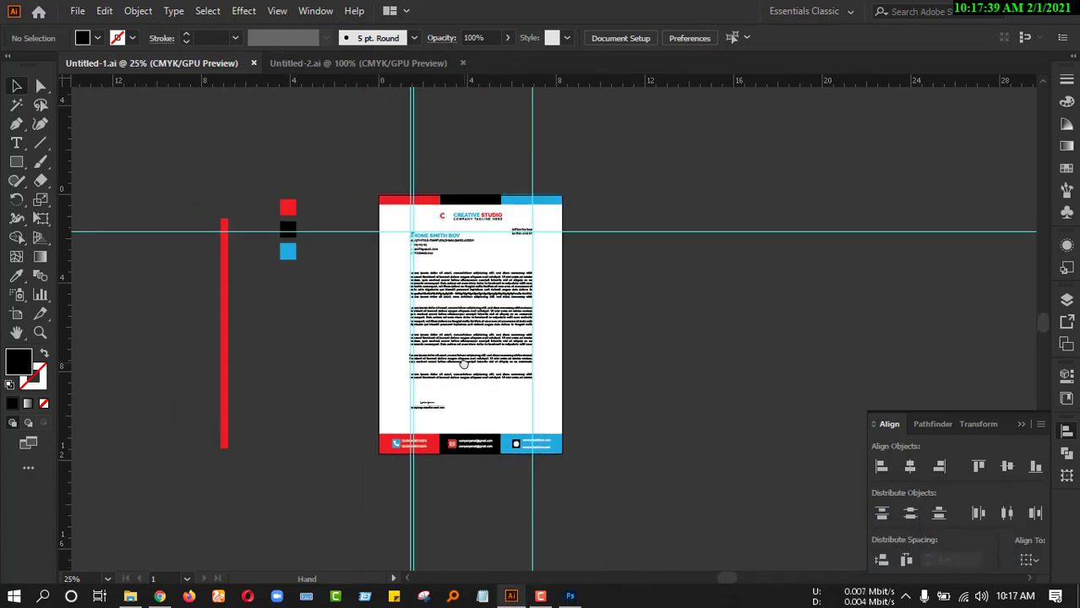
{"action": "left_click", "coordinate": [570, 596]}
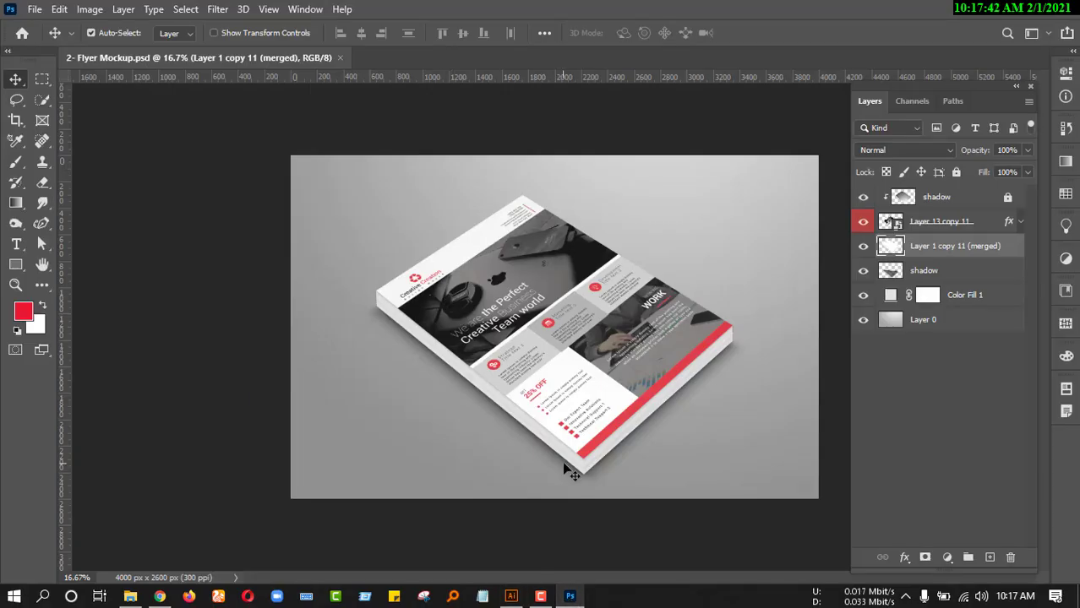
{"action": "left_click", "coordinate": [571, 597]}
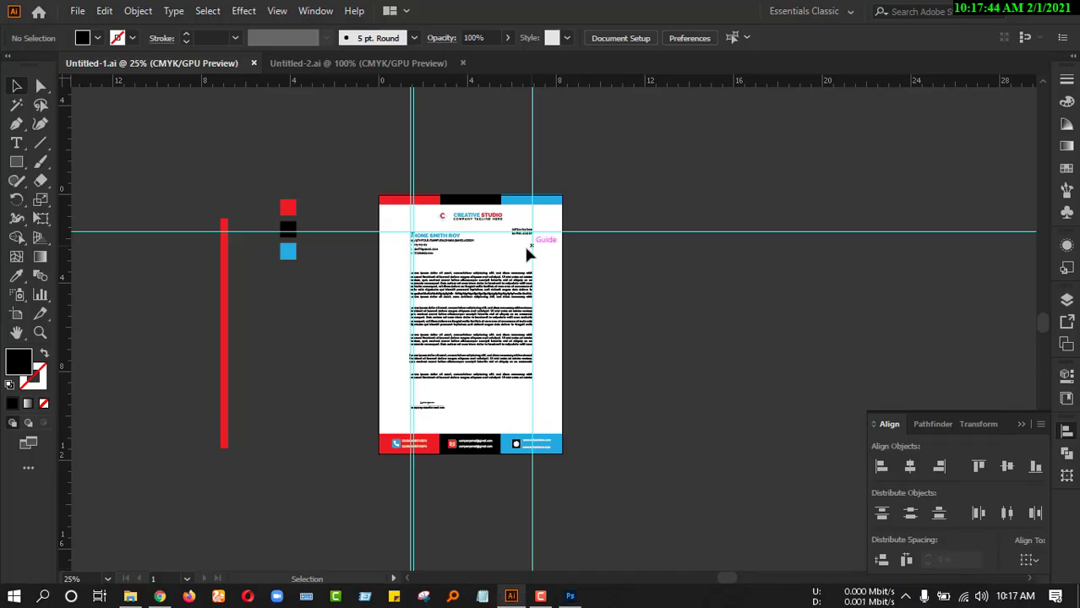
{"action": "left_click", "coordinate": [570, 596]}
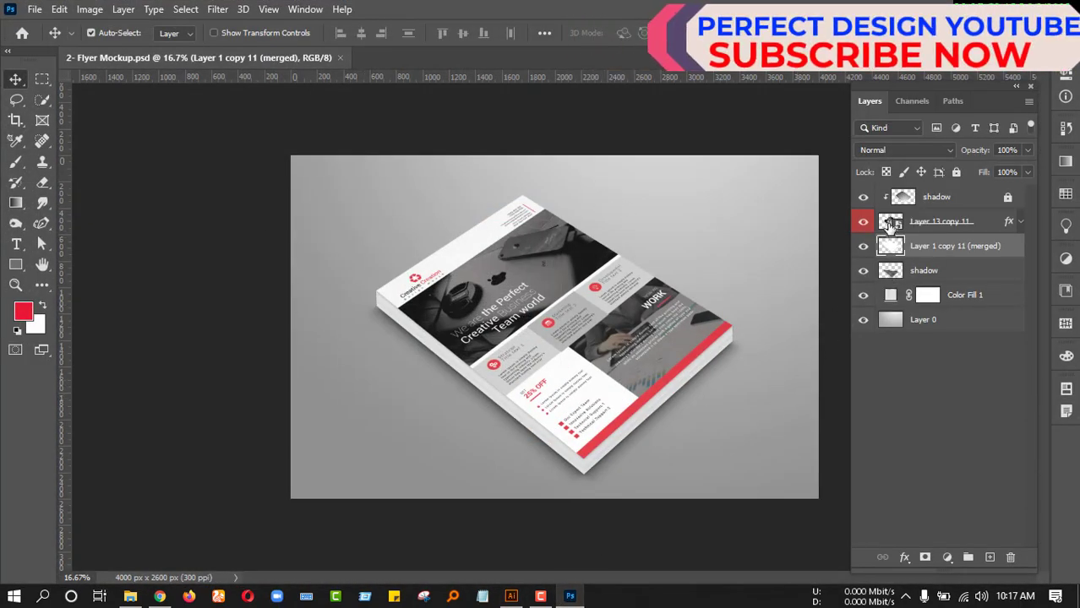
{"action": "double_click", "coordinate": [889, 223]}
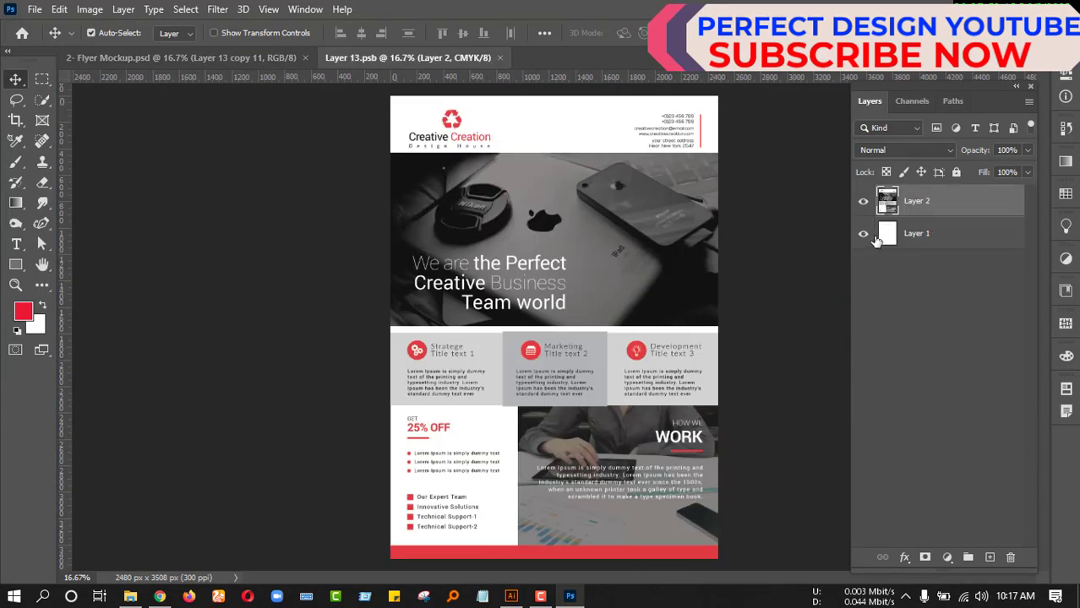
{"action": "left_click", "coordinate": [862, 234]}
{"action": "left_click", "coordinate": [862, 201]}
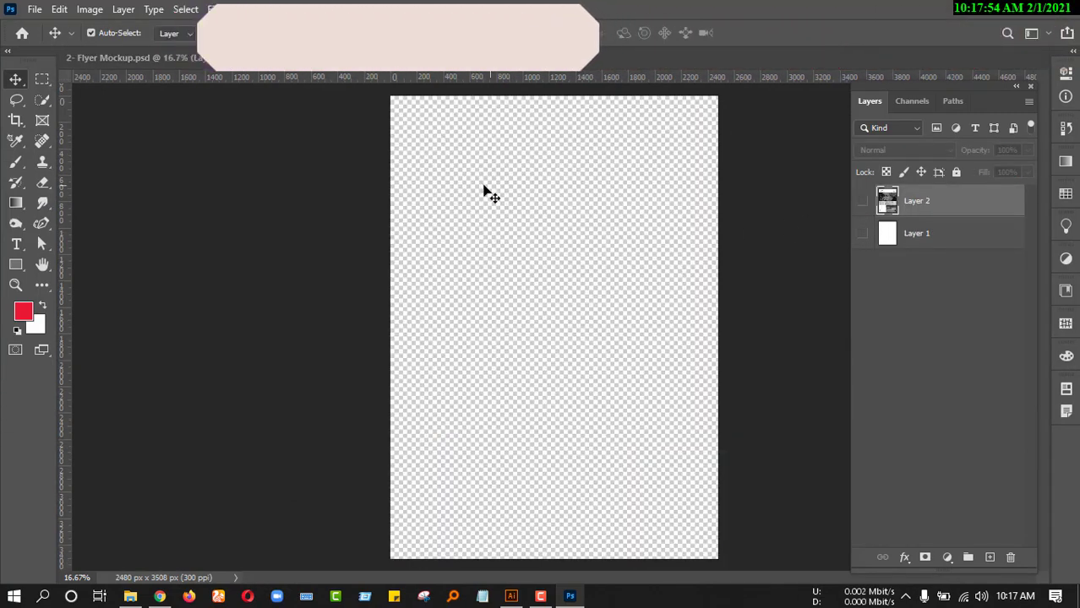
Step: Go to the letter 3 folder in File Explorer and drag Untitled-1-01.jpg onto the Photoshop page
{"action": "left_click", "coordinate": [130, 596]}
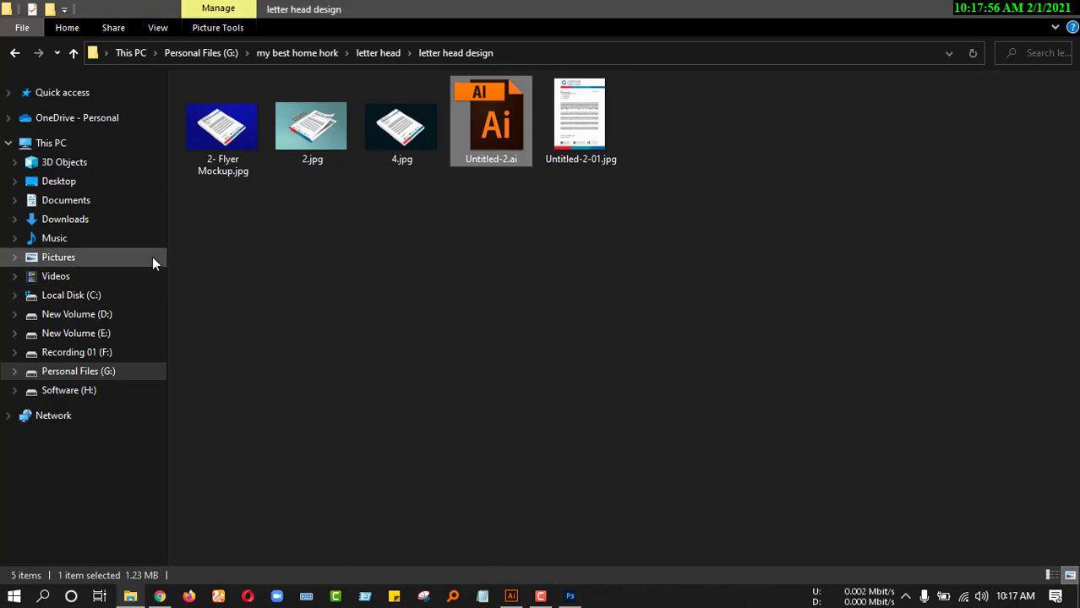
{"action": "left_click", "coordinate": [371, 56]}
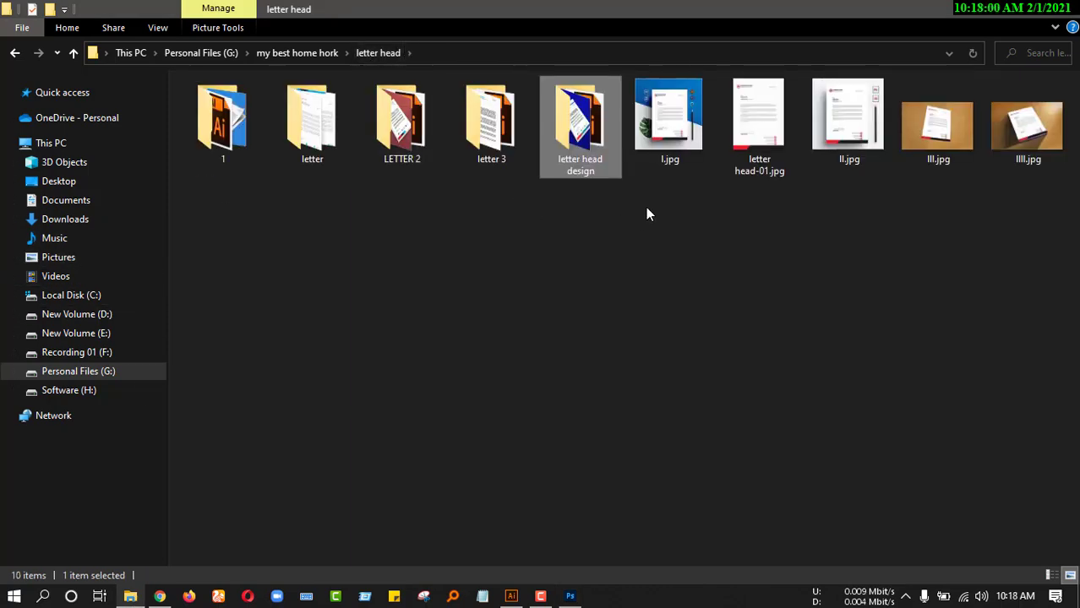
{"action": "double_click", "coordinate": [476, 132]}
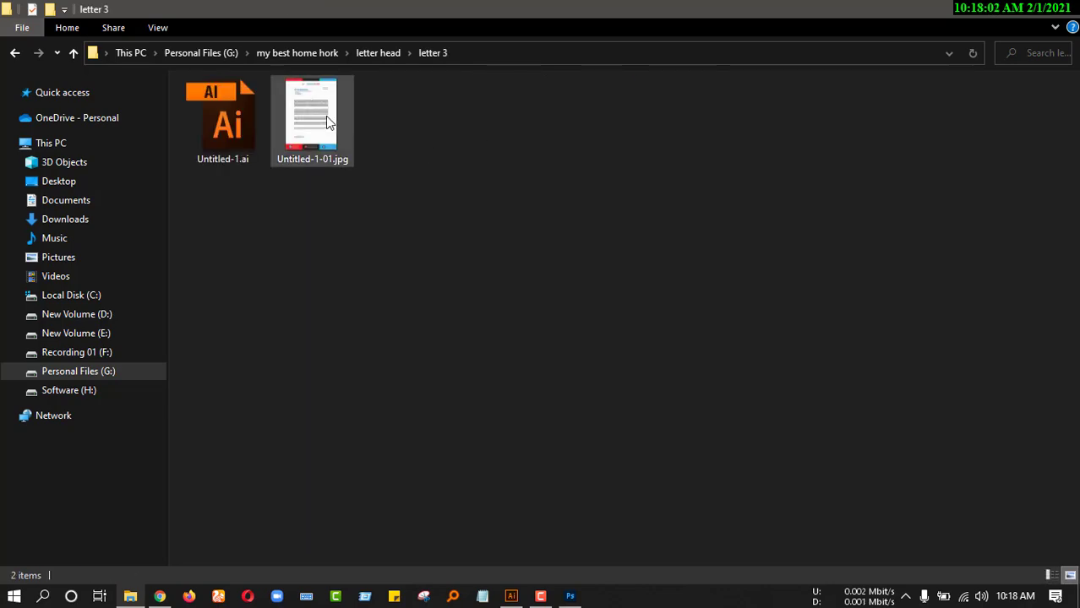
{"action": "mouse_move", "coordinate": [313, 118]}
{"action": "left_mouse_down"}
{"action": "mouse_move", "coordinate": [568, 281]}
{"action": "mouse_move", "coordinate": [582, 311]}
{"action": "left_mouse_up"}
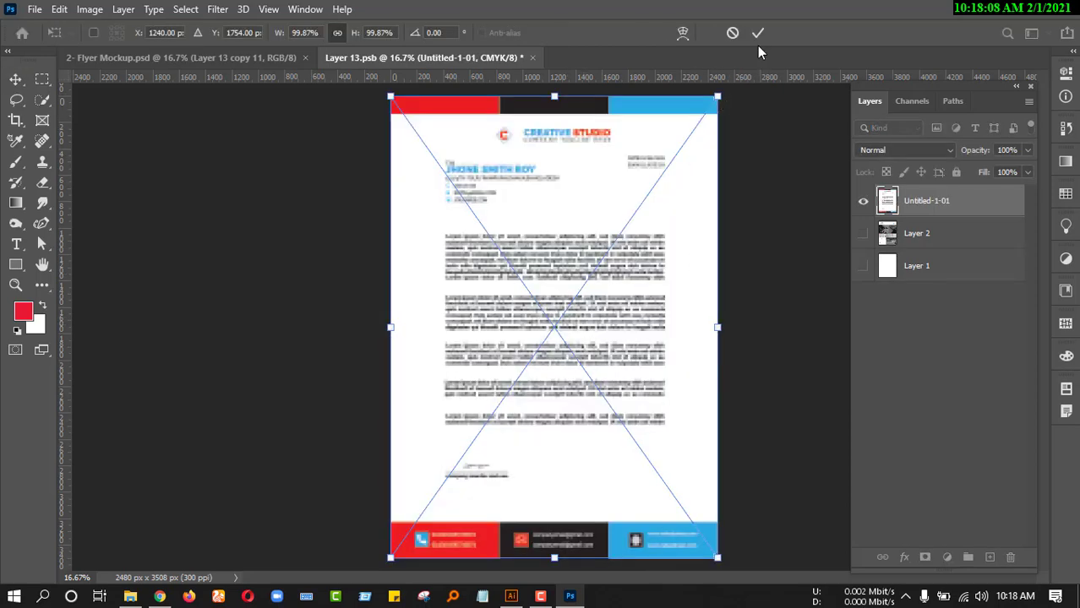
Step: Commit the placed letterhead JPEG, stretch it slightly to fill the page, and save Layer 13.psb
{"action": "key", "text": "Return"}
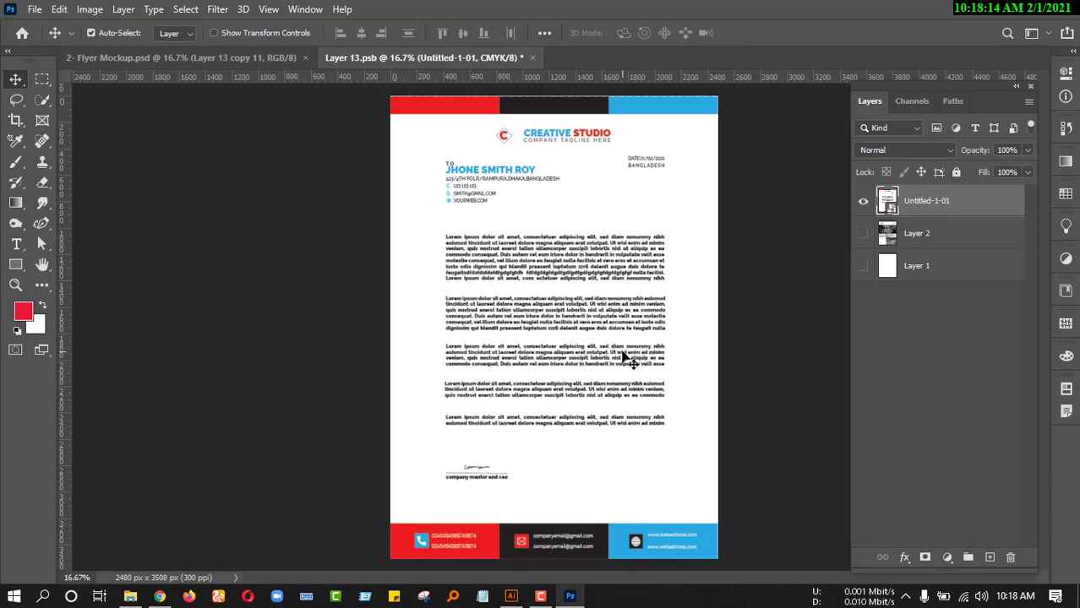
{"action": "key", "text": "ctrl"}
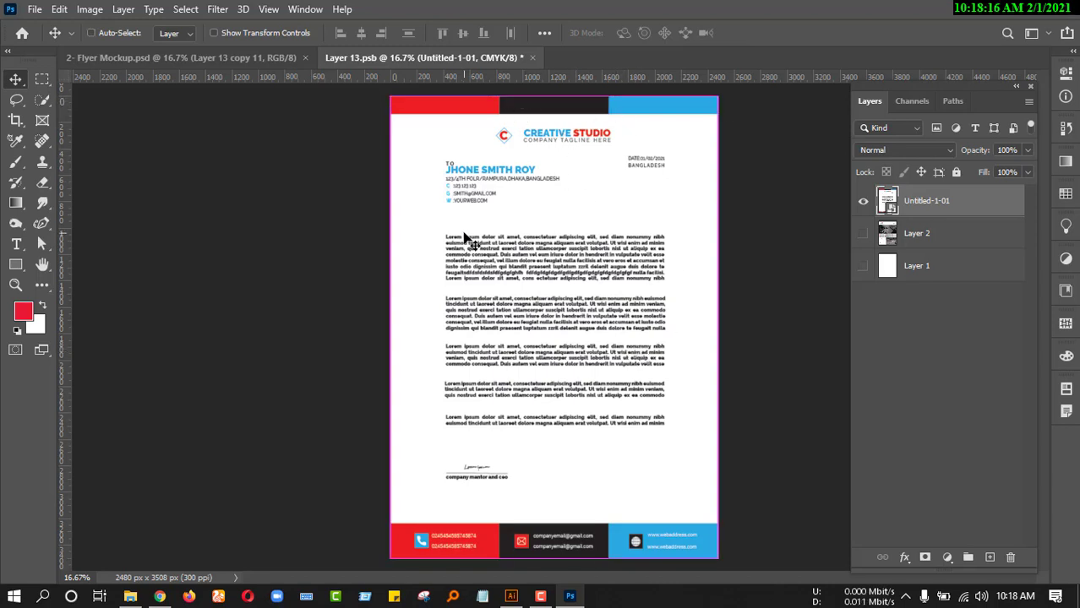
{"action": "key", "text": "ctrl+t"}
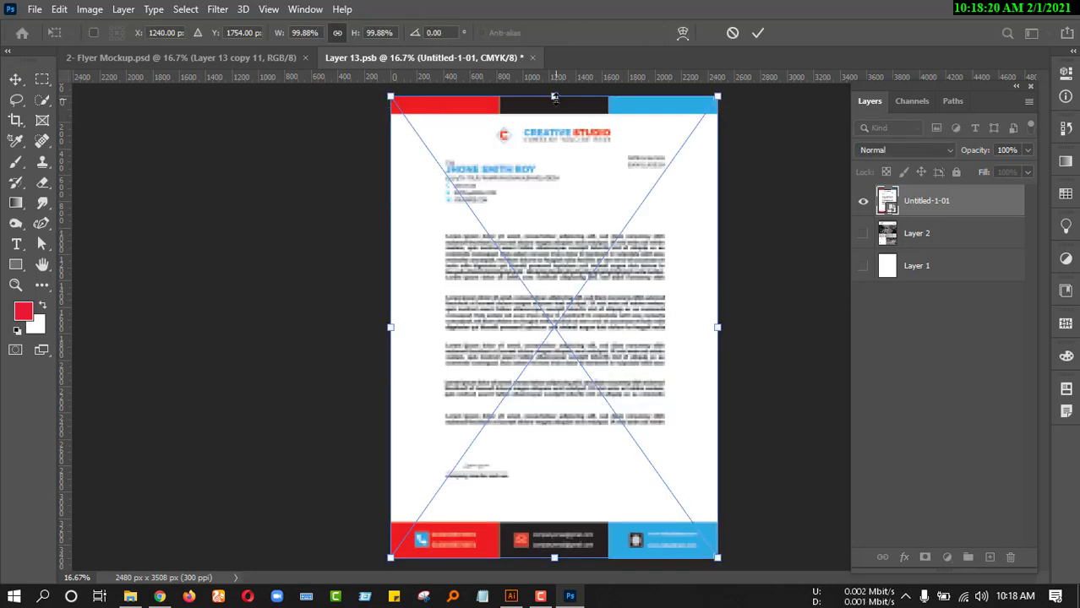
{"action": "left_click_drag", "start_coordinate": [554, 98], "coordinate": [553, 95]}
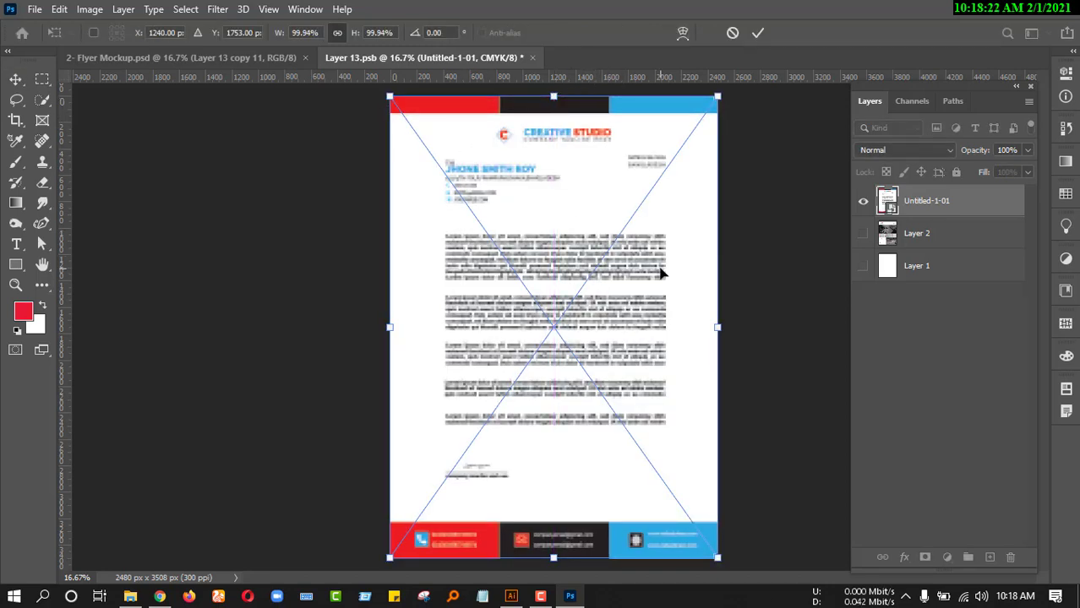
{"action": "key", "text": "Return"}
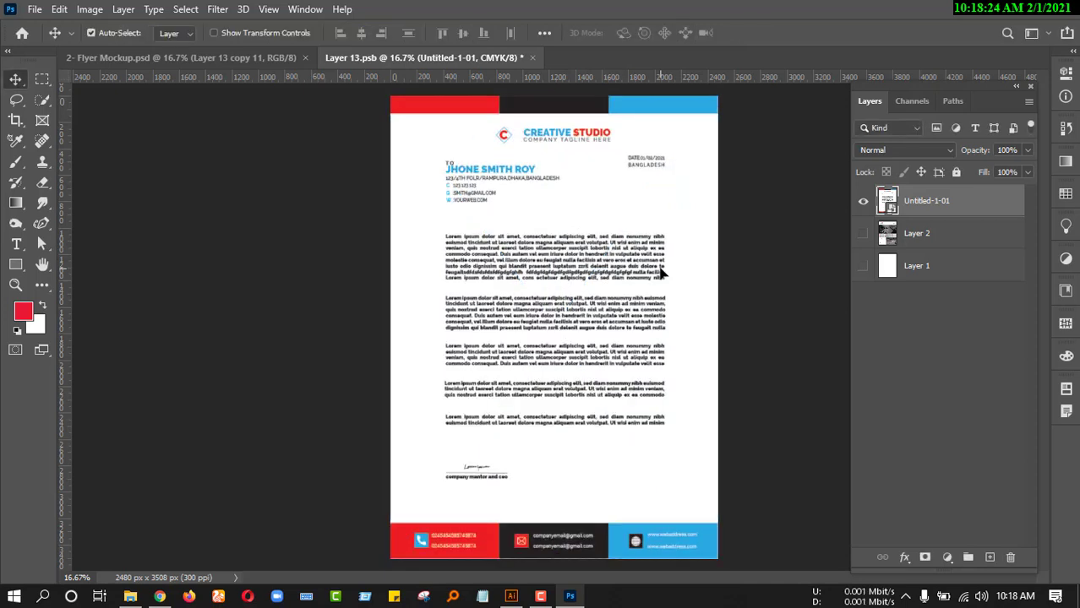
{"action": "key", "text": "ctrl+s"}
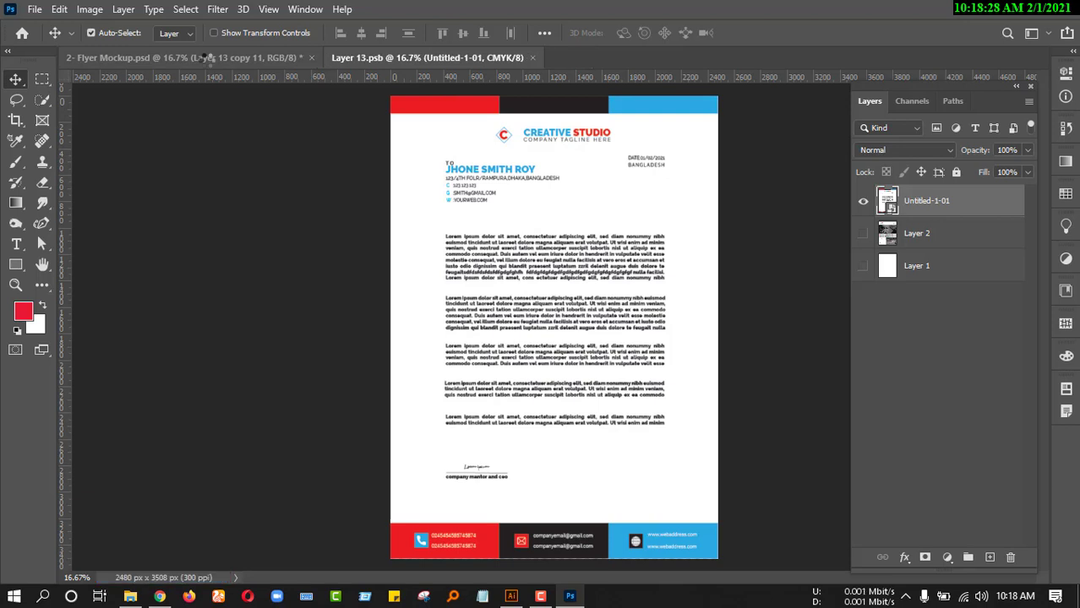
Step: Return to 2- Flyer Mockup.psd and zoom in to inspect the letterhead on the paper stack
{"action": "left_click", "coordinate": [184, 56]}
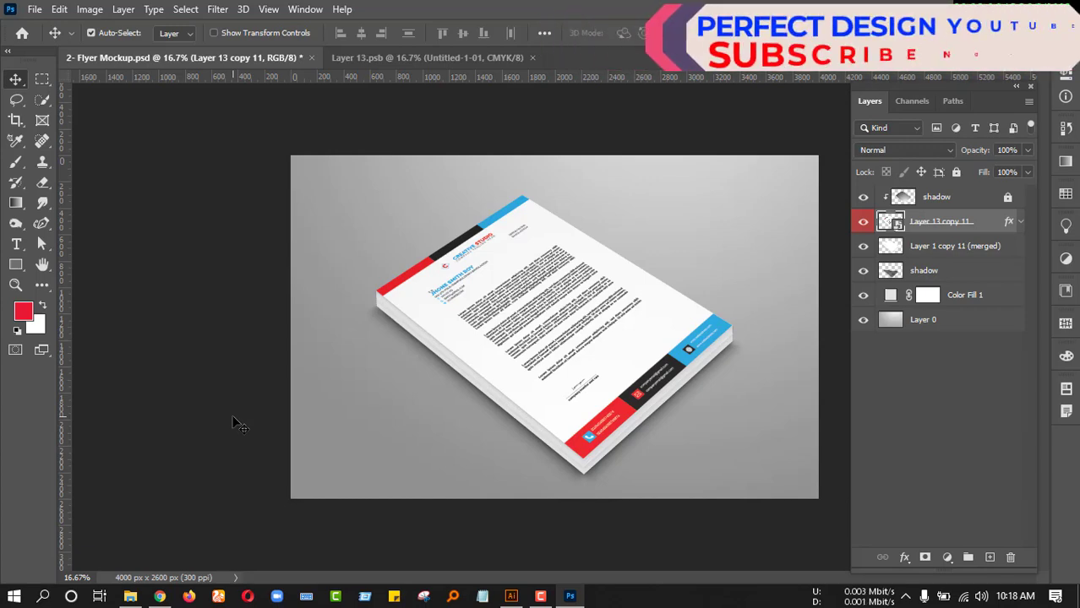
{"action": "scroll", "coordinate": [436, 469], "scroll_direction": "up", "scroll_amount": 1}
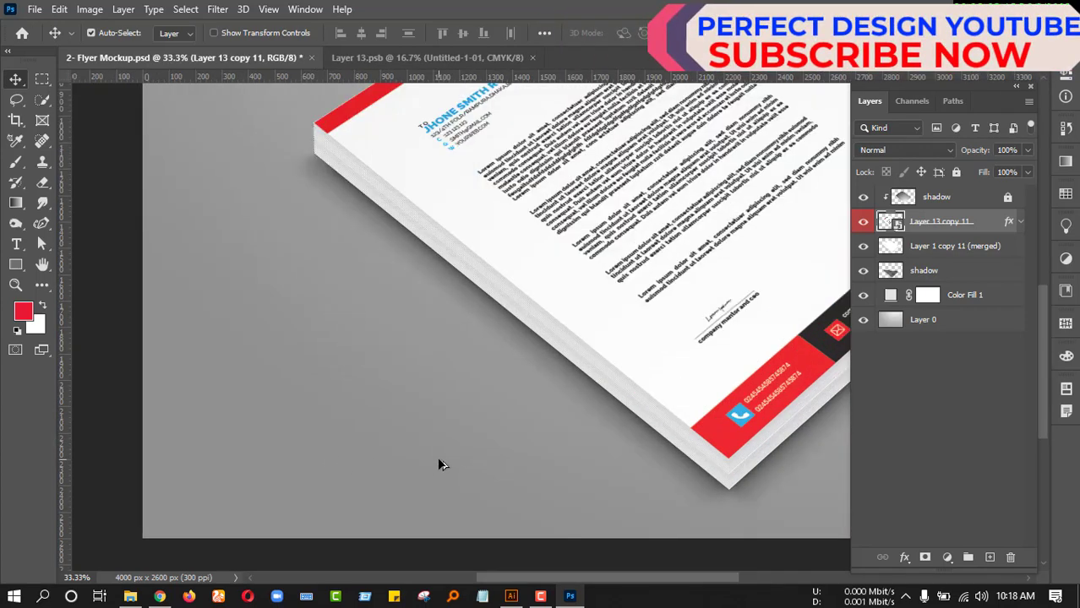
{"action": "scroll", "coordinate": [438, 464], "scroll_direction": "up", "scroll_amount": 1}
{"action": "mouse_move", "coordinate": [504, 446]}
{"action": "left_mouse_down"}
{"action": "mouse_move", "coordinate": [438, 378]}
{"action": "mouse_move", "coordinate": [439, 411]}
{"action": "left_mouse_up"}
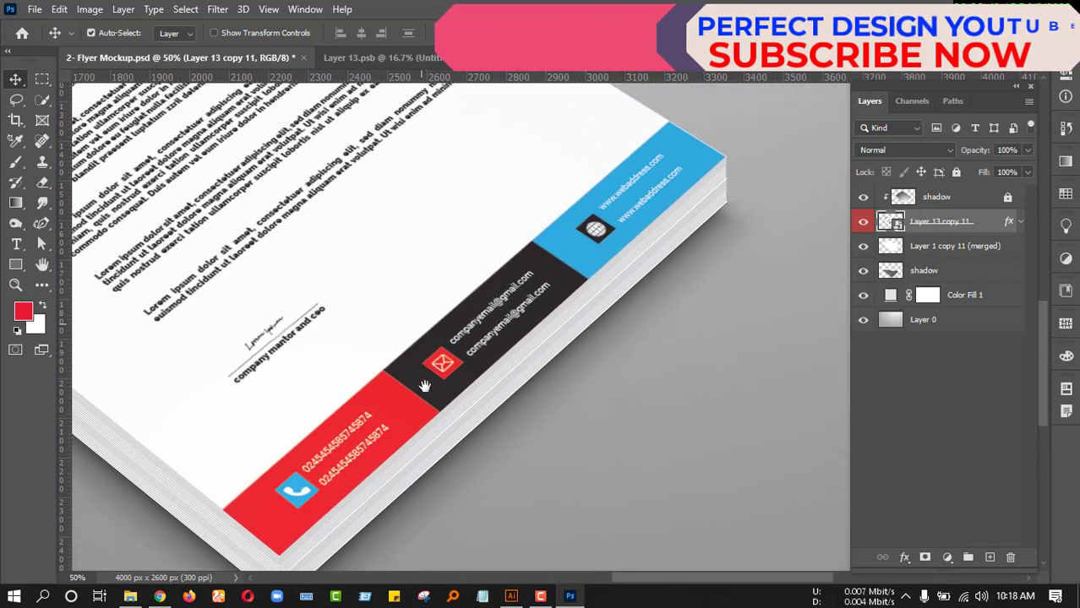
{"action": "scroll", "coordinate": [444, 414], "scroll_direction": "down", "scroll_amount": 1}
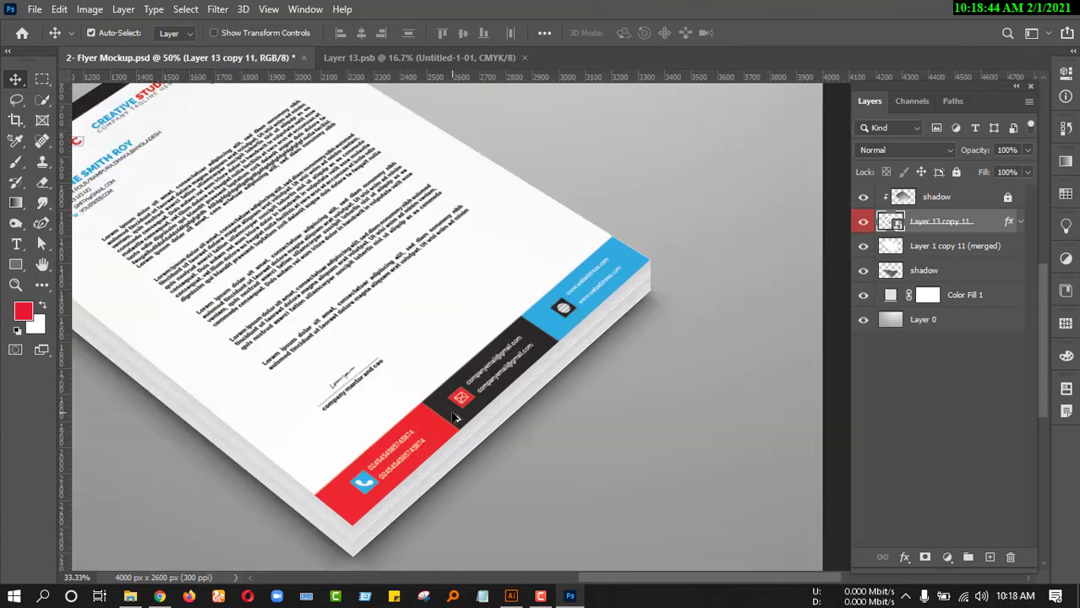
{"action": "scroll", "coordinate": [450, 415], "scroll_direction": "down", "scroll_amount": 1}
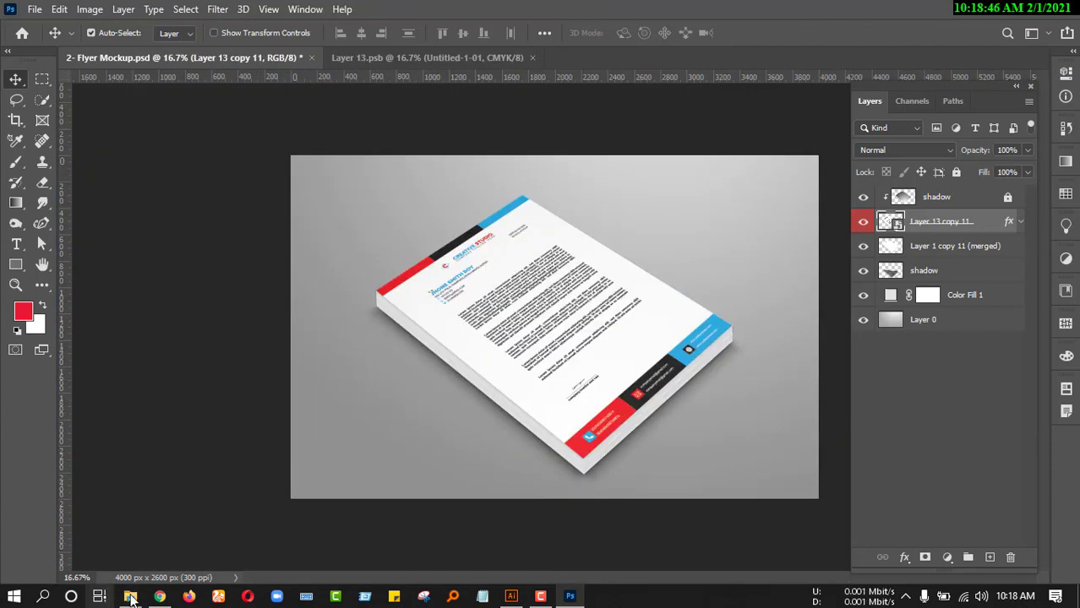
Step: Show the PERFECT DESIGN YouTube channel's Videos page in Chrome and scroll through its tutorials
{"action": "left_click", "coordinate": [159, 597]}
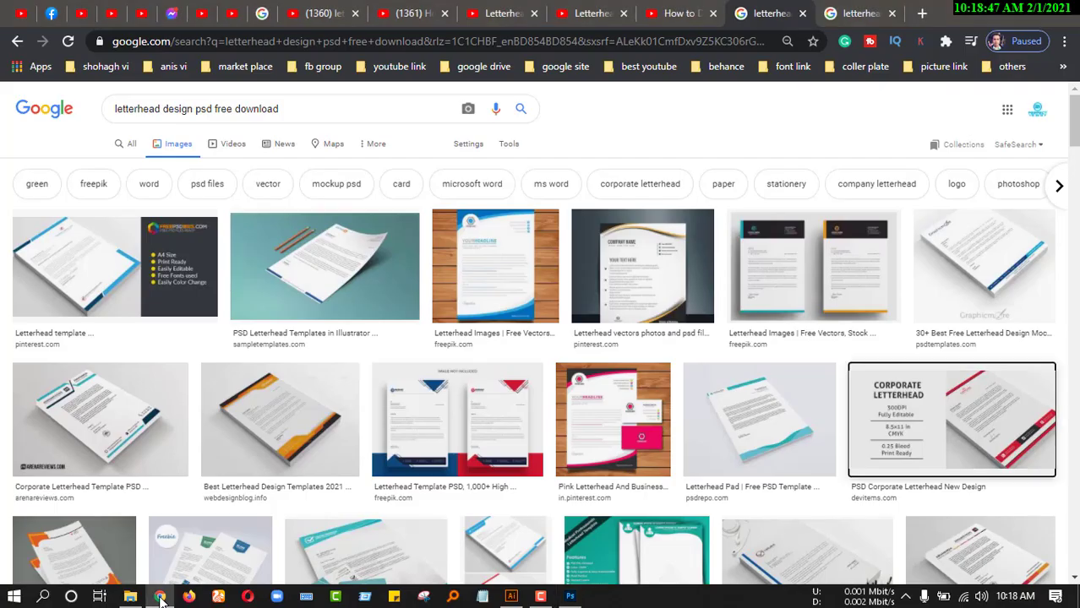
{"action": "left_click", "coordinate": [5, 8]}
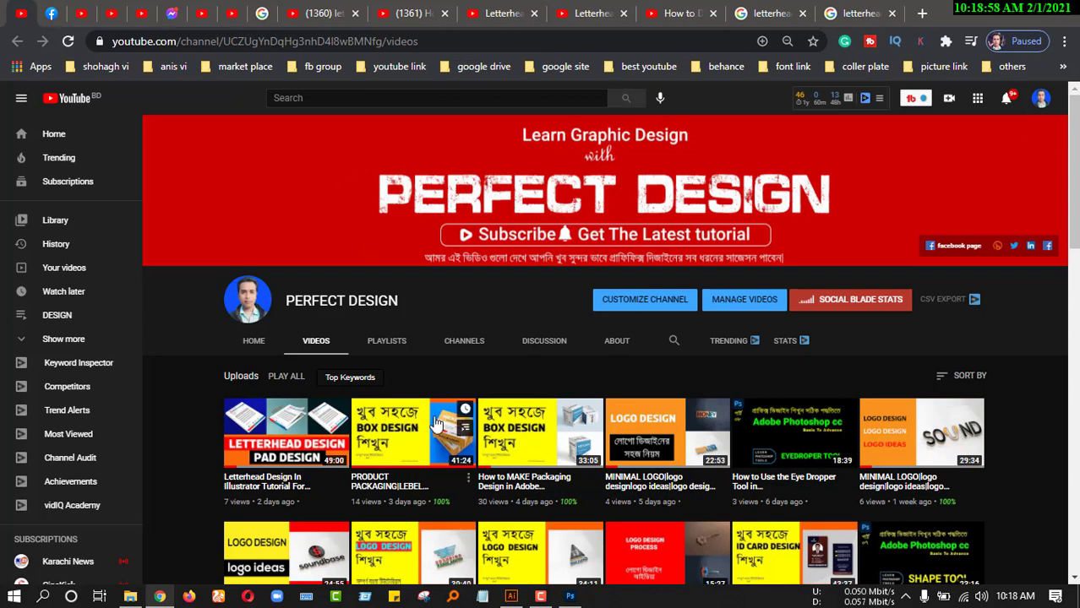
{"action": "scroll", "coordinate": [422, 292], "scroll_direction": "down", "scroll_amount": 2}
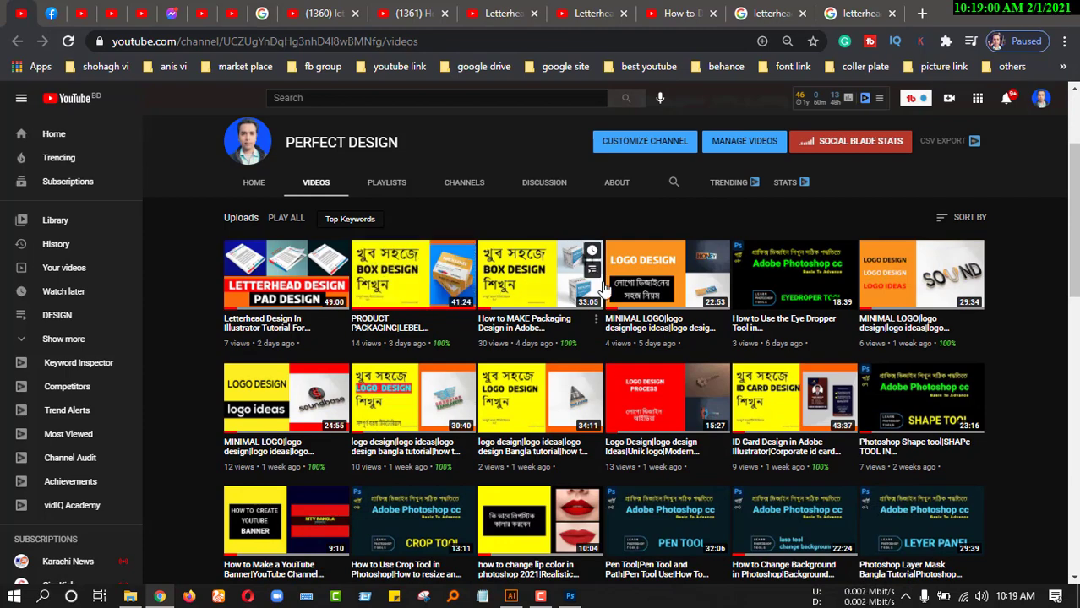
{"action": "scroll", "coordinate": [306, 421], "scroll_direction": "down", "scroll_amount": 2}
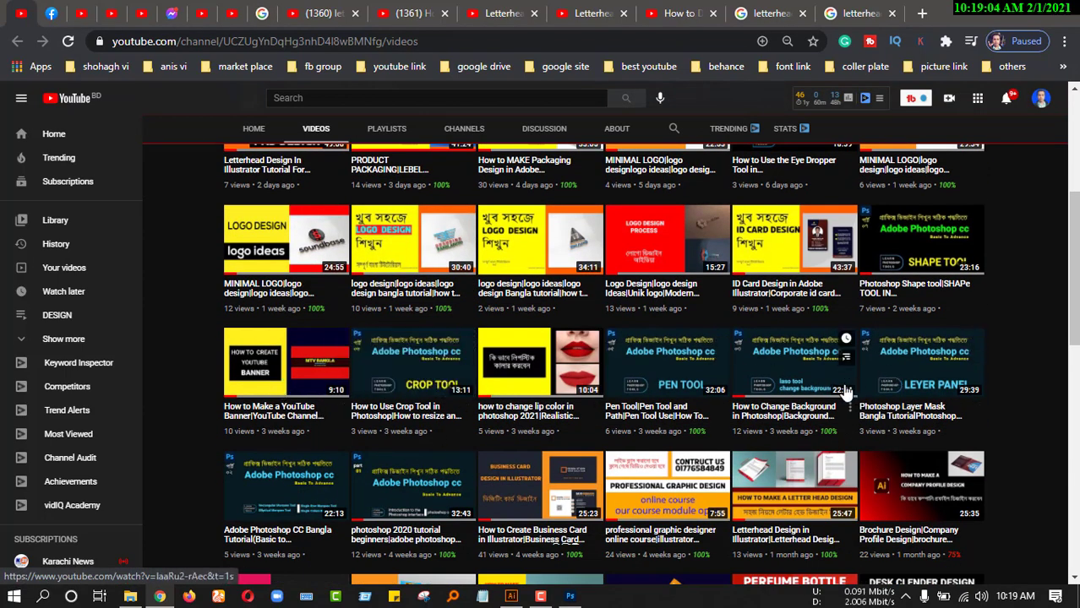
{"action": "scroll", "coordinate": [542, 417], "scroll_direction": "down", "scroll_amount": 3}
{"action": "scroll", "coordinate": [473, 413], "scroll_direction": "down", "scroll_amount": 3}
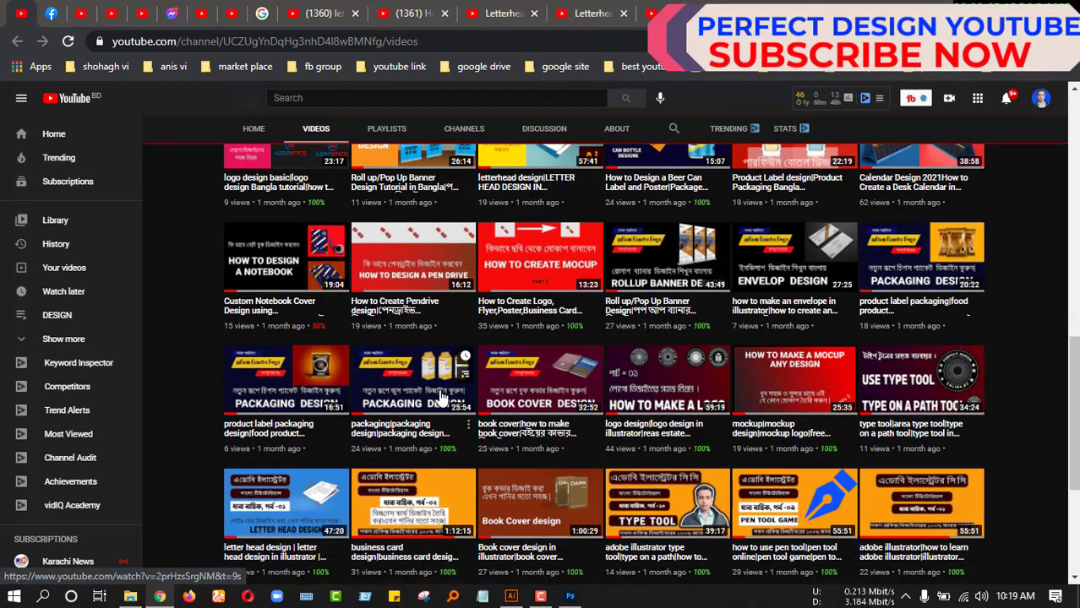
{"action": "scroll", "coordinate": [694, 317], "scroll_direction": "up", "scroll_amount": 3}
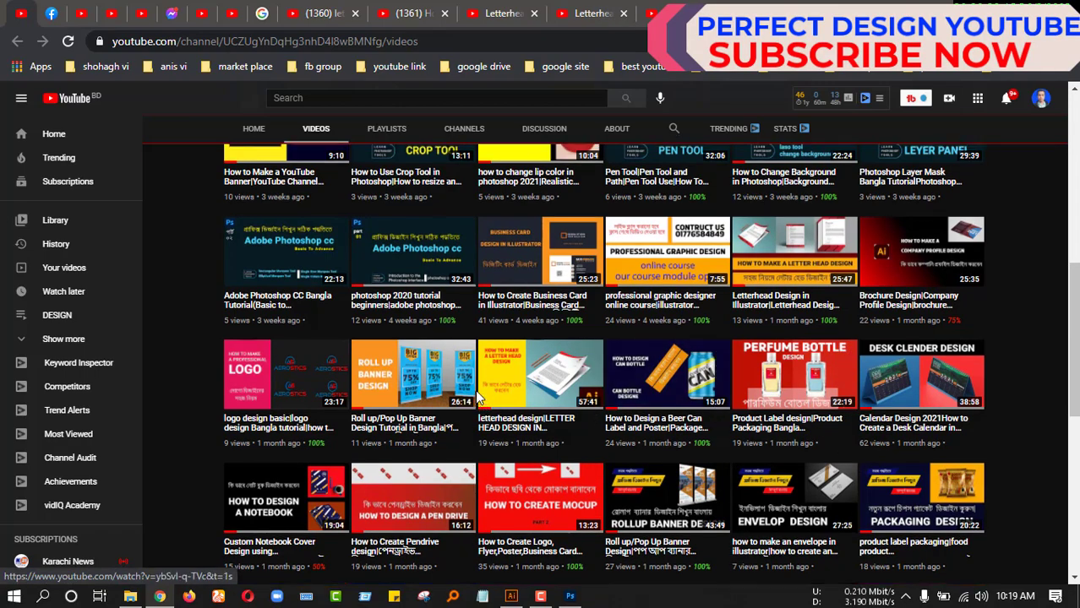
{"action": "scroll", "coordinate": [550, 404], "scroll_direction": "up", "scroll_amount": 3}
{"action": "scroll", "coordinate": [507, 365], "scroll_direction": "up", "scroll_amount": 5}
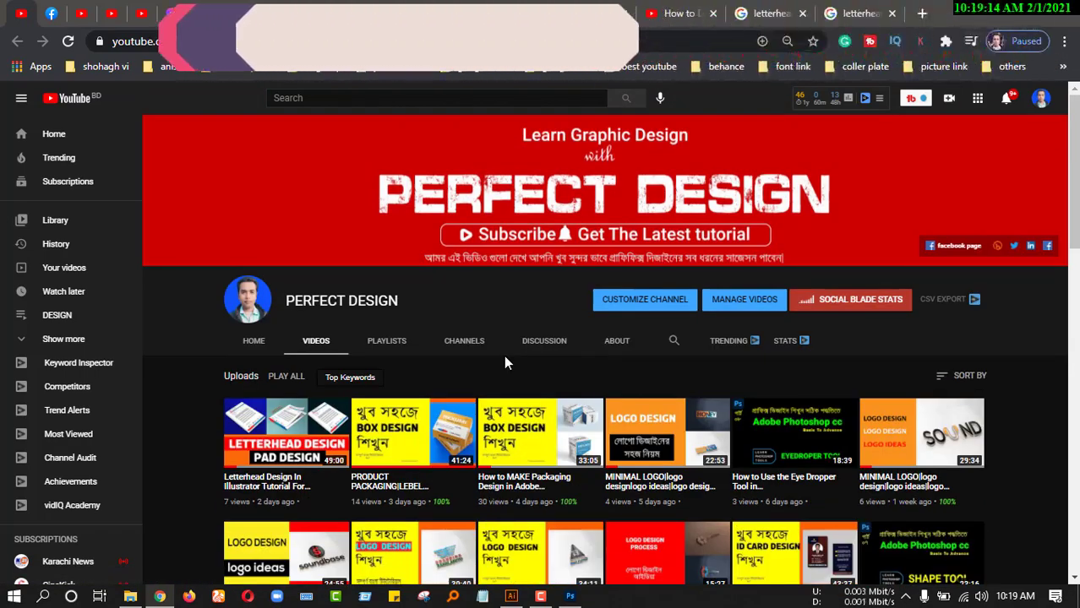